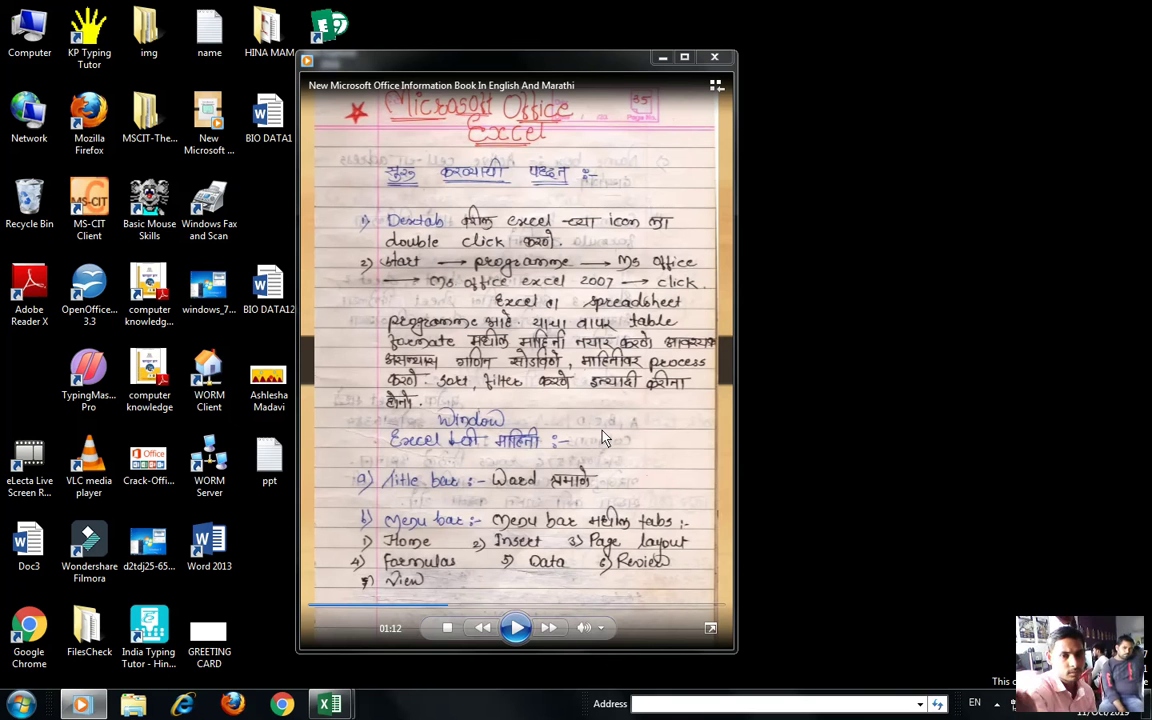
# Watch the handwritten Excel notes video full screen, return it to a window, and open the Start menu.
pyautogui.doubleClick(600, 440)
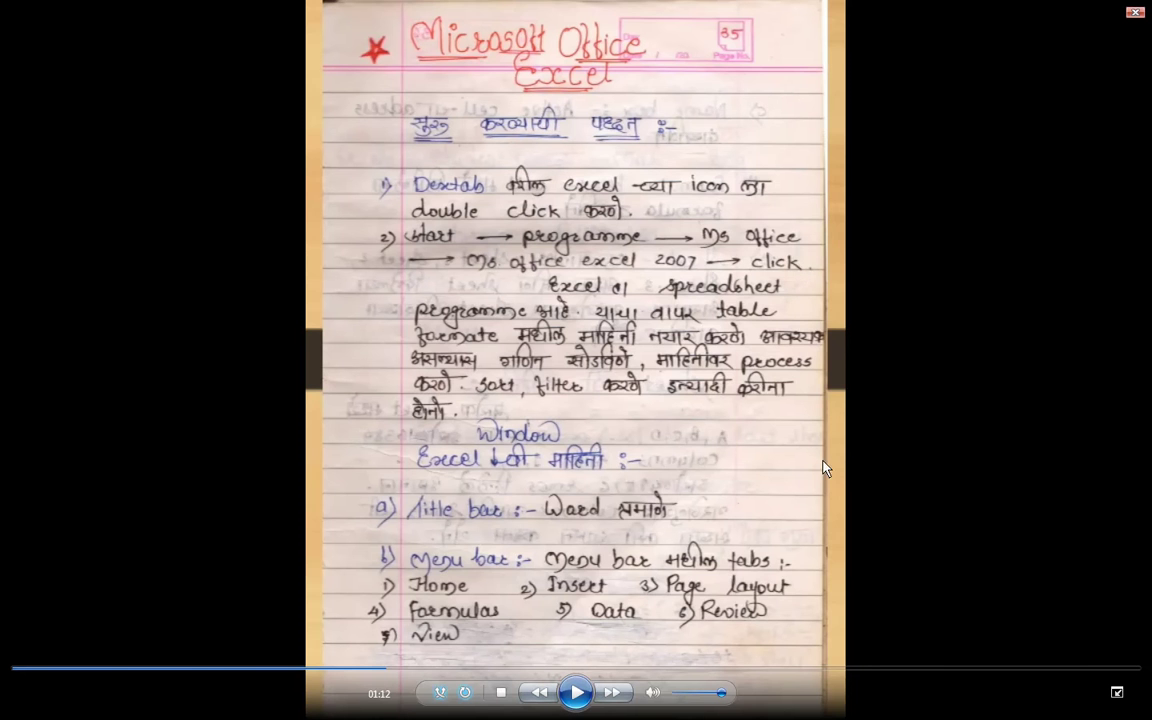
pyautogui.doubleClick(850, 366)
pyautogui.click(22, 704)
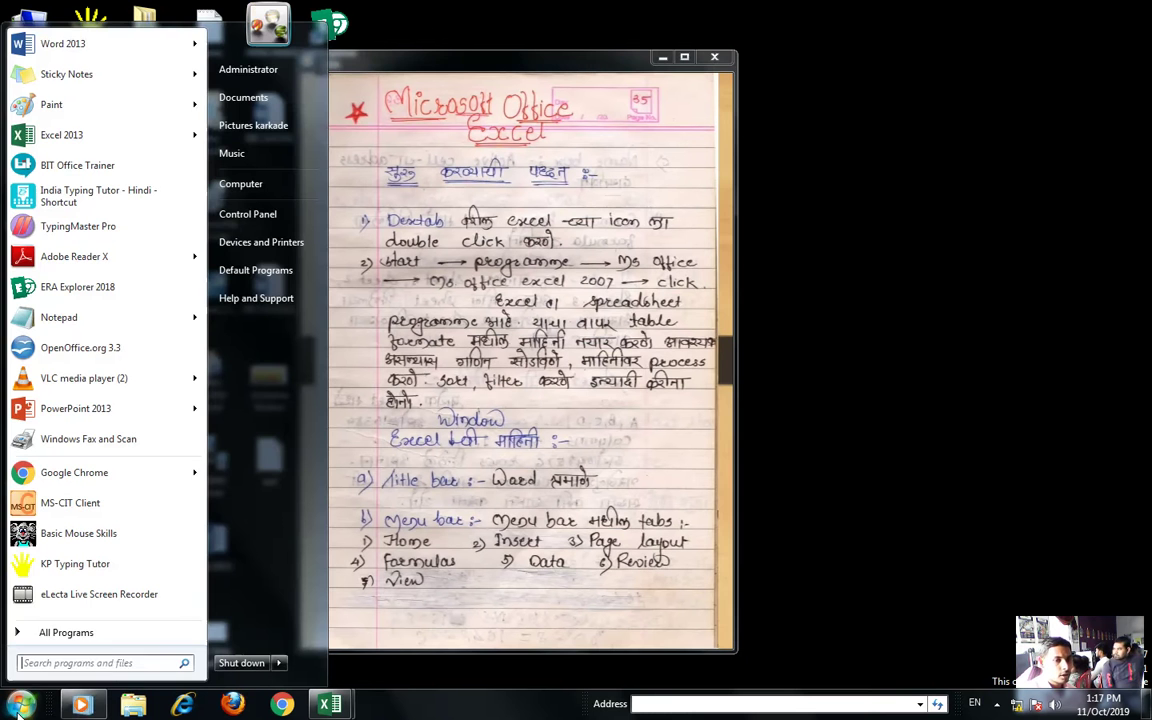
# Launch Excel 2013 from the Microsoft Office 2013 programs folder and start a blank workbook.
pyautogui.click(84, 636)
pyautogui.click(72, 385)
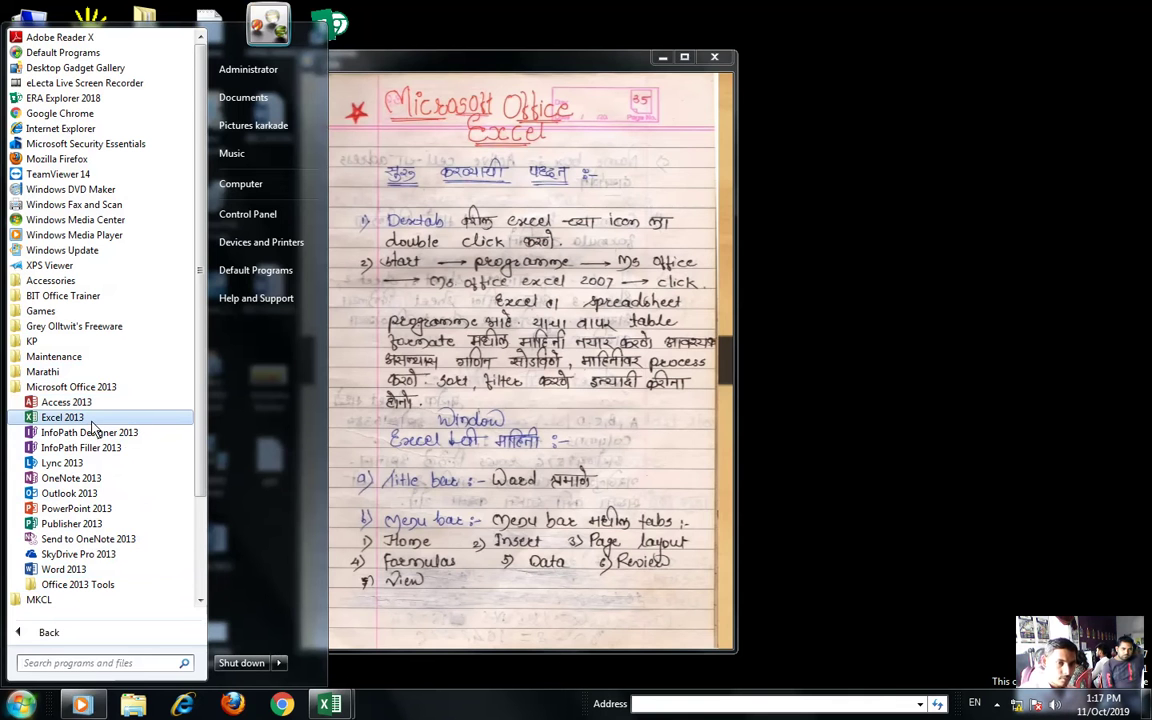
pyautogui.click(85, 418)
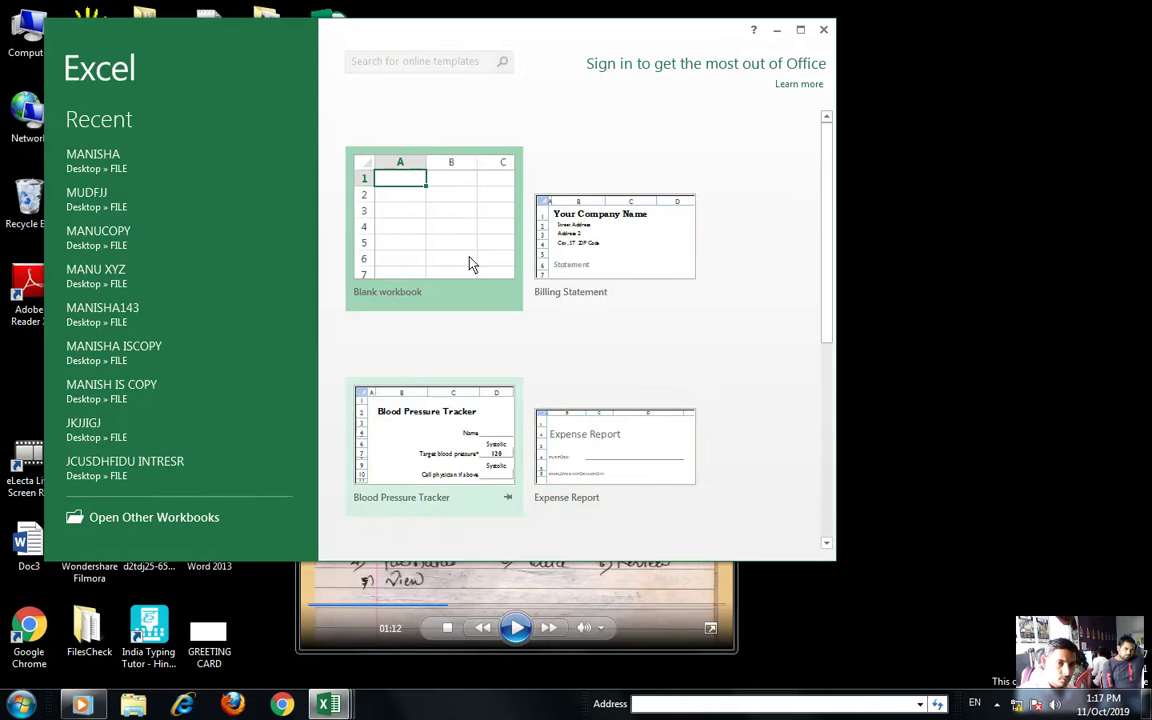
pyautogui.click(473, 263)
# Maximize the Excel window so Book3 fills the screen.
pyautogui.click(800, 30)
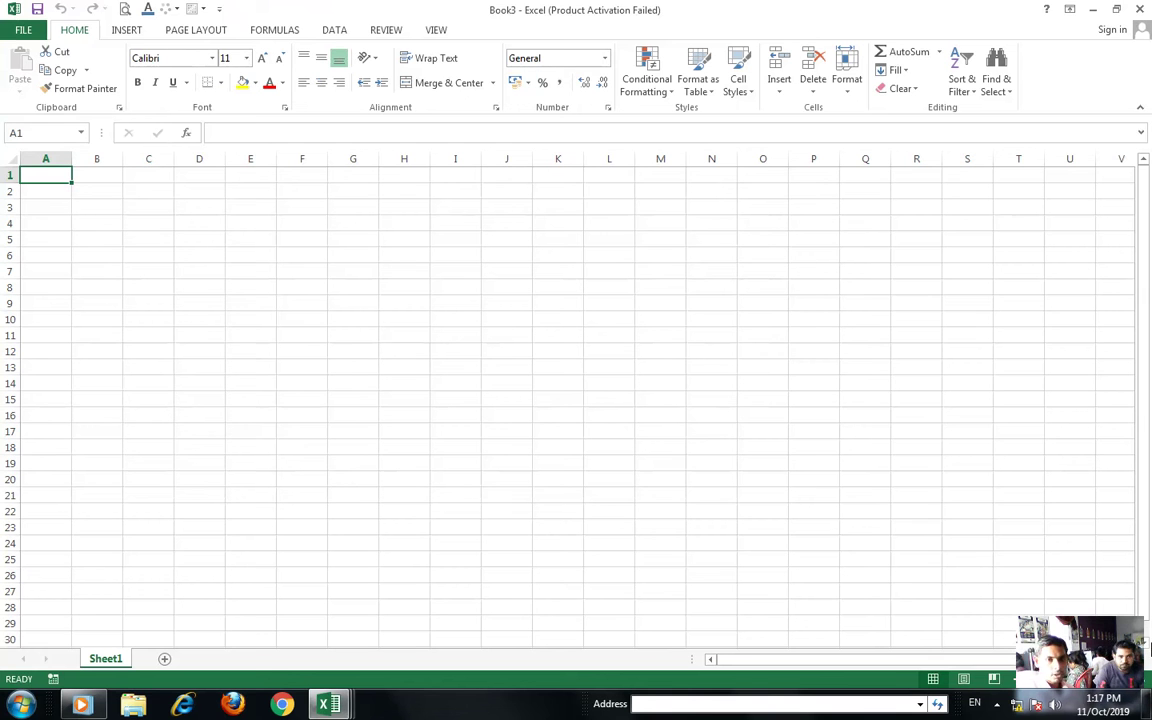
pyautogui.click(1148, 646)
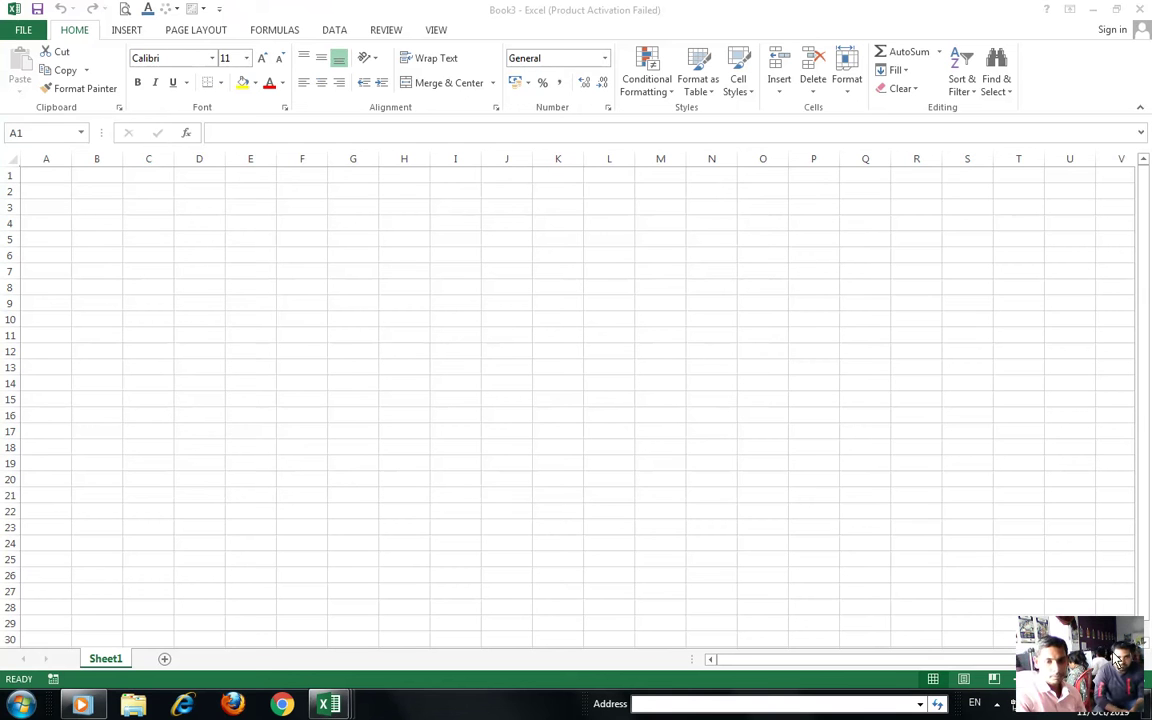
pyautogui.click(517, 24)
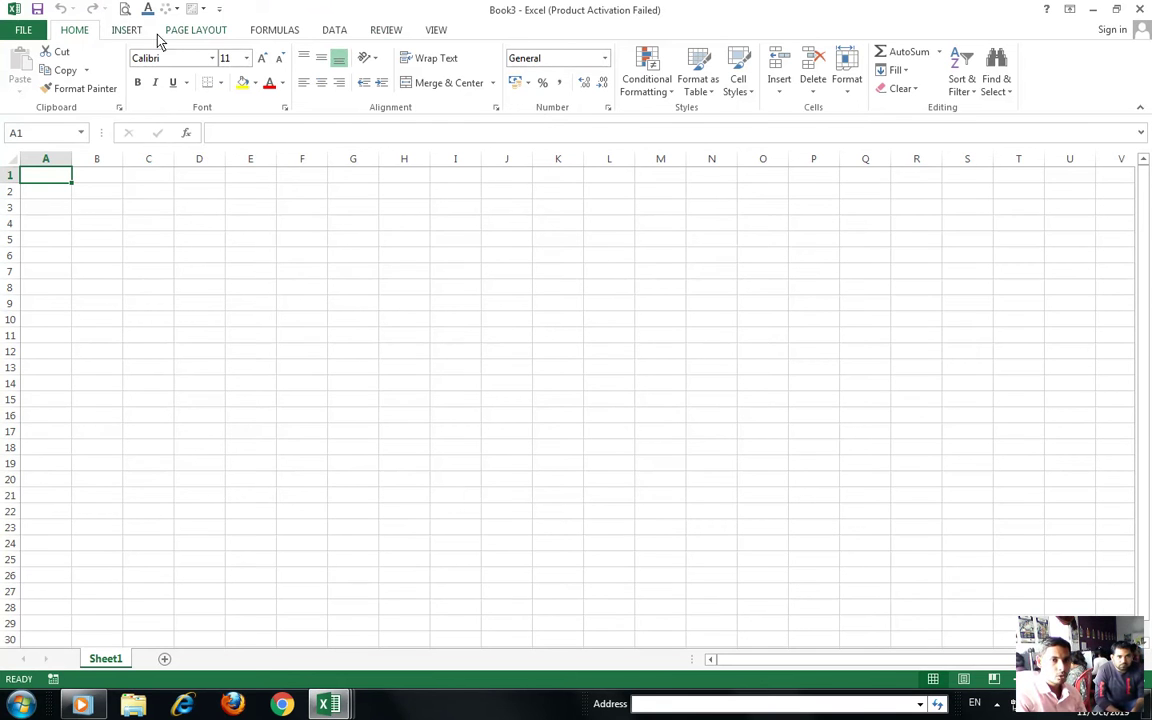
pyautogui.scroll(-1, 75, 34)
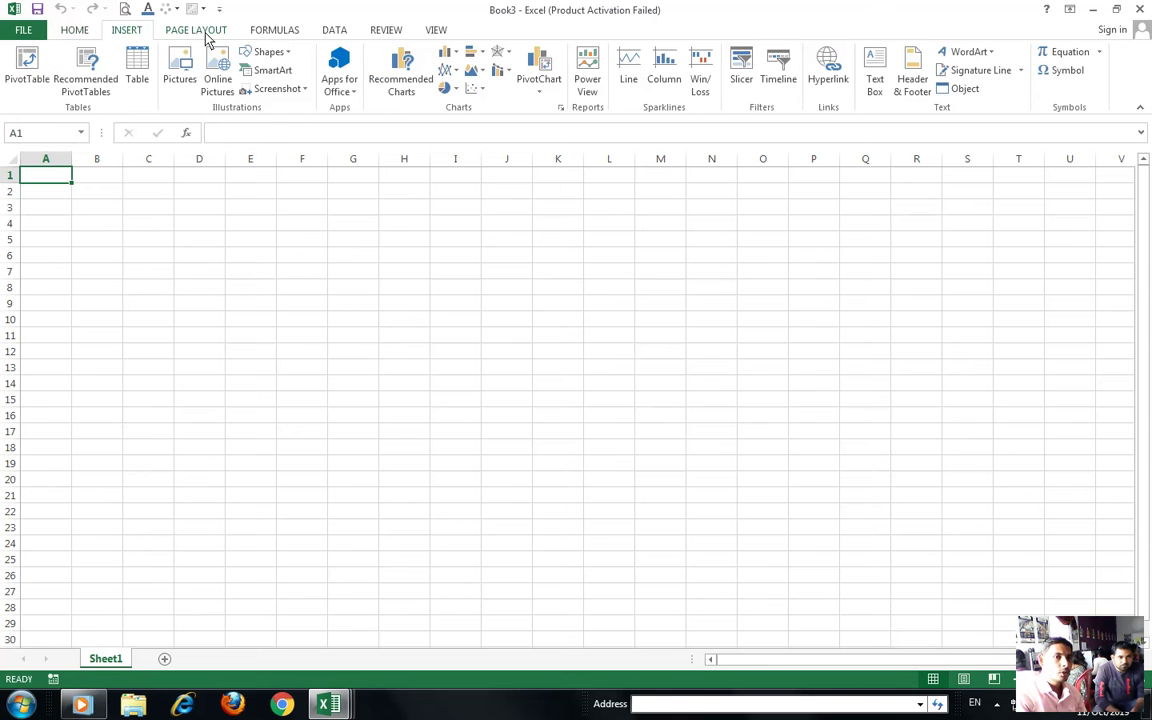
# Browse the INSERT and DATA ribbon tabs, return to HOME, and select cell A1.
pyautogui.click(268, 32)
pyautogui.click(340, 31)
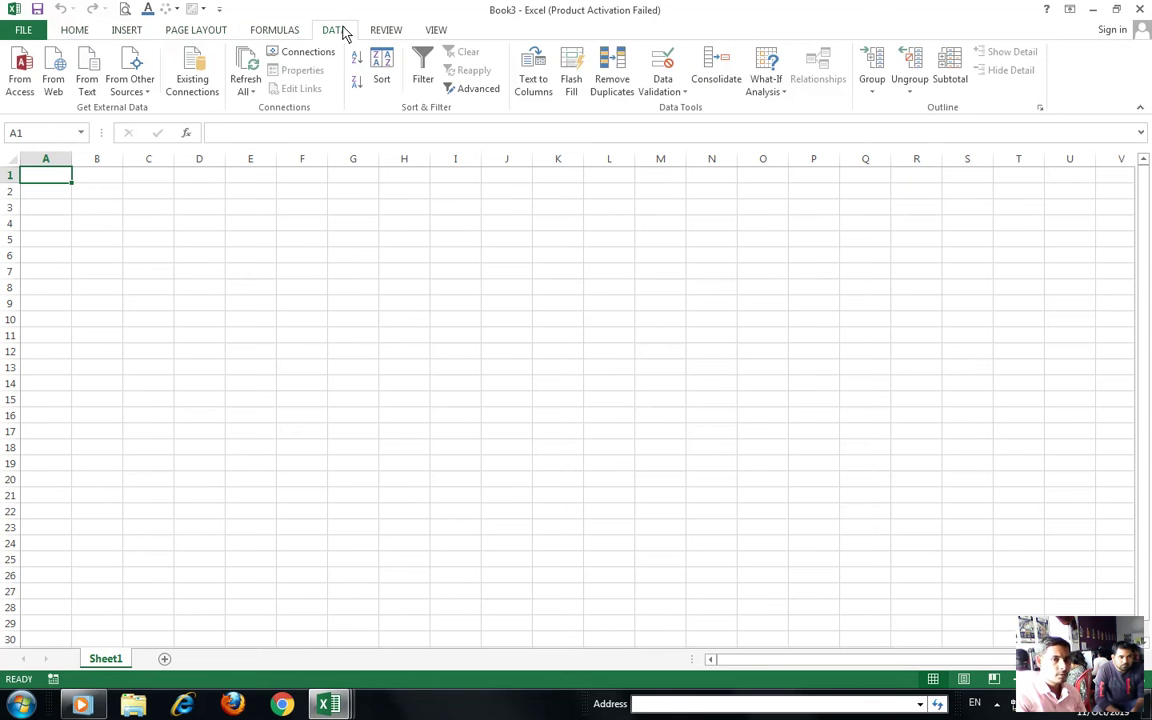
pyautogui.scroll(1, 278, 36)
pyautogui.scroll(-1, 300, 35)
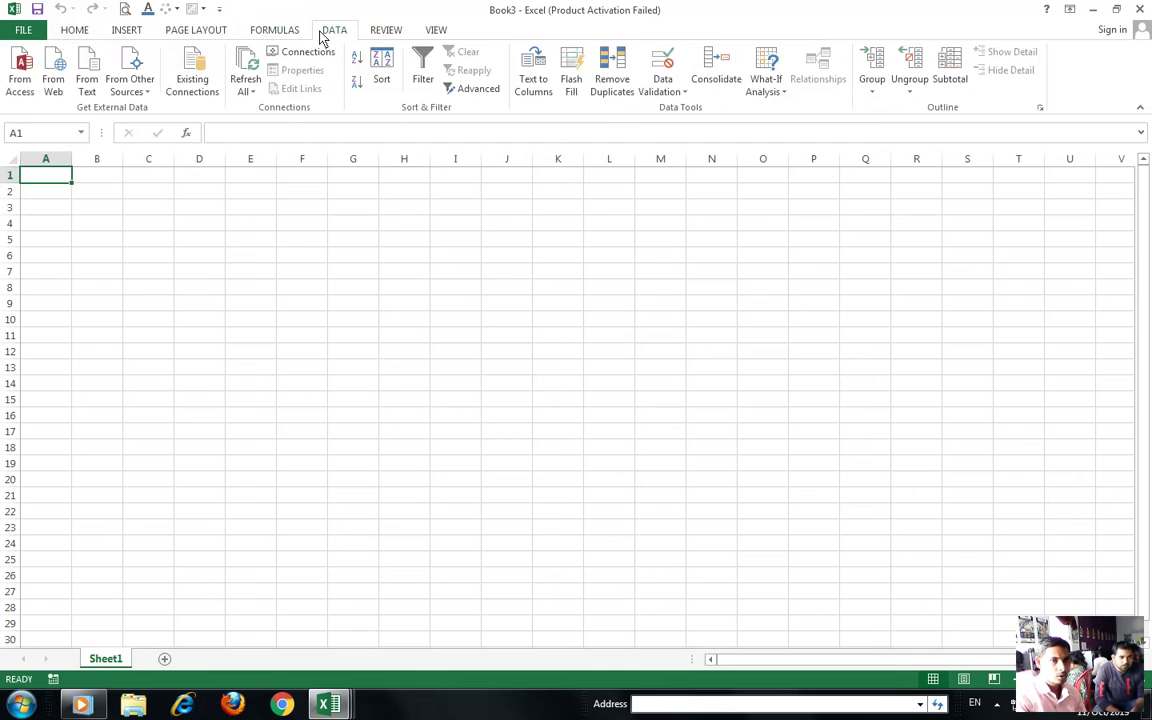
pyautogui.scroll(1, 285, 38)
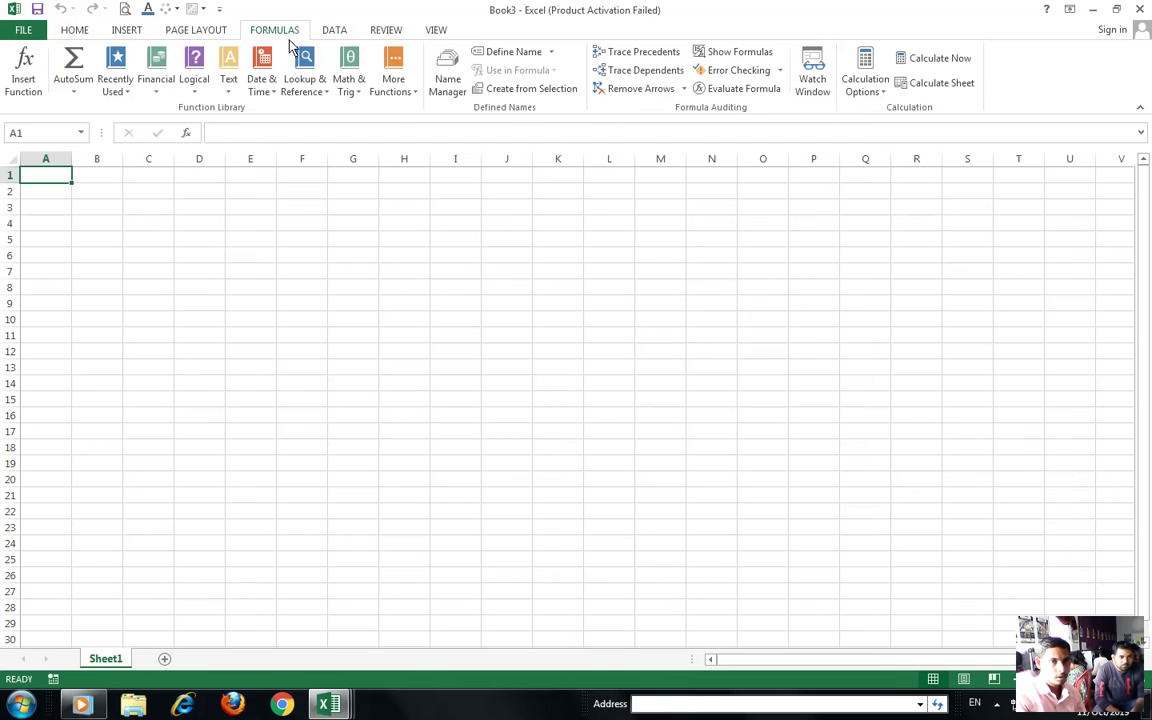
pyautogui.click(82, 32)
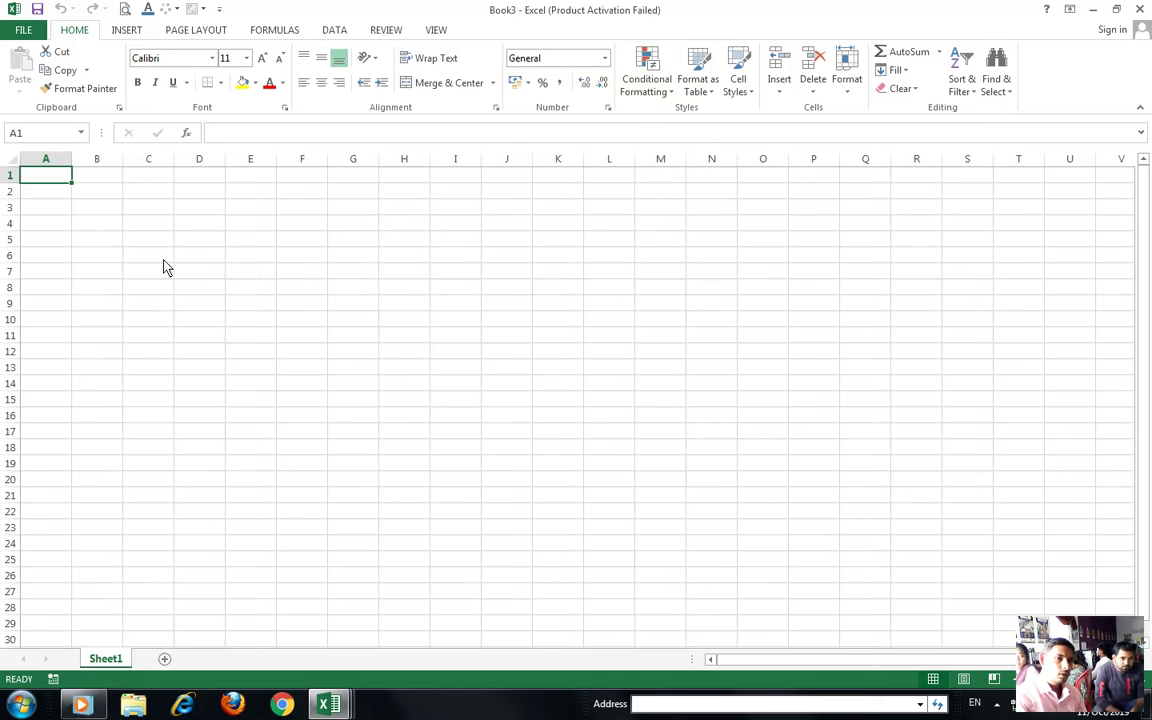
pyautogui.click(230, 138)
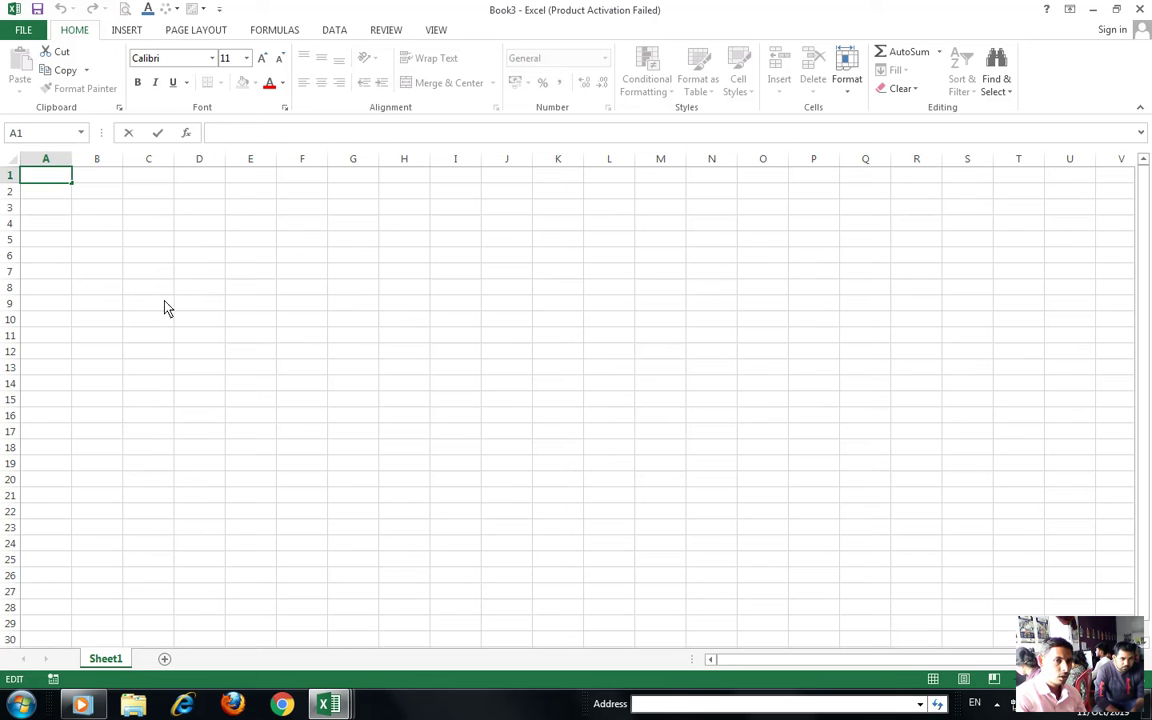
# Select column B, then row 3, then cell G7.
pyautogui.click(102, 164)
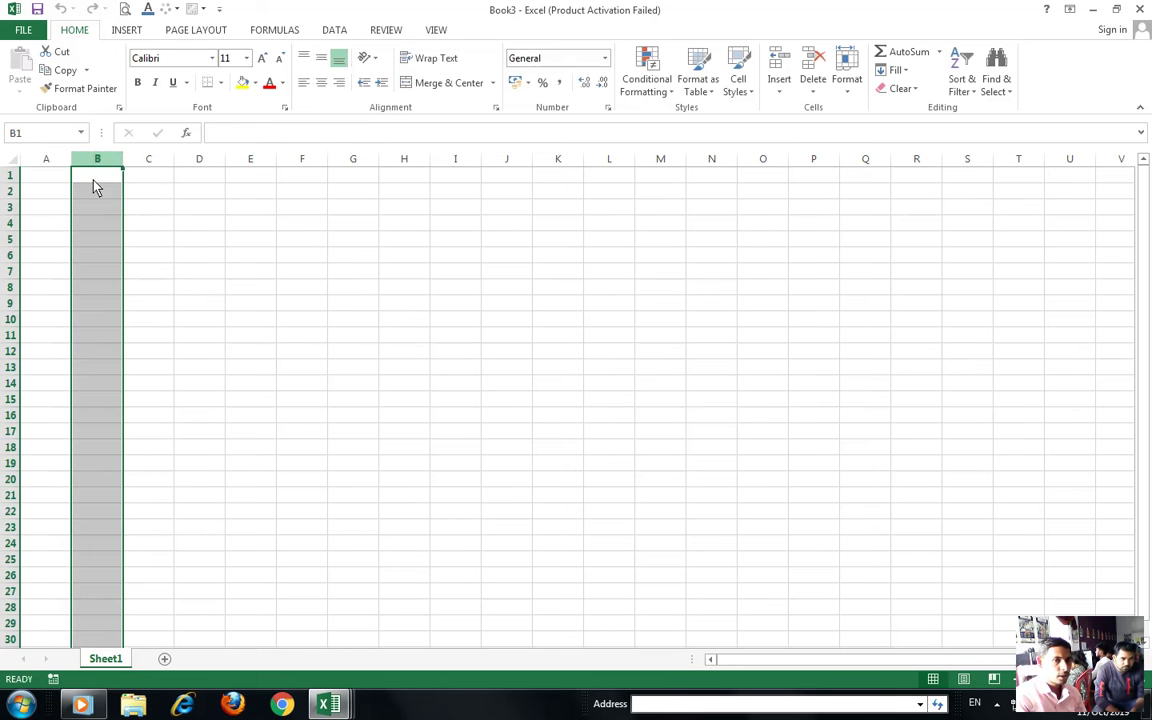
pyautogui.click(12, 208)
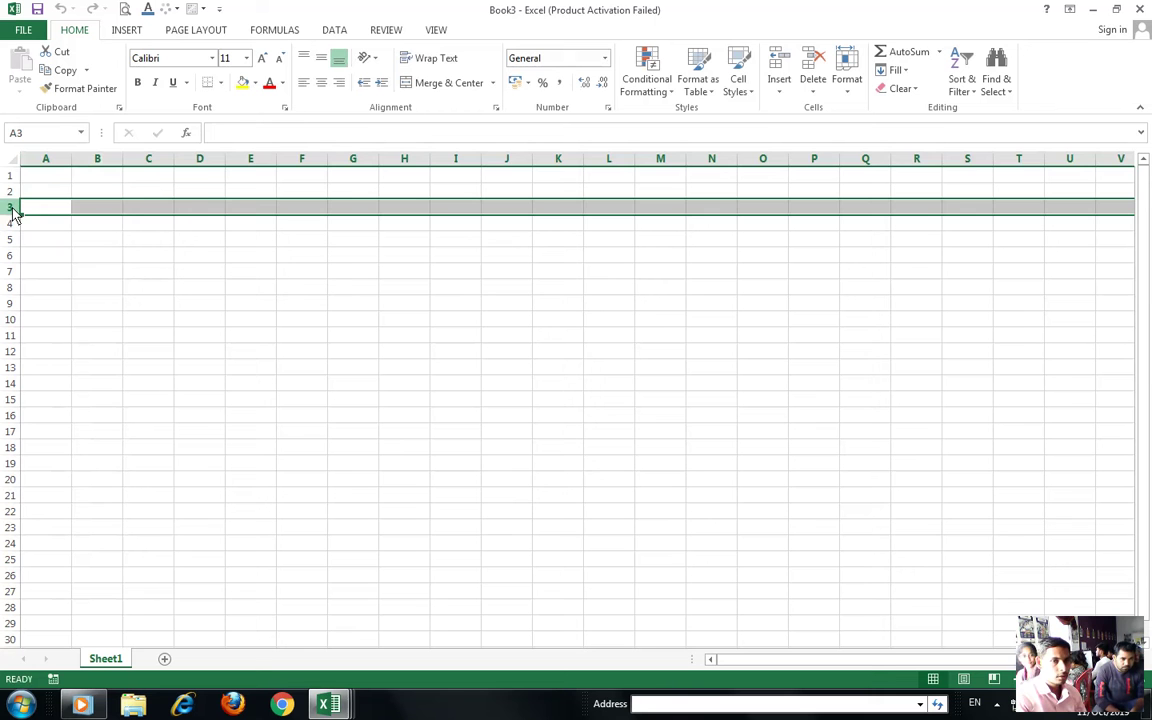
pyautogui.click(348, 272)
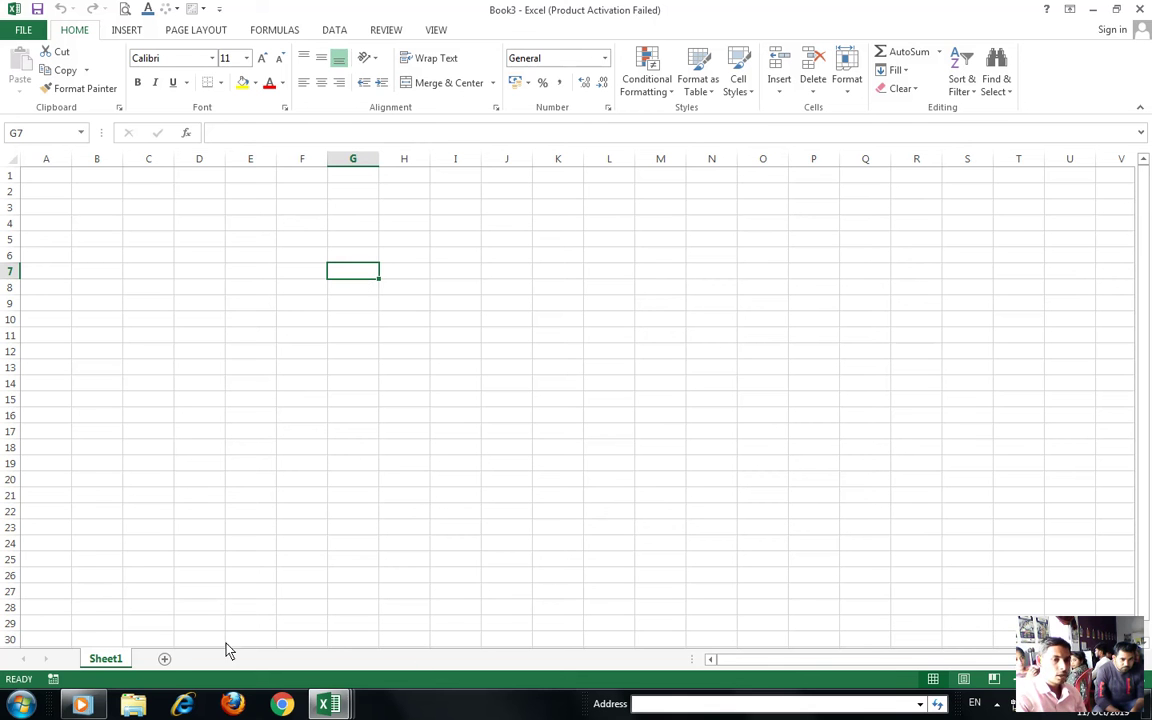
# Add worksheets Sheet2 and Sheet3, then switch among all three sheets, ending on Sheet1.
pyautogui.click(164, 659)
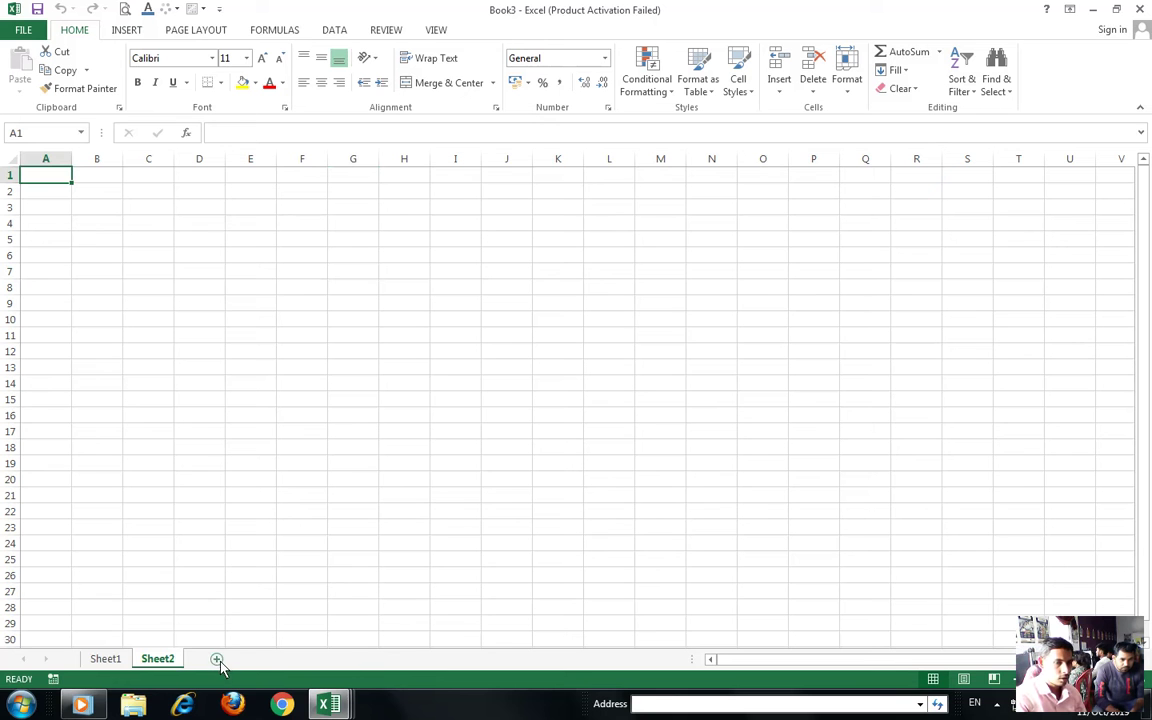
pyautogui.click(217, 659)
pyautogui.click(105, 659)
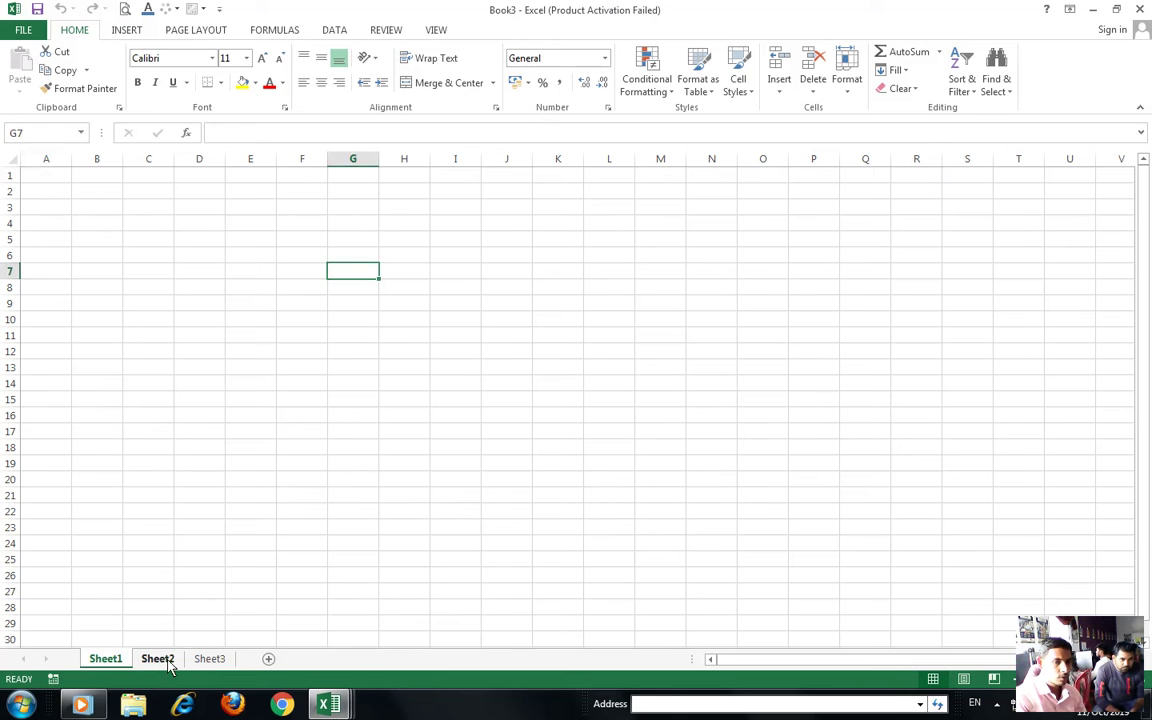
pyautogui.click(210, 659)
pyautogui.click(150, 659)
pyautogui.click(105, 659)
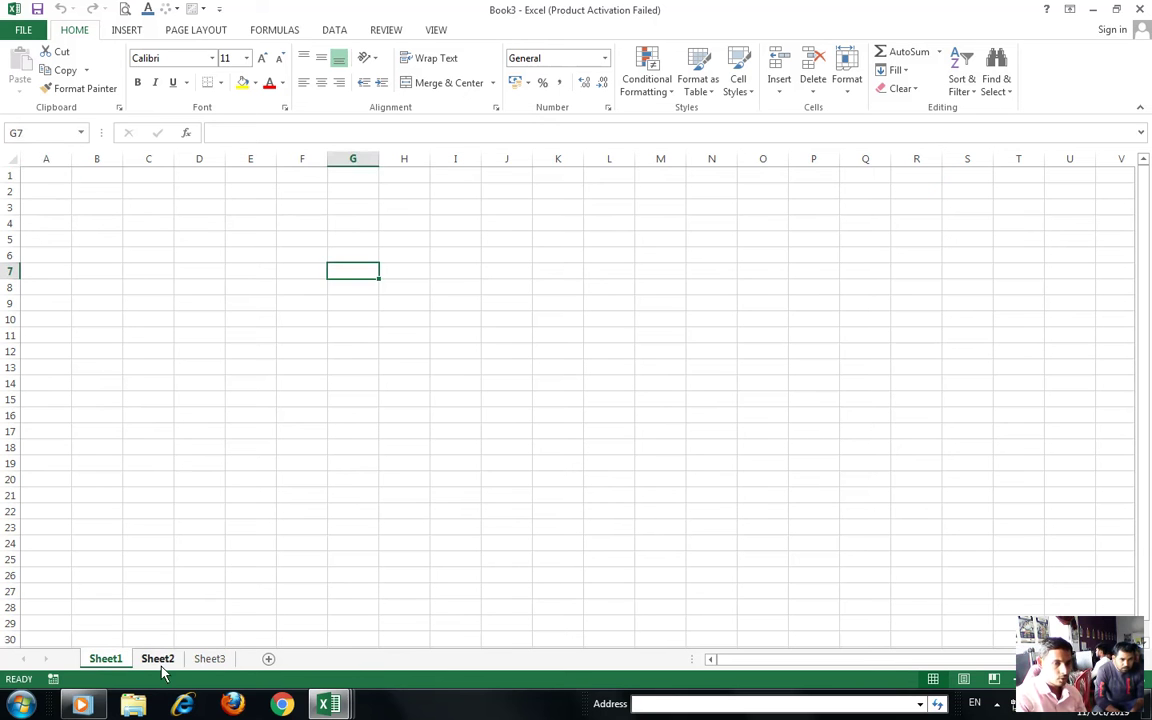
pyautogui.click(158, 659)
pyautogui.click(105, 659)
# Select column B, row 2 and cell N16, then restore the Excel window to a smaller size.
pyautogui.click(90, 160)
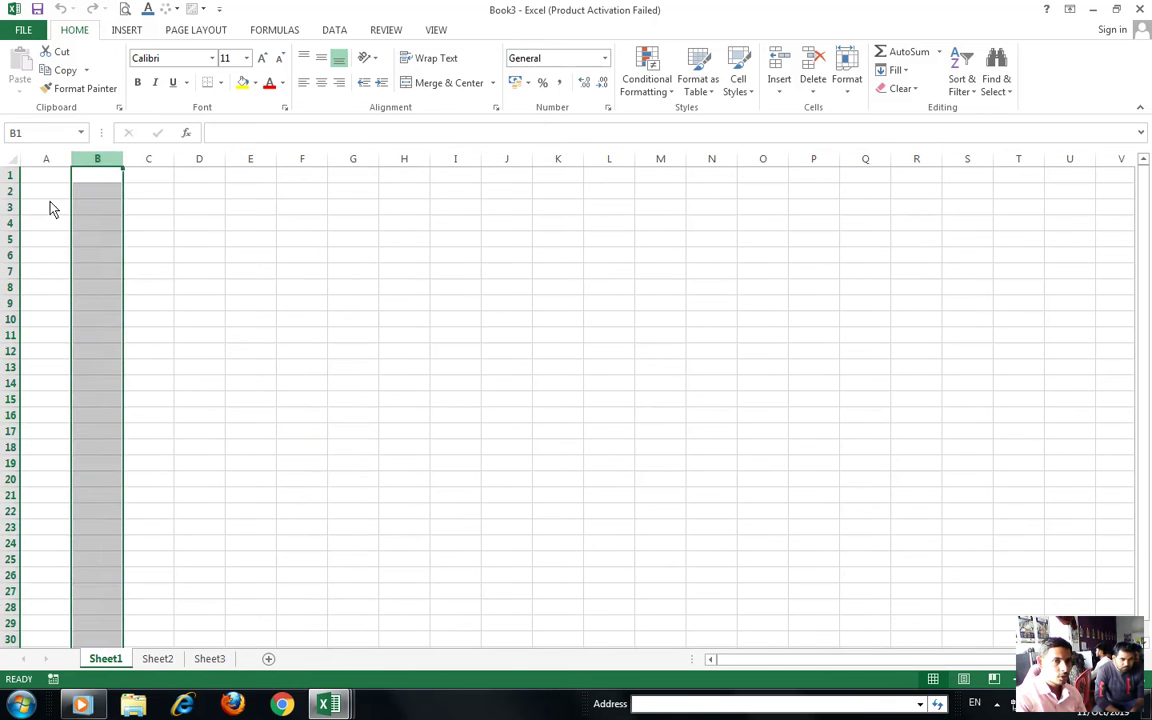
pyautogui.click(10, 191)
pyautogui.click(706, 422)
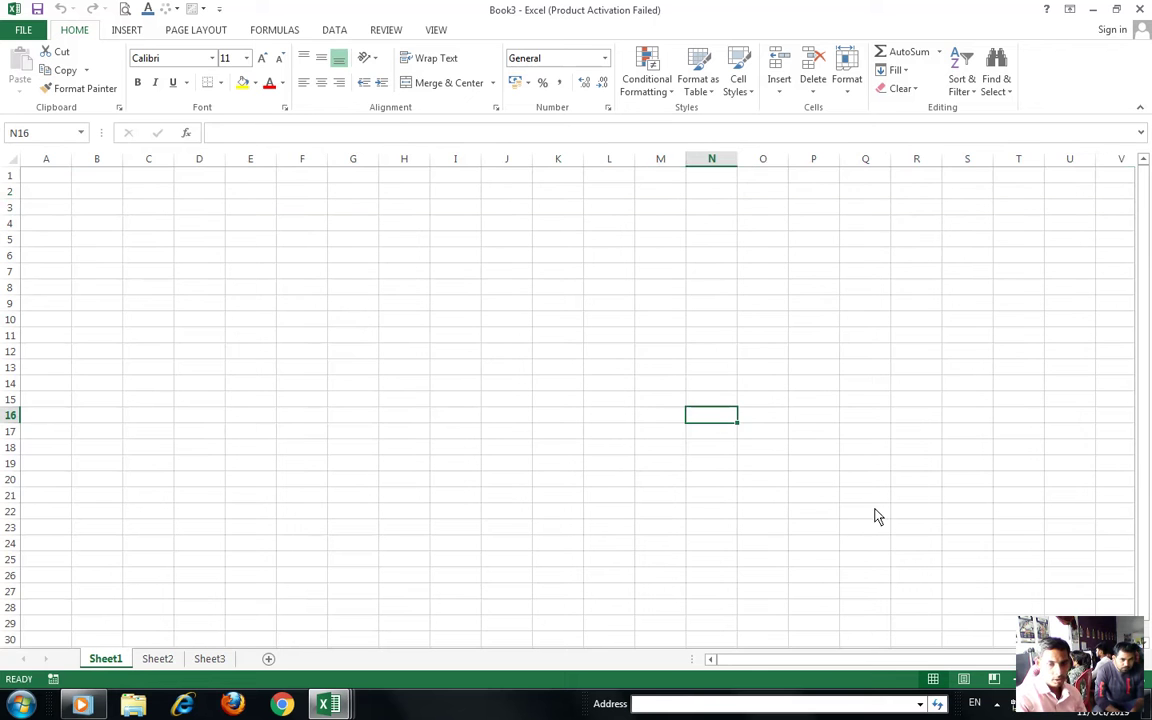
pyautogui.doubleClick(866, 8)
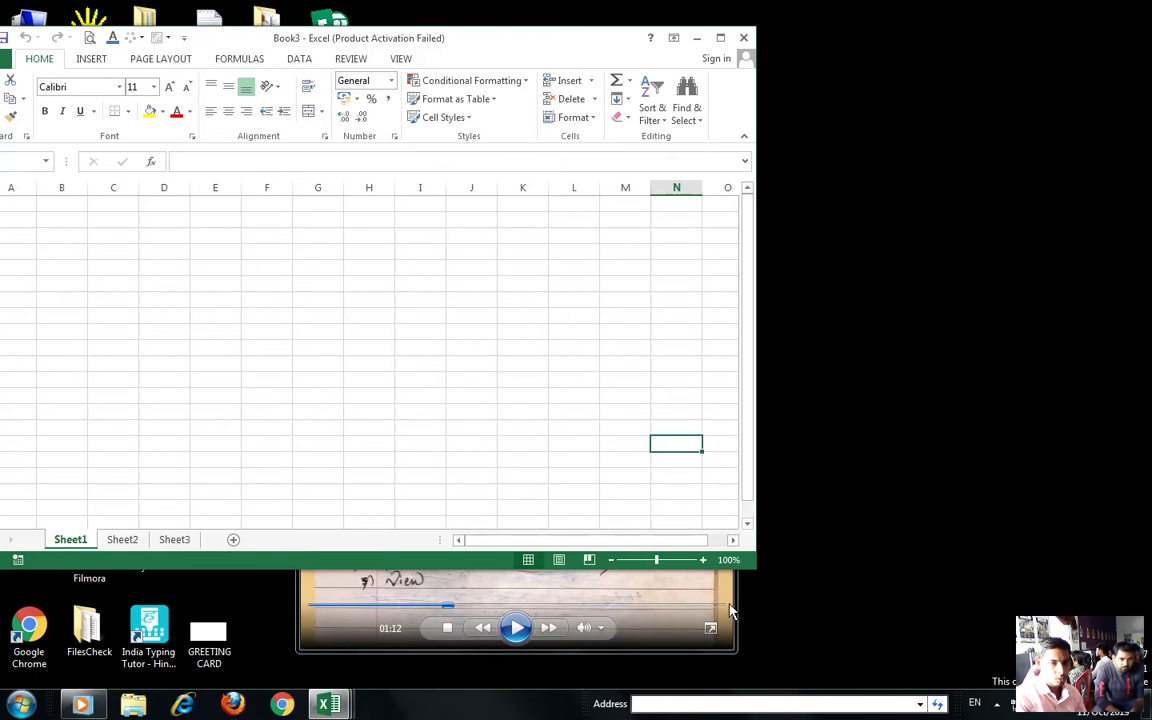
# Zoom the sheet to 110% and back to 100%, then maximize Excel again.
pyautogui.click(703, 560)
pyautogui.click(613, 561)
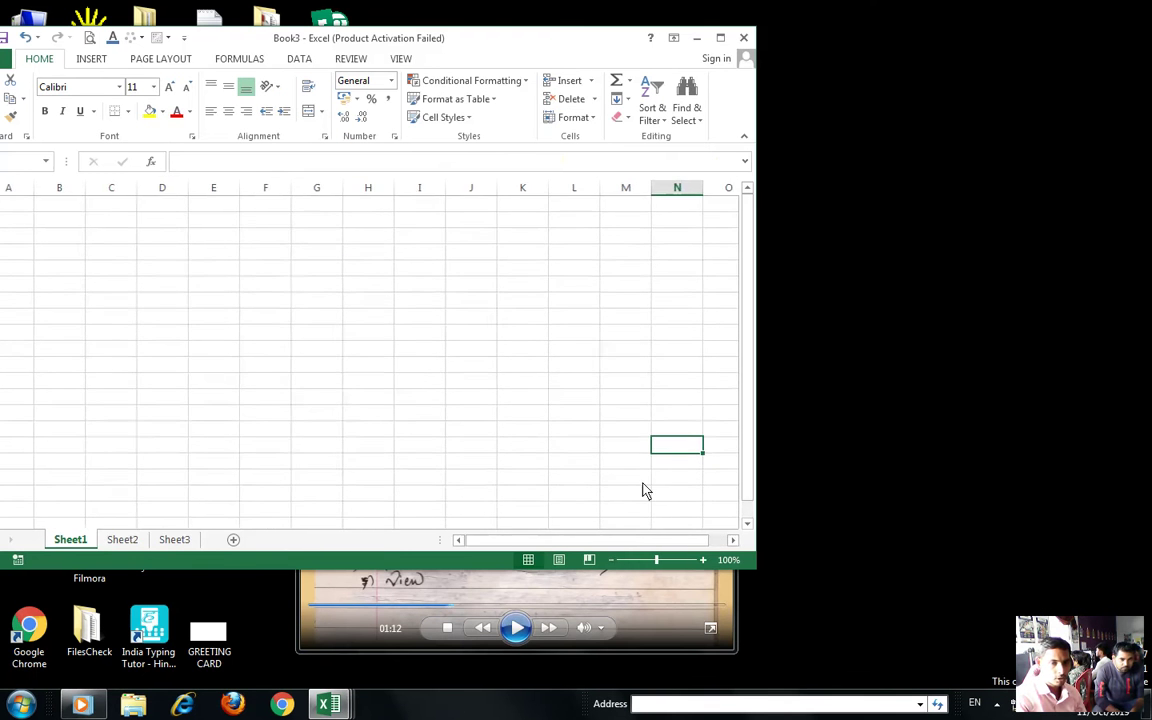
pyautogui.click(720, 39)
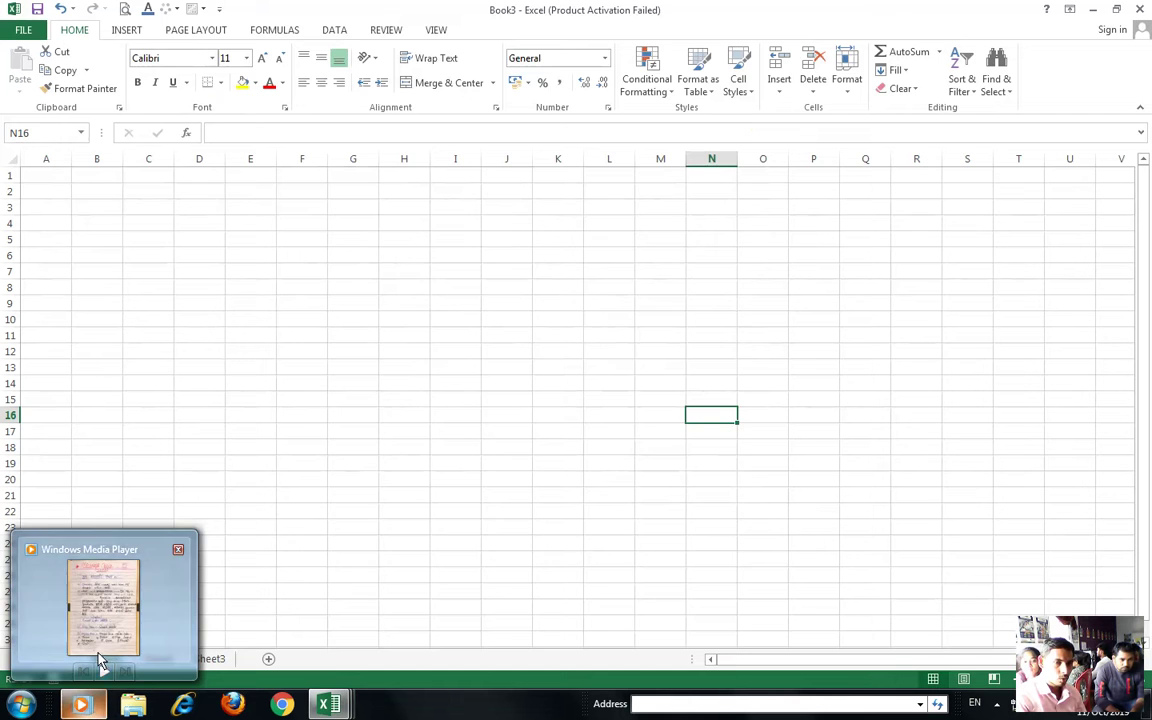
# Play and pause the notes video full screen in Windows Media Player, then close the player.
pyautogui.click(85, 705)
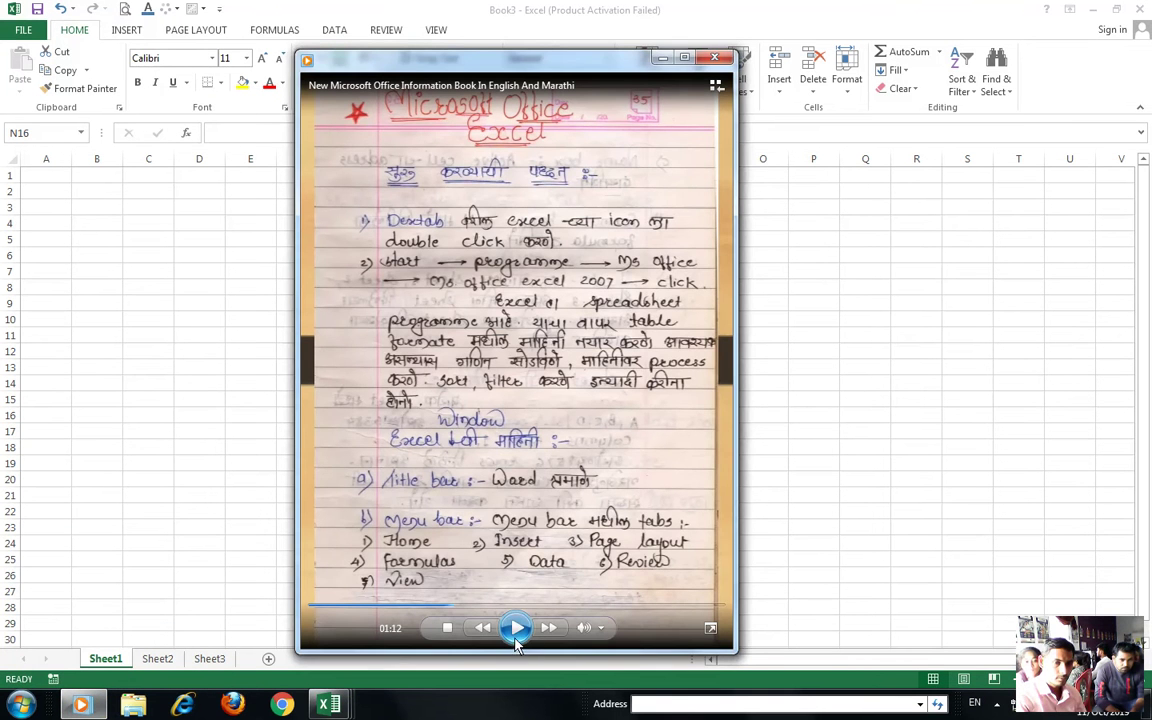
pyautogui.click(516, 628)
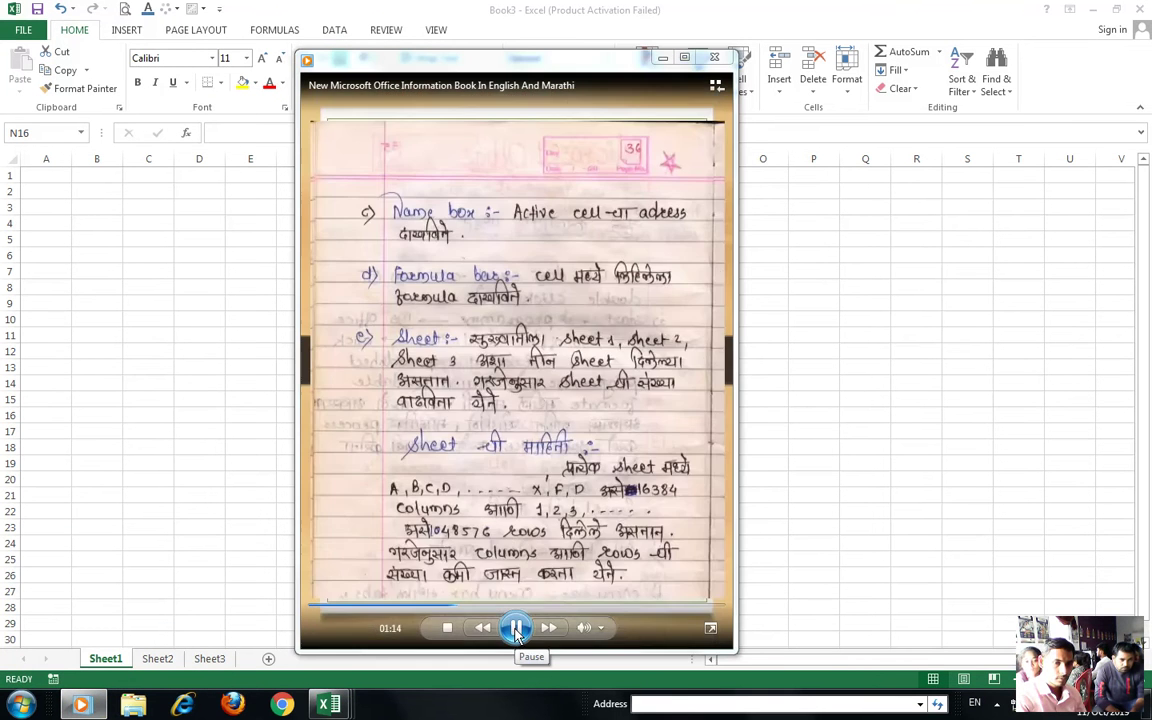
pyautogui.click(516, 628)
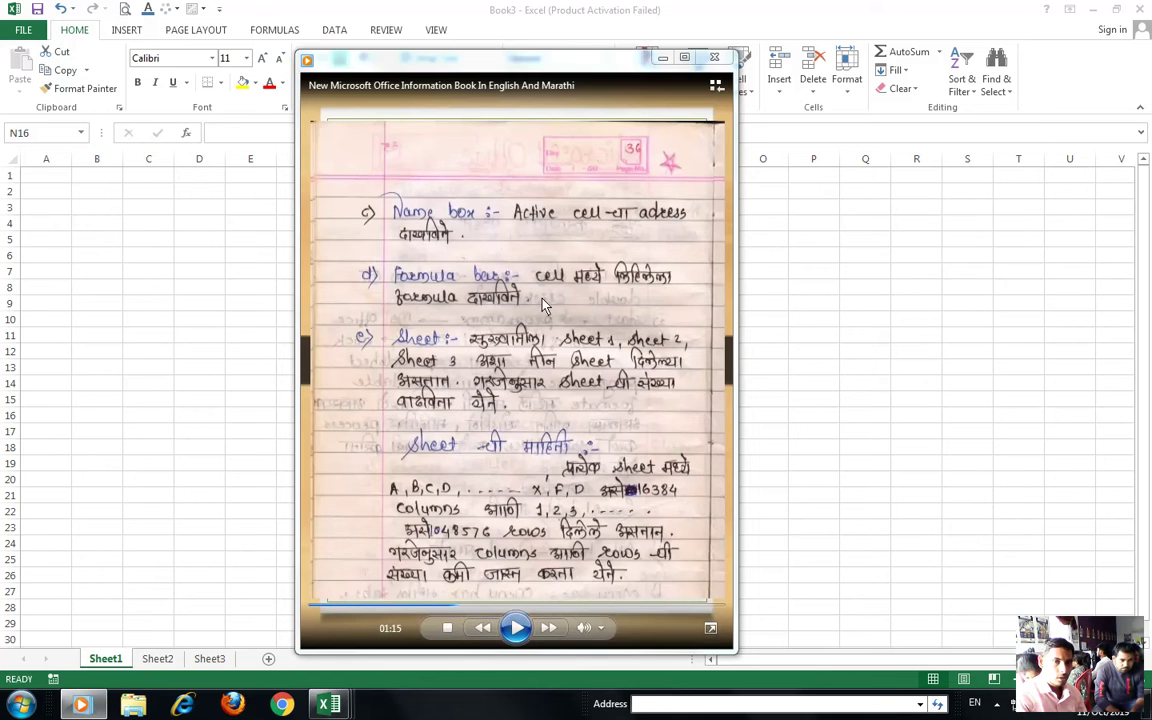
pyautogui.doubleClick(488, 268)
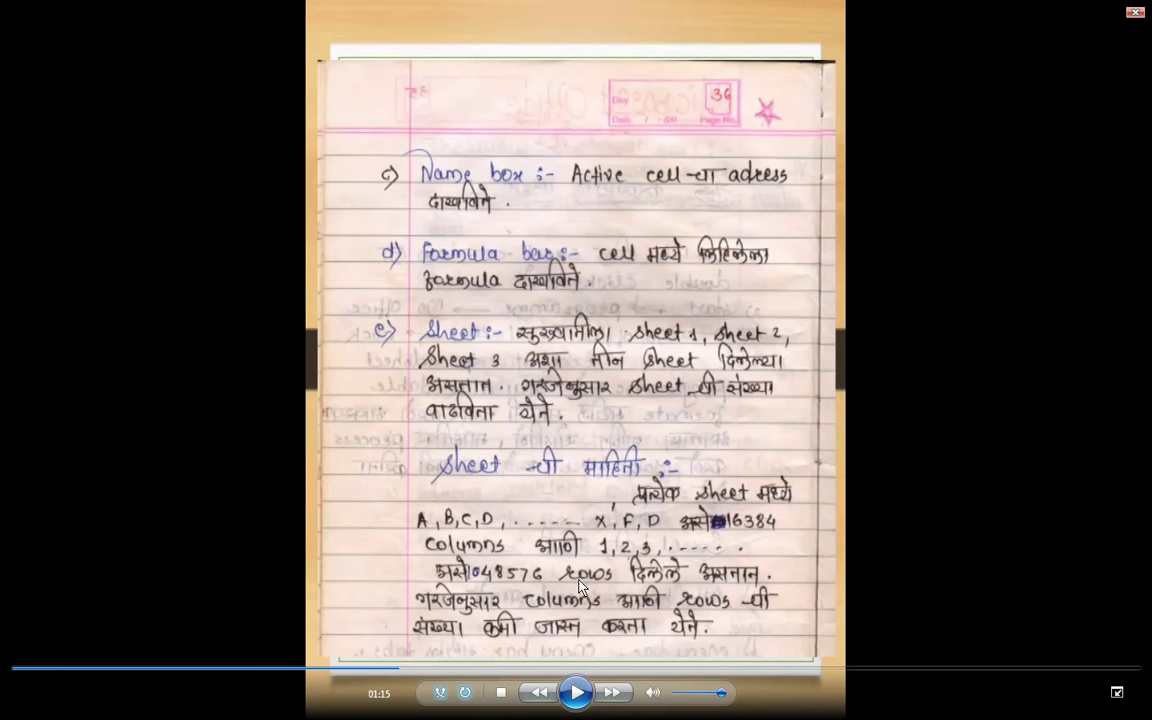
pyautogui.click(576, 692)
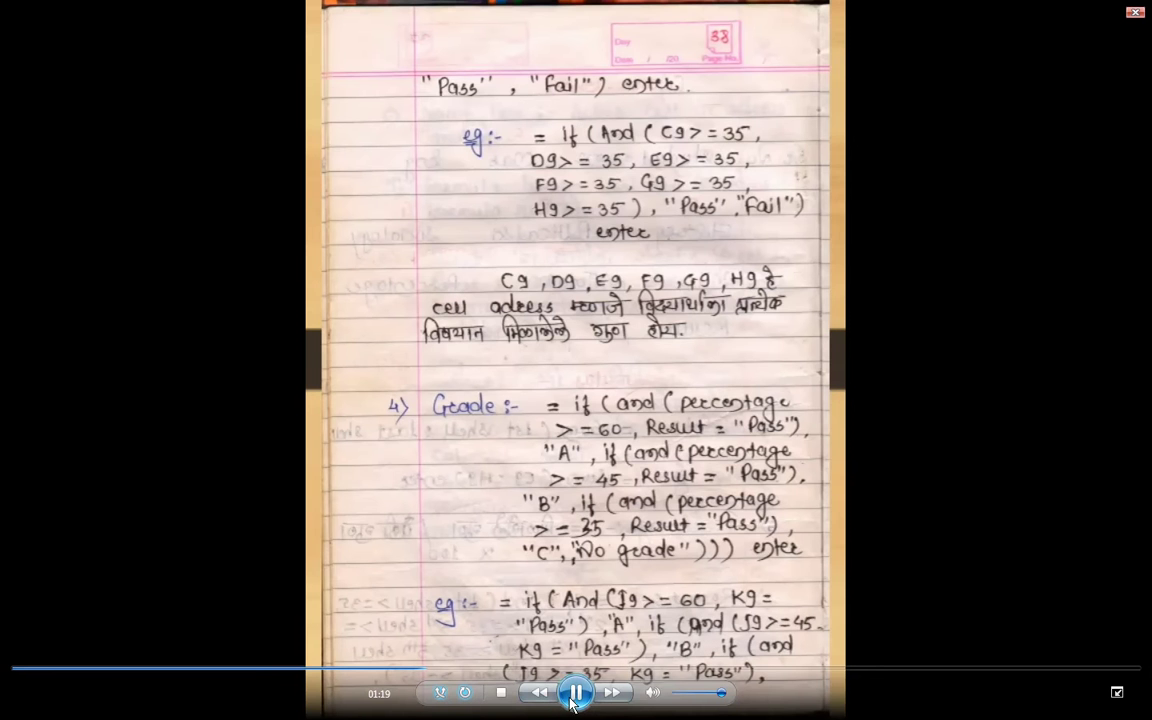
pyautogui.click(408, 662)
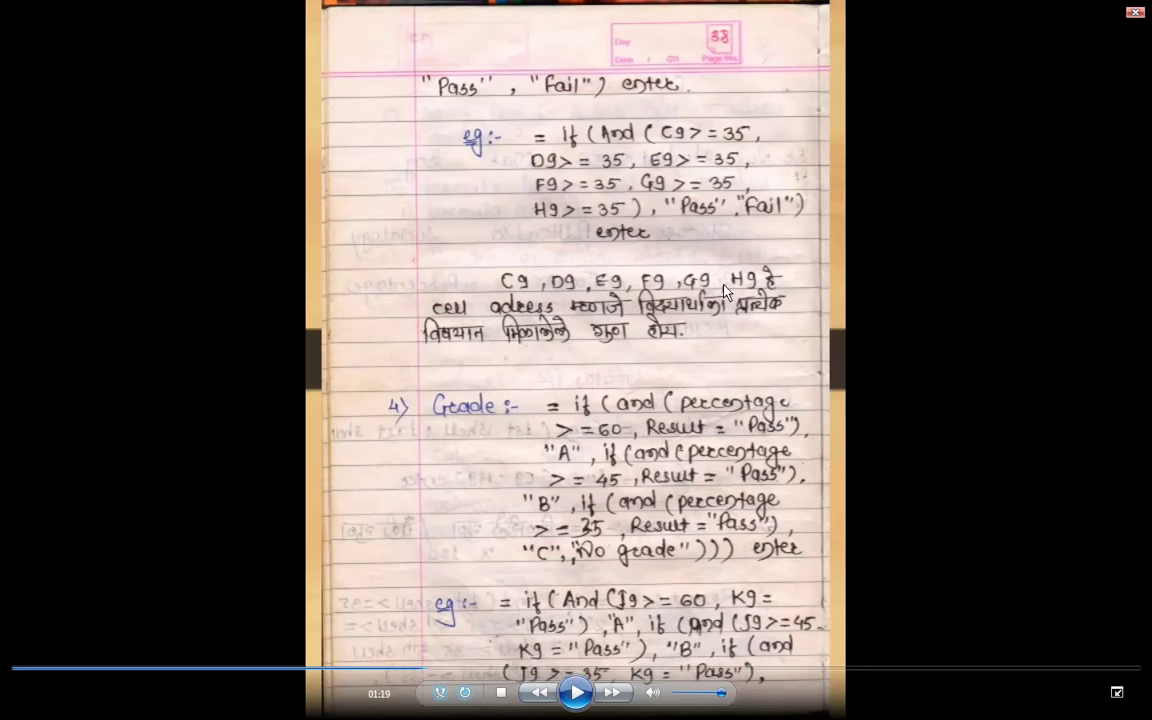
pyautogui.press('Escape')
pyautogui.click(720, 58)
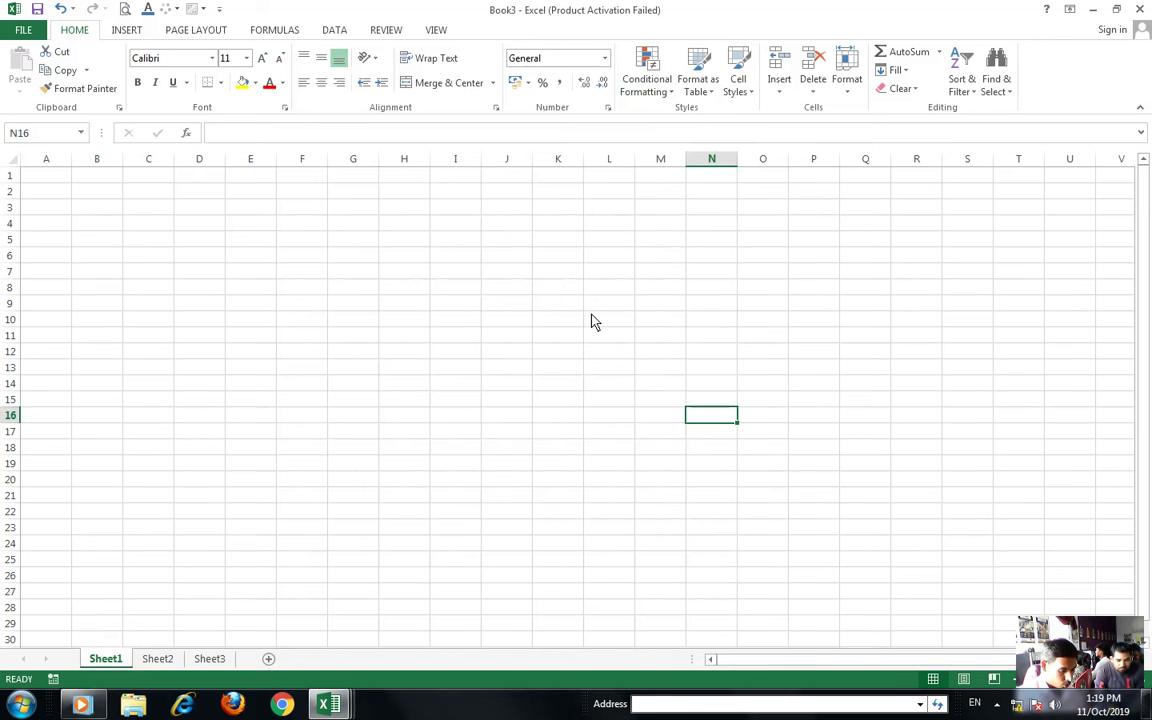
# Close Book3, Book2 and Book1 without saving any of them.
pyautogui.click(1139, 9)
pyautogui.click(576, 370)
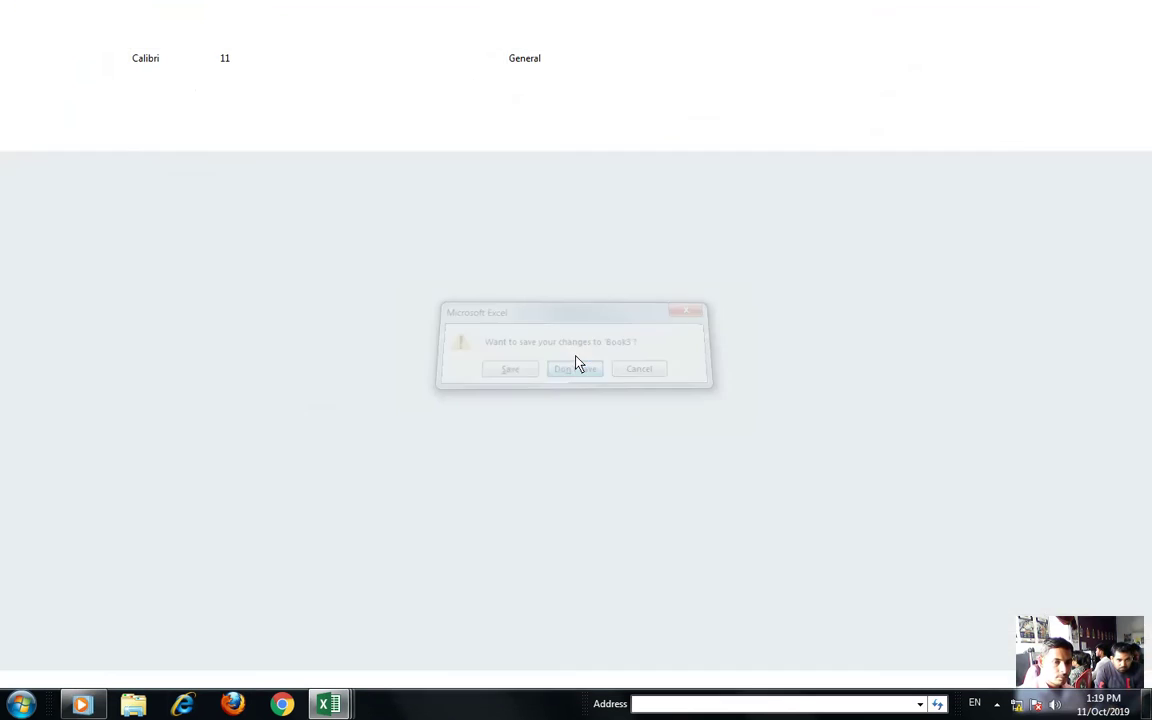
pyautogui.moveTo(330, 704)
pyautogui.click(392, 624)
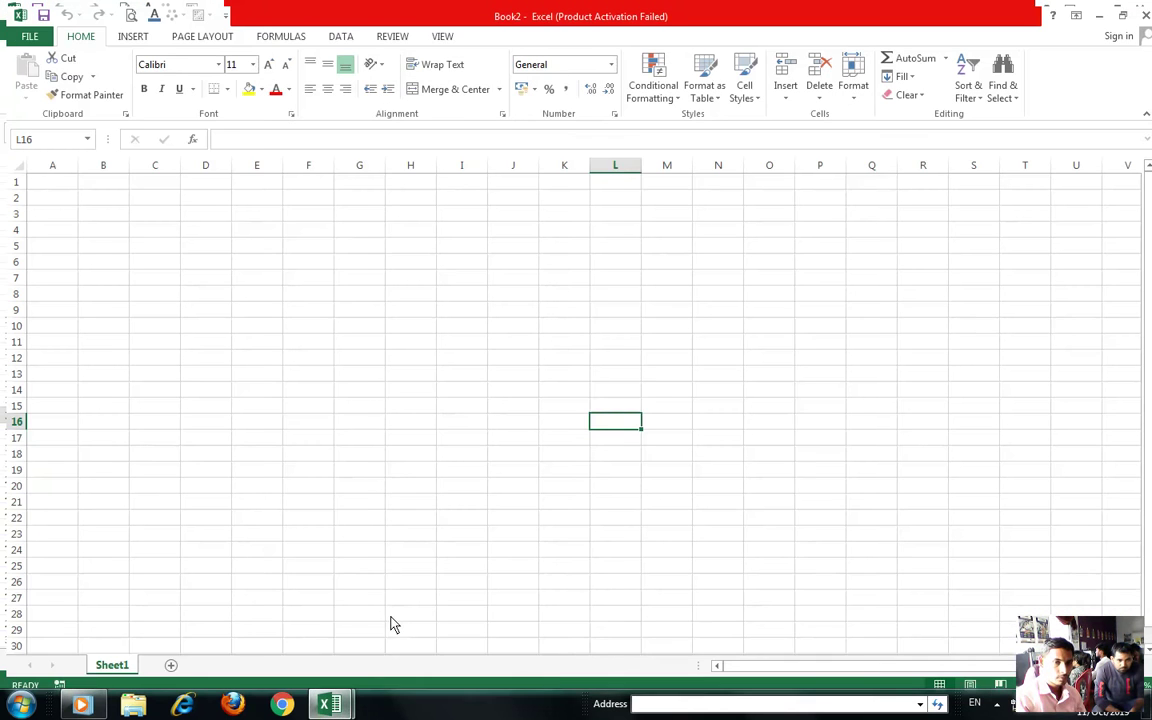
pyautogui.click(1139, 9)
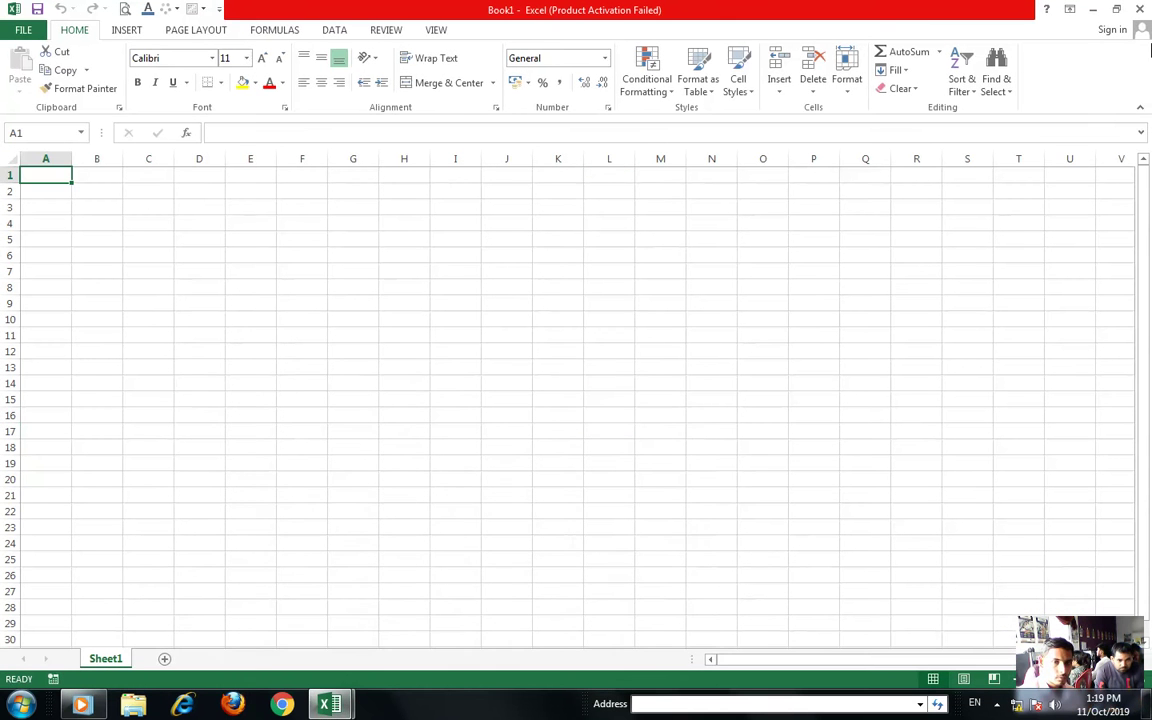
pyautogui.click(1139, 9)
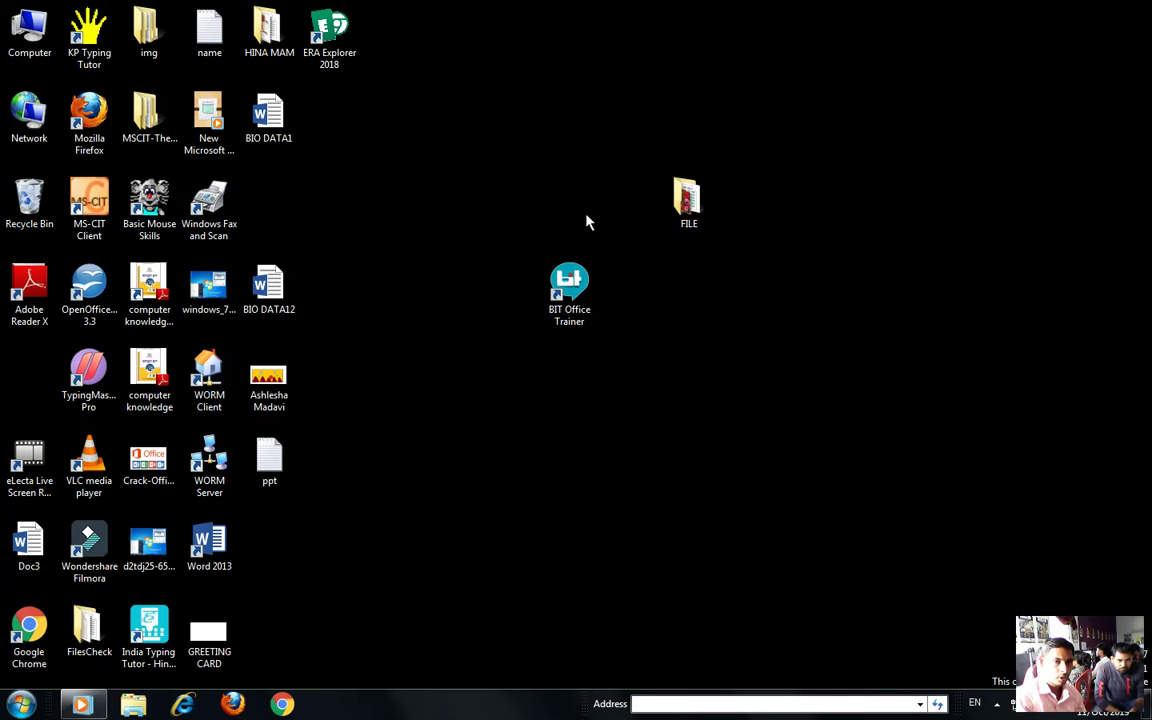
pyautogui.click(705, 215)
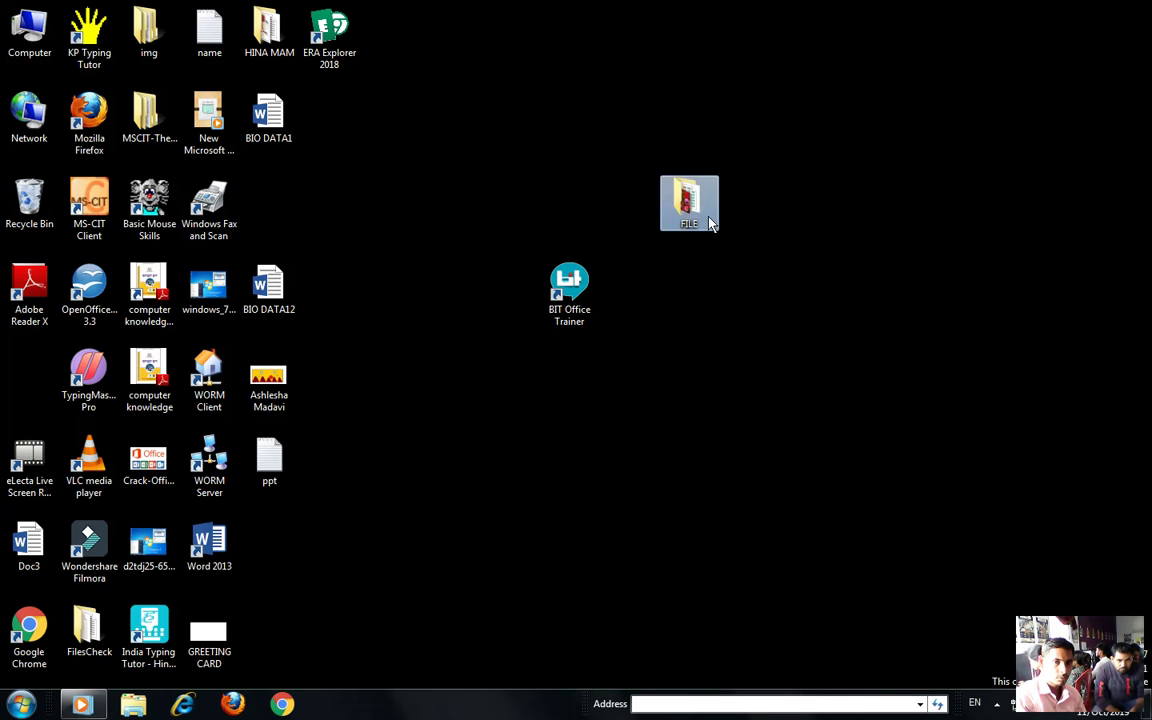
# Open the FILE folder from the desktop and launch the AMANISHA workbook.
pyautogui.keyDown('ctrl'); pyautogui.click(568, 306); pyautogui.keyUp('ctrl')
pyautogui.press('Return')
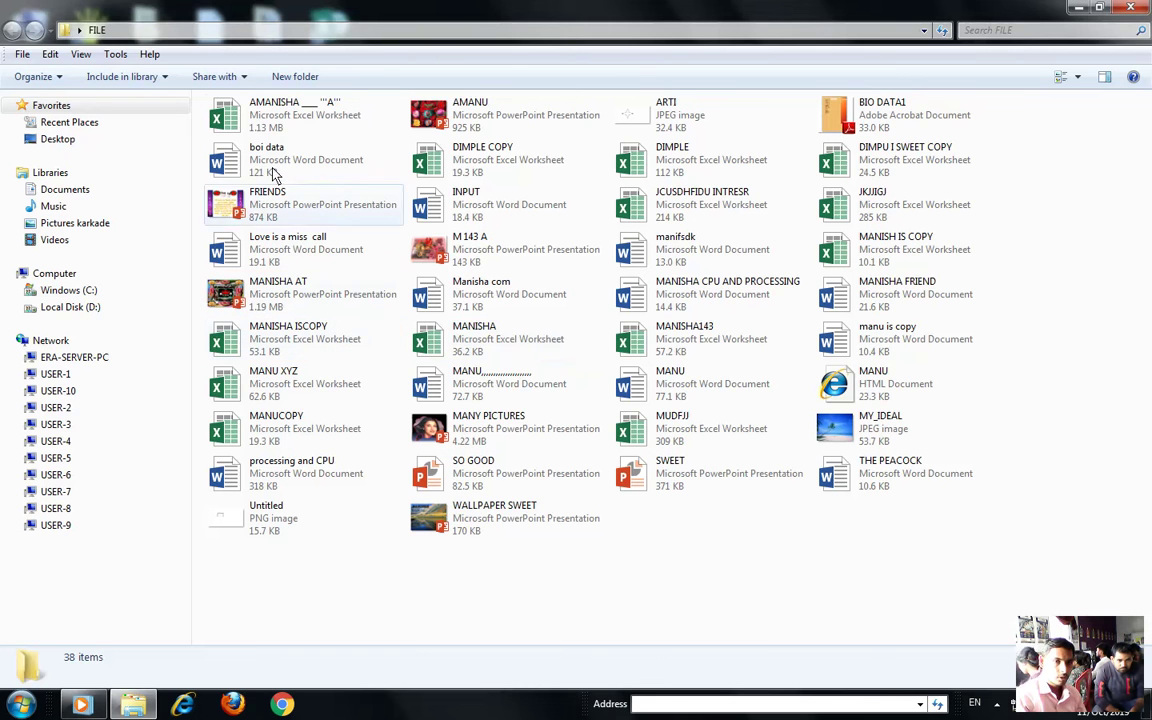
pyautogui.doubleClick(305, 117)
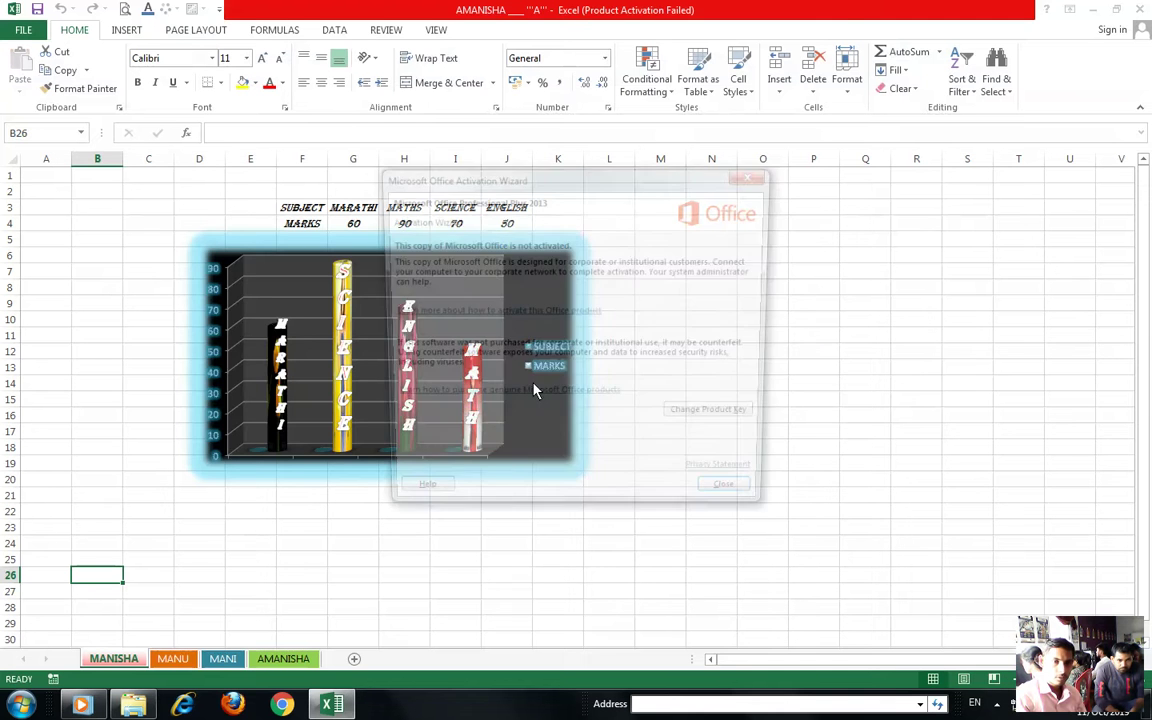
# Dismiss the activation notice and view the MANU, MANI and AMANISHA sheets, ending on MANI.
pyautogui.click(735, 501)
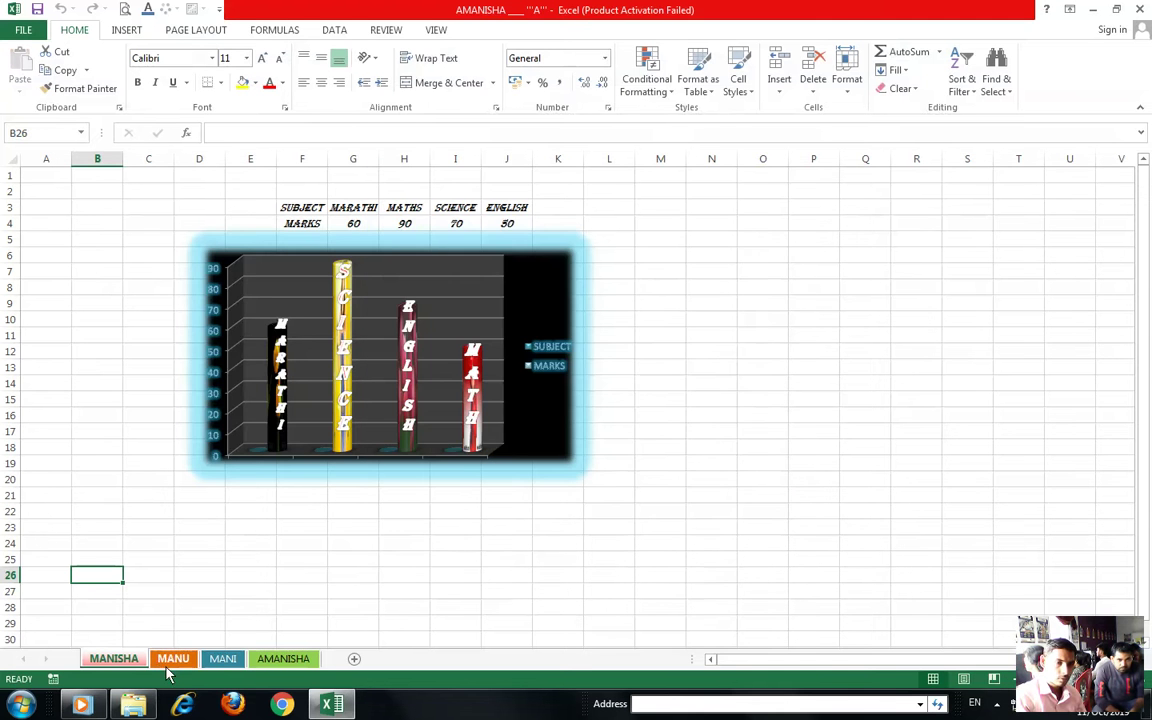
pyautogui.click(172, 659)
pyautogui.click(222, 659)
pyautogui.click(262, 661)
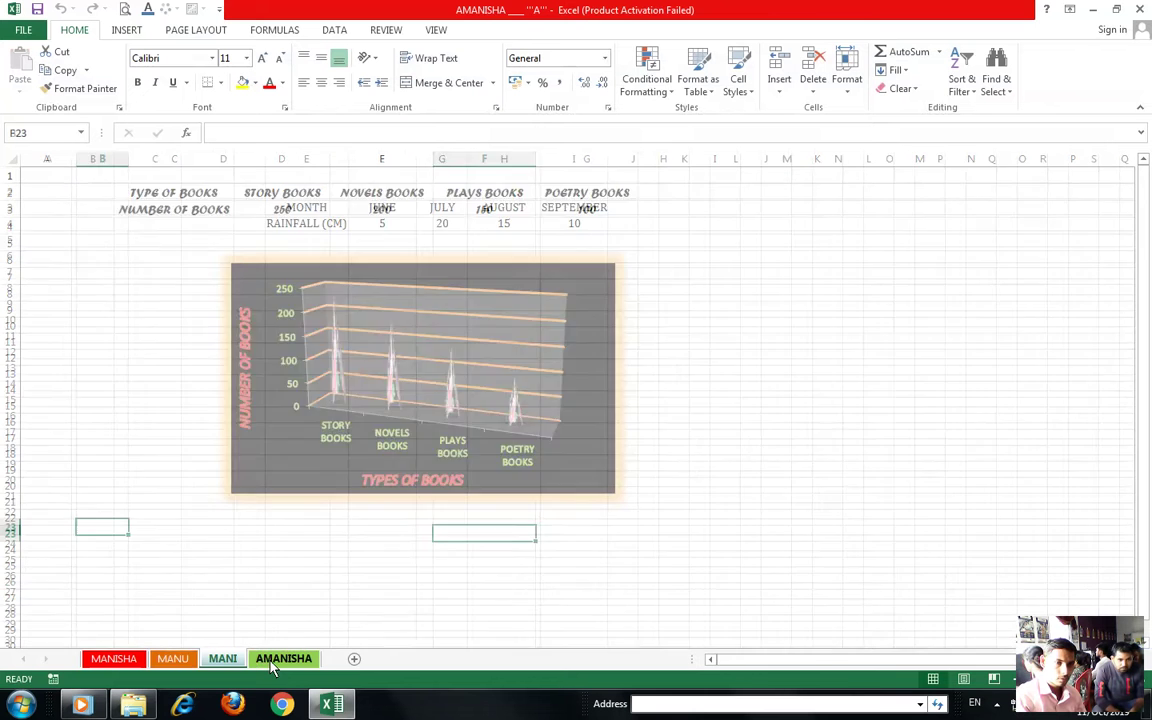
pyautogui.click(222, 659)
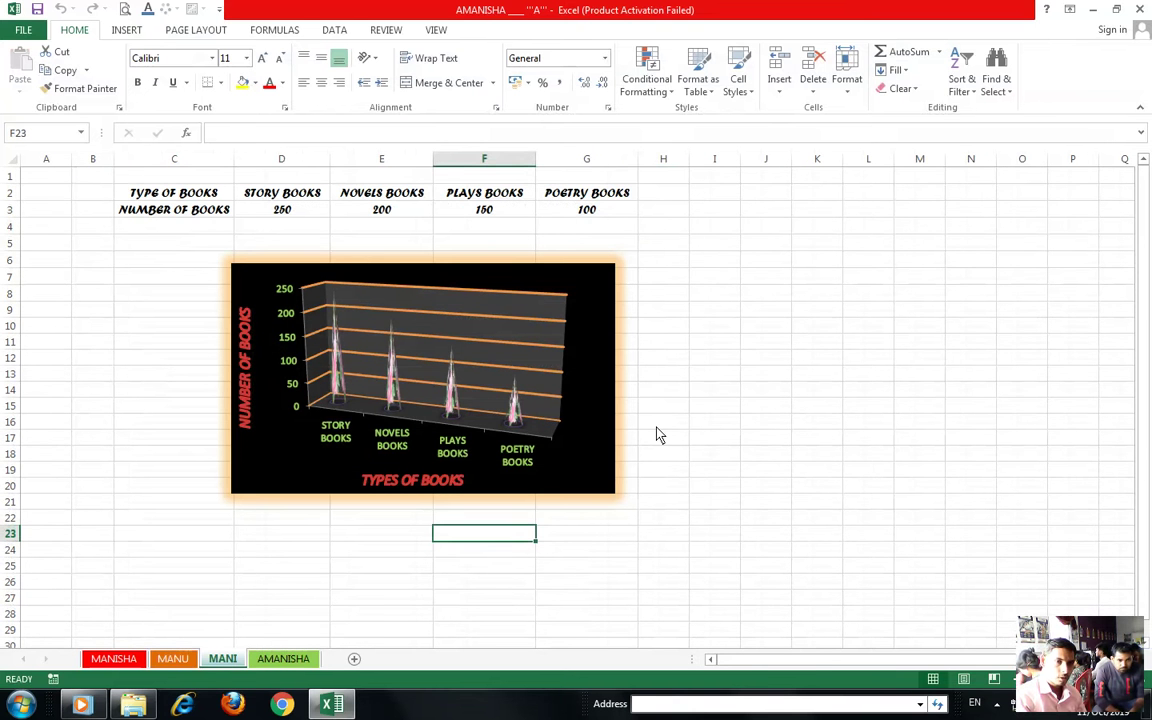
pyautogui.click(730, 263)
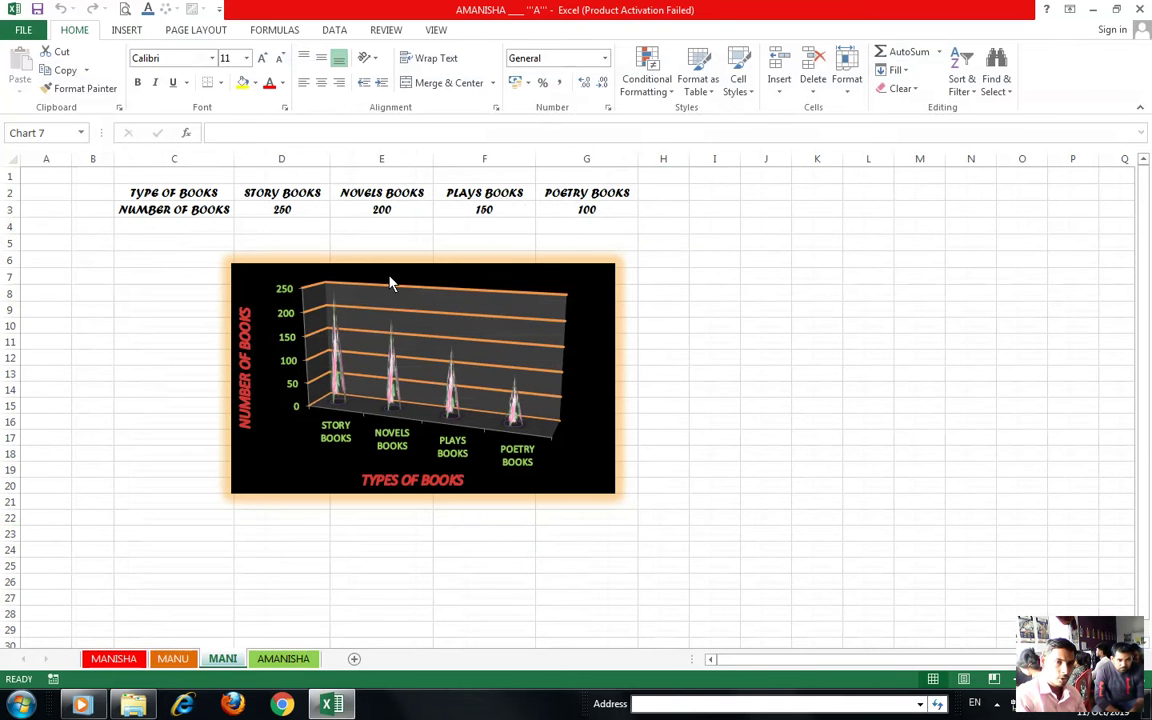
# Move the books cone chart to the right, then back below the book table.
pyautogui.moveTo(235, 268); pyautogui.dragTo(661, 205)
pyautogui.click(381, 421)
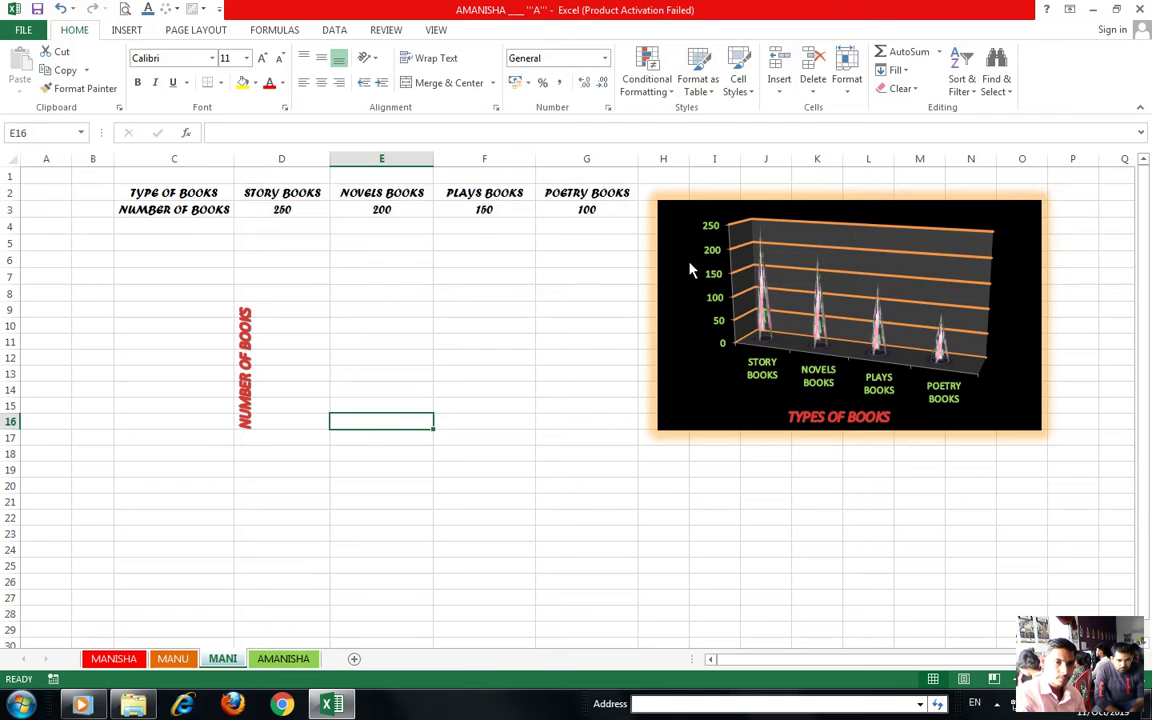
pyautogui.doubleClick(900, 10)
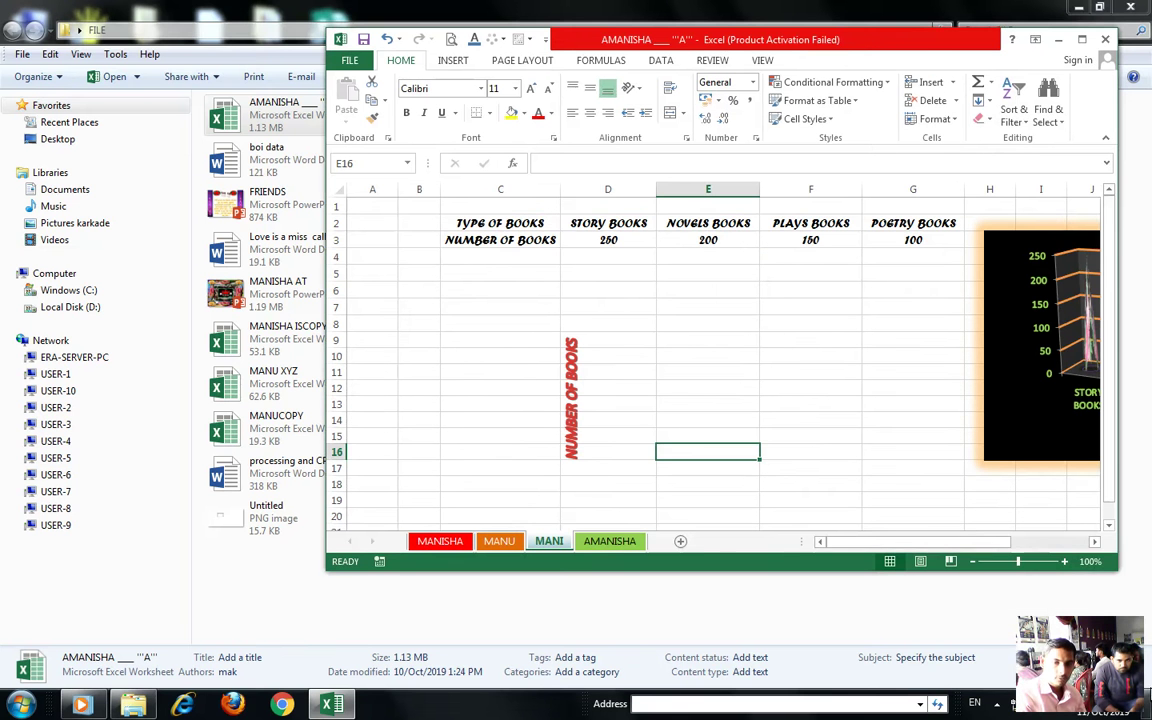
pyautogui.click(1065, 562)
pyautogui.click(1065, 562)
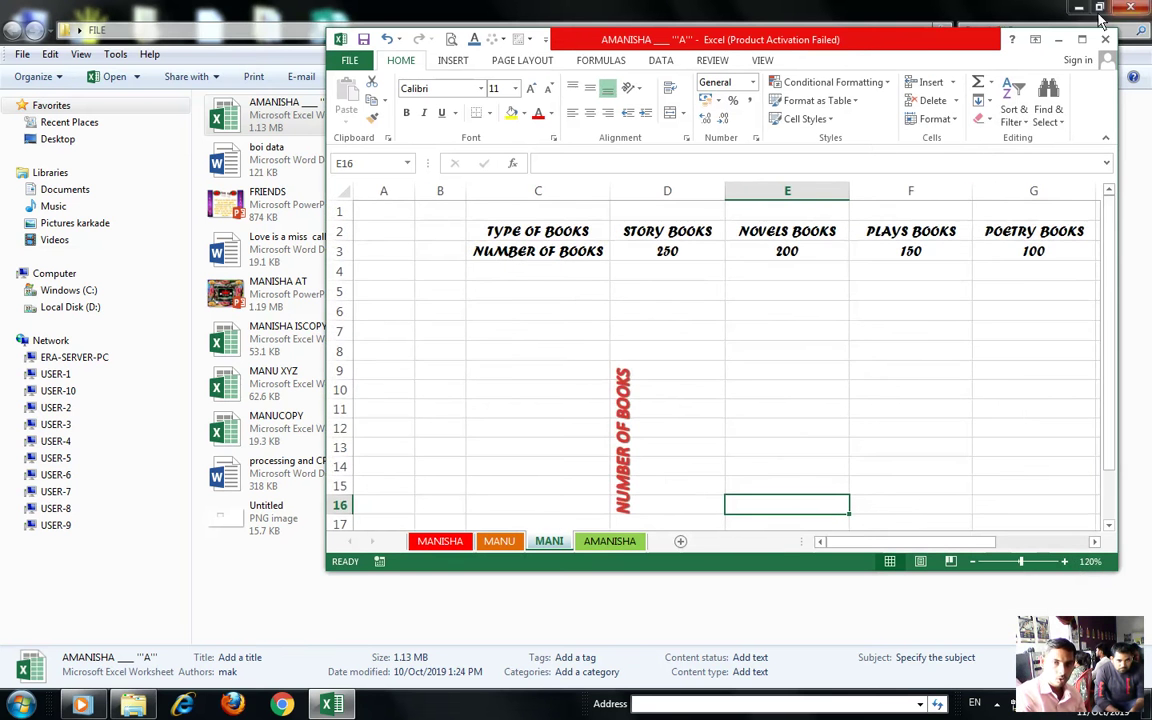
pyautogui.doubleClick(970, 39)
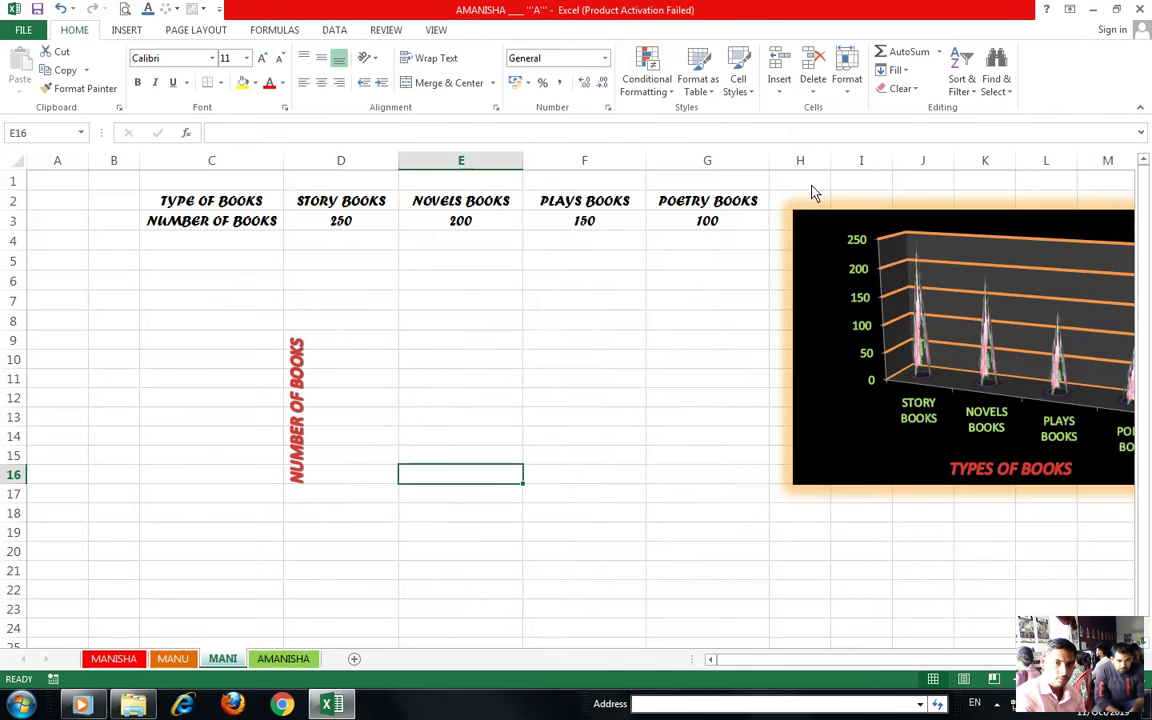
pyautogui.moveTo(824, 218); pyautogui.dragTo(374, 295)
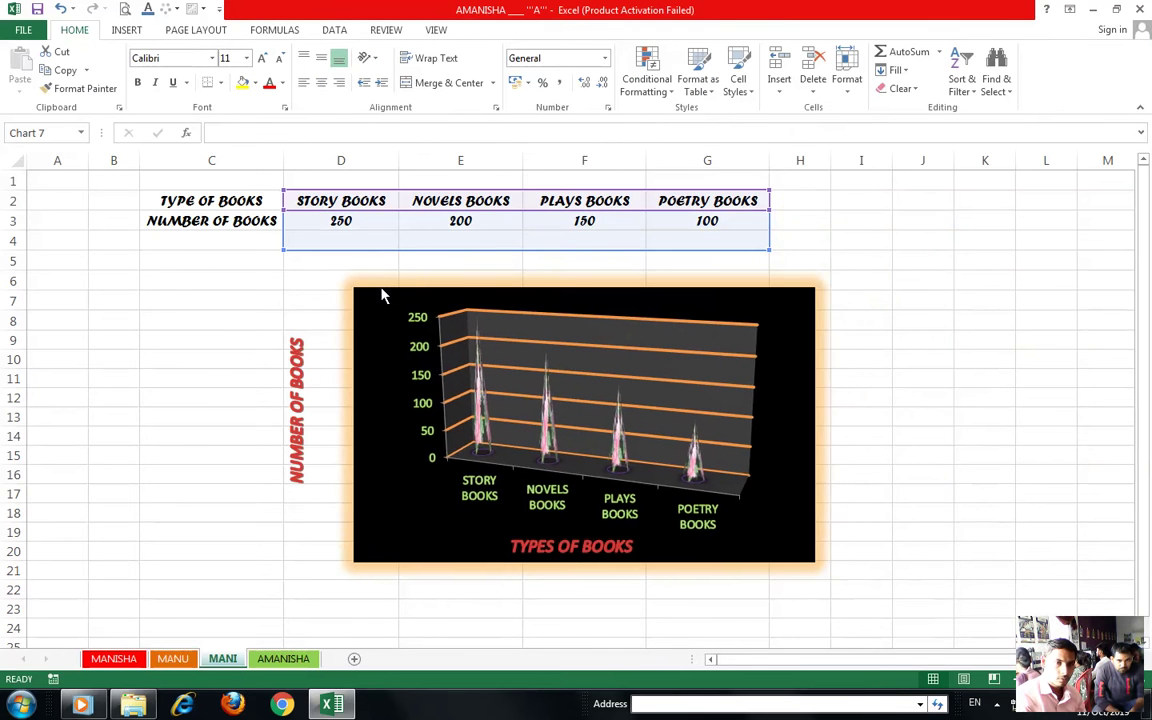
pyautogui.click(825, 298)
pyautogui.click(887, 280)
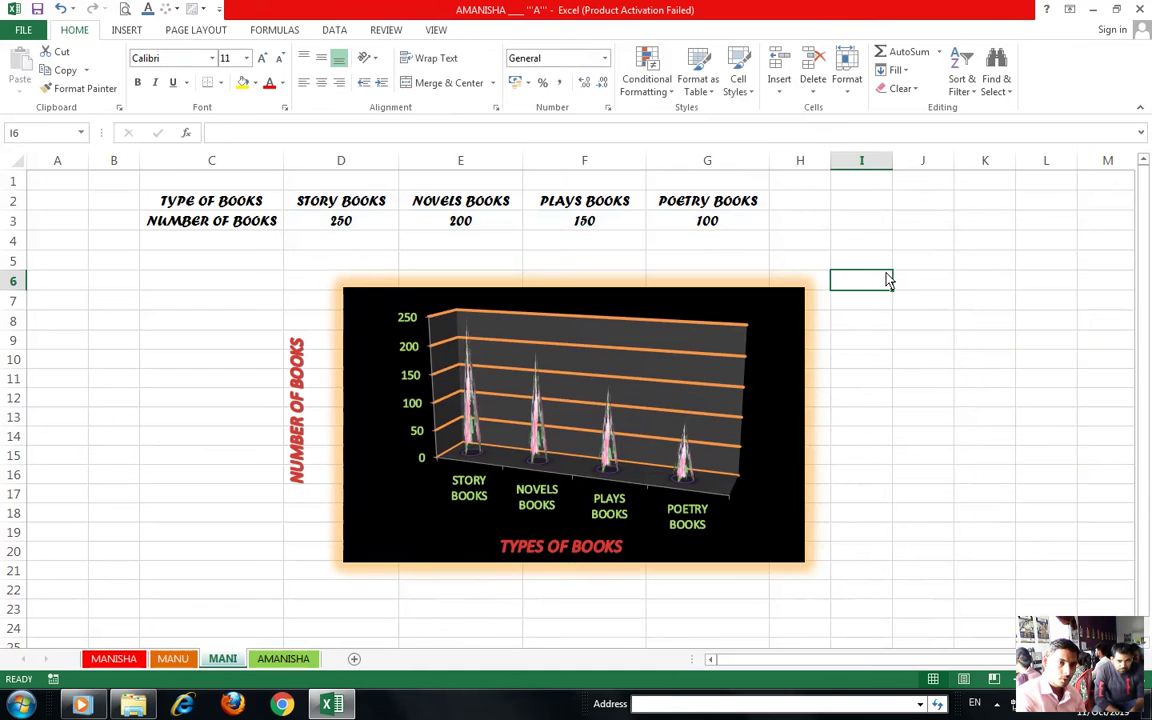
pyautogui.click(966, 399)
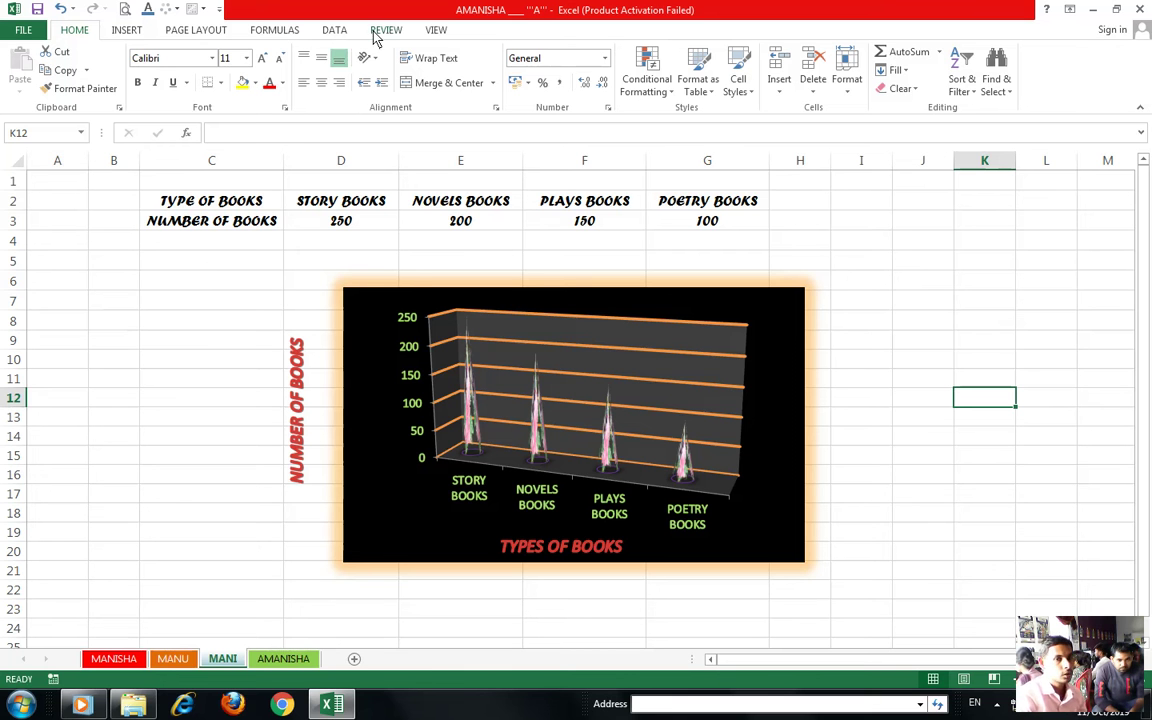
# Insert a blank column at column D, before STORY BOOKS.
pyautogui.click(216, 162)
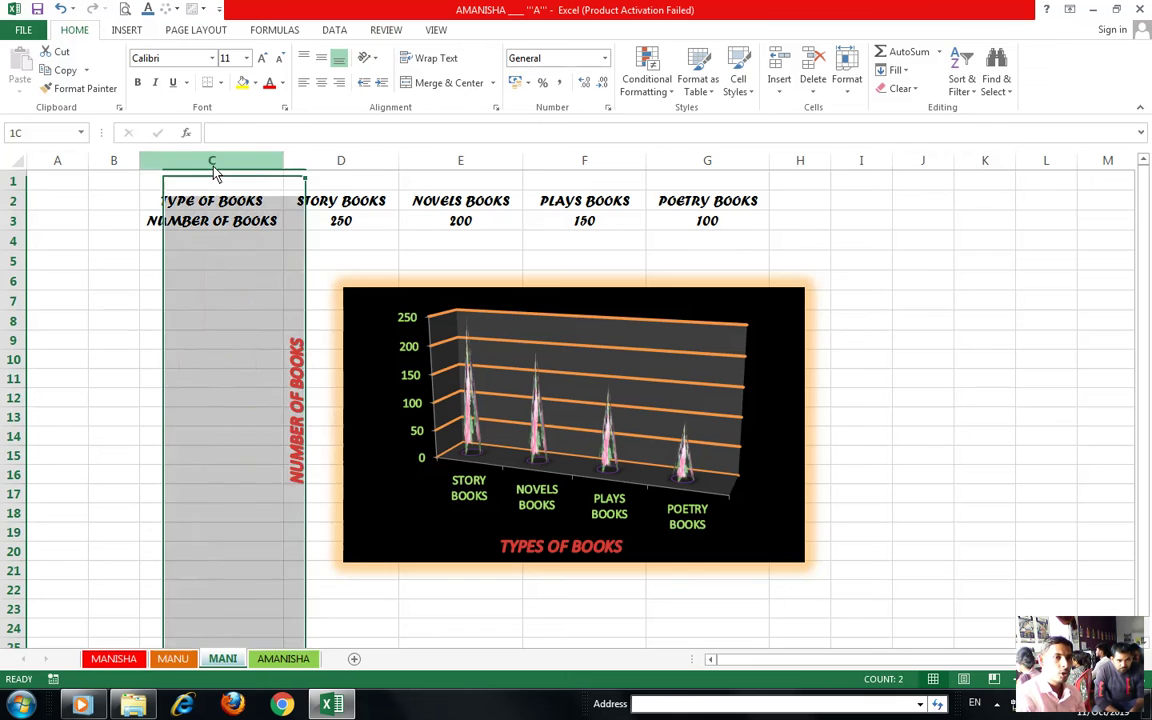
pyautogui.click(320, 161)
pyautogui.click(447, 162)
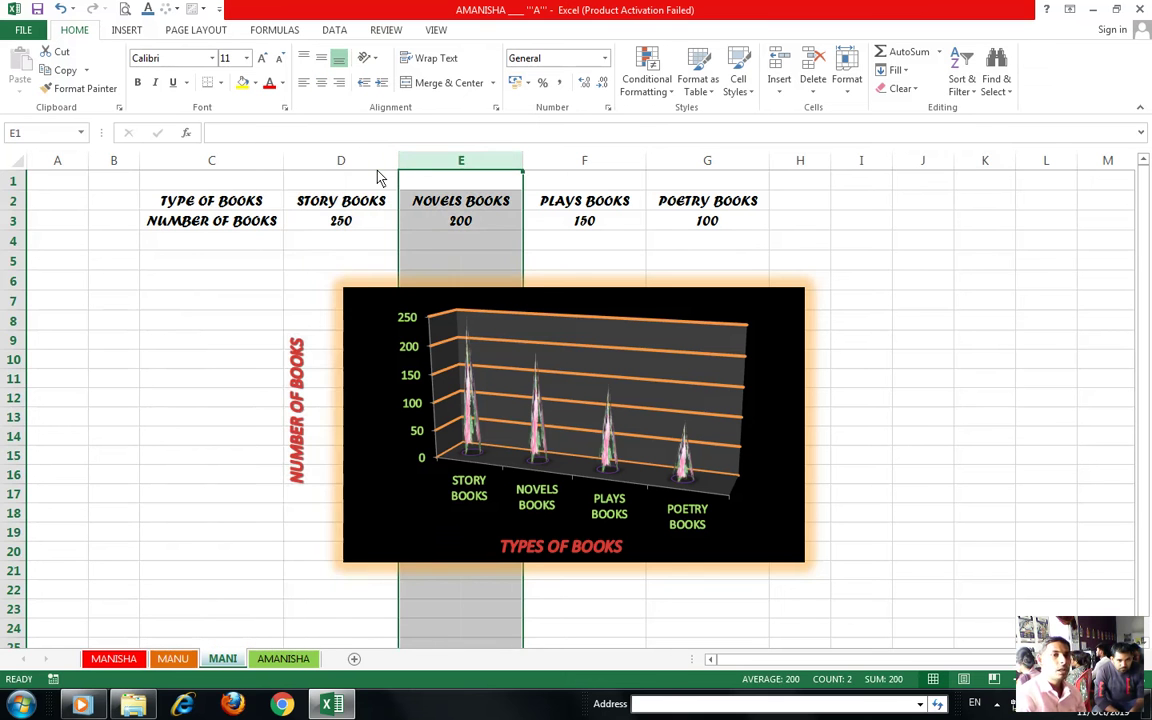
pyautogui.click(376, 163)
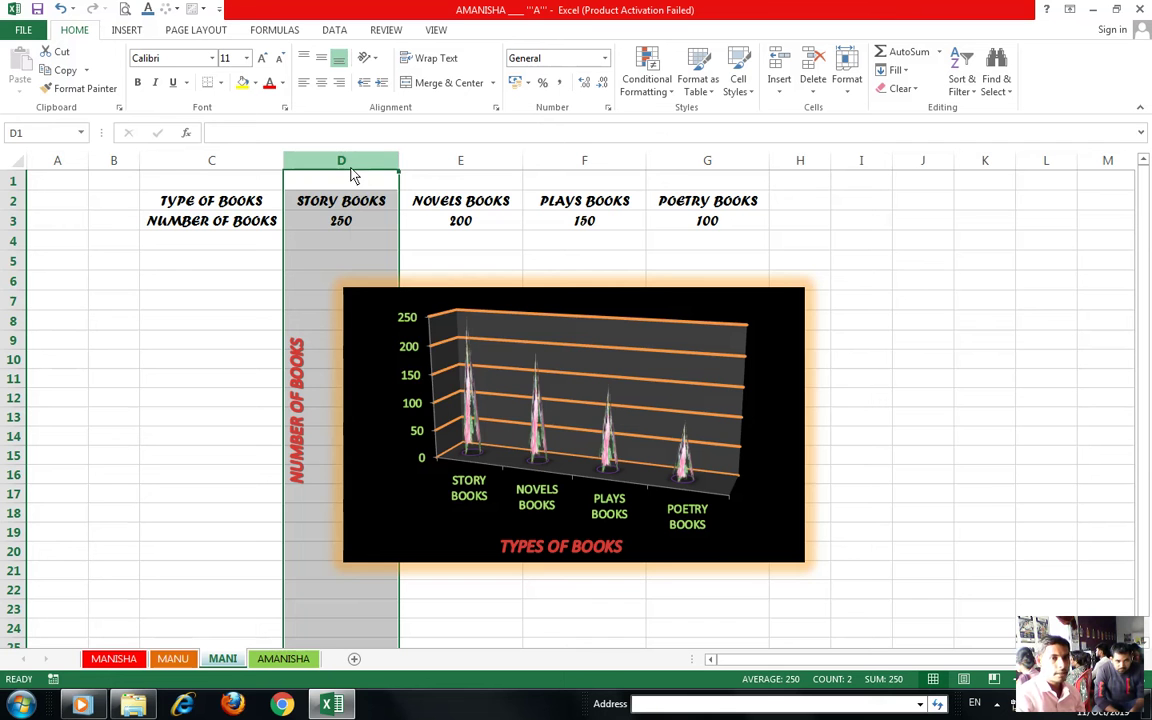
pyautogui.rightClick(351, 174)
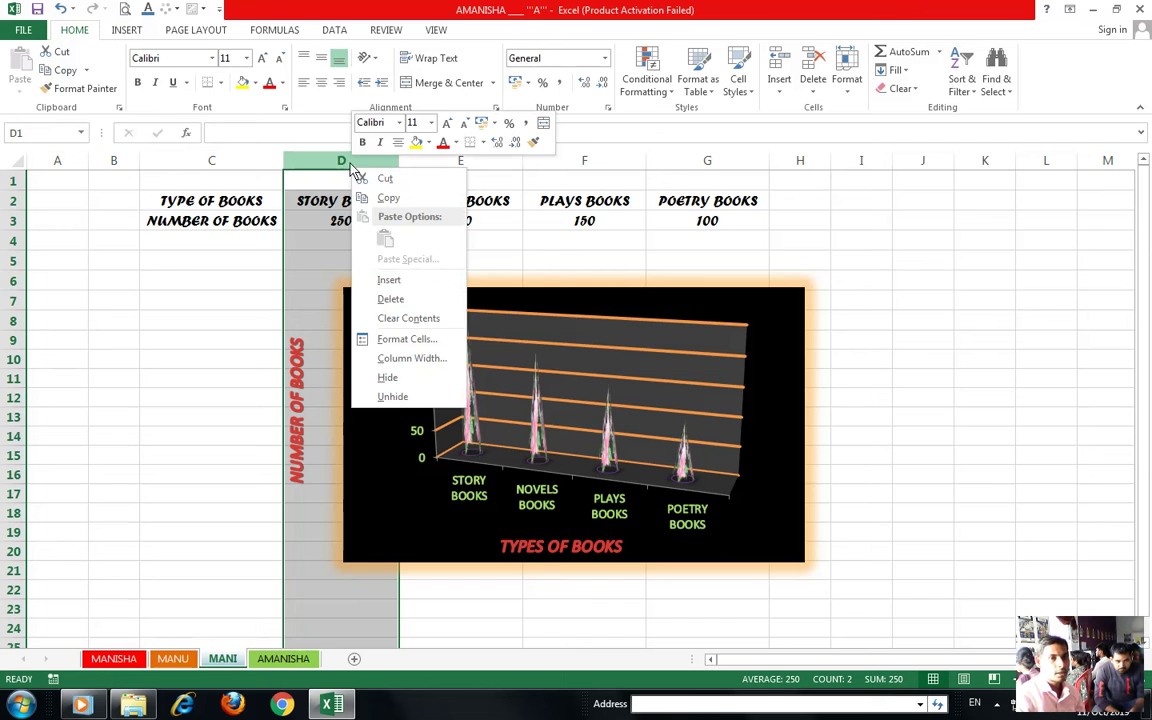
pyautogui.click(388, 280)
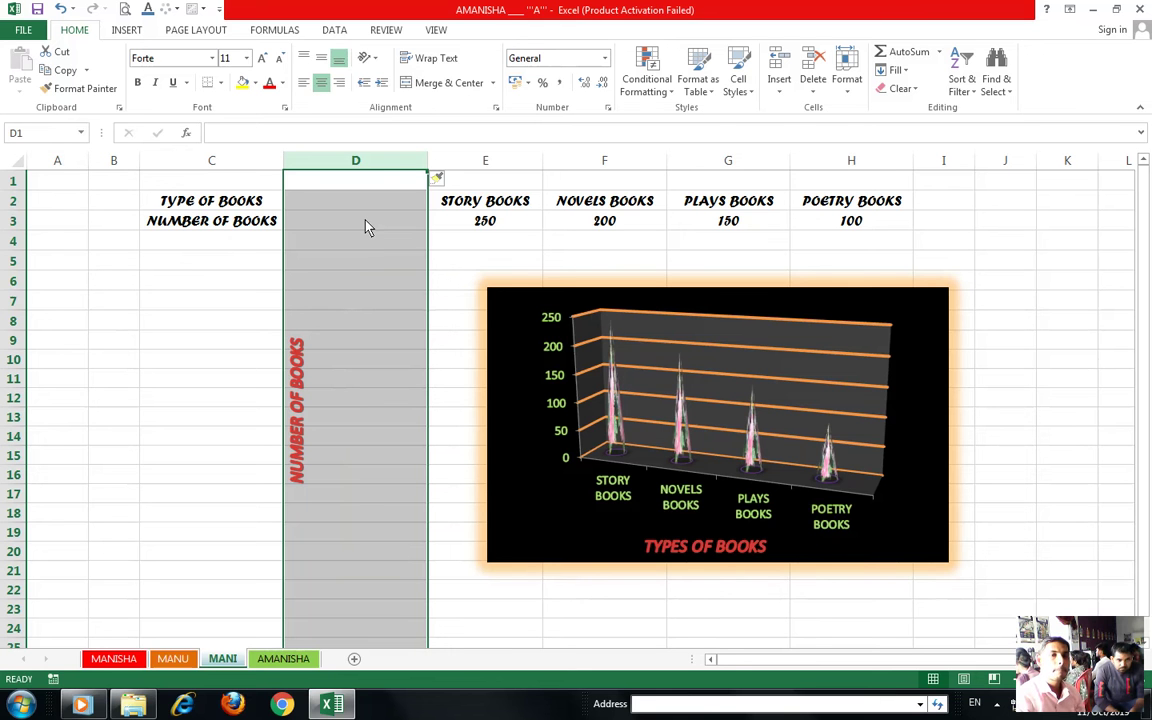
# Insert blank cells at column F, before NOVELS BOOKS, using Home > Insert.
pyautogui.click(602, 164)
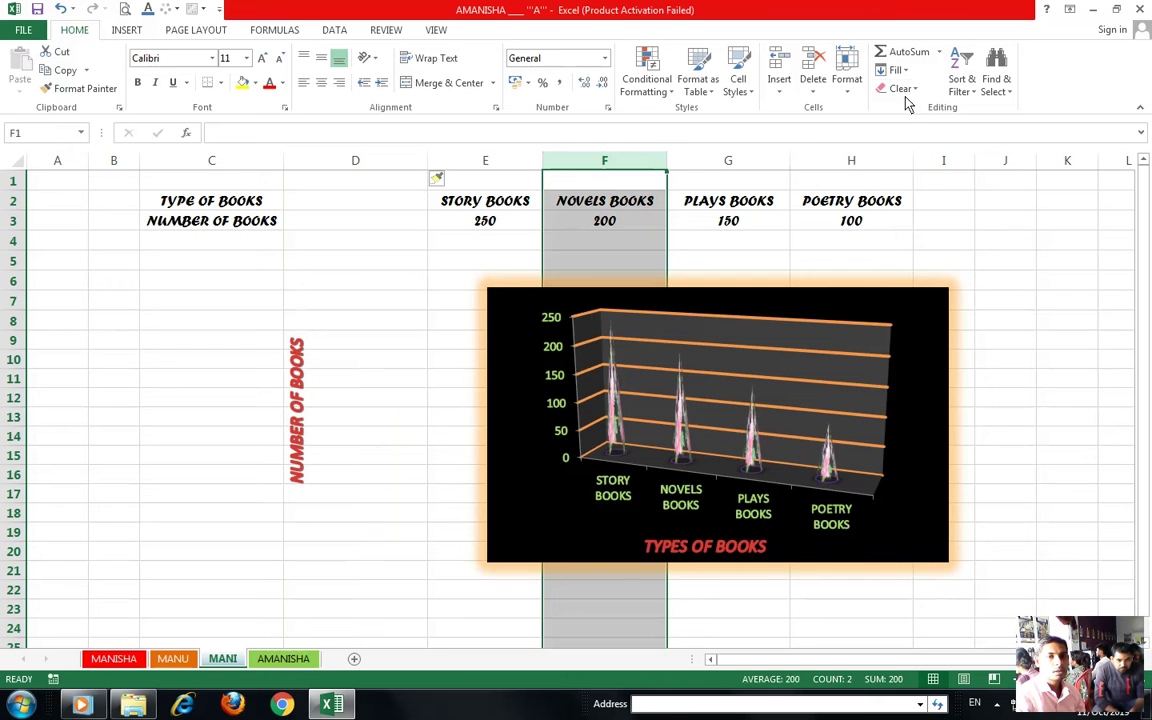
pyautogui.click(781, 88)
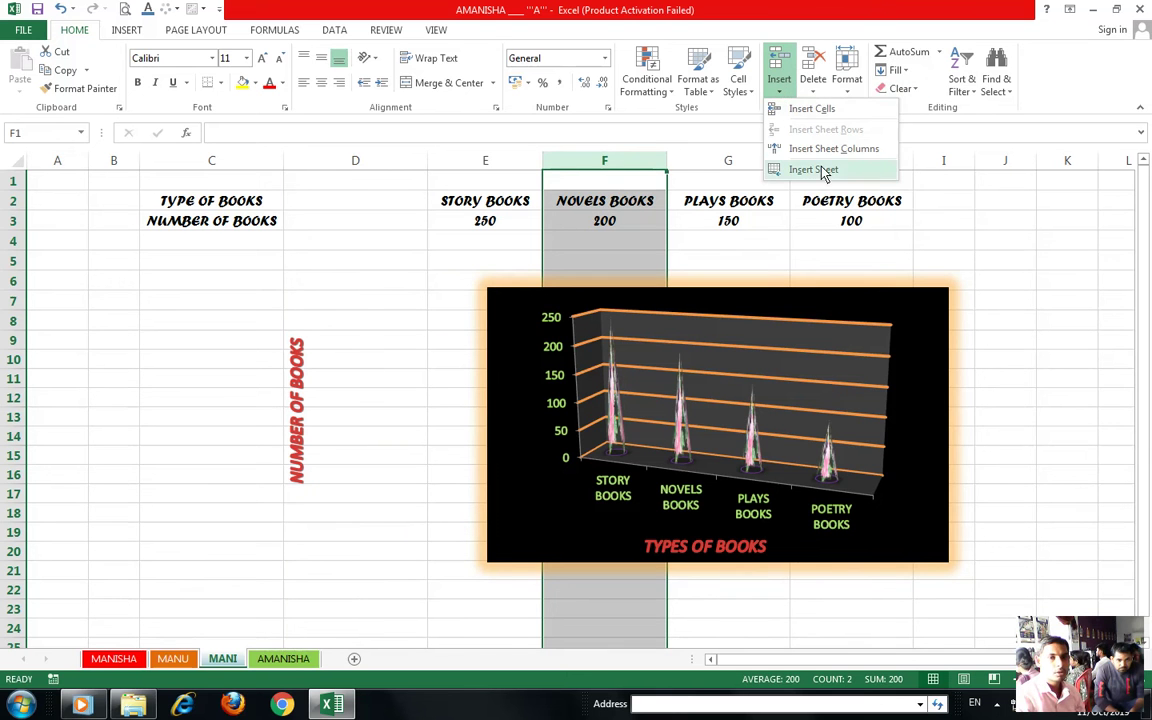
pyautogui.click(827, 110)
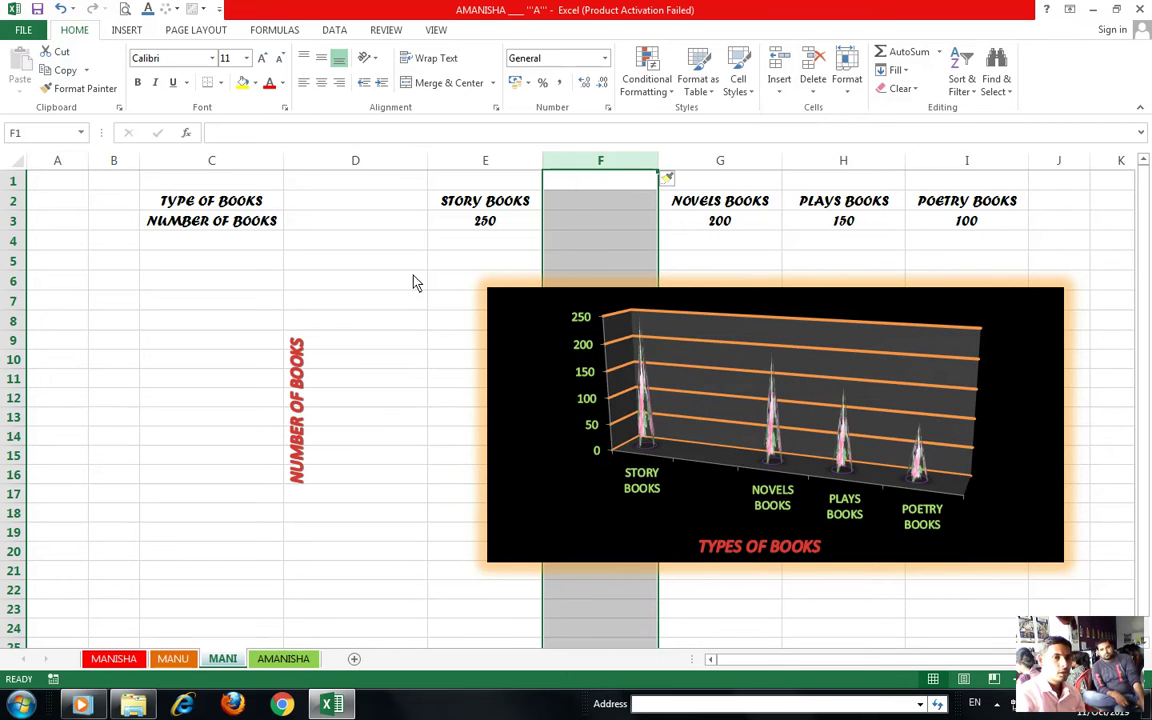
# Insert a blank row 3 between the book-type headings and the book counts.
pyautogui.click(15, 221)
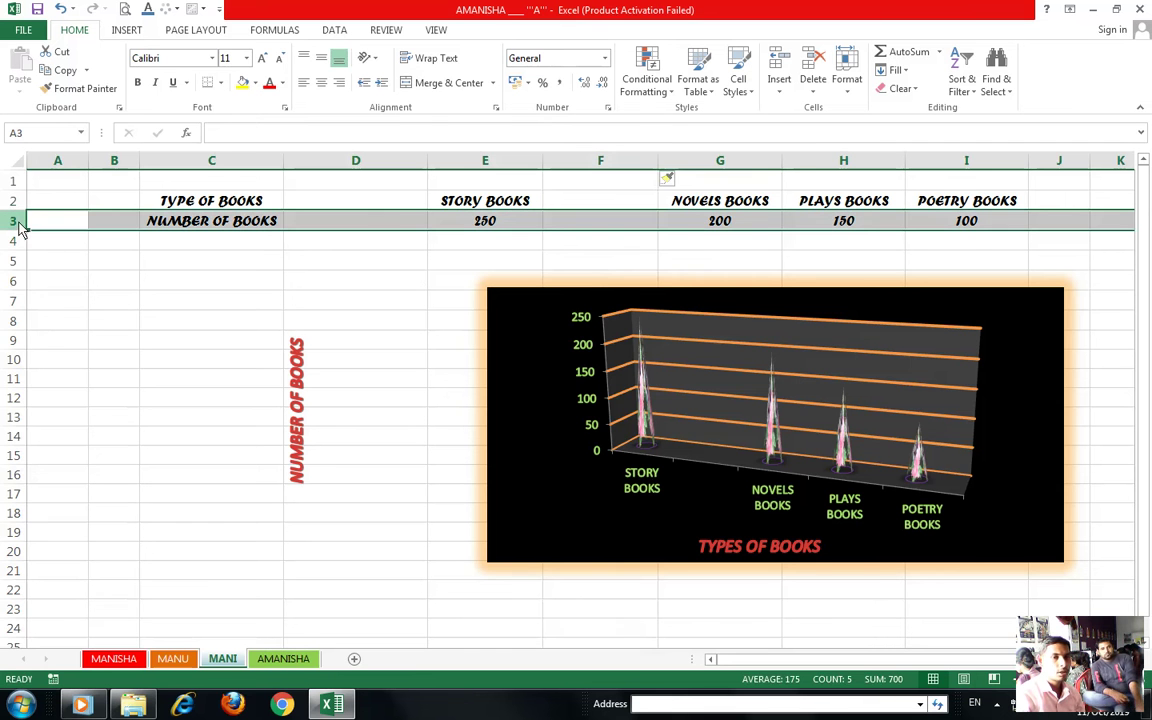
pyautogui.rightClick(15, 222)
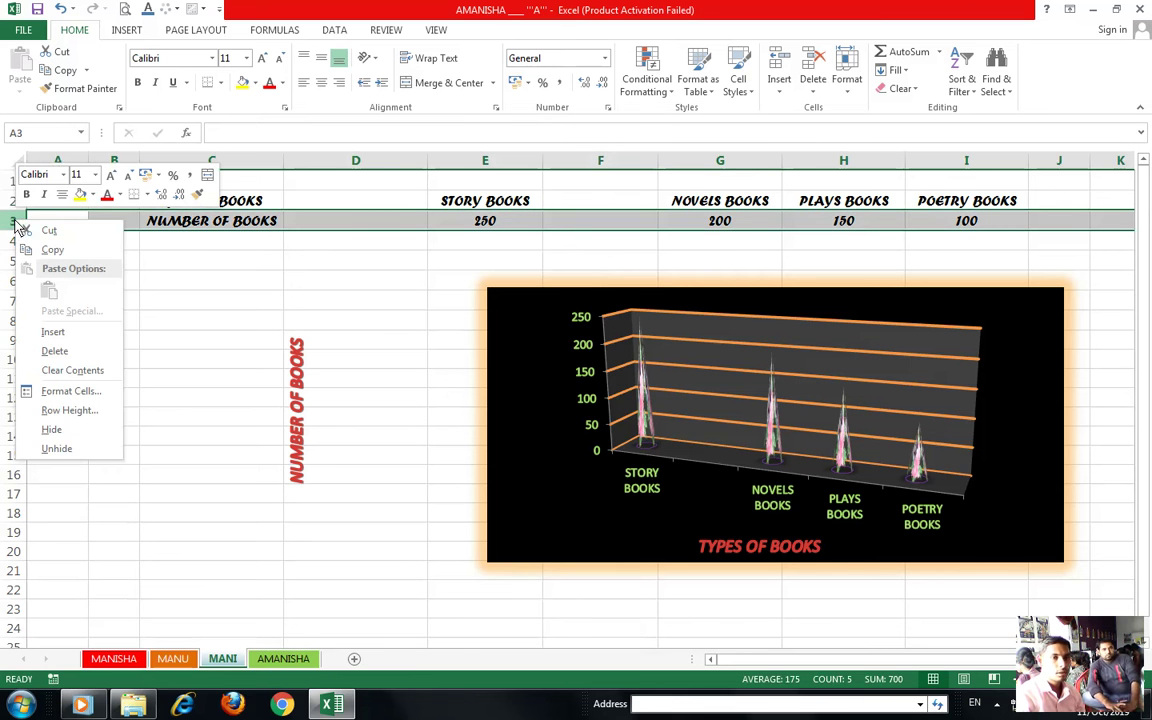
pyautogui.click(53, 331)
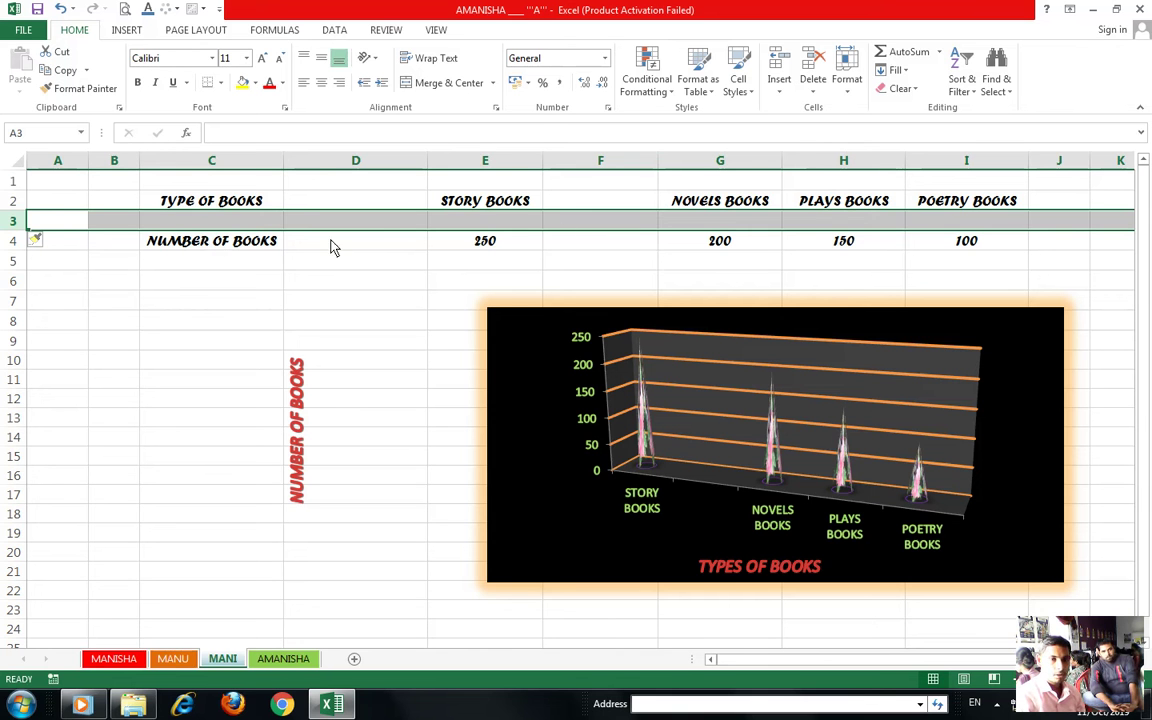
pyautogui.click(211, 280)
pyautogui.click(13, 200)
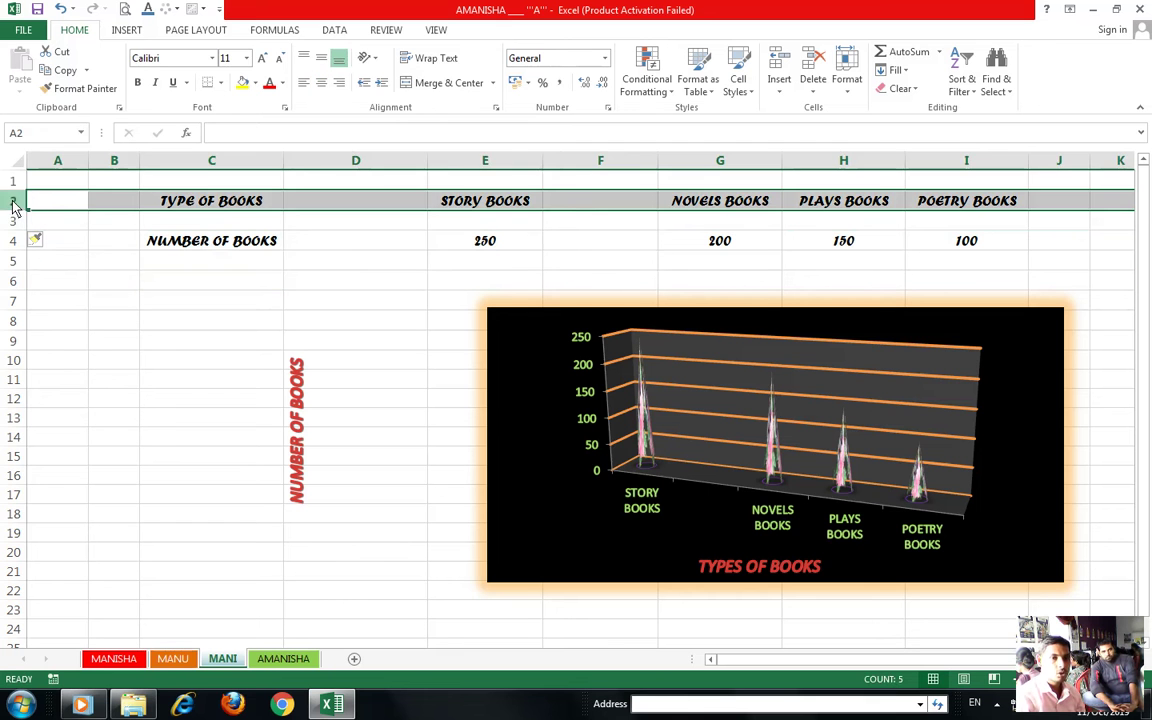
pyautogui.click(476, 163)
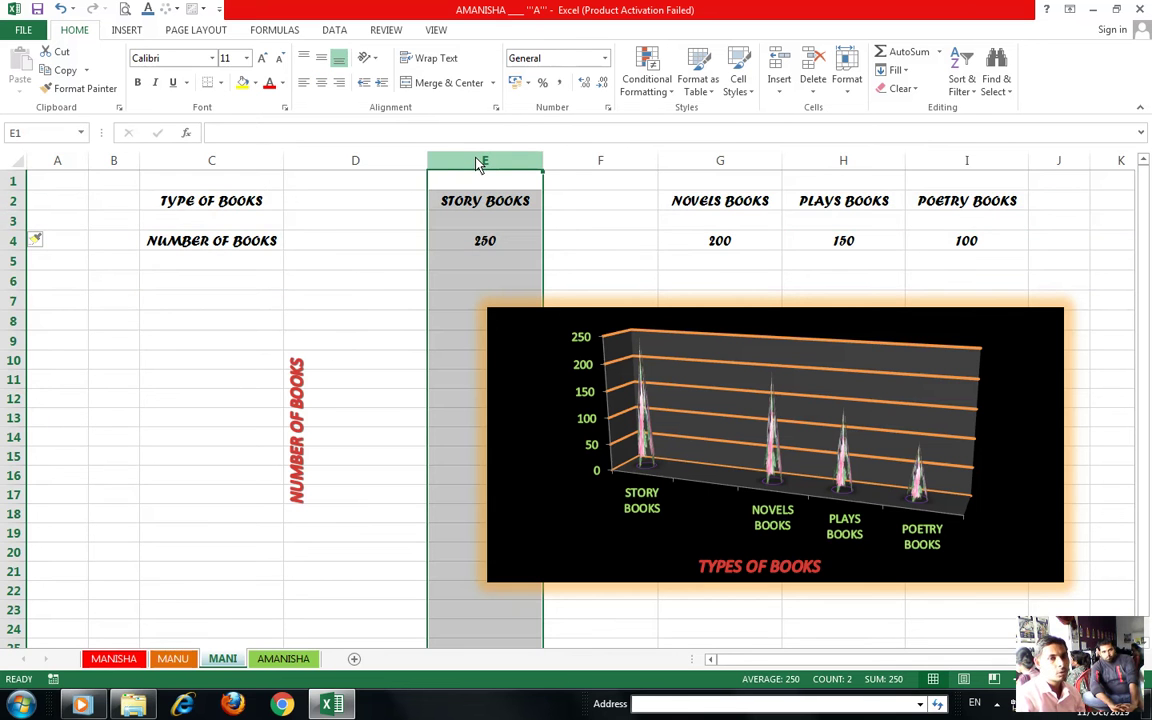
# Set the width of column E (STORY BOOKS) to 20 via Column Width.
pyautogui.rightClick(478, 165)
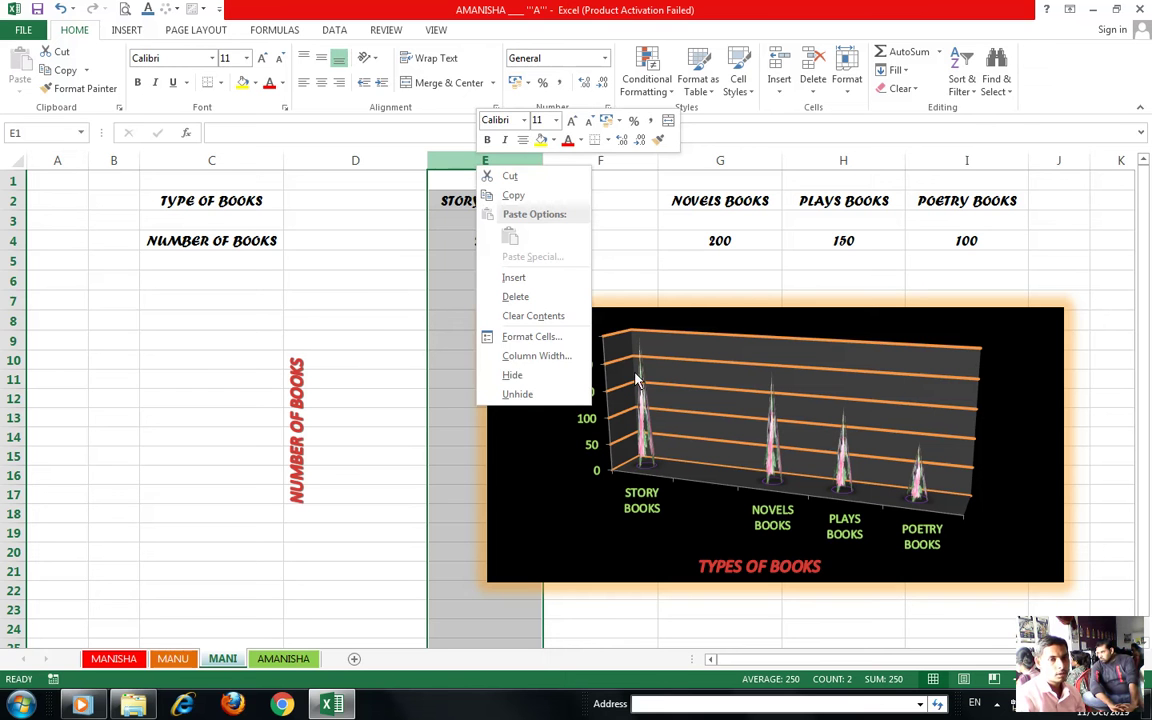
pyautogui.click(539, 358)
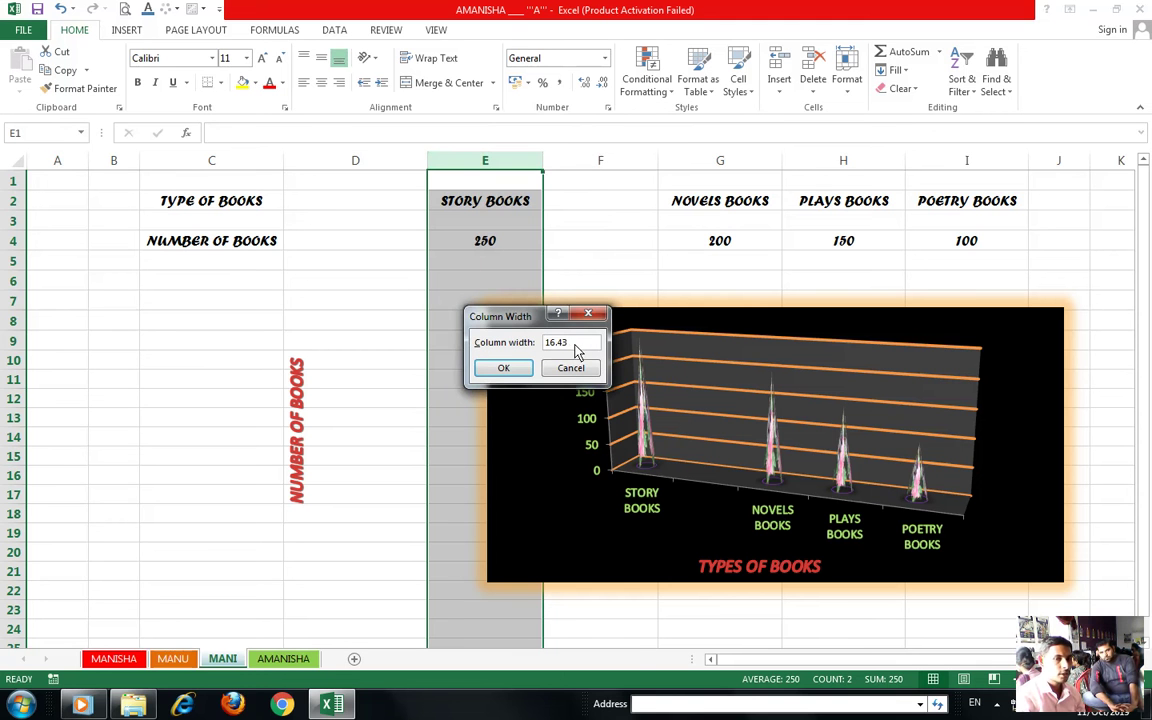
pyautogui.moveTo(571, 347); pyautogui.dragTo(506, 347)
pyautogui.write('20')
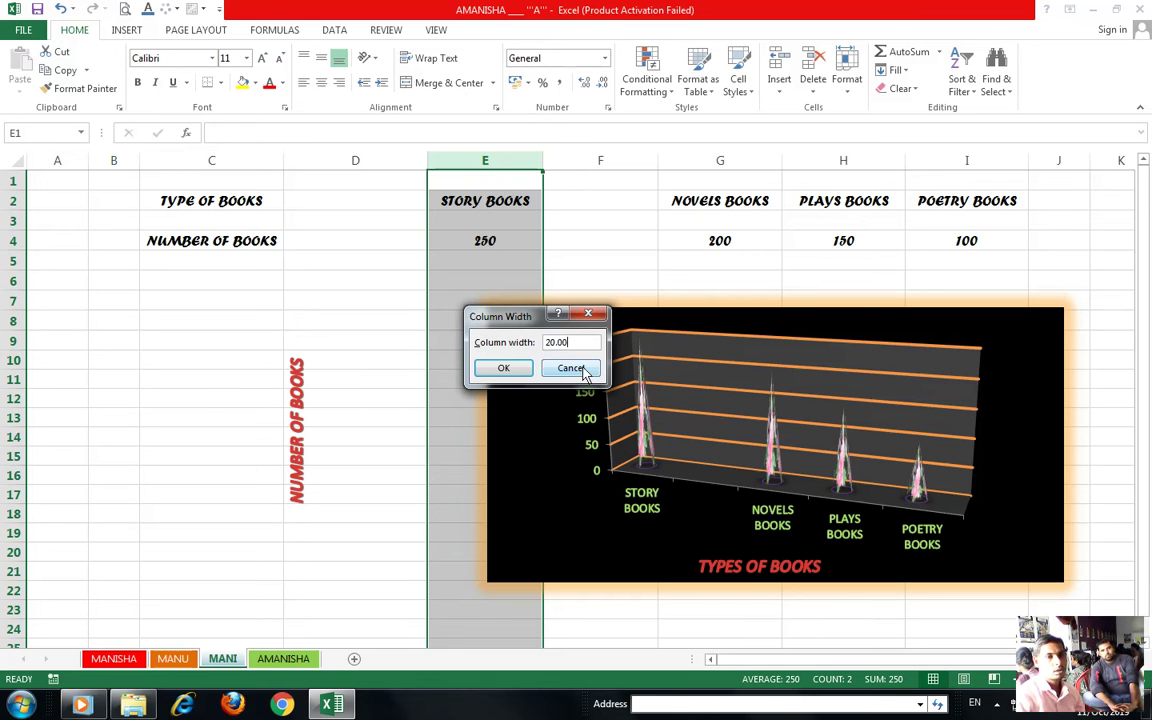
pyautogui.click(503, 368)
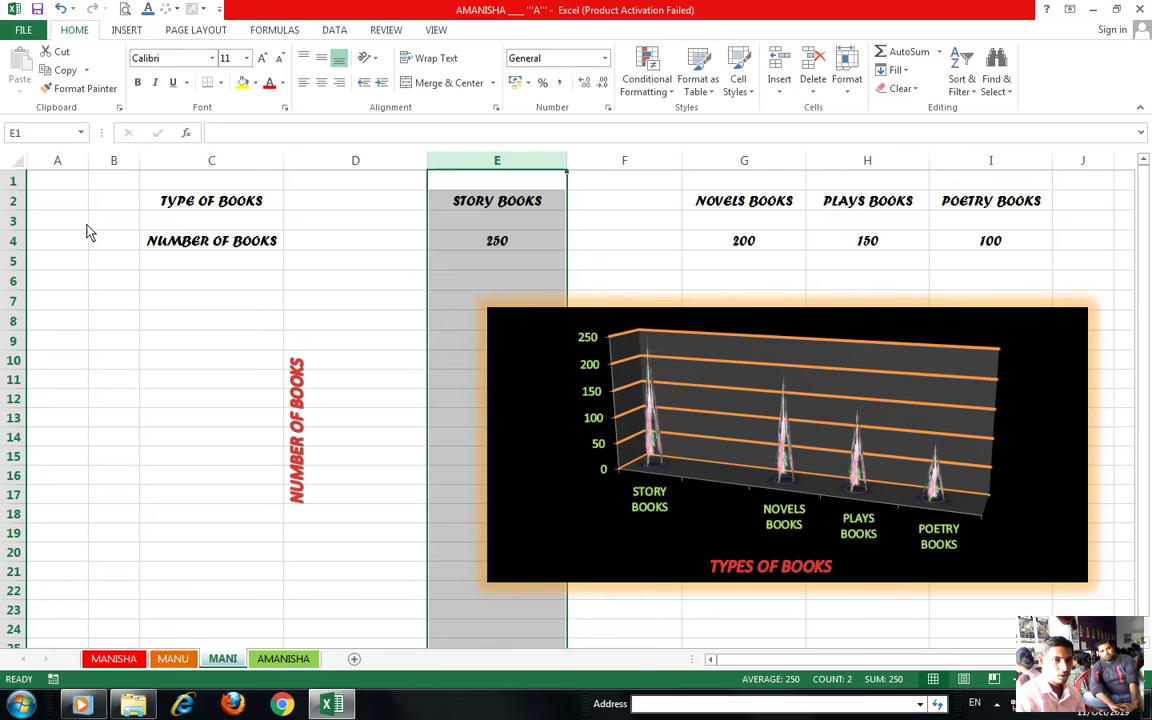
# Set the height of row 2, the book-type headings, to 20 via Row Height.
pyautogui.click(15, 203)
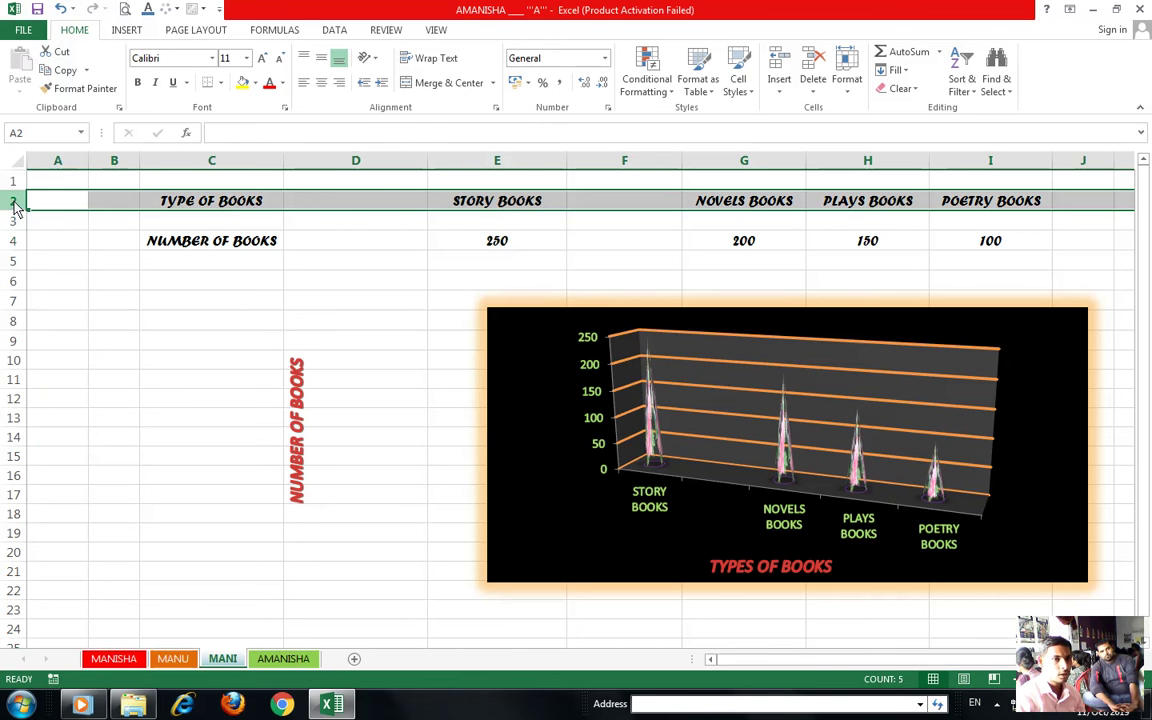
pyautogui.rightClick(15, 203)
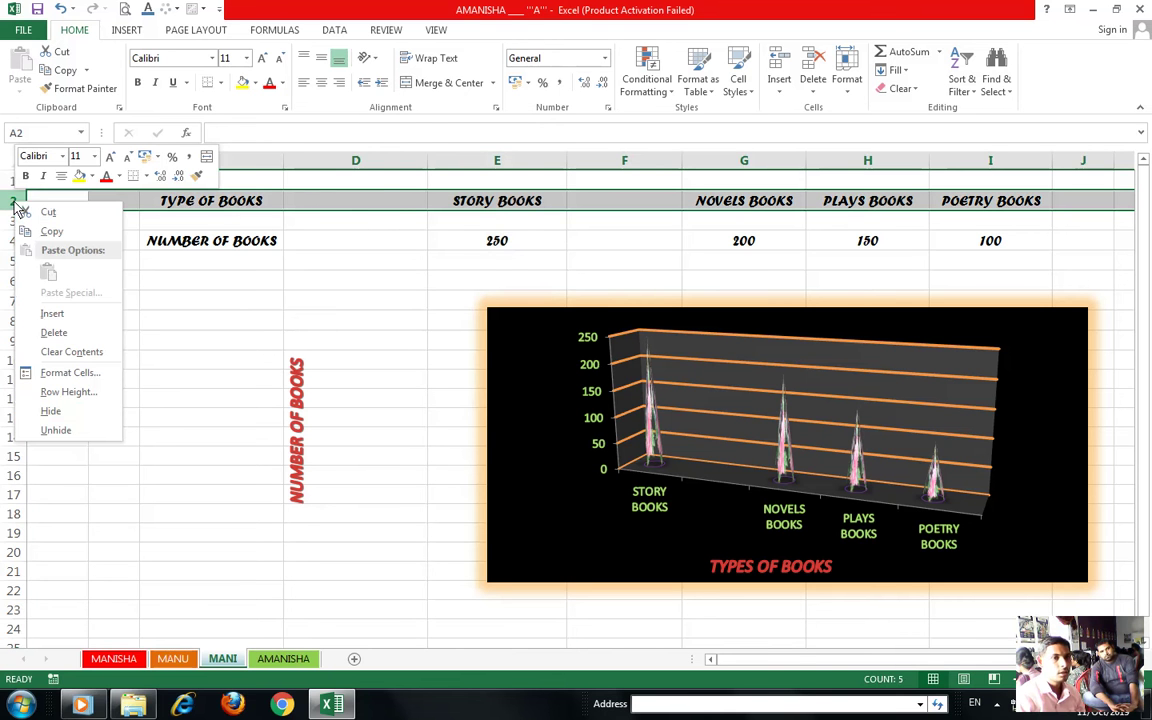
pyautogui.click(82, 395)
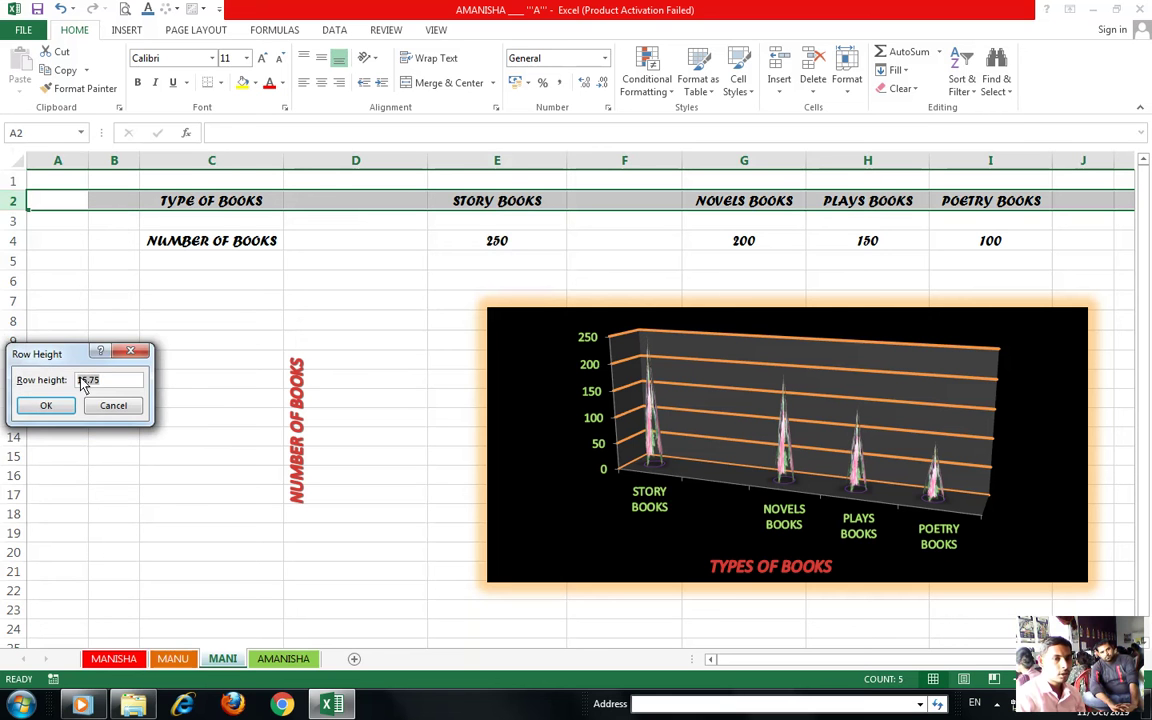
pyautogui.moveTo(66, 348); pyautogui.dragTo(365, 355)
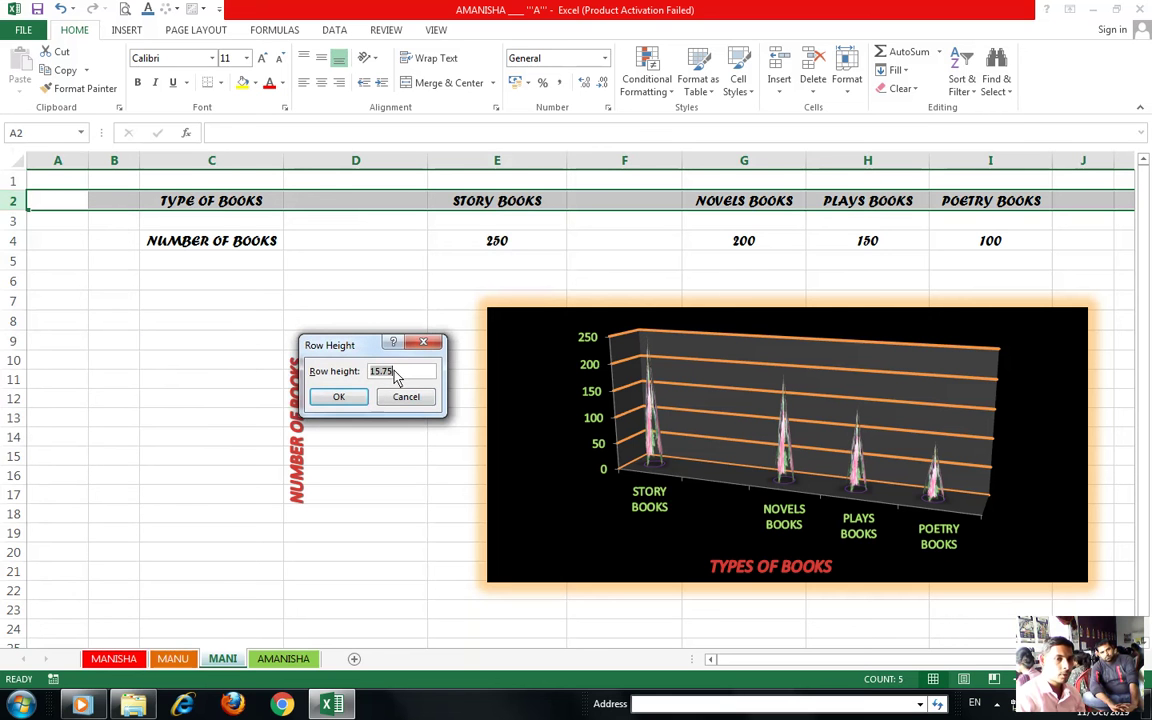
pyautogui.write('20')
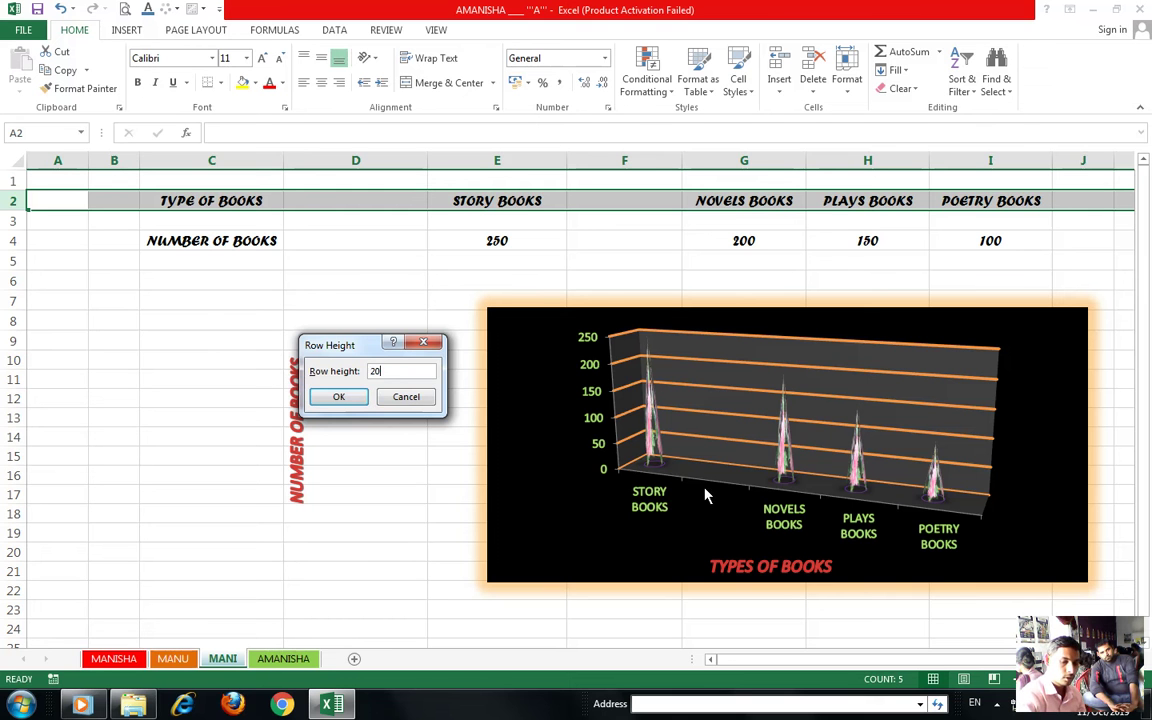
pyautogui.click(324, 397)
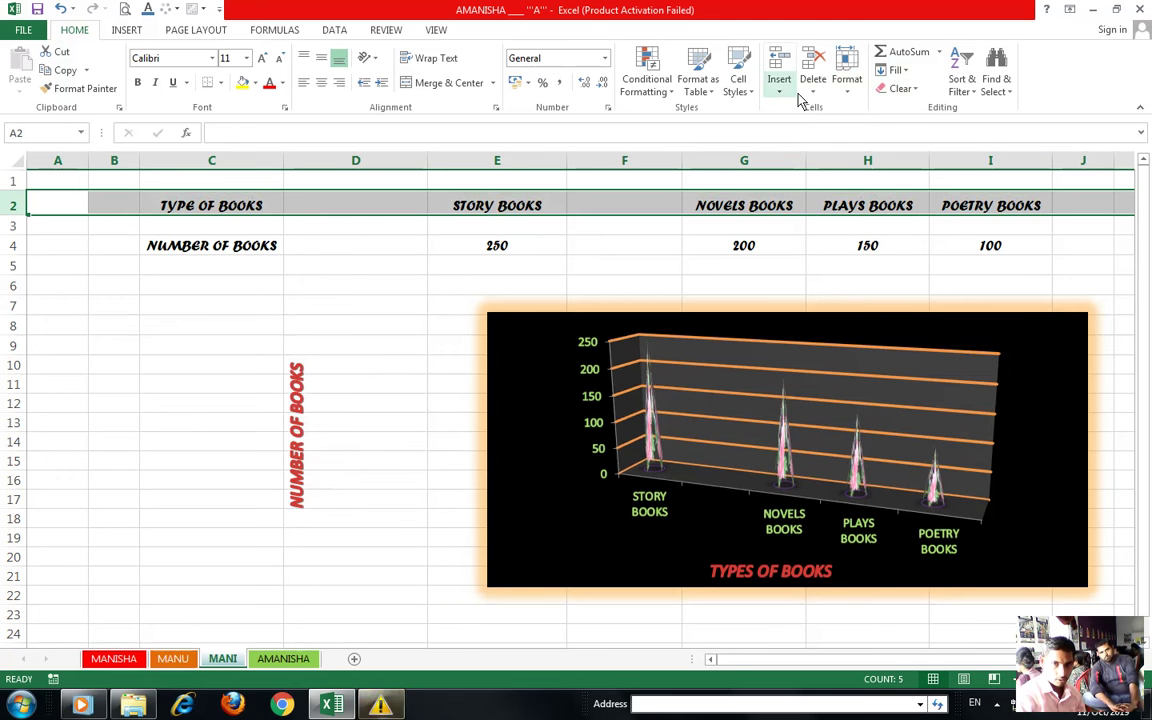
# Apply a column width of 30 from Home > Format, then undo it.
pyautogui.click(846, 97)
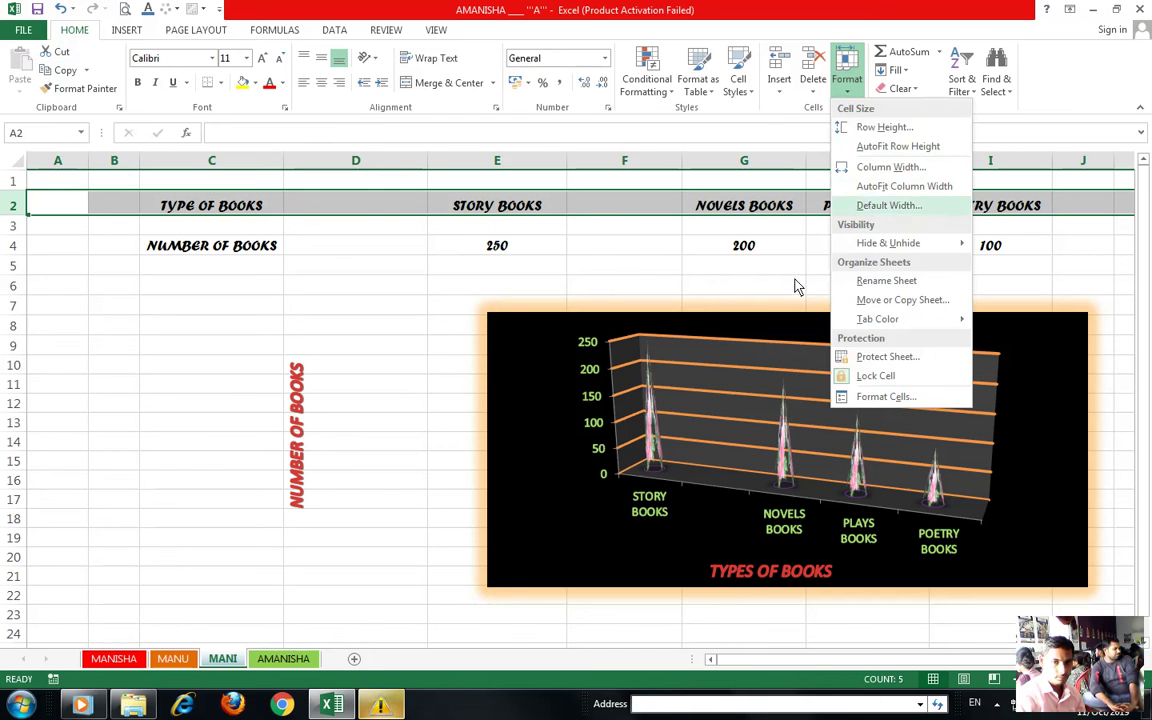
pyautogui.click(890, 167)
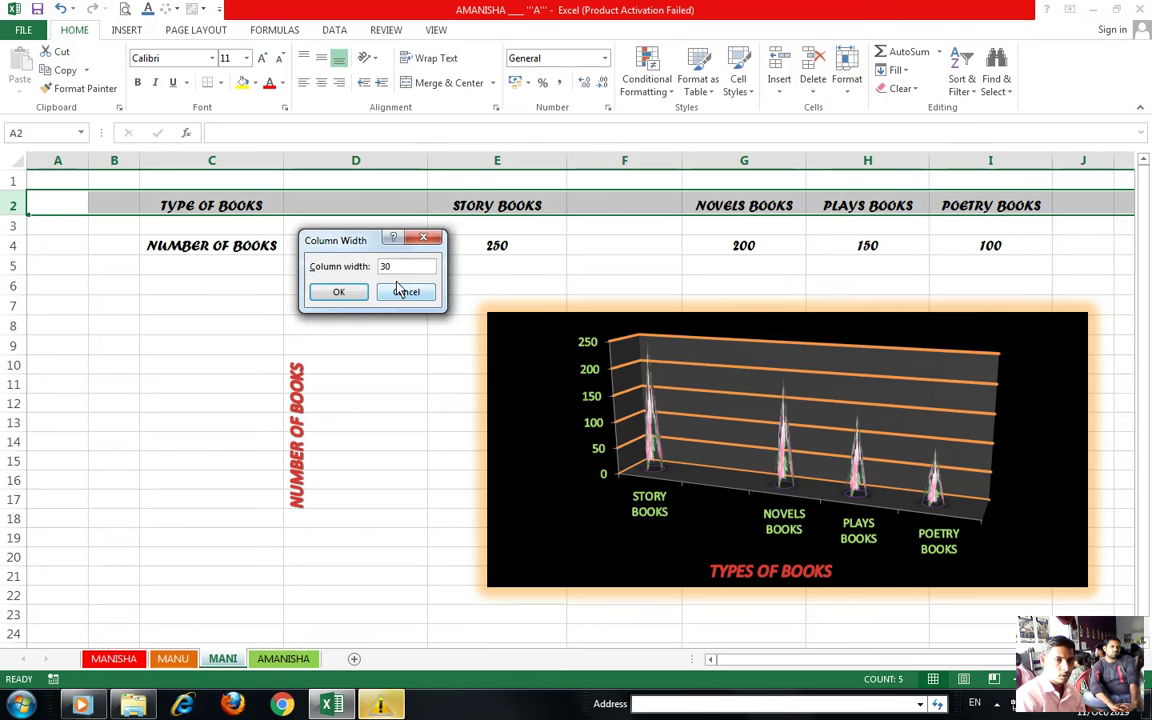
pyautogui.click(348, 296)
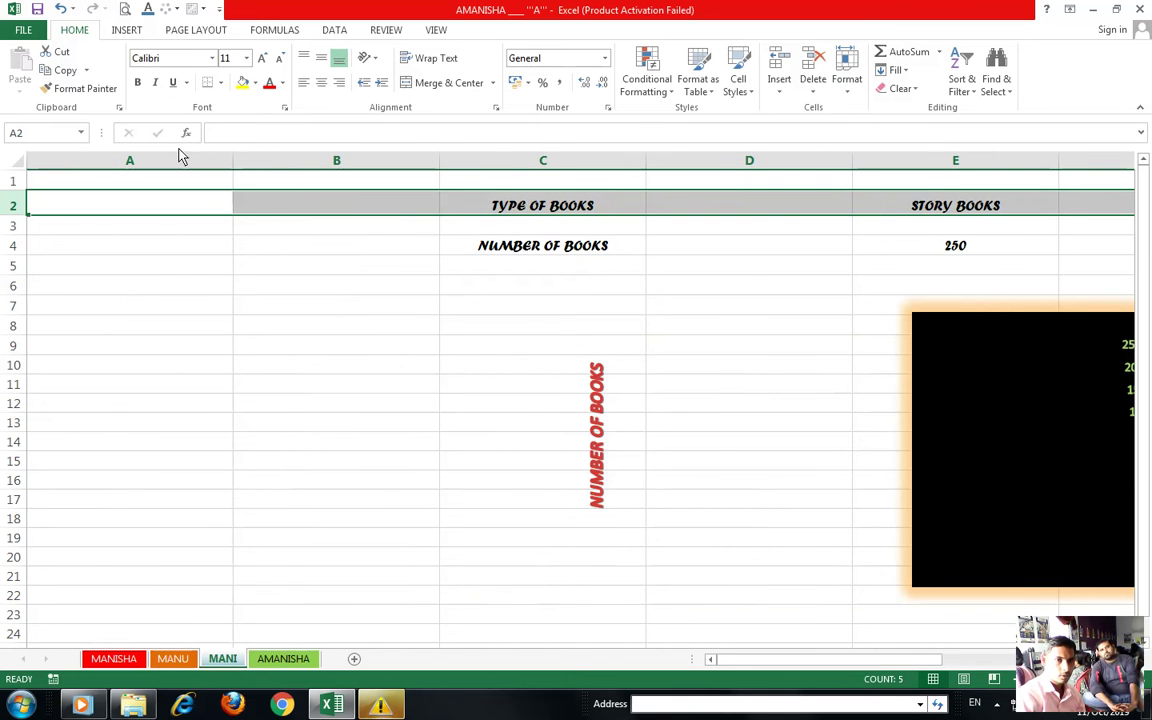
pyautogui.click(59, 8)
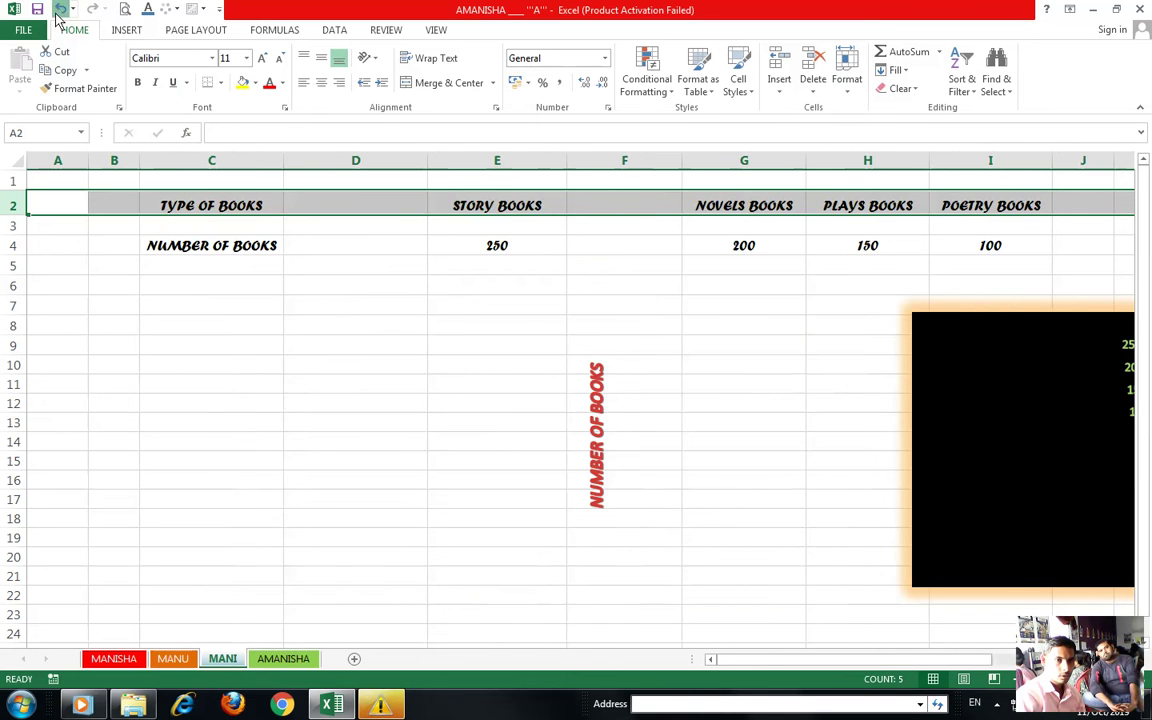
# Set row 2's height to 30 through Home > Format > Row Height.
pyautogui.click(846, 98)
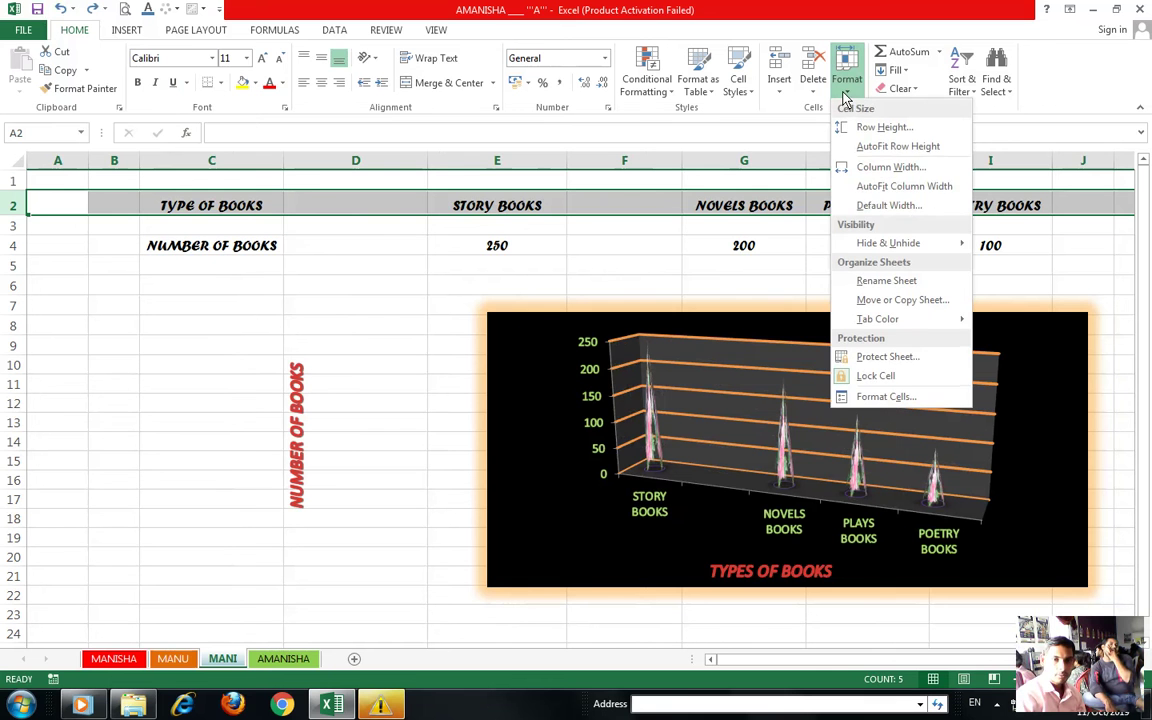
pyautogui.click(900, 130)
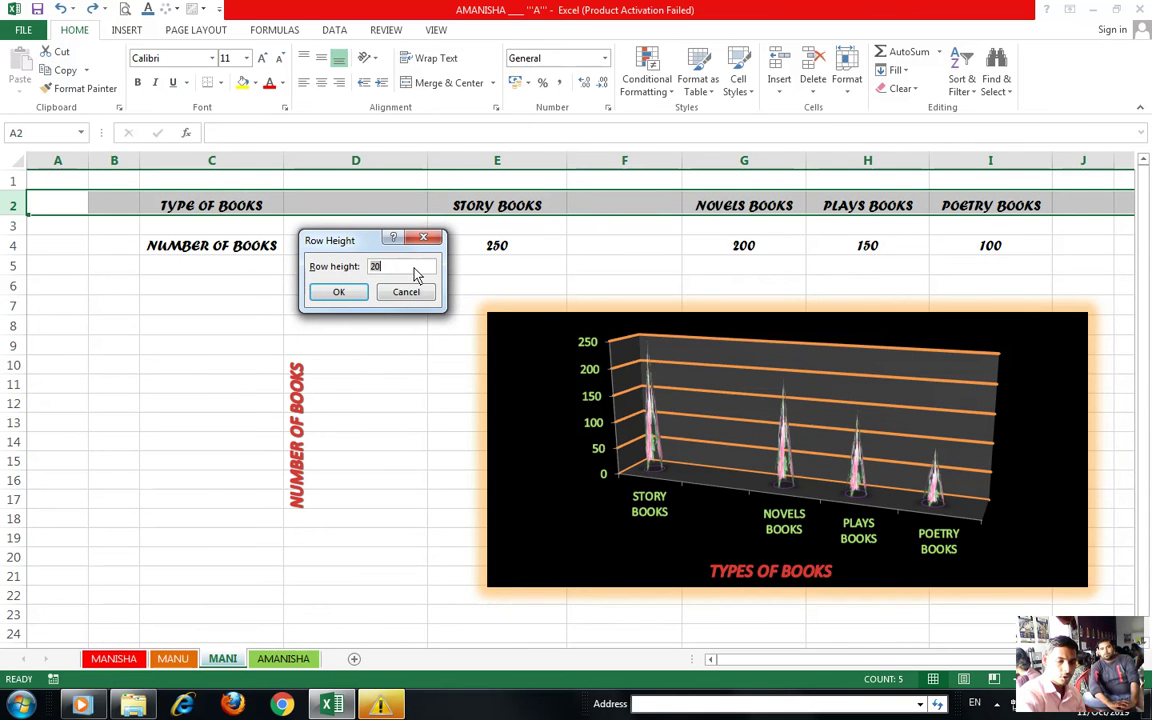
pyautogui.write('30')
pyautogui.click(338, 292)
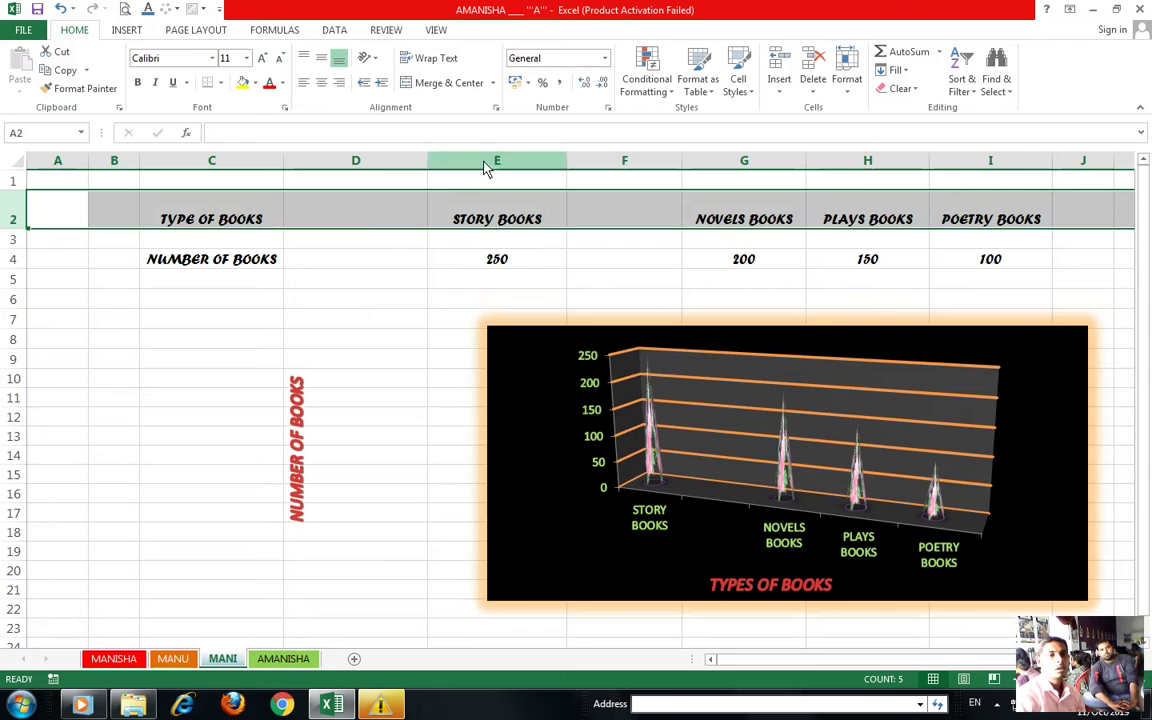
# Set column E's width to 30 through Home > Format > Column Width.
pyautogui.click(480, 160)
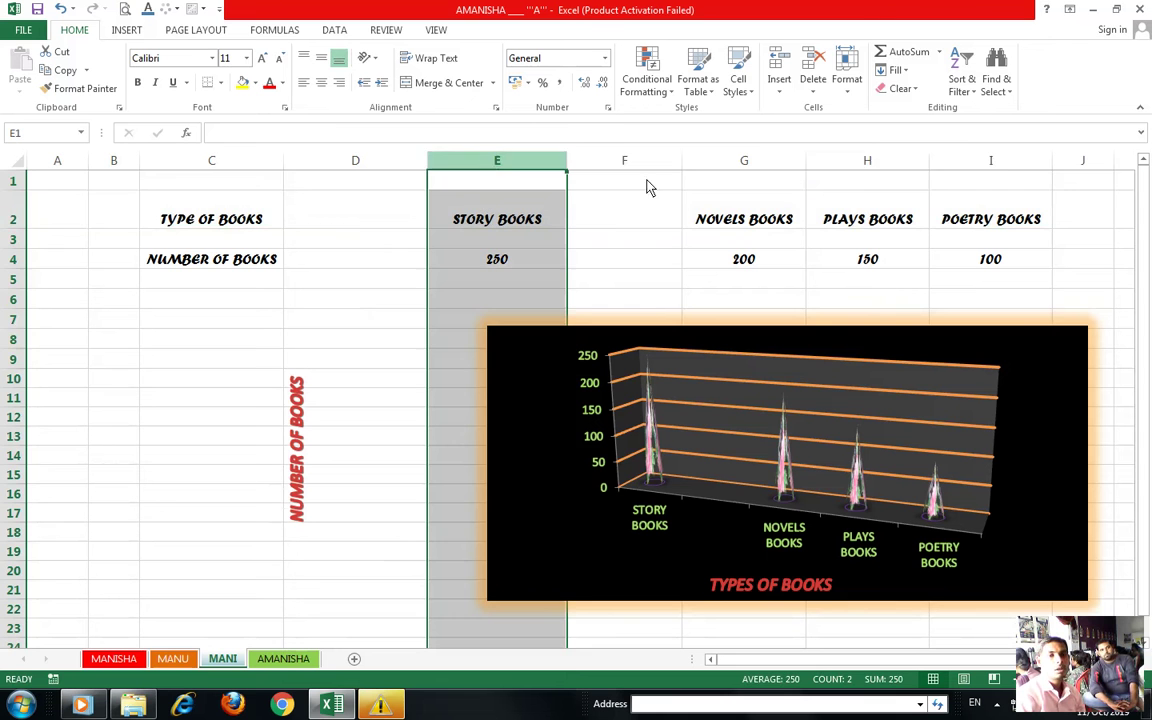
pyautogui.click(845, 97)
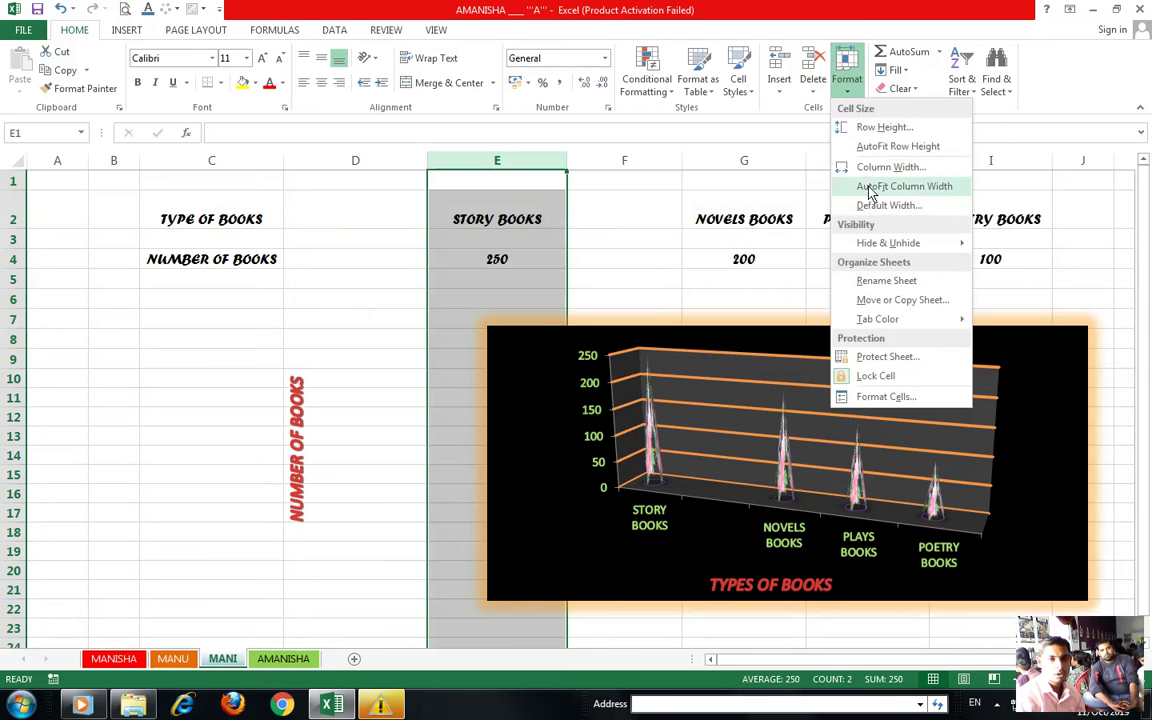
pyautogui.click(890, 168)
pyautogui.write('30')
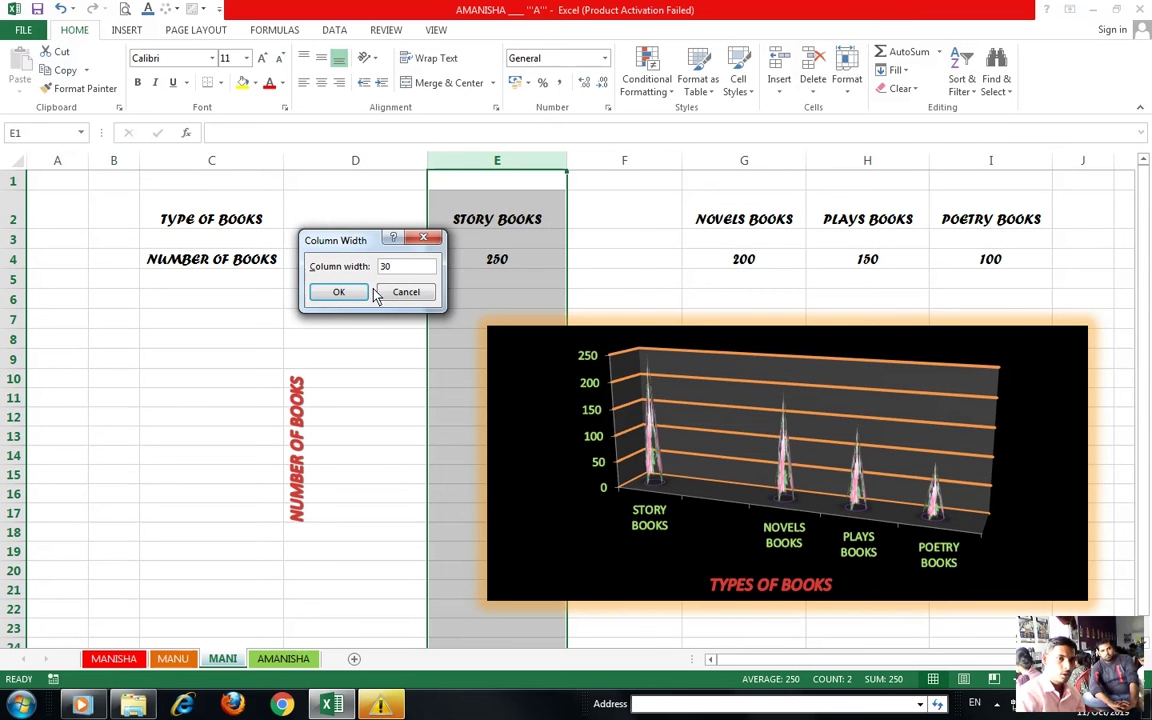
pyautogui.click(338, 291)
pyautogui.click(738, 259)
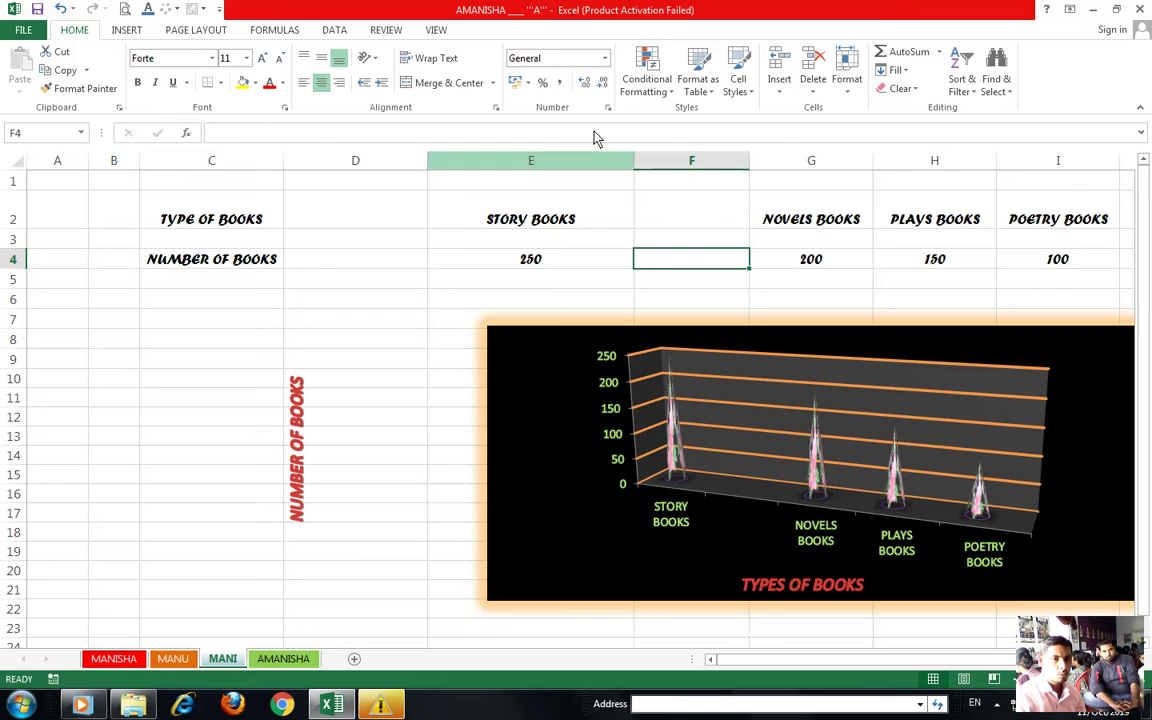
pyautogui.doubleClick(632, 162)
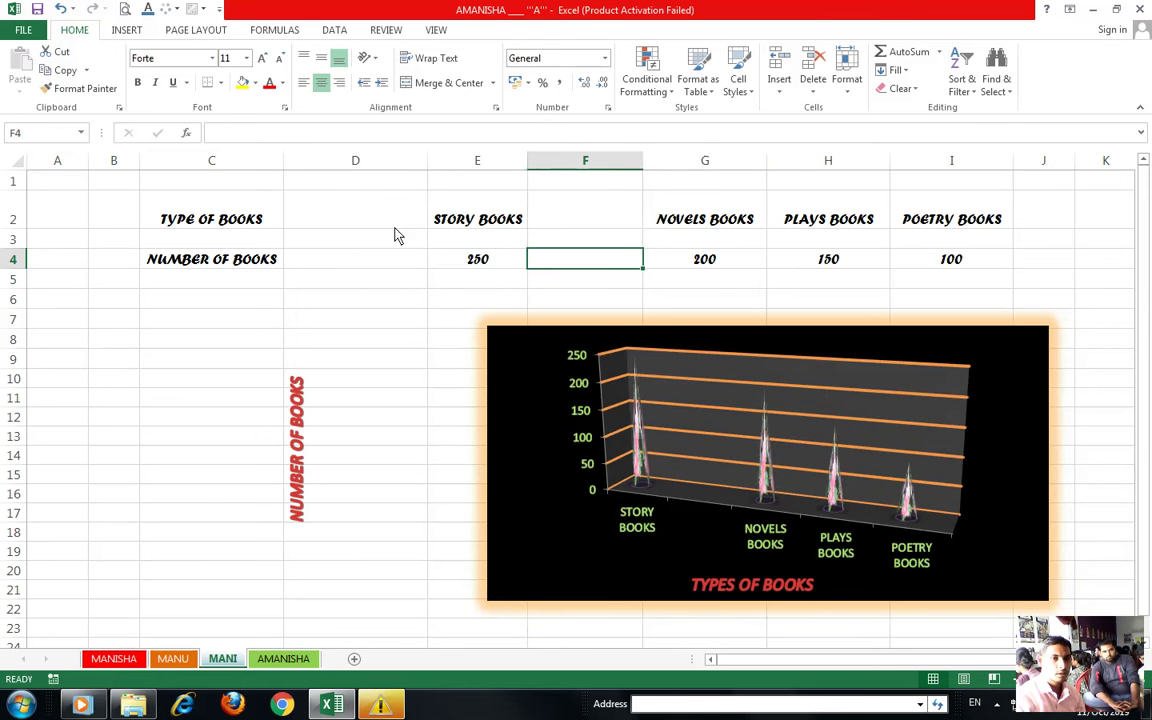
pyautogui.doubleClick(284, 162)
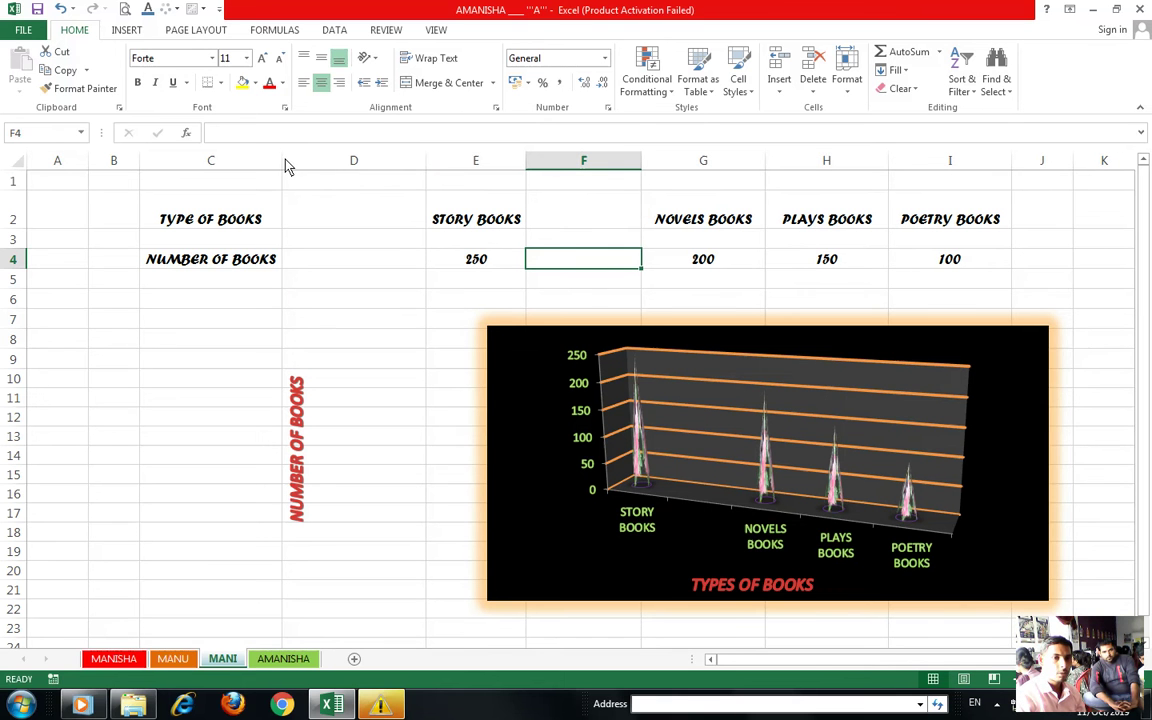
pyautogui.doubleClick(767, 162)
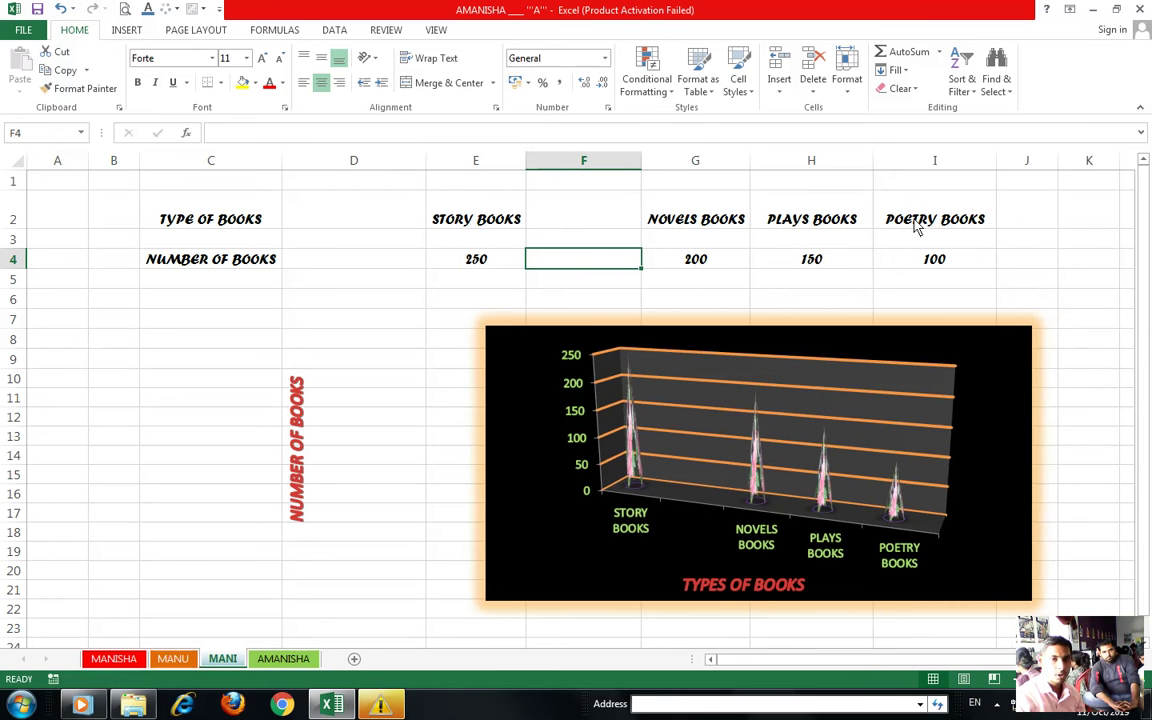
pyautogui.doubleClick(14, 238)
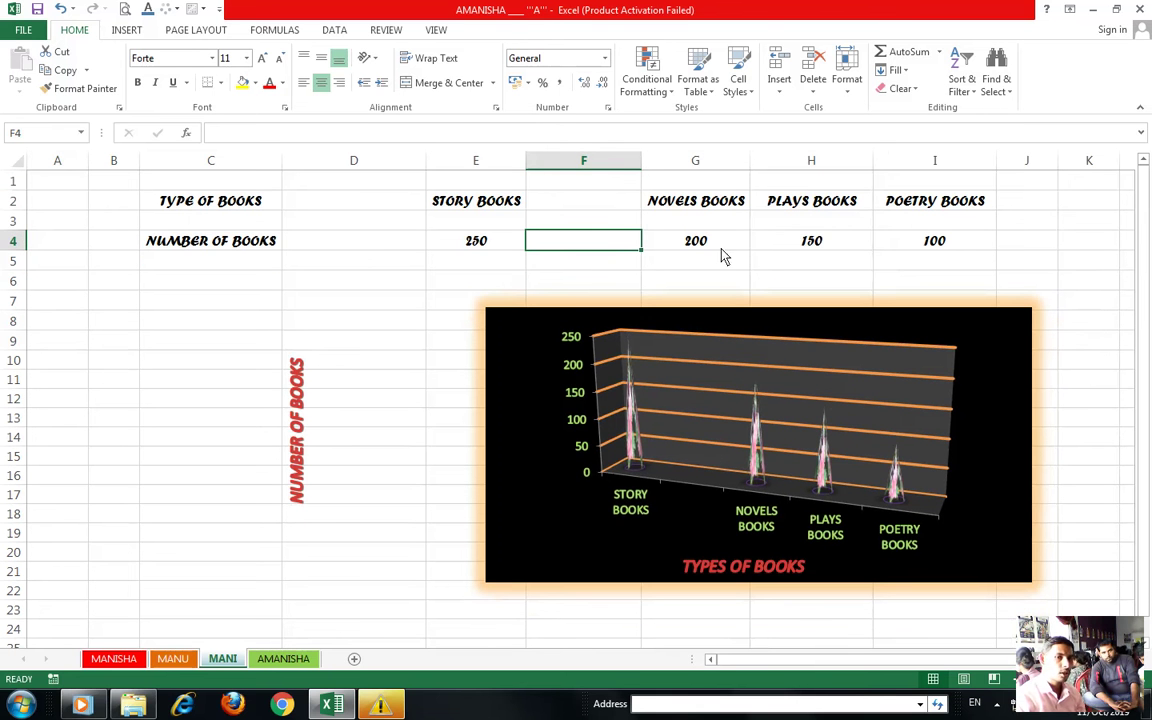
pyautogui.click(60, 8)
pyautogui.click(60, 8)
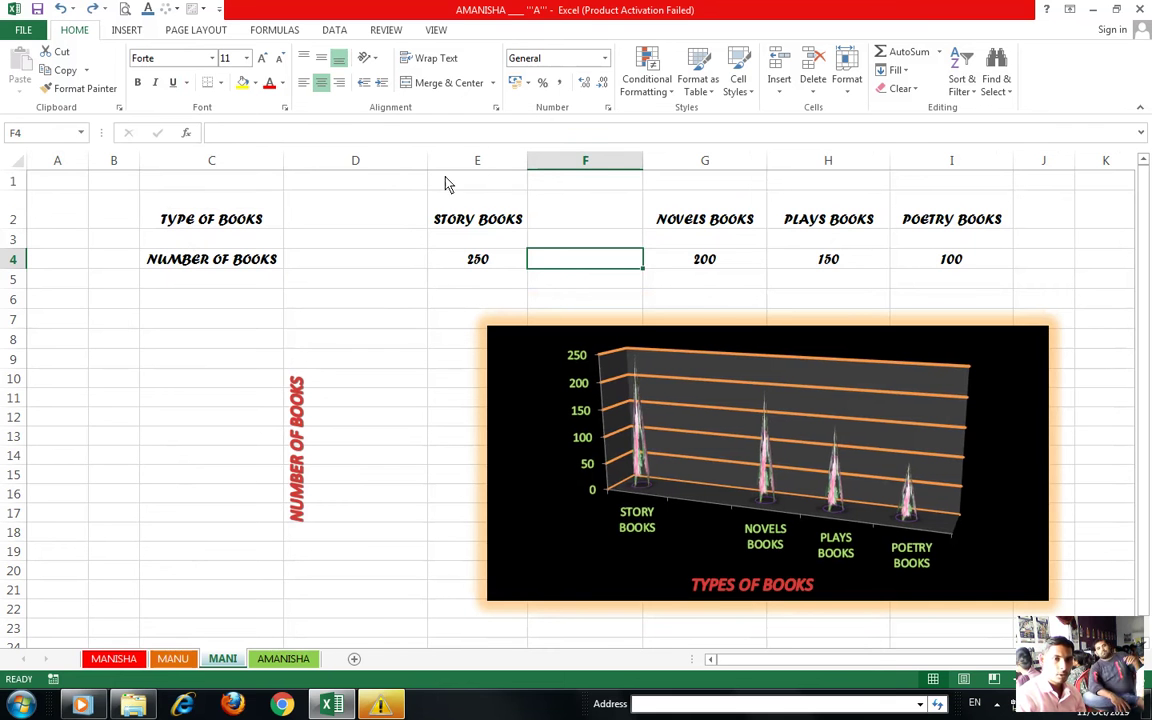
pyautogui.click(60, 8)
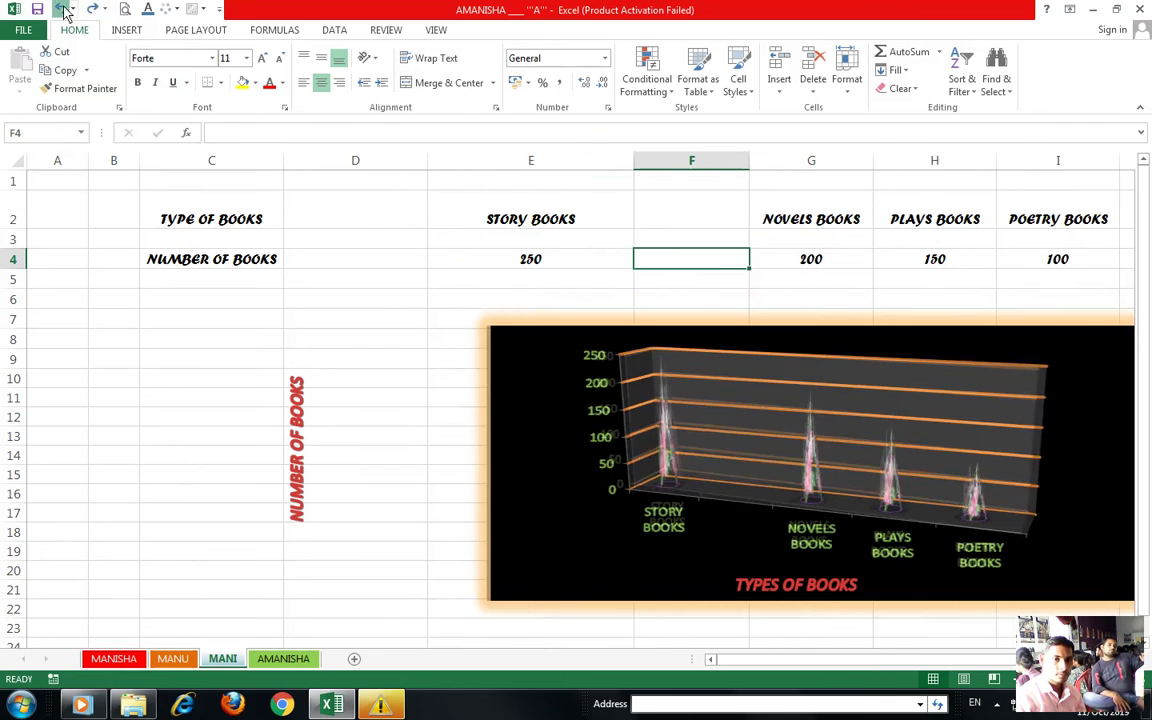
pyautogui.click(60, 8)
pyautogui.click(92, 8)
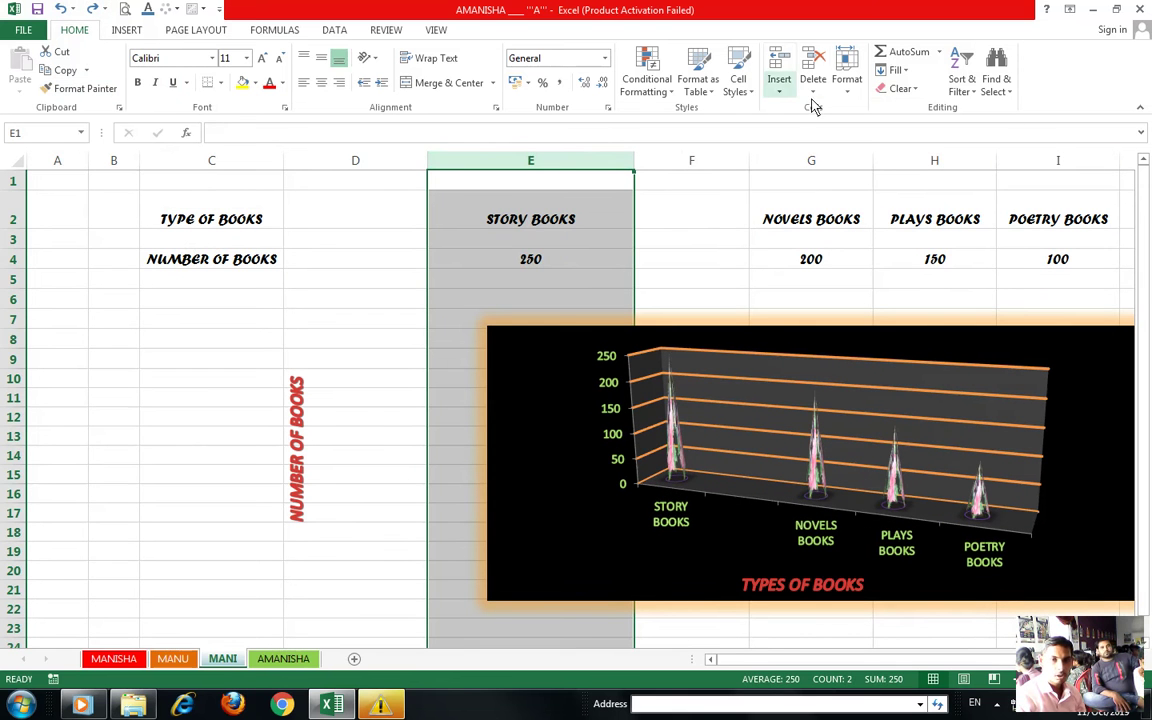
# AutoFit the row height, undo it, then AutoFit the column widths instead.
pyautogui.click(848, 85)
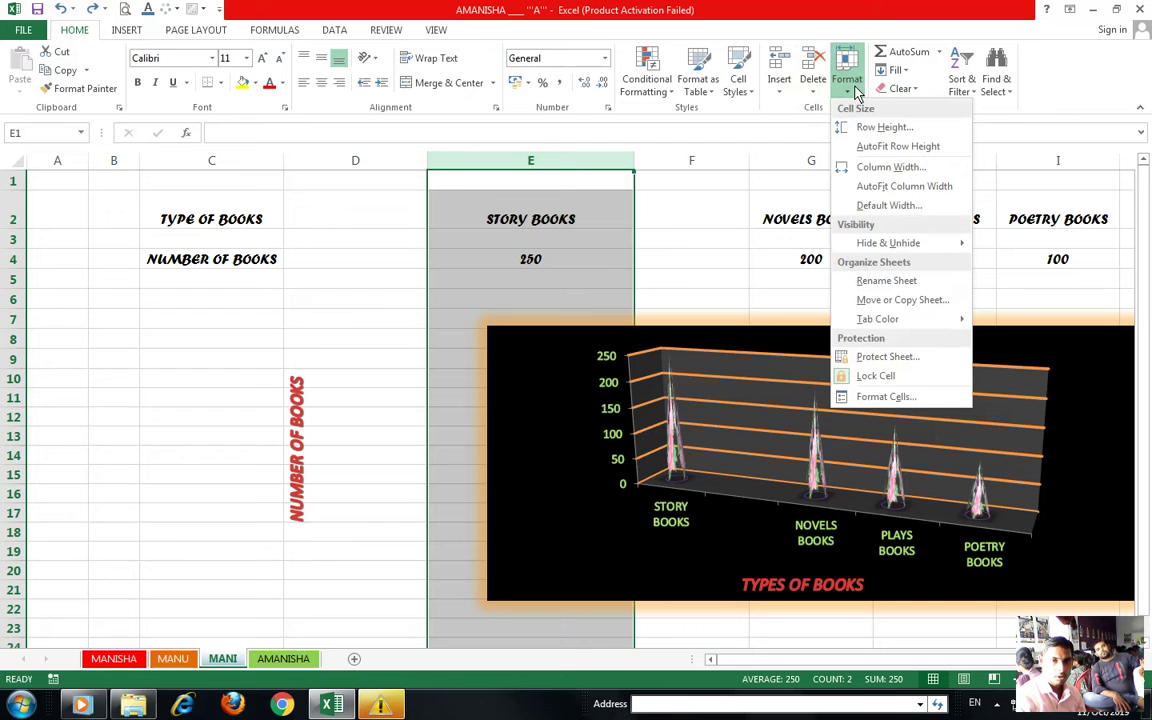
pyautogui.click(933, 150)
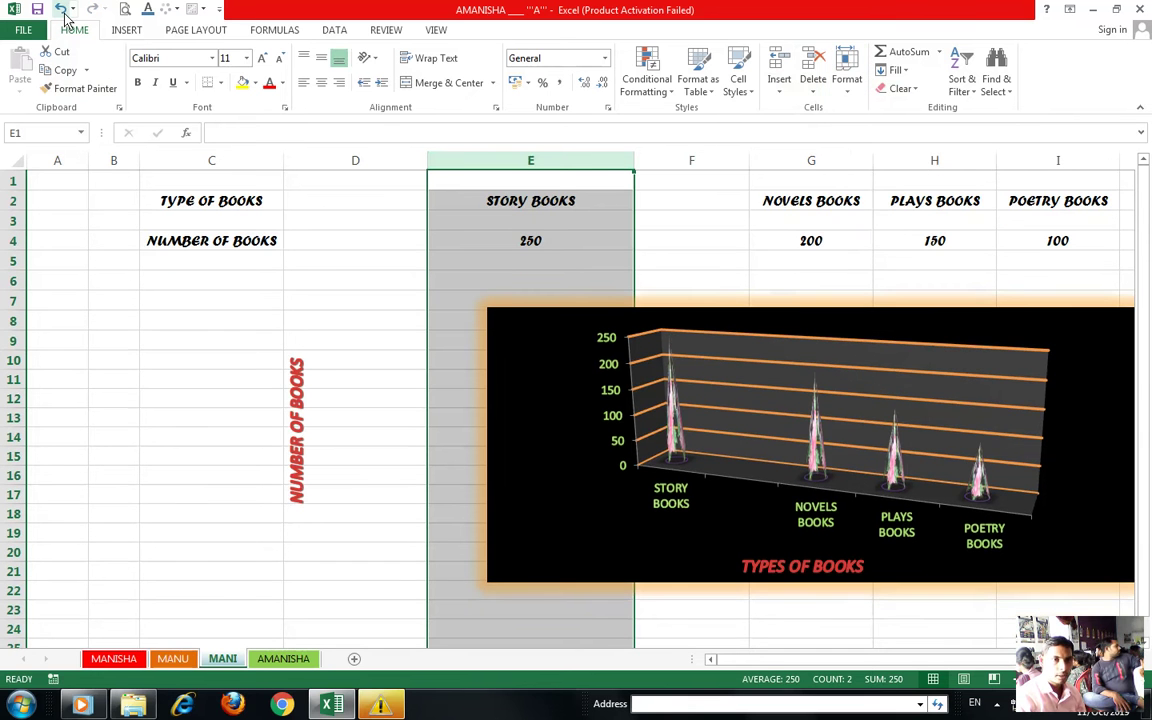
pyautogui.click(61, 9)
pyautogui.click(846, 80)
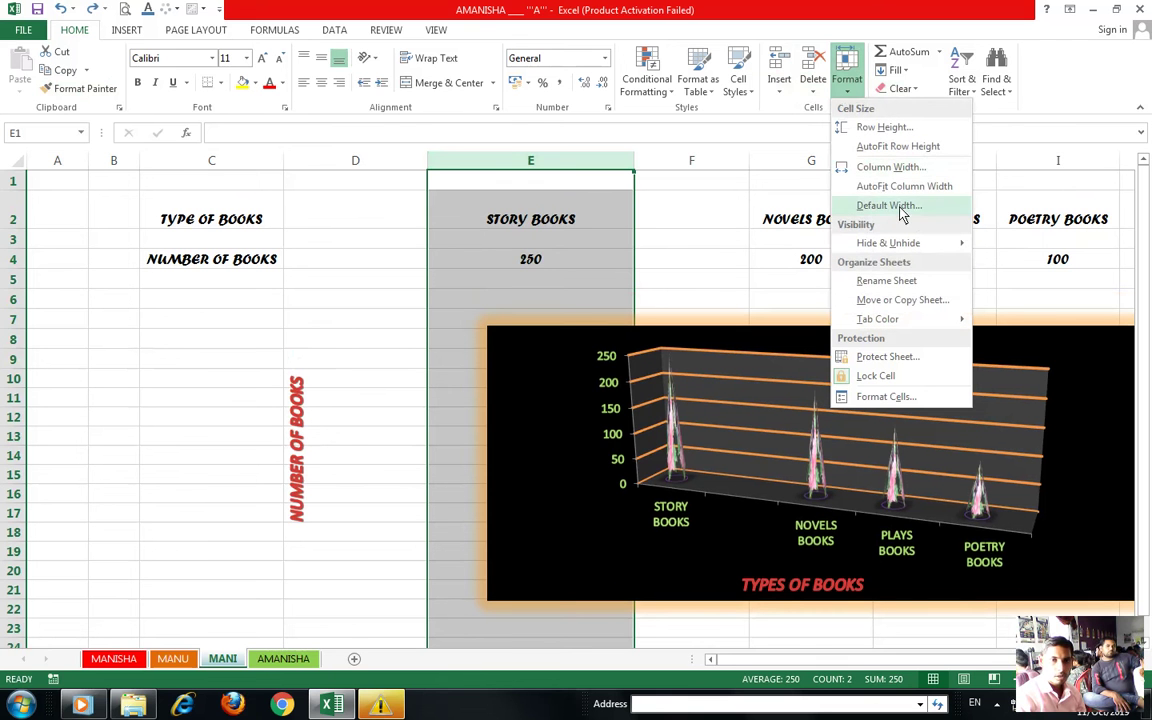
pyautogui.click(933, 190)
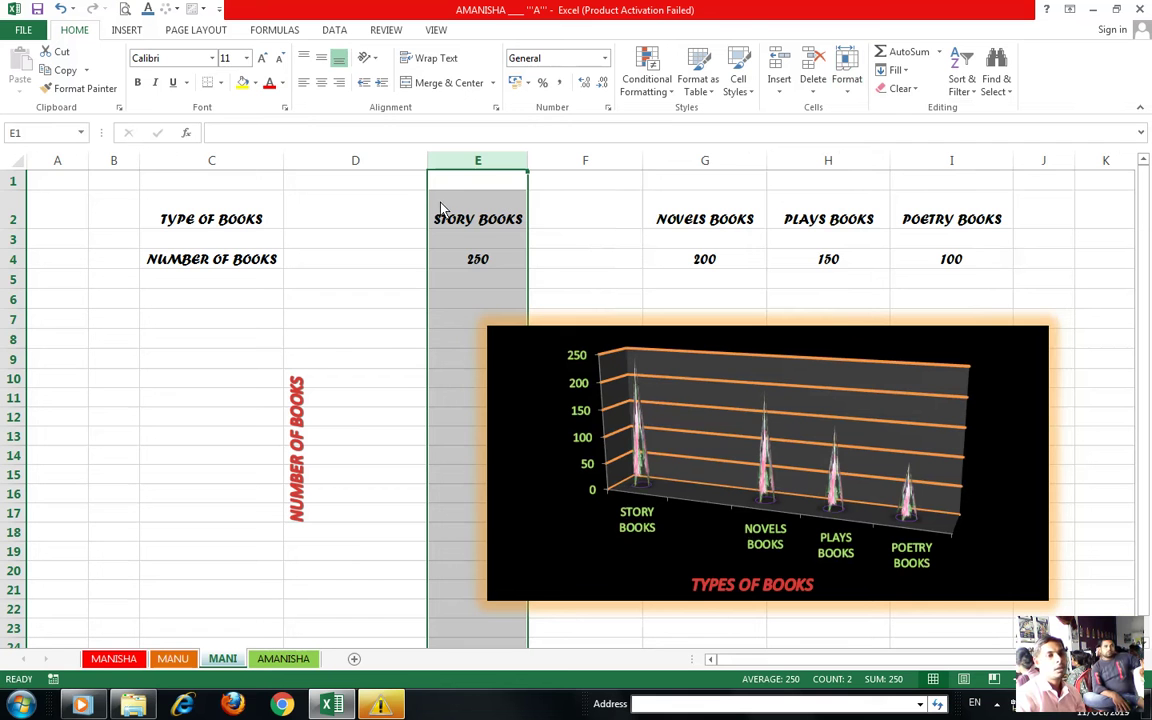
# AutoFit row 2's height to fit its book-type headings.
pyautogui.click(13, 218)
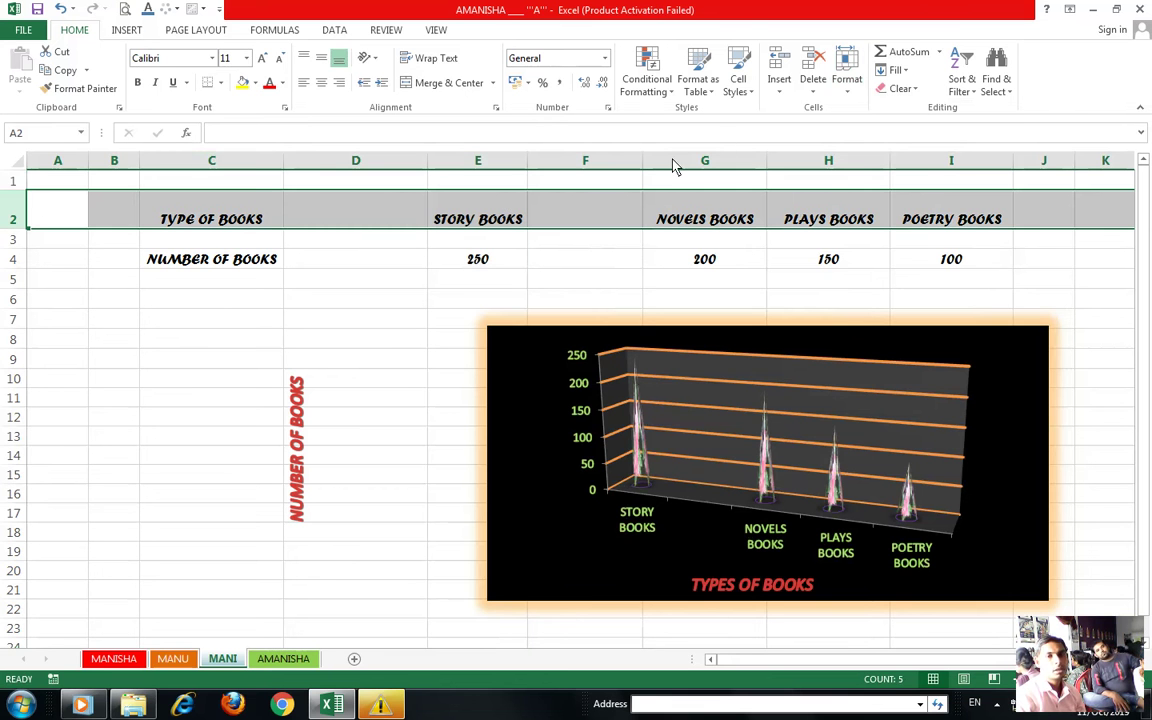
pyautogui.click(846, 92)
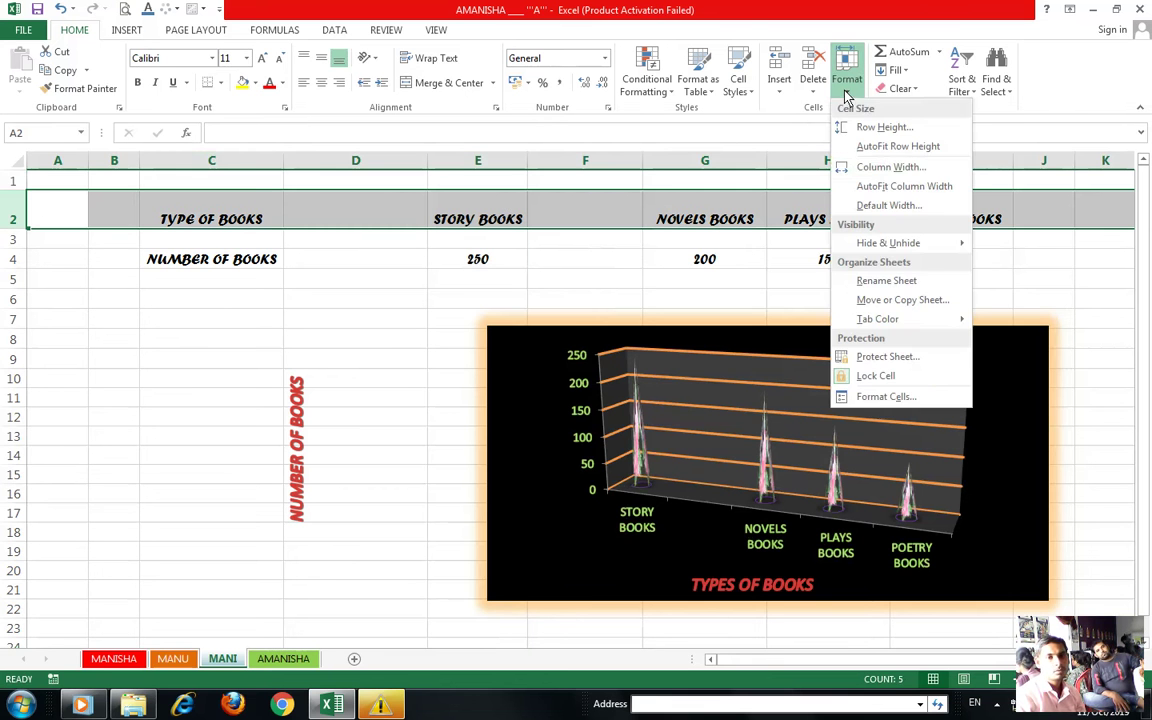
pyautogui.click(898, 147)
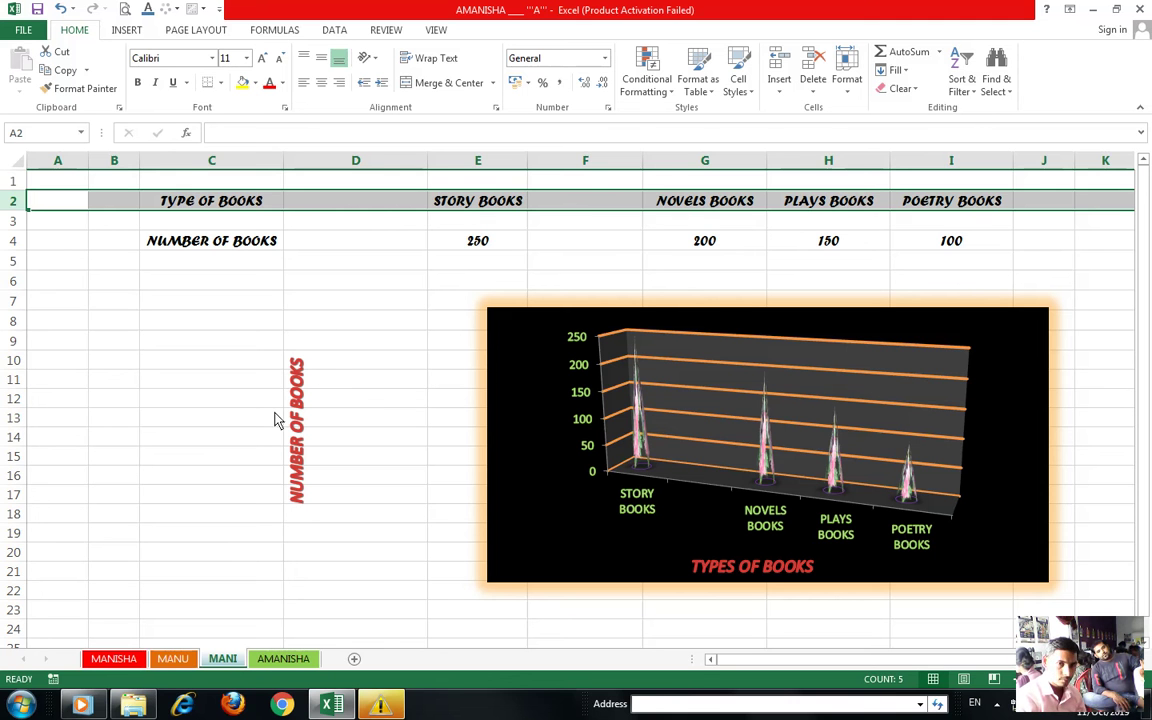
pyautogui.click(360, 266)
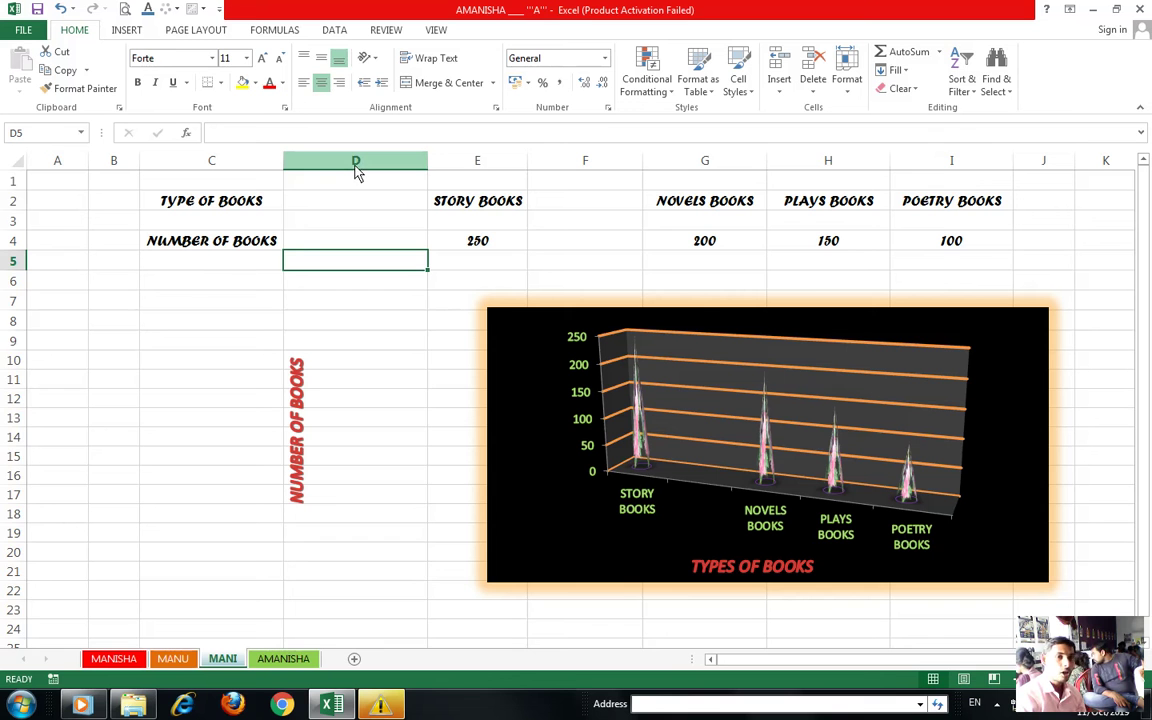
# Delete the empty columns D and E.
pyautogui.click(356, 165)
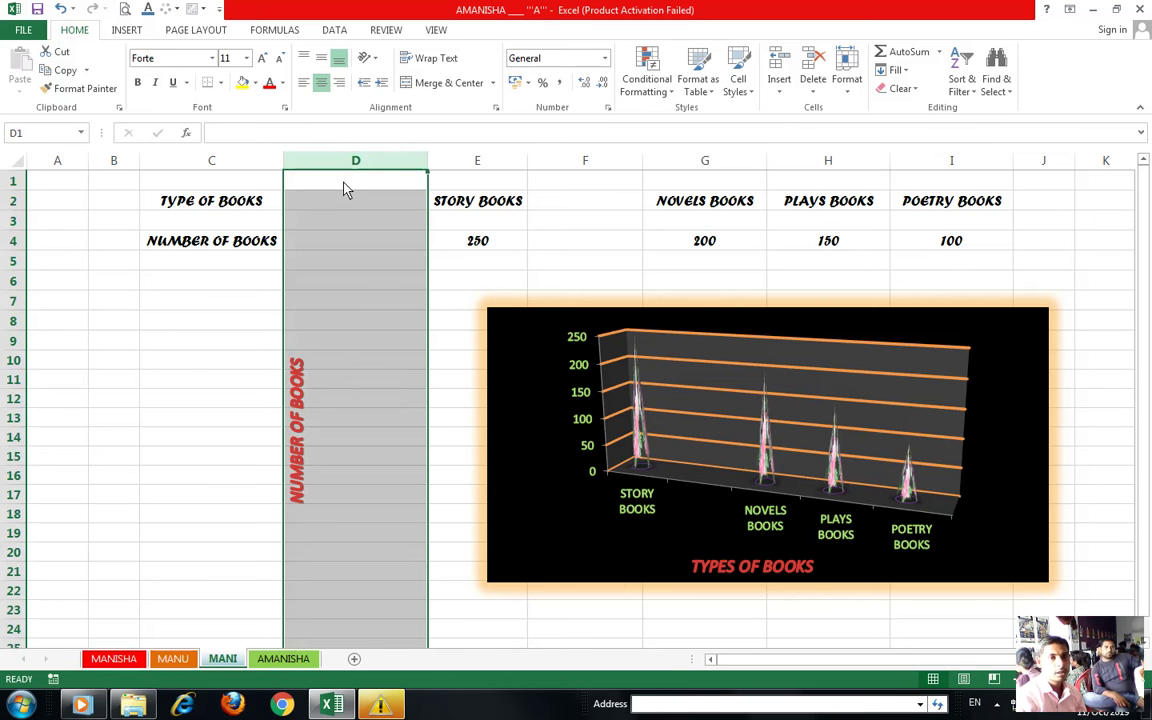
pyautogui.click(814, 91)
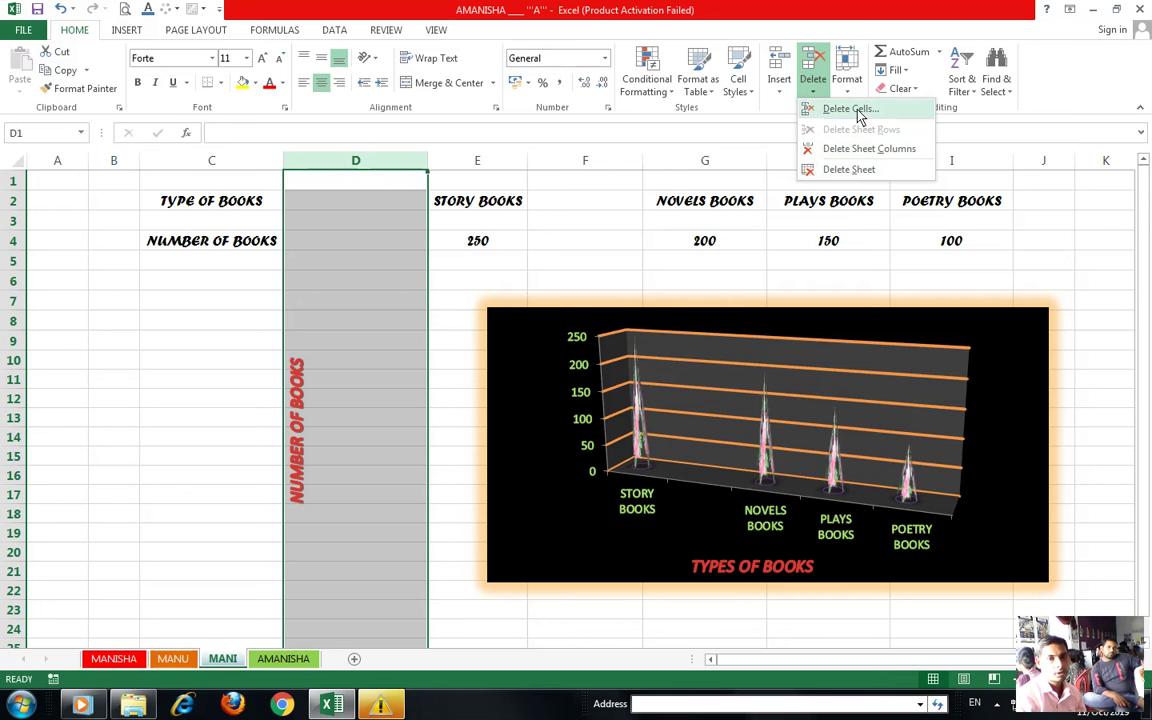
pyautogui.click(900, 150)
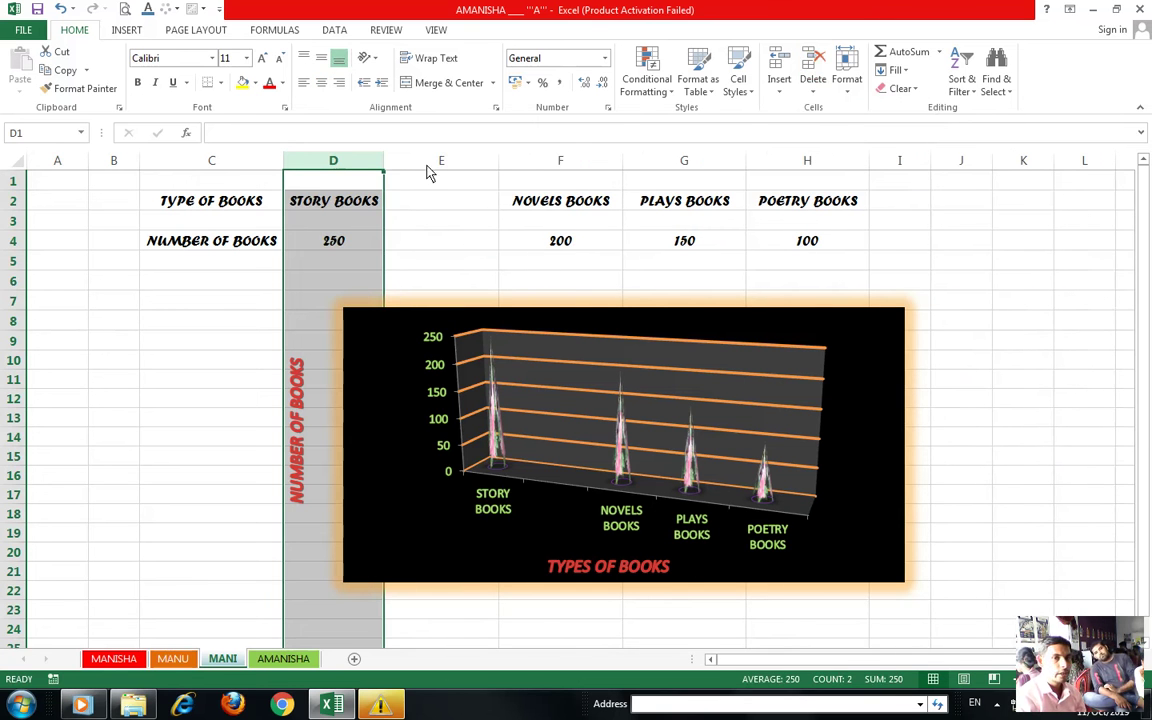
pyautogui.click(441, 166)
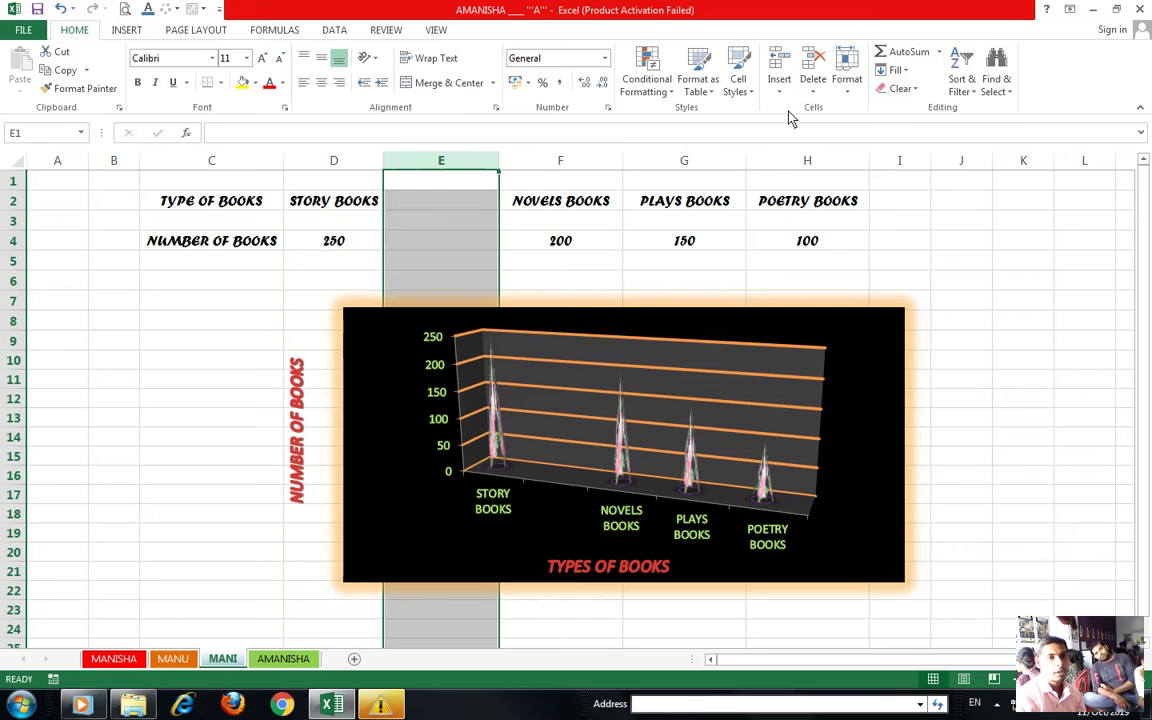
pyautogui.rightClick(442, 170)
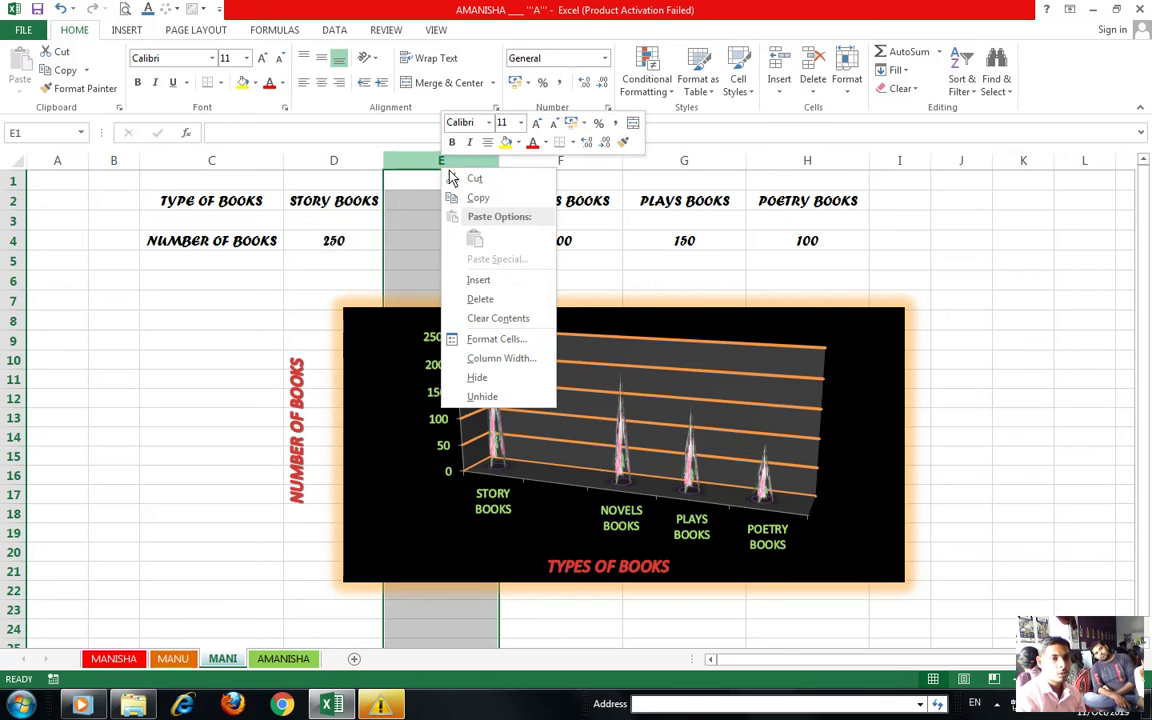
pyautogui.click(481, 299)
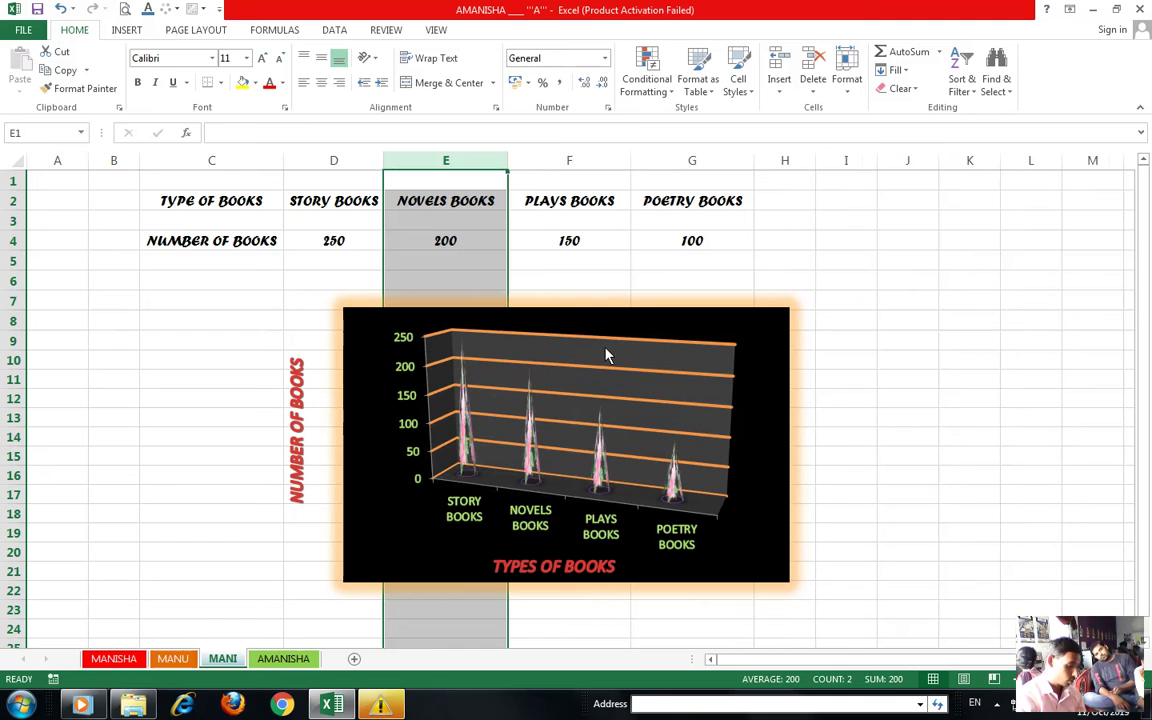
# Delete the blank row 3 using Home > Delete > Delete Sheet Rows.
pyautogui.click(13, 221)
pyautogui.click(812, 88)
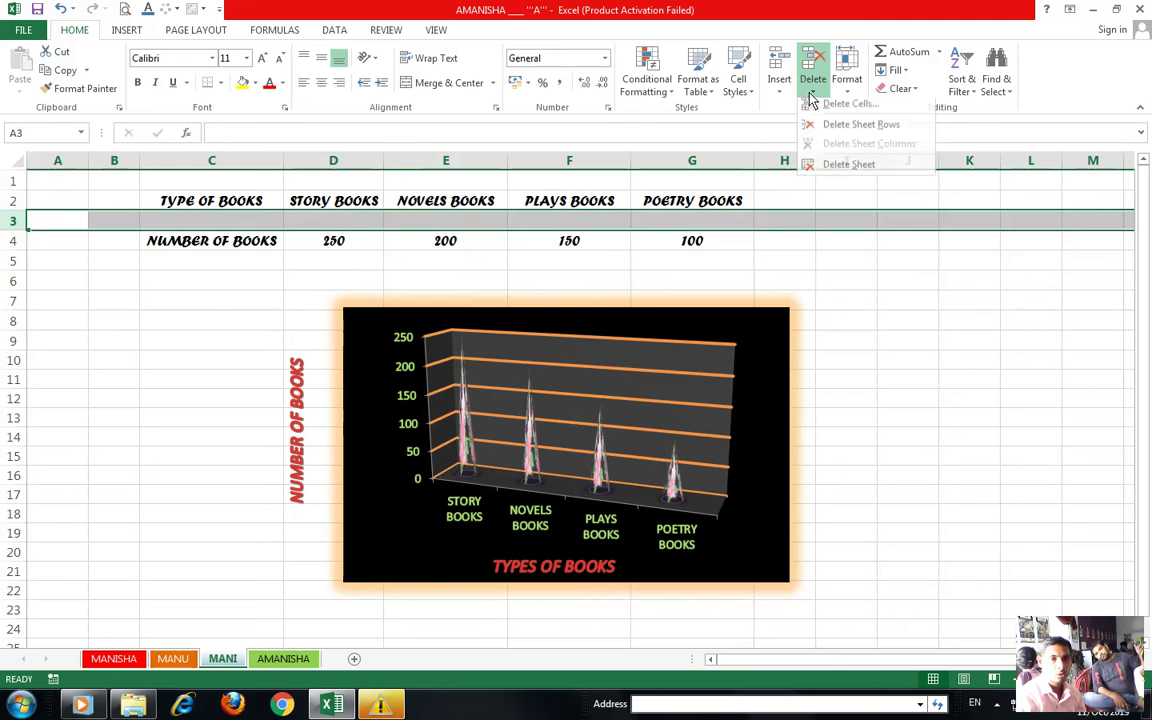
pyautogui.click(896, 130)
pyautogui.click(903, 322)
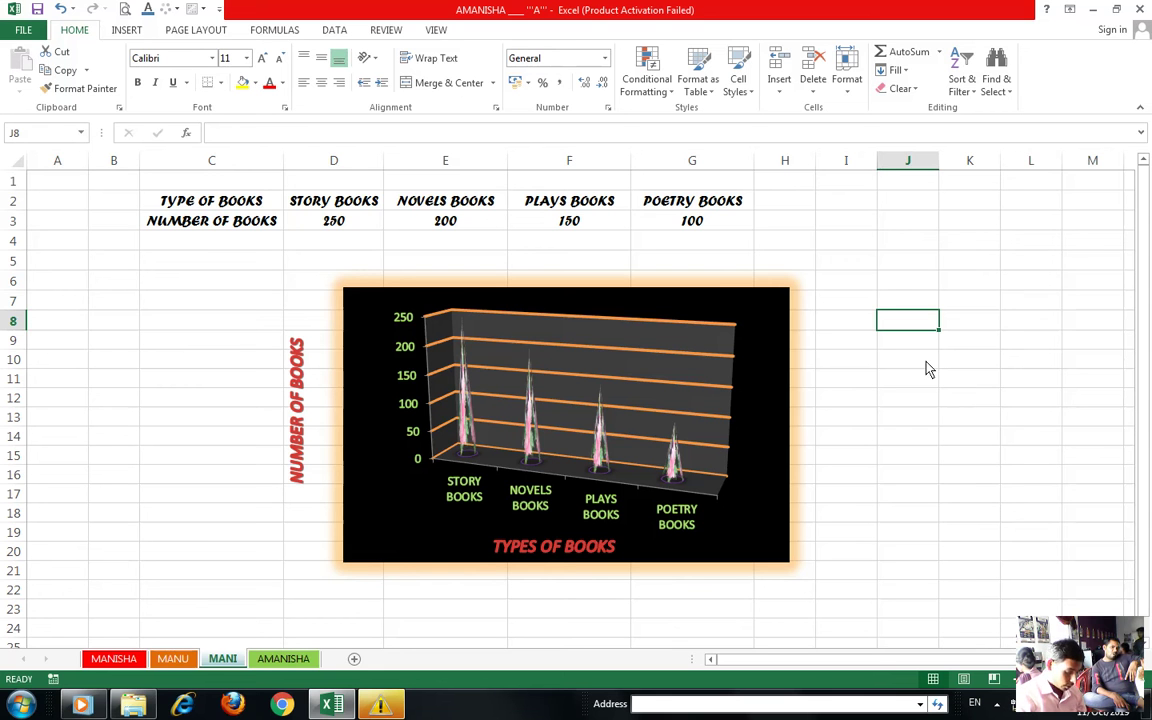
# Enter the heading 'total' in cell H2.
pyautogui.click(797, 226)
pyautogui.click(810, 205)
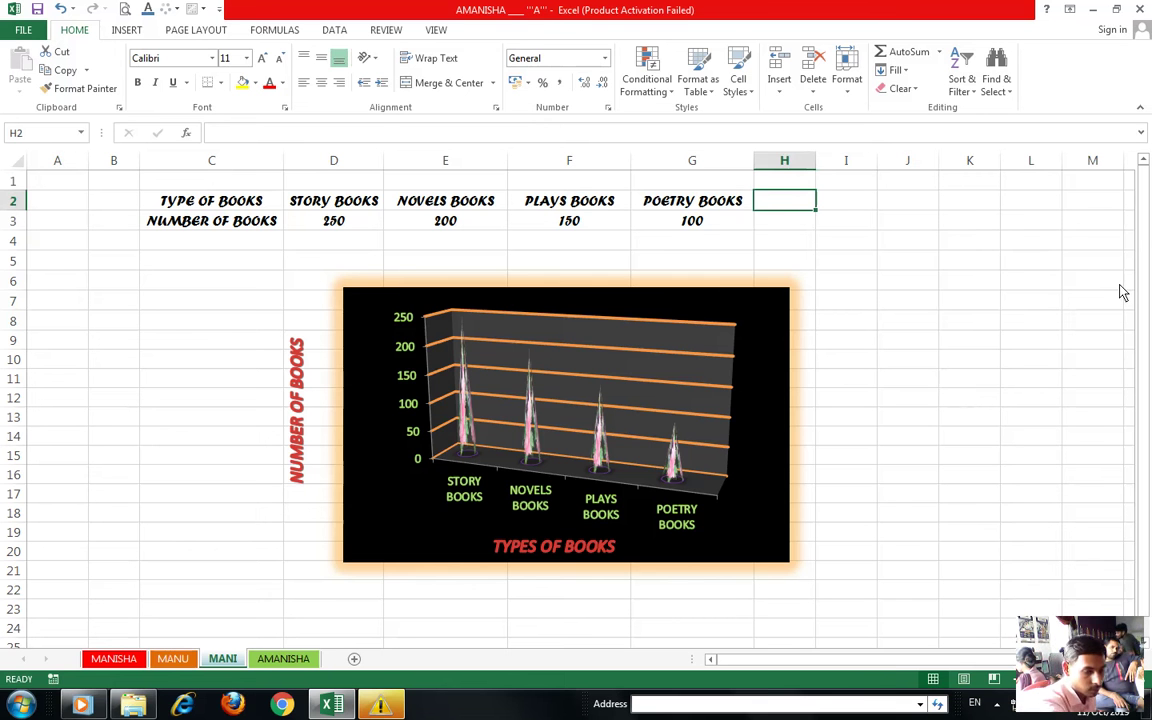
pyautogui.write('tota')
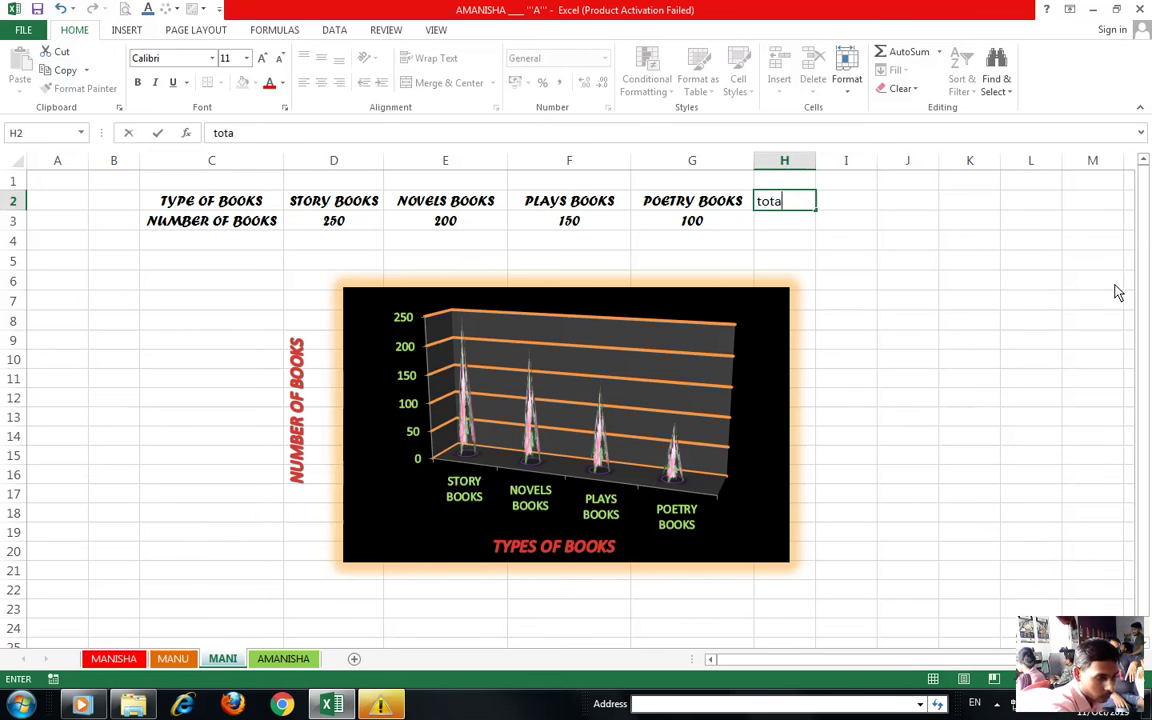
pyautogui.write('l')
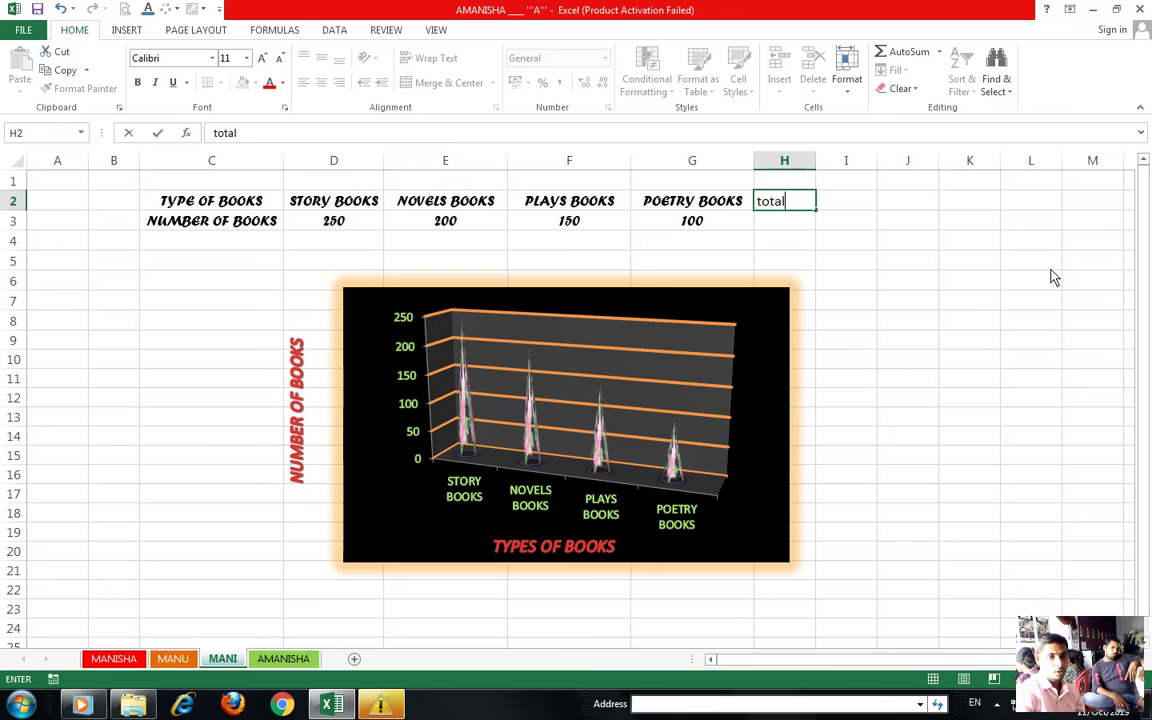
pyautogui.click(1049, 278)
# AutoSum the book counts D3:G3 into H3 so it shows 700.
pyautogui.click(785, 228)
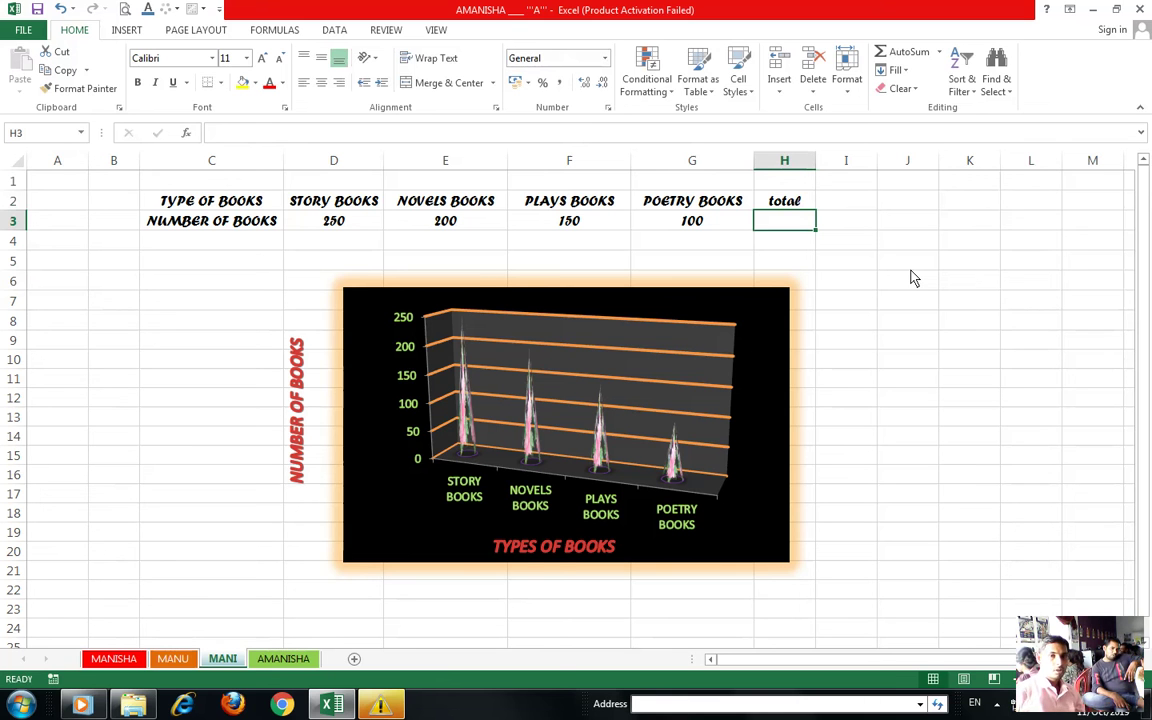
pyautogui.click(910, 52)
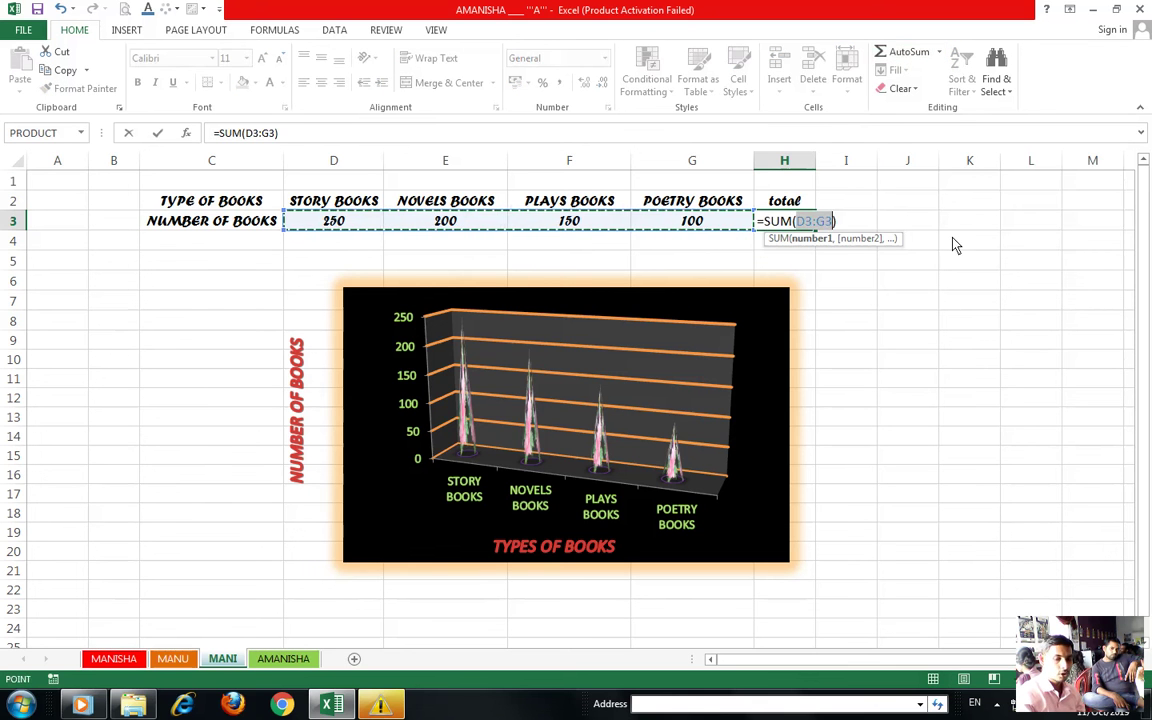
pyautogui.press('Return')
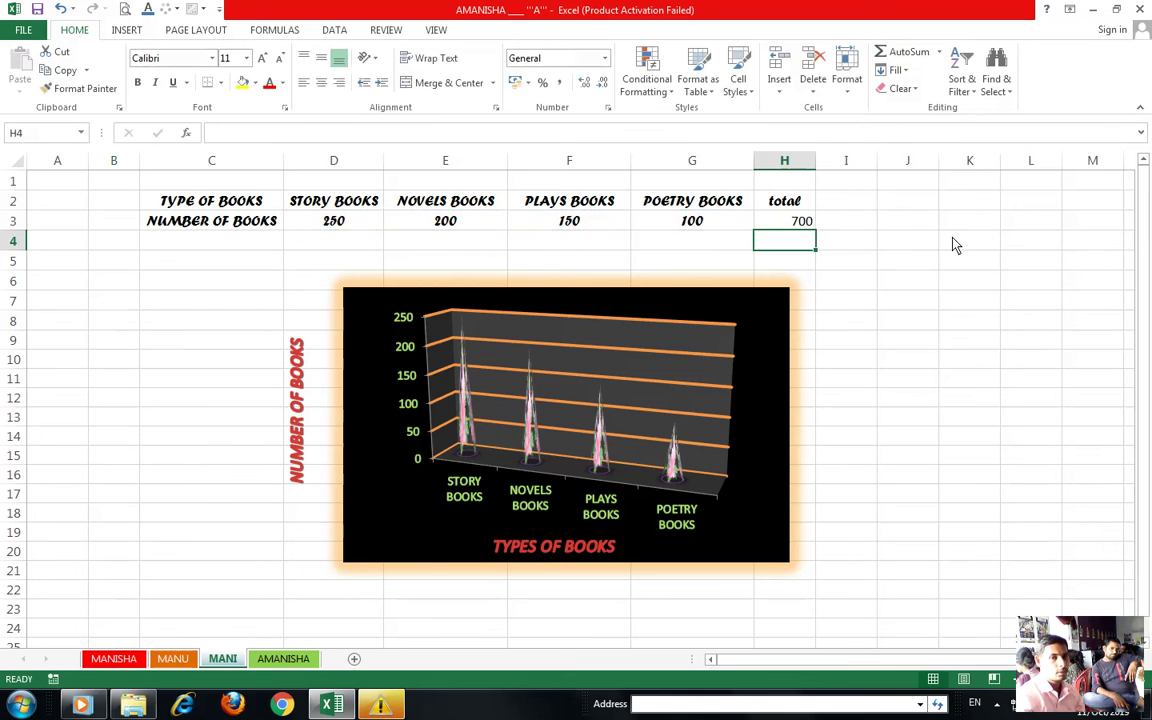
pyautogui.click(869, 280)
pyautogui.click(790, 222)
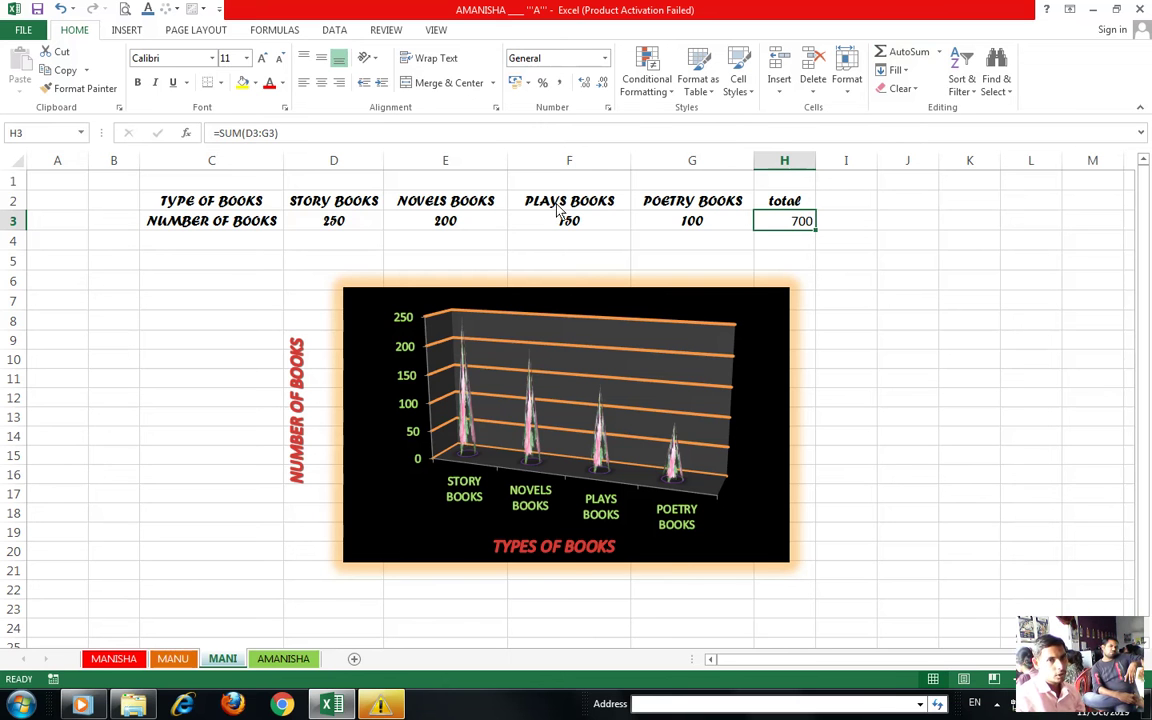
pyautogui.click(281, 136)
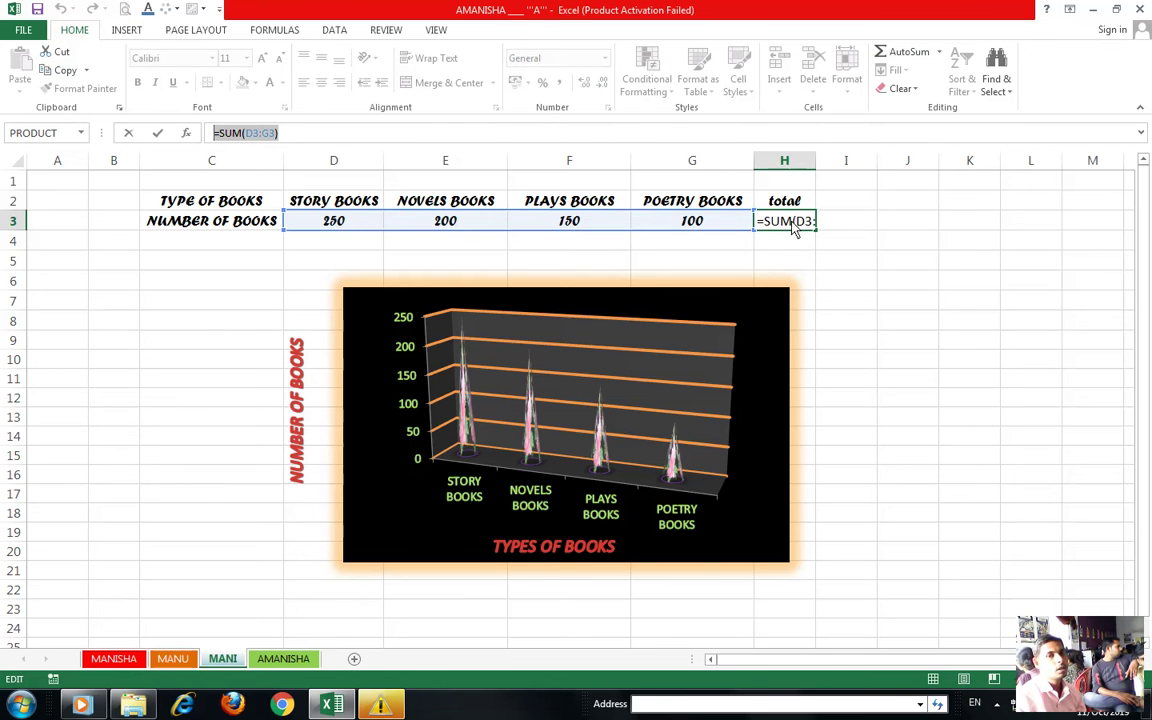
pyautogui.click(797, 221)
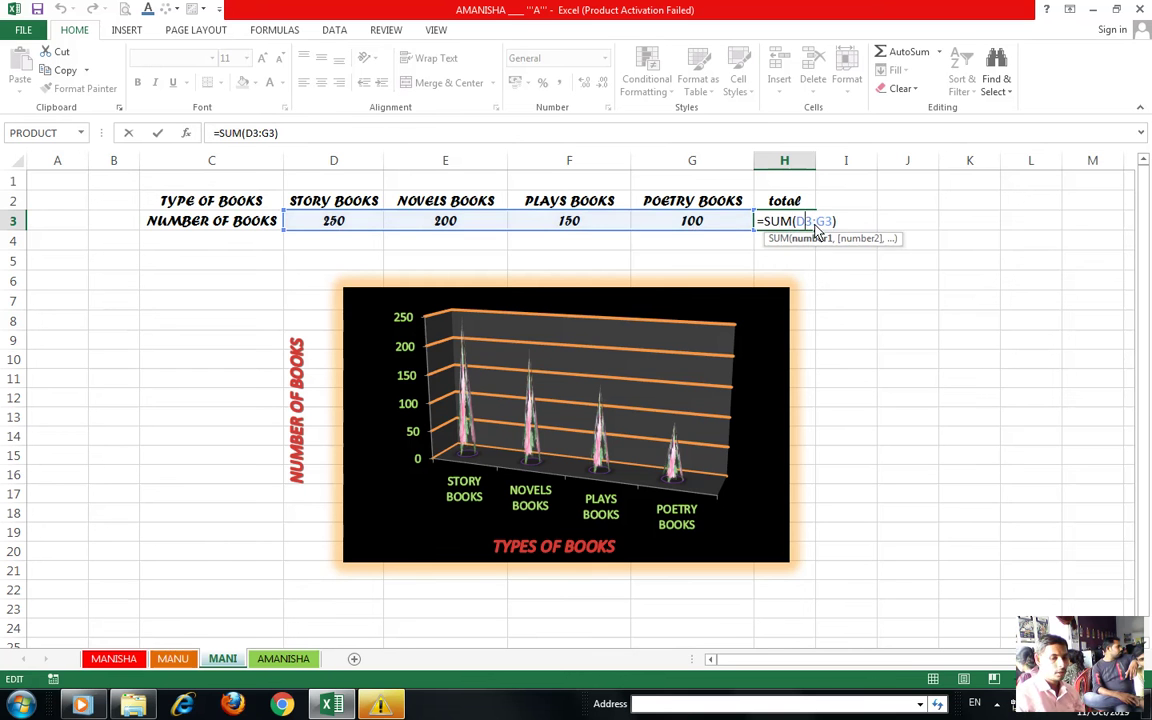
pyautogui.press('Return')
pyautogui.press('Up')
pyautogui.click(898, 259)
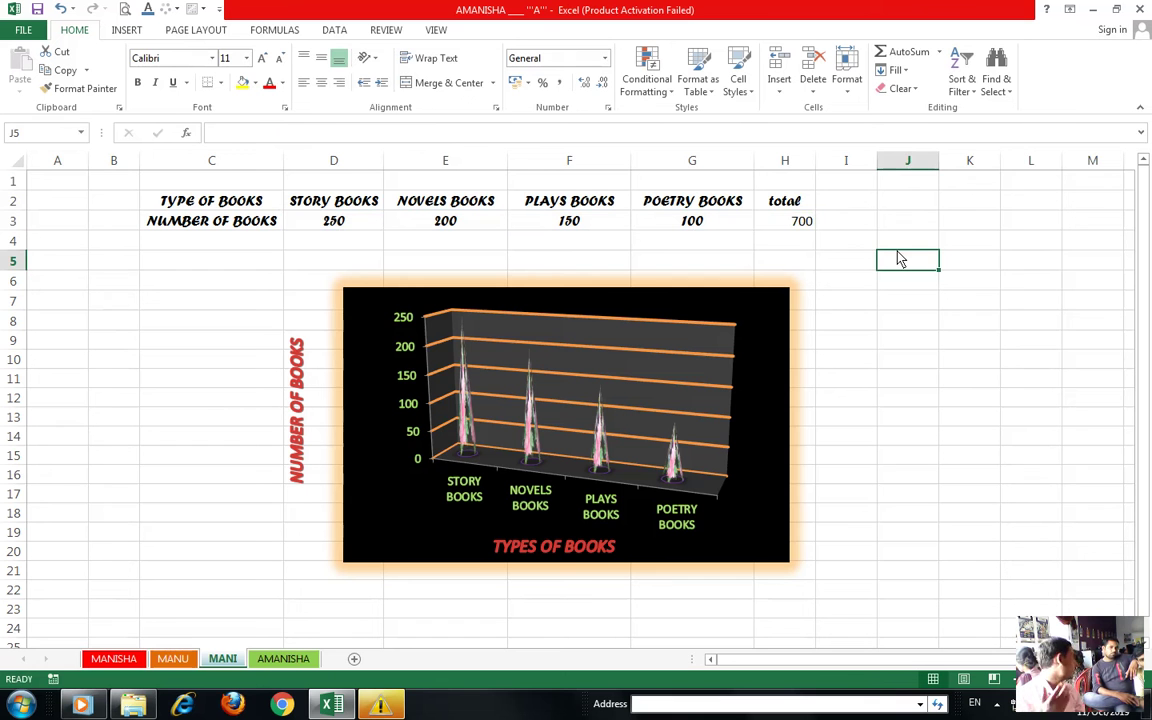
# Clear H3 and retype its formula as =sum(d3, cancelling the stray entry in H4.
pyautogui.click(805, 221)
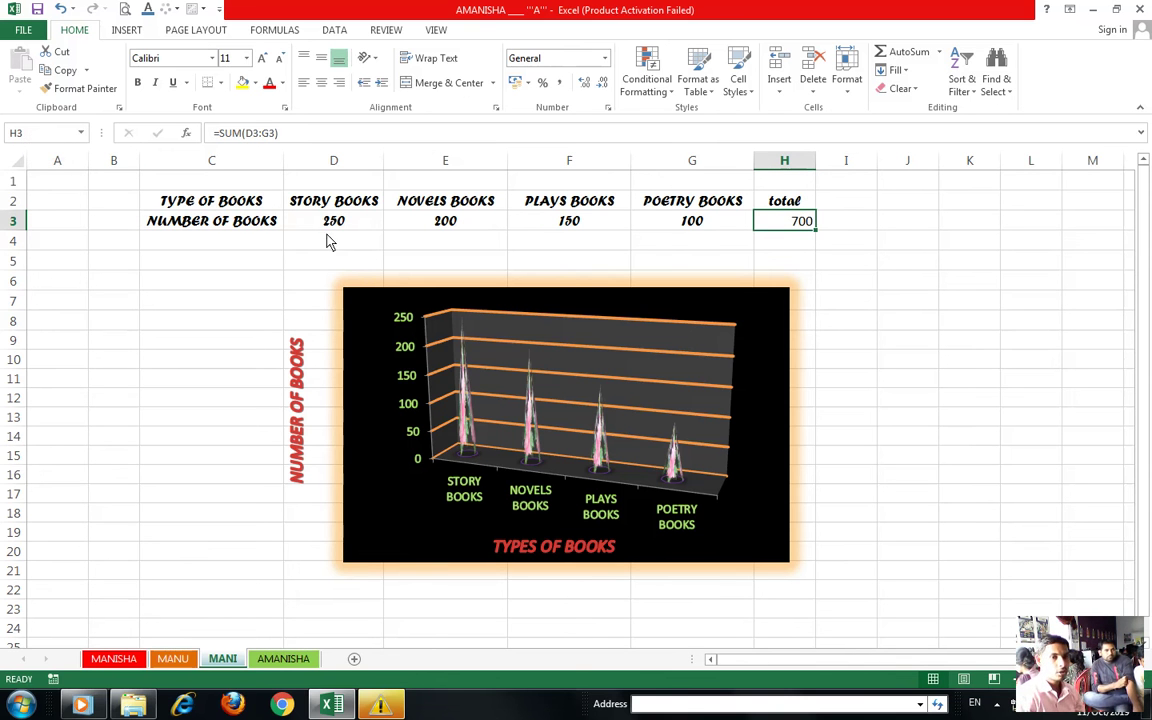
pyautogui.moveTo(331, 229); pyautogui.dragTo(681, 232)
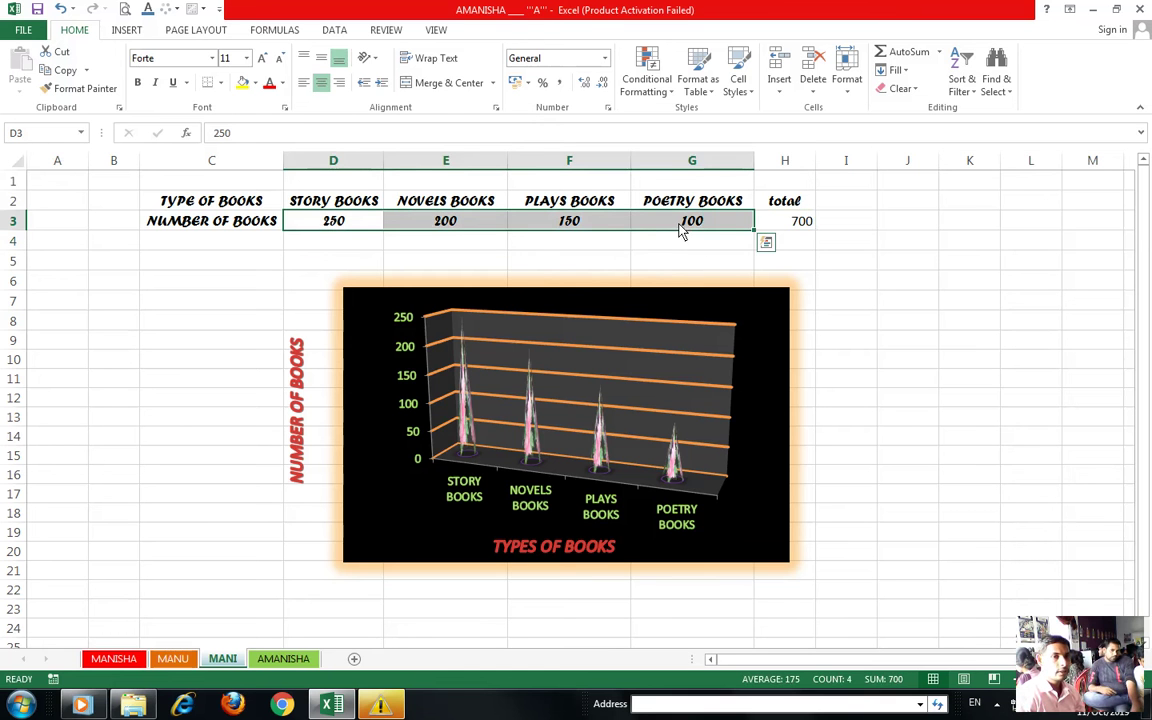
pyautogui.doubleClick(797, 222)
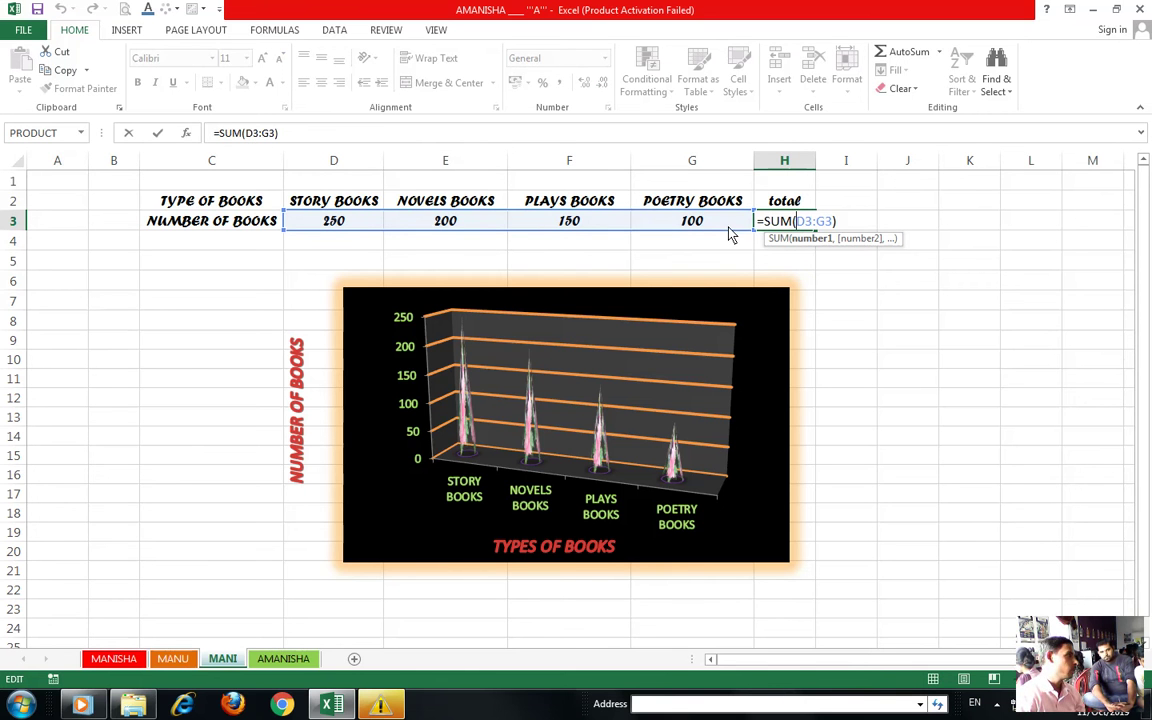
pyautogui.hotkey('shift', 'Home')
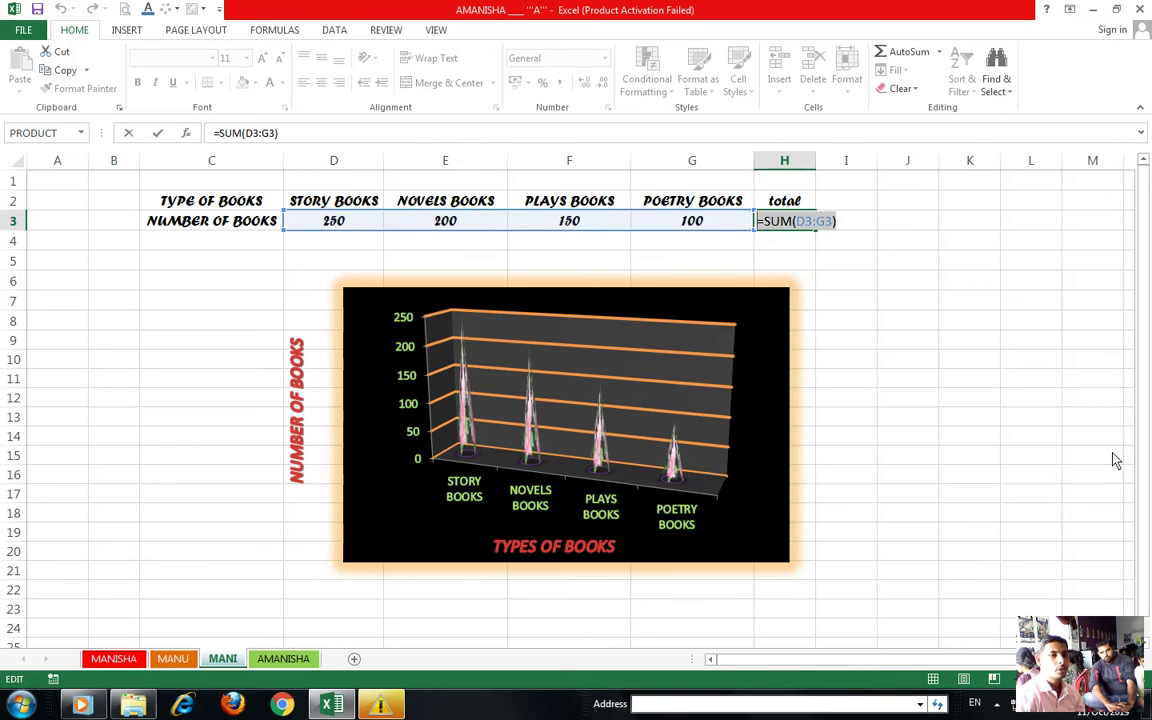
pyautogui.press('BackSpace')
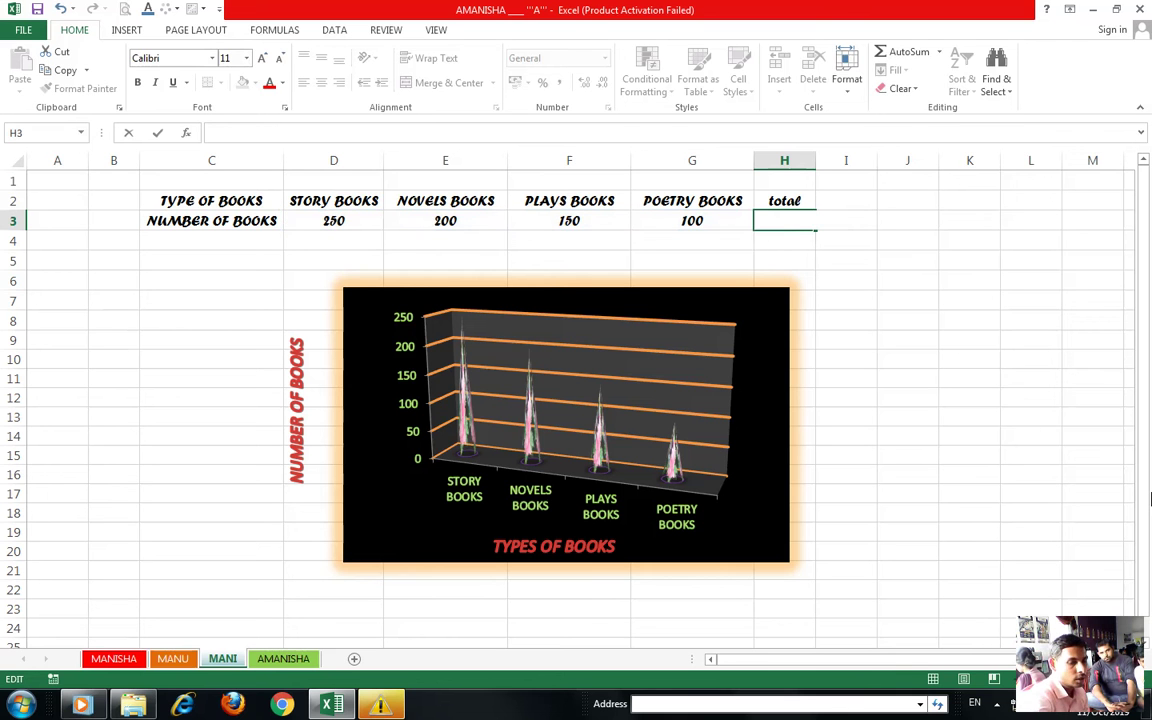
pyautogui.write('=')
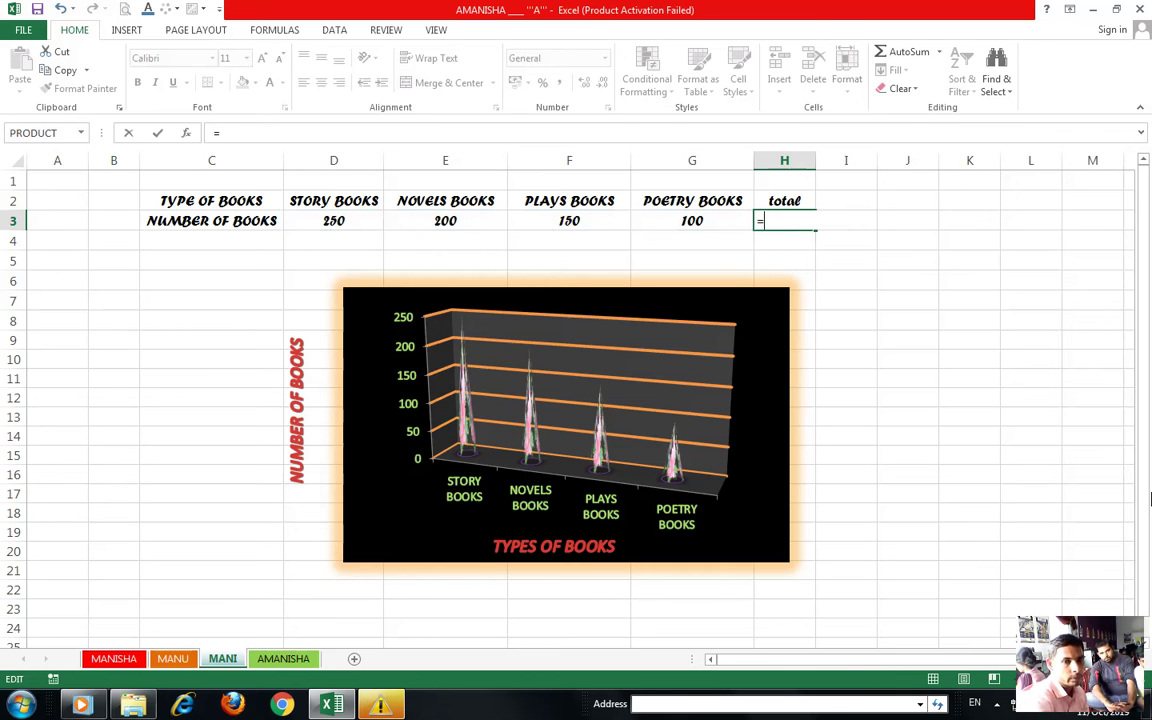
pyautogui.write('sum')
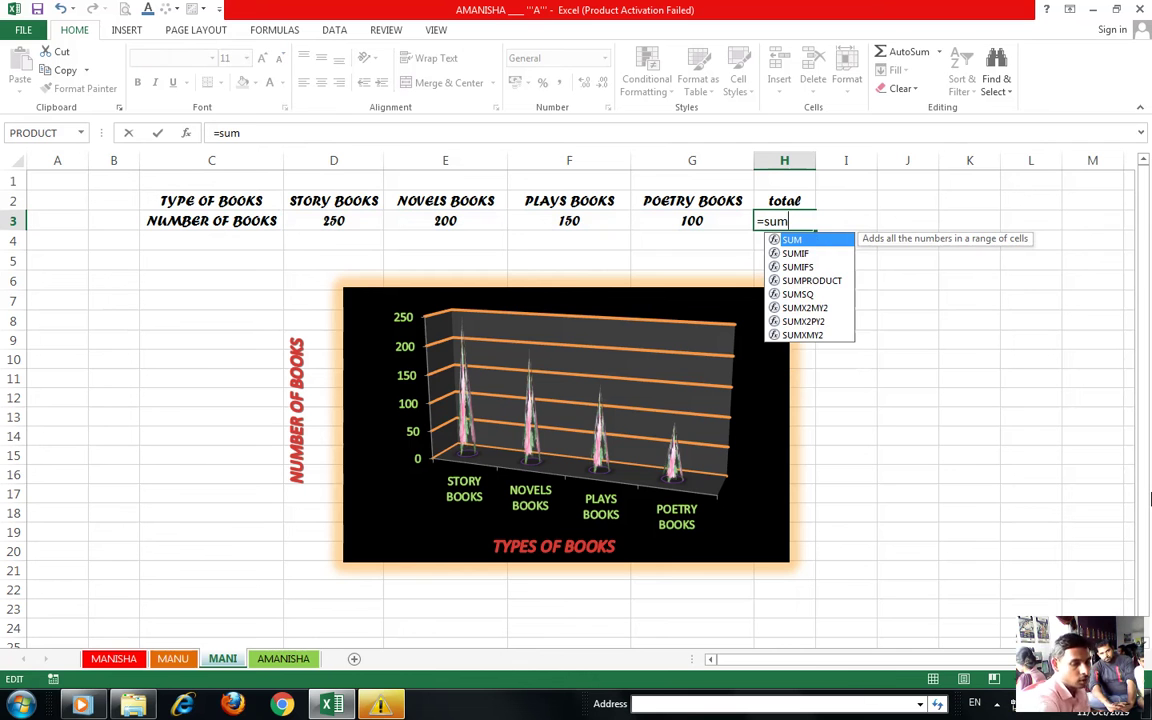
pyautogui.write('(')
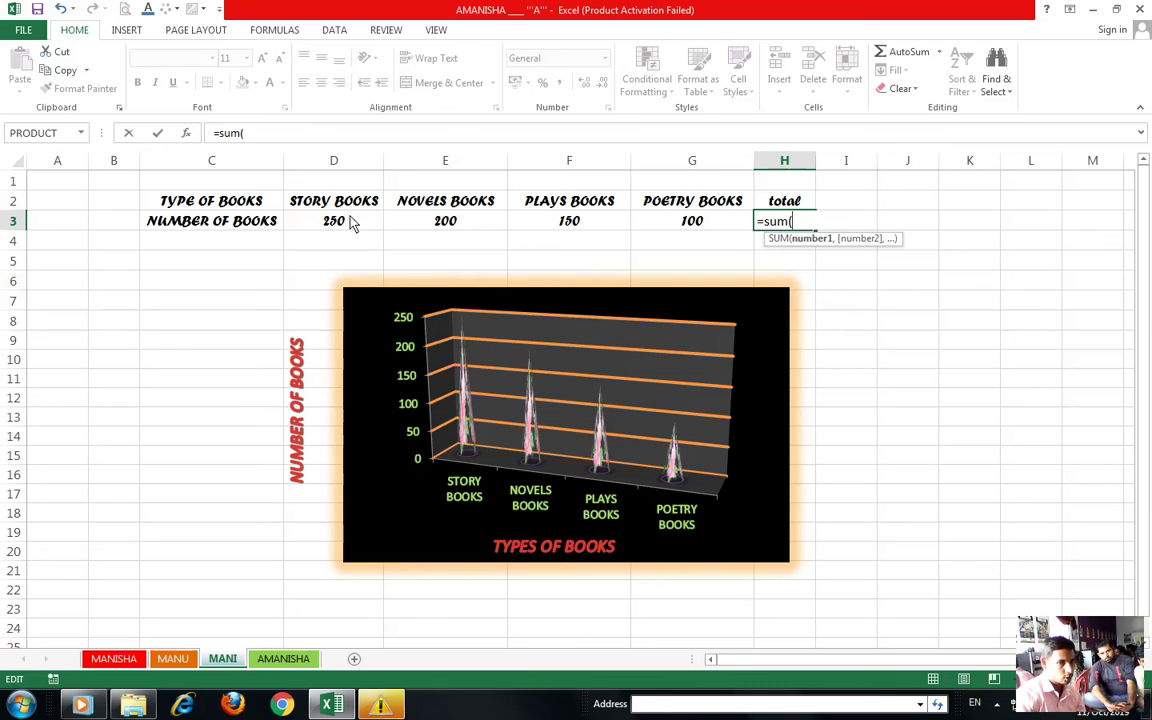
pyautogui.write('d')
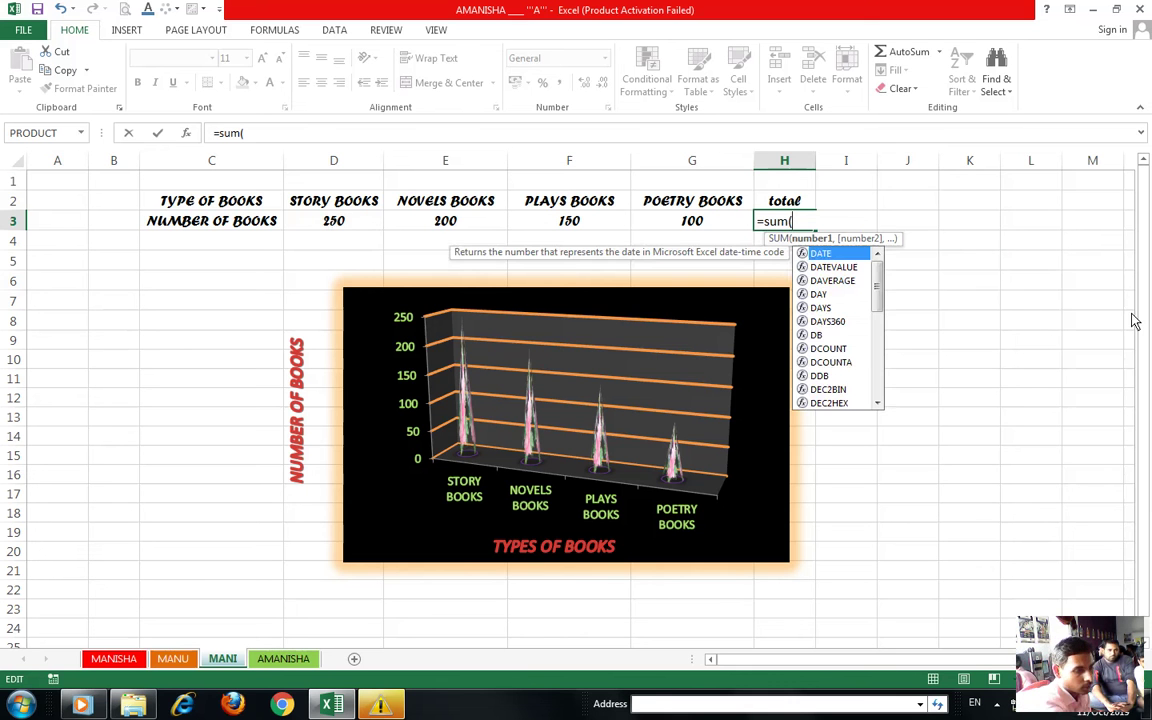
pyautogui.write('3')
pyautogui.press('Return')
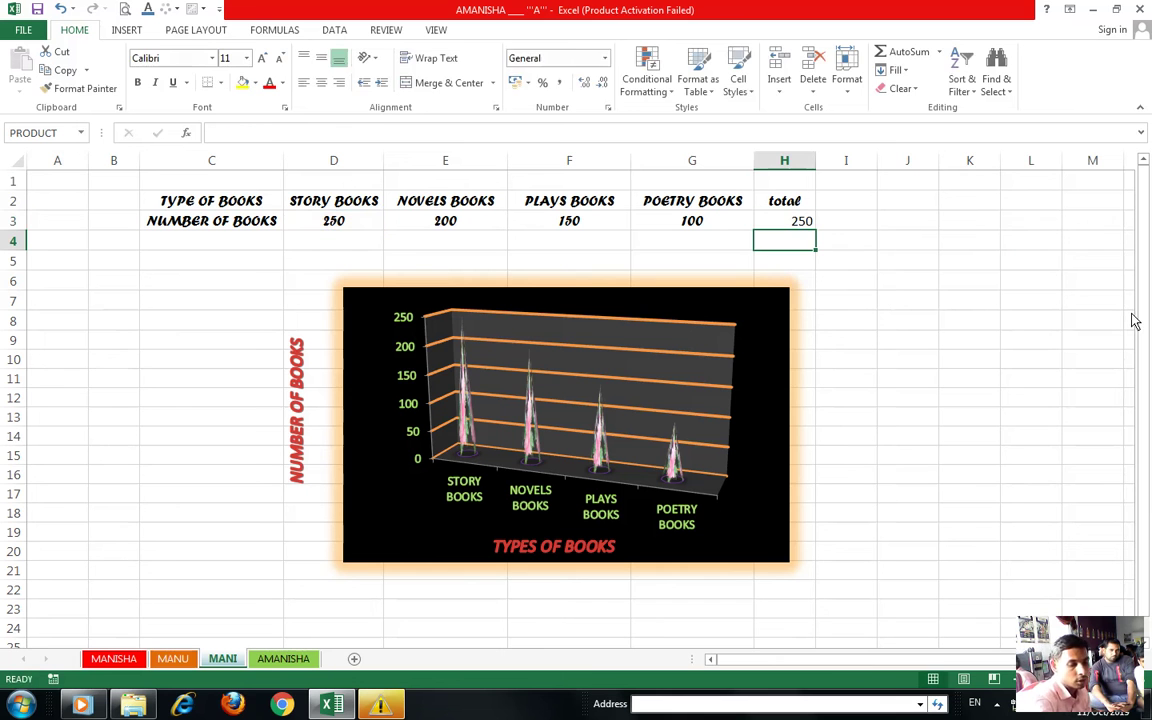
pyautogui.write(':')
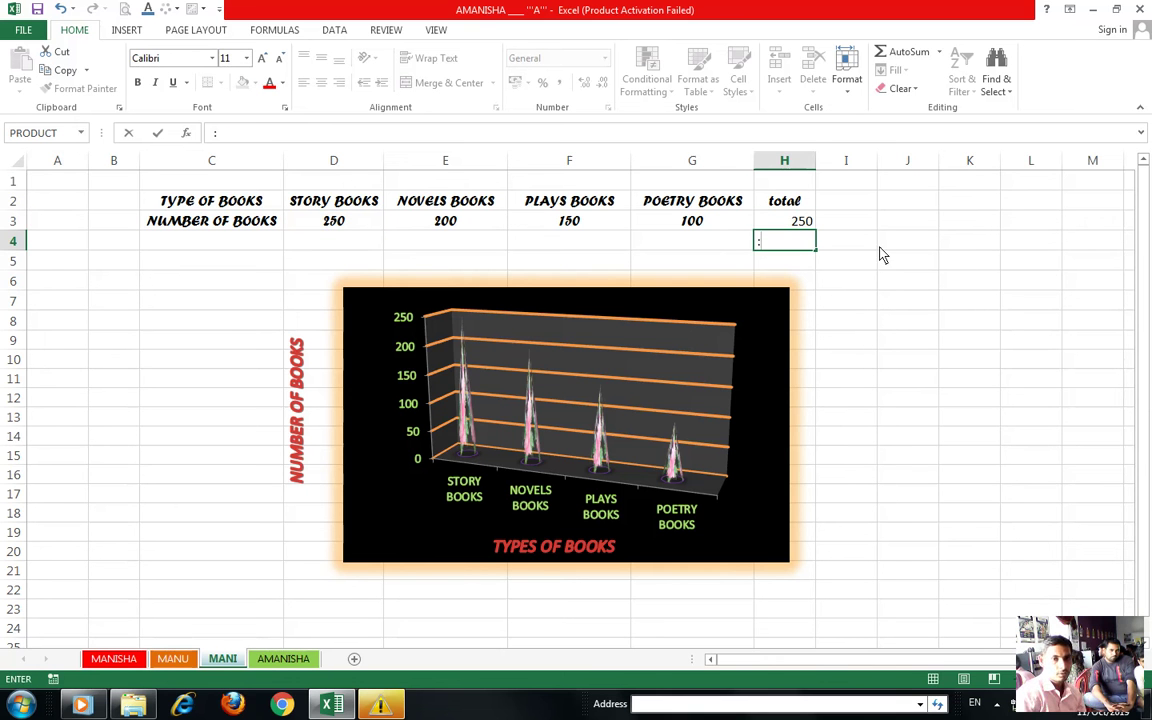
pyautogui.press('BackSpace')
pyautogui.press('Escape')
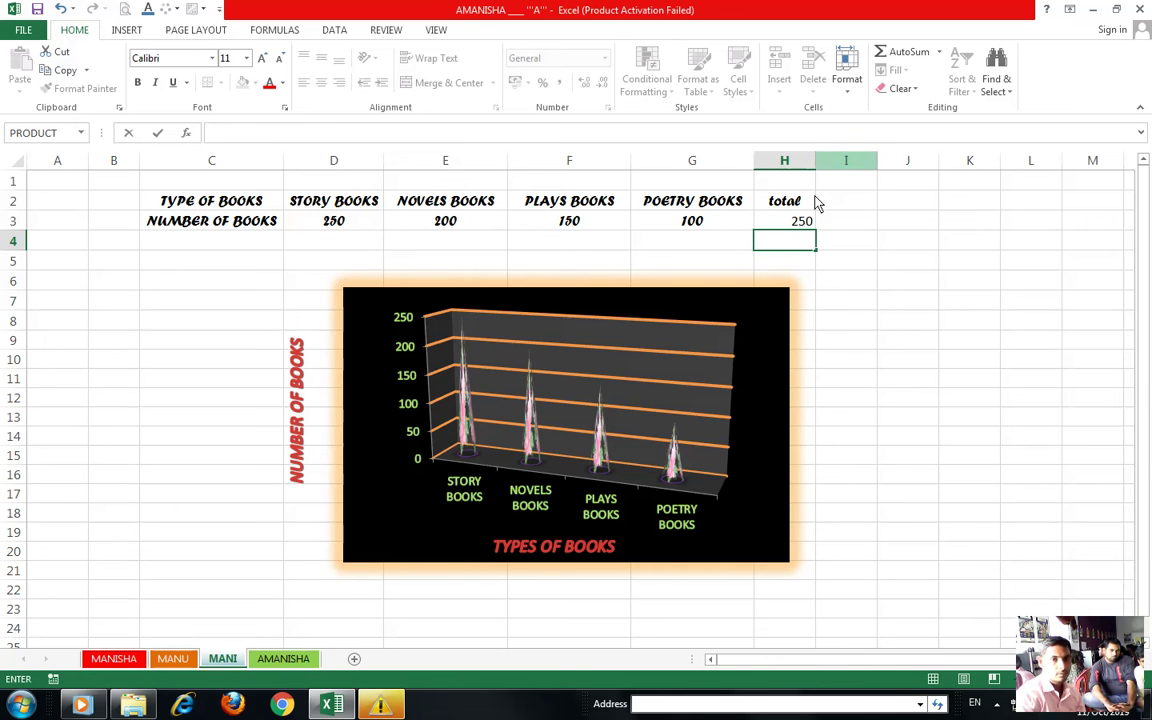
# Complete H3's formula in the formula bar as =SUM(D3:G3), totalling 700.
pyautogui.click(805, 222)
pyautogui.click(300, 133)
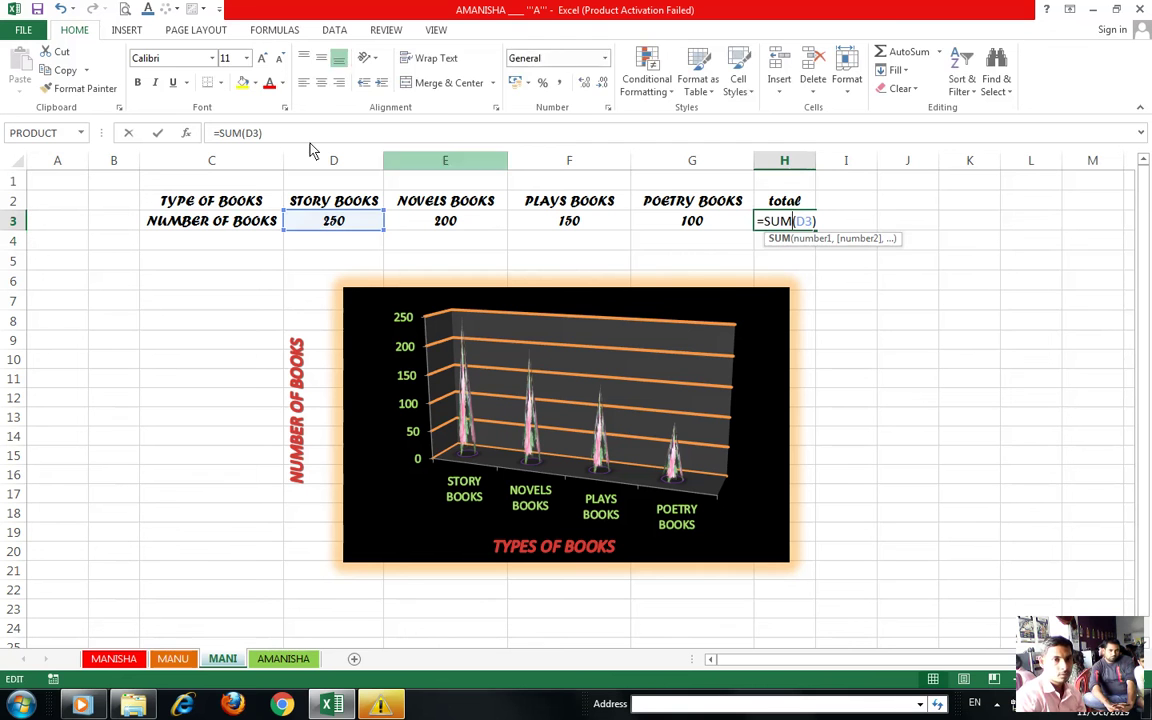
pyautogui.click(258, 134)
pyautogui.write(':')
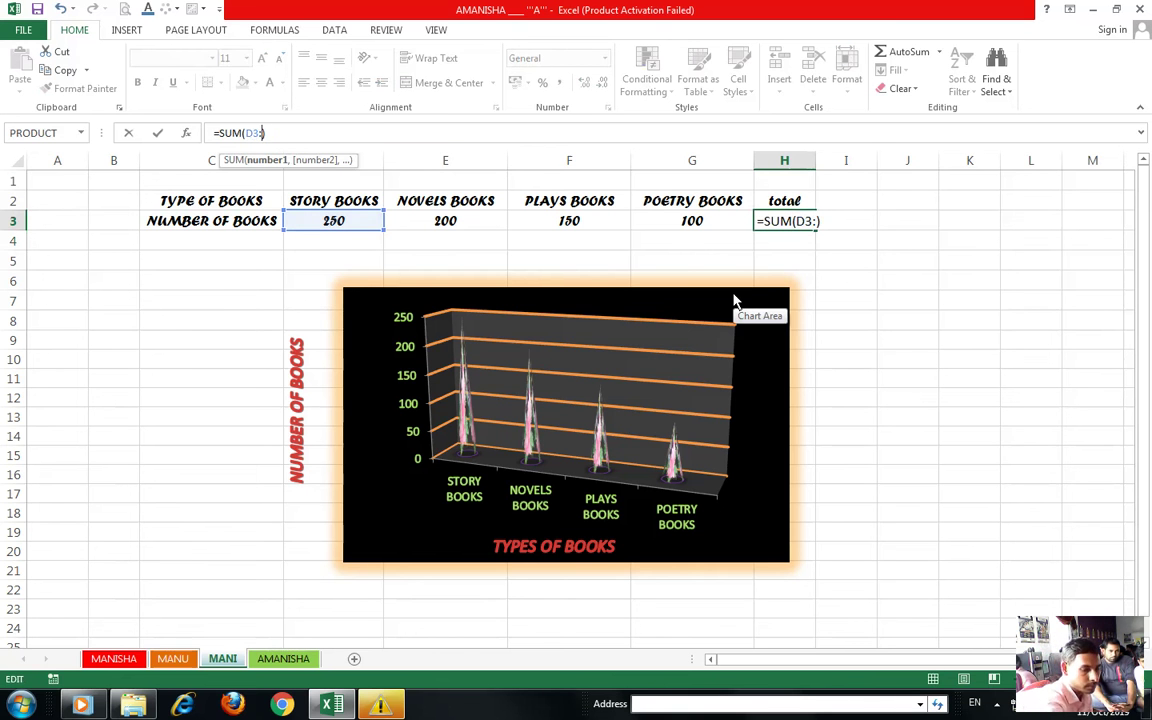
pyautogui.write('g3')
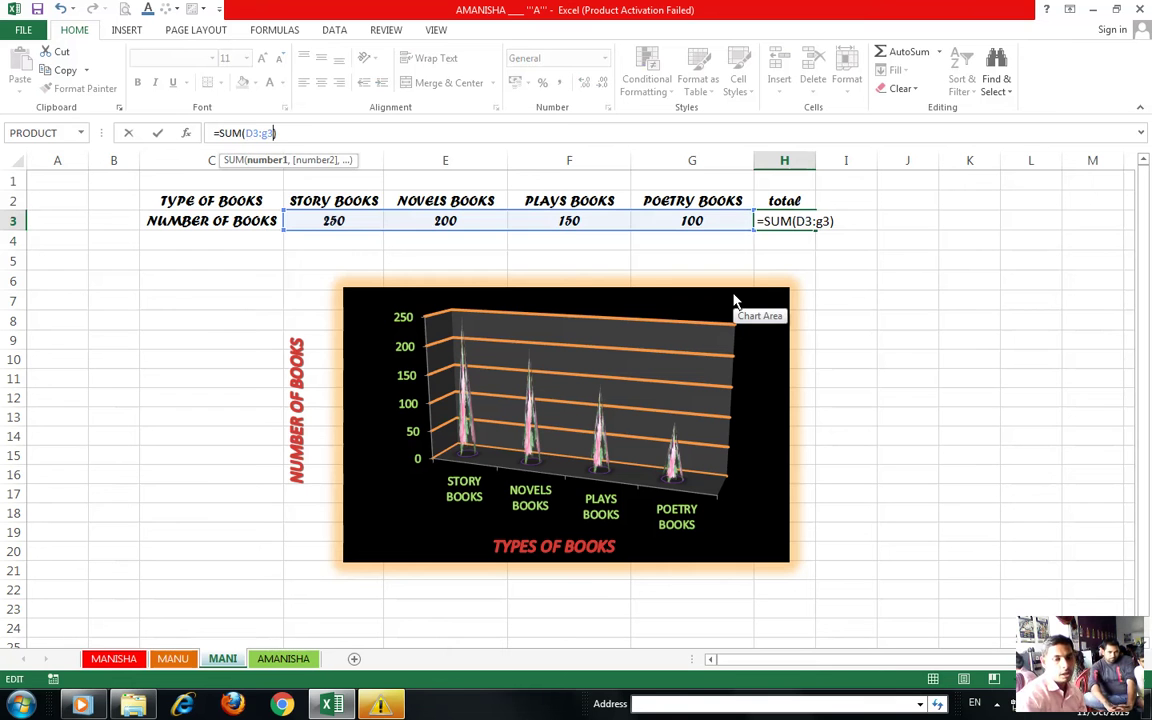
pyautogui.press('Return')
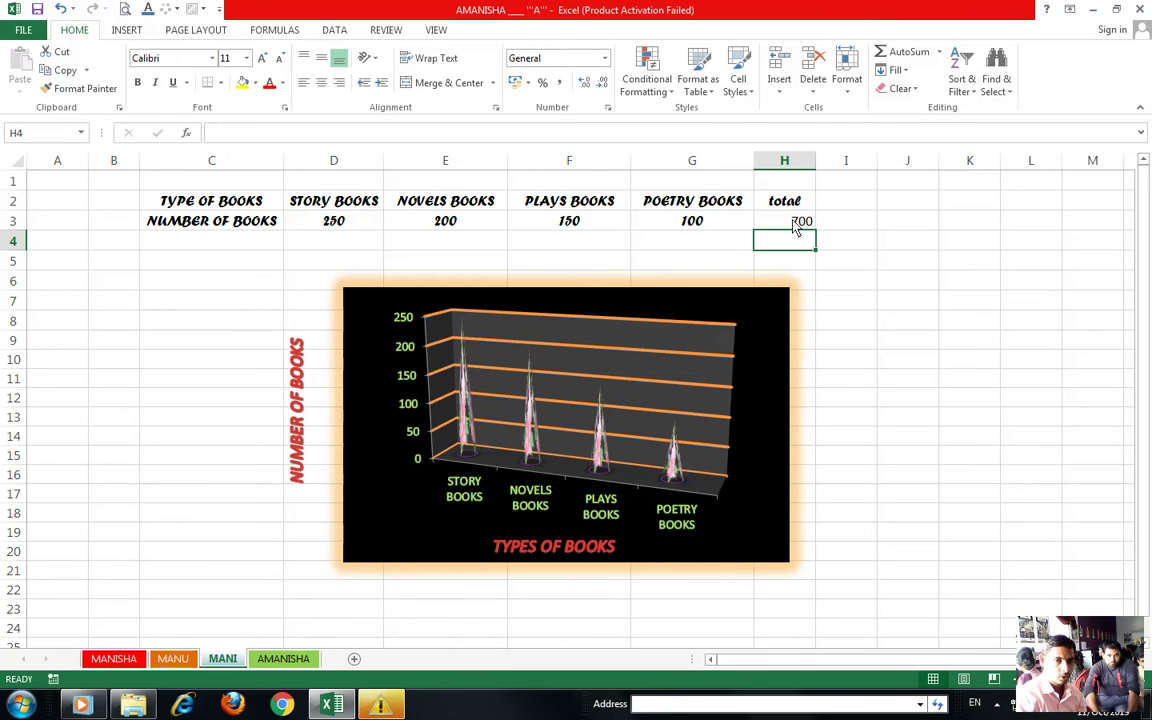
pyautogui.click(797, 224)
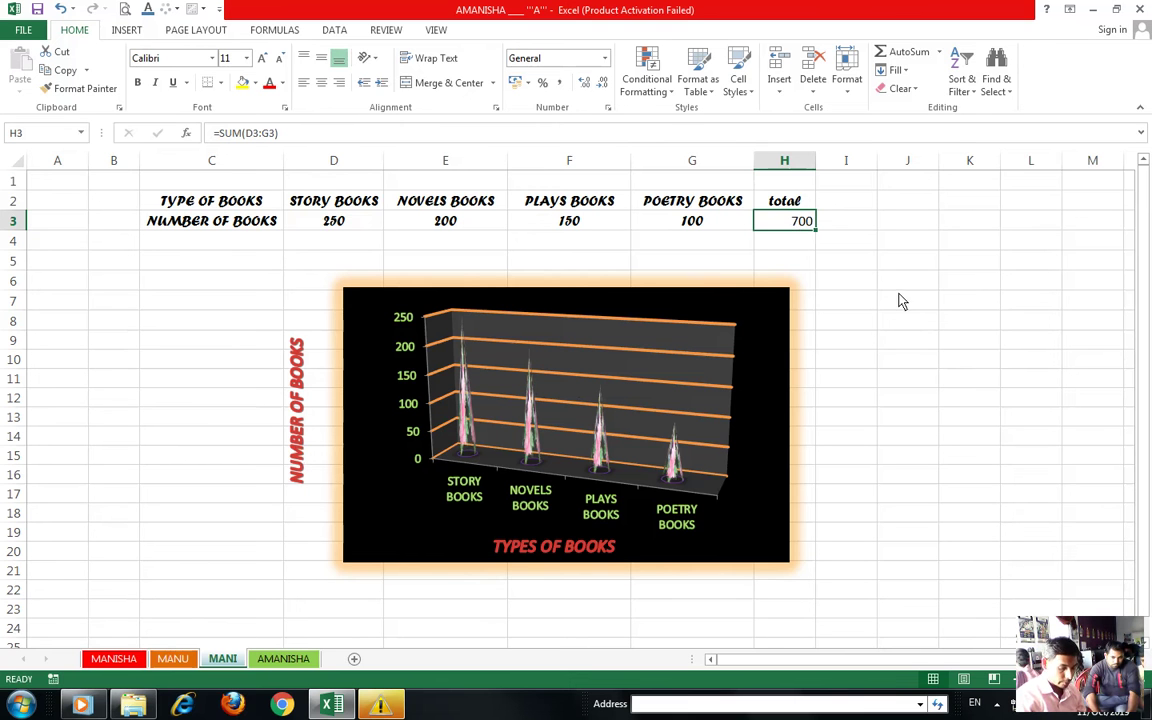
pyautogui.click(850, 210)
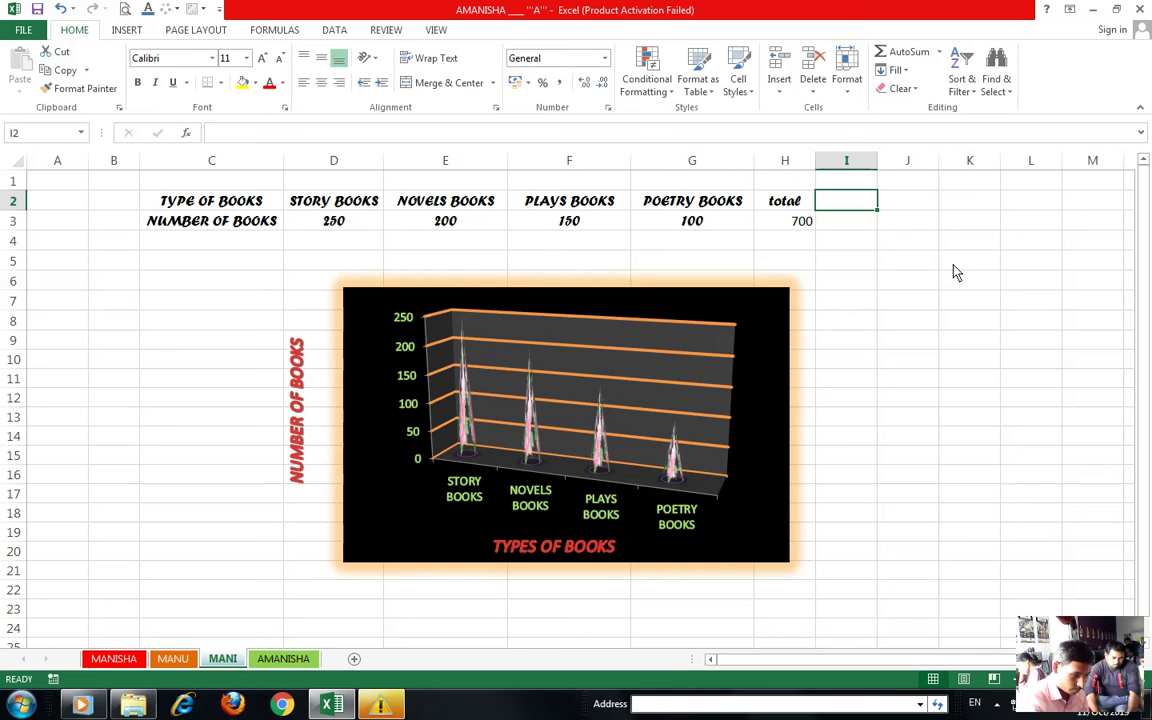
# Enter the headings max, min and average in J2, K2 and L2.
pyautogui.click(912, 228)
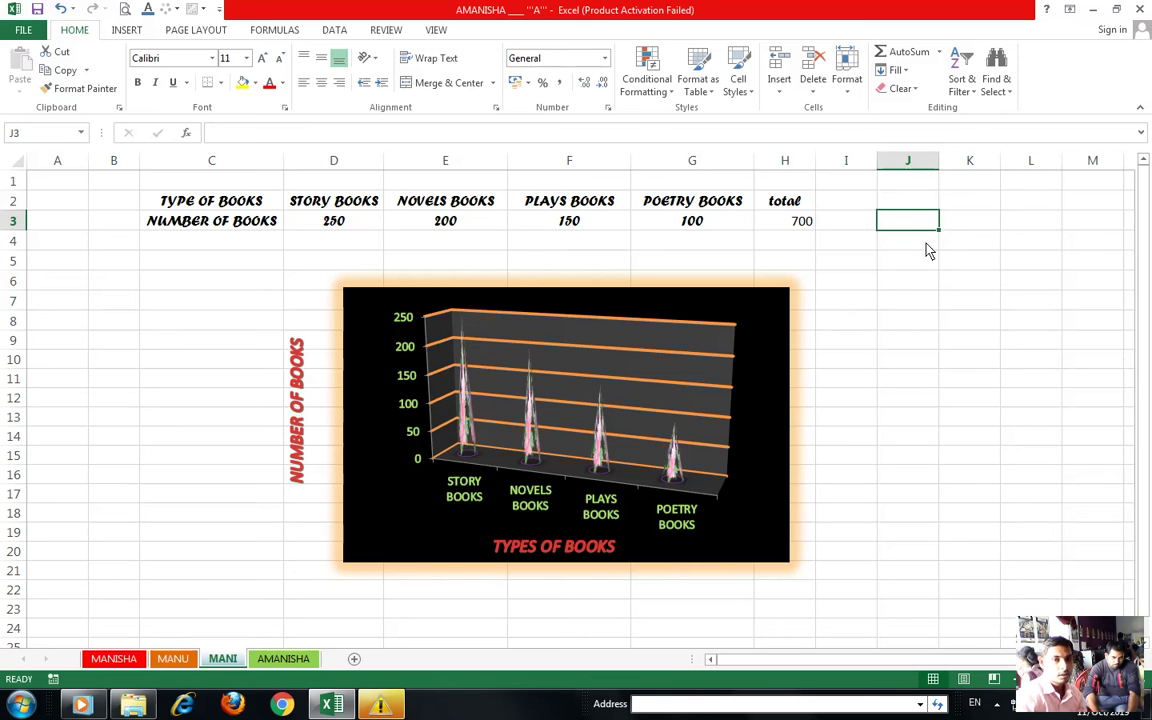
pyautogui.click(902, 208)
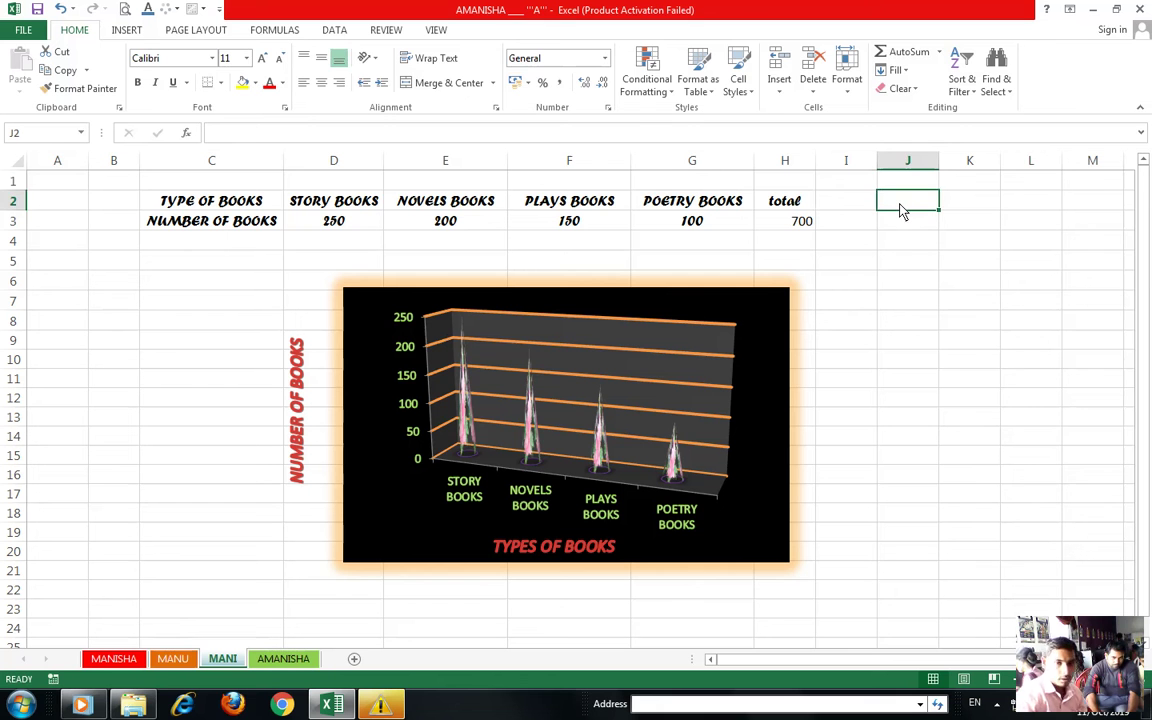
pyautogui.write('ma')
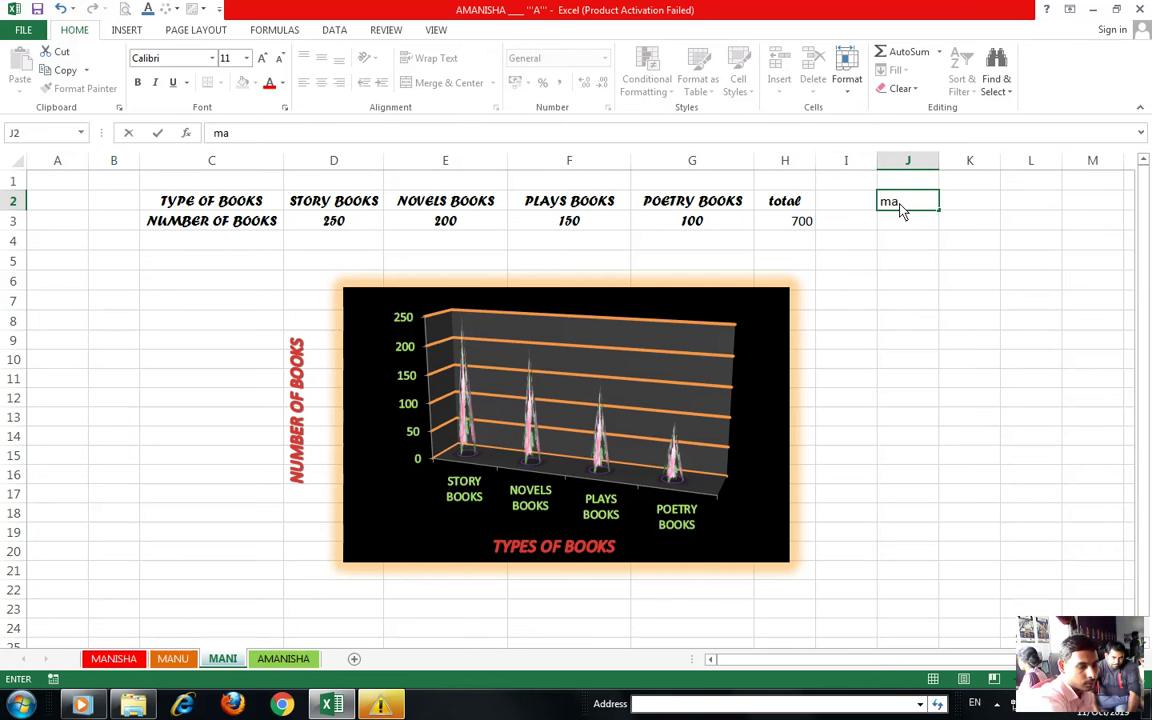
pyautogui.write('x')
pyautogui.press('Tab')
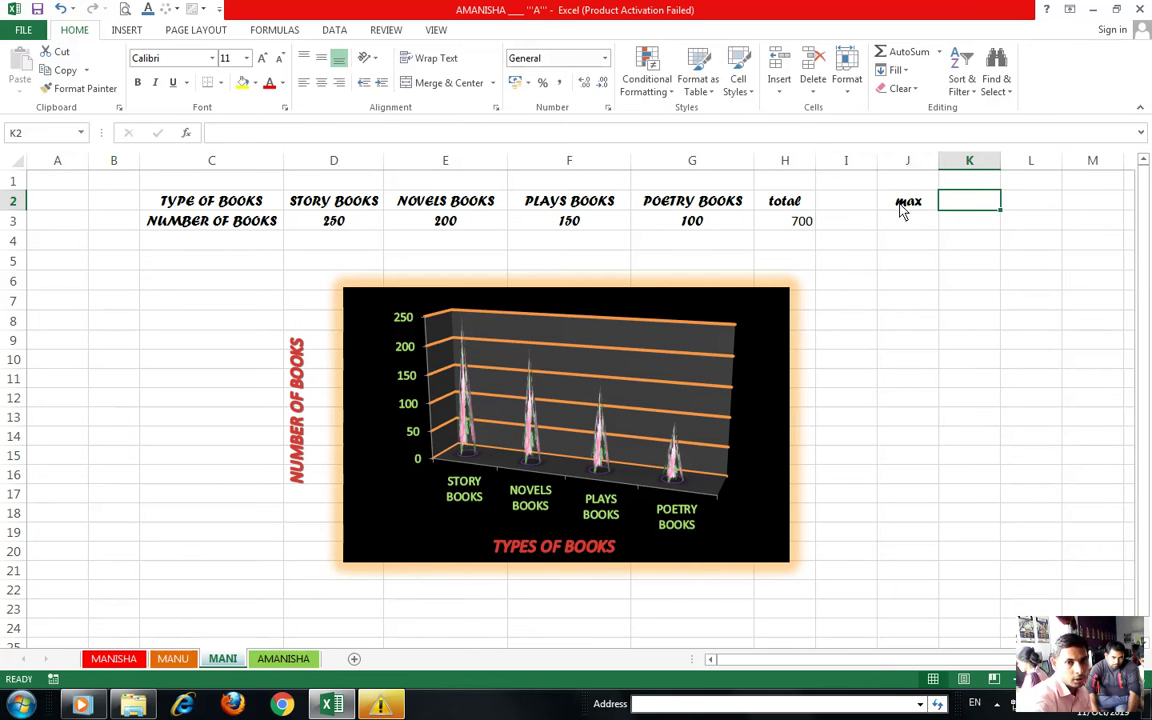
pyautogui.write('min')
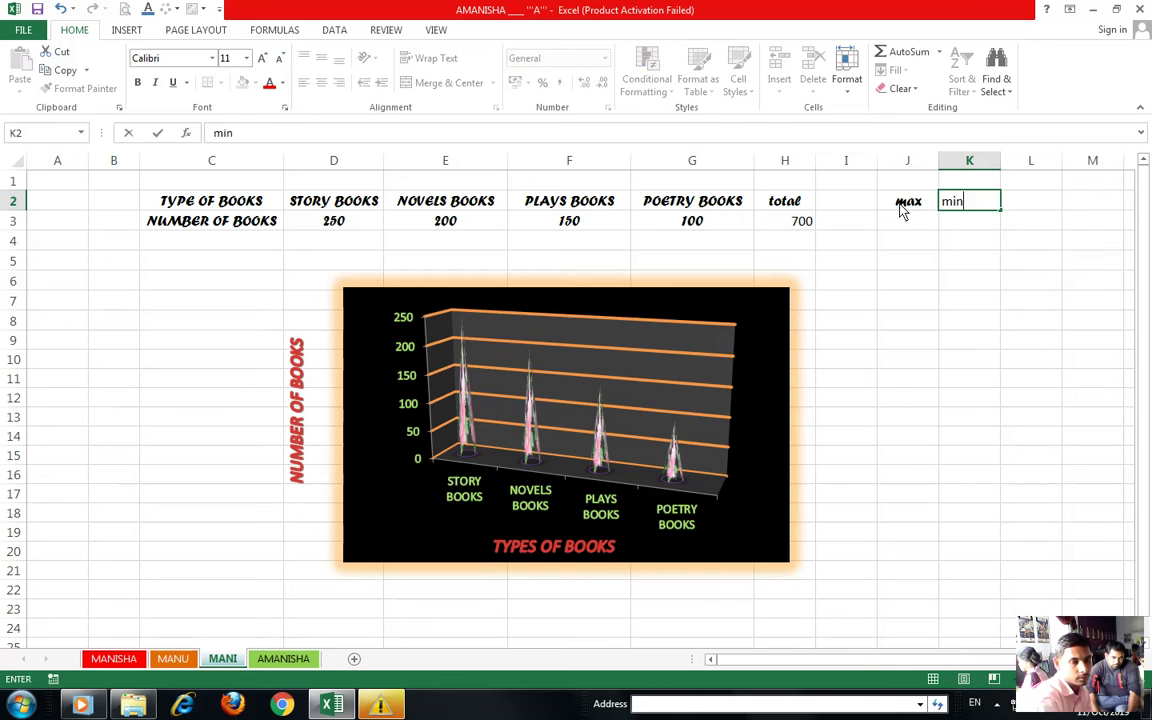
pyautogui.press('Tab')
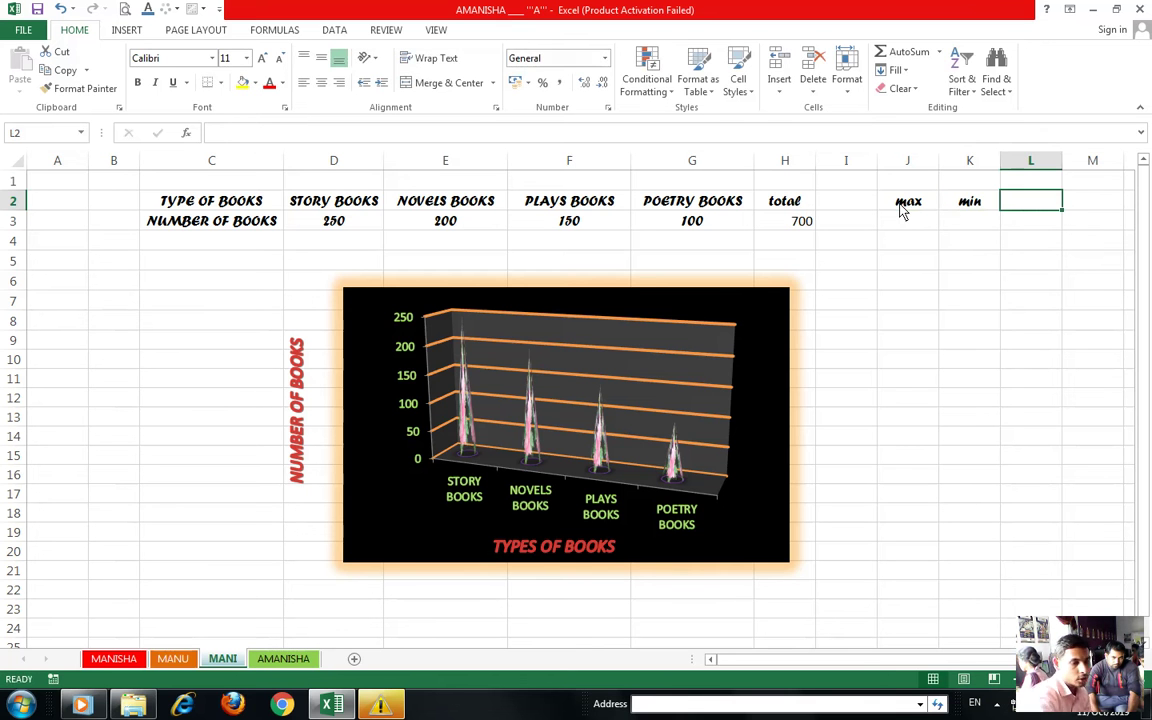
pyautogui.write('average')
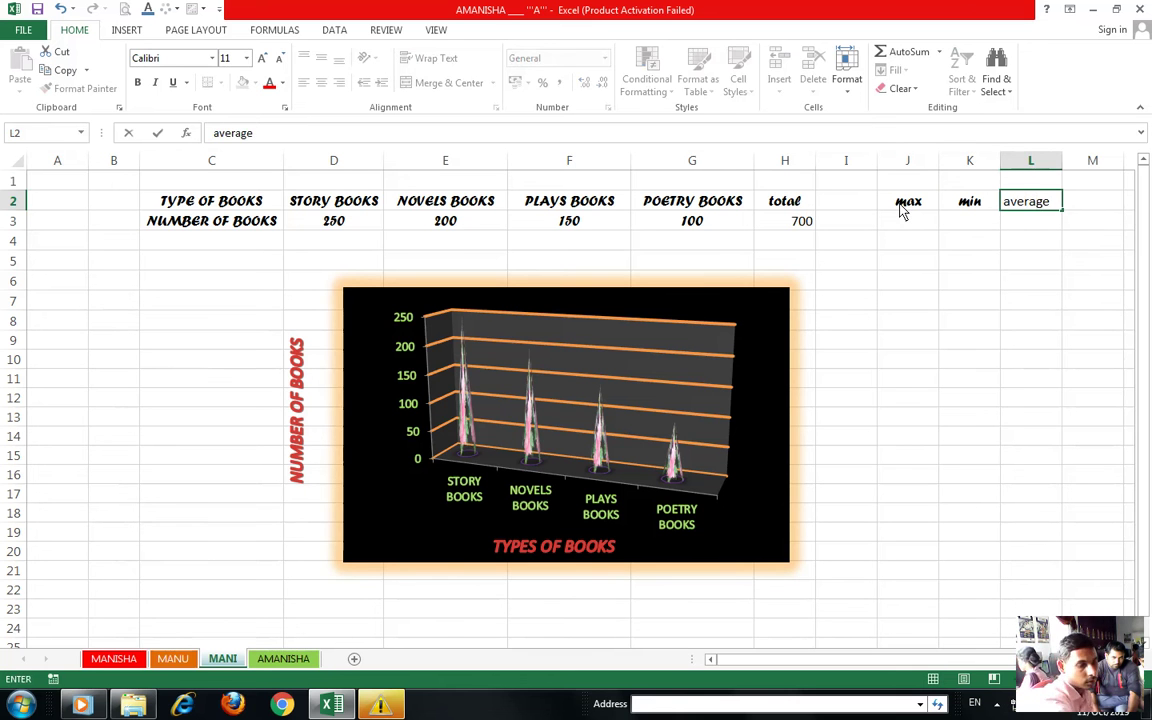
pyautogui.press('Tab')
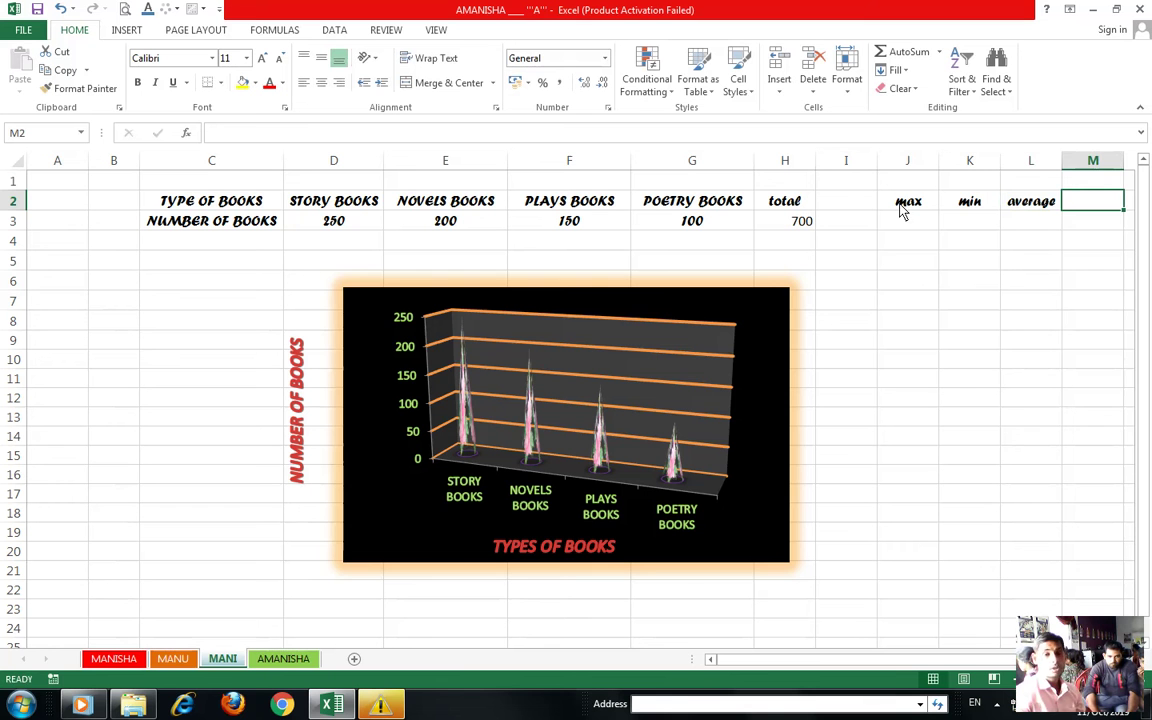
pyautogui.click(905, 224)
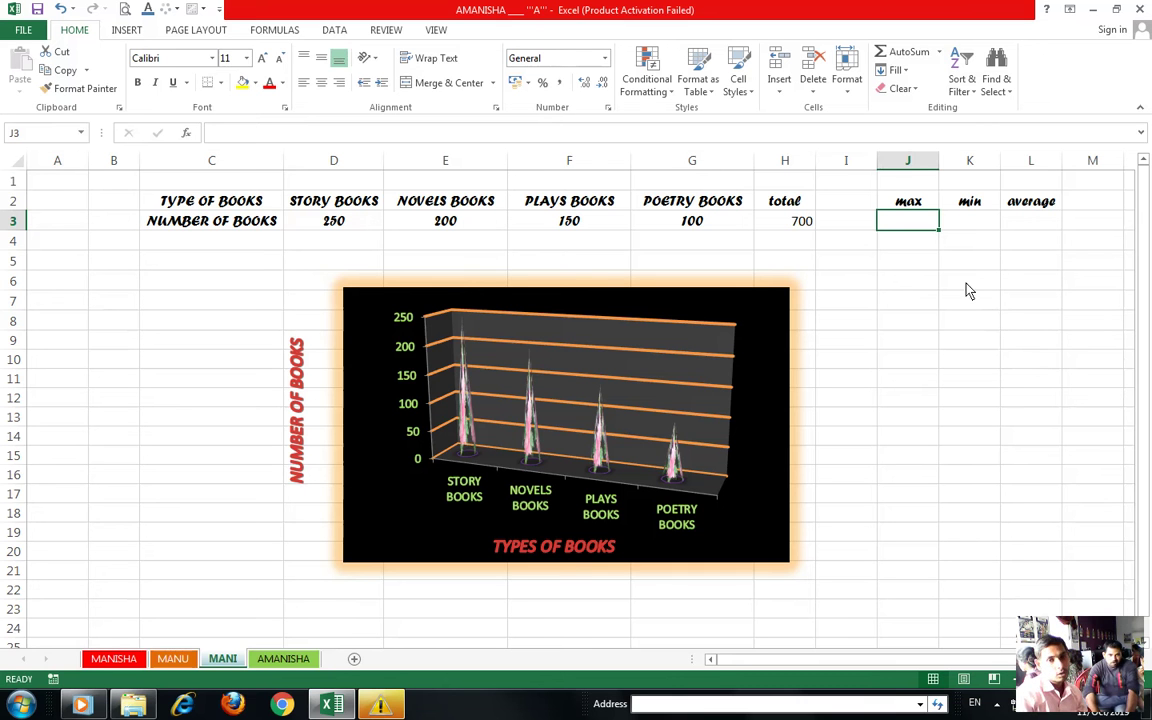
# Insert an AutoSum MAX formula in J3, showing 700.
pyautogui.click(938, 53)
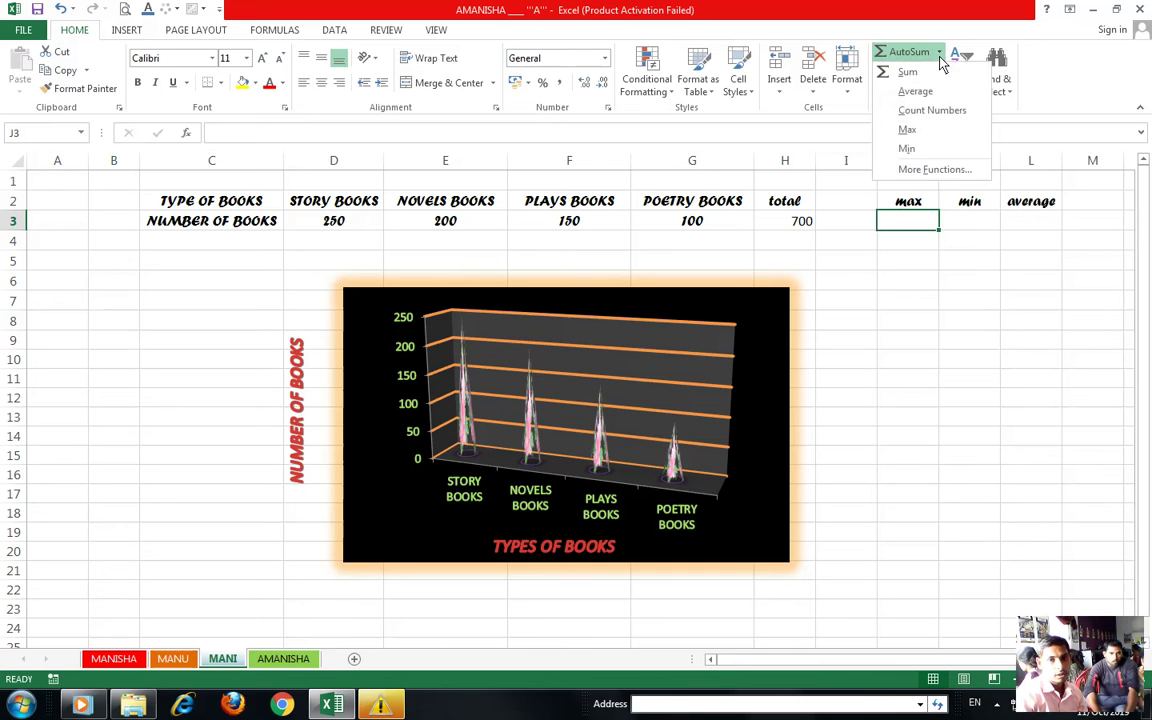
pyautogui.click(928, 132)
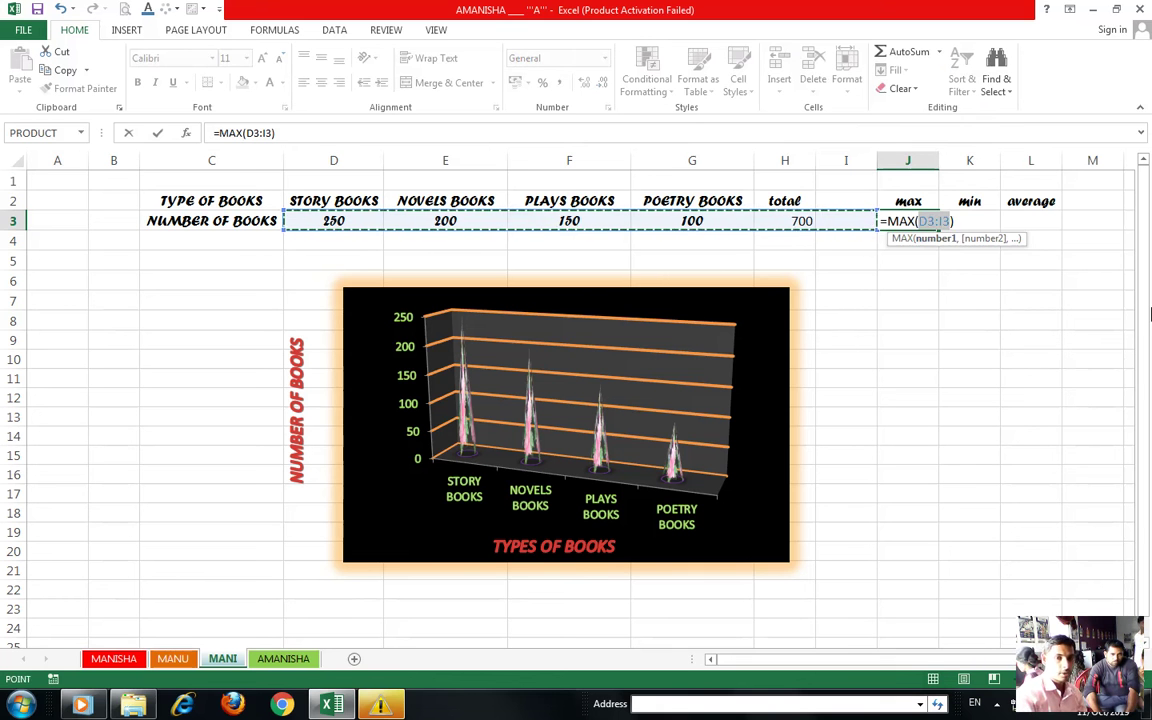
pyautogui.press('Return')
# Enter =MIN(D3:H3) in K3 with AutoSum Min, returning 100.
pyautogui.click(978, 223)
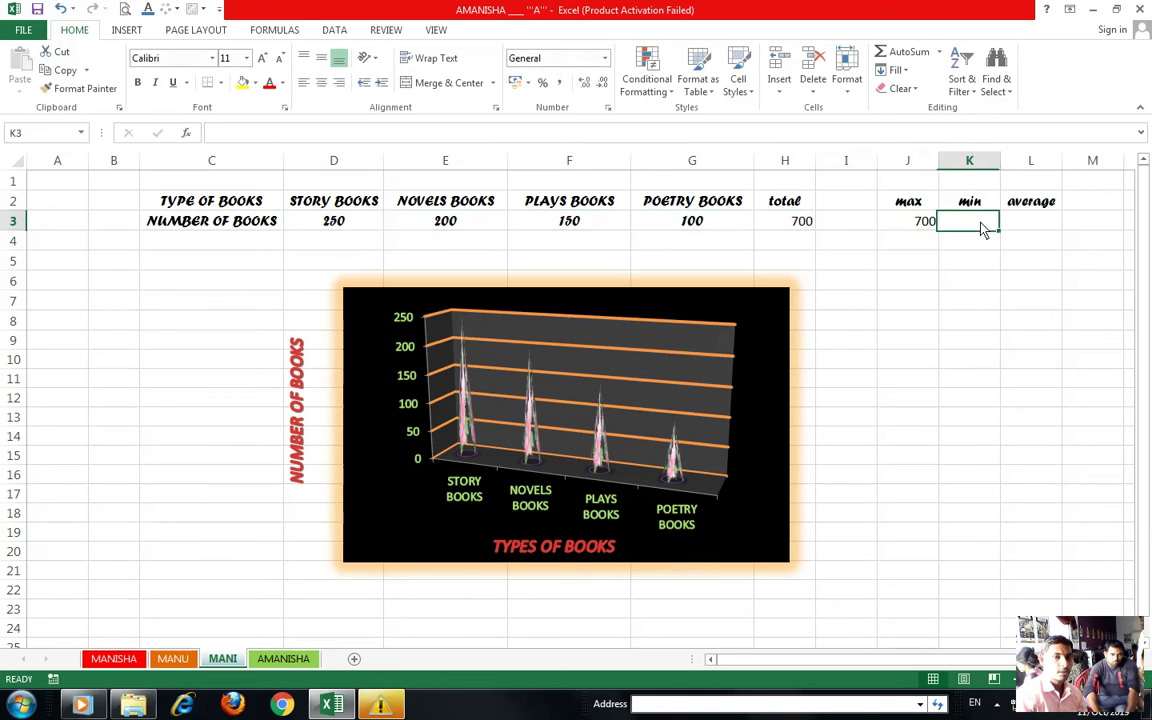
pyautogui.click(939, 52)
pyautogui.click(930, 151)
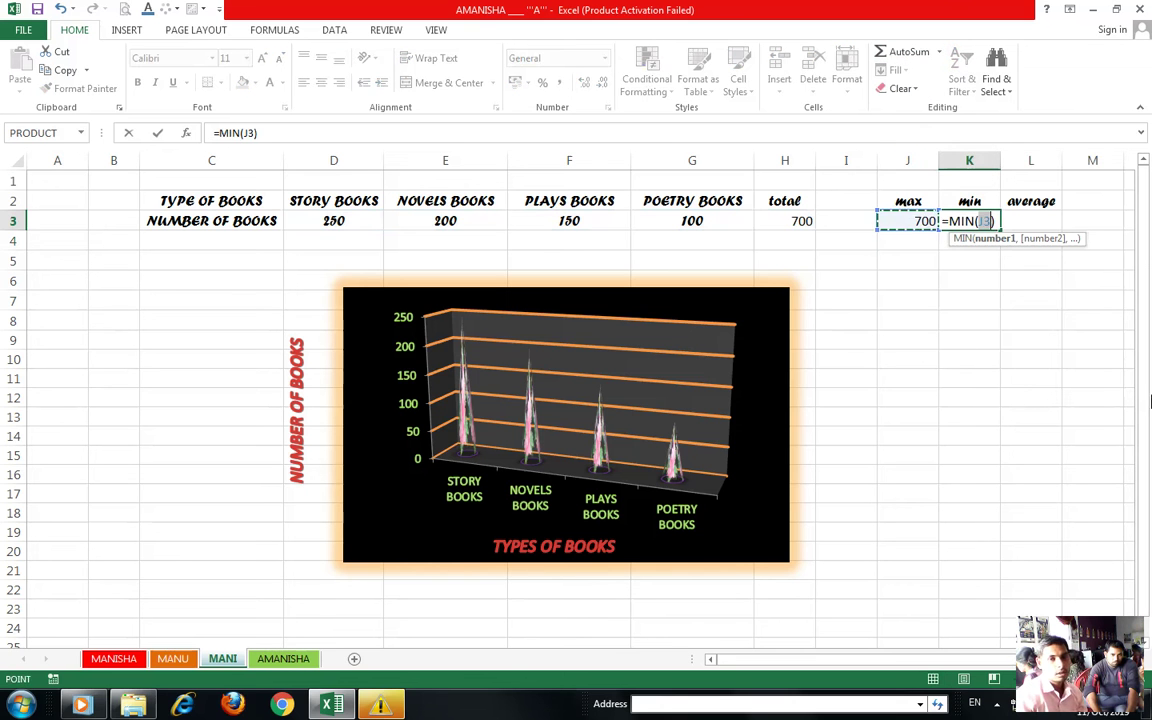
pyautogui.moveTo(345, 222); pyautogui.dragTo(770, 233)
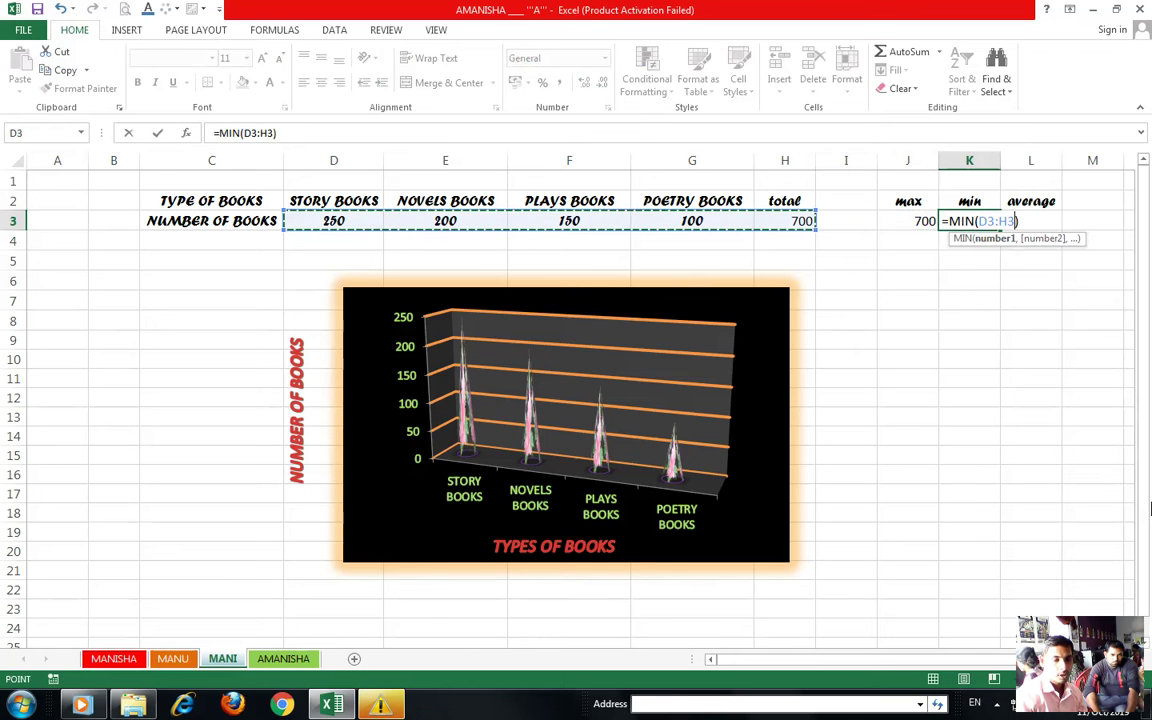
pyautogui.hotkey('ctrl', 'Return')
pyautogui.press('Return')
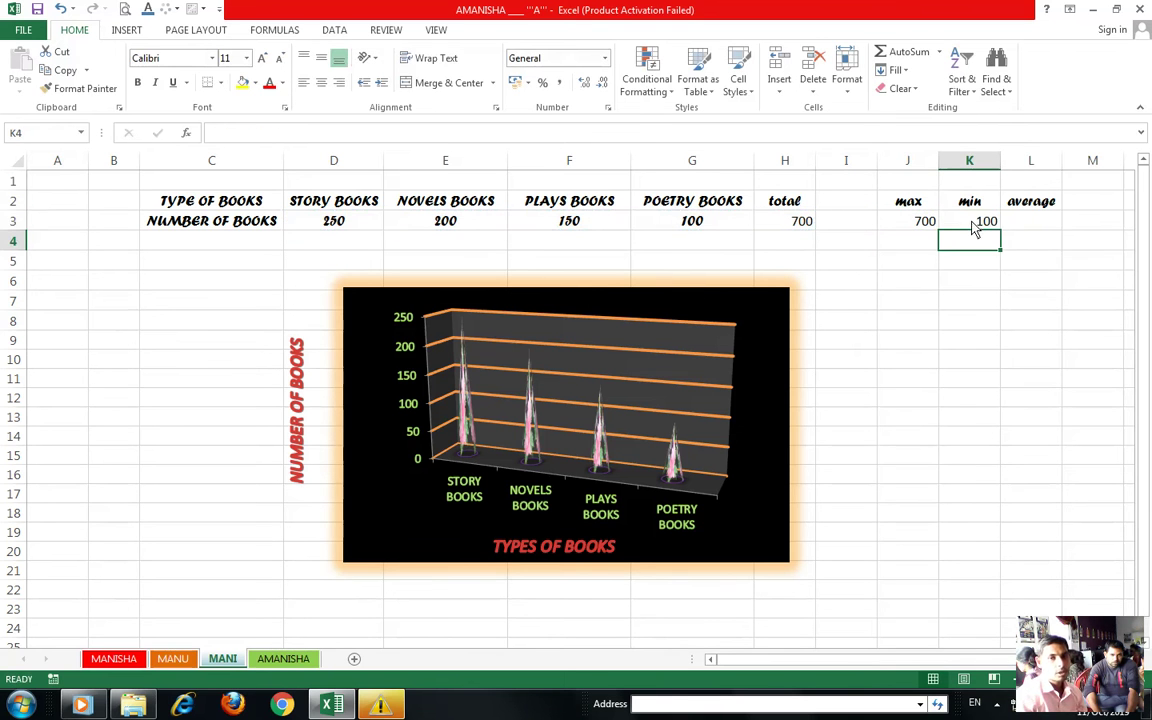
# Review the max and min formulas in J3 and K3.
pyautogui.click(946, 222)
pyautogui.click(980, 301)
pyautogui.click(1039, 229)
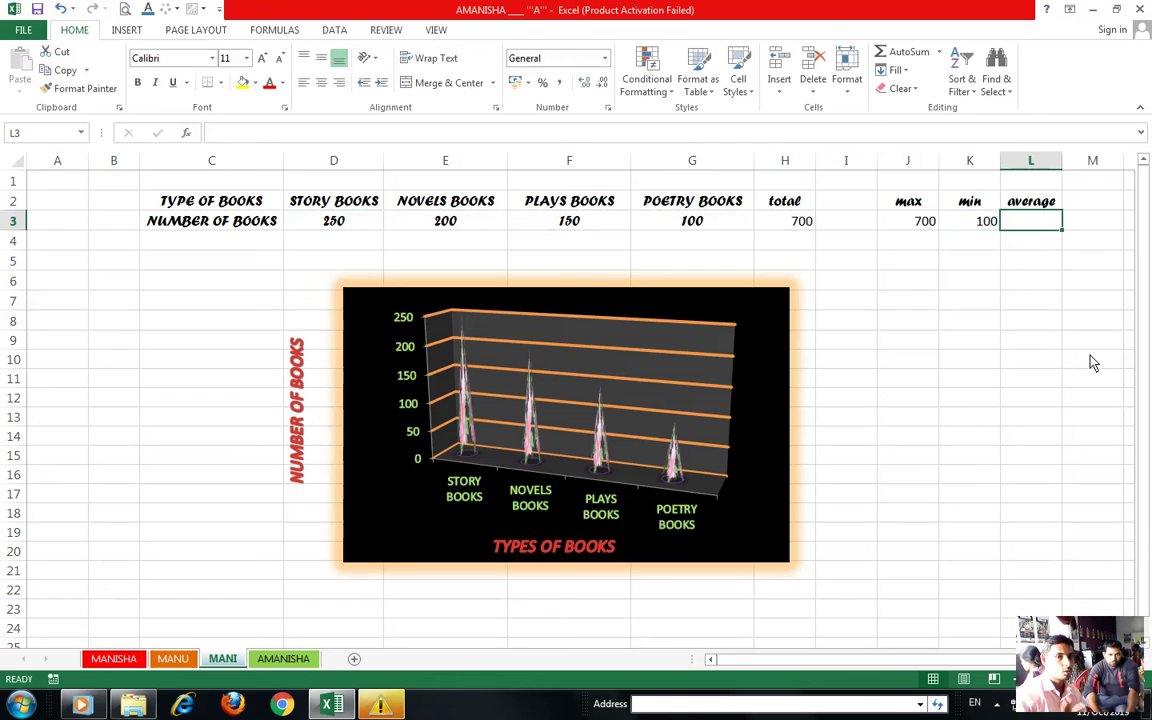
pyautogui.click(926, 224)
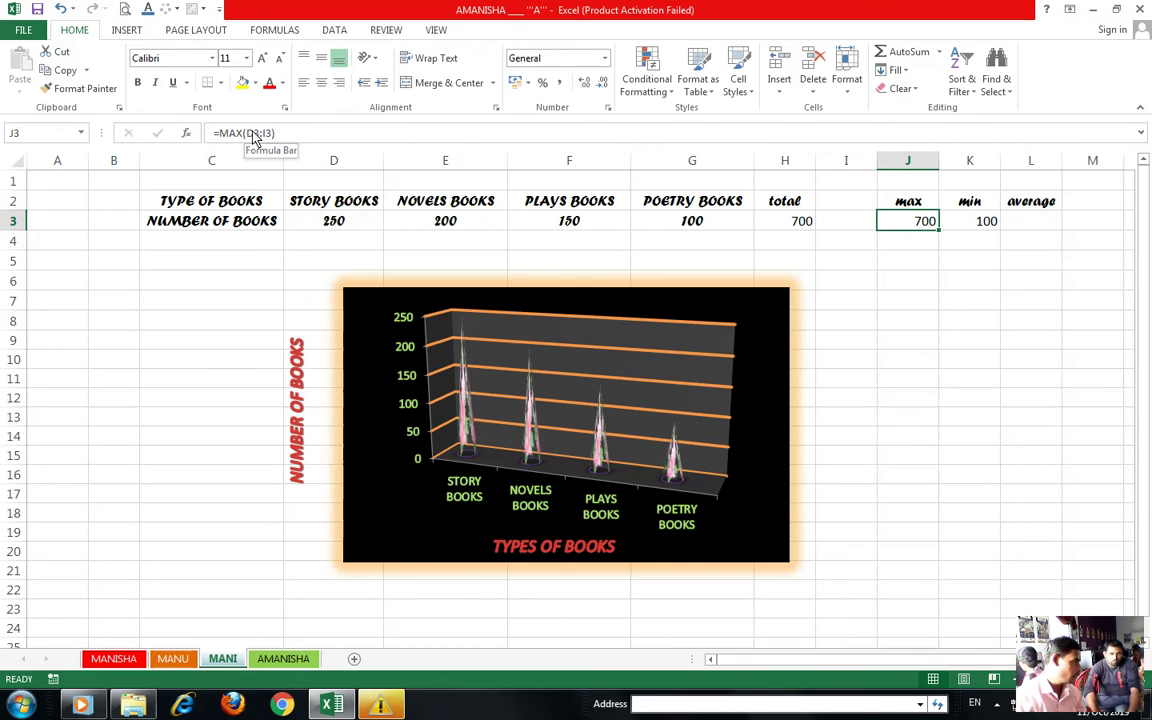
pyautogui.click(977, 224)
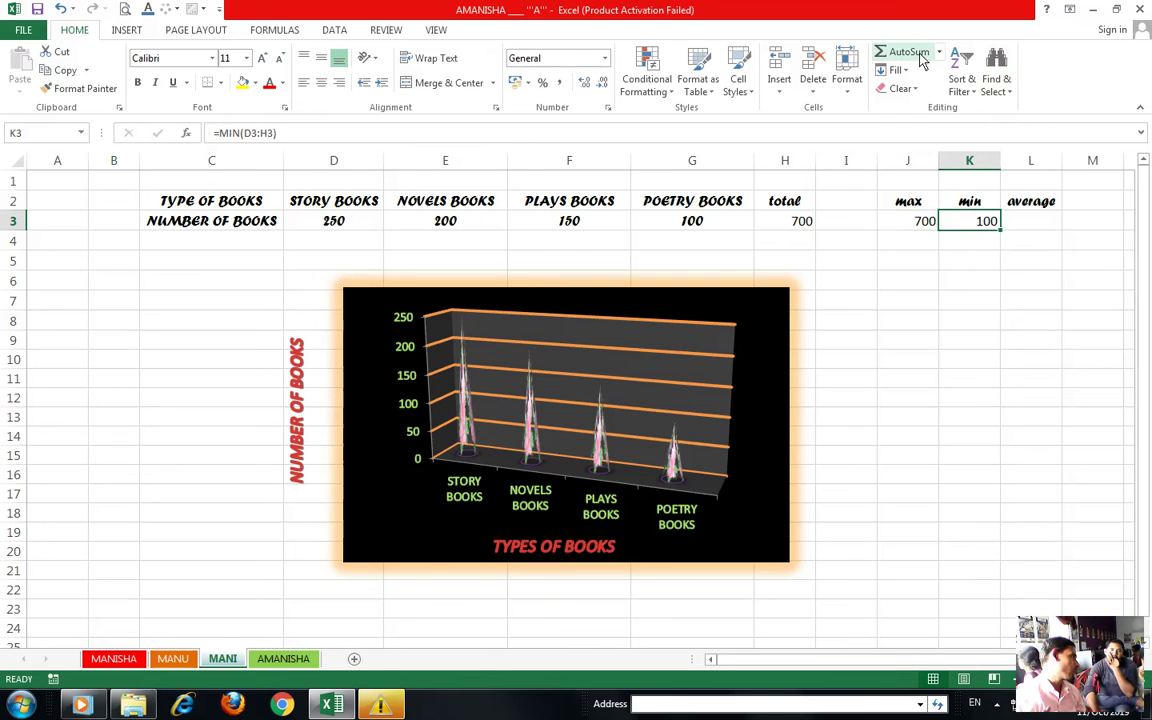
pyautogui.click(968, 378)
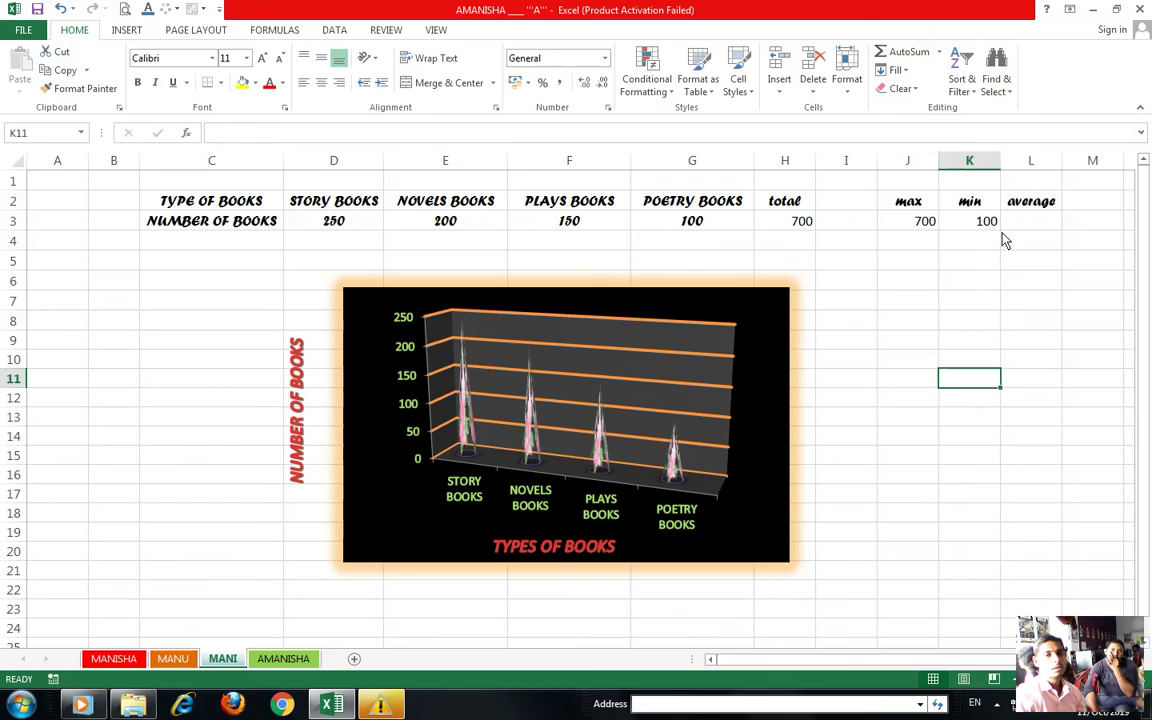
pyautogui.click(1030, 222)
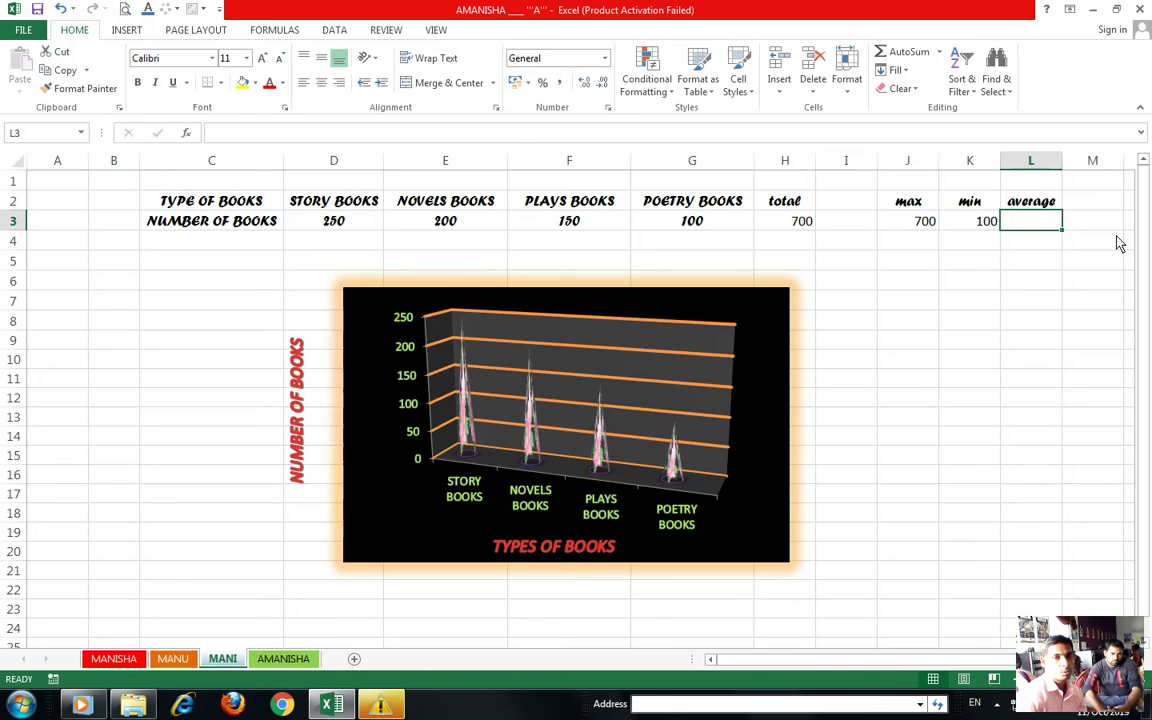
# Enter =AVERAGE(D3:G3) in L3 with AutoSum Average, showing 175.
pyautogui.click(938, 53)
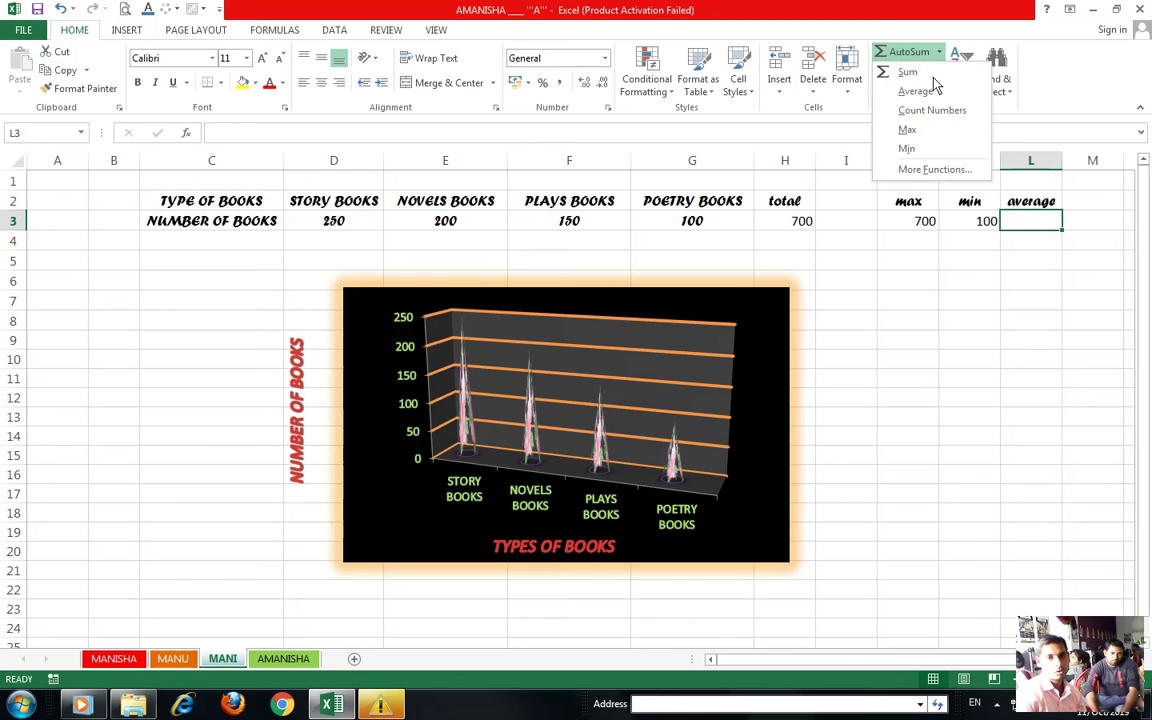
pyautogui.click(915, 91)
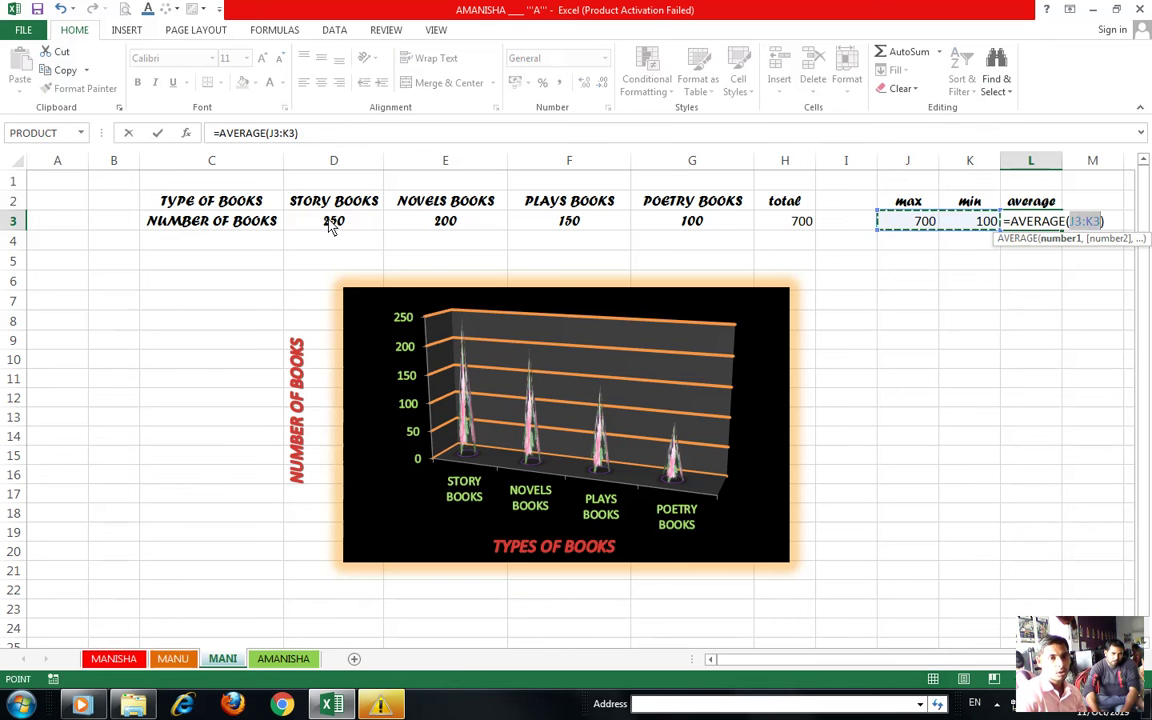
pyautogui.moveTo(330, 222); pyautogui.dragTo(700, 222)
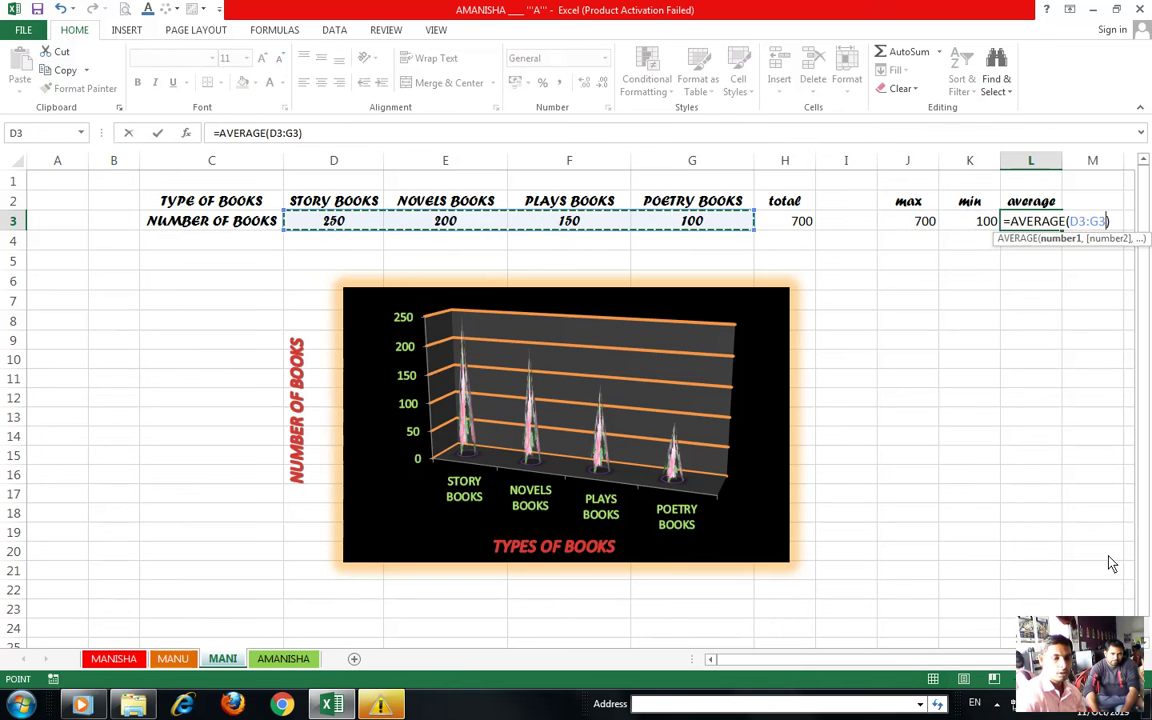
pyautogui.press('Return')
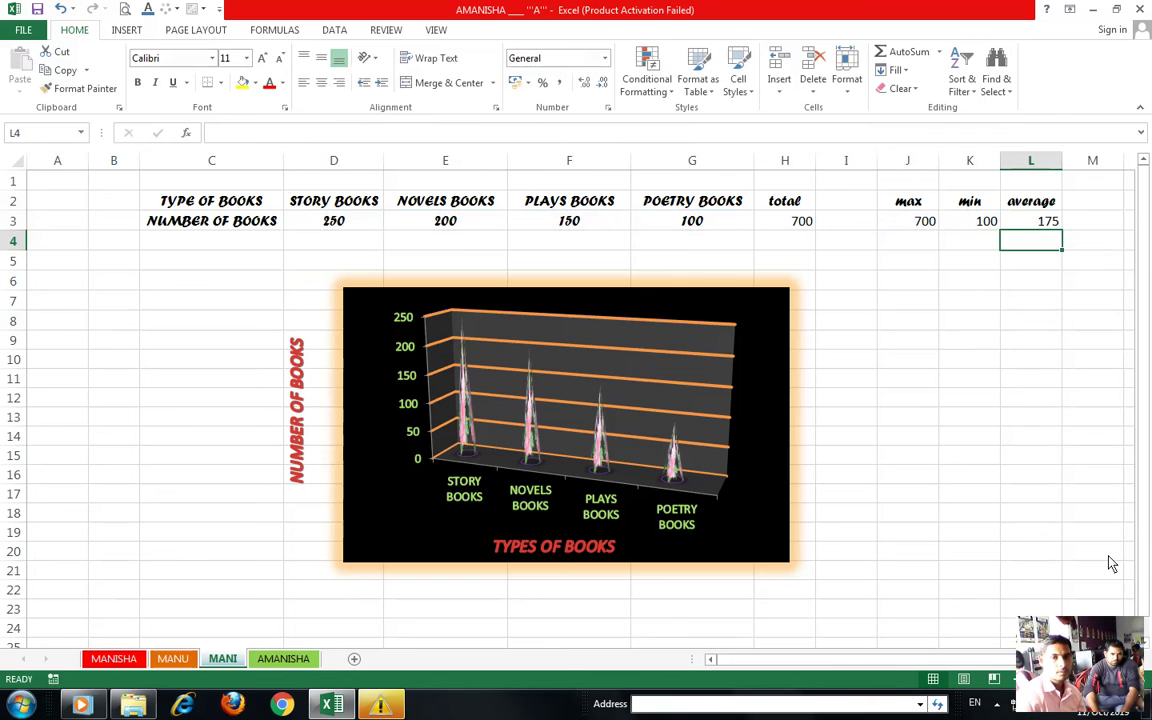
pyautogui.click(1041, 223)
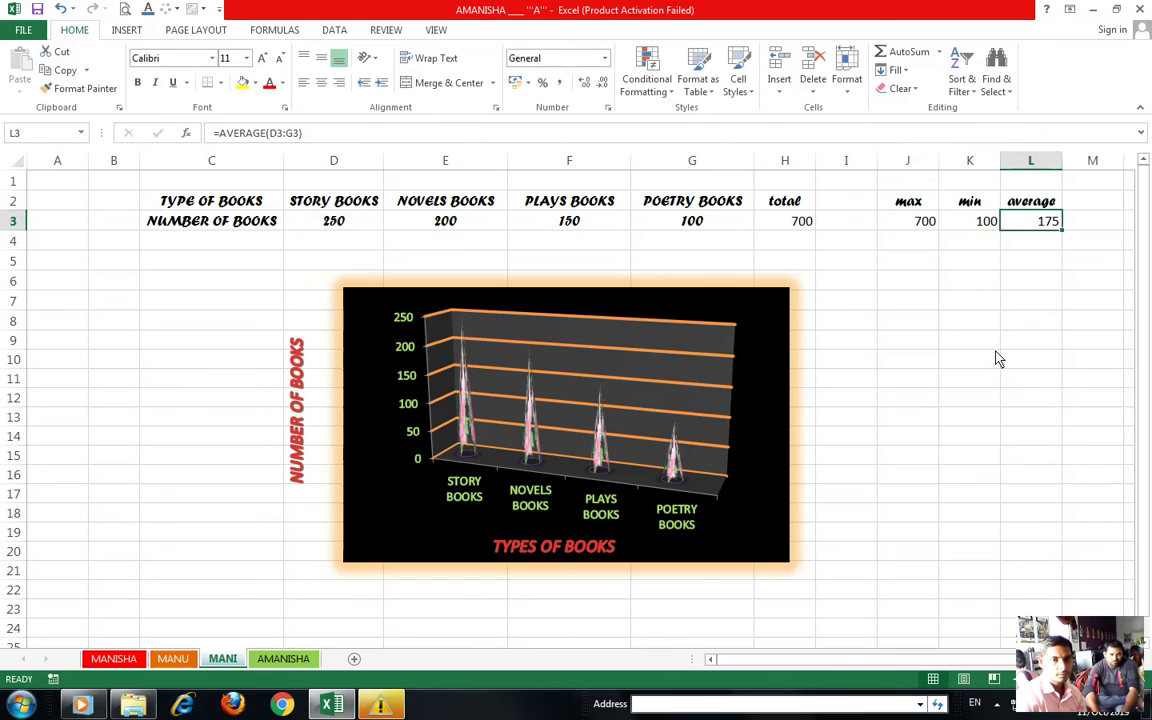
# Inspect the row 3 formulas in J3 and L3 and move to empty cell M2.
pyautogui.click(1020, 304)
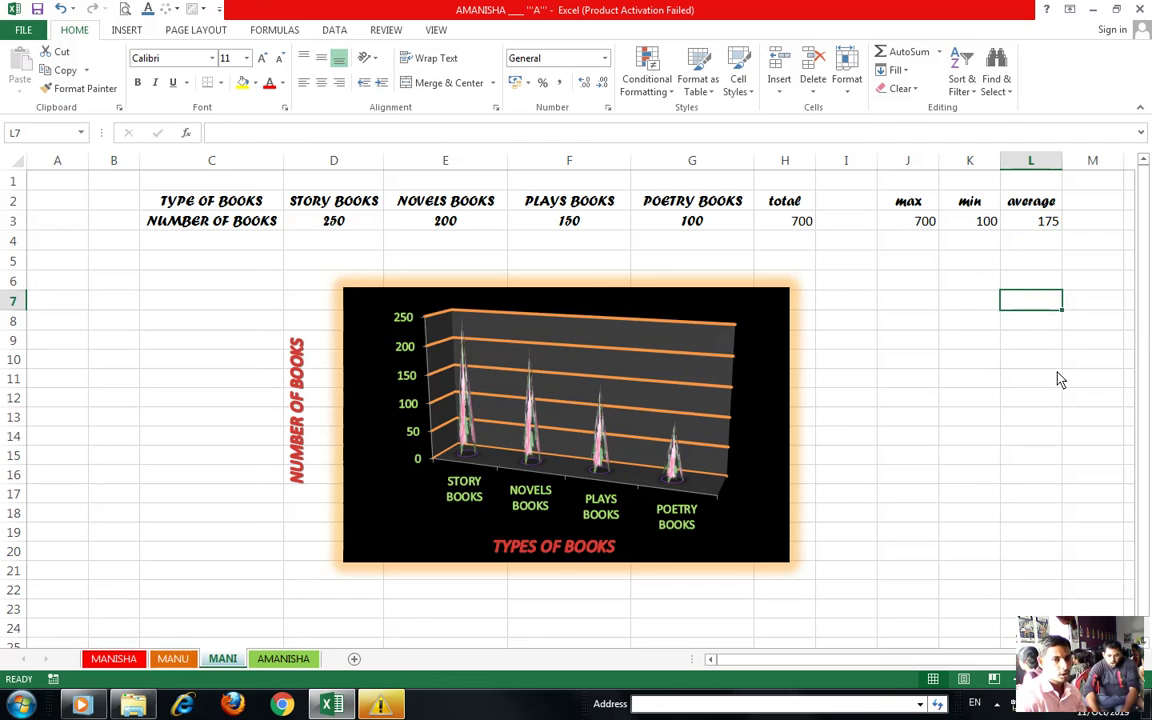
pyautogui.click(930, 341)
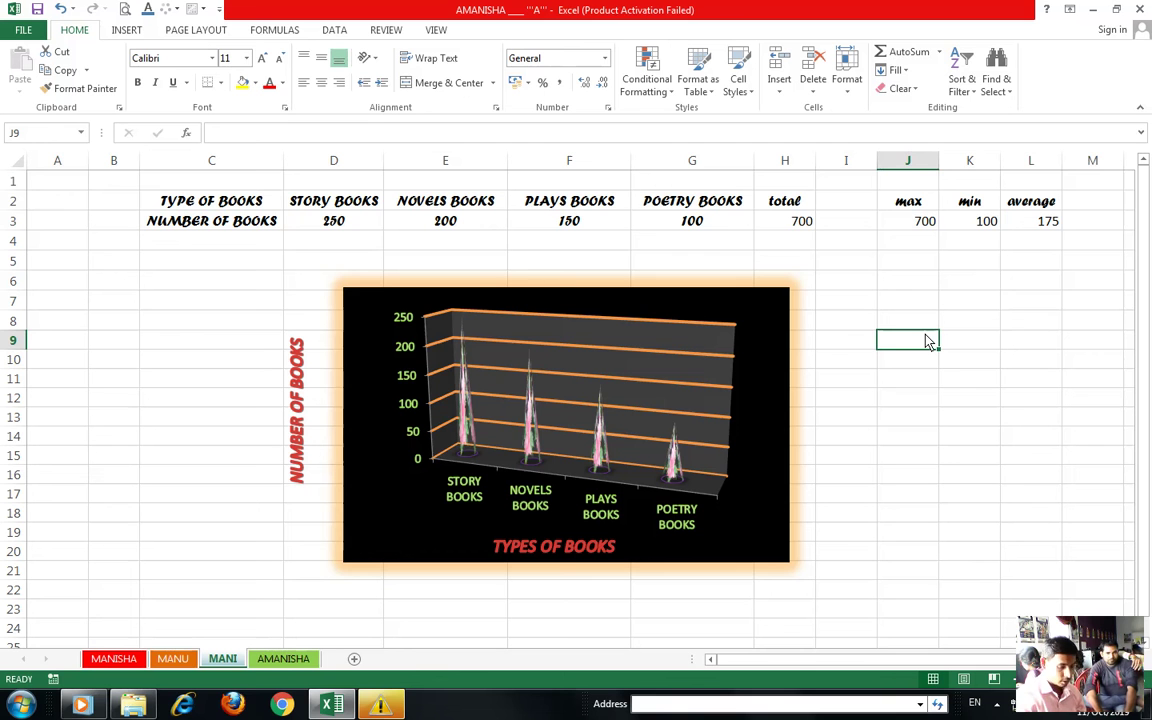
pyautogui.click(1095, 205)
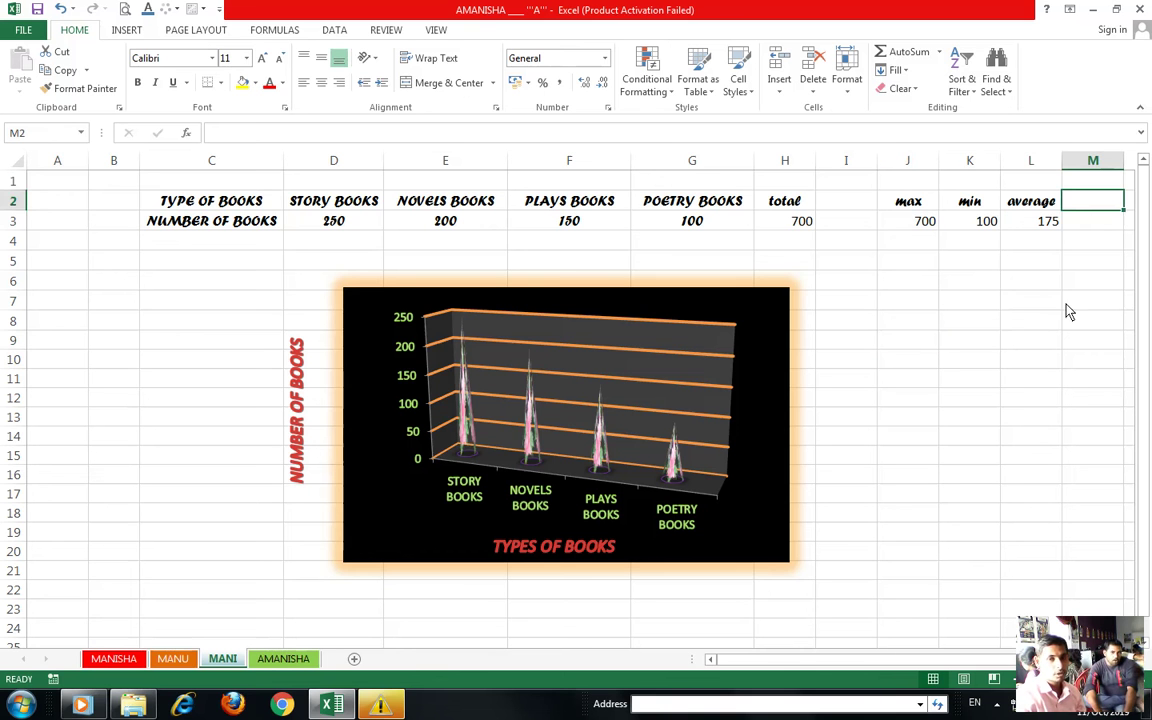
pyautogui.click(1093, 225)
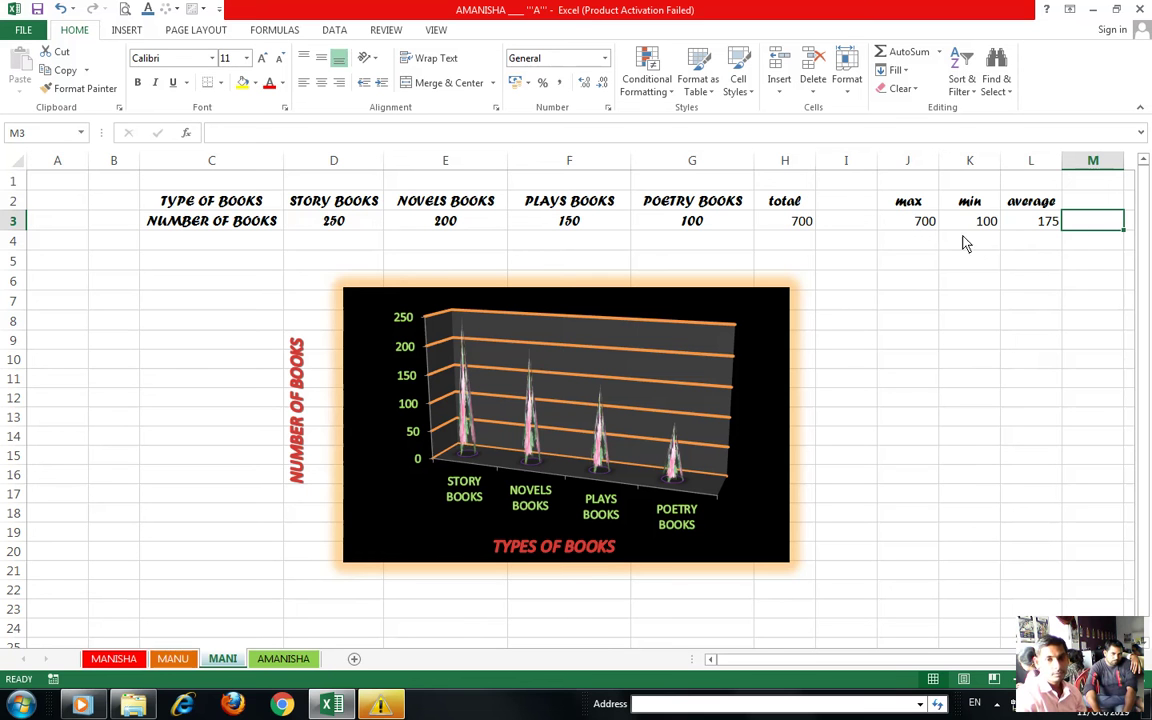
pyautogui.click(910, 207)
pyautogui.press('Right')
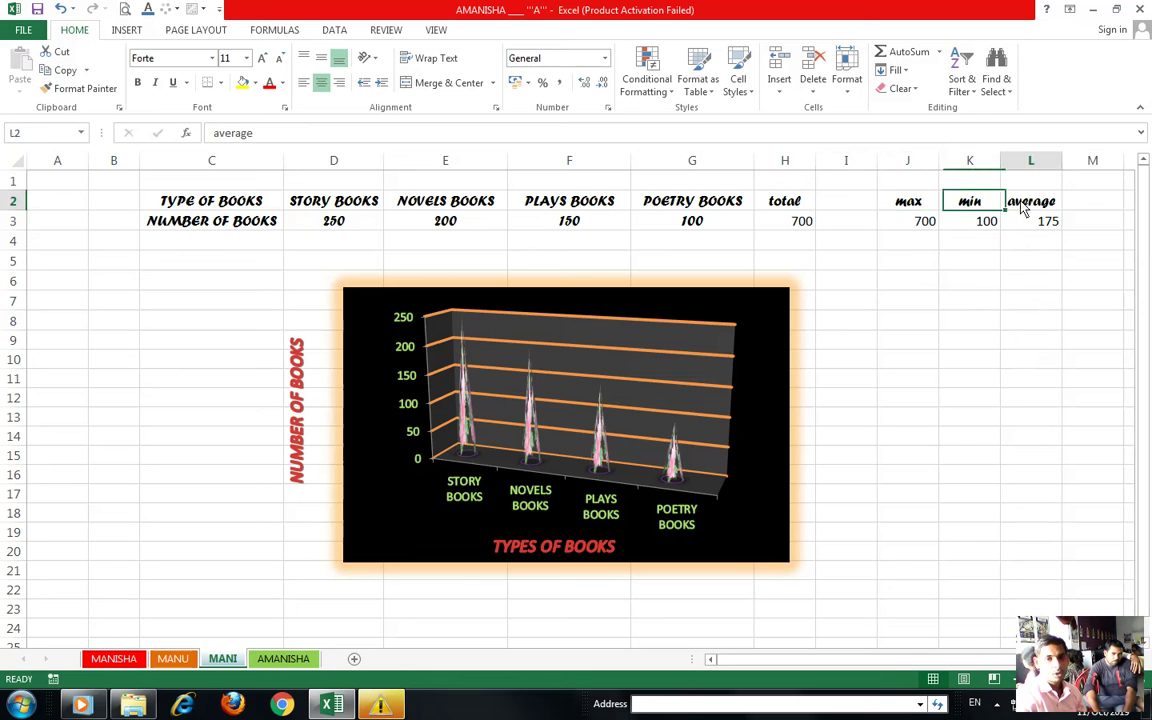
pyautogui.press('Right')
pyautogui.press('Right')
pyautogui.click(1040, 222)
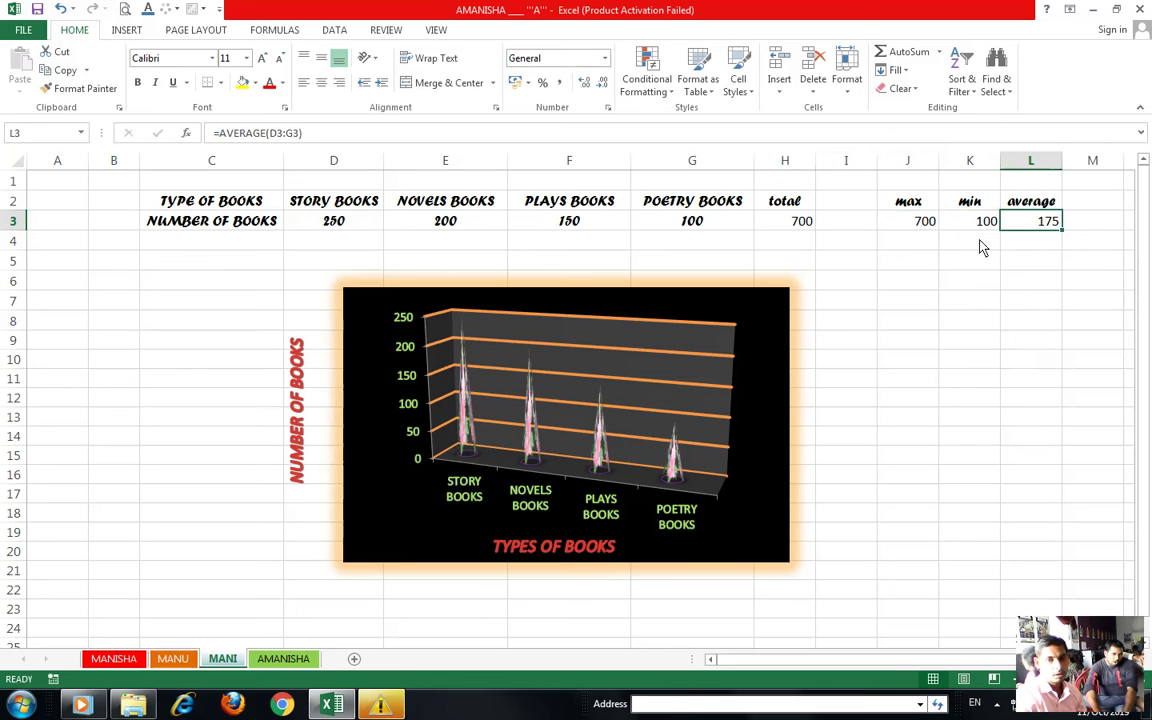
pyautogui.click(913, 225)
pyautogui.click(1044, 231)
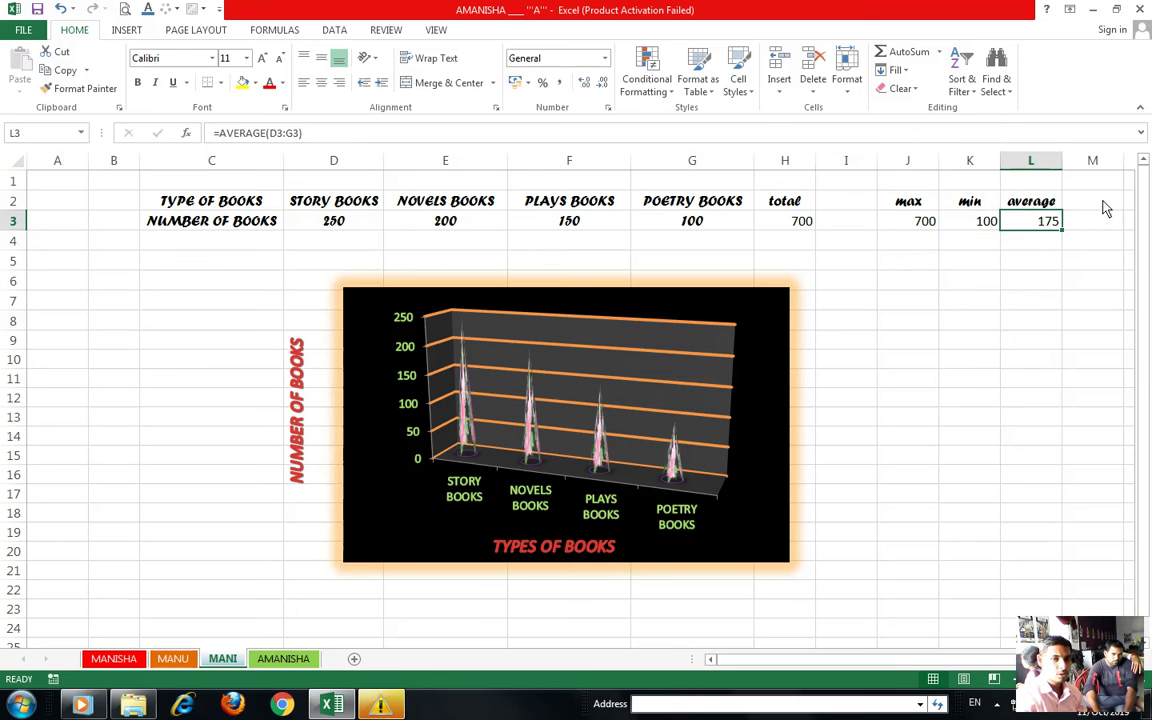
pyautogui.click(1099, 205)
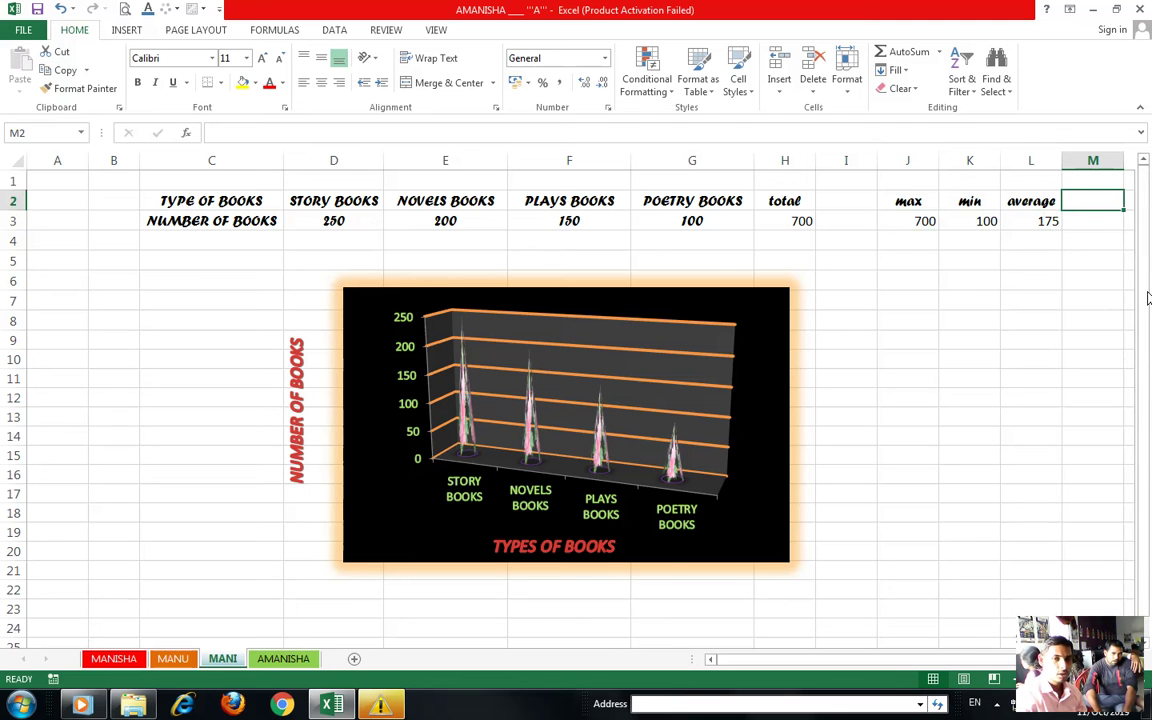
# Enter =J3-L3 in M3 so it shows the max minus the average, 525.
pyautogui.click(1082, 228)
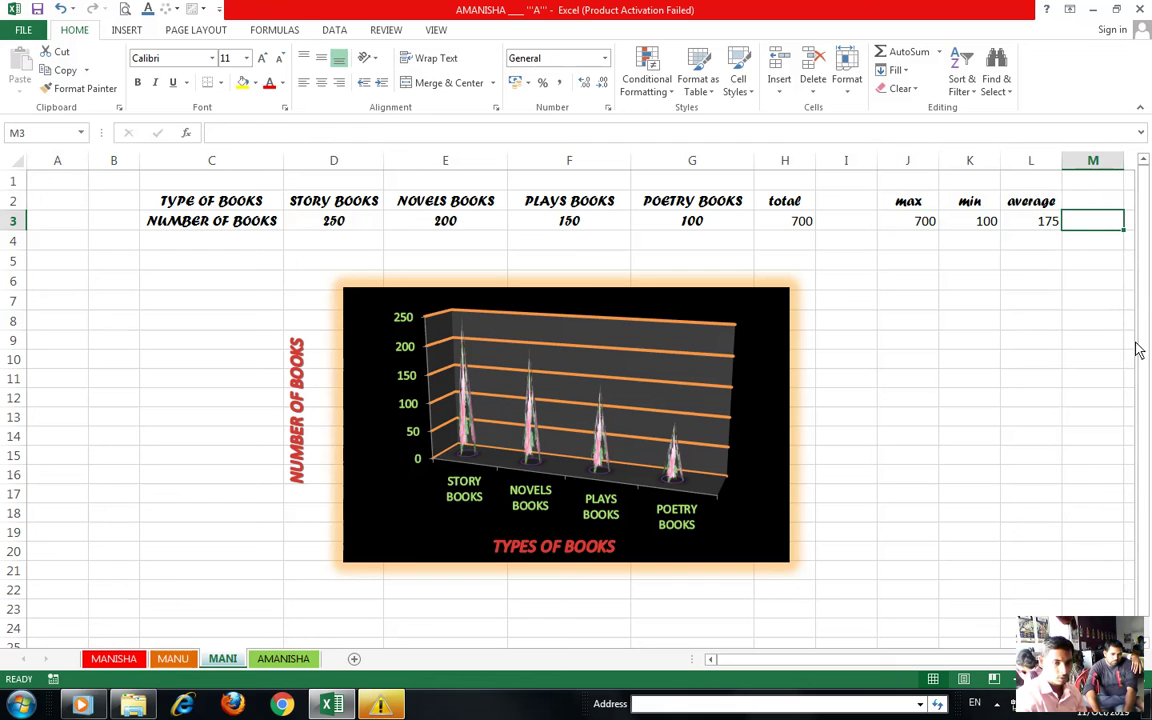
pyautogui.write('=')
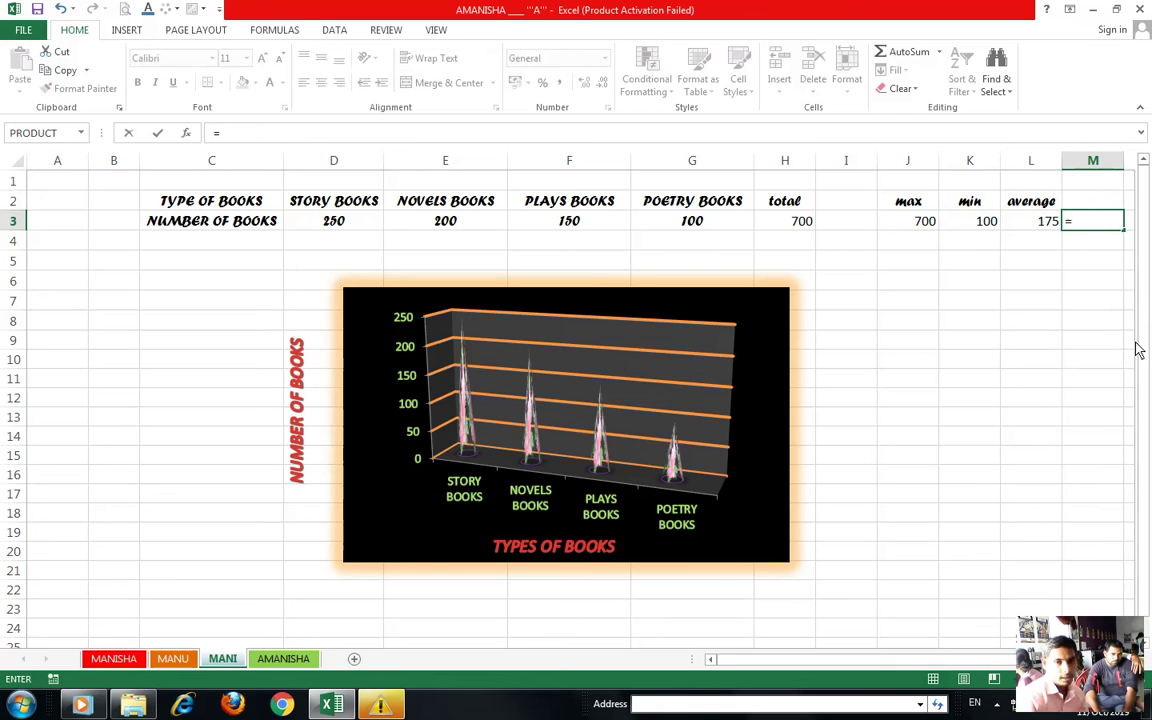
pyautogui.click(922, 222)
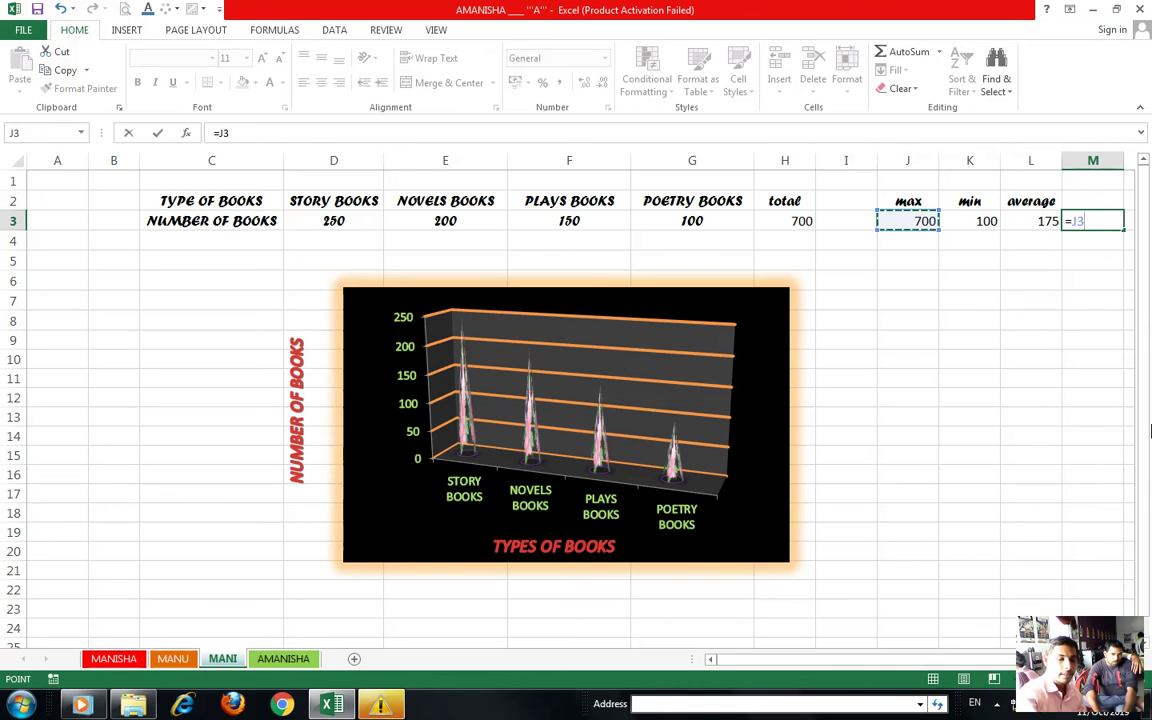
pyautogui.write('-')
pyautogui.click(1020, 220)
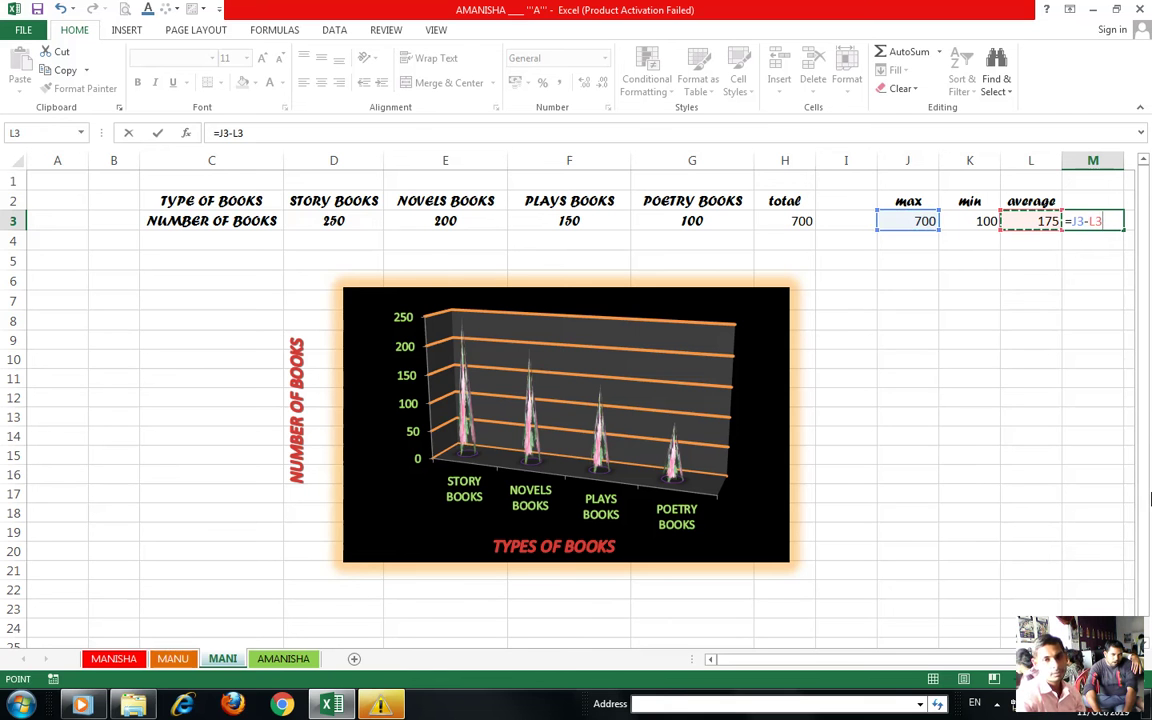
pyautogui.press('Return')
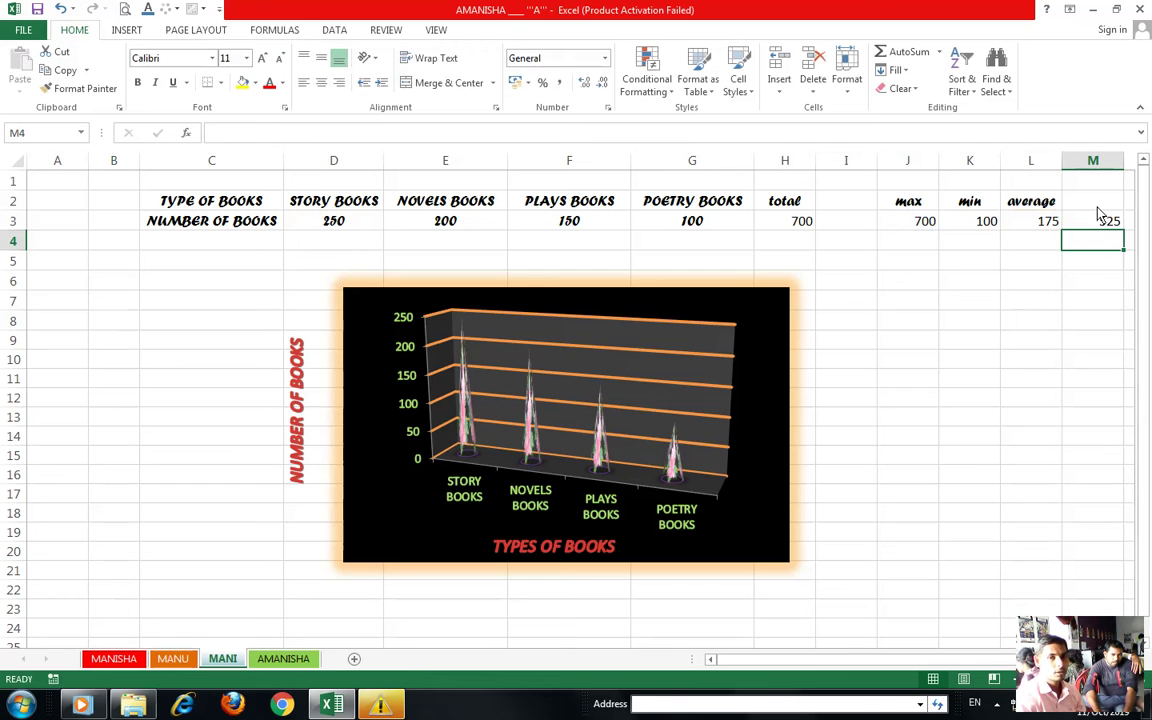
pyautogui.press('Up')
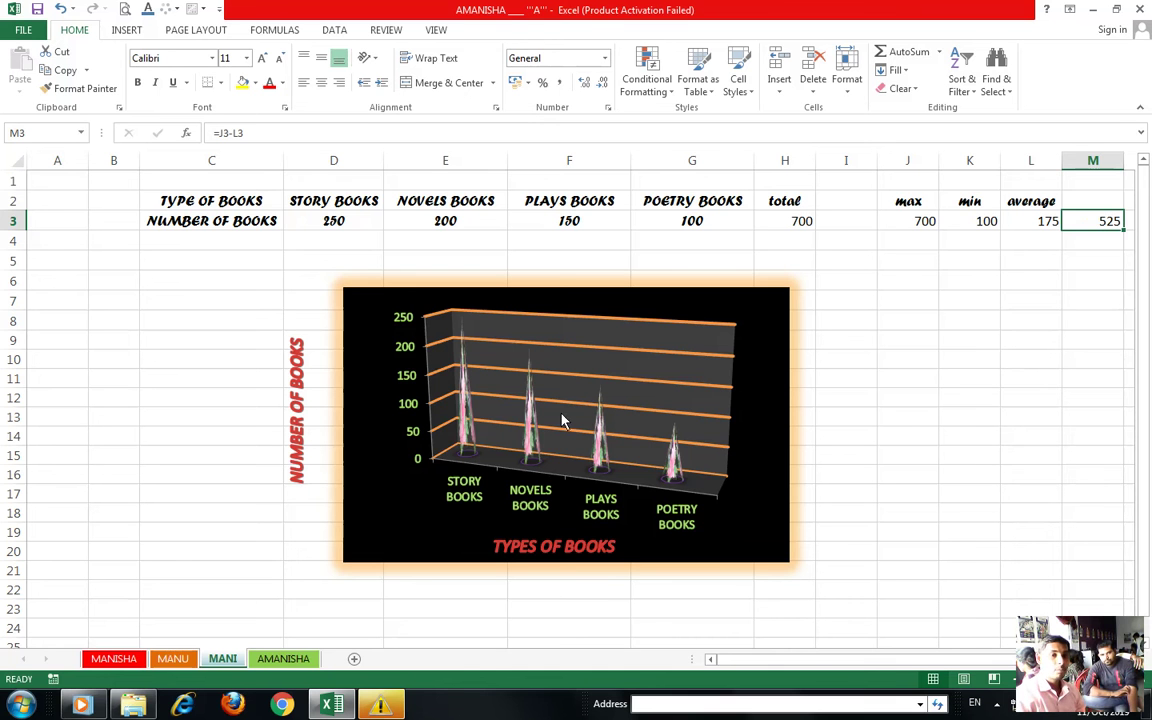
pyautogui.moveTo(209, 207); pyautogui.dragTo(1069, 222)
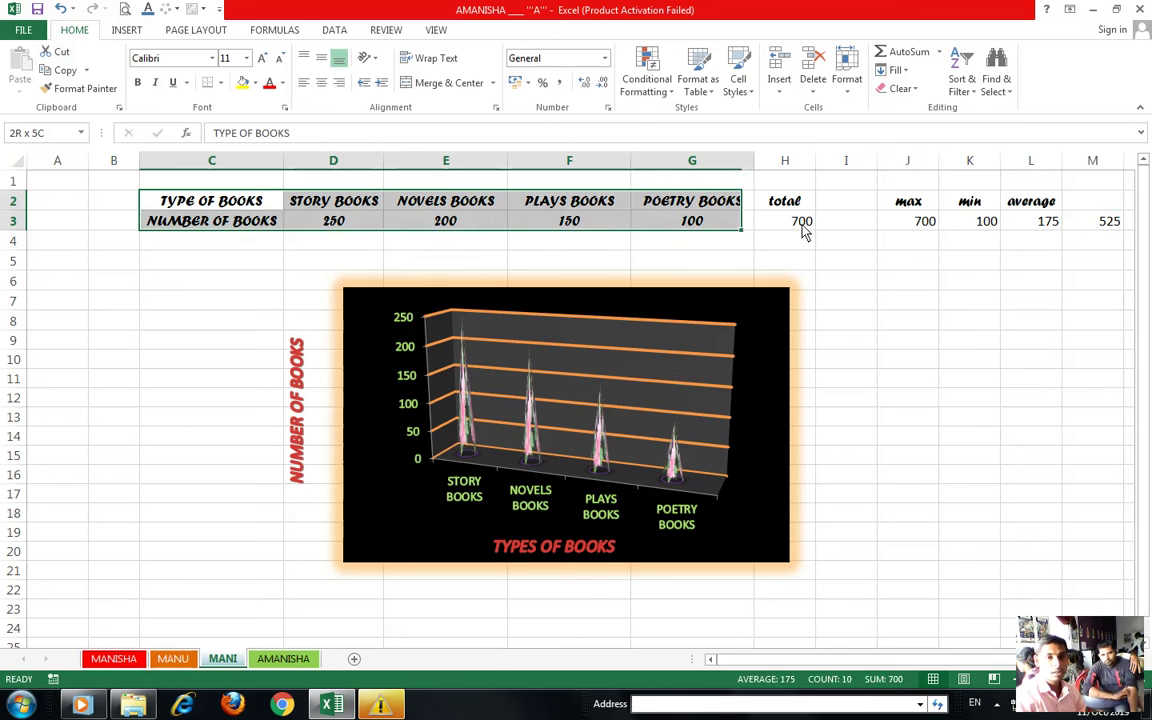
pyautogui.click(903, 90)
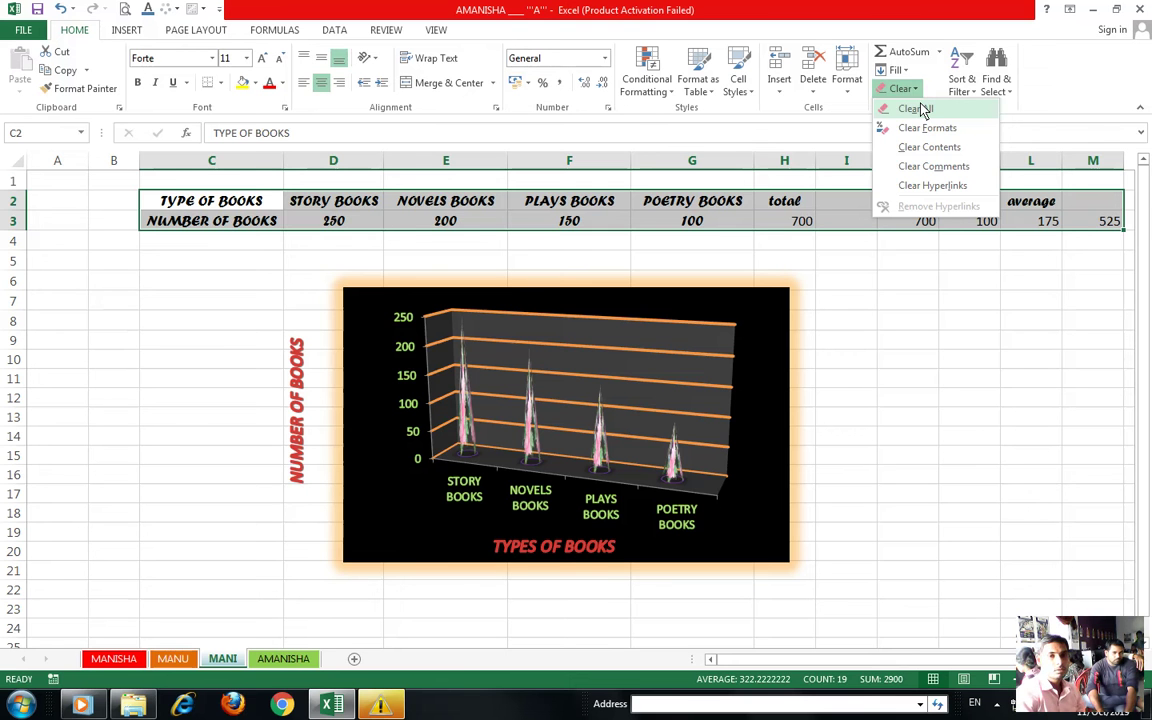
pyautogui.click(930, 110)
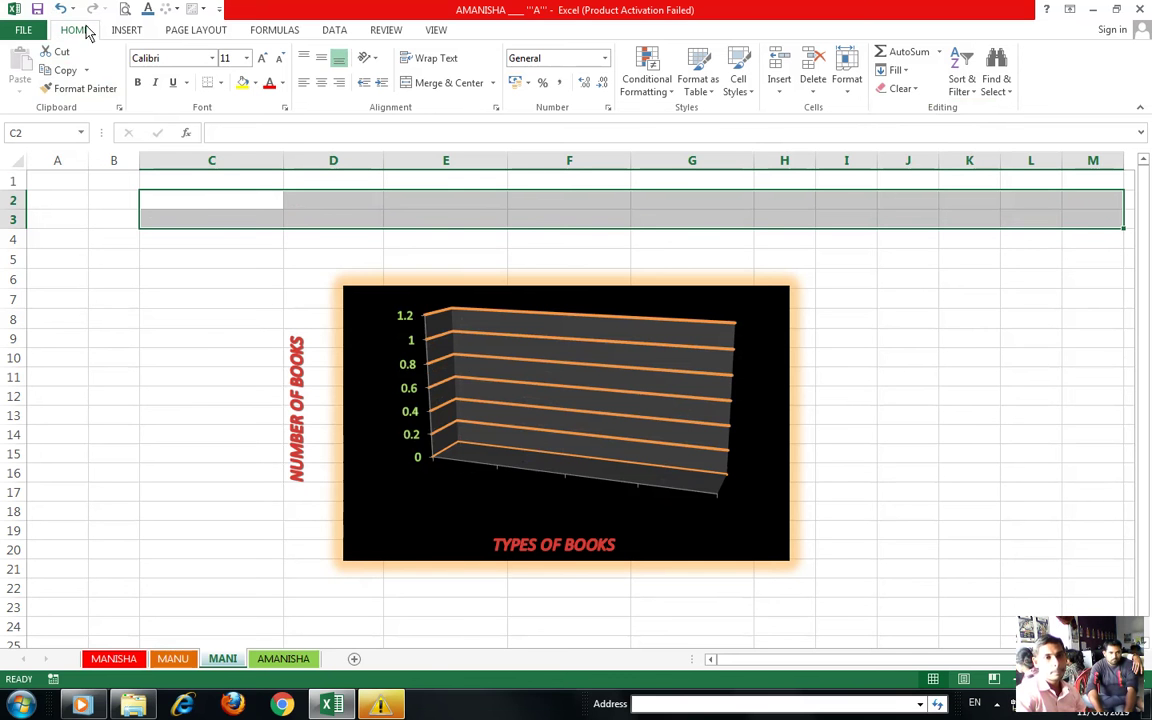
pyautogui.click(60, 10)
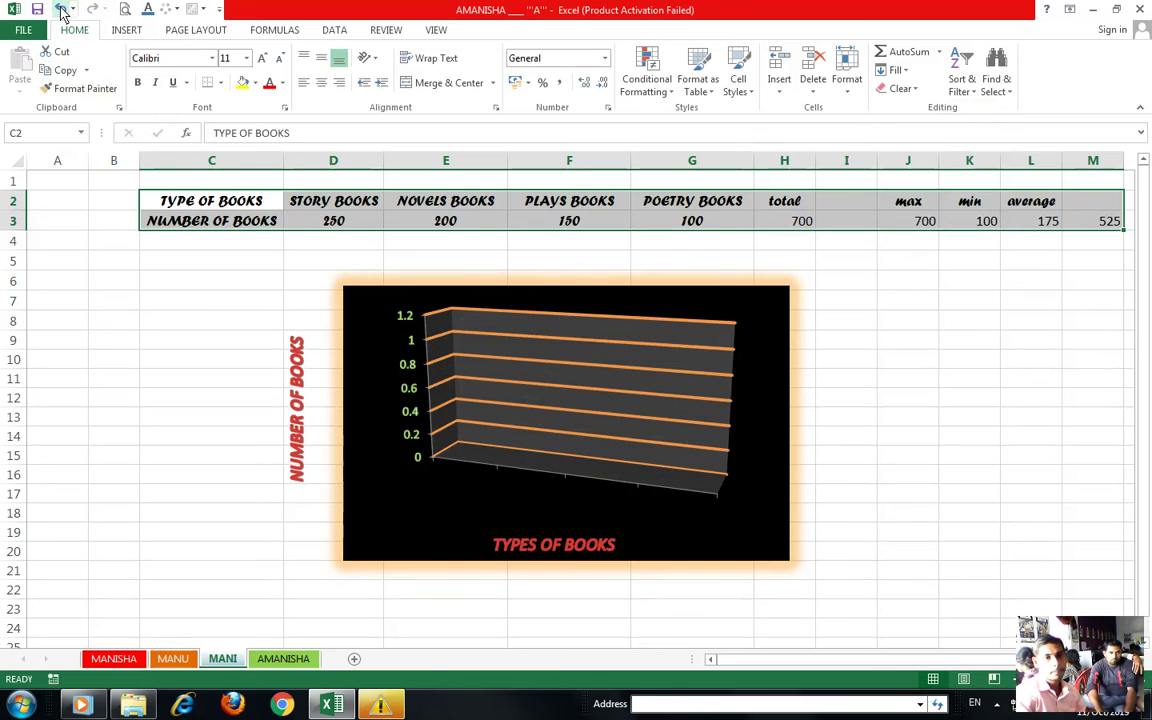
pyautogui.click(903, 88)
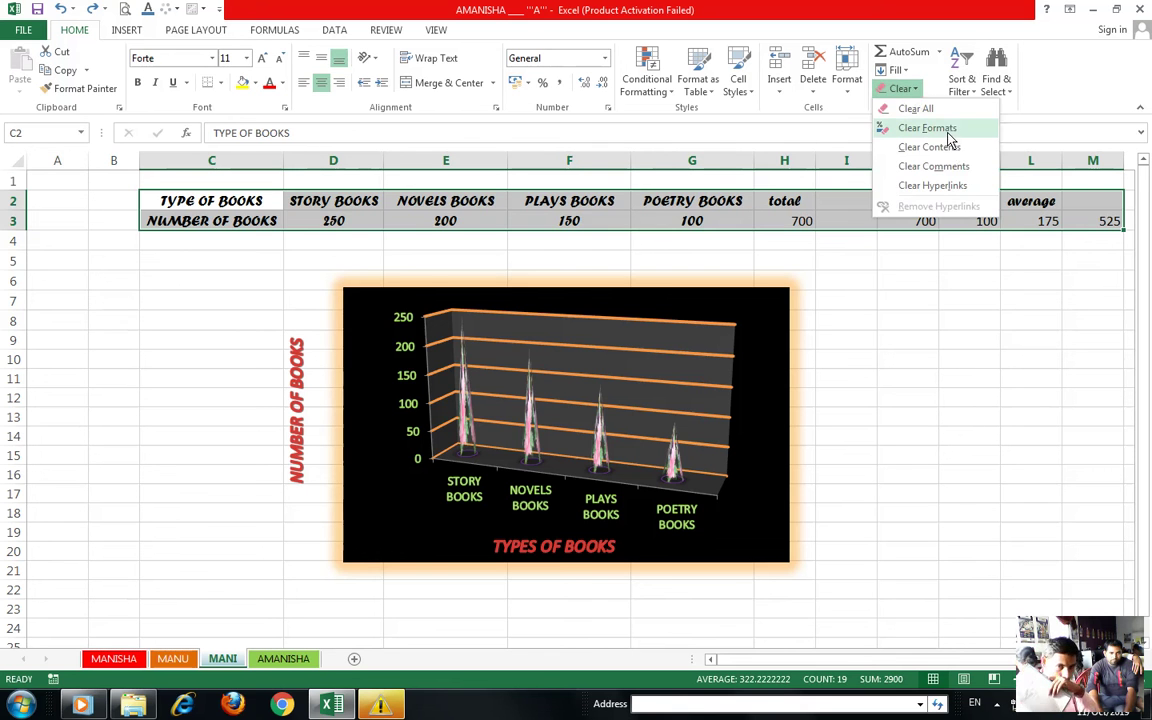
pyautogui.click(928, 128)
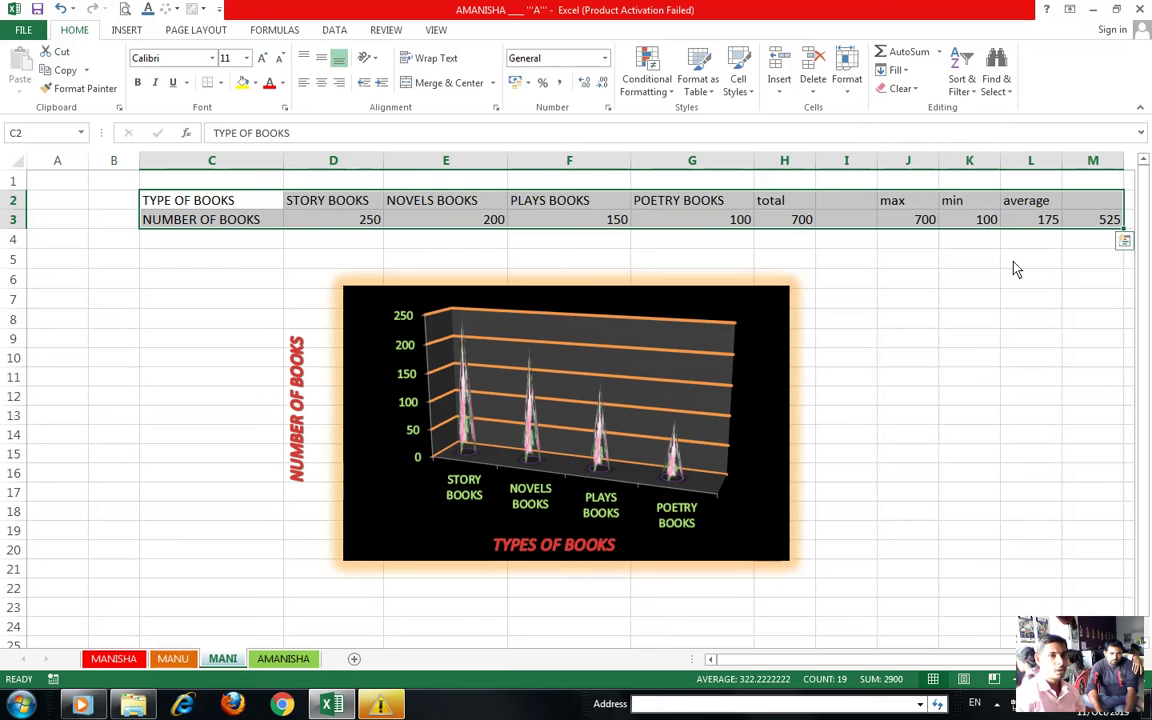
pyautogui.click(912, 90)
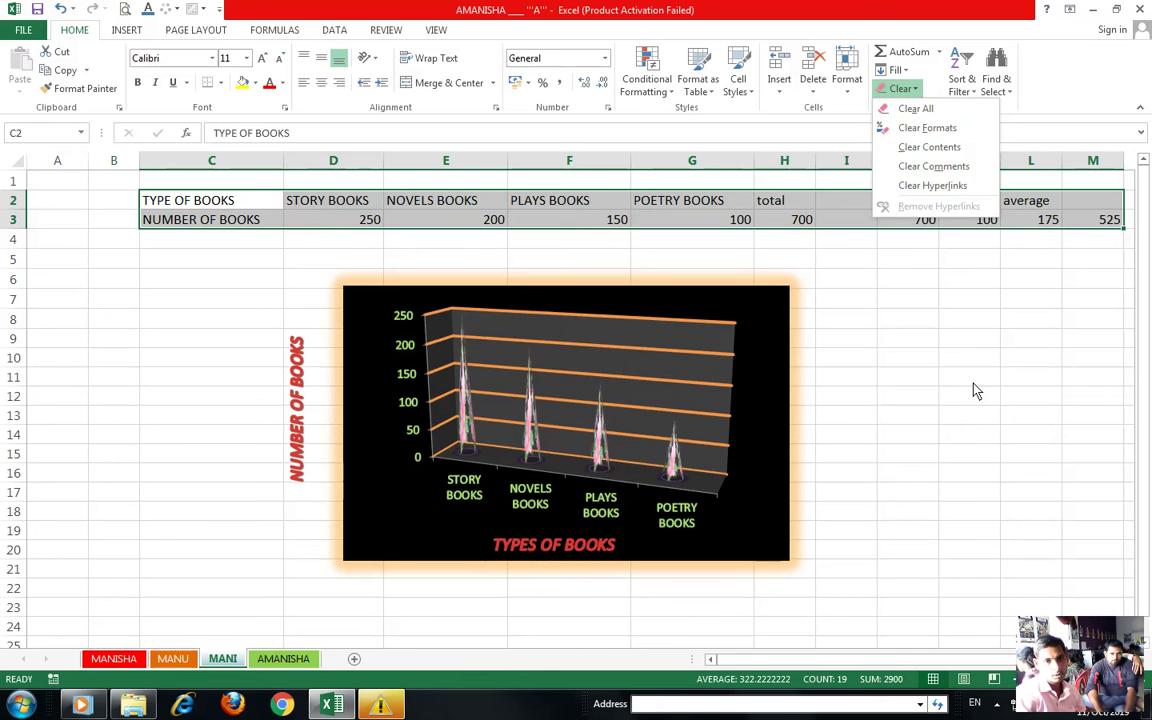
pyautogui.press('Escape')
pyautogui.click(60, 9)
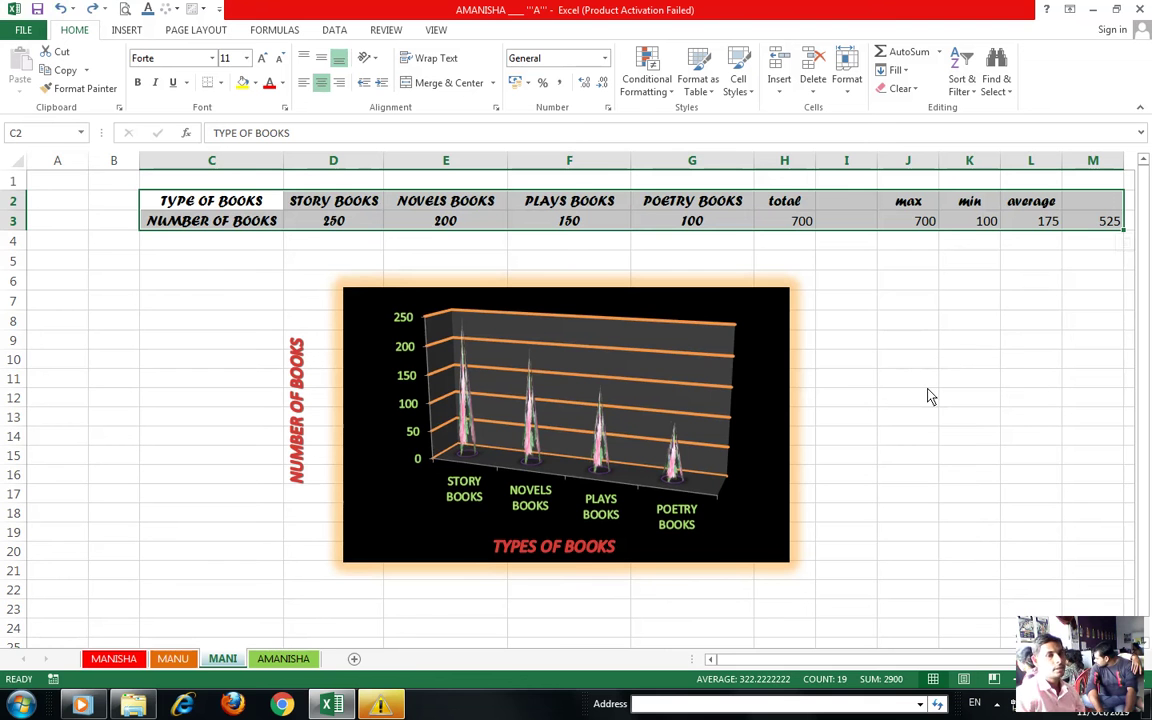
pyautogui.click(1139, 9)
# Close the current workbook unsaved and open the JCUSDHFIDU INTRESR workbook.
pyautogui.click(585, 371)
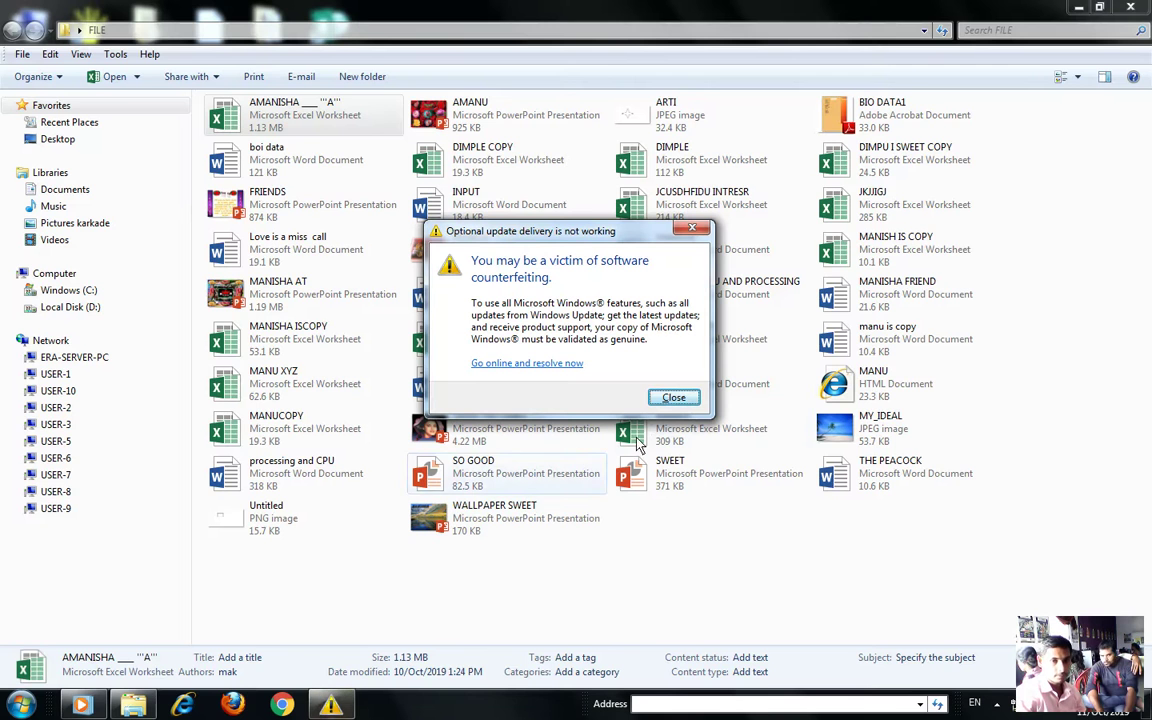
pyautogui.click(672, 393)
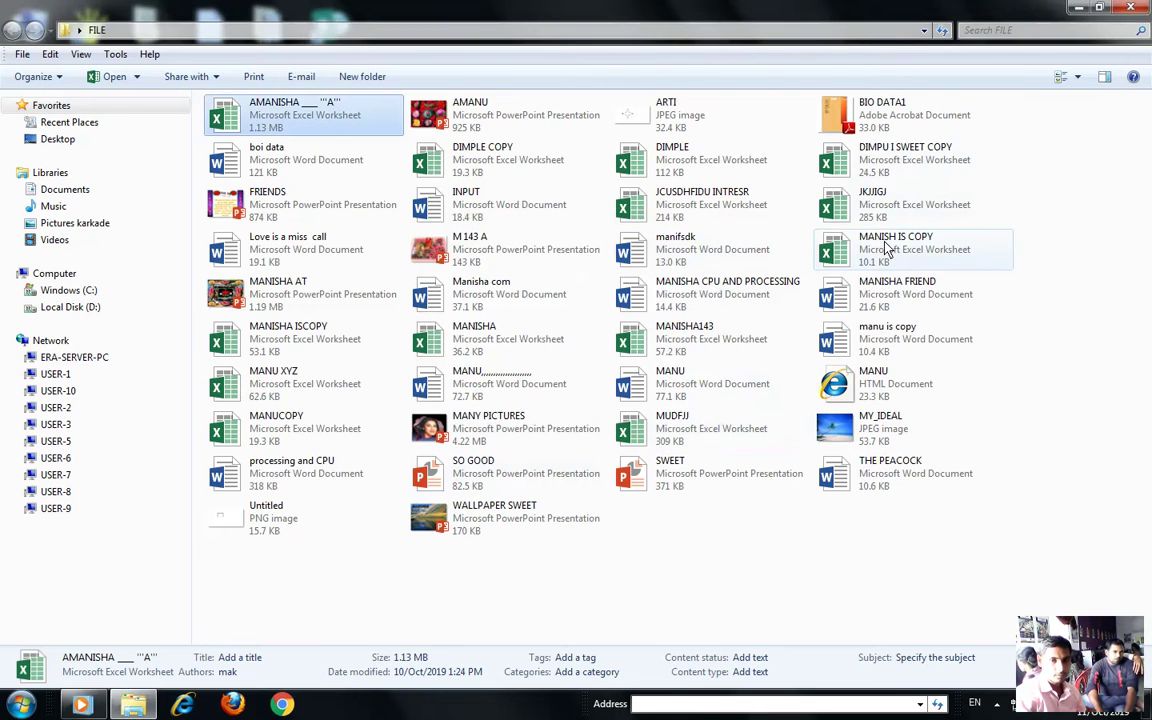
pyautogui.doubleClick(700, 205)
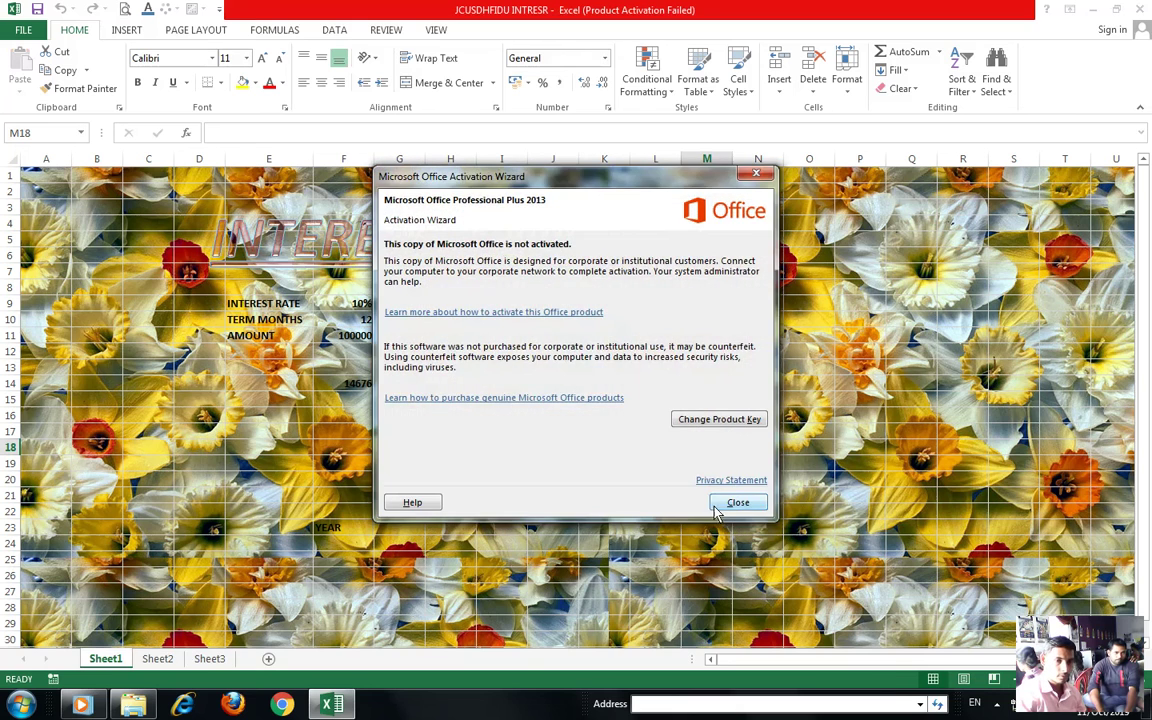
pyautogui.click(737, 502)
# Delete the flower background from Sheet1 using Page Layout's Delete Background.
pyautogui.click(160, 660)
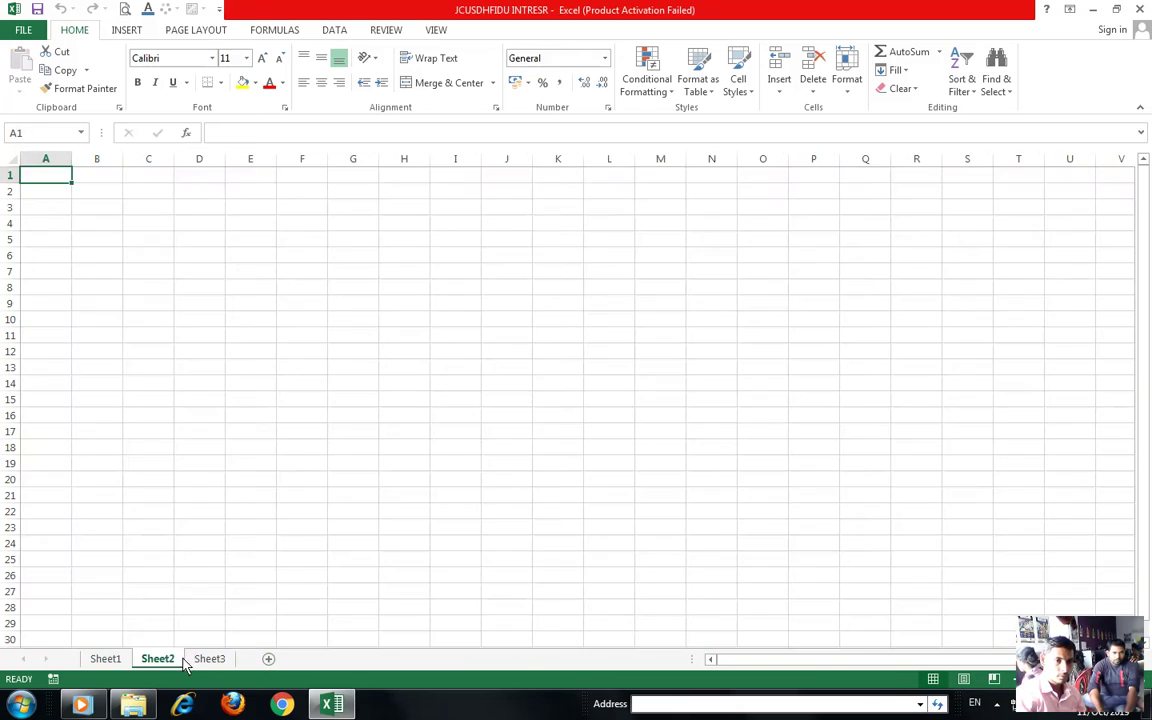
pyautogui.click(210, 658)
pyautogui.click(105, 658)
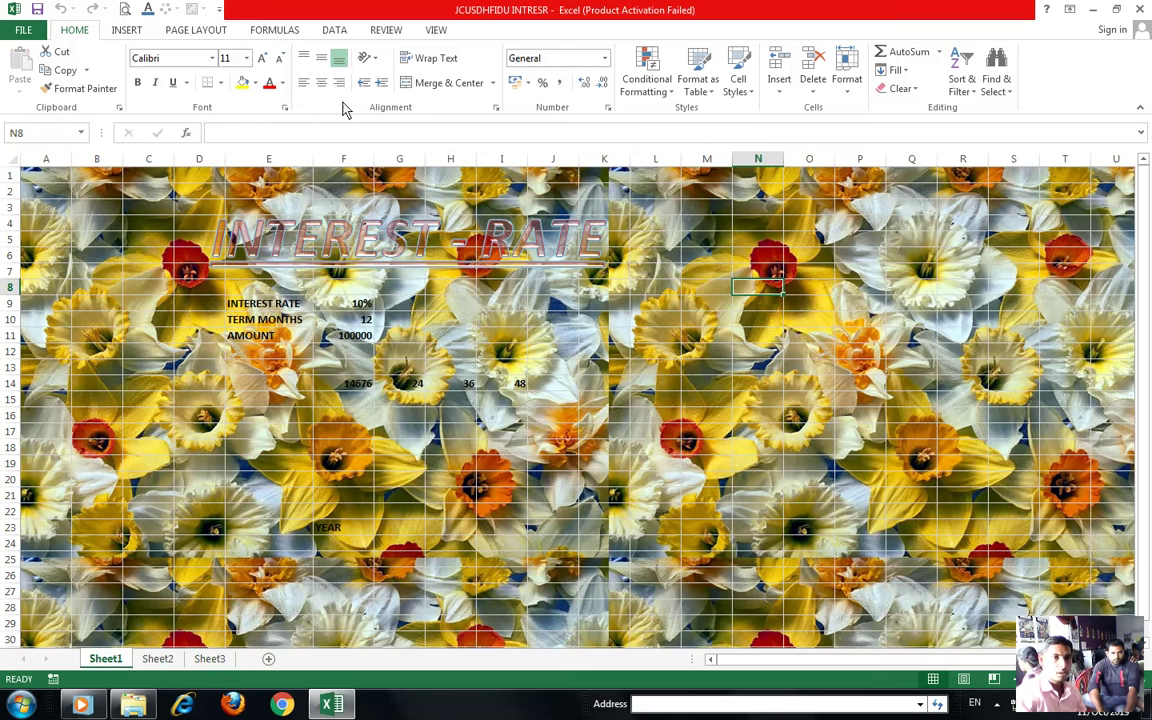
pyautogui.click(195, 30)
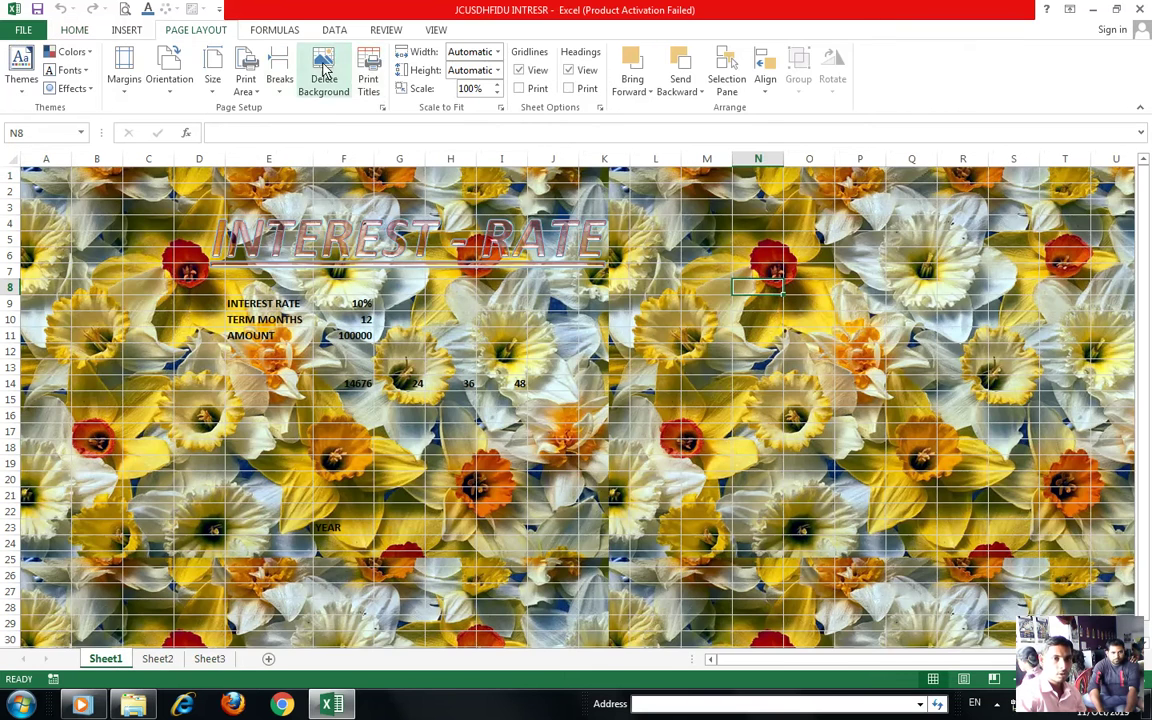
pyautogui.click(324, 72)
pyautogui.click(598, 512)
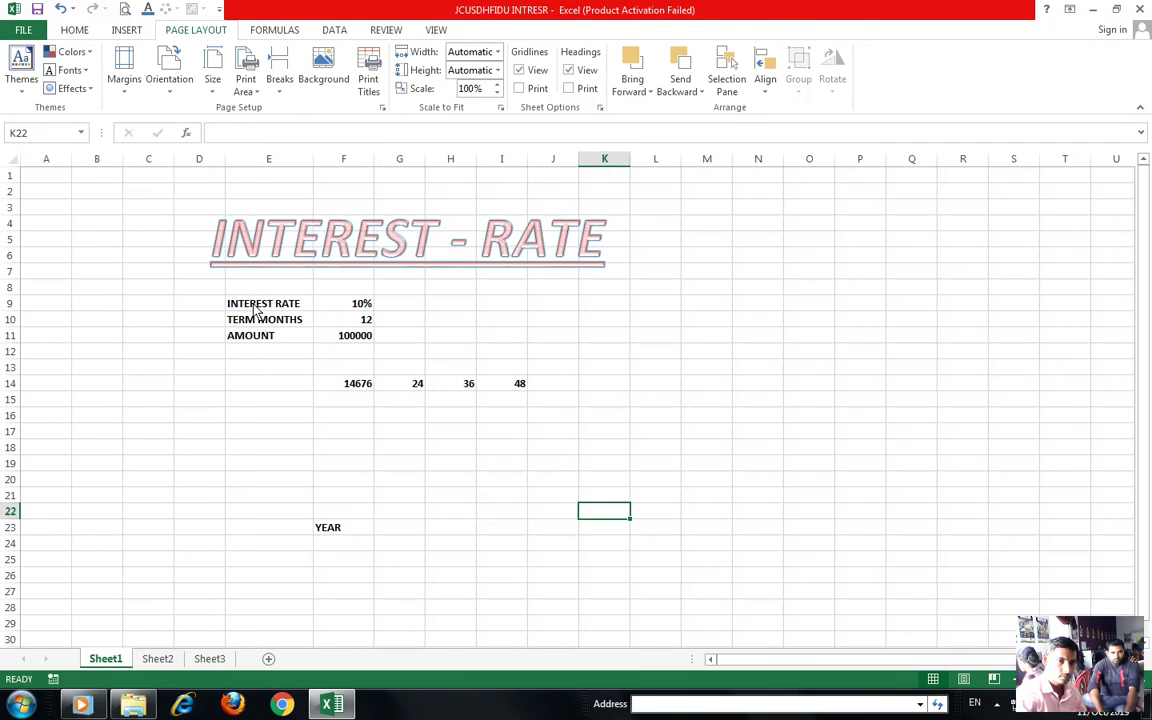
# Exit Excel without saving the workbook.
pyautogui.moveTo(253, 310); pyautogui.dragTo(250, 338)
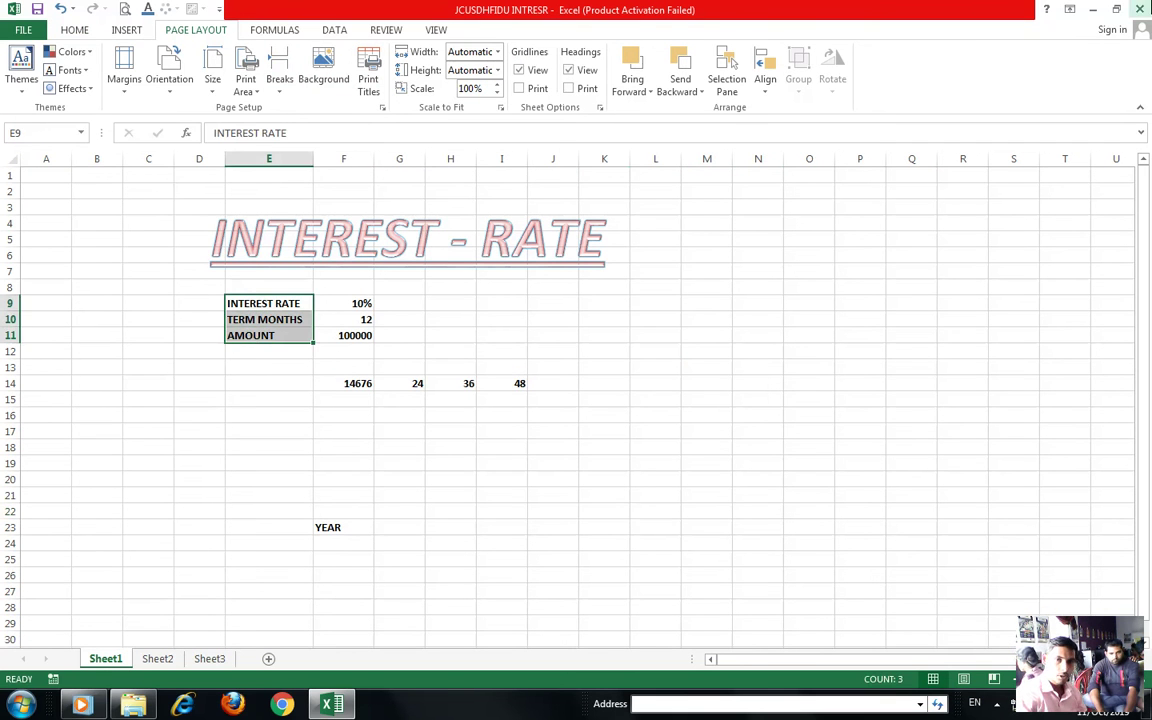
pyautogui.hotkey('alt', 'F4')
pyautogui.click(578, 370)
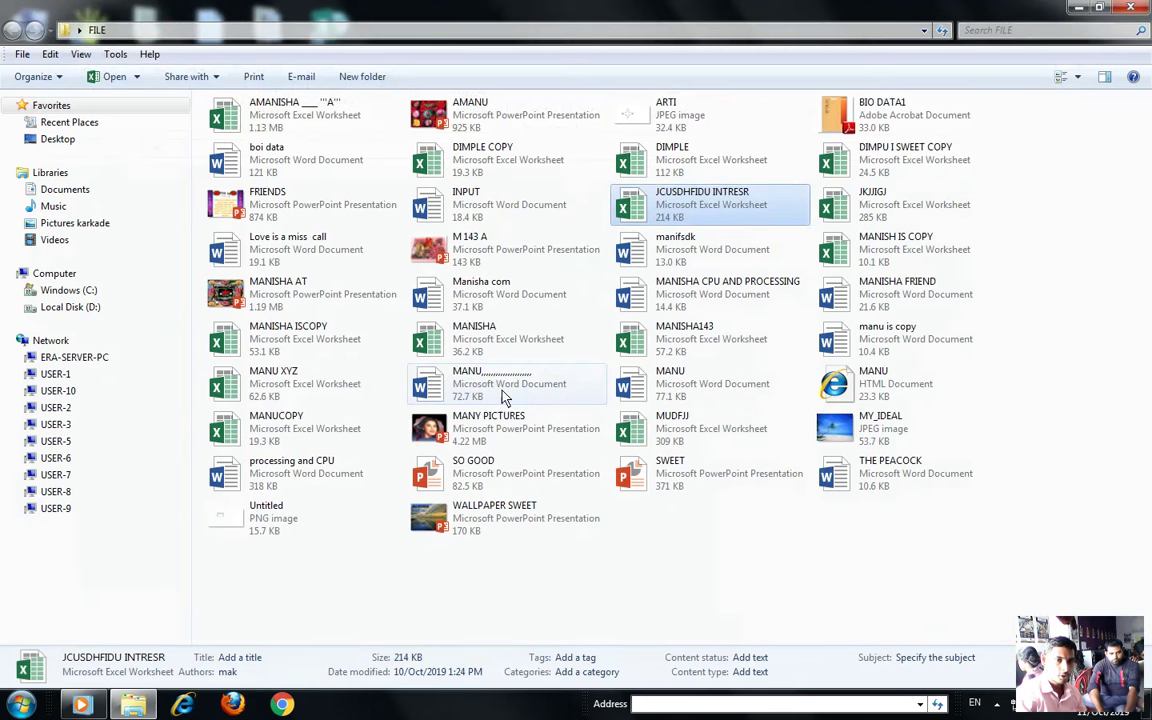
# Open the MANISHA workbook and select the seven employee names in C7:C13.
pyautogui.doubleClick(468, 345)
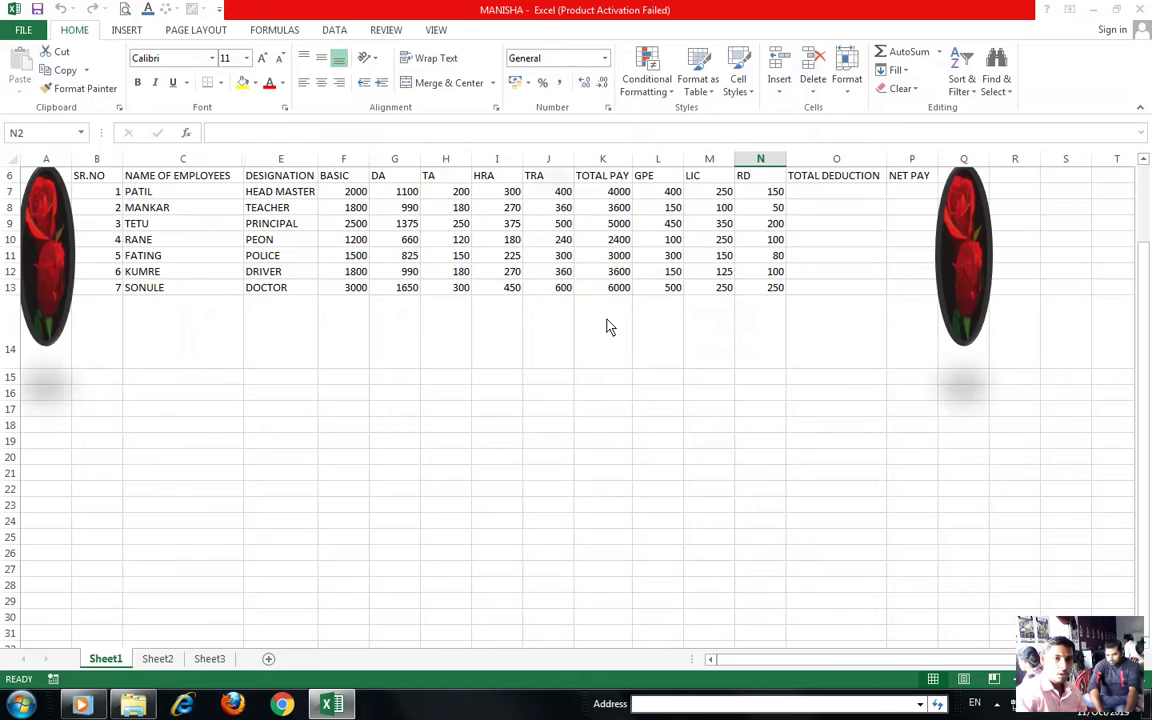
pyautogui.click(765, 177)
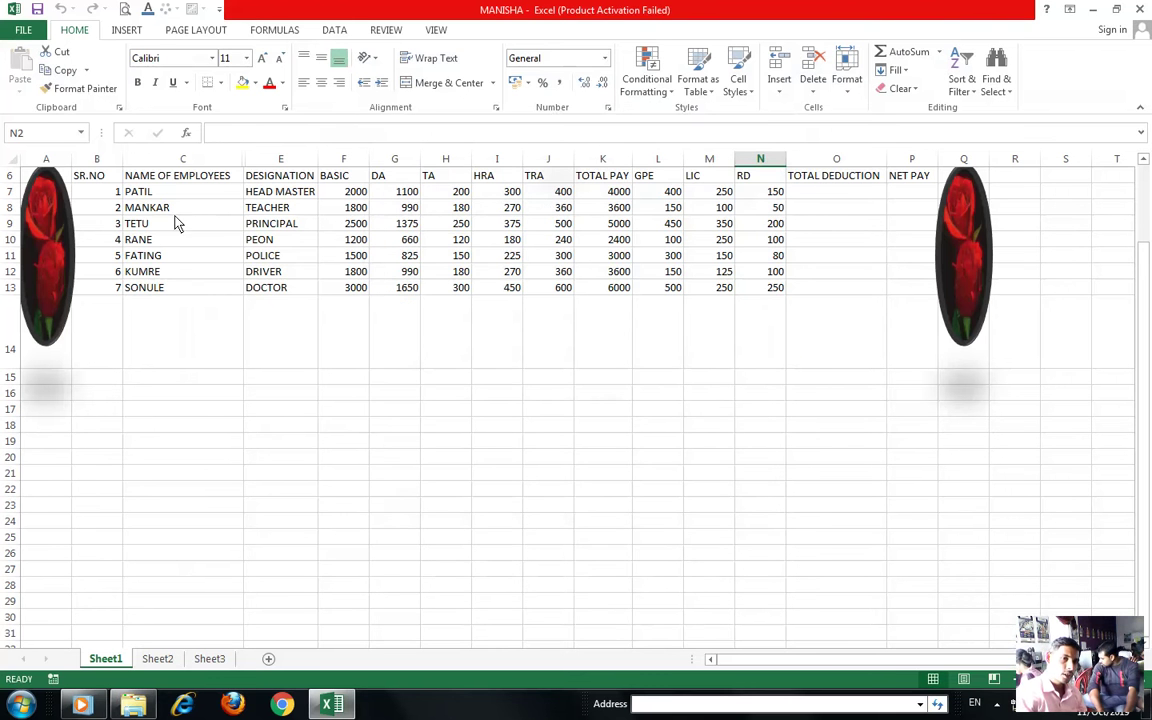
pyautogui.click(147, 194)
pyautogui.moveTo(147, 197); pyautogui.dragTo(150, 290)
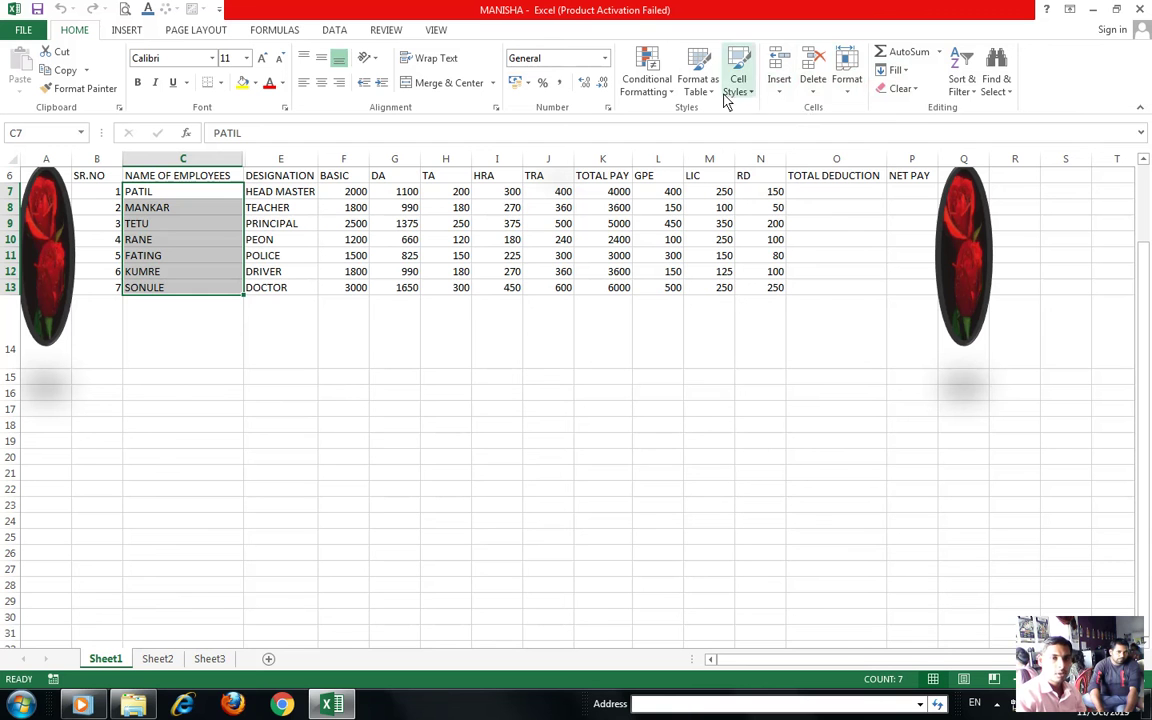
pyautogui.click(966, 88)
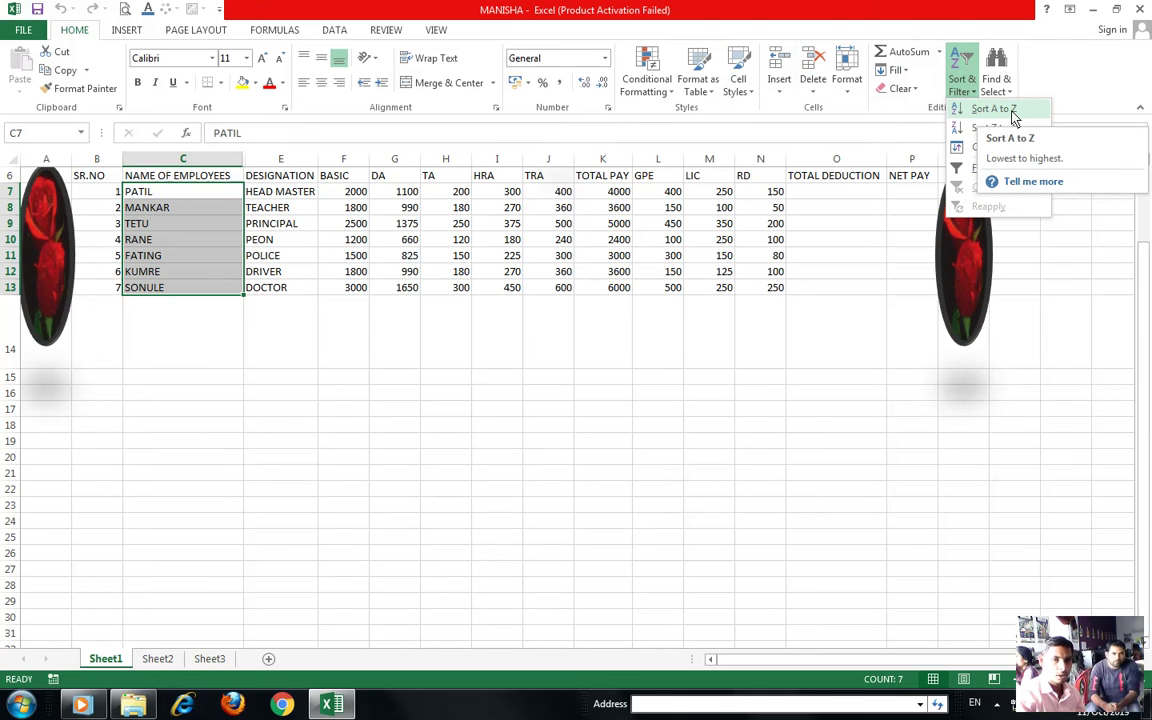
pyautogui.click(1094, 80)
# Zoom the PAY BILL sheet to 130% with the Excel window maximized.
pyautogui.doubleClick(1005, 10)
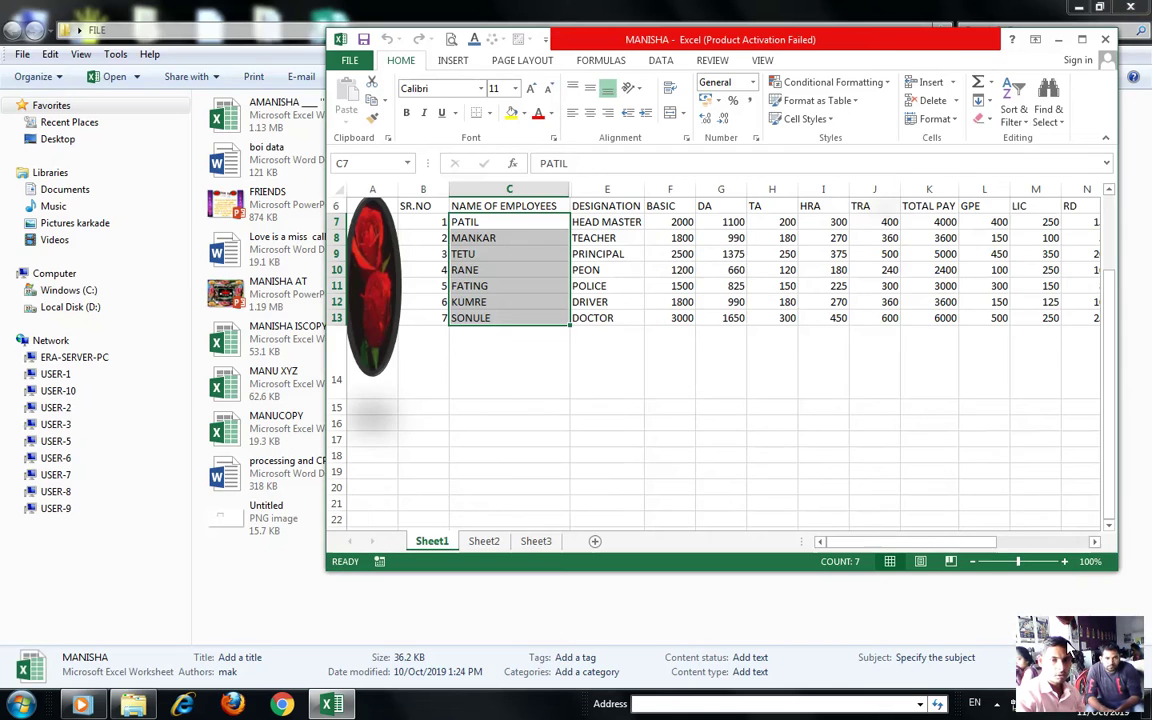
pyautogui.click(1064, 562)
pyautogui.click(1064, 562)
pyautogui.click(1064, 562)
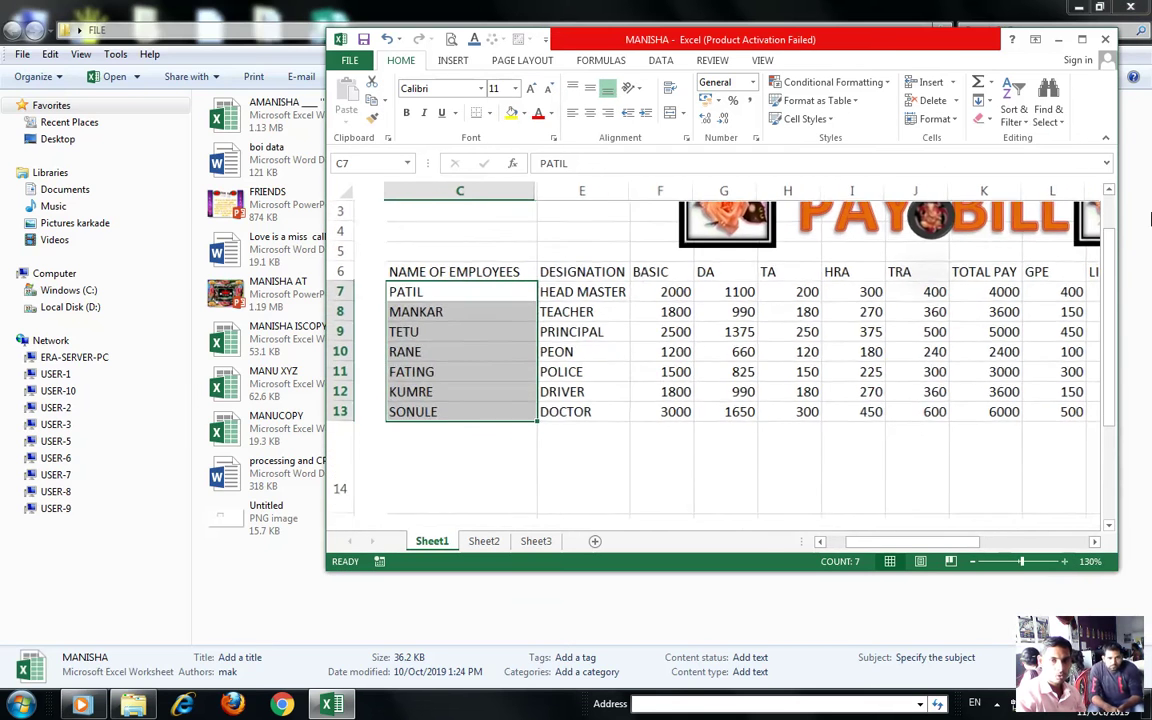
pyautogui.doubleClick(975, 38)
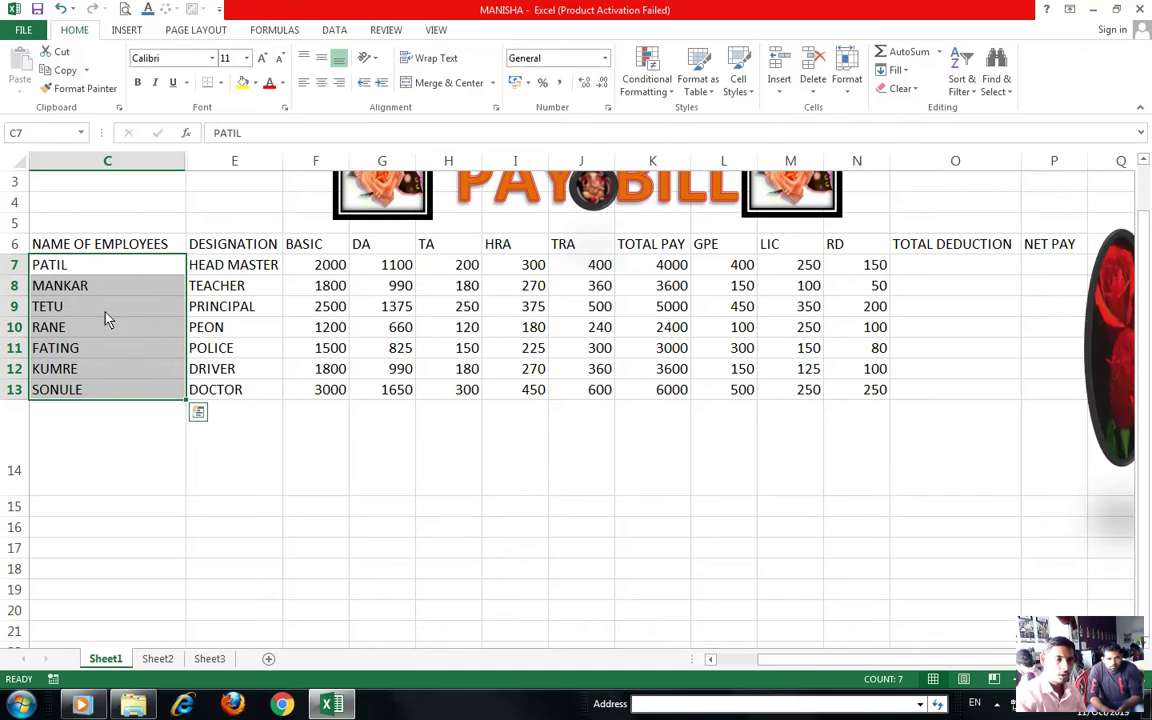
pyautogui.moveTo(757, 662); pyautogui.dragTo(676, 663)
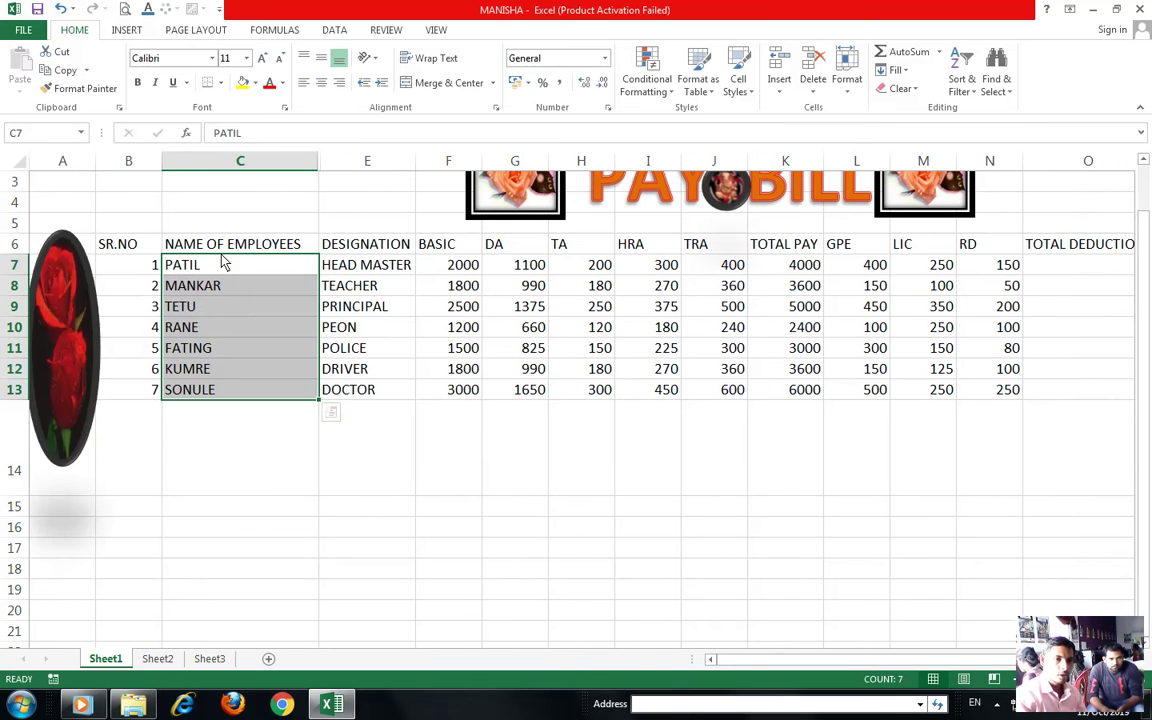
# Sort the names C7:C13 Z to A with expanded selection, putting TETU first.
pyautogui.click(961, 80)
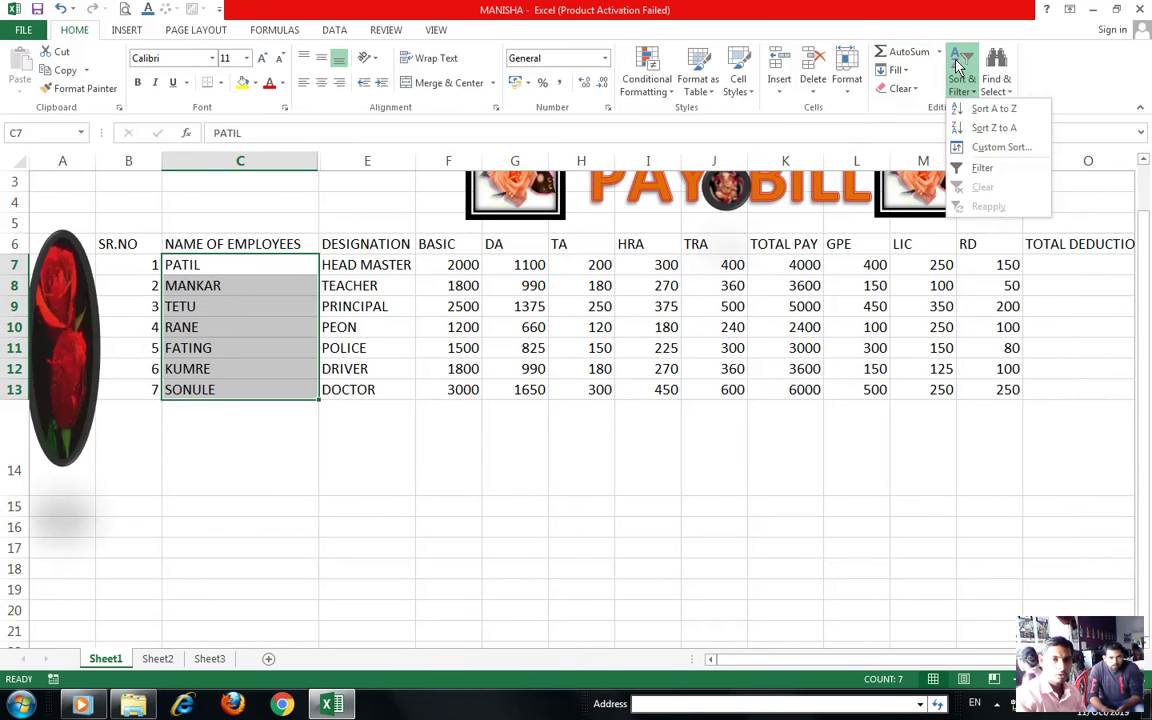
pyautogui.click(1004, 124)
pyautogui.click(350, 292)
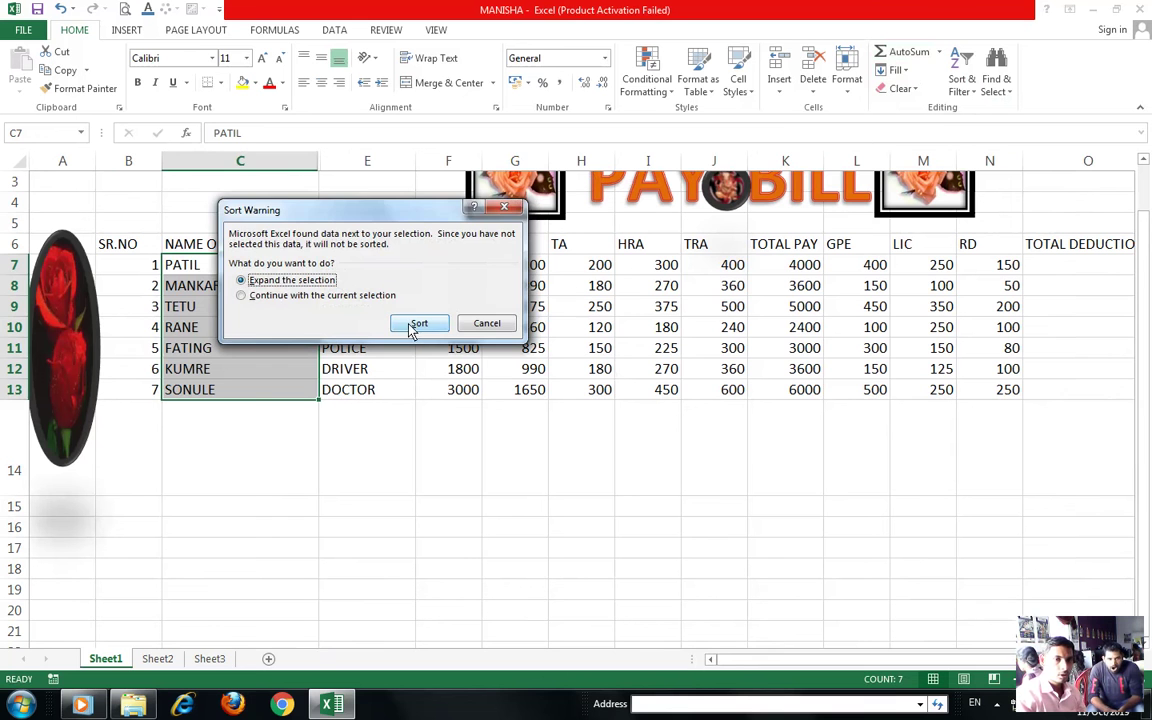
pyautogui.click(416, 320)
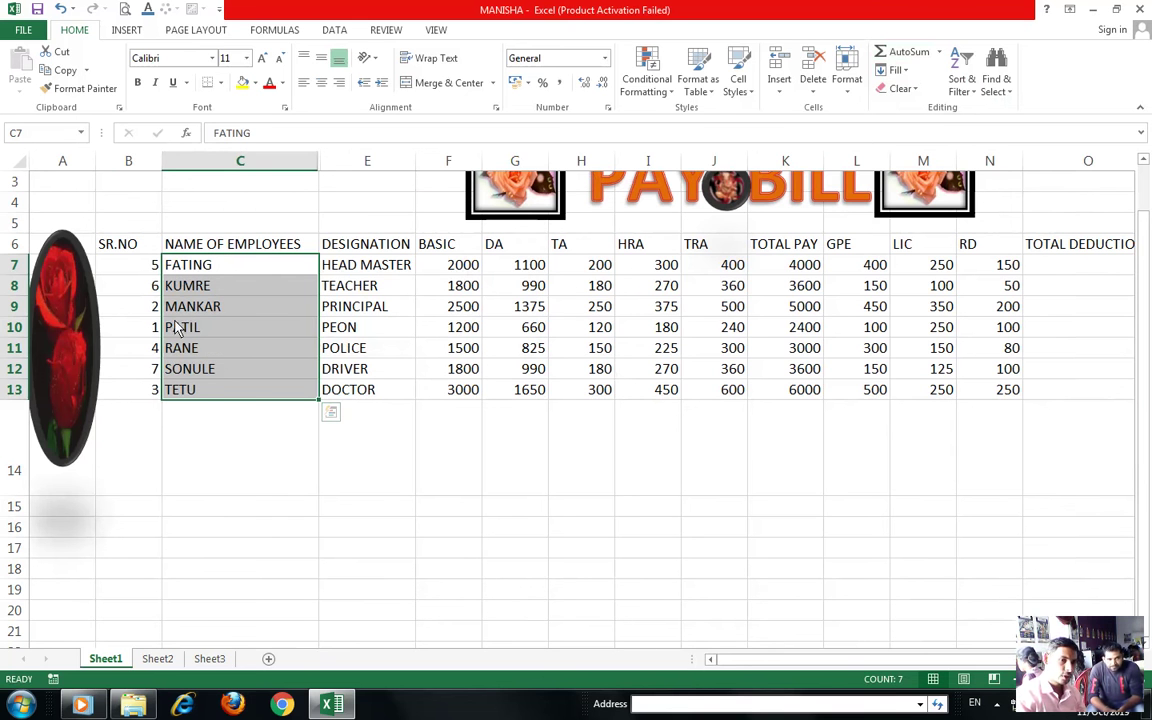
pyautogui.click(961, 90)
pyautogui.click(958, 127)
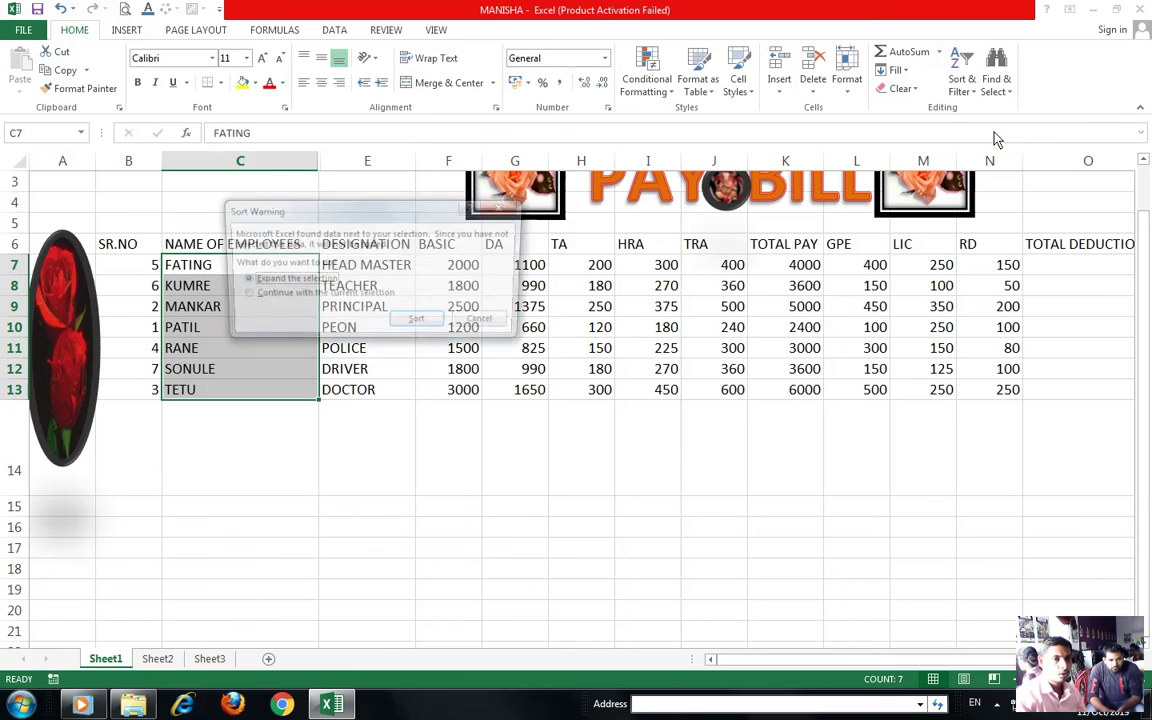
pyautogui.click(420, 326)
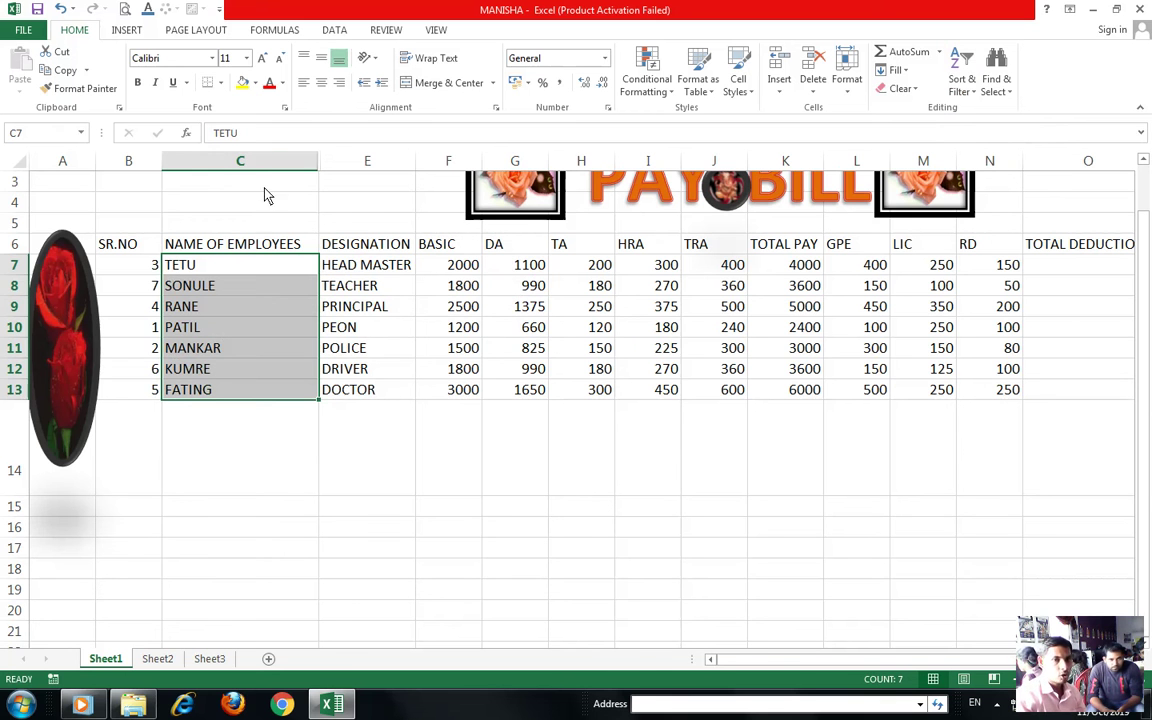
pyautogui.click(226, 162)
# Sort SR.NO in B7:B13 smallest to largest with expanded selection, restoring order 1–7.
pyautogui.moveTo(365, 306); pyautogui.dragTo(365, 480)
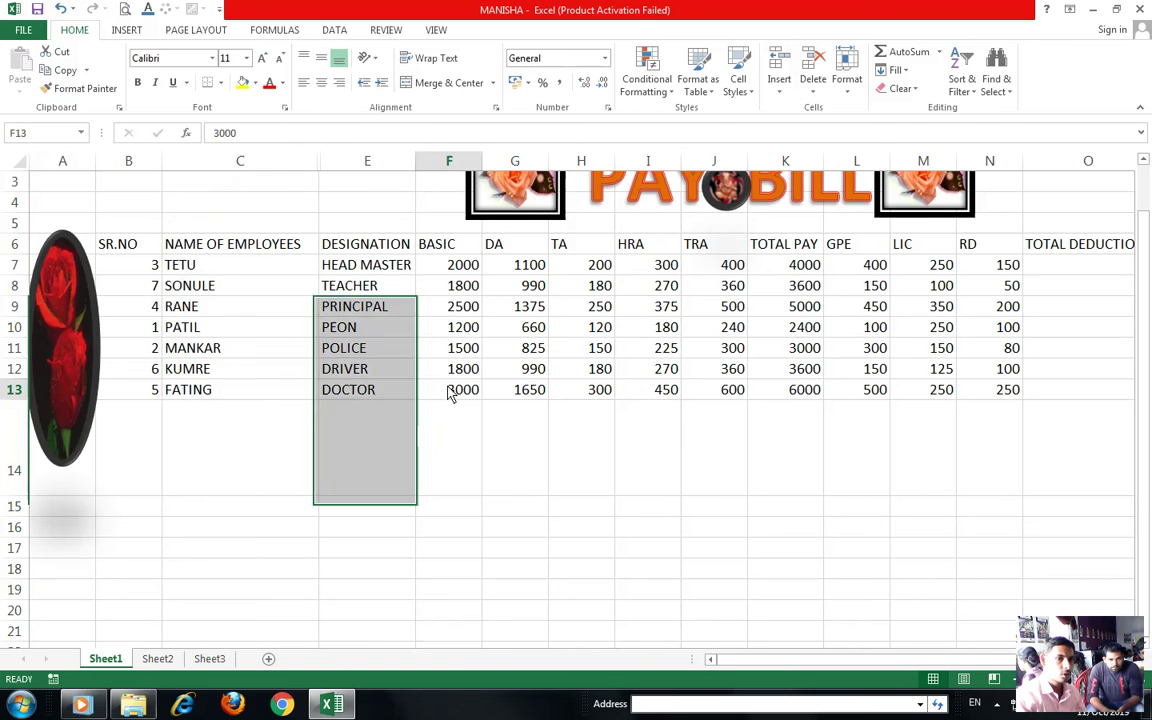
pyautogui.click(450, 393)
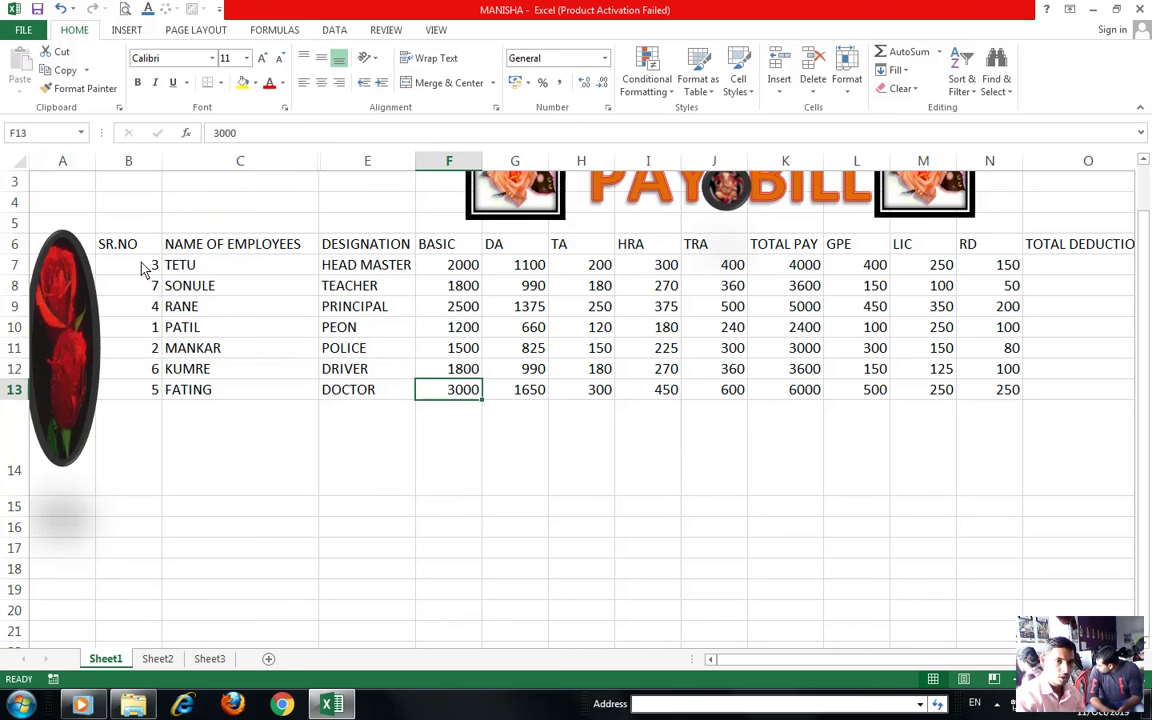
pyautogui.moveTo(143, 268); pyautogui.dragTo(134, 392)
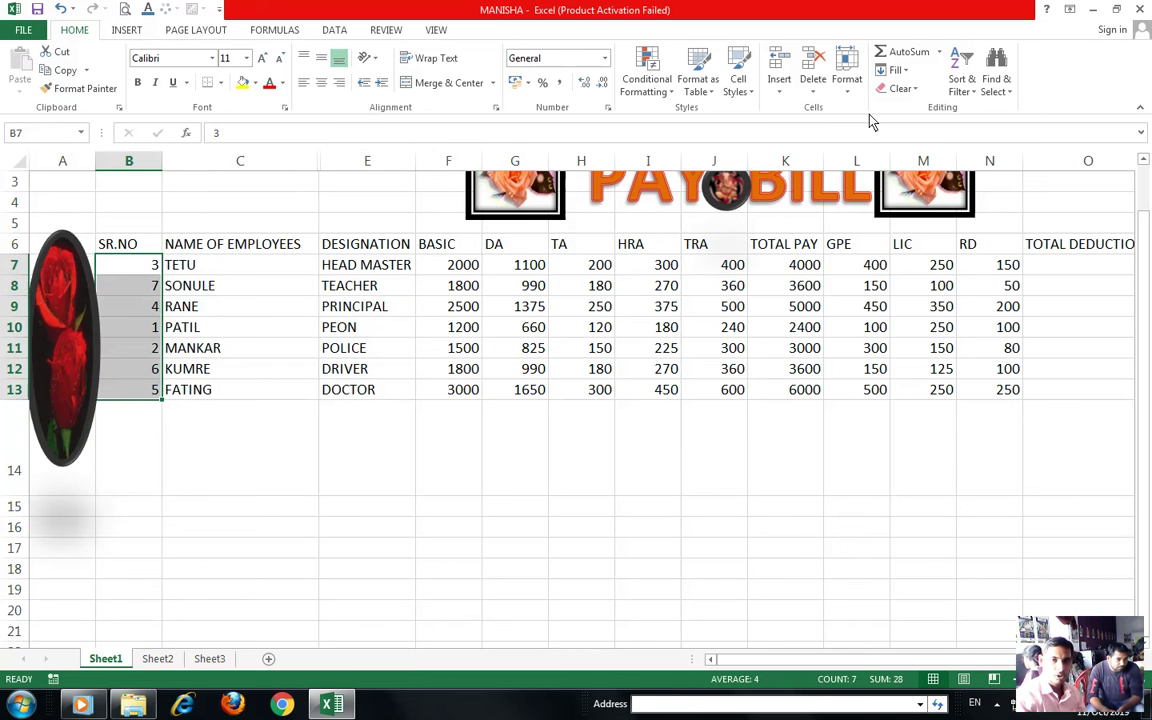
pyautogui.click(962, 80)
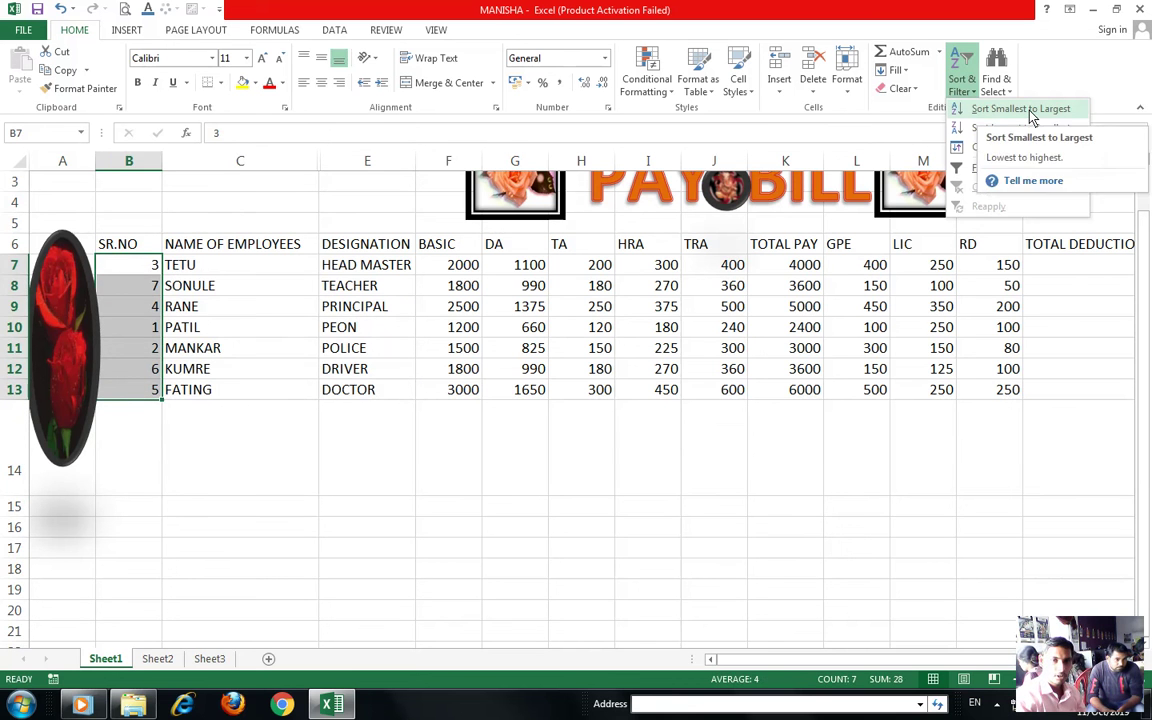
pyautogui.click(1028, 110)
pyautogui.click(419, 323)
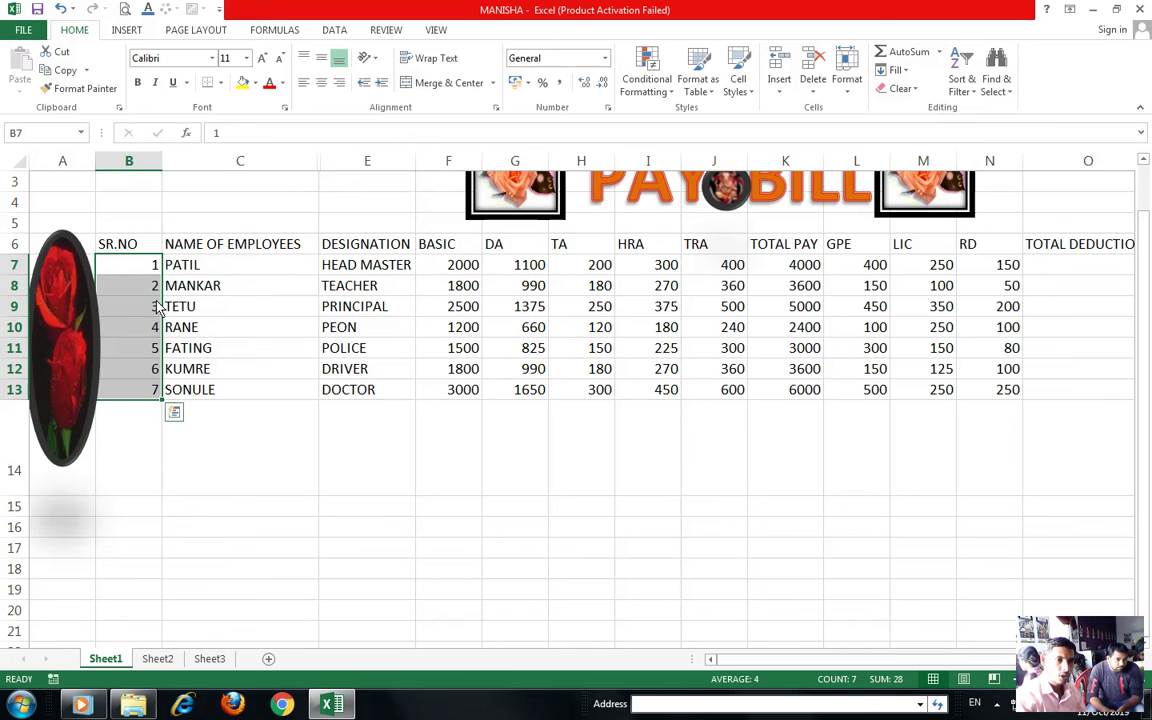
pyautogui.click(580, 457)
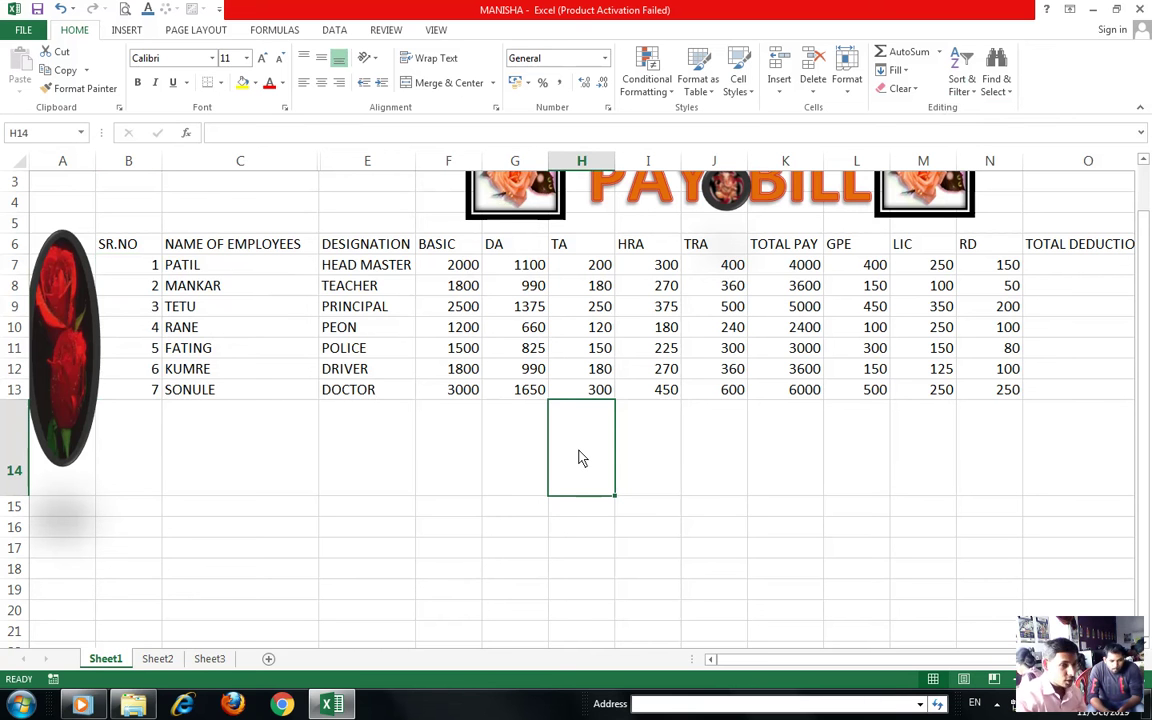
pyautogui.click(470, 491)
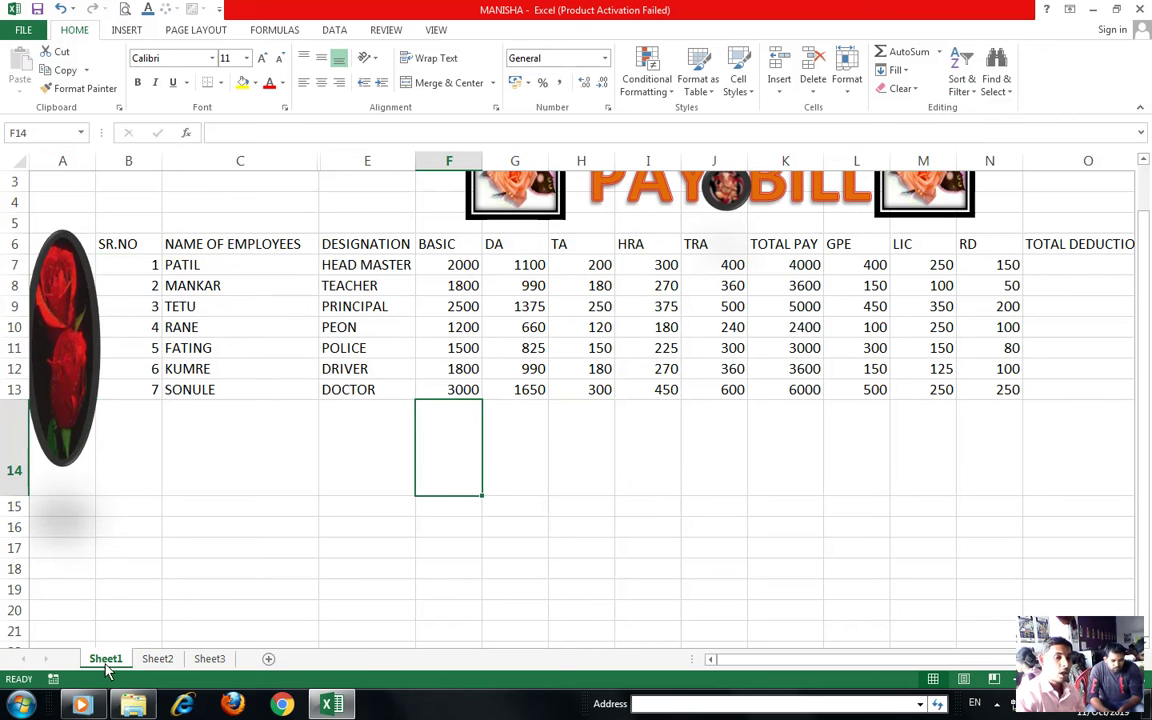
# Rename the Sheet1 tab to 'Pay Bill'.
pyautogui.rightClick(107, 668)
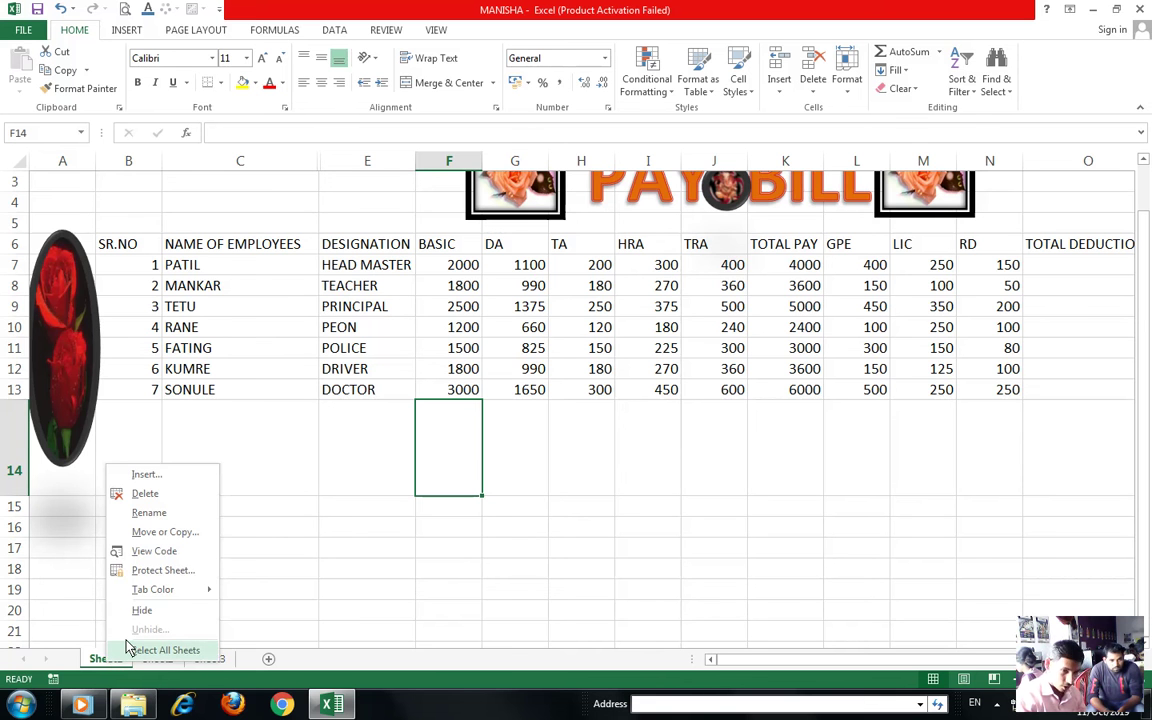
pyautogui.click(152, 513)
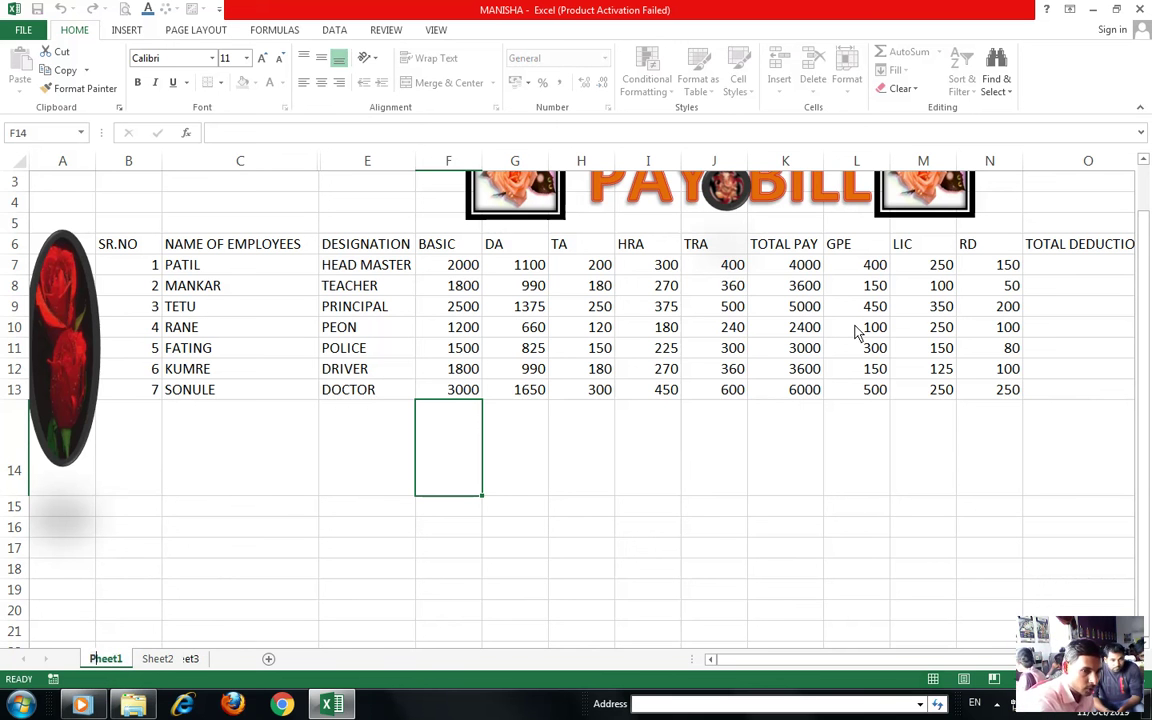
pyautogui.write('Pay')
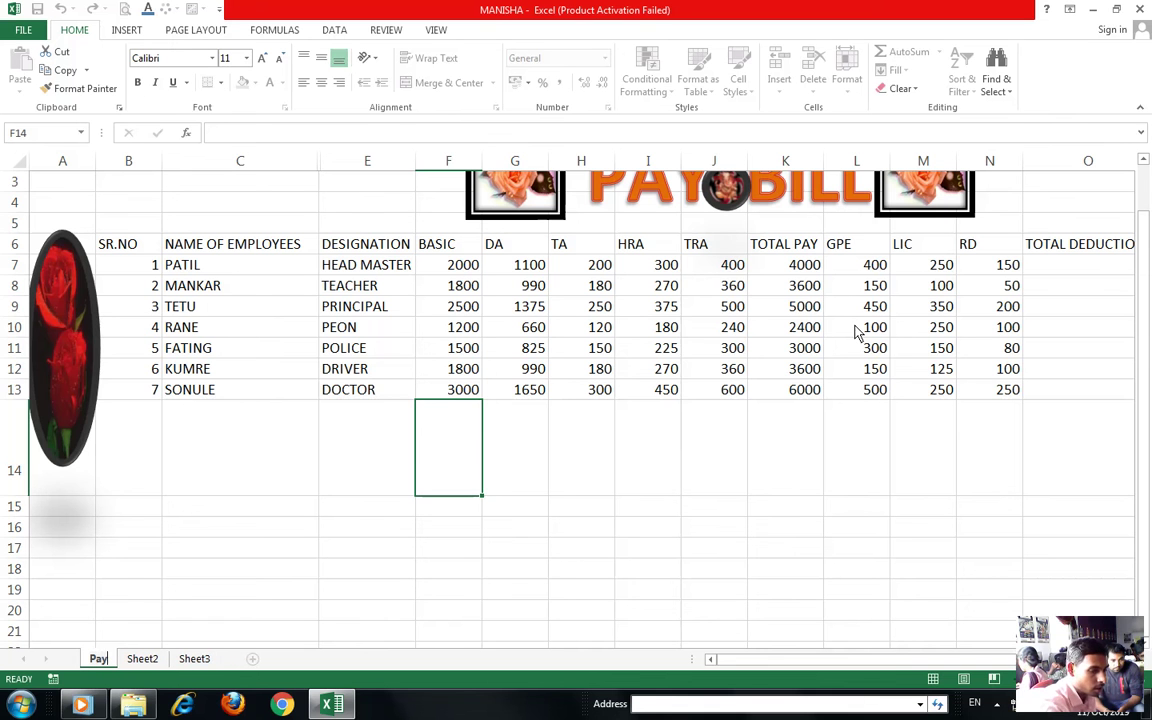
pyautogui.press('Return')
pyautogui.write('B')
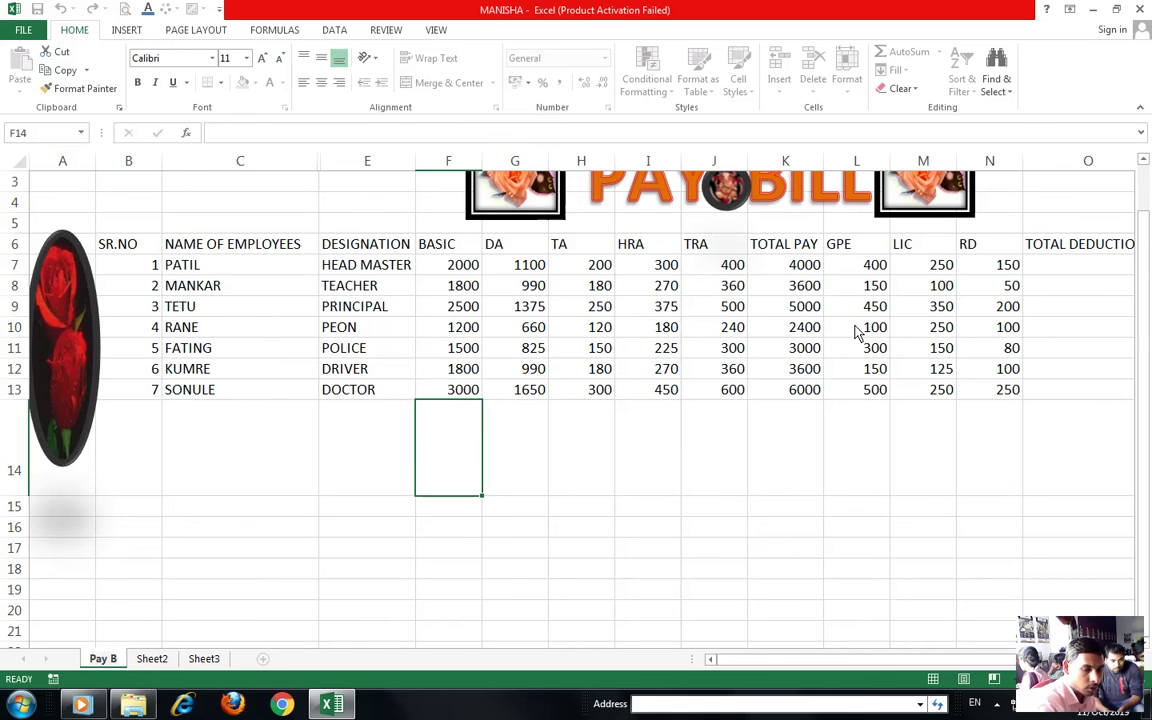
pyautogui.write('ill')
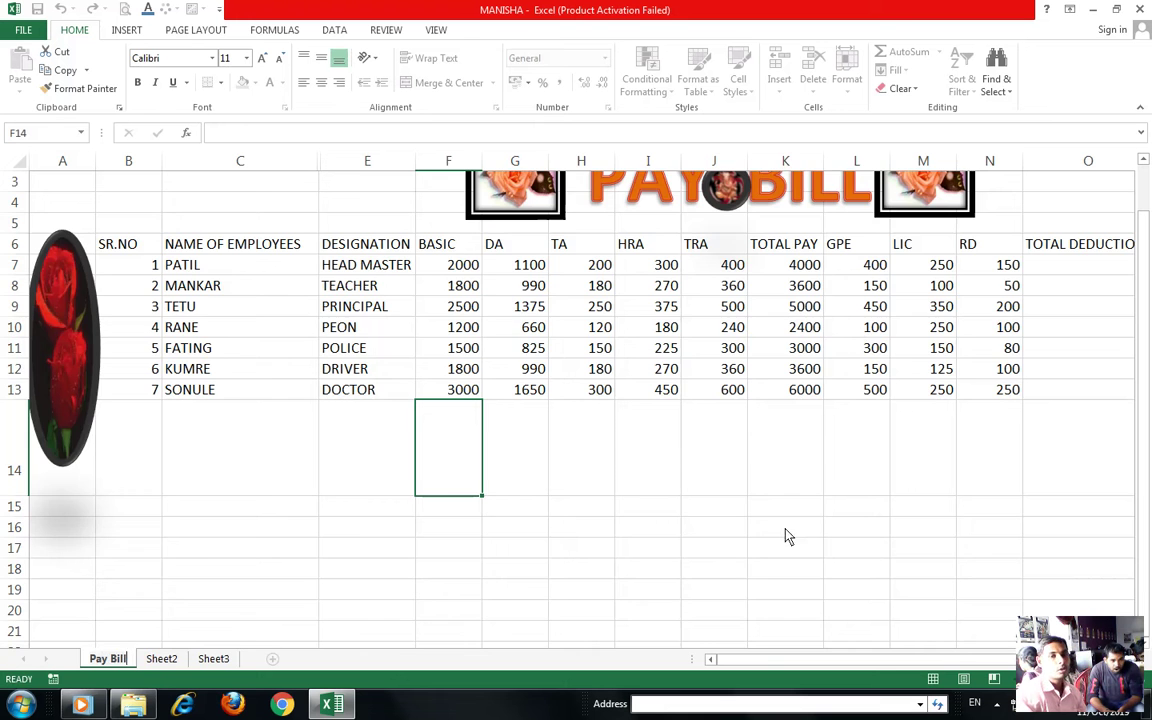
pyautogui.click(786, 530)
pyautogui.scroll(1, 786, 535)
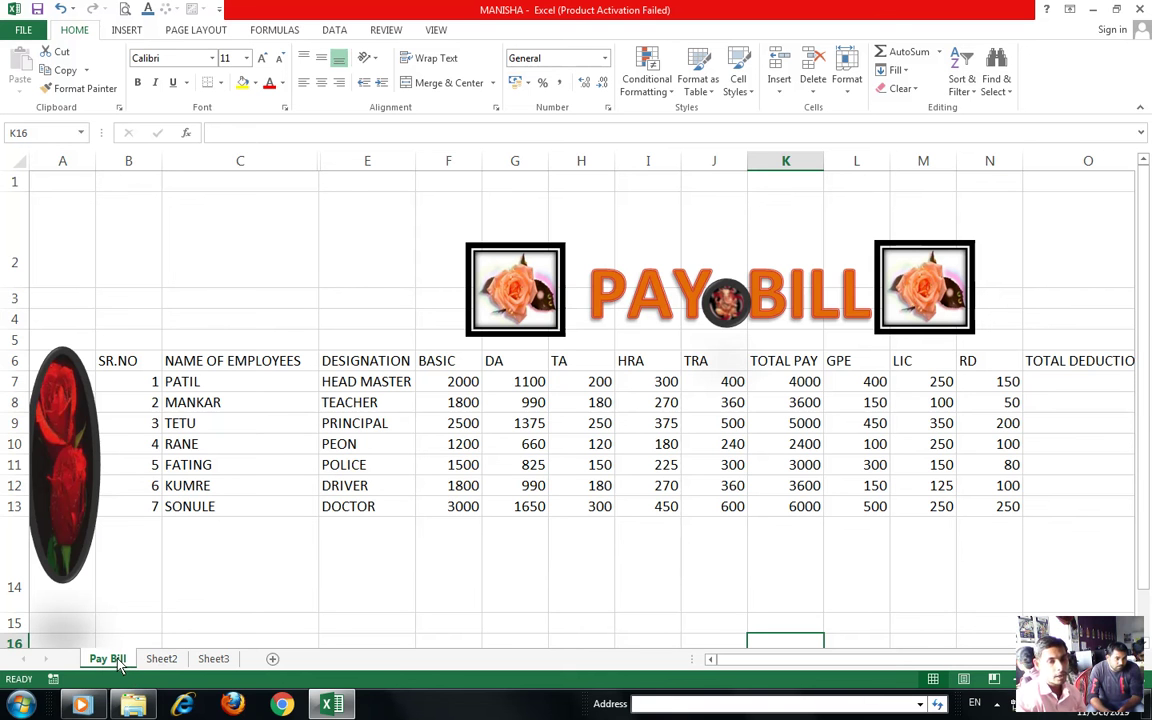
# Set the Pay Bill tab colour to red from Standard Colors.
pyautogui.rightClick(119, 666)
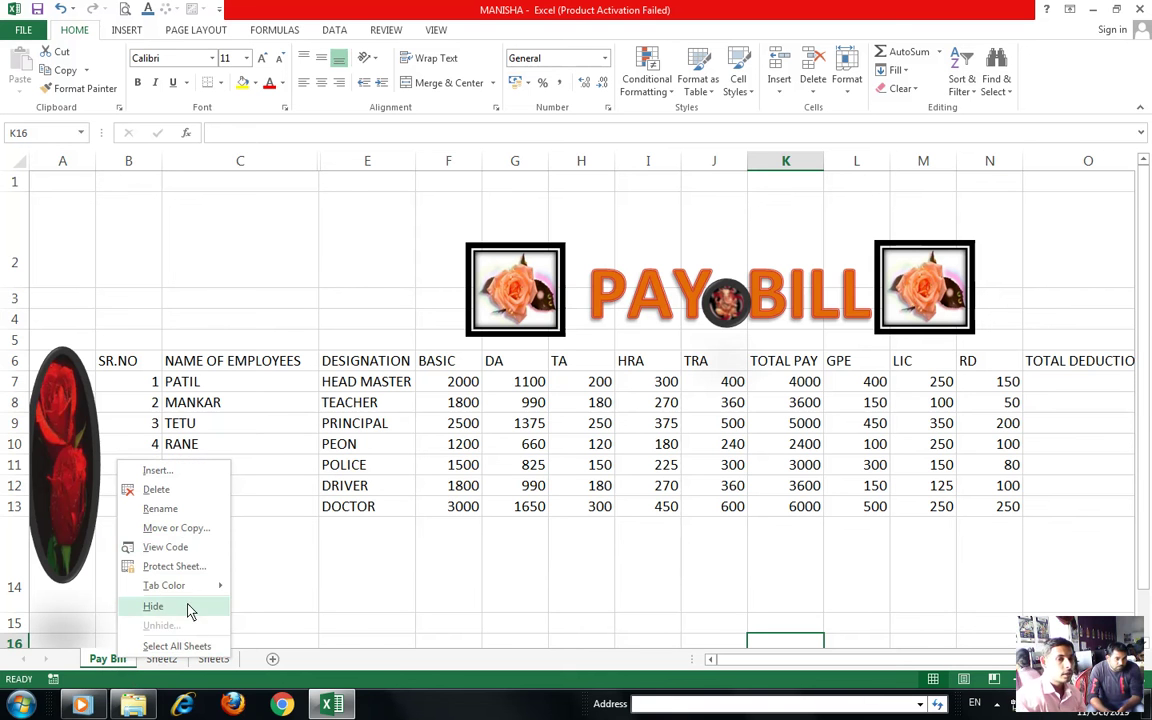
pyautogui.moveTo(215, 587)
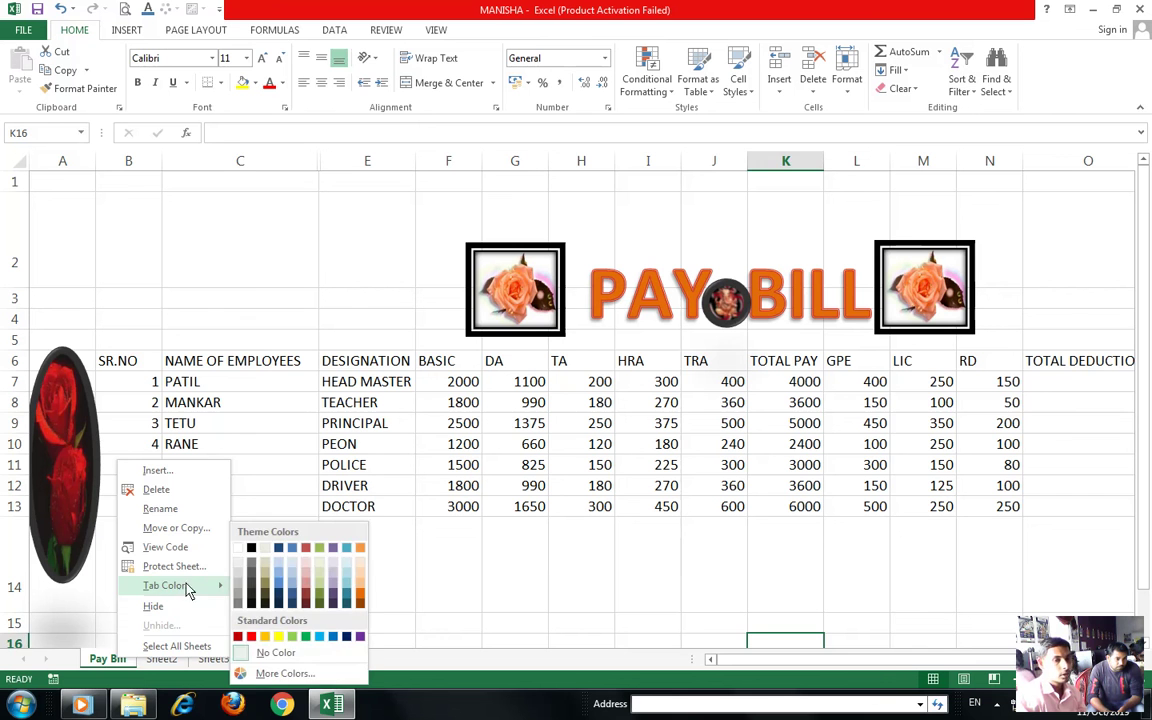
pyautogui.click(250, 637)
pyautogui.click(441, 606)
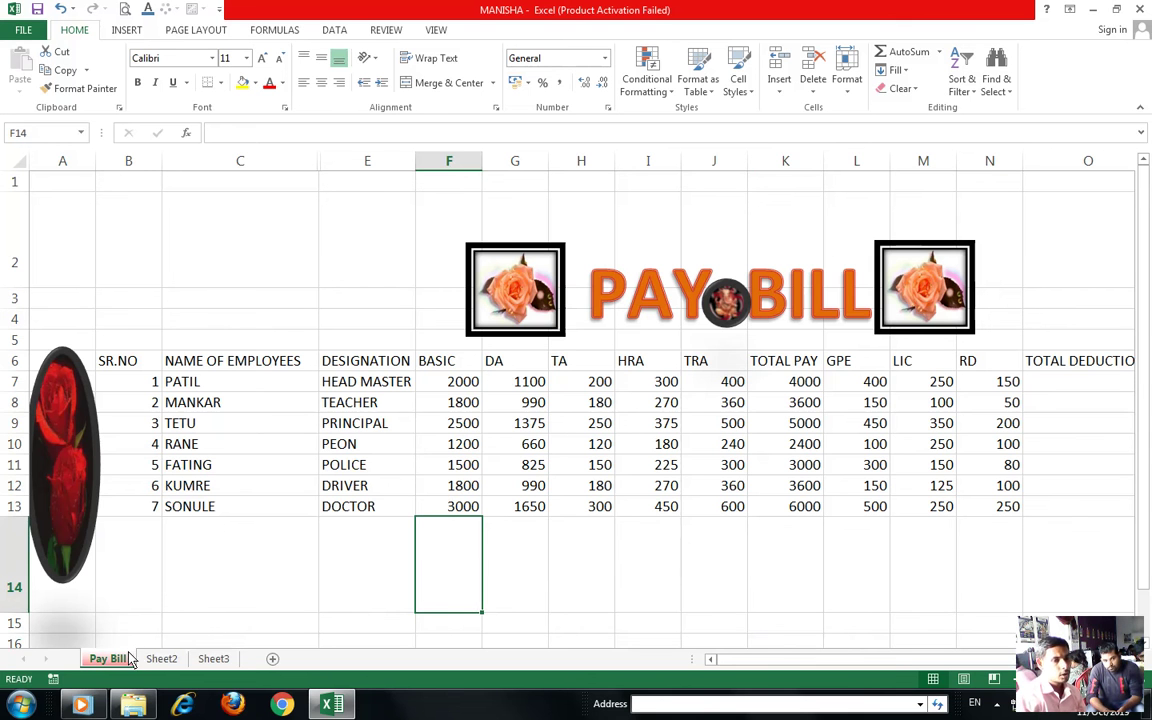
# Move Pay Bill to the end, then drag it between Sheet2 and Sheet3.
pyautogui.click(848, 88)
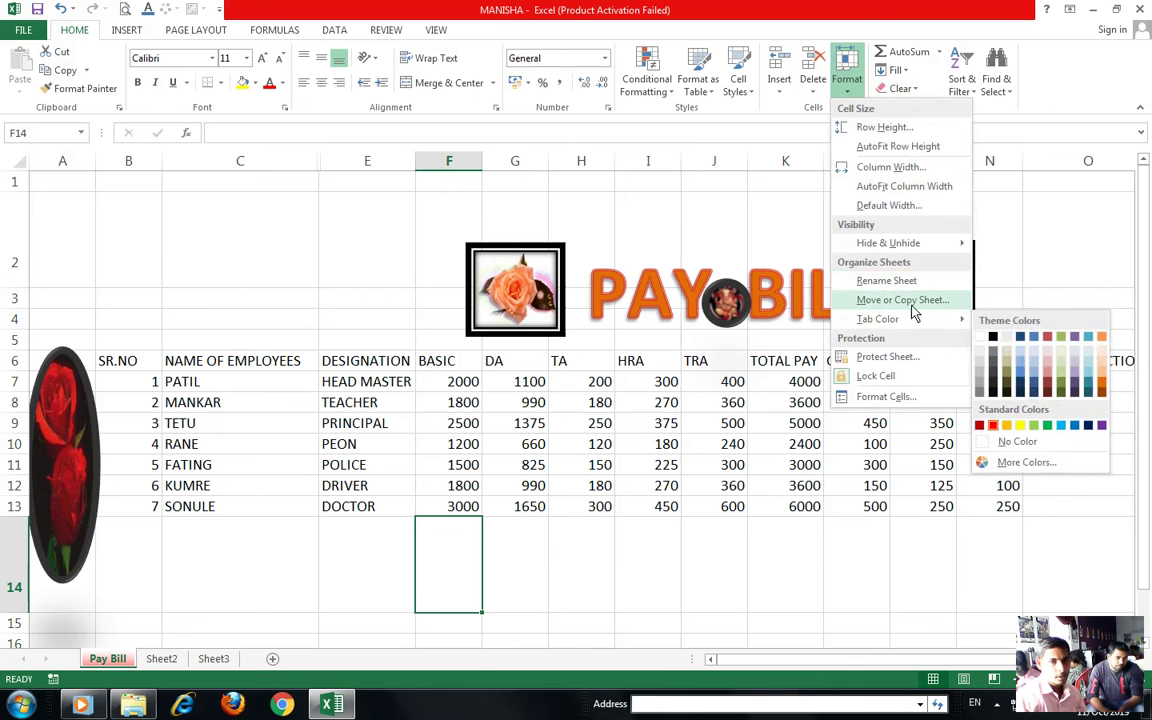
pyautogui.click(914, 302)
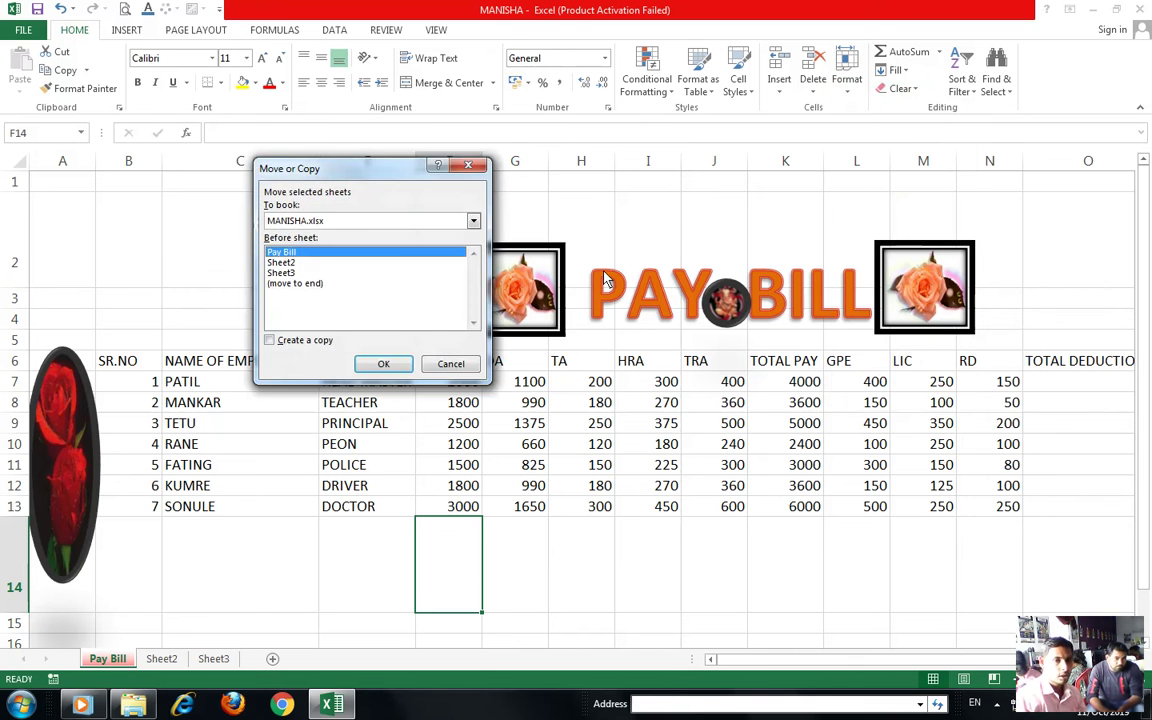
pyautogui.click(293, 286)
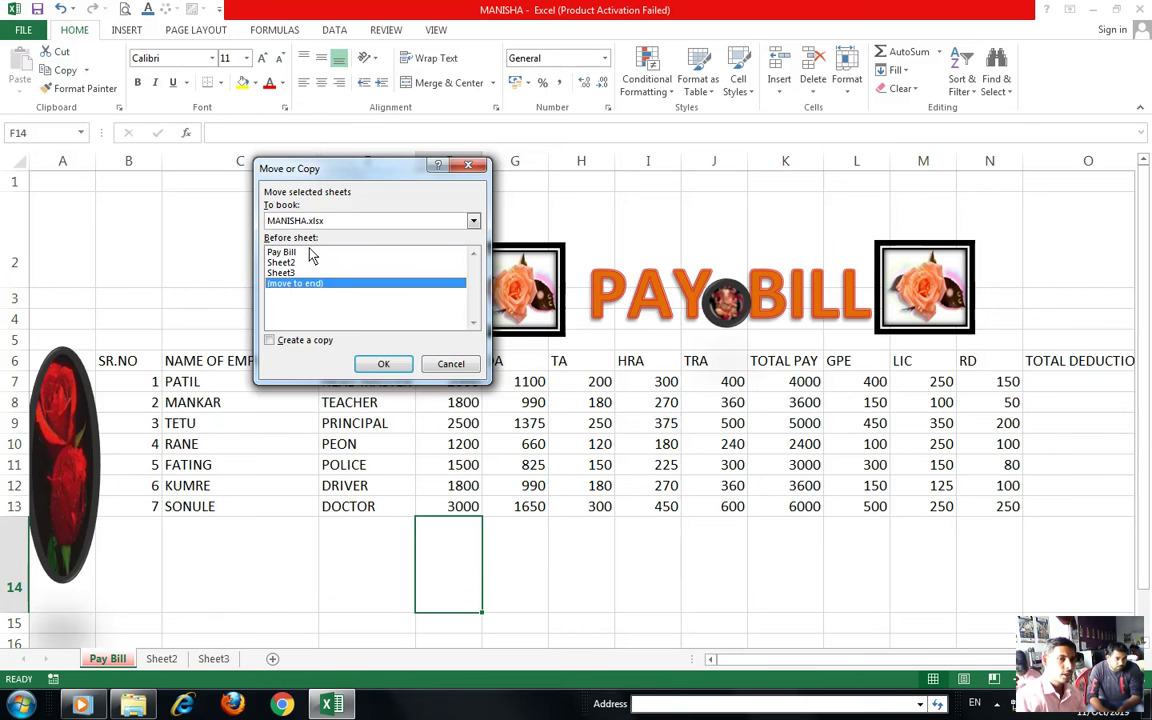
pyautogui.click(381, 362)
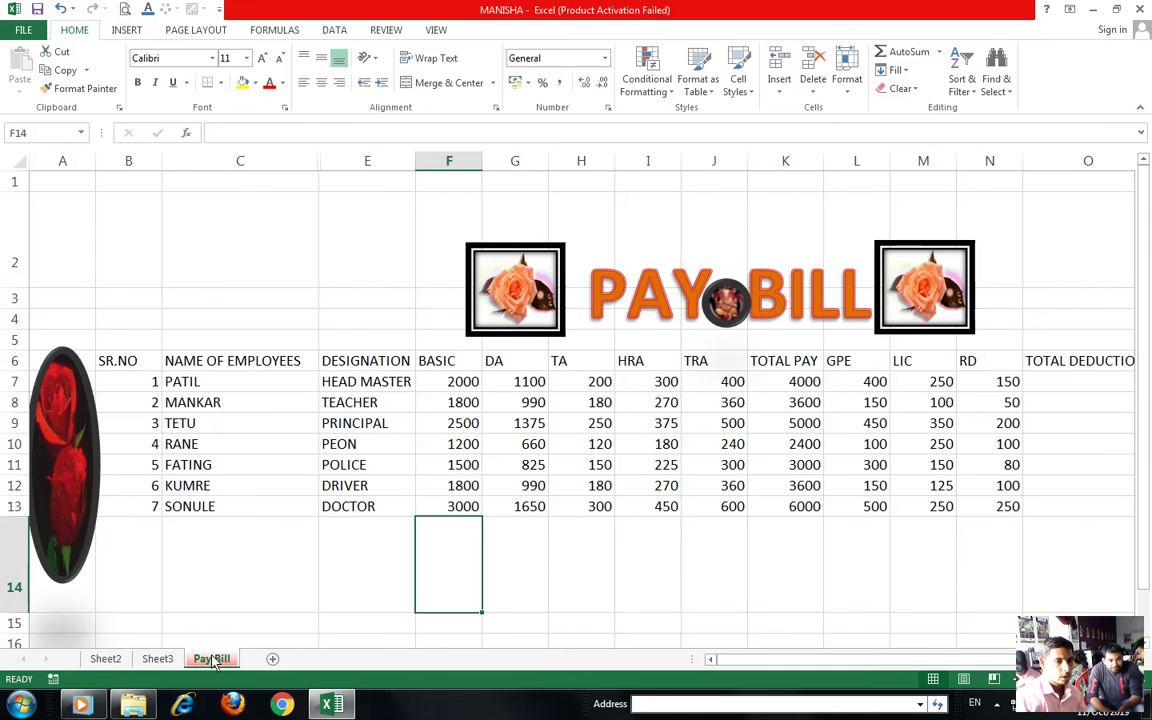
pyautogui.moveTo(213, 662); pyautogui.dragTo(120, 662)
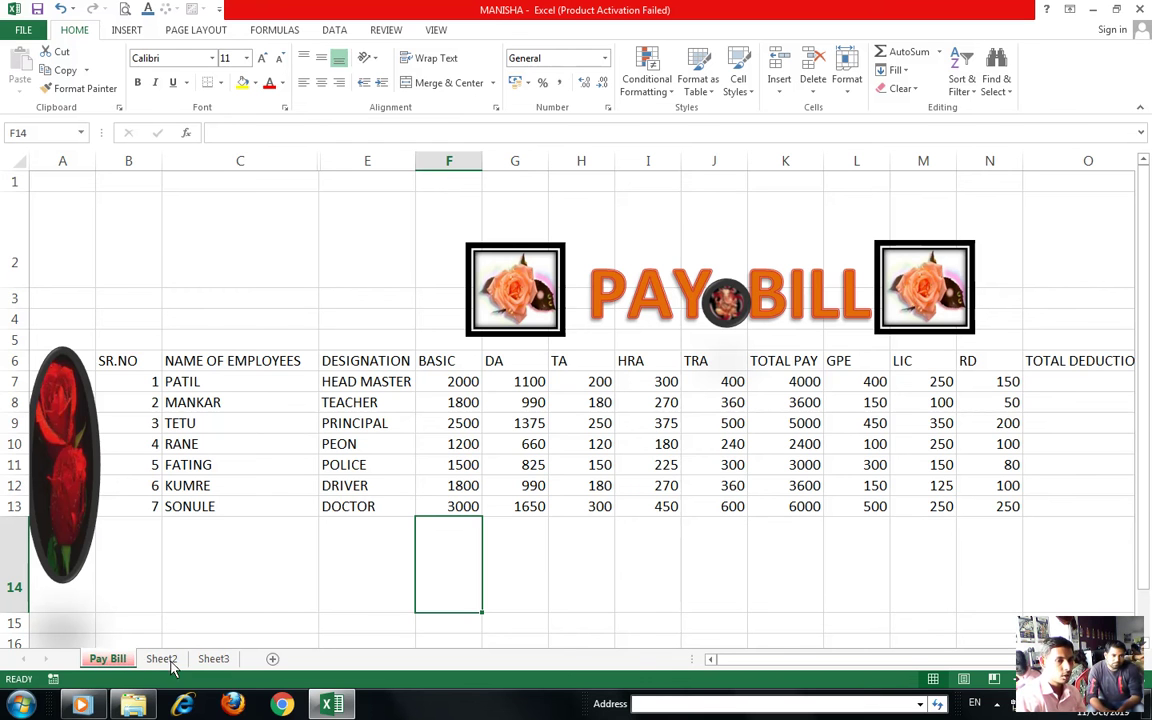
pyautogui.moveTo(190, 668); pyautogui.dragTo(197, 668)
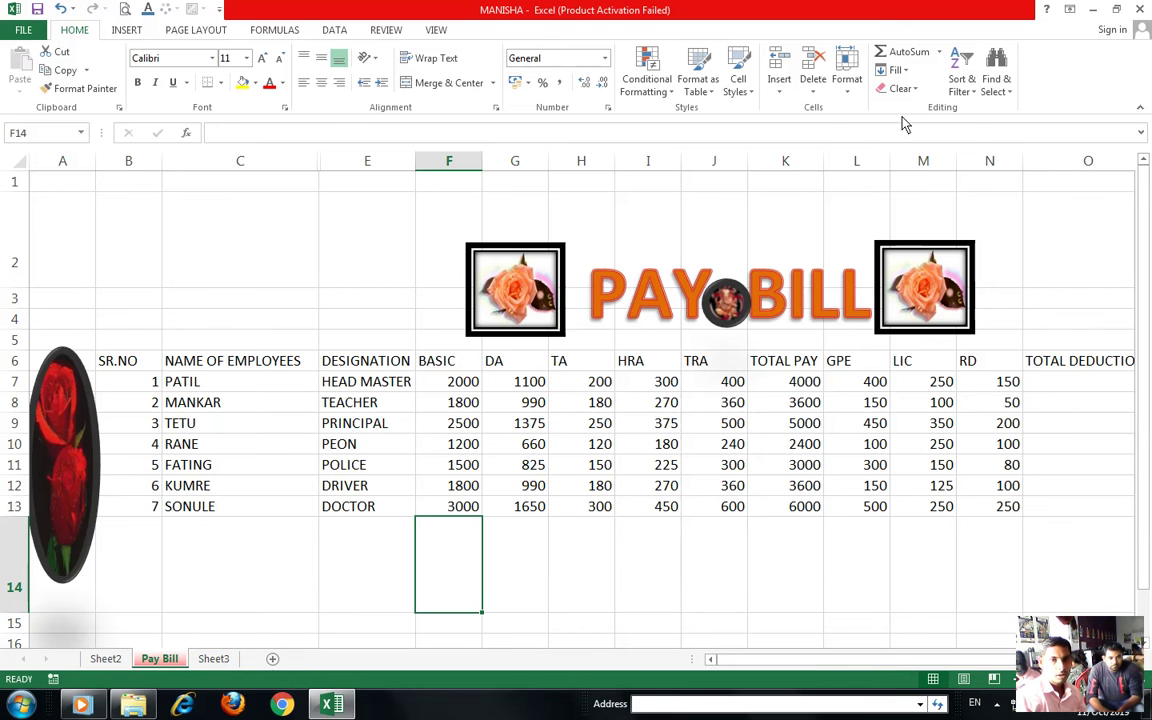
# Colour the Pay Bill sheet tab with the purple Standard Color, then select cell F2.
pyautogui.click(852, 92)
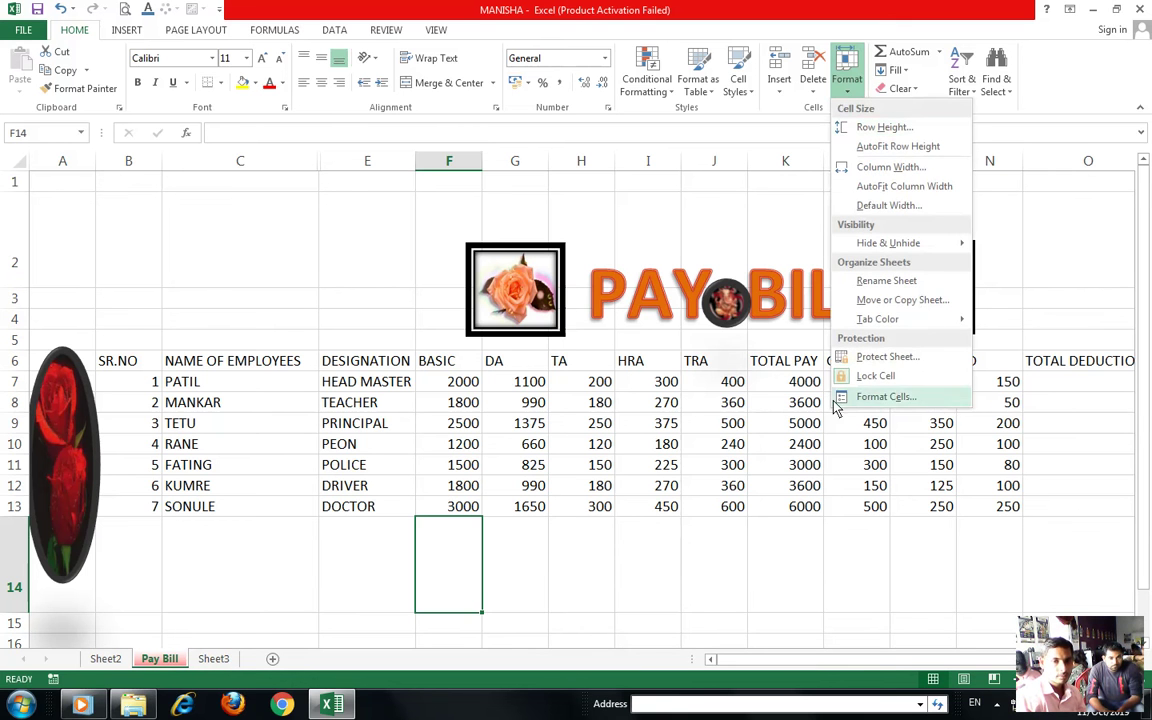
pyautogui.moveTo(880, 322)
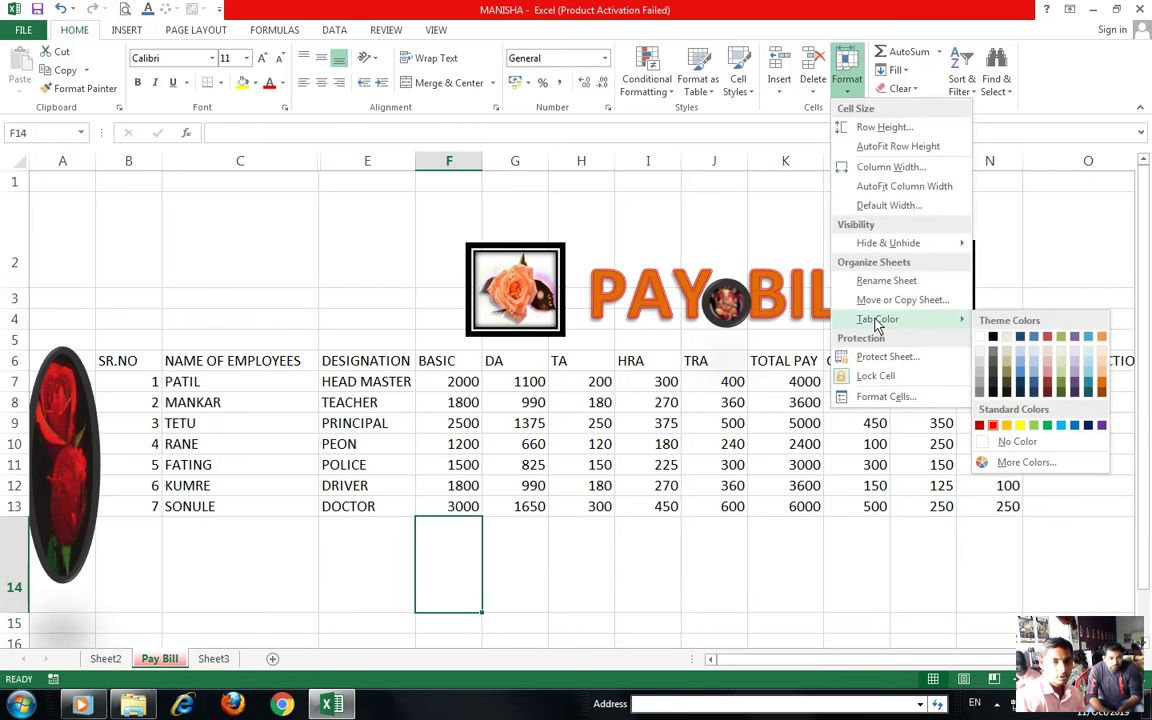
pyautogui.click(1101, 428)
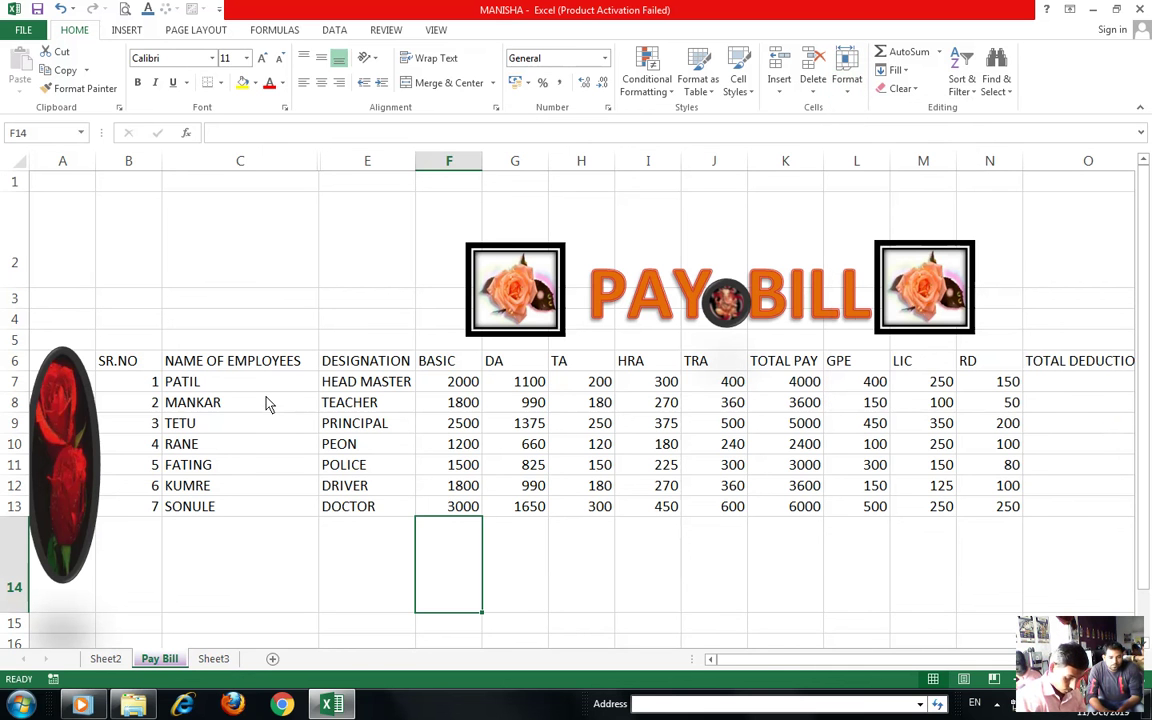
pyautogui.click(460, 222)
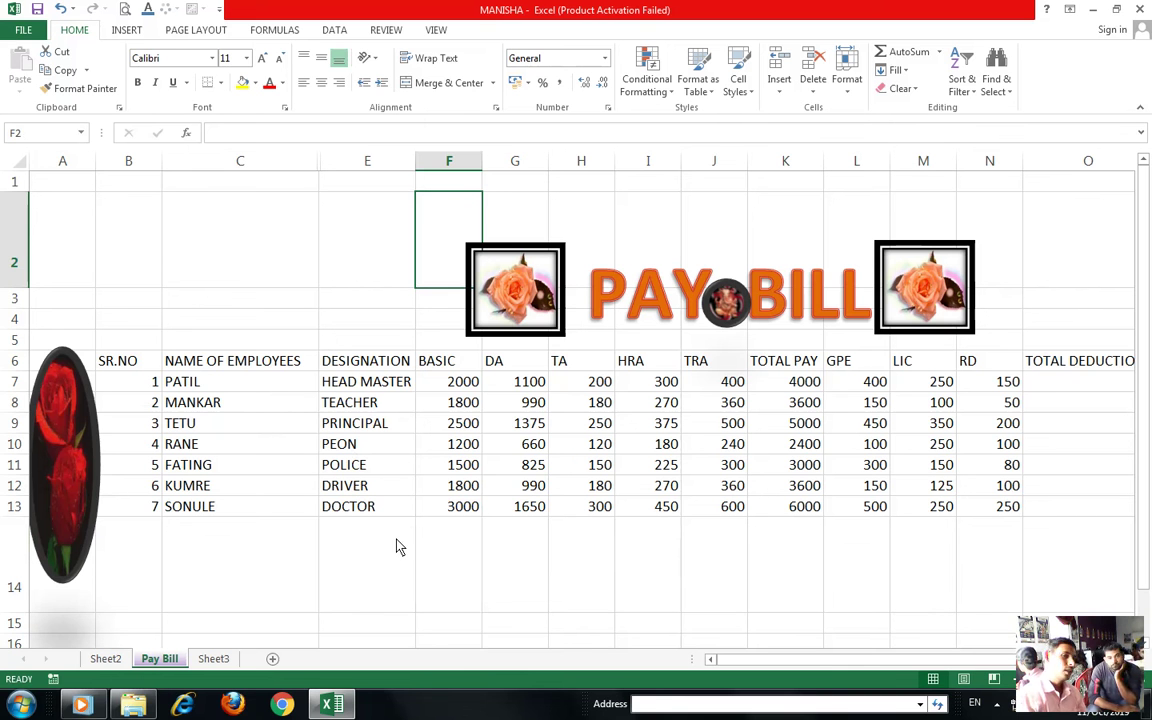
# Select the entire Pay Bill sheet and copy it.
pyautogui.click(216, 660)
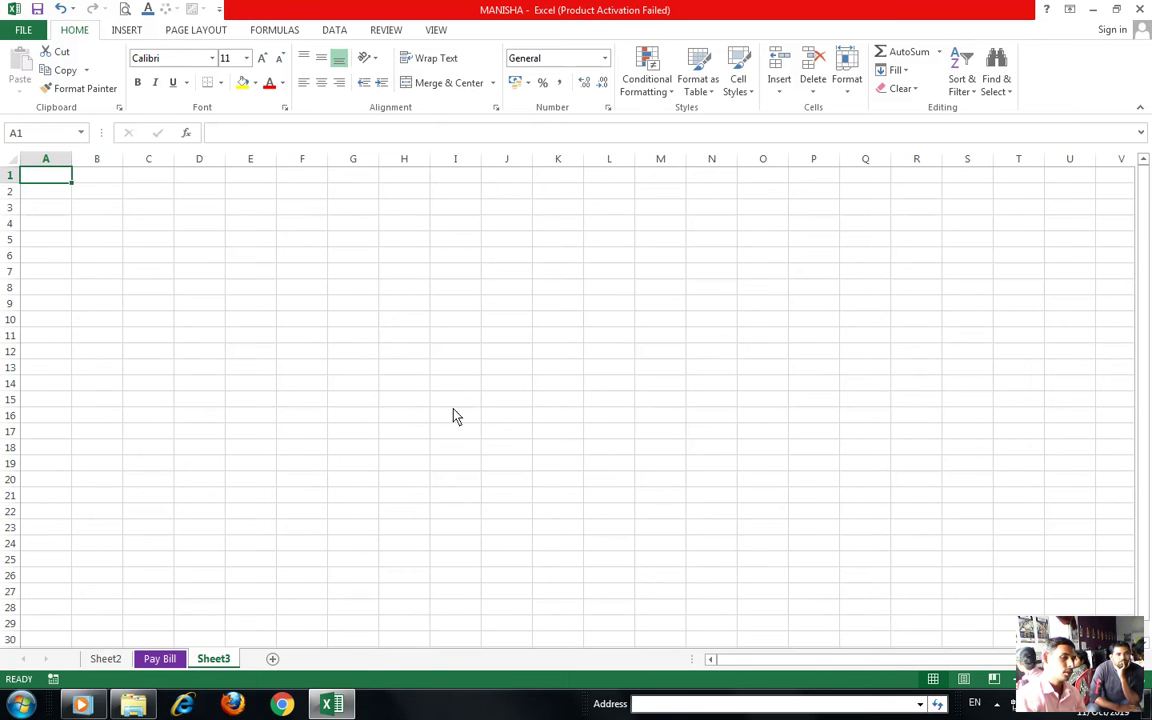
pyautogui.click(157, 659)
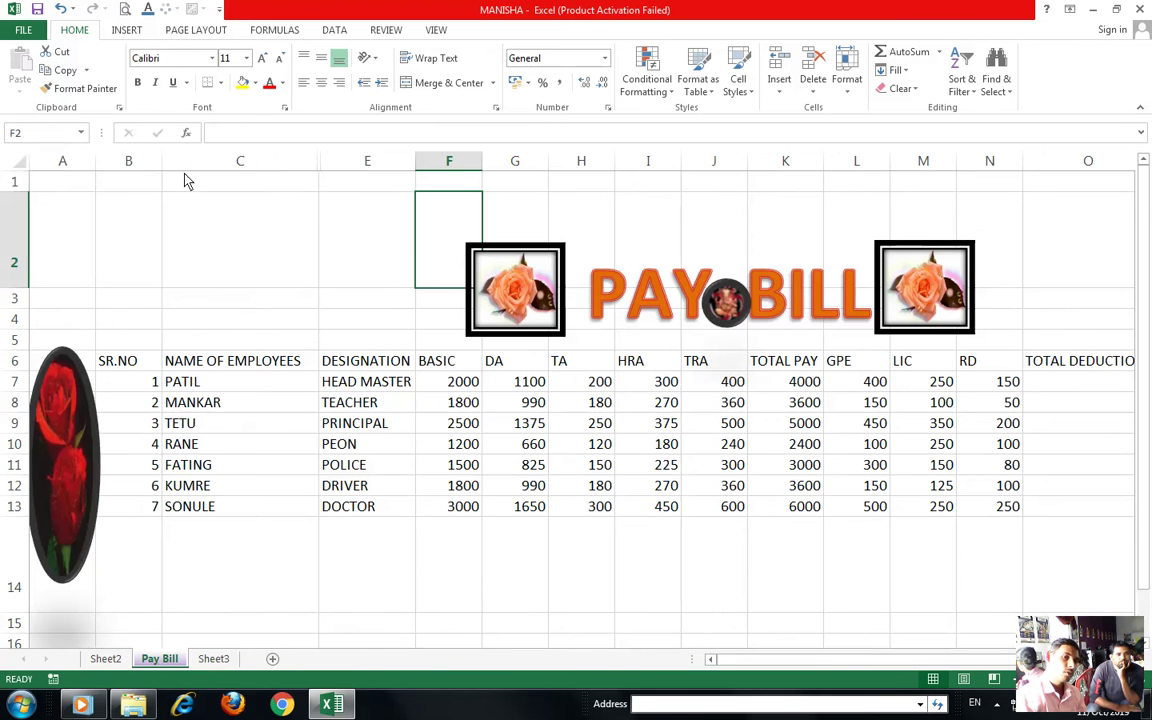
pyautogui.click(24, 167)
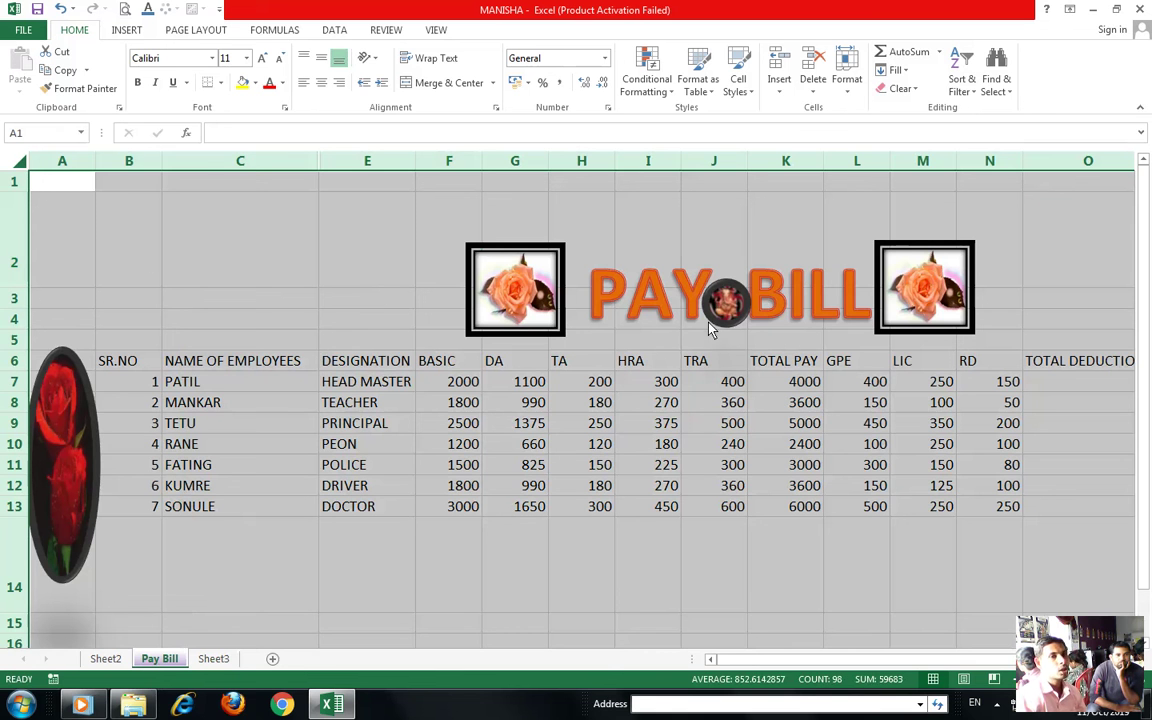
pyautogui.click(65, 72)
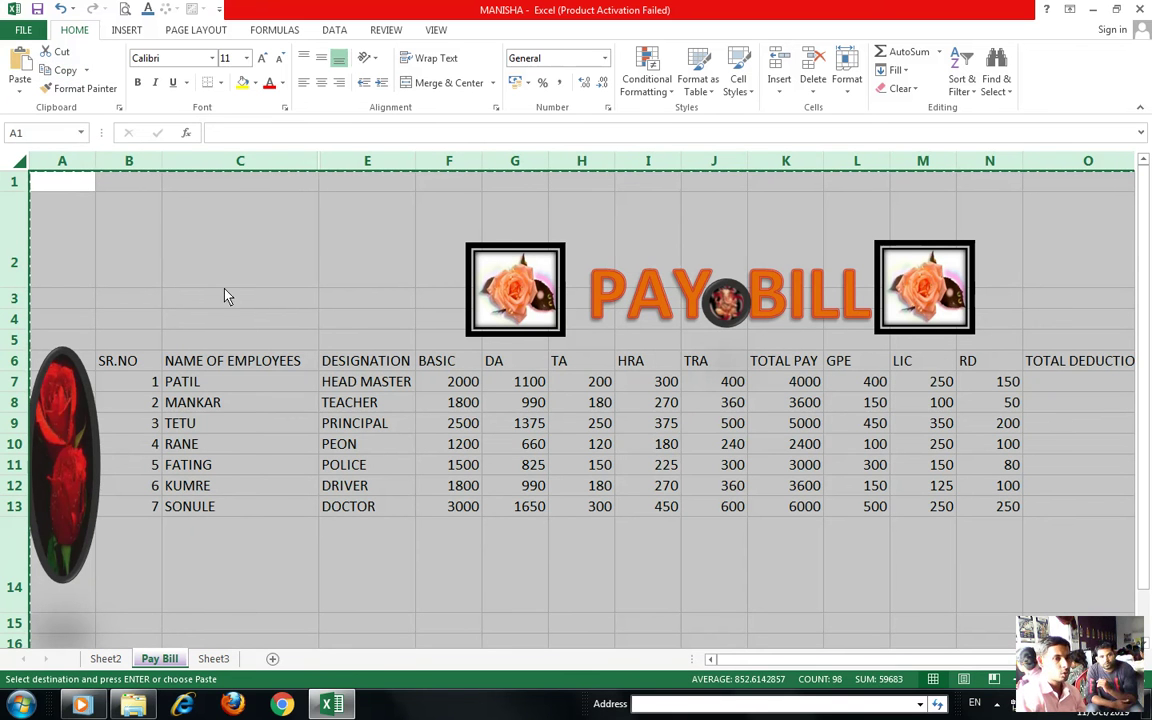
# Select all of Sheet3 and paste the copied Pay Bill table into it.
pyautogui.click(213, 659)
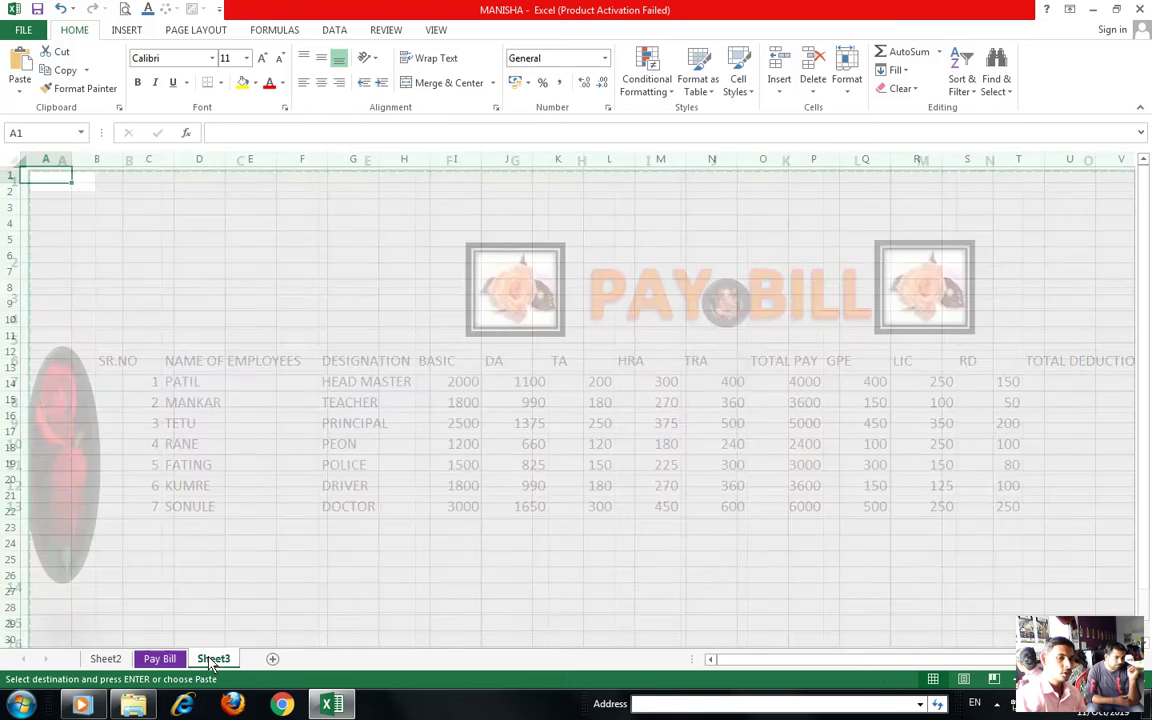
pyautogui.click(11, 164)
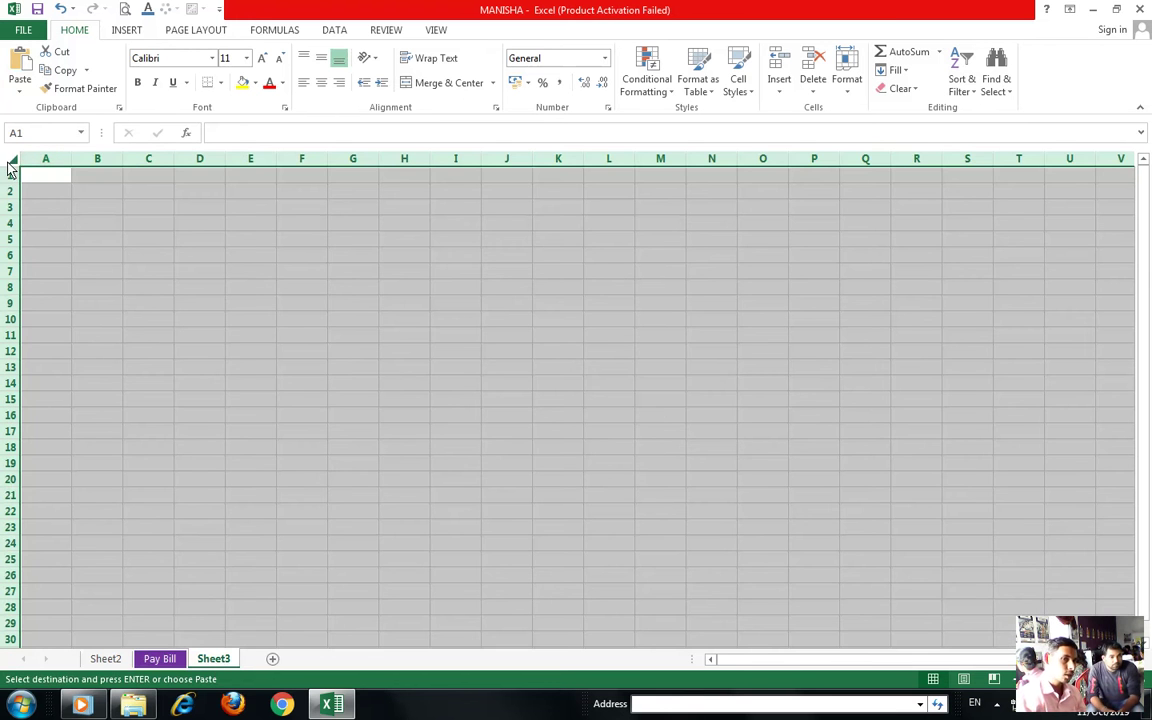
pyautogui.click(19, 62)
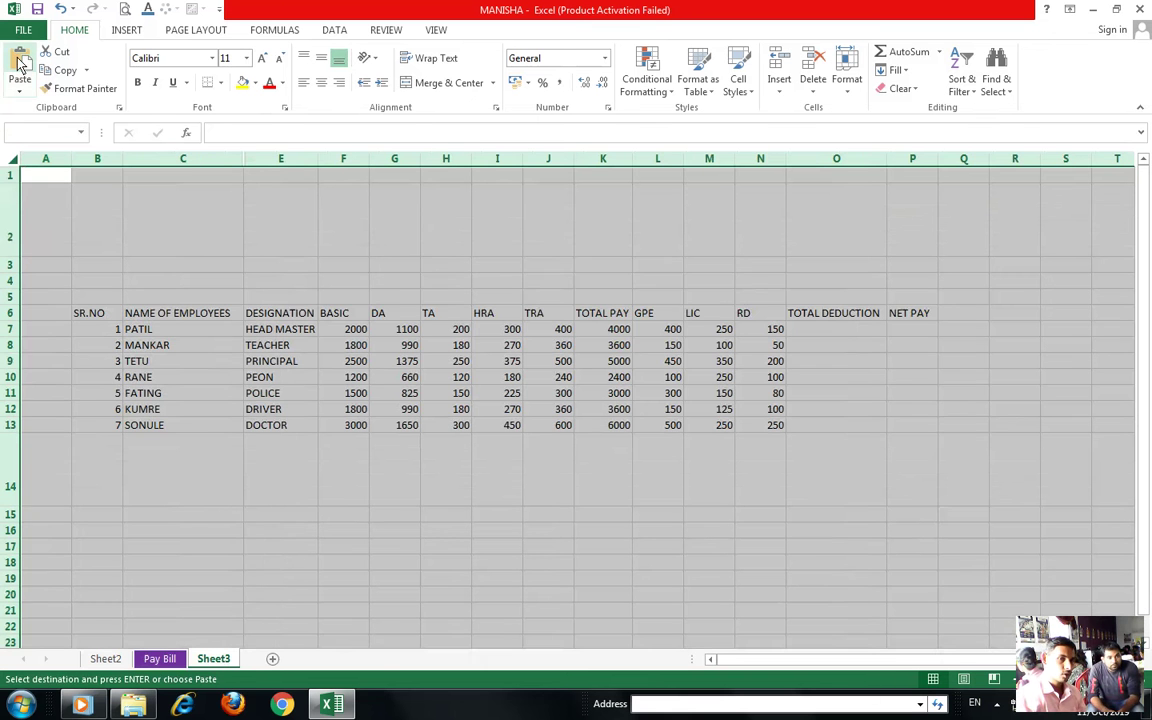
pyautogui.click(645, 514)
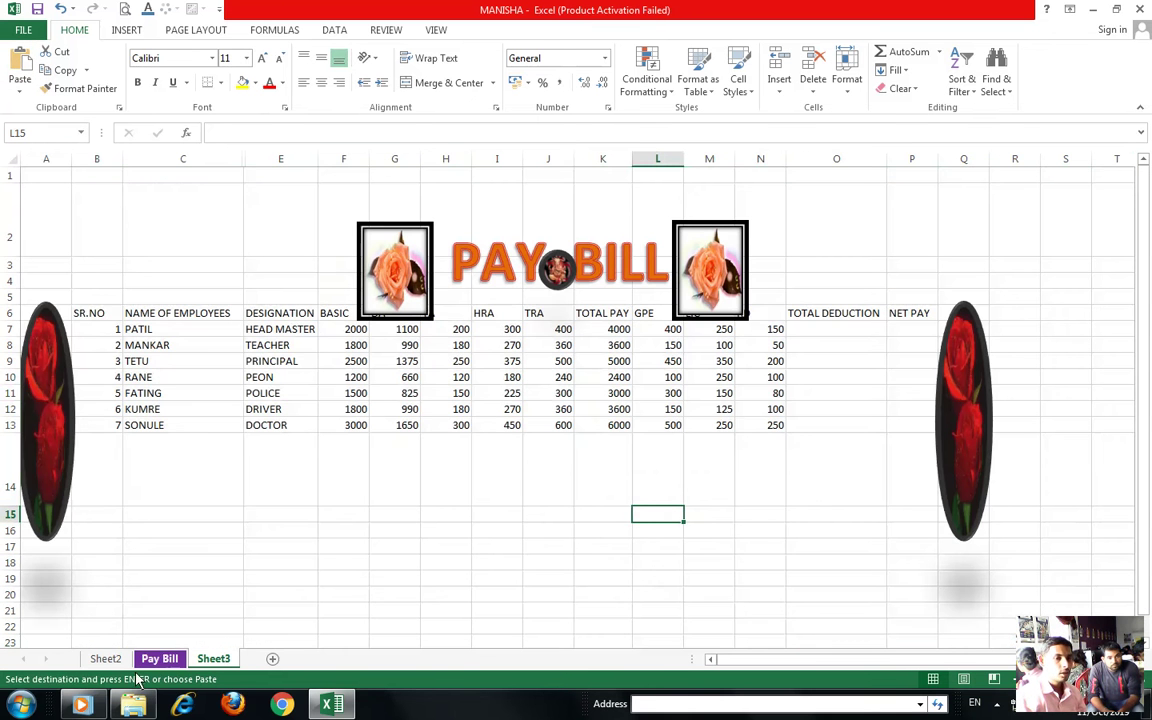
# Compare the Sheet3 copy against Pay Bill, then return to Pay Bill cell C5.
pyautogui.click(155, 659)
pyautogui.click(205, 659)
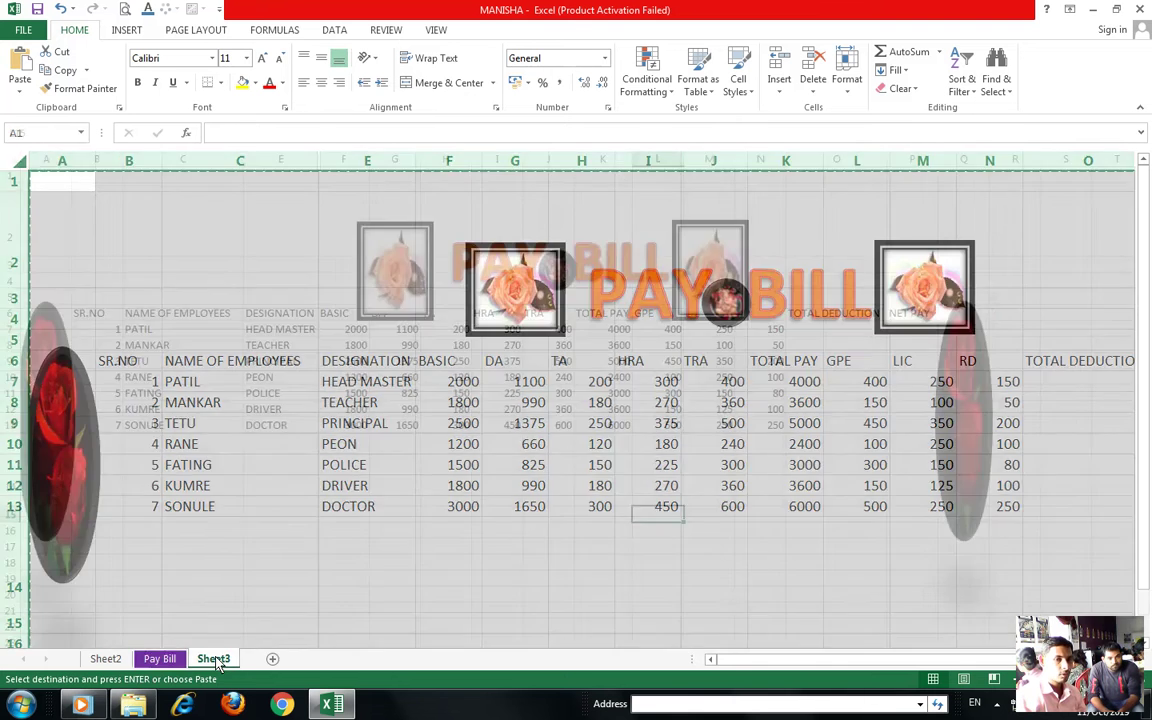
pyautogui.click(155, 659)
pyautogui.click(213, 659)
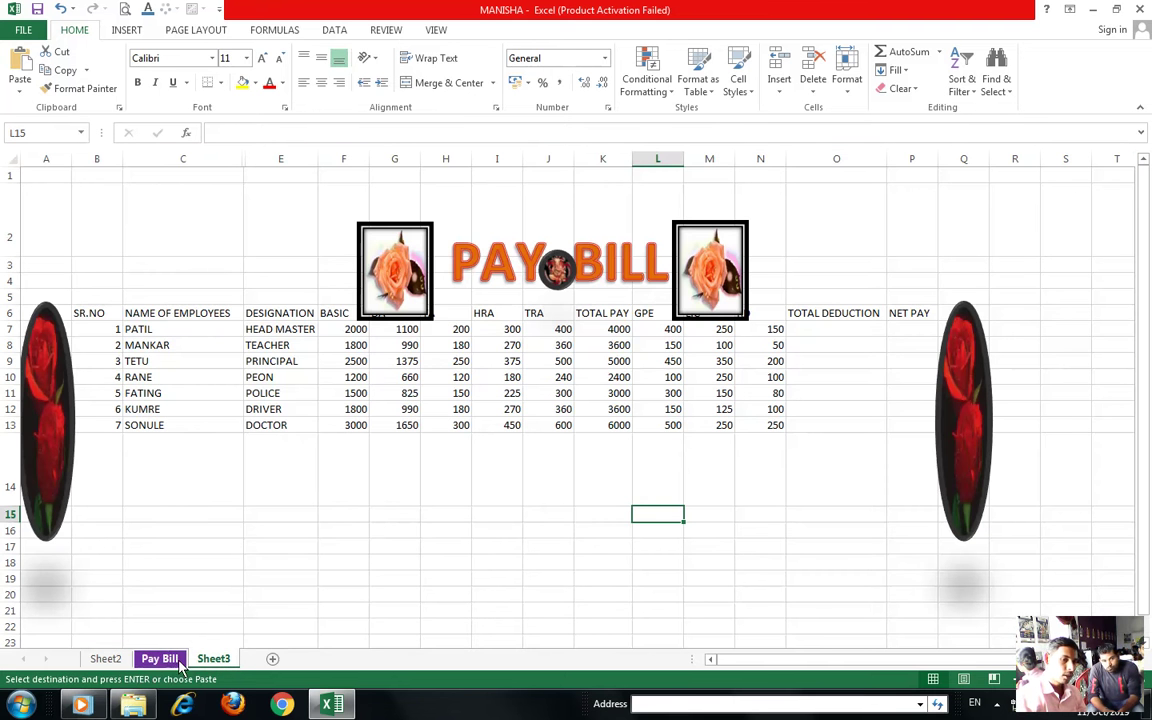
pyautogui.click(177, 660)
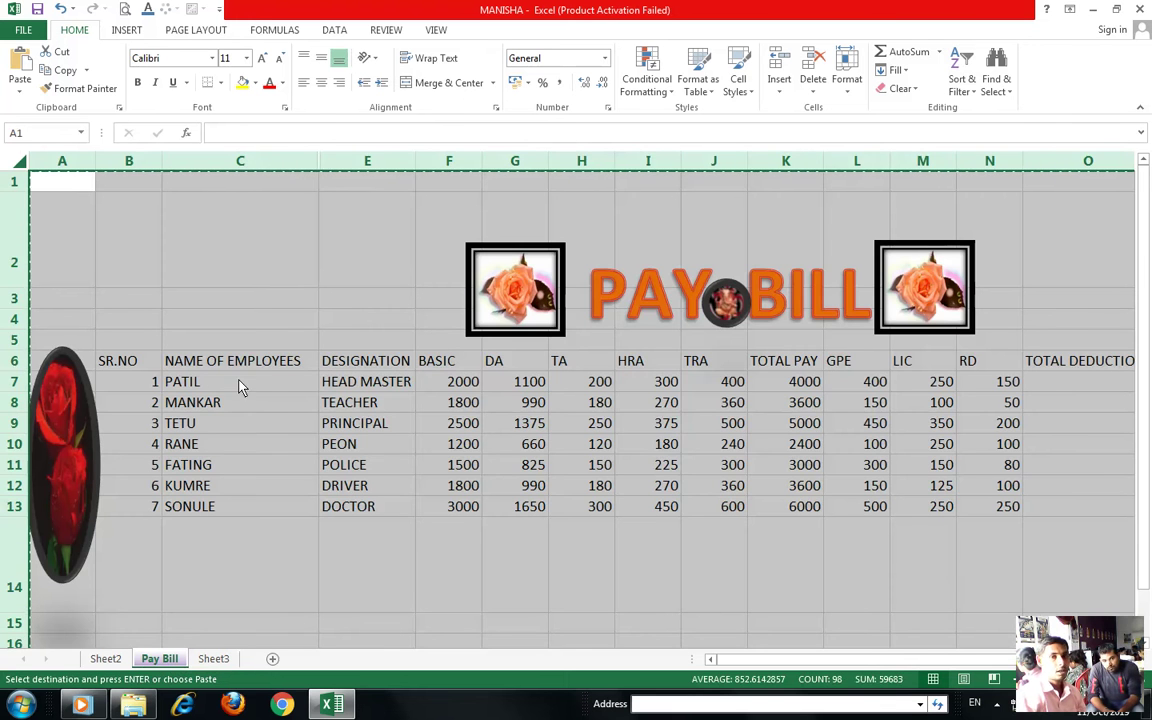
pyautogui.click(220, 342)
# Delete the Pay Bill sheet with Home > Delete Sheet, then choose Delete for Sheet3.
pyautogui.rightClick(170, 666)
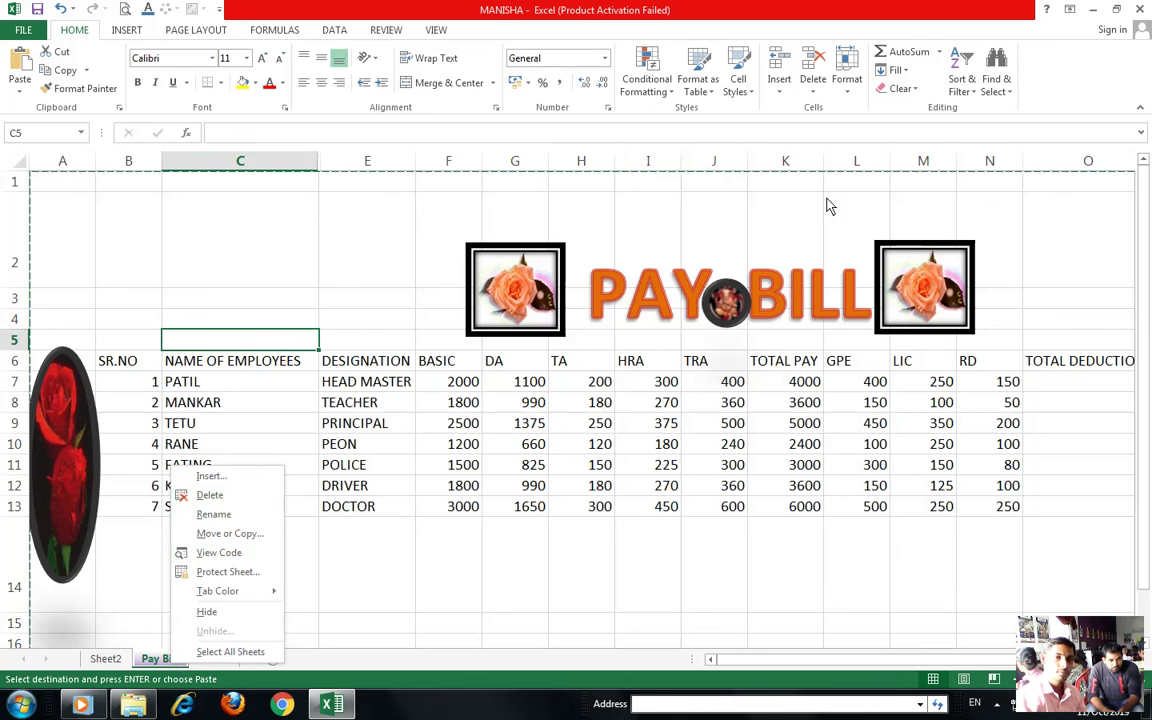
pyautogui.press('Escape')
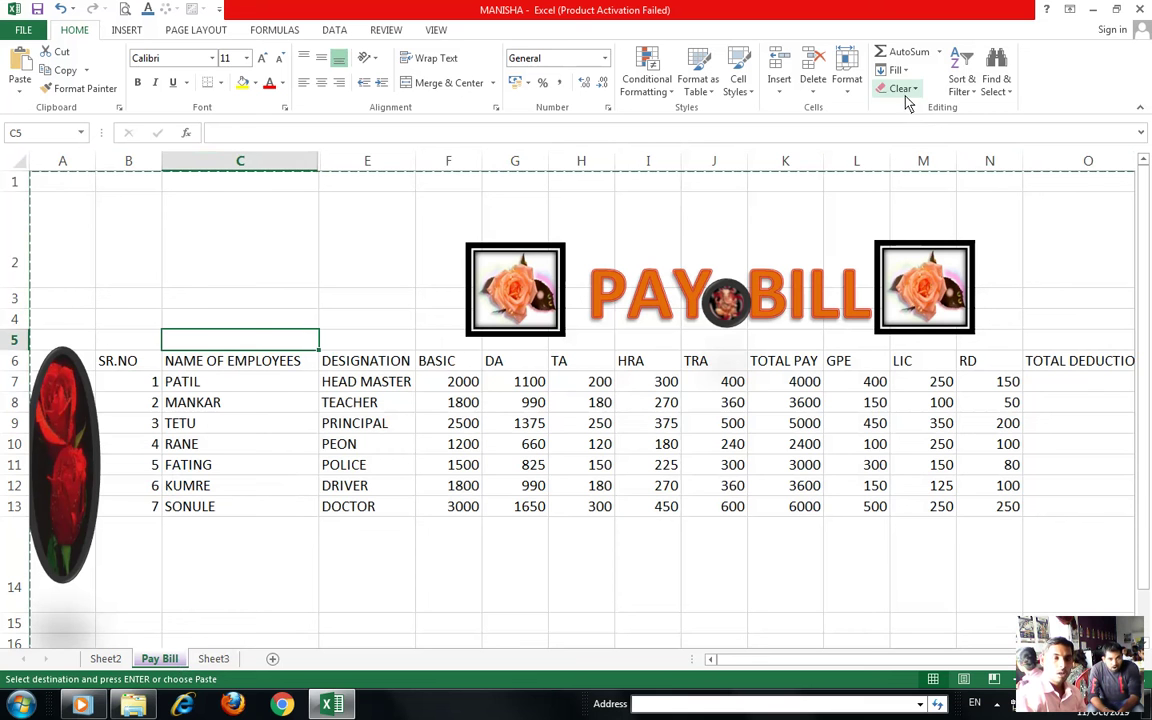
pyautogui.click(818, 90)
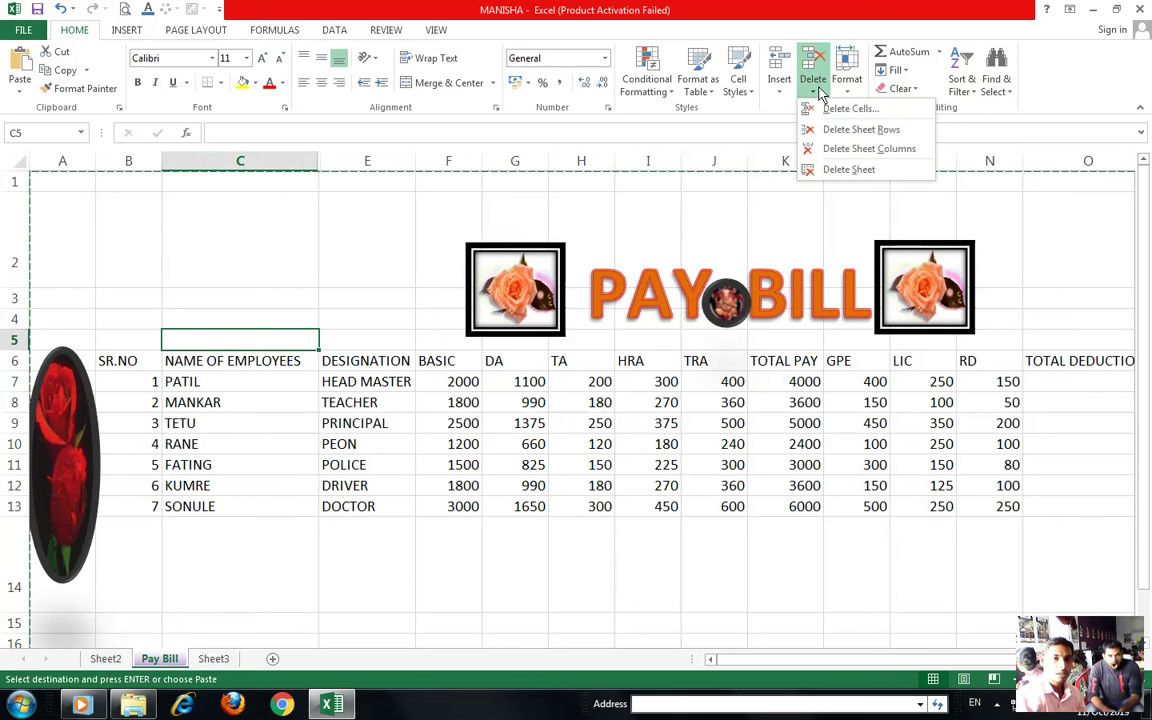
pyautogui.click(862, 170)
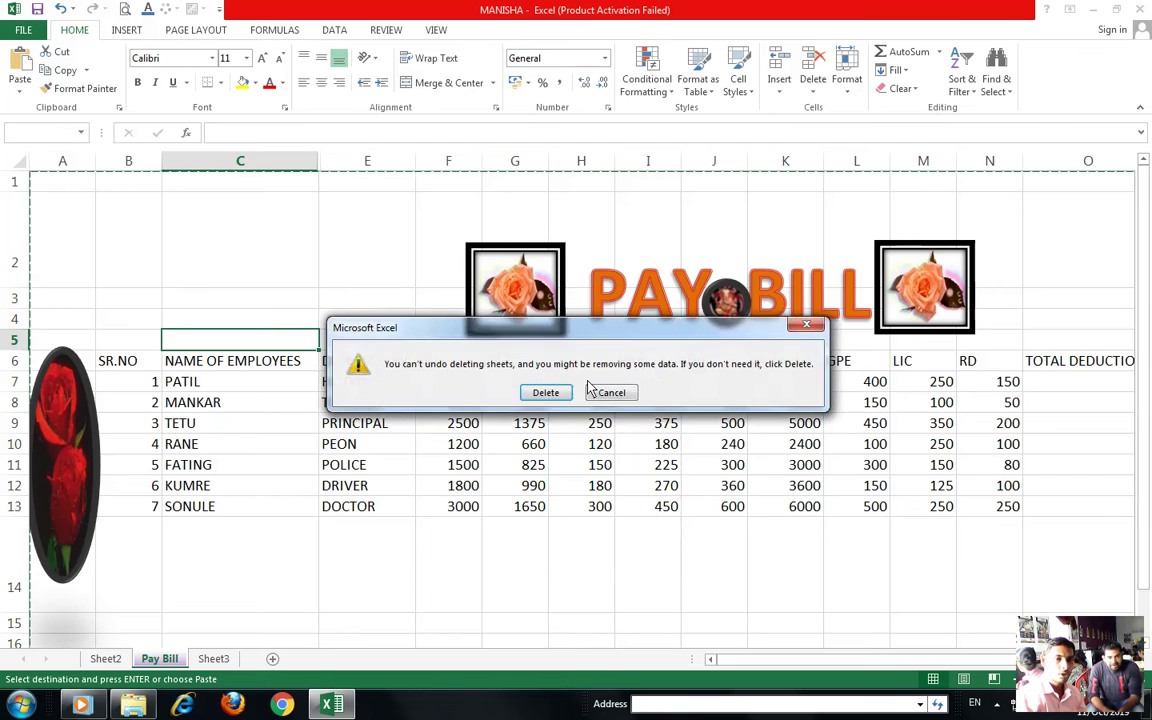
pyautogui.click(546, 392)
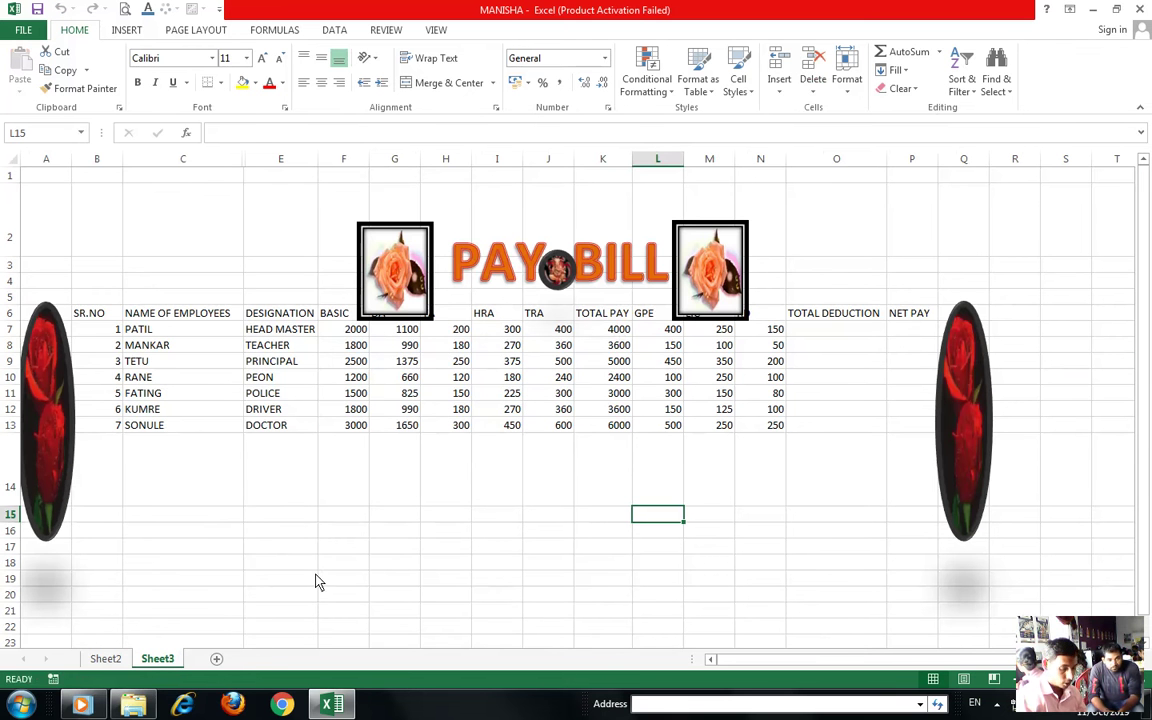
pyautogui.rightClick(163, 665)
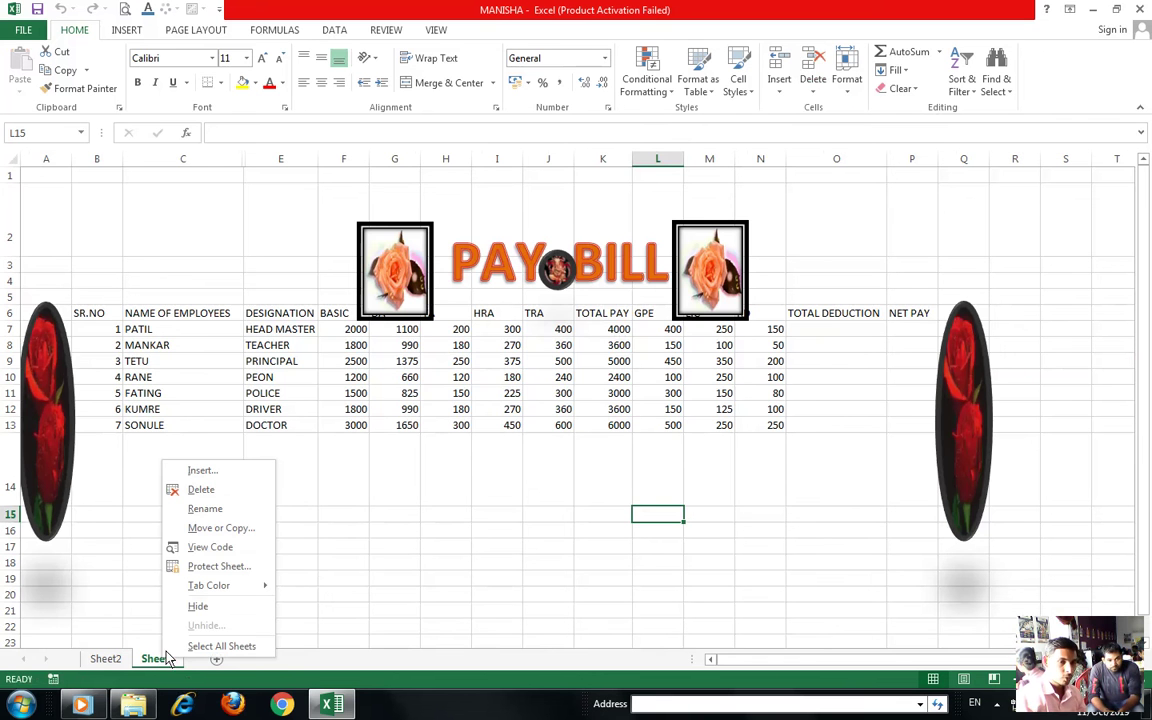
pyautogui.click(205, 505)
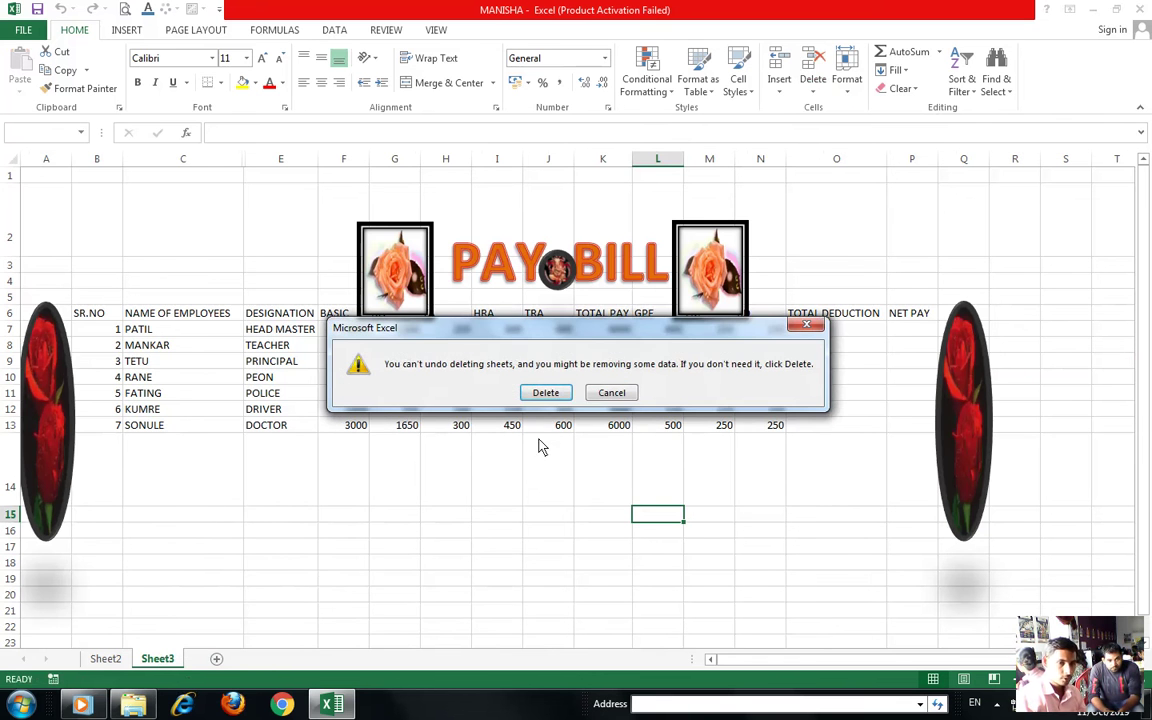
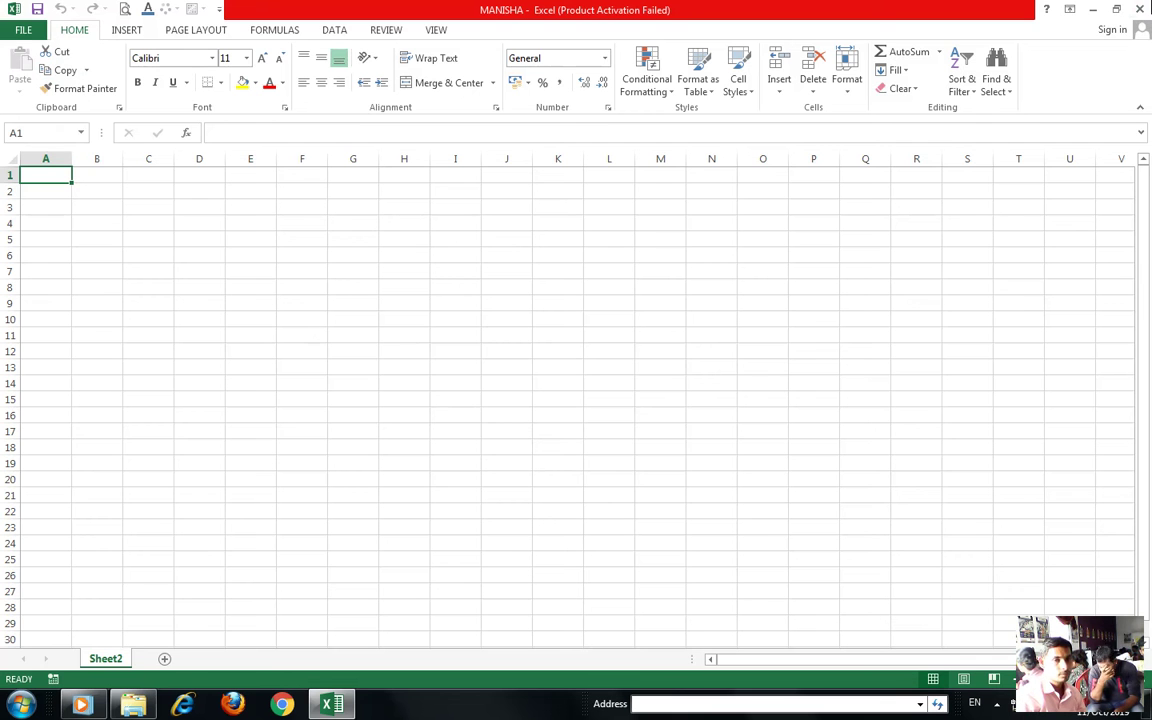
# Close Excel without saving, reopen MANISHA.xlsx, dismiss the activation notice, and move the pay table block.
pyautogui.hotkey('alt', 'F4')
pyautogui.click(581, 372)
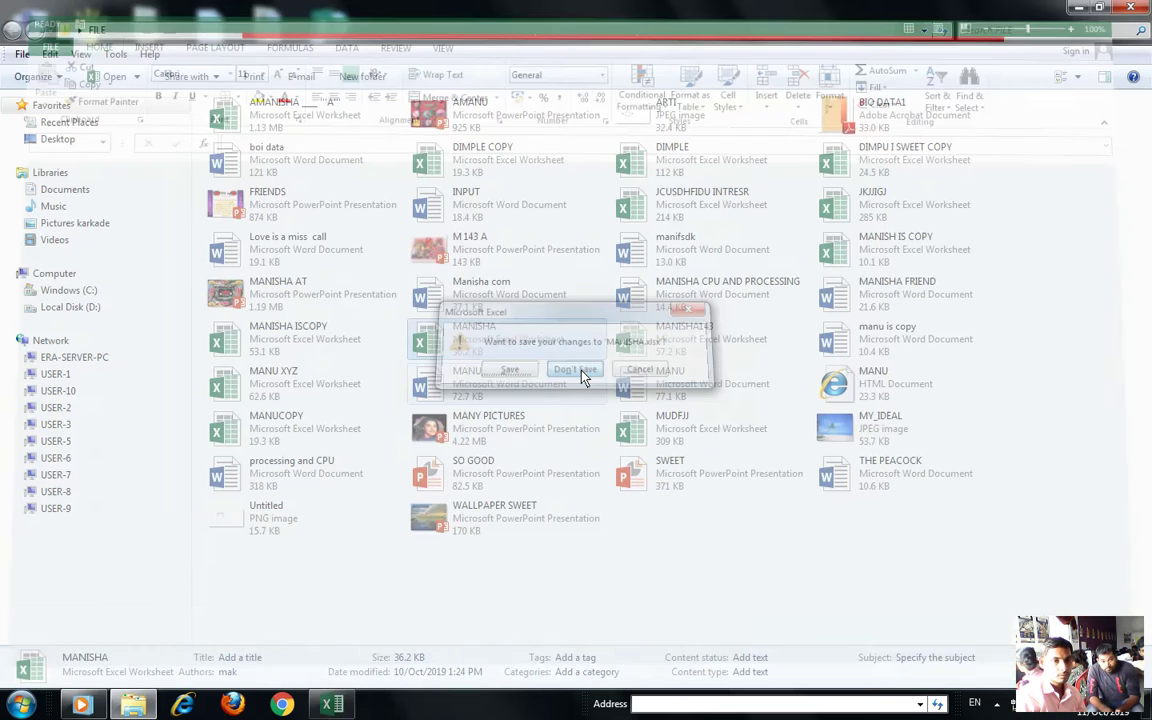
pyautogui.doubleClick(555, 345)
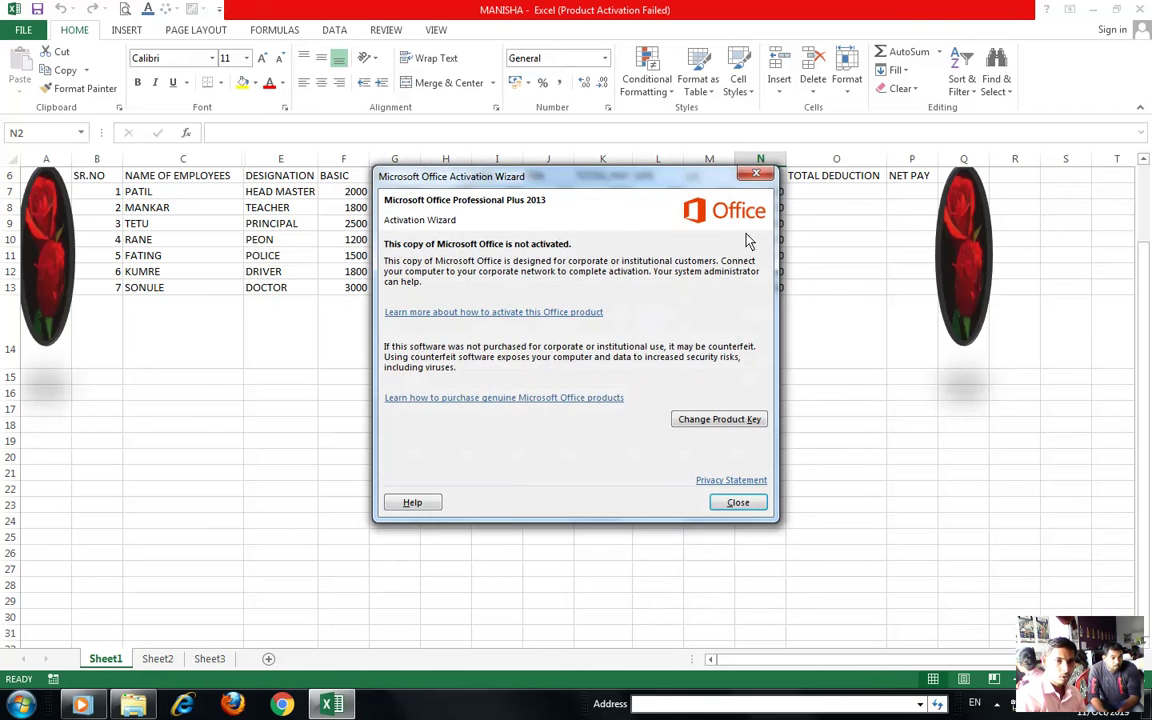
pyautogui.click(756, 174)
pyautogui.moveTo(95, 176)
pyautogui.mouseDown()
pyautogui.moveTo(708, 288)
pyautogui.moveTo(901, 286)
pyautogui.moveTo(914, 530)
pyautogui.mouseUp()
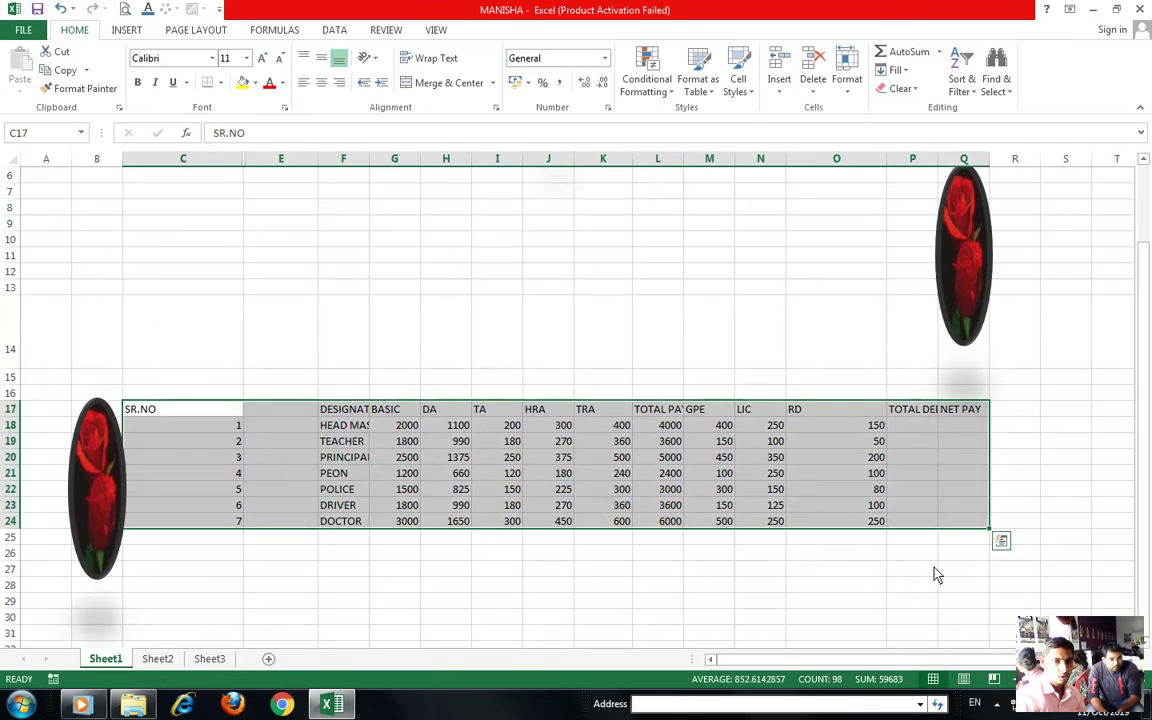
# Move the right rose picture down beside the pay table.
pyautogui.click(594, 588)
pyautogui.click(964, 256)
pyautogui.moveTo(964, 256); pyautogui.dragTo(1017, 484)
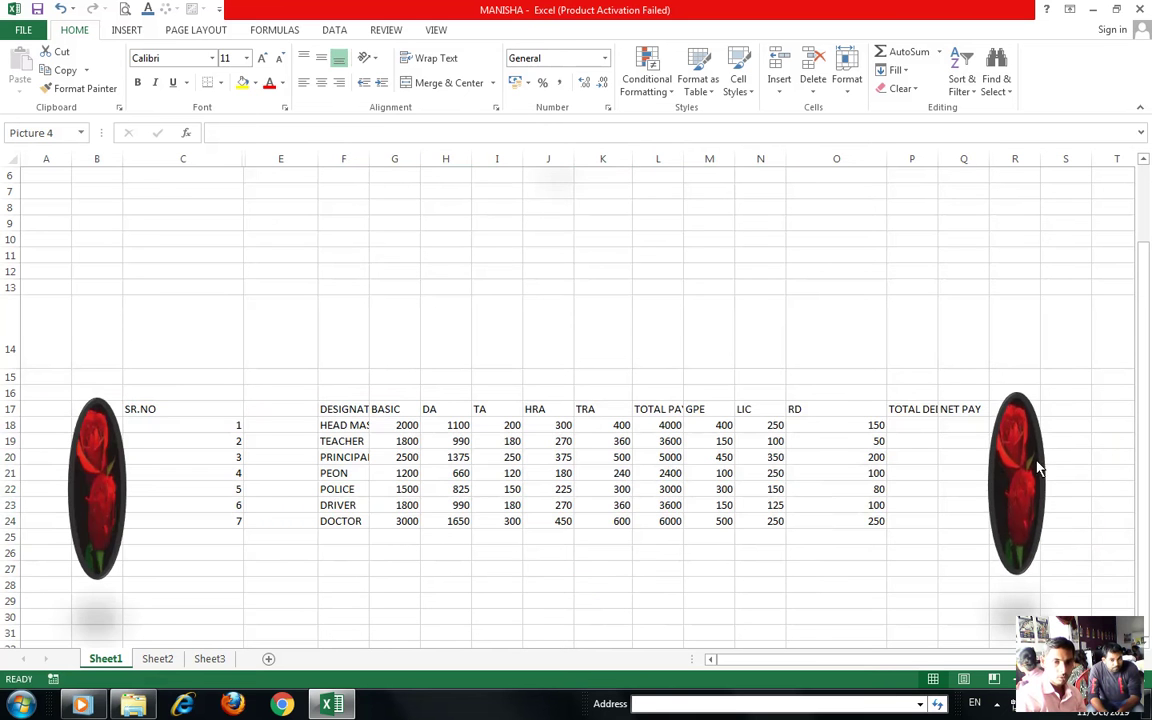
pyautogui.click(676, 288)
pyautogui.scroll(2, 691, 293)
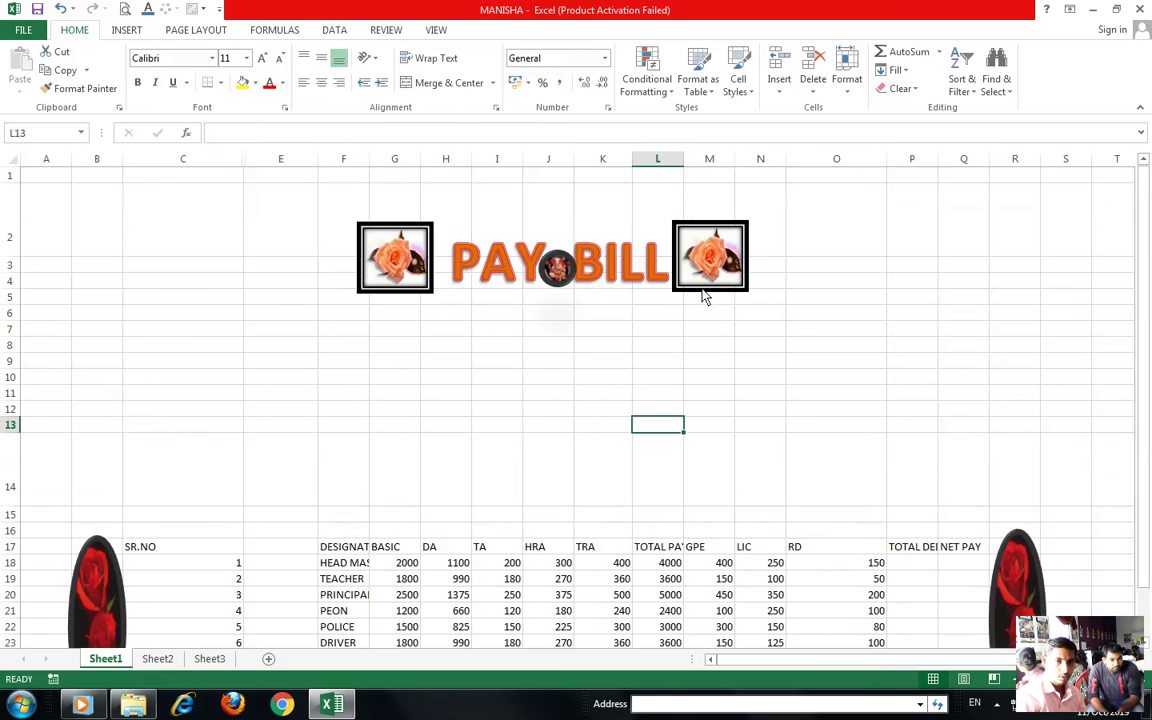
# Drag the PAY BILL title art down near the table.
pyautogui.click(545, 244)
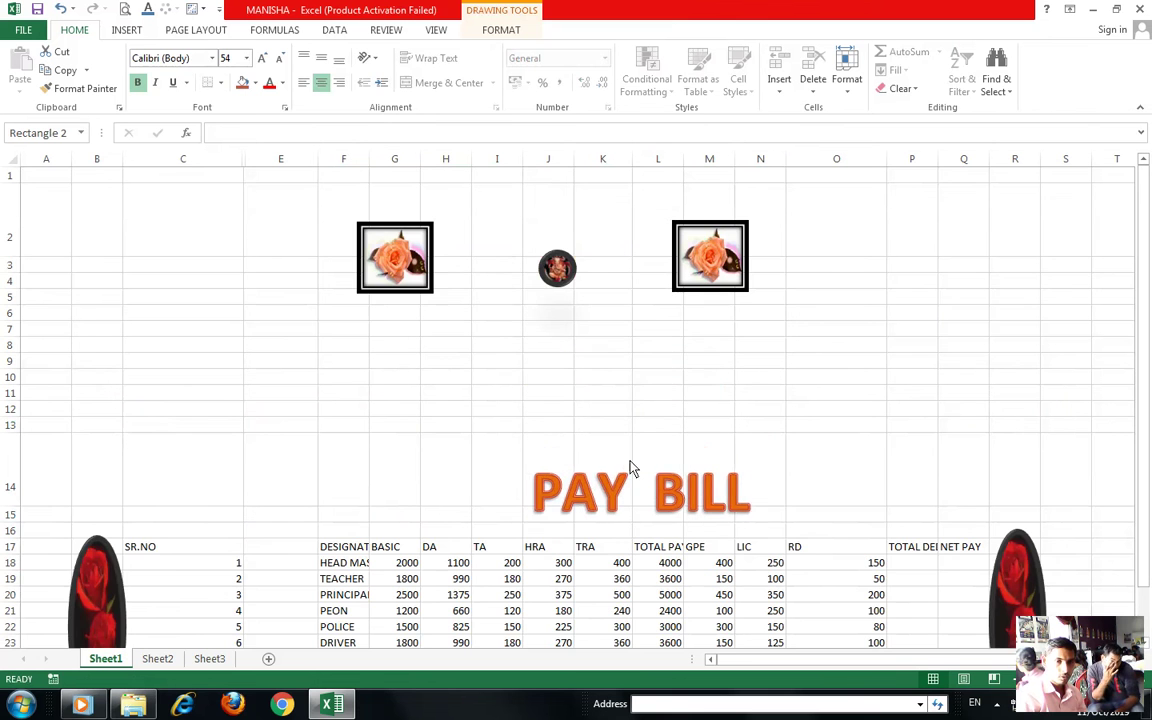
pyautogui.moveTo(545, 230); pyautogui.dragTo(632, 470)
pyautogui.scroll(-2, 893, 459)
pyautogui.scroll(-3, 880, 456)
pyautogui.click(707, 463)
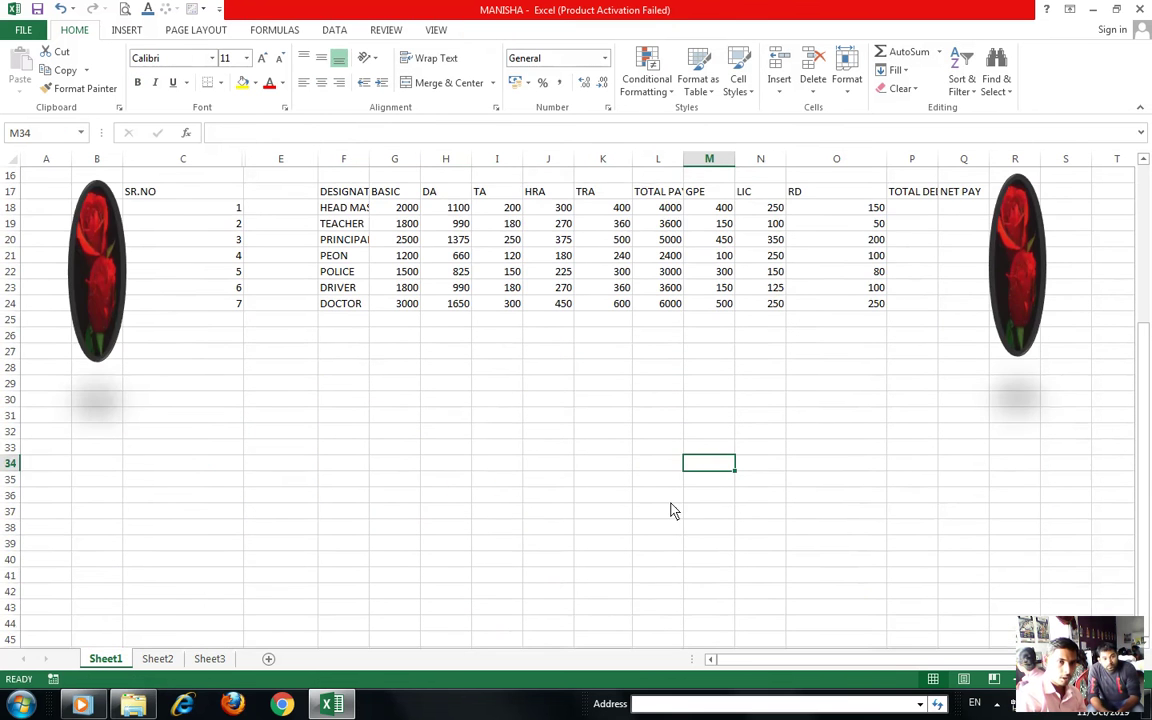
pyautogui.scroll(1, 630, 470)
# Autofit column F so DESIGNATION shows fully, then zoom in and maximize the window.
pyautogui.doubleClick(369, 162)
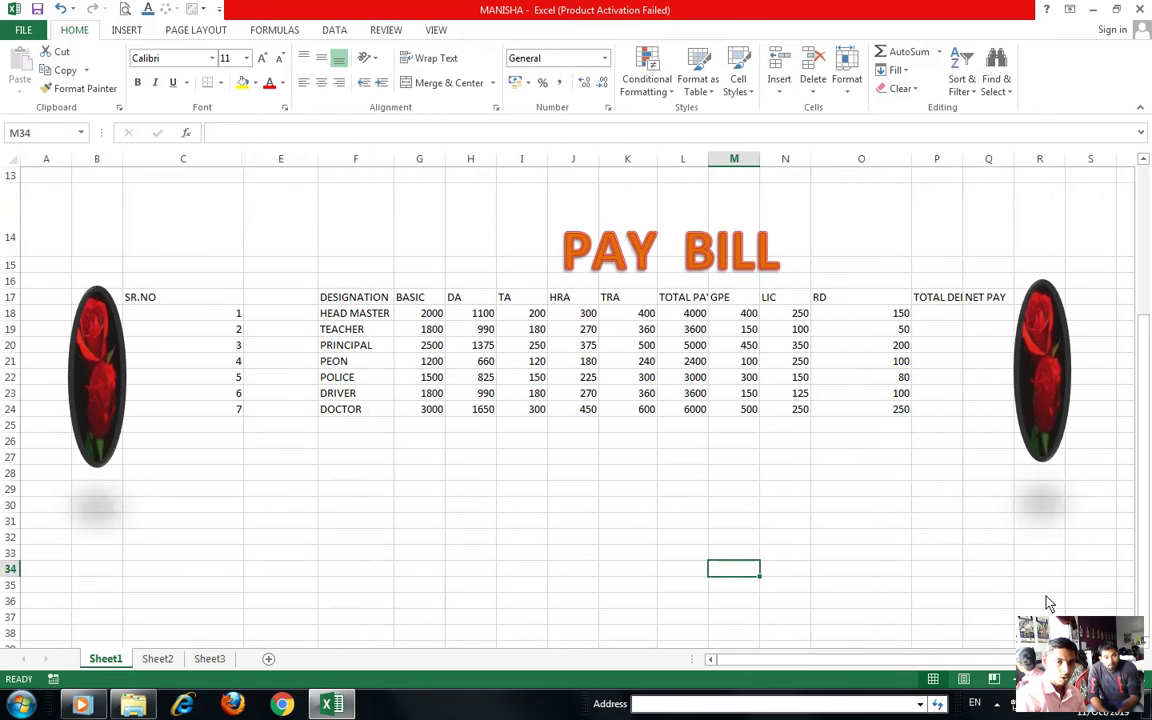
pyautogui.press('super+Down')
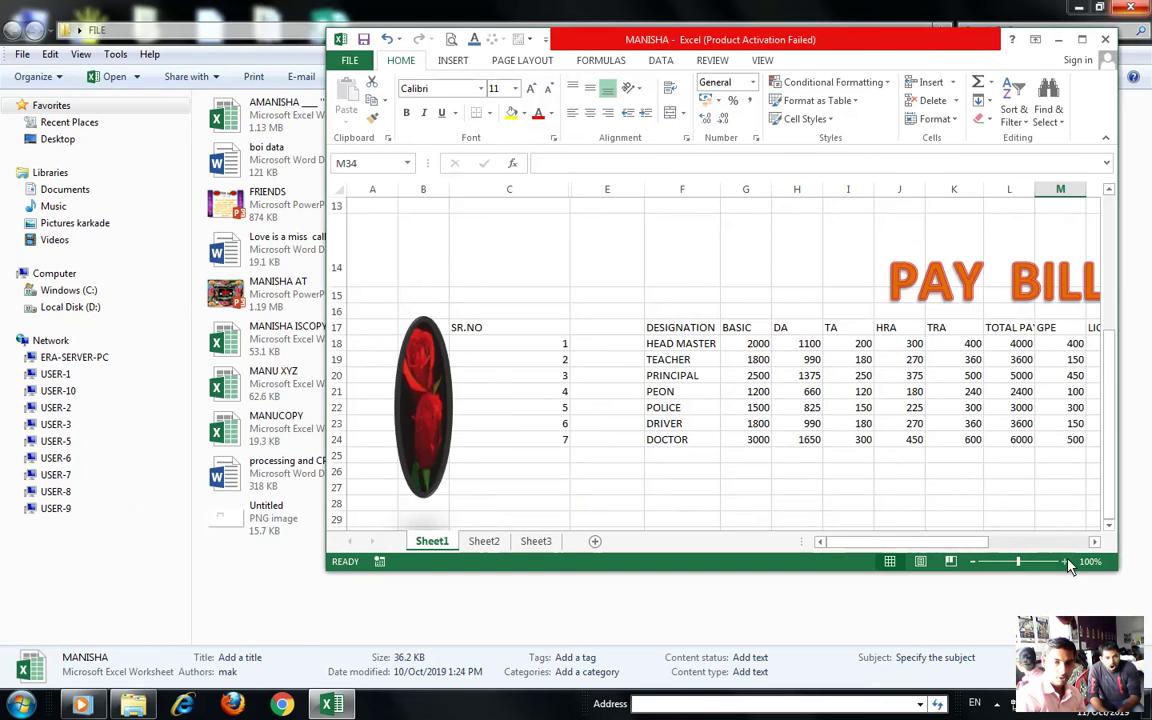
pyautogui.click(1065, 562)
pyautogui.click(1065, 562)
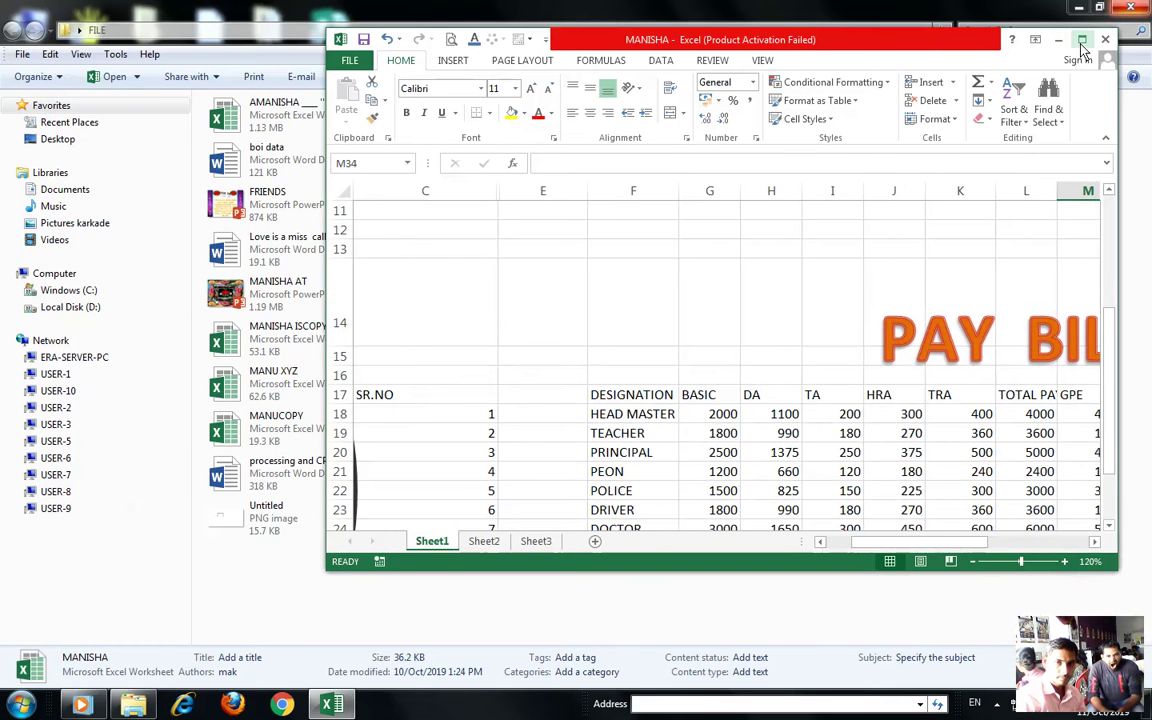
pyautogui.click(1082, 41)
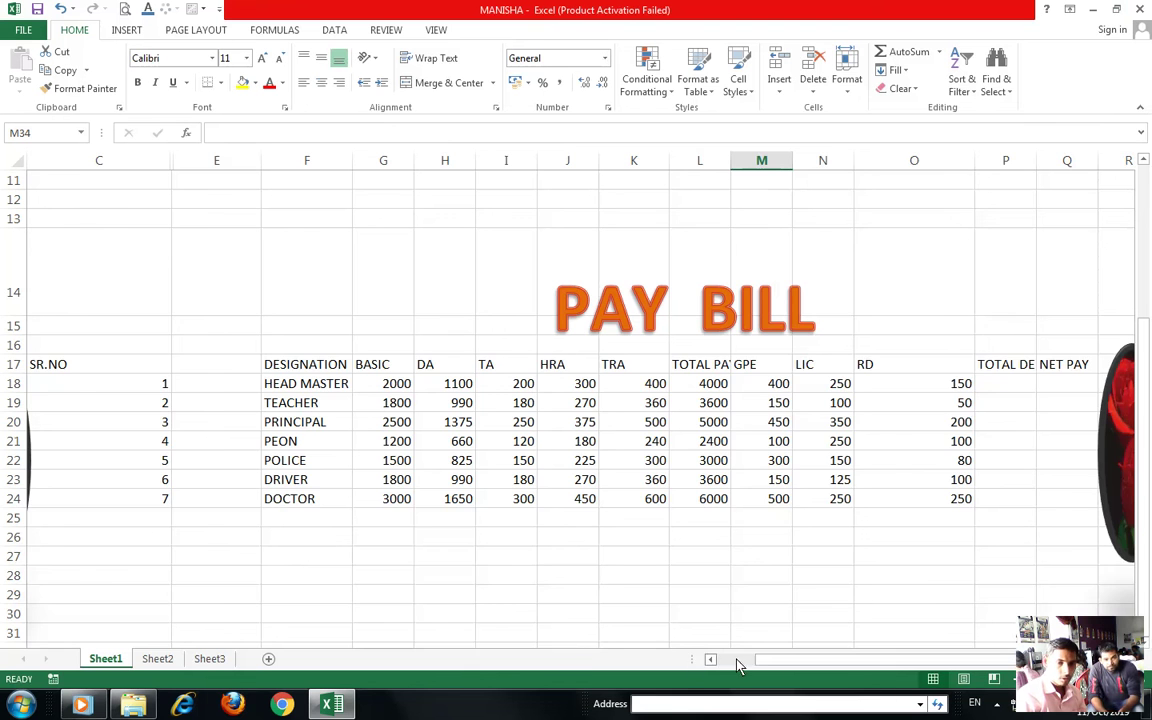
pyautogui.moveTo(738, 664); pyautogui.dragTo(864, 666)
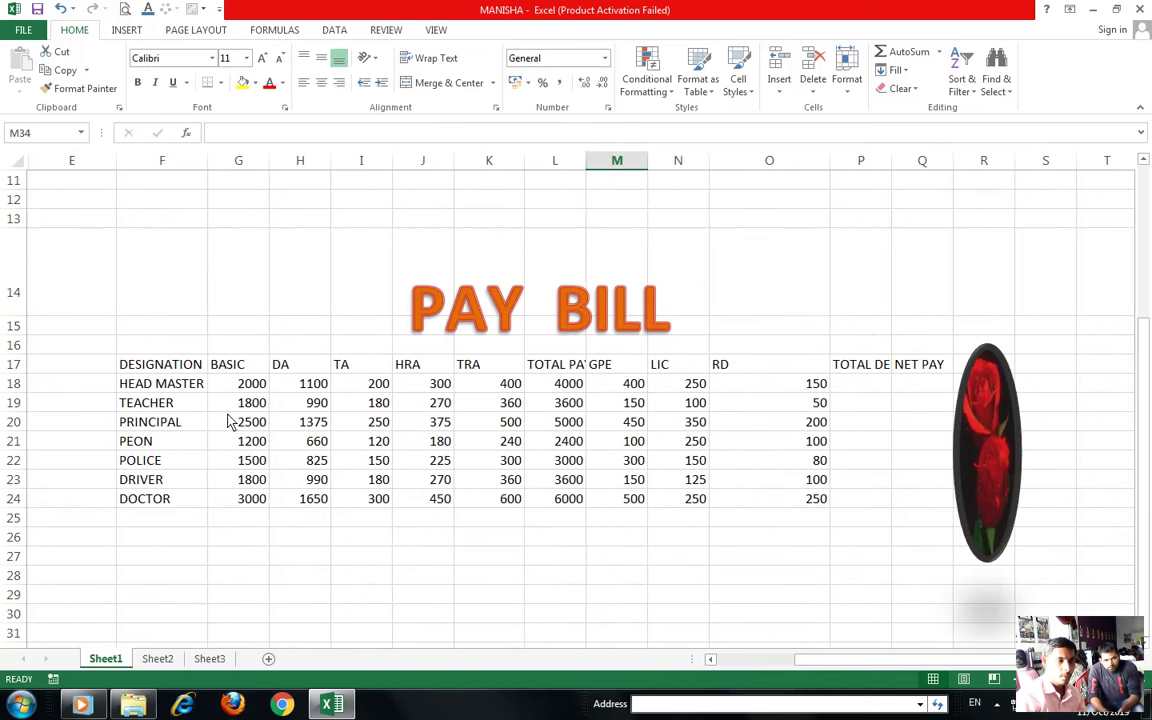
# Make the DESIGNATION header in F17 read vertically.
pyautogui.click(159, 370)
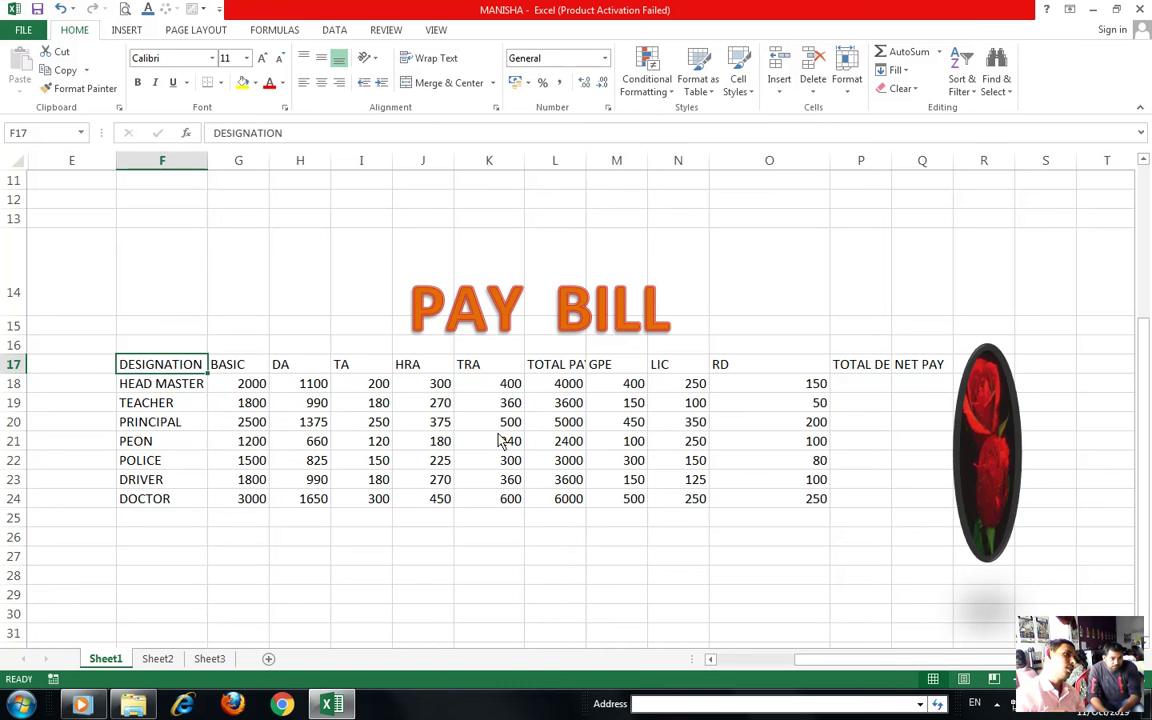
pyautogui.scroll(1, 502, 441)
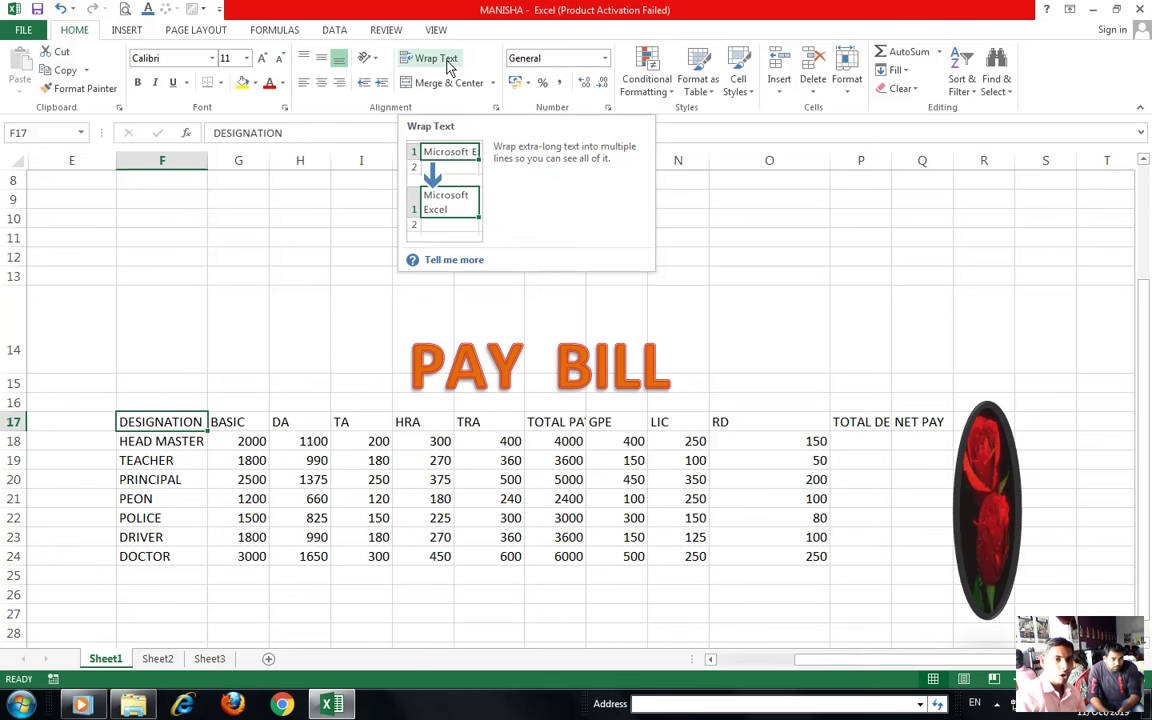
pyautogui.click(369, 62)
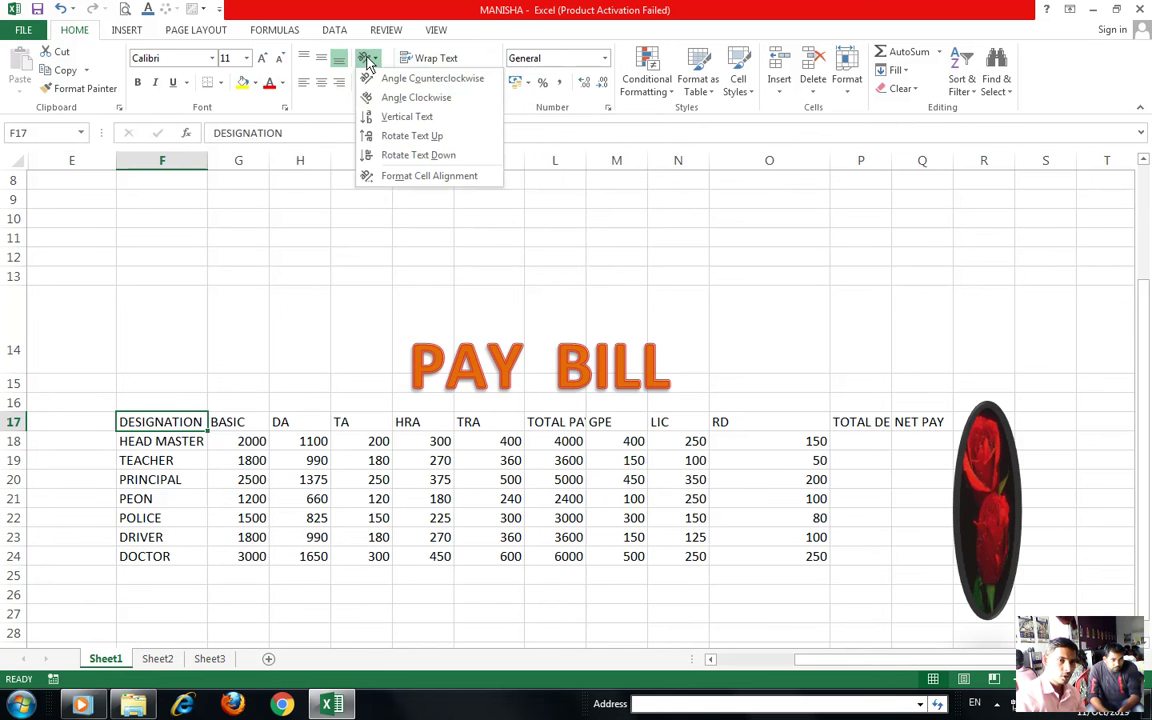
pyautogui.click(425, 122)
pyautogui.scroll(-3, 505, 365)
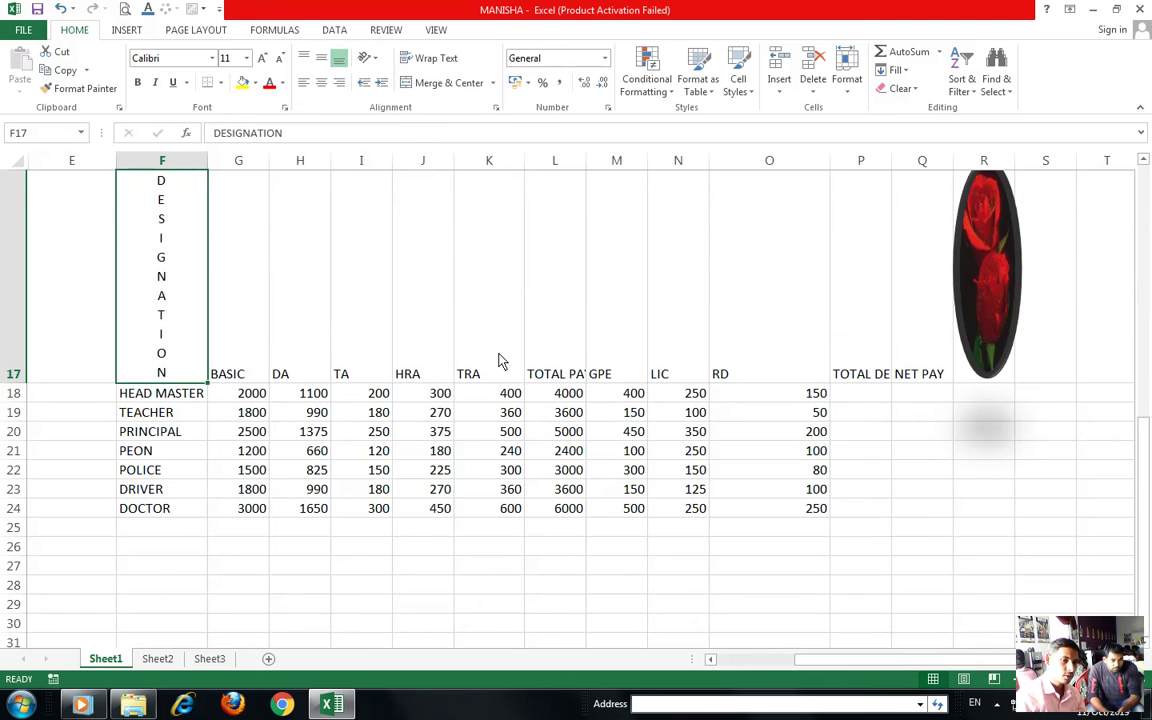
pyautogui.scroll(1, 500, 360)
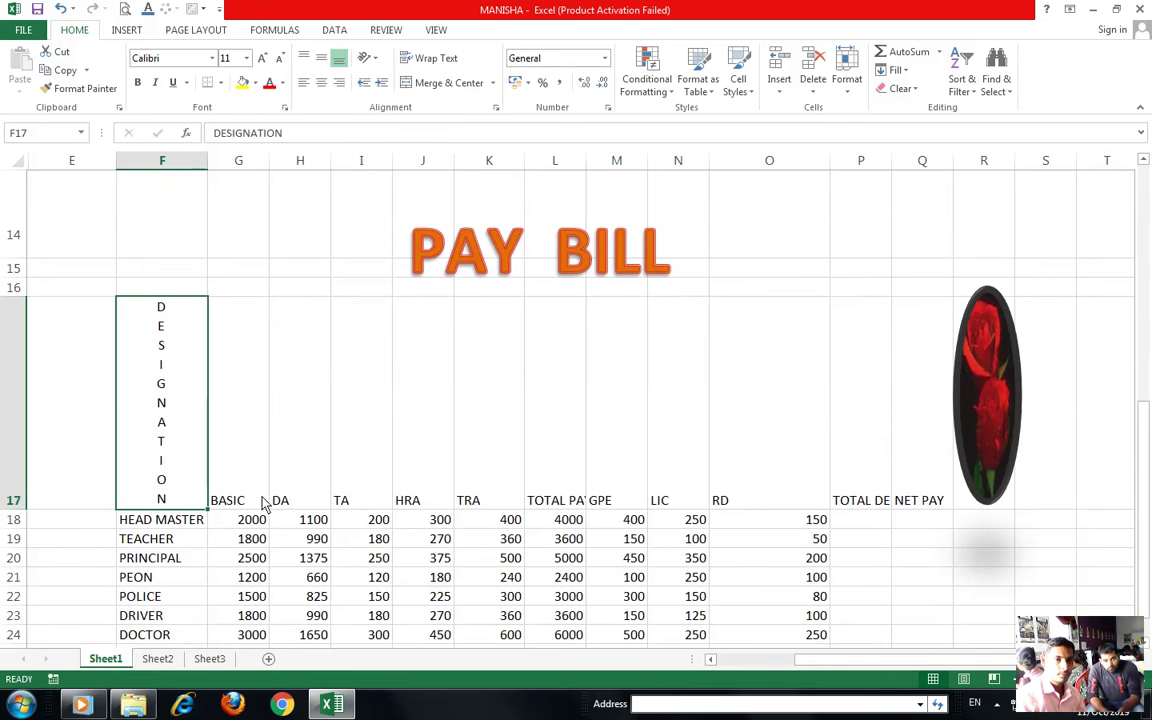
# Rotate the TOTAL PAY header in L17 to an angled orientation.
pyautogui.click(557, 508)
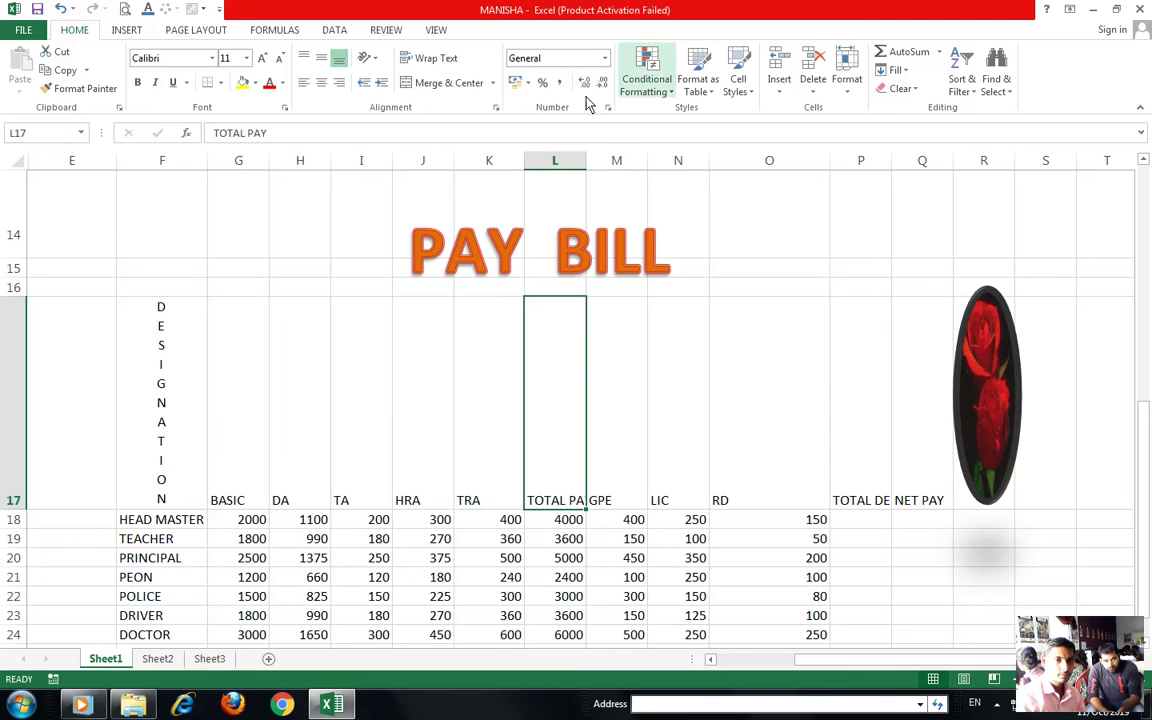
pyautogui.click(370, 60)
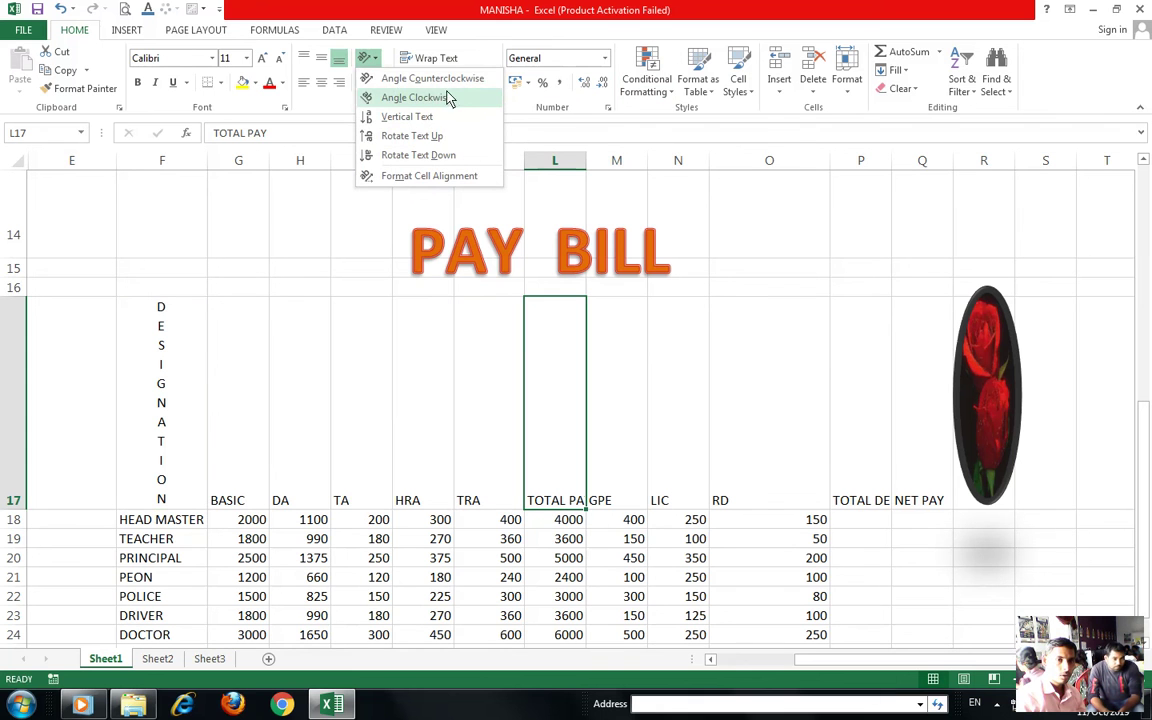
pyautogui.click(428, 157)
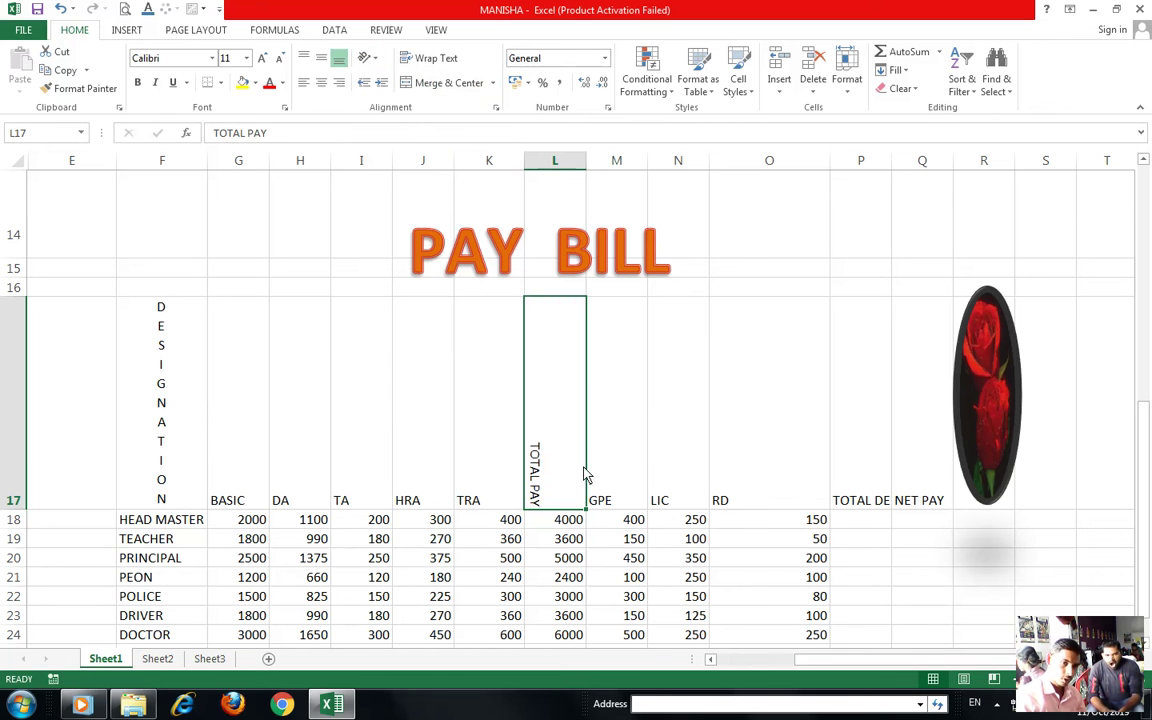
pyautogui.click(363, 60)
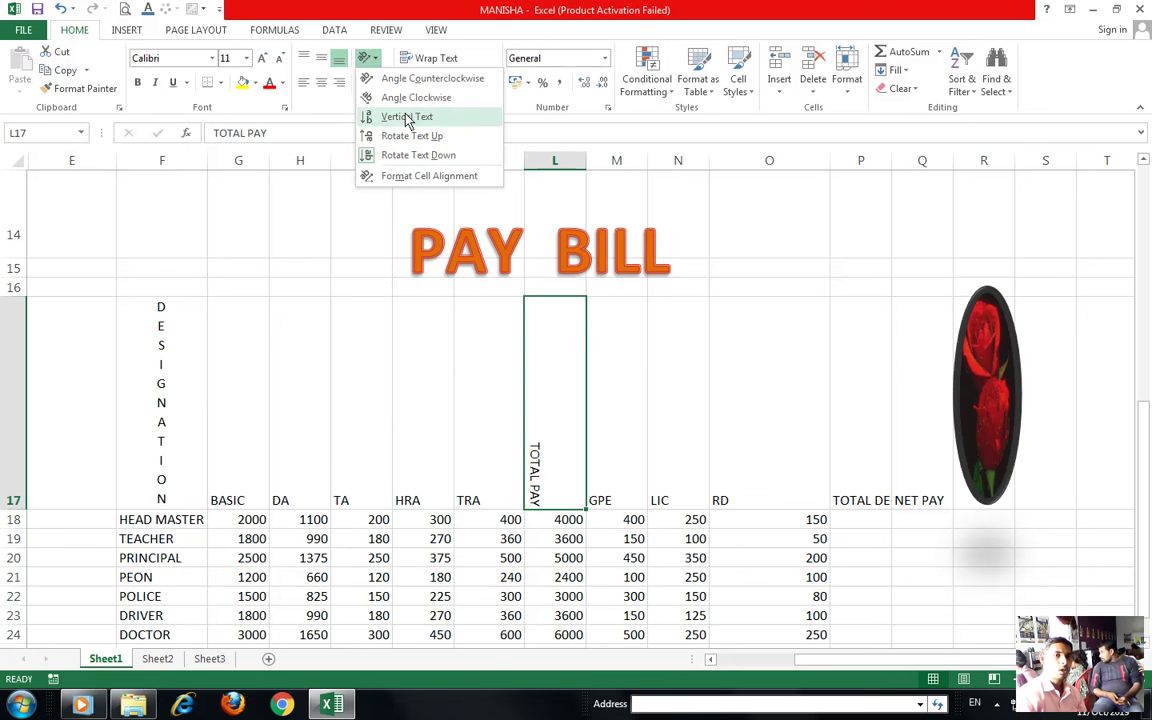
pyautogui.press('Escape')
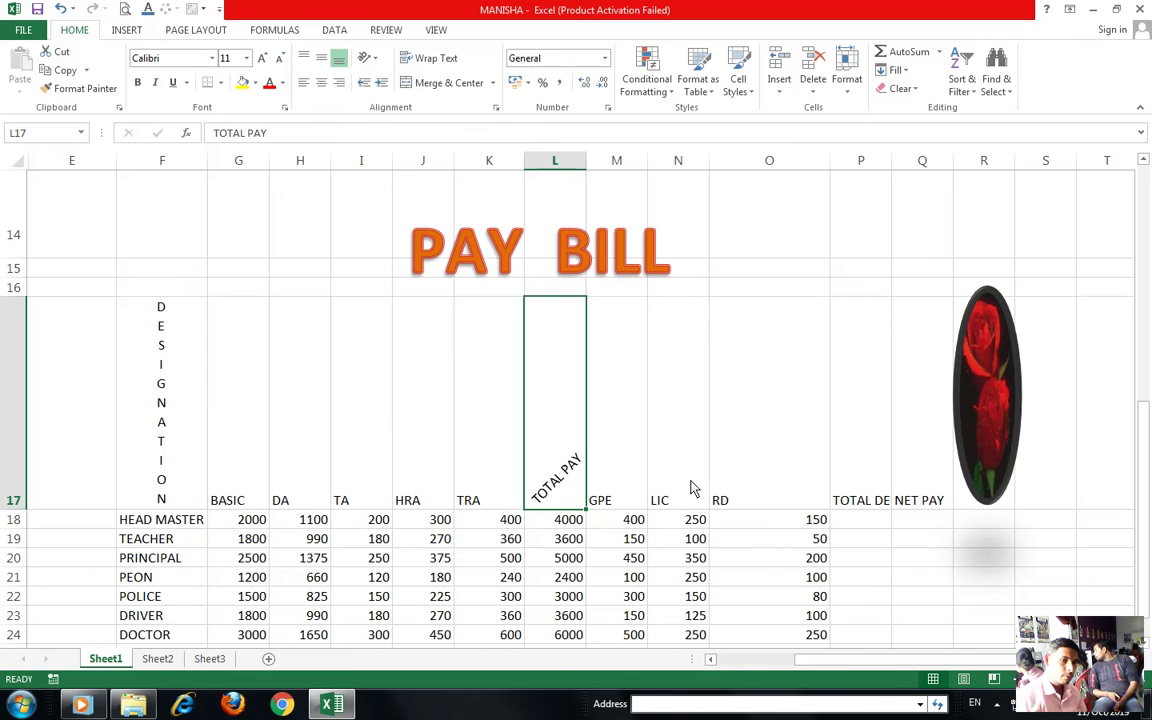
# Tilt the DESIGNATION header diagonally instead.
pyautogui.click(150, 390)
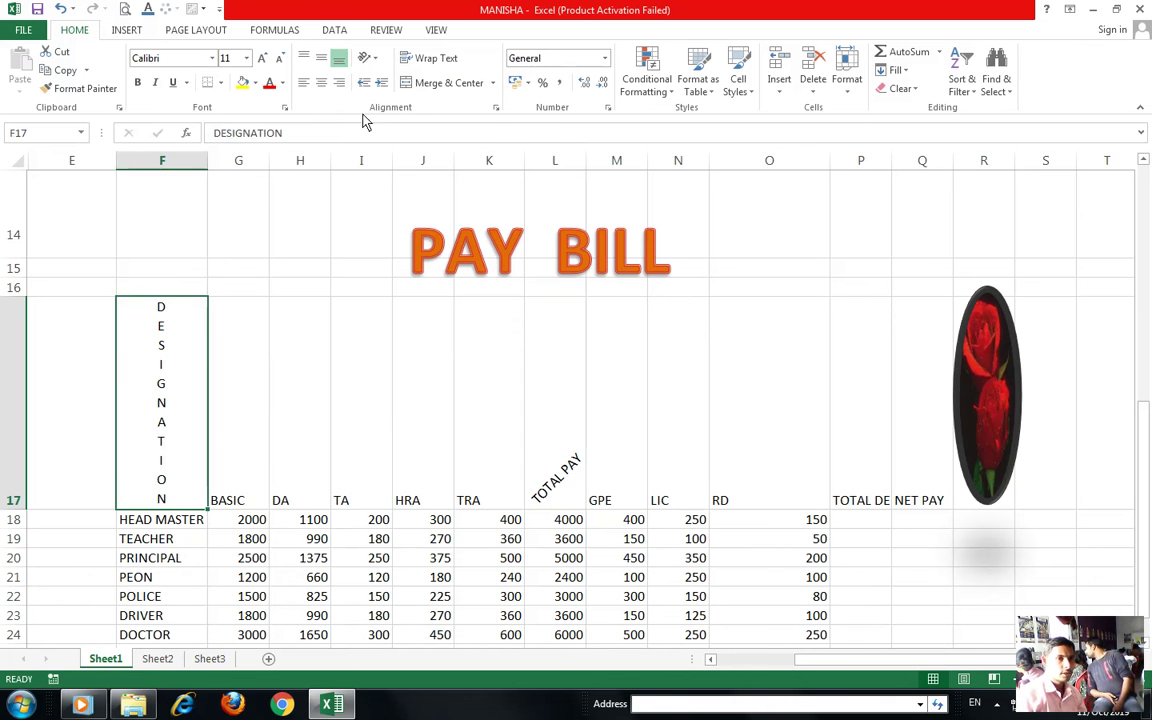
pyautogui.click(372, 59)
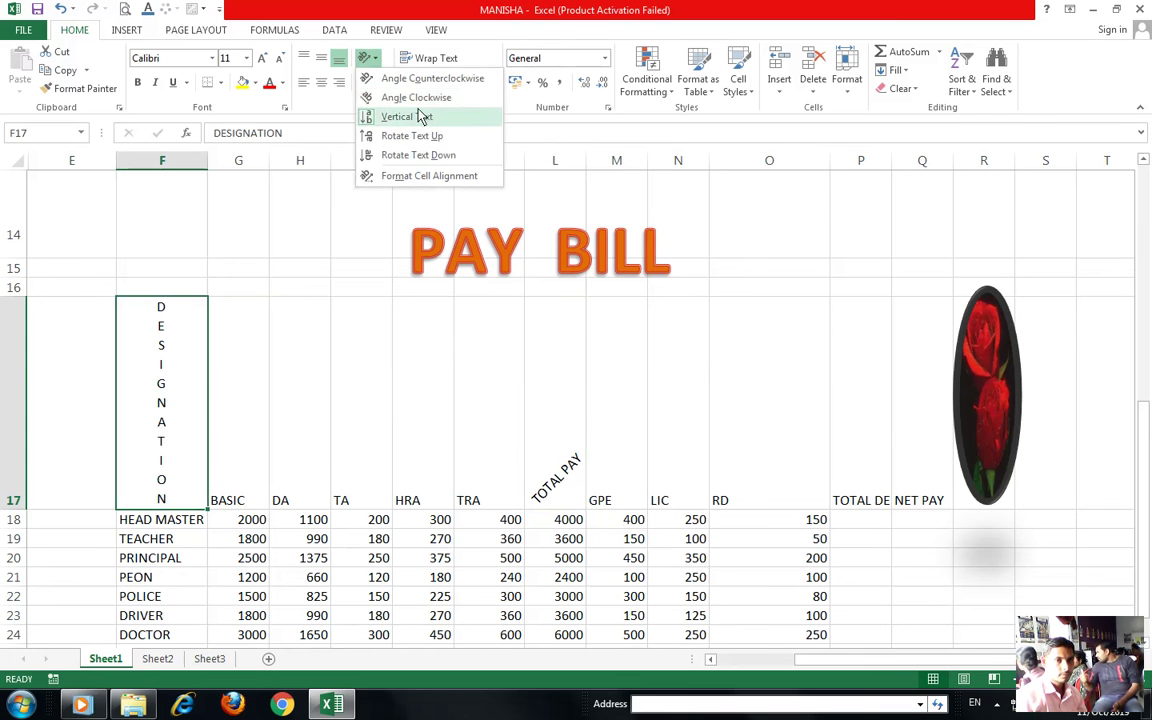
pyautogui.click(416, 97)
pyautogui.click(420, 497)
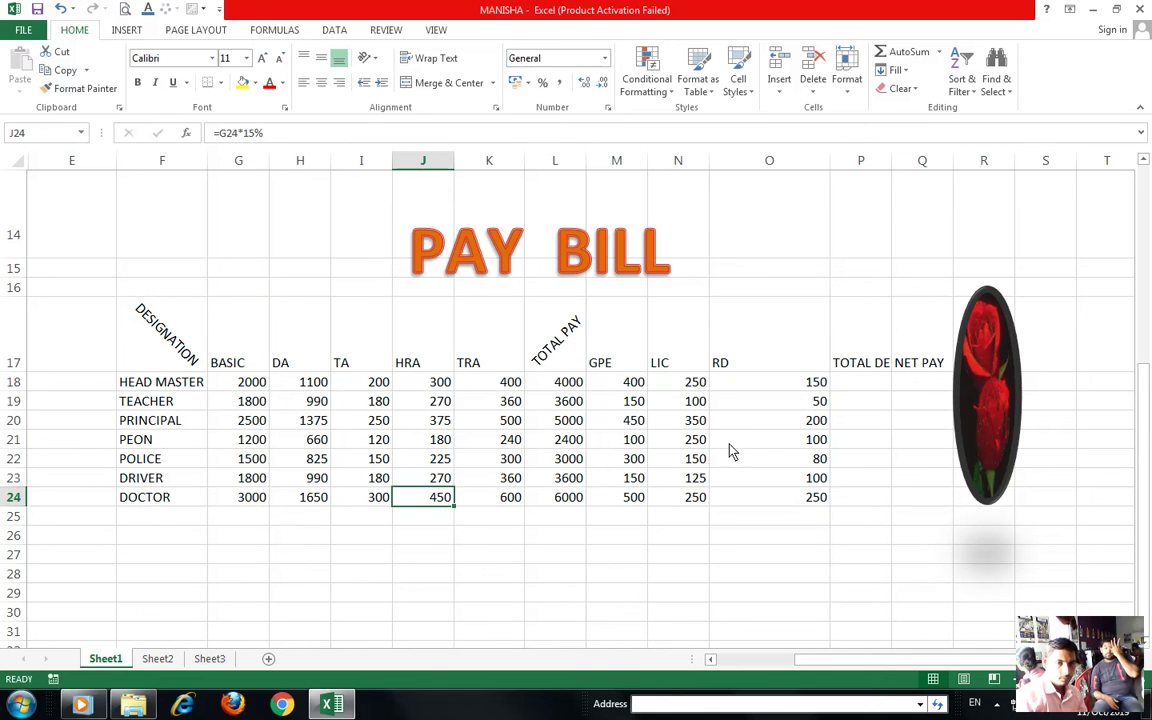
# Move the PAY BILL WordArt down to rows 28–31 and select cell J16.
pyautogui.click(866, 358)
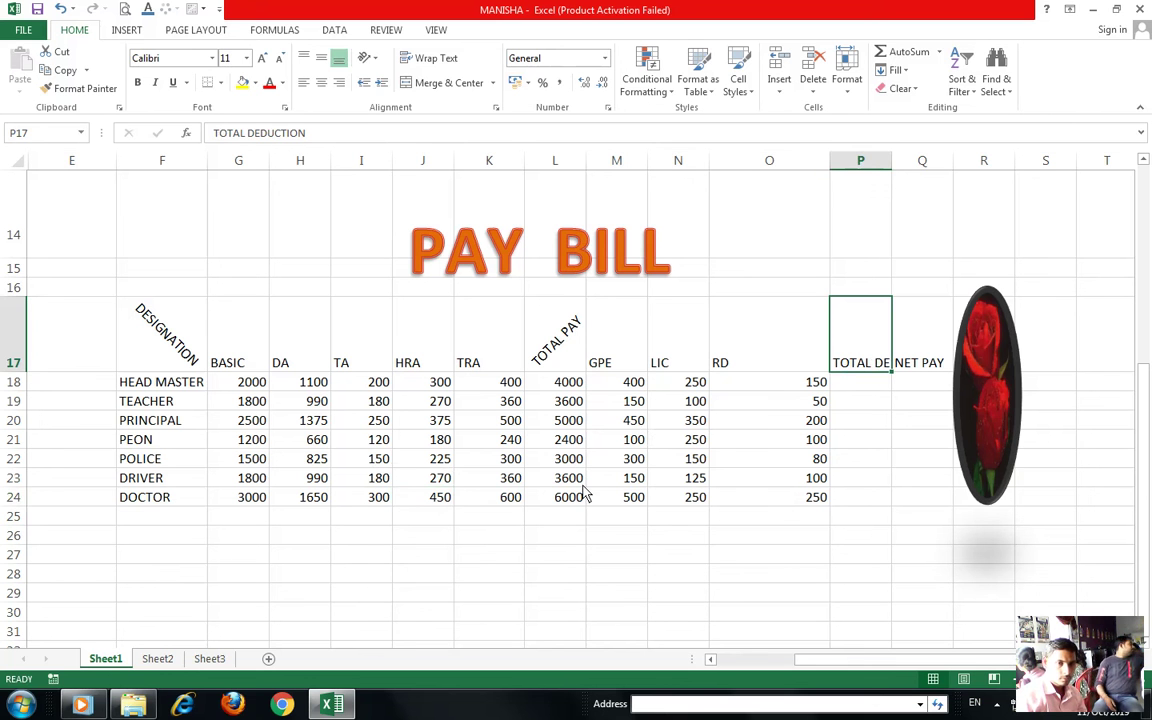
pyautogui.click(488, 255)
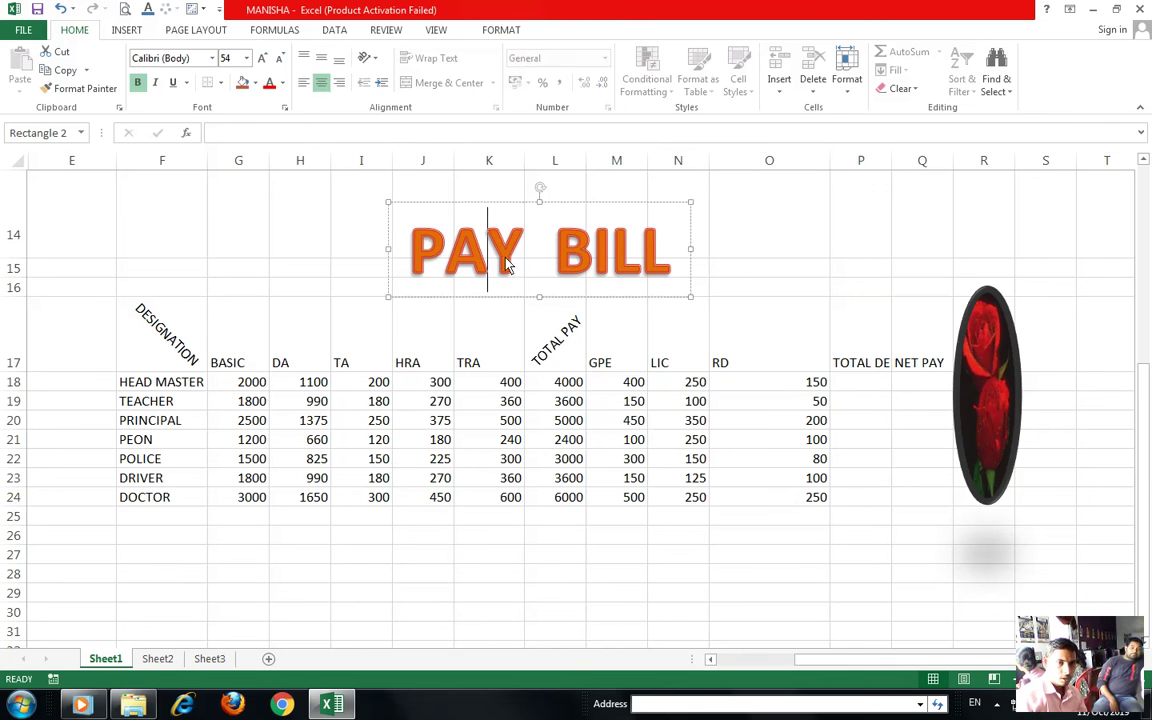
pyautogui.click(448, 220)
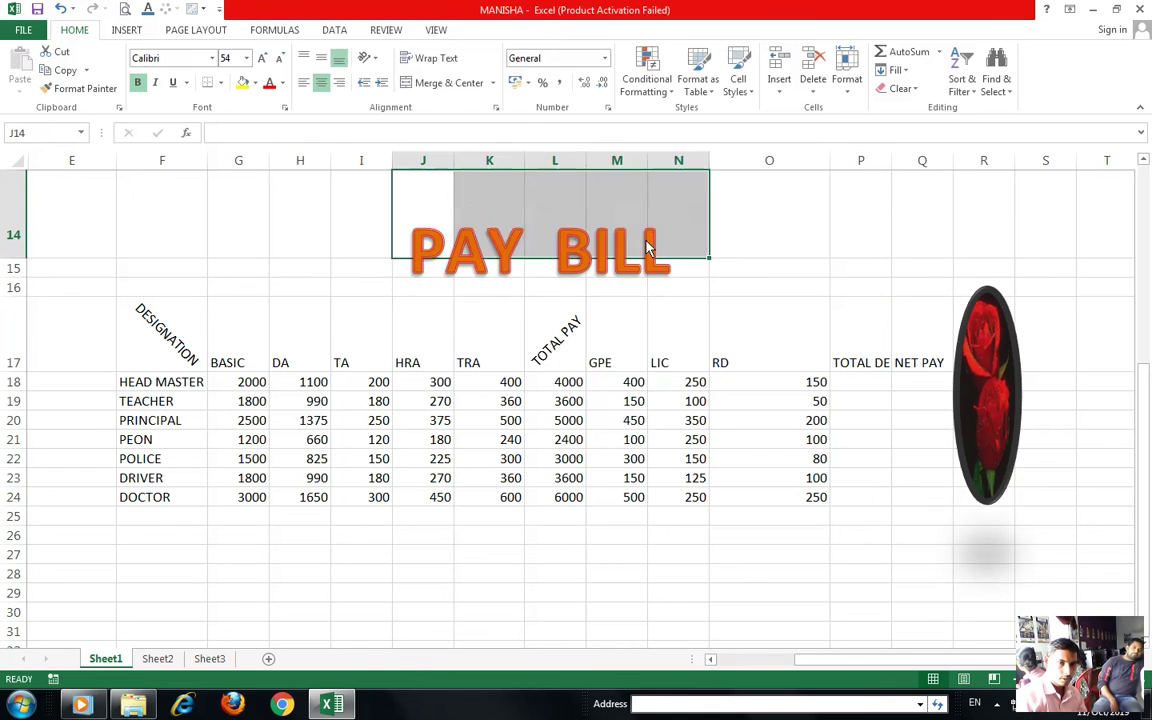
pyautogui.click(612, 250)
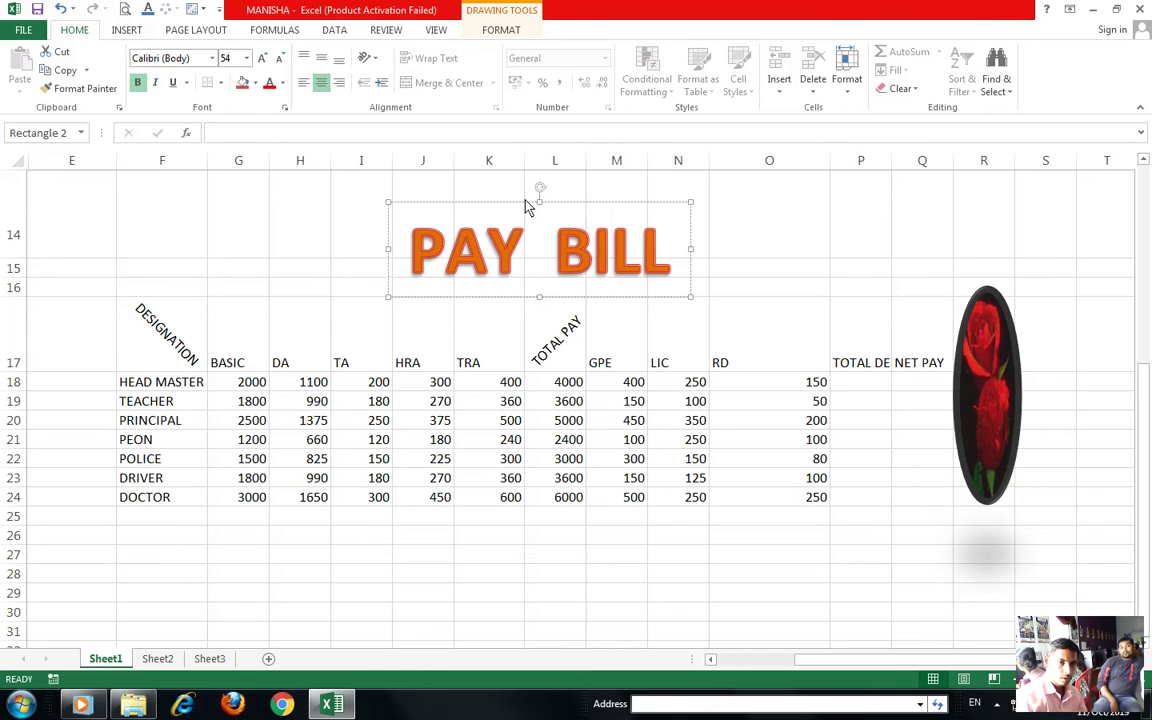
pyautogui.moveTo(527, 204); pyautogui.dragTo(529, 563)
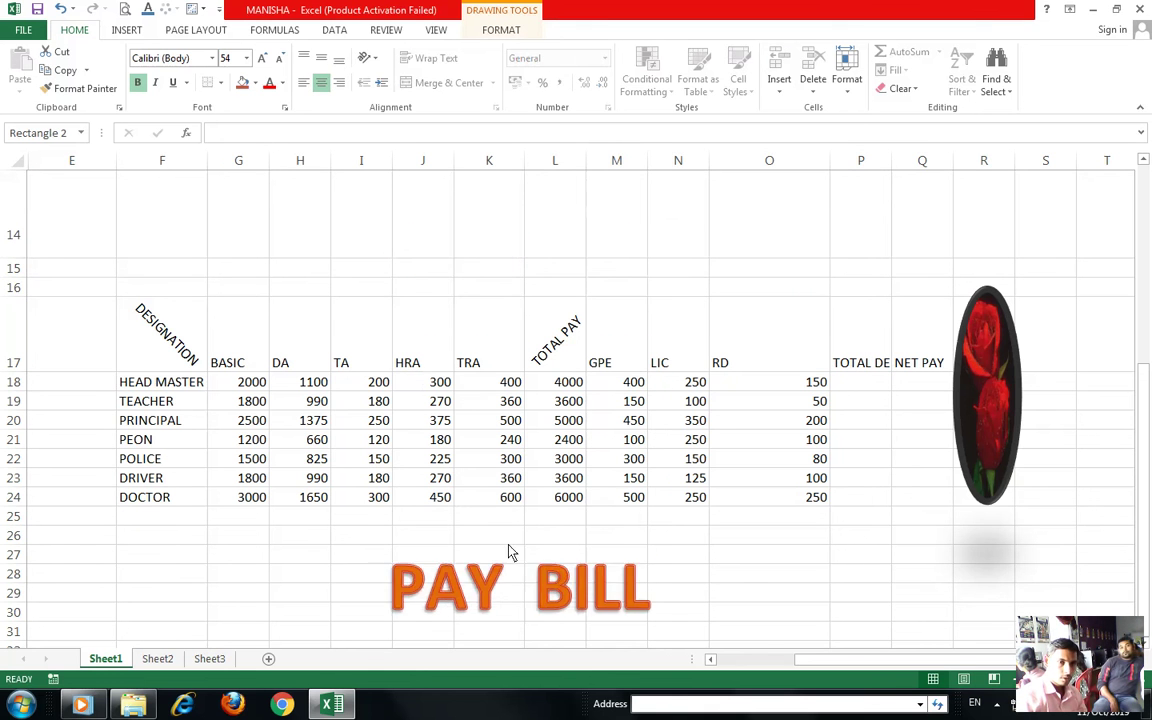
pyautogui.click(418, 289)
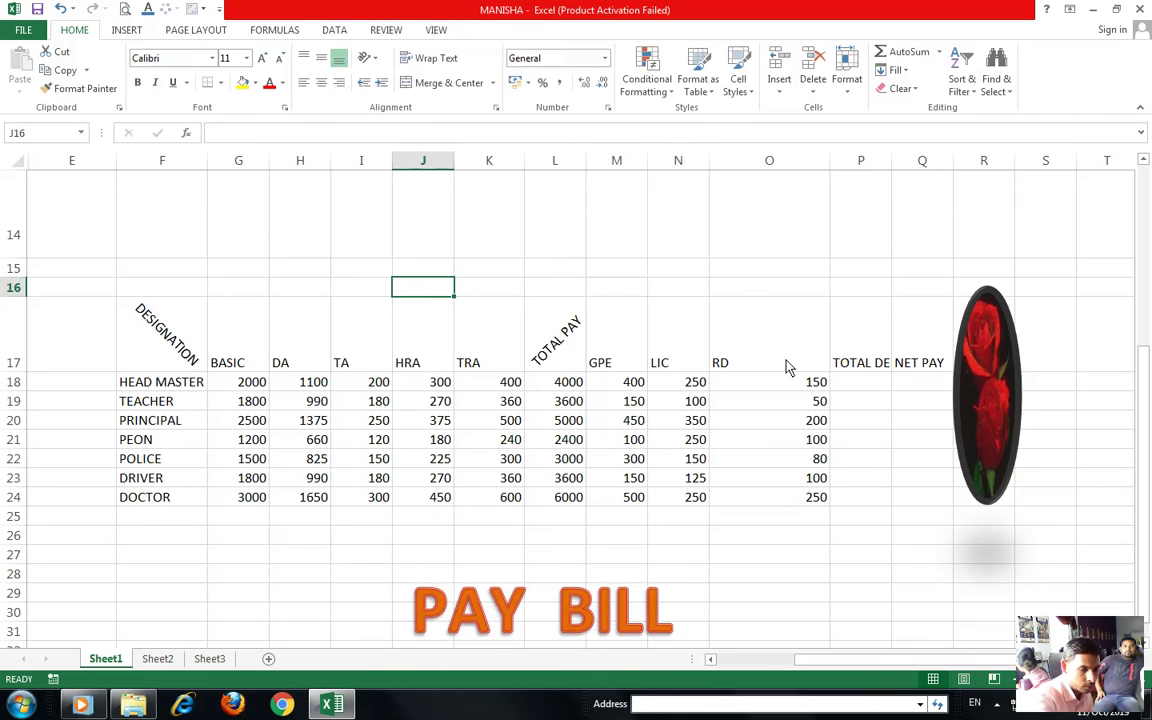
# Enter 'Pay Bill' in J16 and color F16:O16 text purple.
pyautogui.write('Pay')
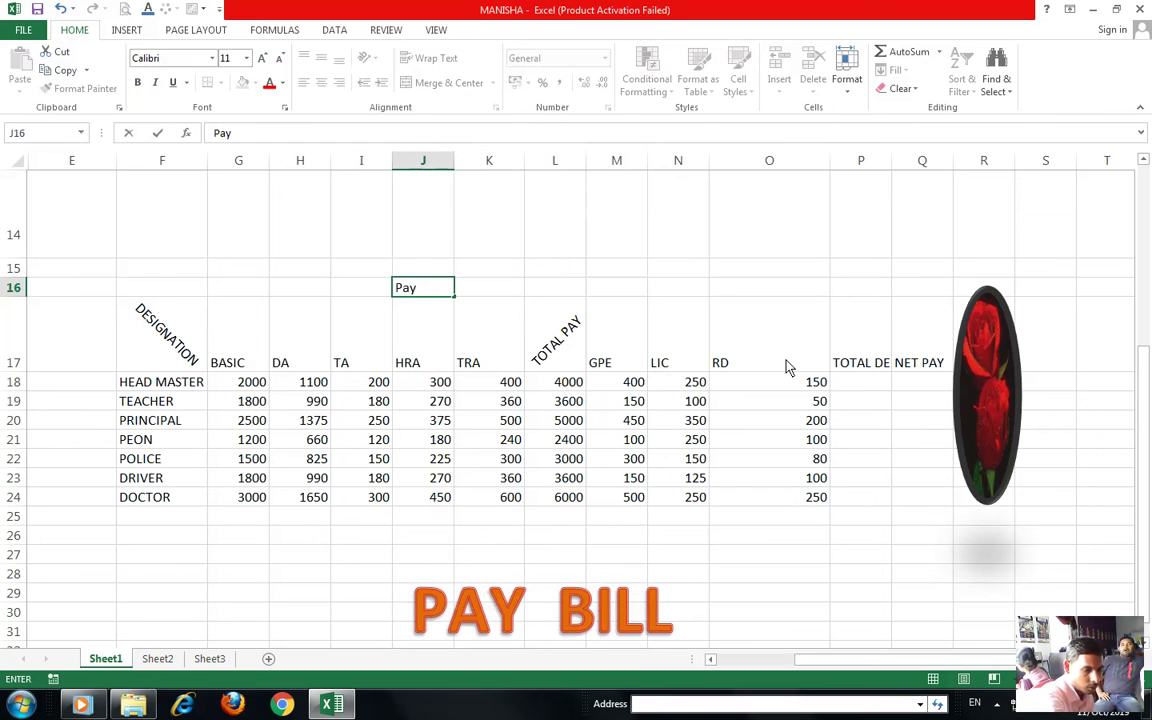
pyautogui.write(' Bill')
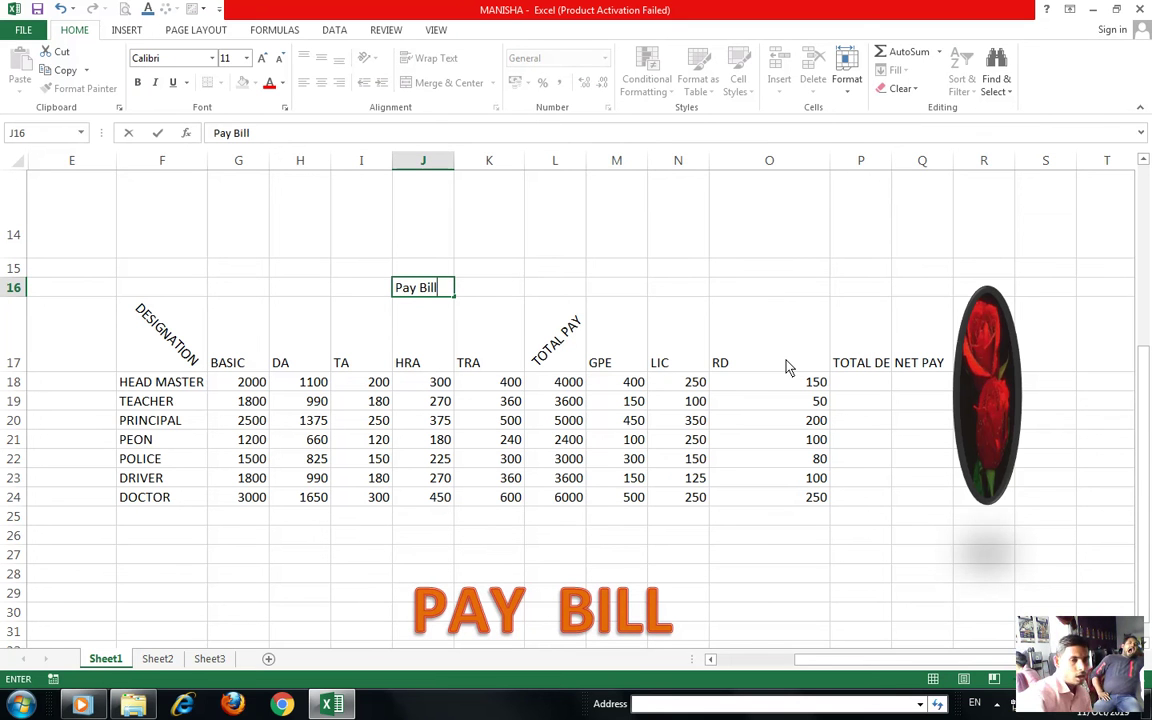
pyautogui.moveTo(150, 287); pyautogui.dragTo(295, 335)
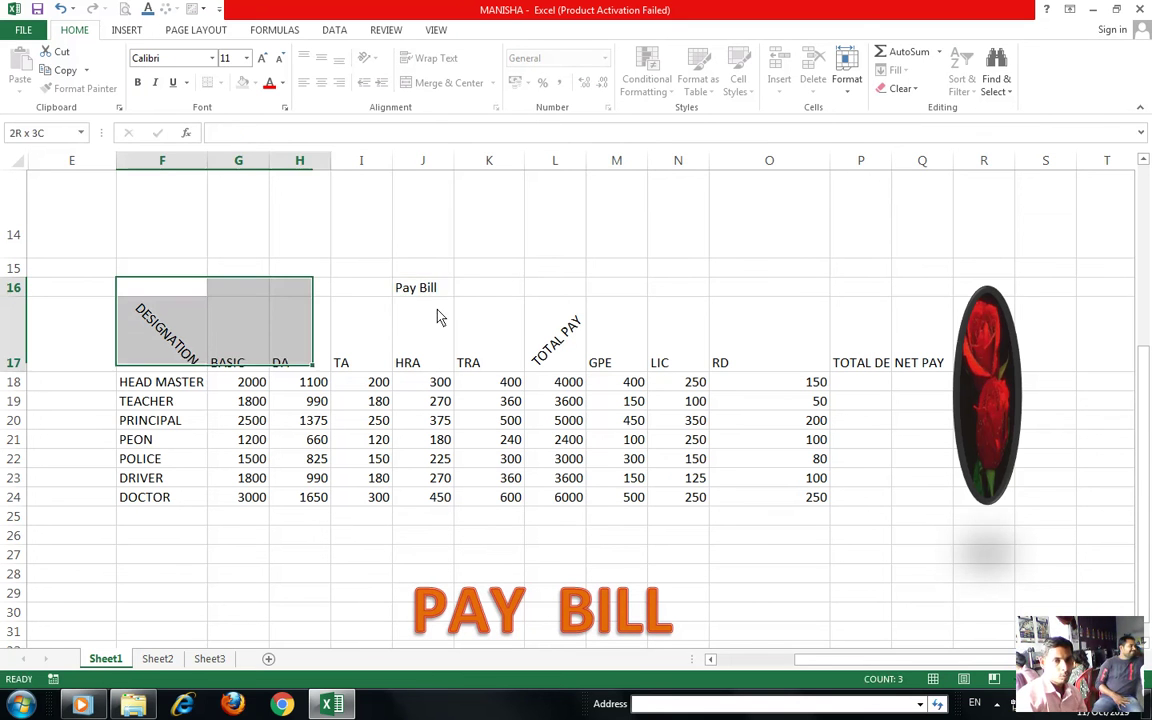
pyautogui.moveTo(437, 317); pyautogui.dragTo(748, 285)
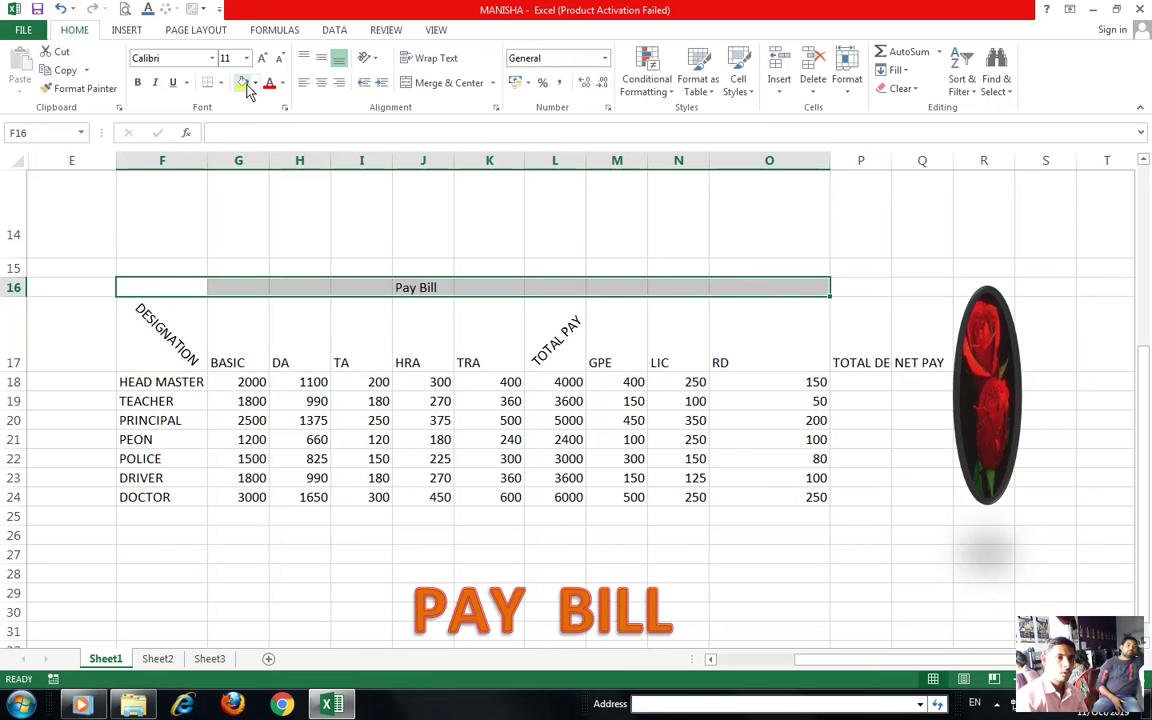
pyautogui.click(282, 84)
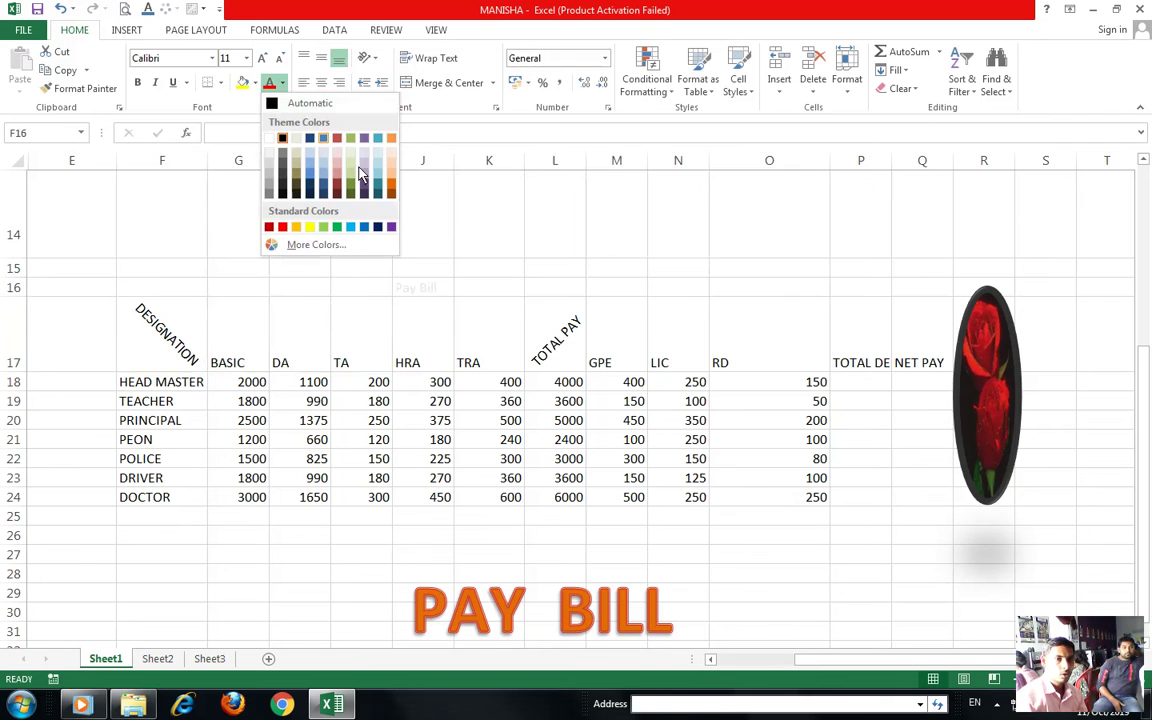
pyautogui.click(389, 227)
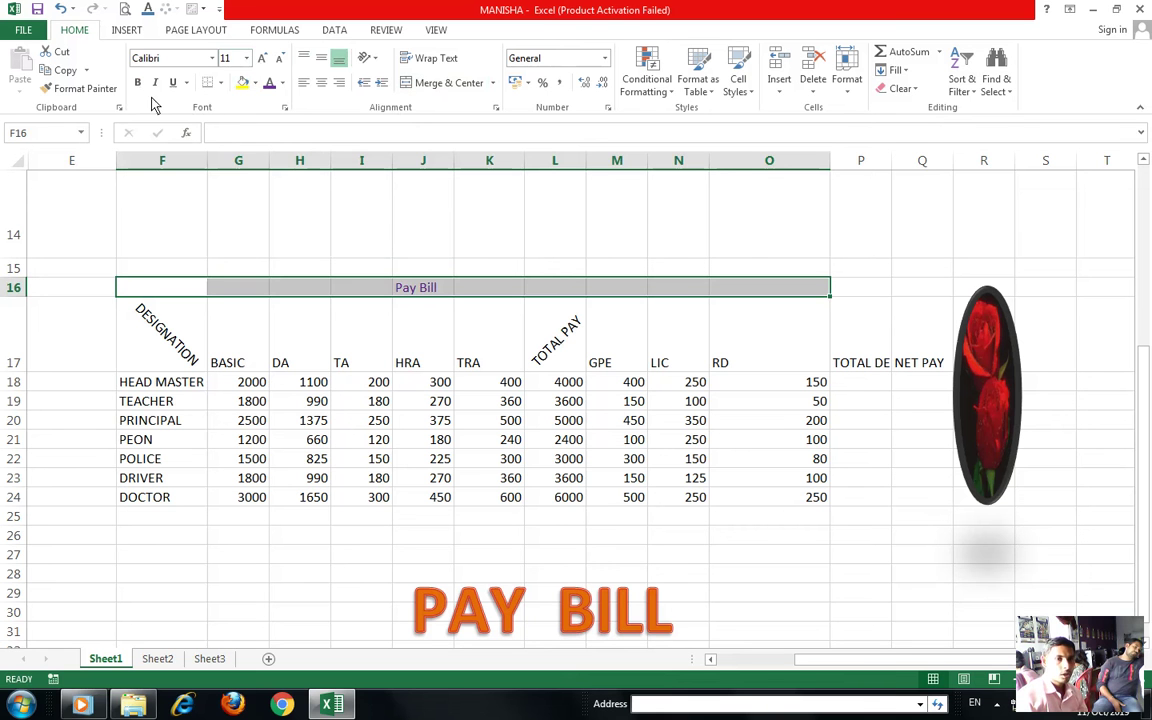
# Enlarge the Pay Bill heading to 48 pt and merge and centre it across F16:O16.
pyautogui.click(262, 58)
pyautogui.click(262, 58)
pyautogui.click(262, 58)
pyautogui.click(262, 58)
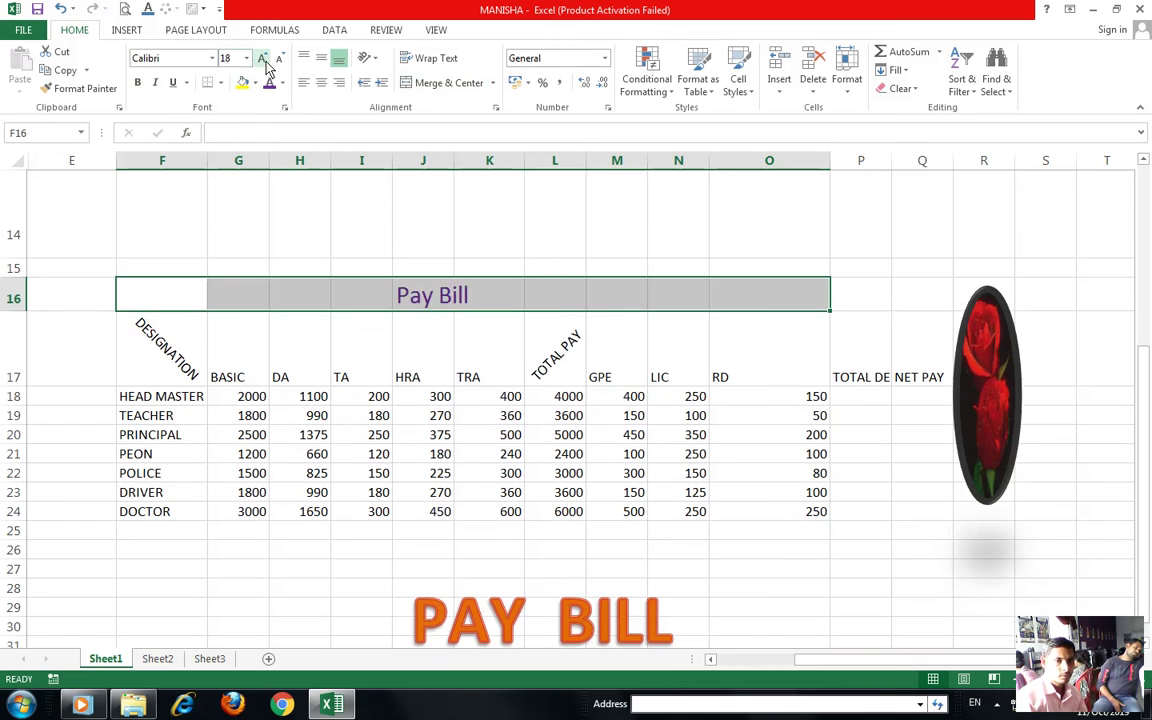
pyautogui.doubleClick(262, 58)
pyautogui.doubleClick(262, 58)
pyautogui.click(262, 58)
pyautogui.doubleClick(262, 58)
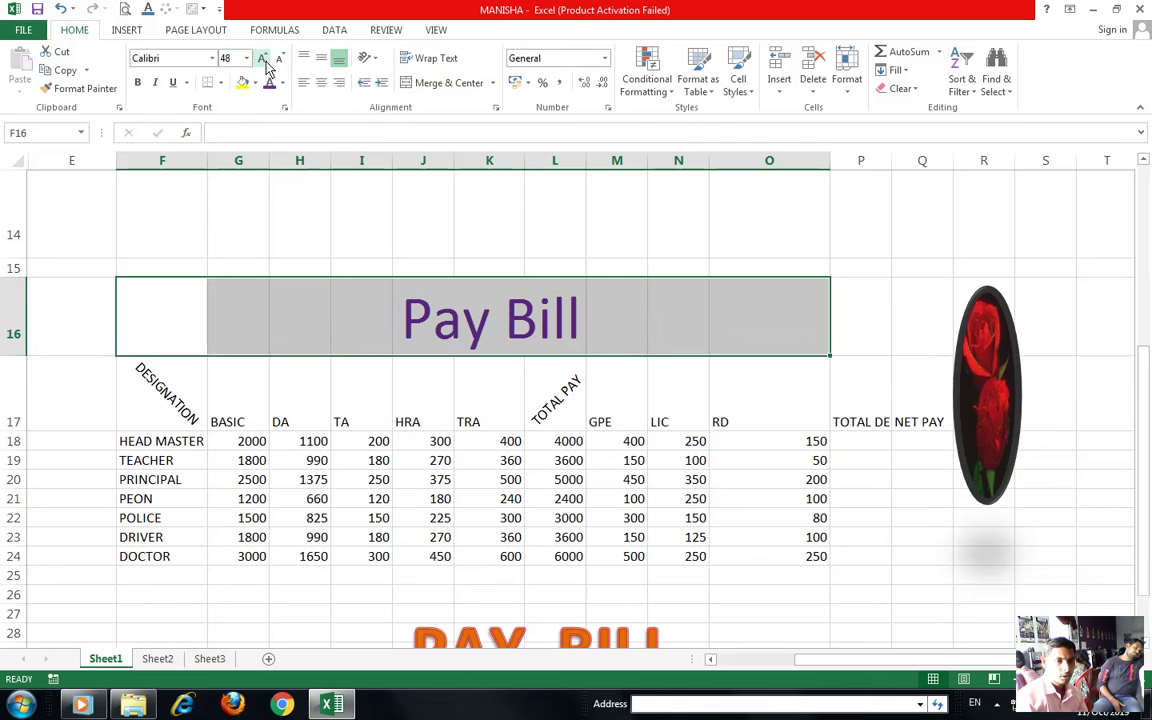
pyautogui.click(562, 428)
pyautogui.moveTo(172, 334); pyautogui.dragTo(729, 343)
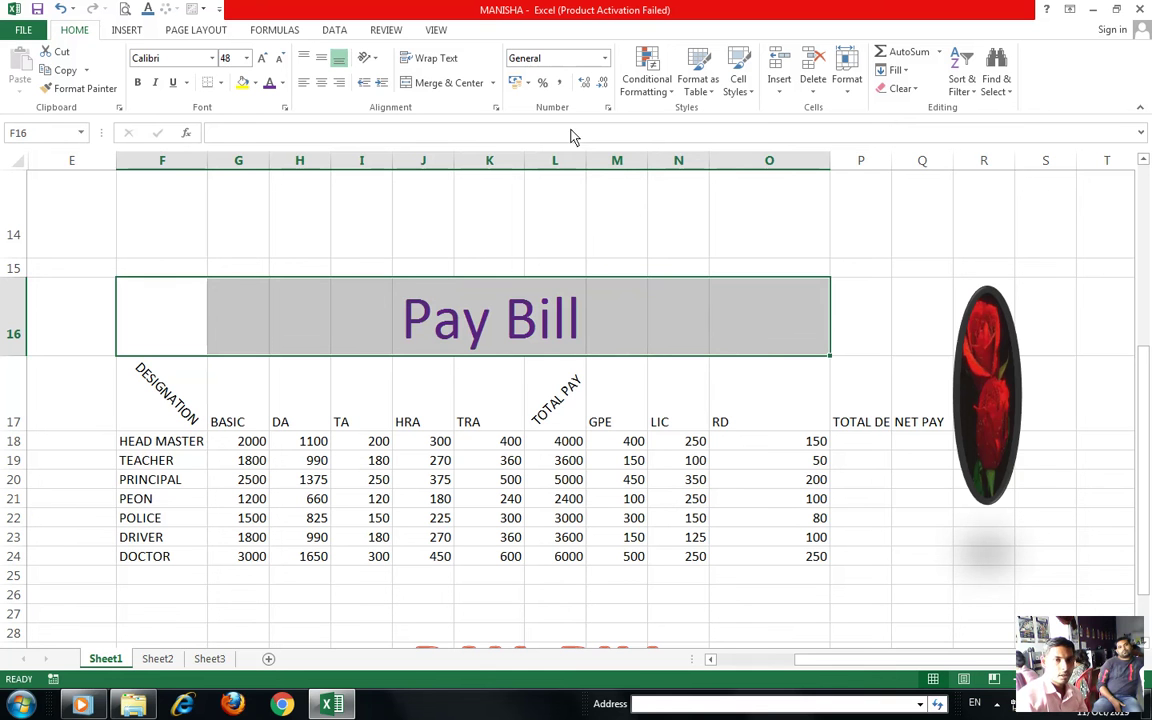
pyautogui.click(450, 83)
pyautogui.click(612, 462)
# Merge L17:M17, then undo it so TOTAL PAY stays alone in L17.
pyautogui.scroll(-1, 905, 565)
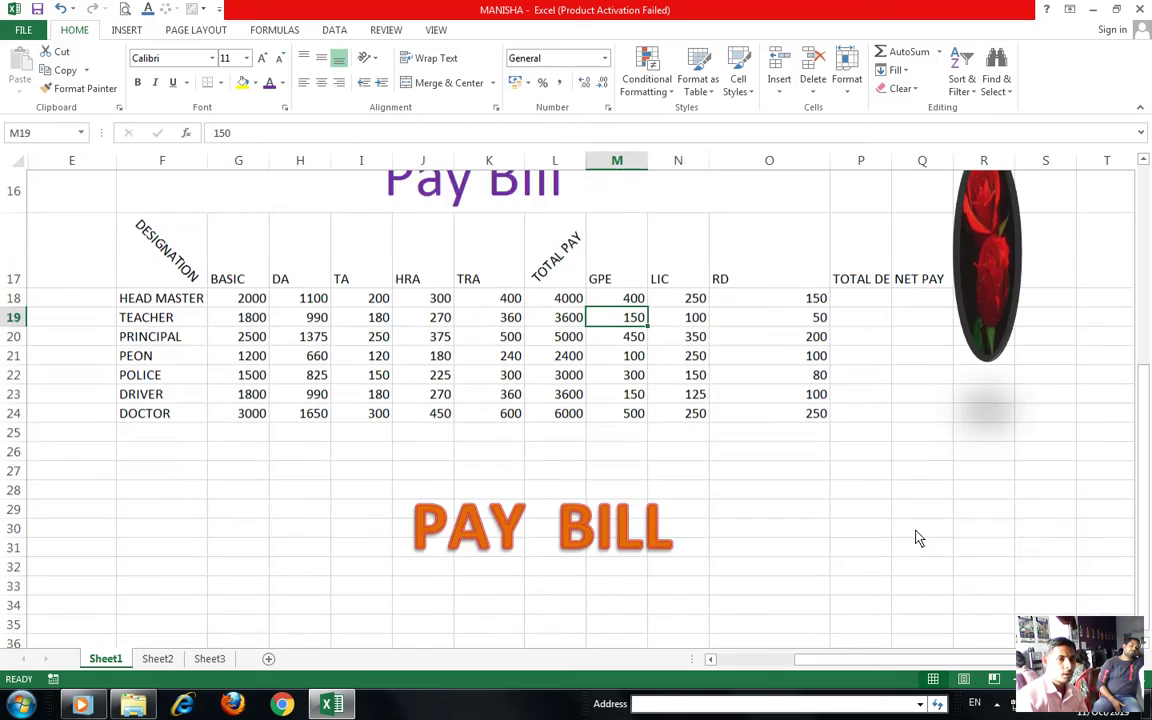
pyautogui.scroll(2, 500, 385)
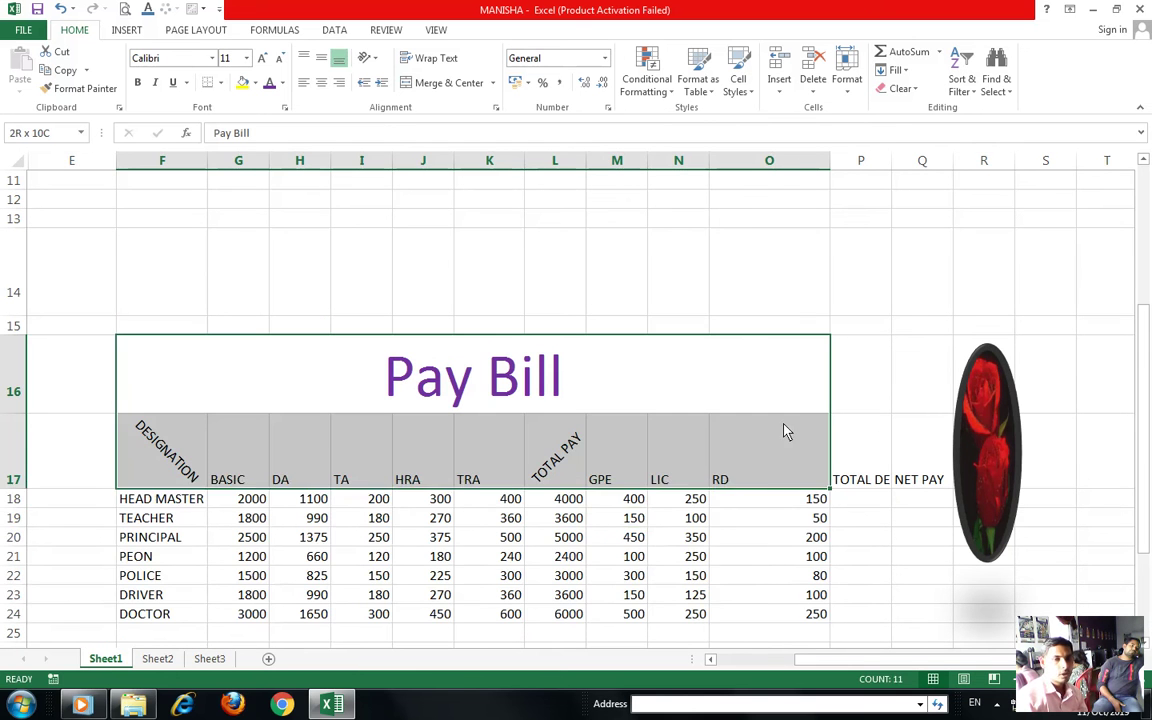
pyautogui.moveTo(230, 387); pyautogui.dragTo(761, 620)
pyautogui.click(917, 632)
pyautogui.scroll(-1, 890, 590)
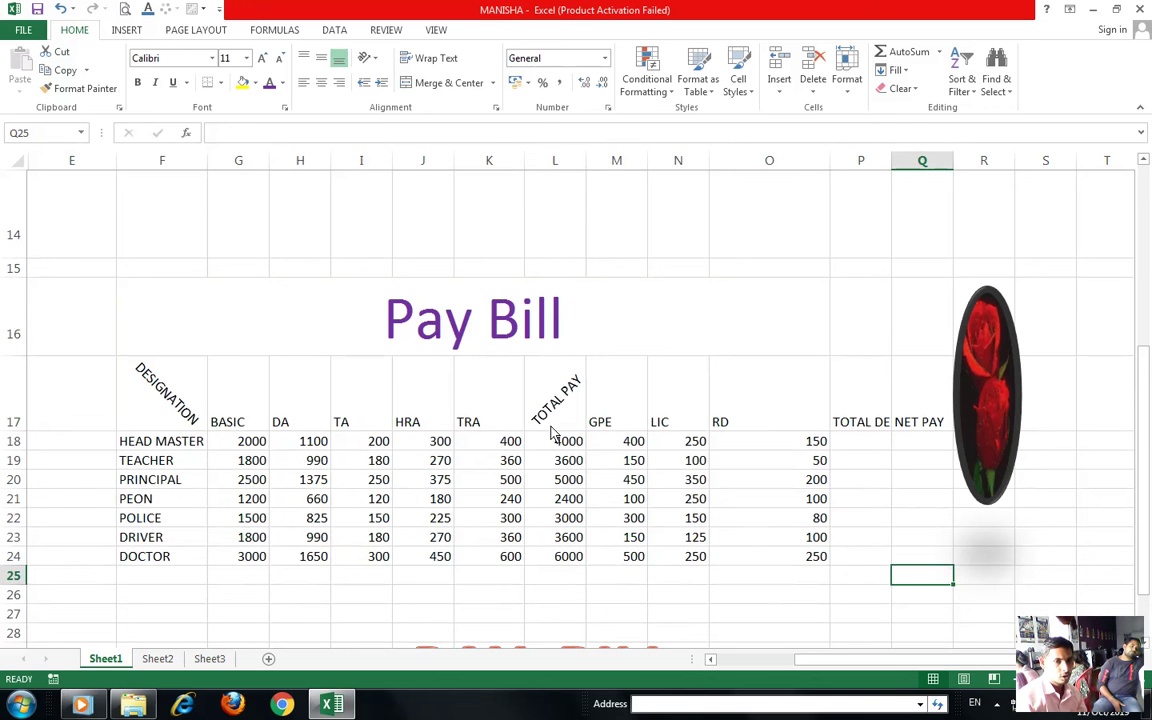
pyautogui.click(610, 420)
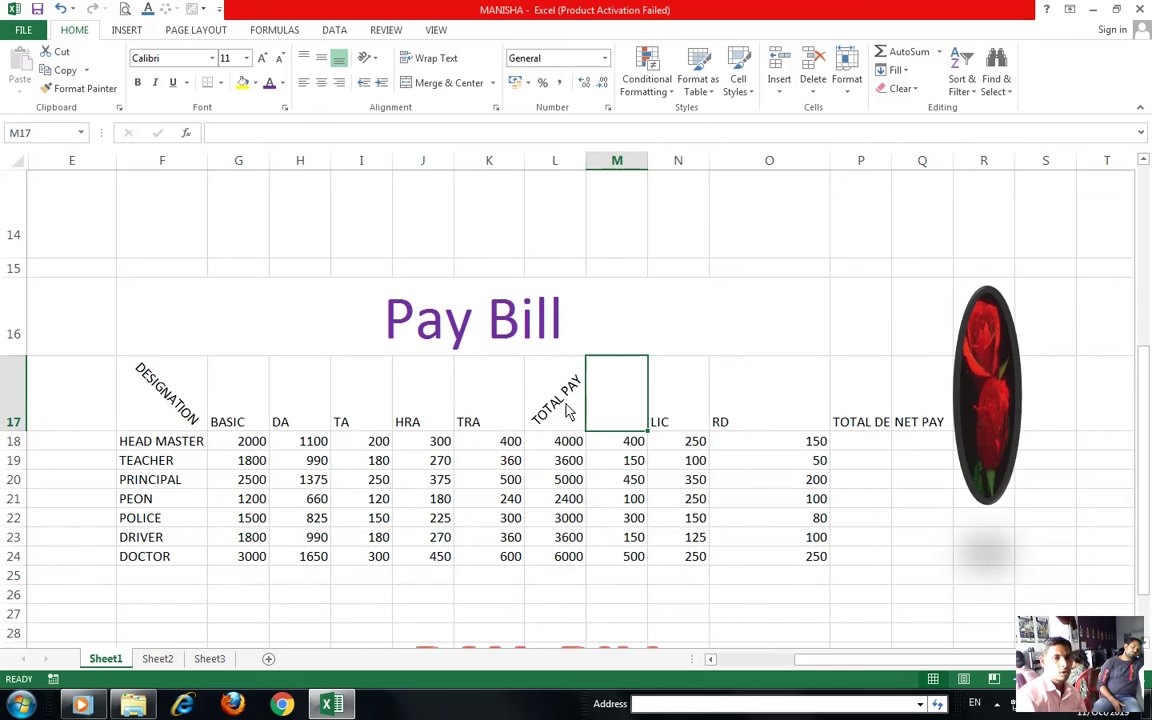
pyautogui.moveTo(556, 395); pyautogui.dragTo(612, 405)
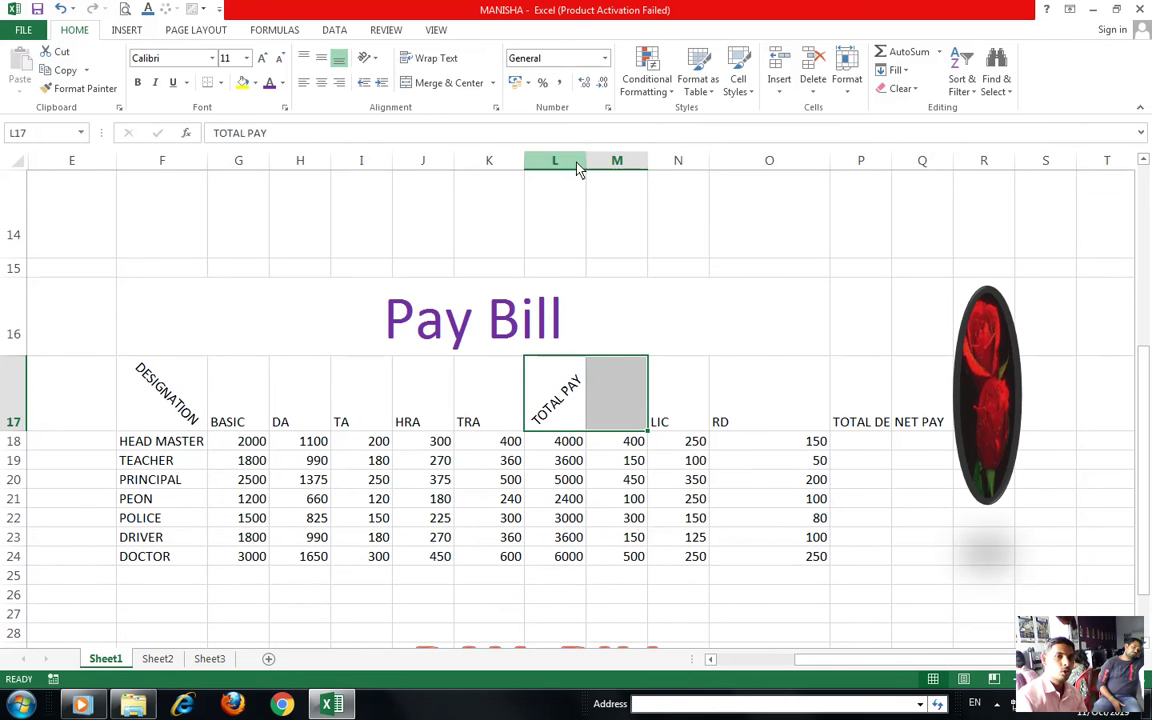
pyautogui.click(425, 84)
pyautogui.click(670, 461)
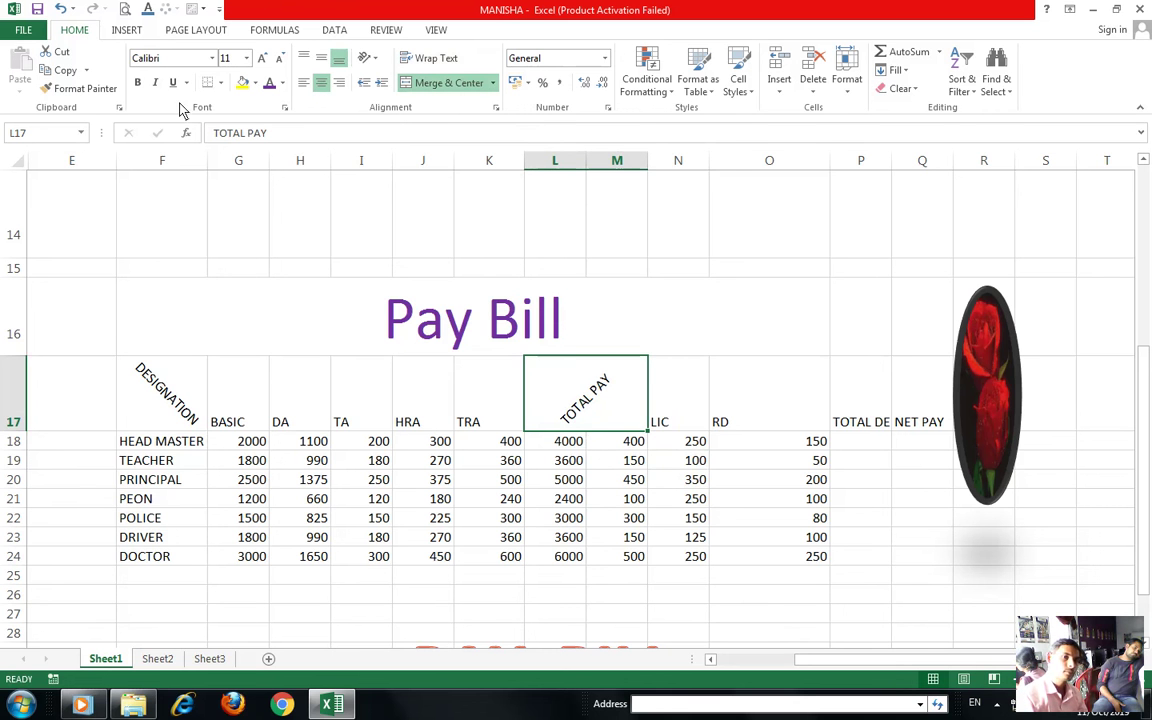
pyautogui.click(59, 9)
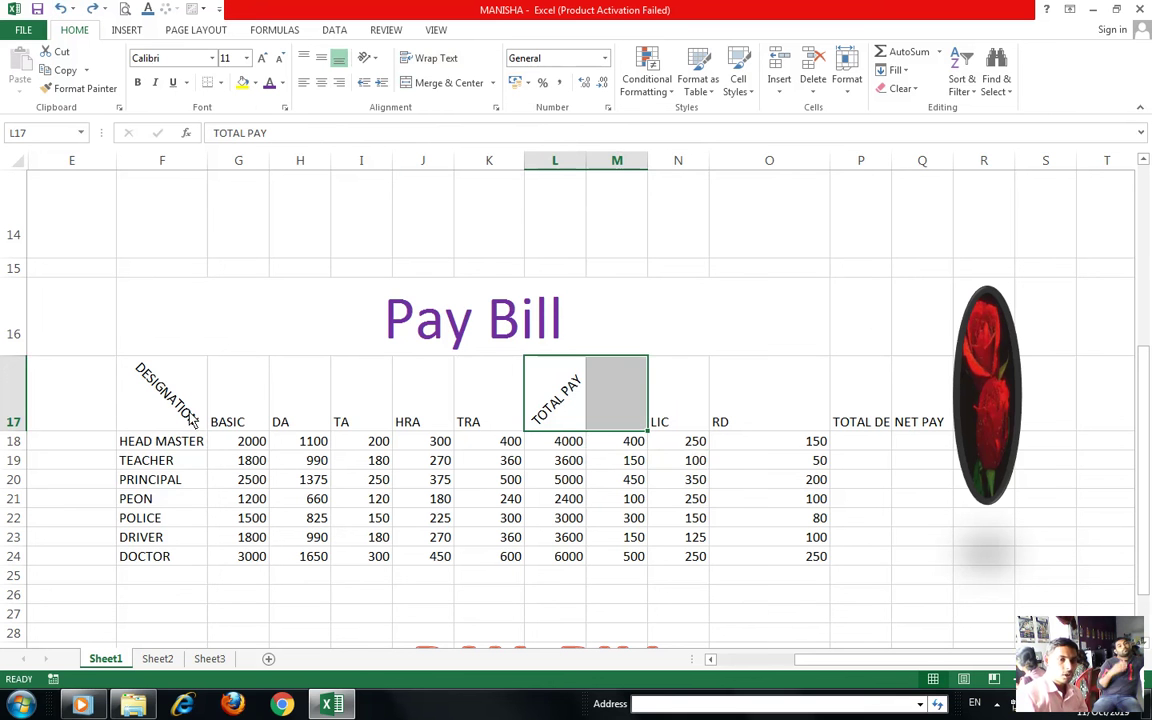
pyautogui.moveTo(214, 412); pyautogui.dragTo(512, 412)
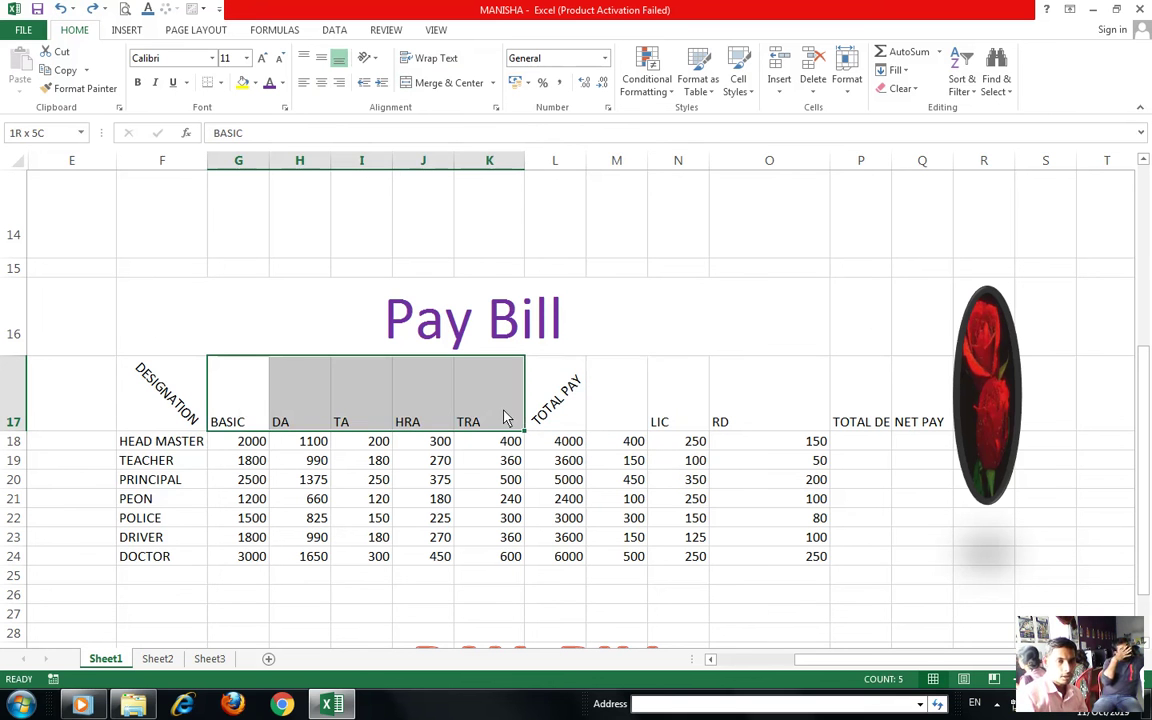
# Middle-align the BASIC to TRA headers in G17:K17 and centre them horizontally.
pyautogui.click(325, 62)
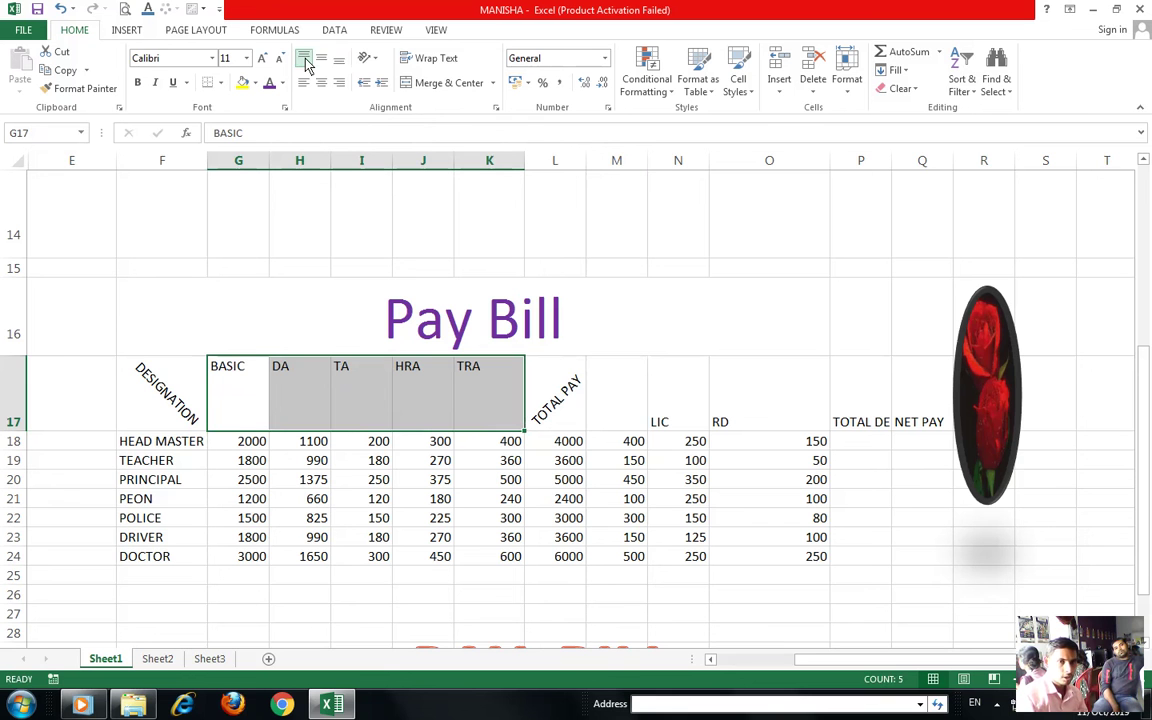
pyautogui.click(337, 60)
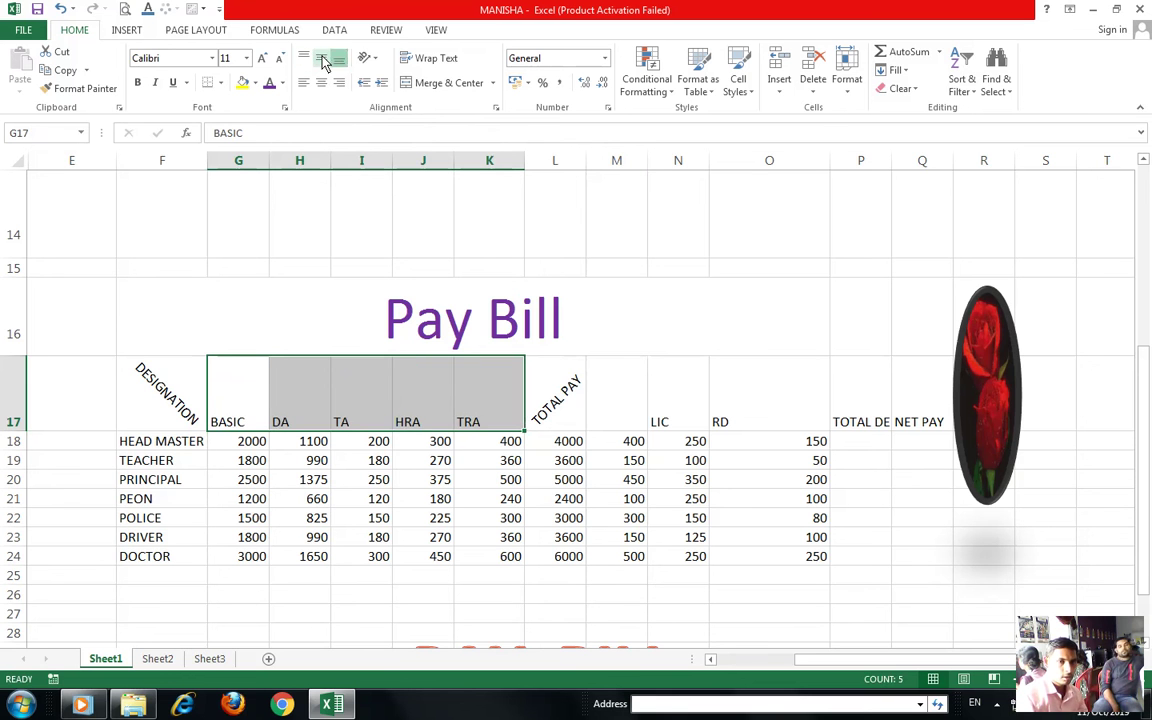
pyautogui.click(322, 61)
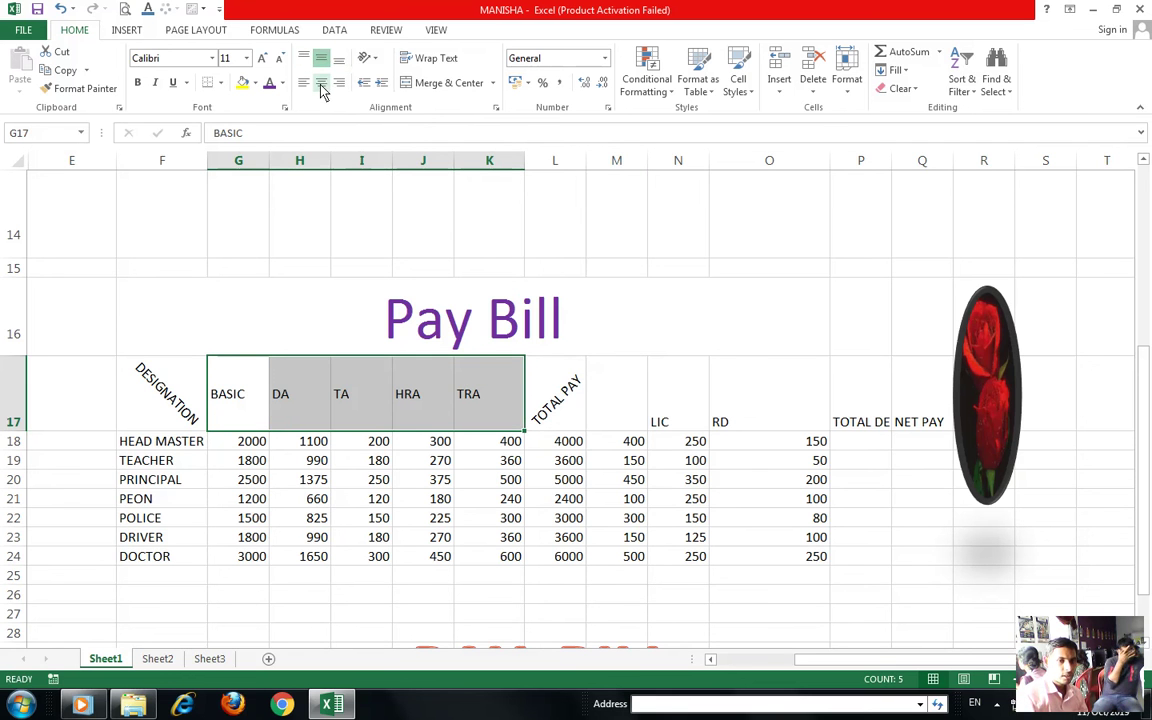
pyautogui.click(321, 84)
pyautogui.click(304, 83)
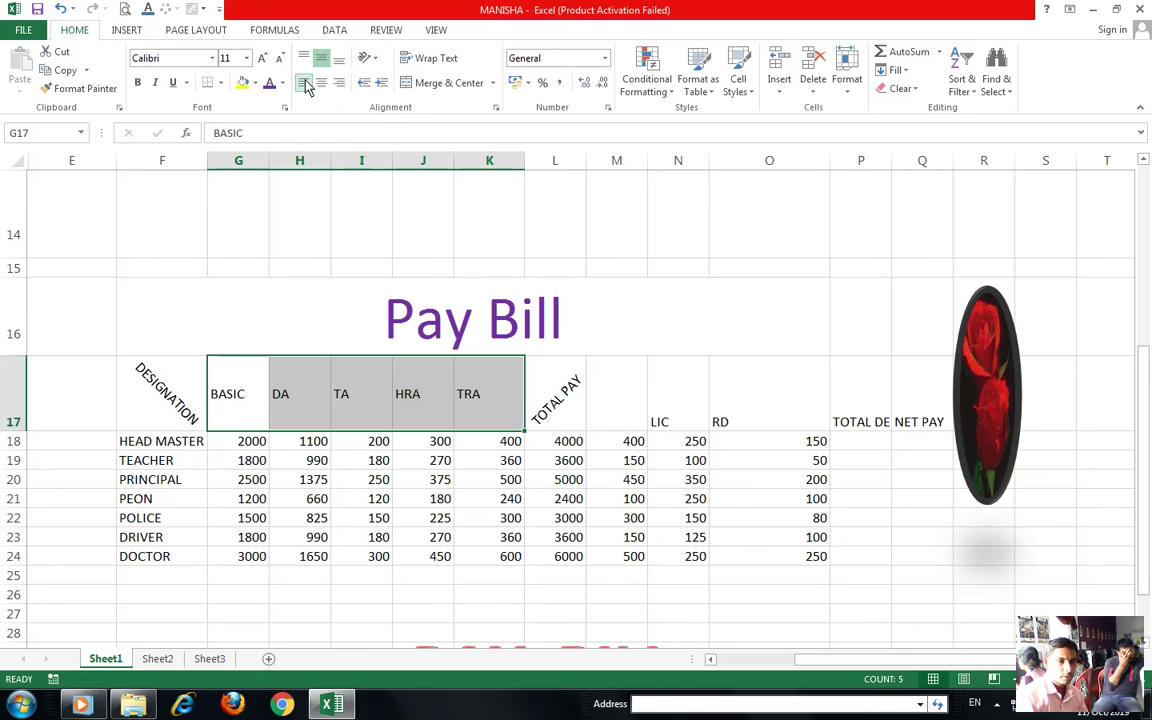
pyautogui.click(338, 85)
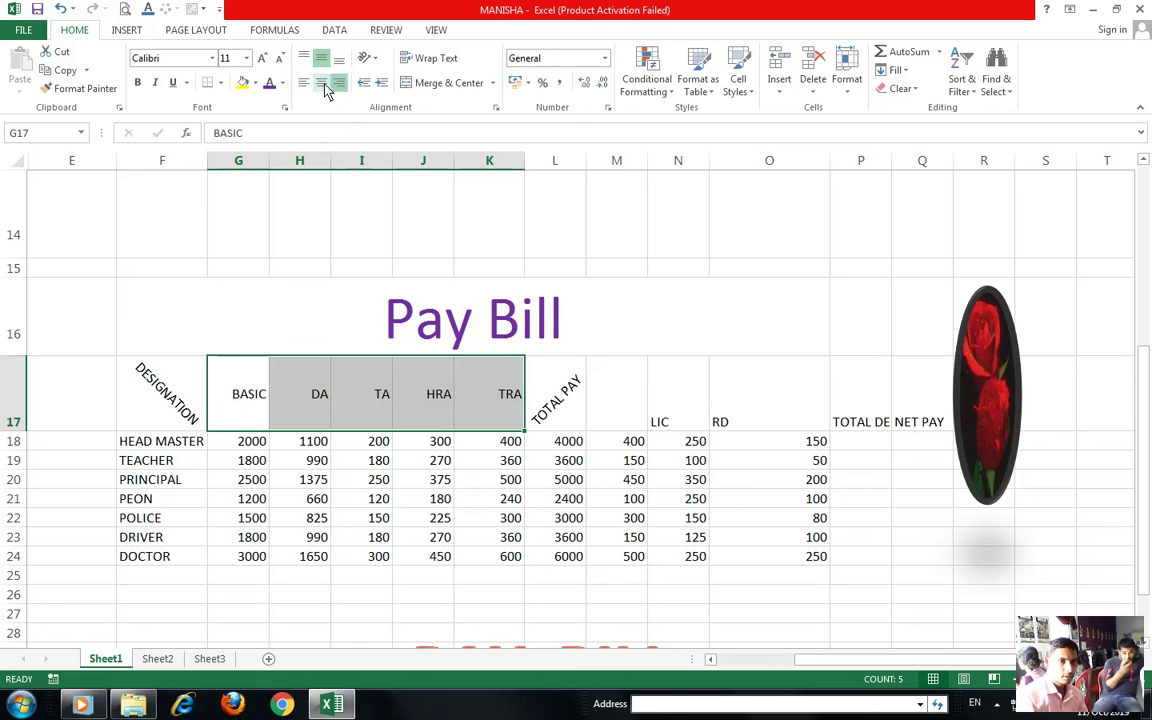
pyautogui.click(321, 86)
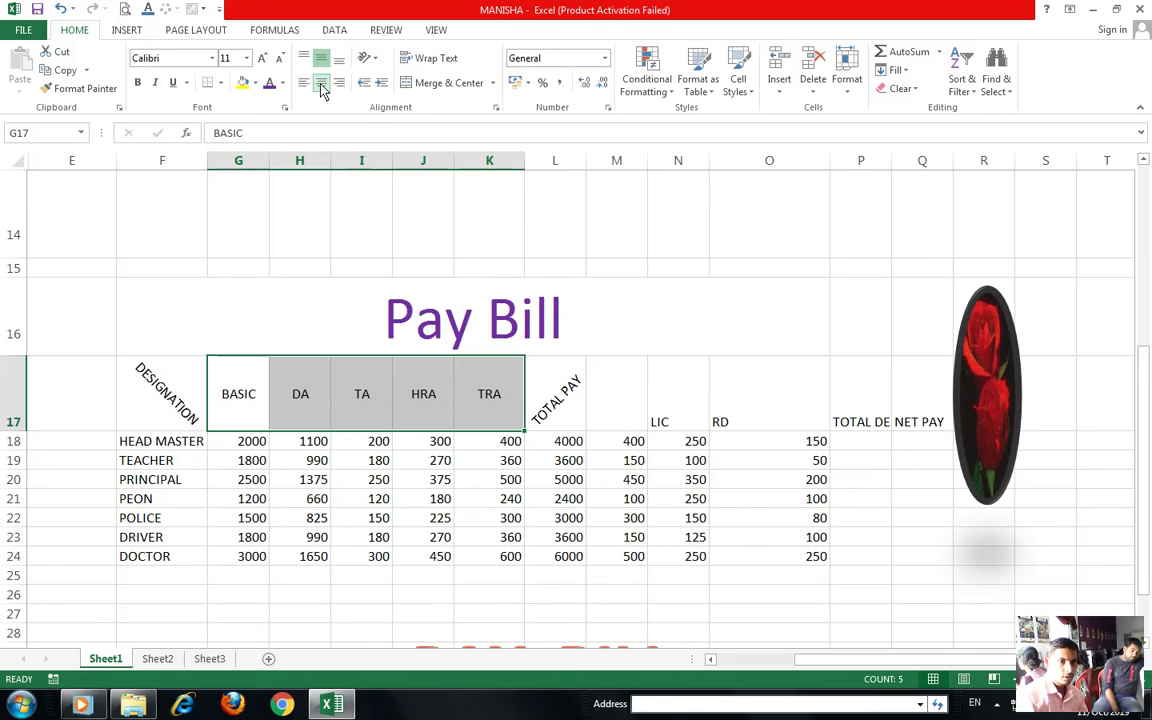
# Adjust the headers' indent up three levels and back down so they fit.
pyautogui.click(383, 90)
pyautogui.click(383, 90)
pyautogui.click(383, 90)
pyautogui.click(383, 90)
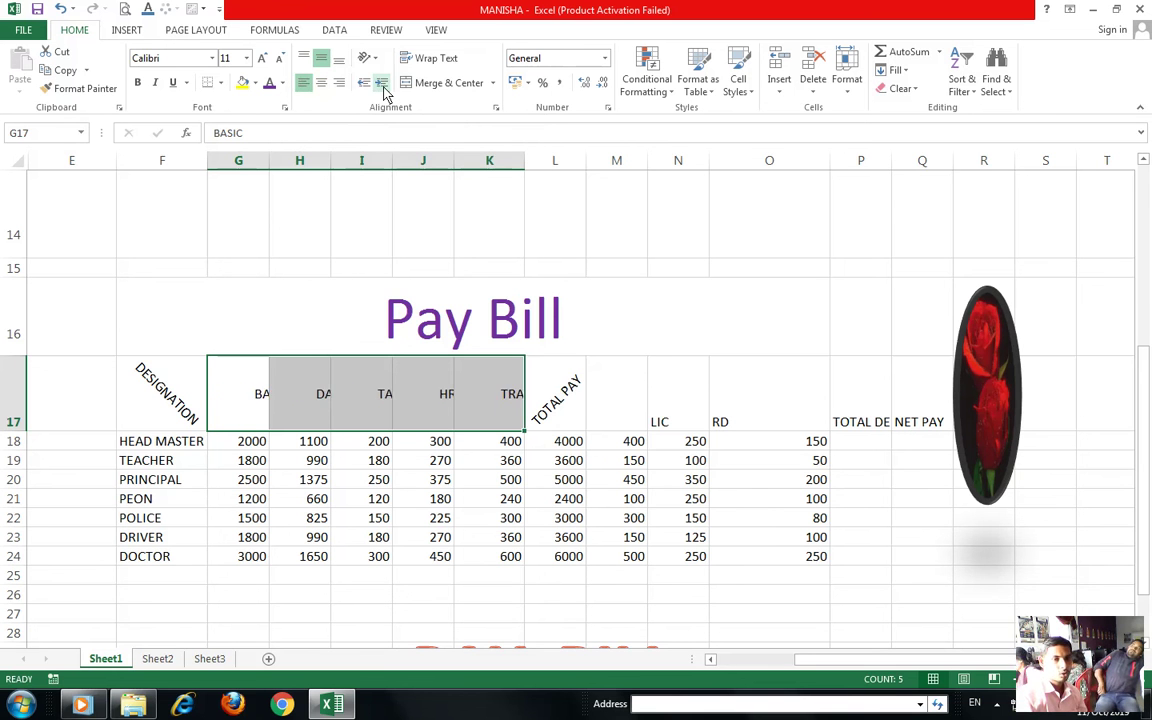
pyautogui.click(383, 90)
pyautogui.click(363, 85)
pyautogui.click(363, 85)
pyautogui.click(363, 85)
pyautogui.click(363, 85)
pyautogui.click(363, 85)
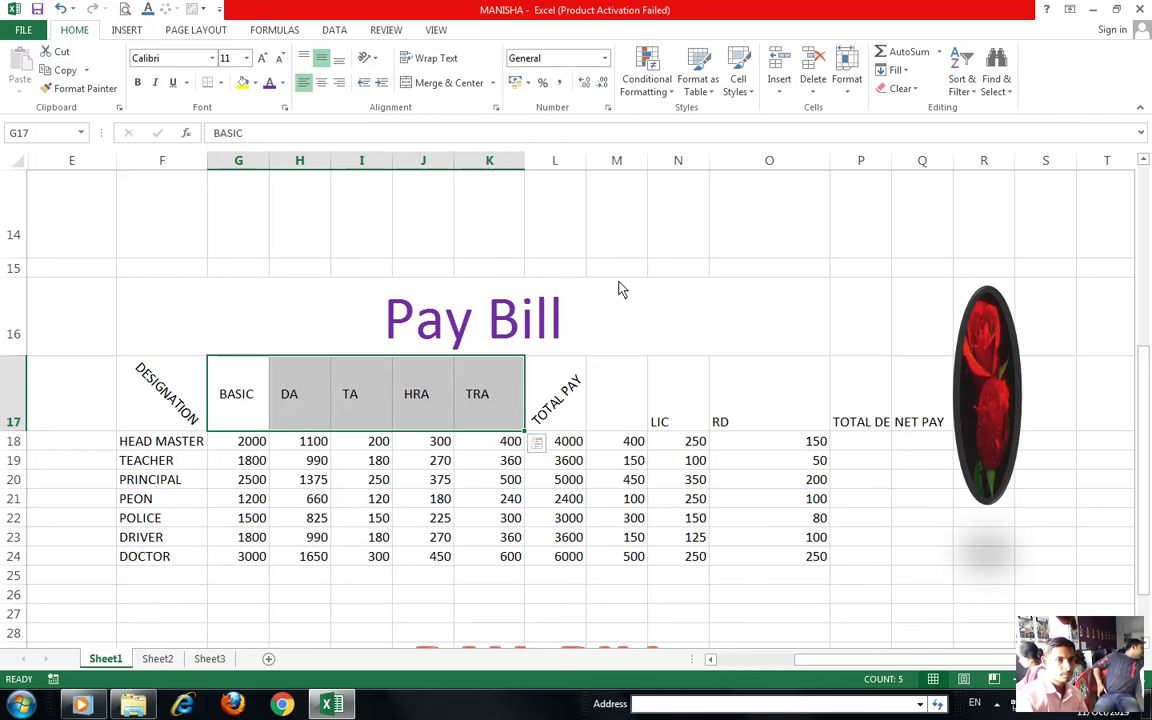
pyautogui.click(615, 459)
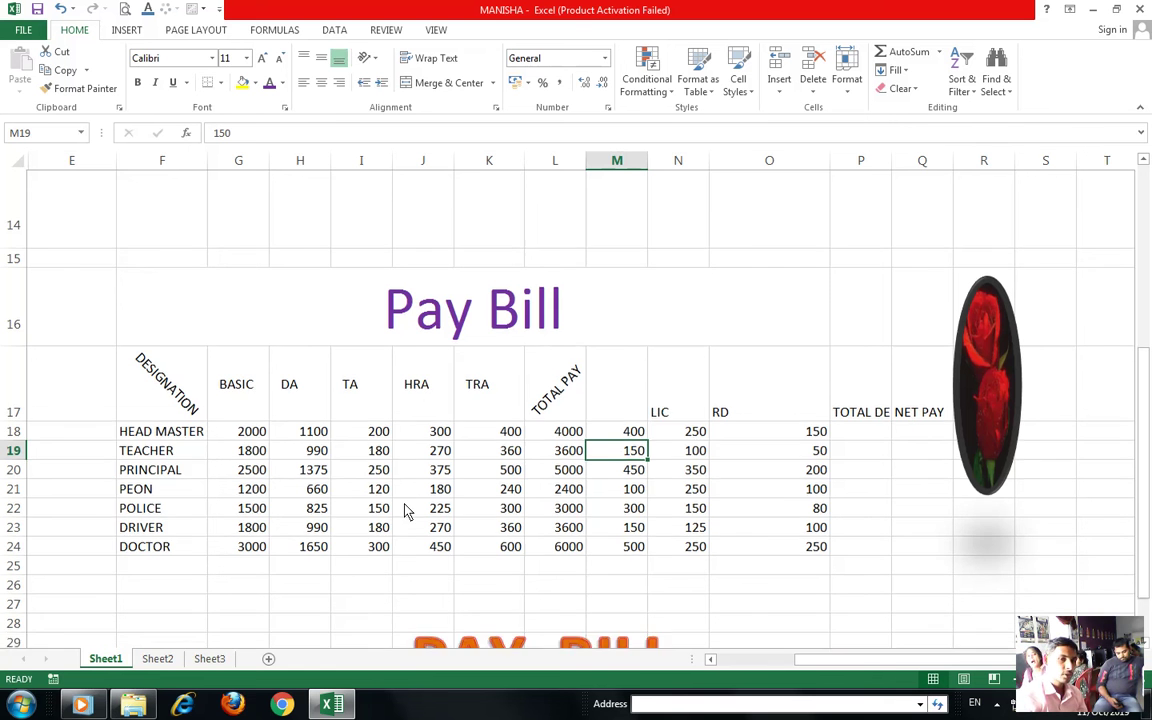
# Copy the DESIGNATION header from F17 and paste it into F28.
pyautogui.scroll(-1, 406, 507)
pyautogui.scroll(1, 405, 505)
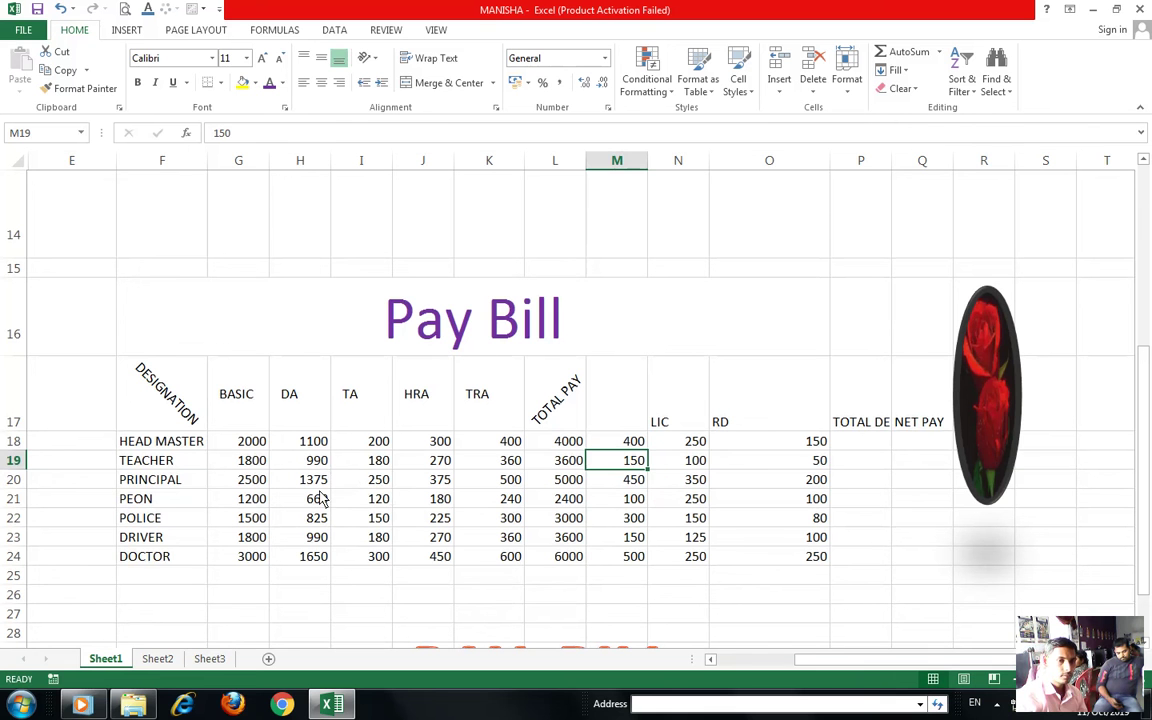
pyautogui.click(172, 375)
pyautogui.rightClick(180, 378)
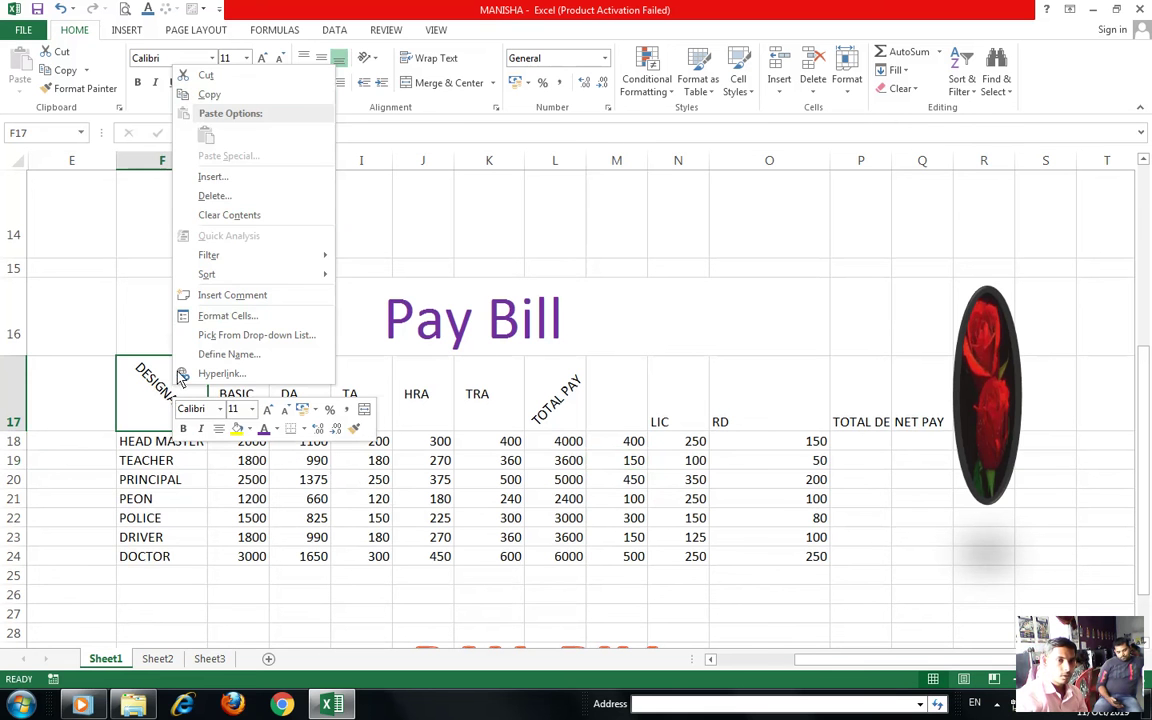
pyautogui.click(207, 94)
pyautogui.scroll(-1, 249, 545)
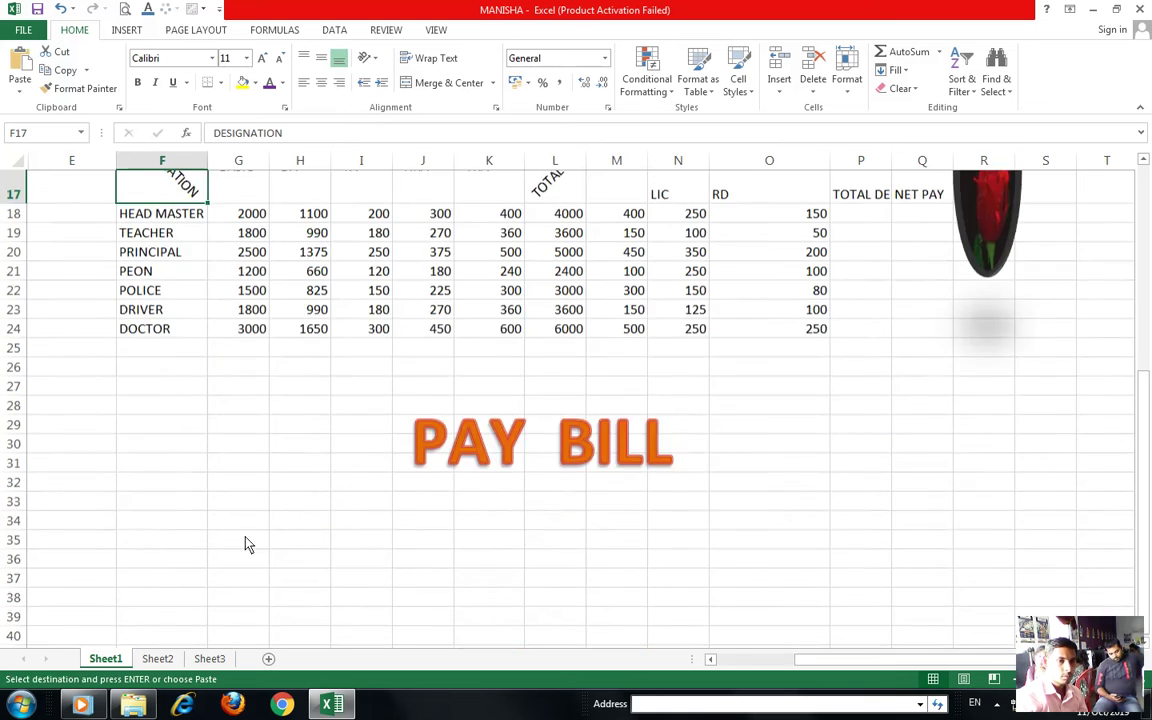
pyautogui.scroll(-1, 249, 545)
pyautogui.click(167, 342)
pyautogui.rightClick(168, 343)
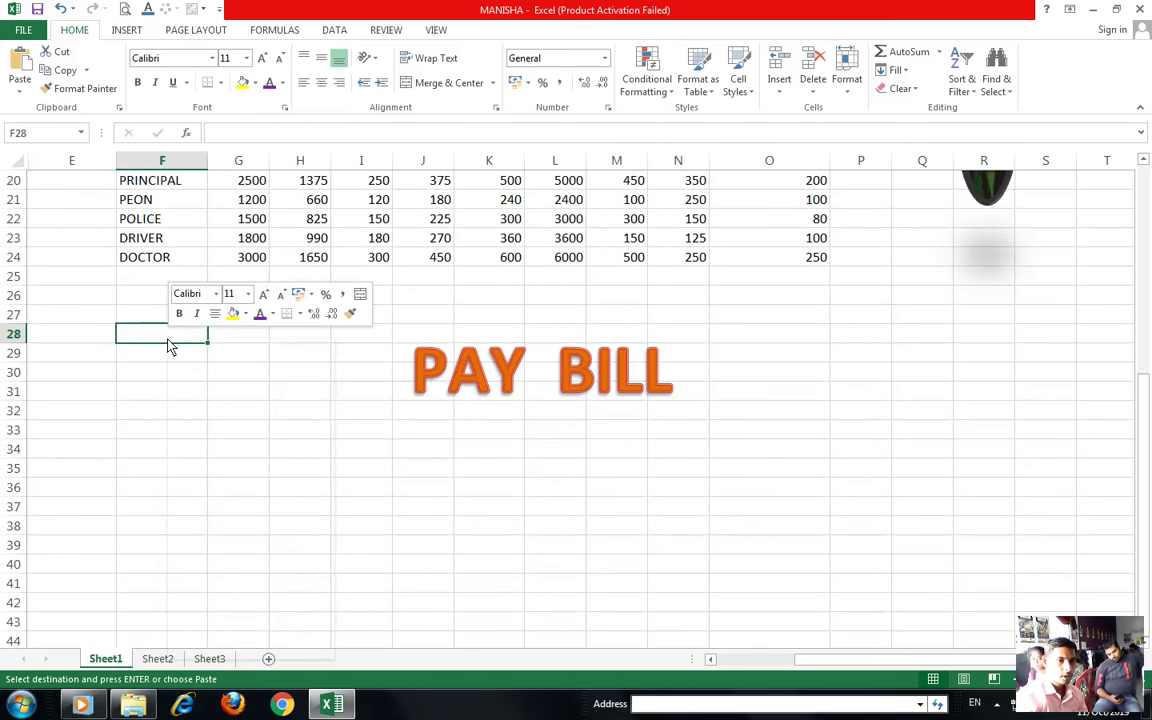
pyautogui.click(199, 406)
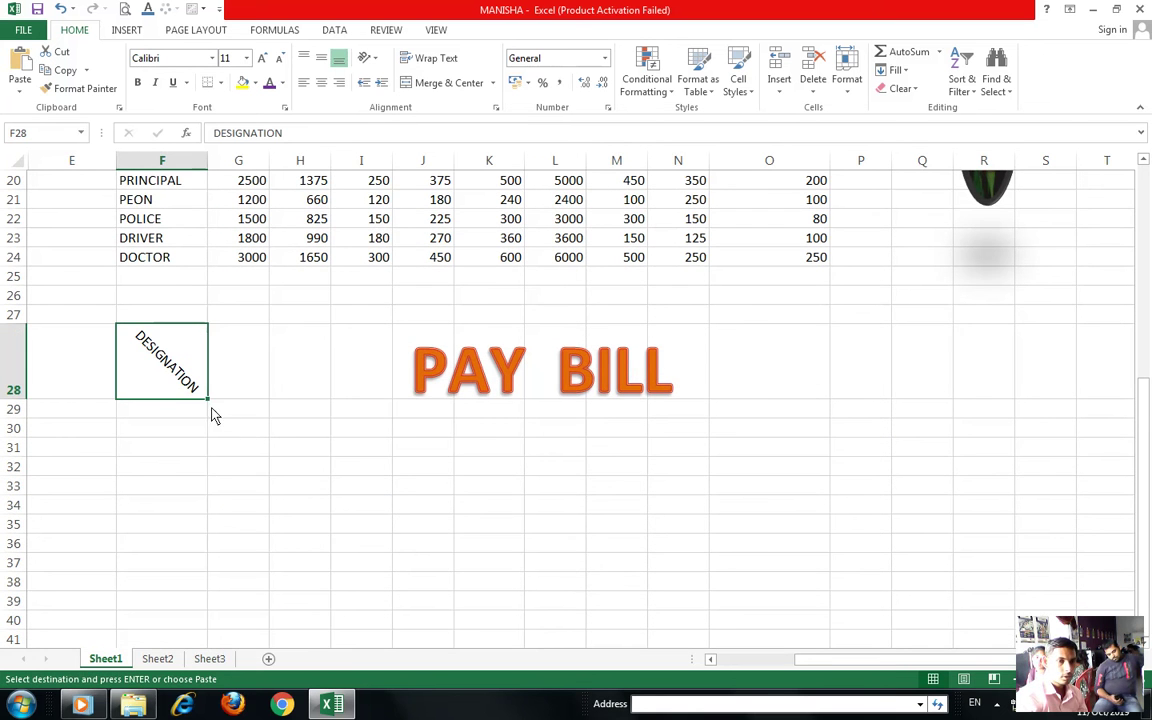
# Centre F28's text both horizontally and vertically via Format Cells.
pyautogui.click(370, 65)
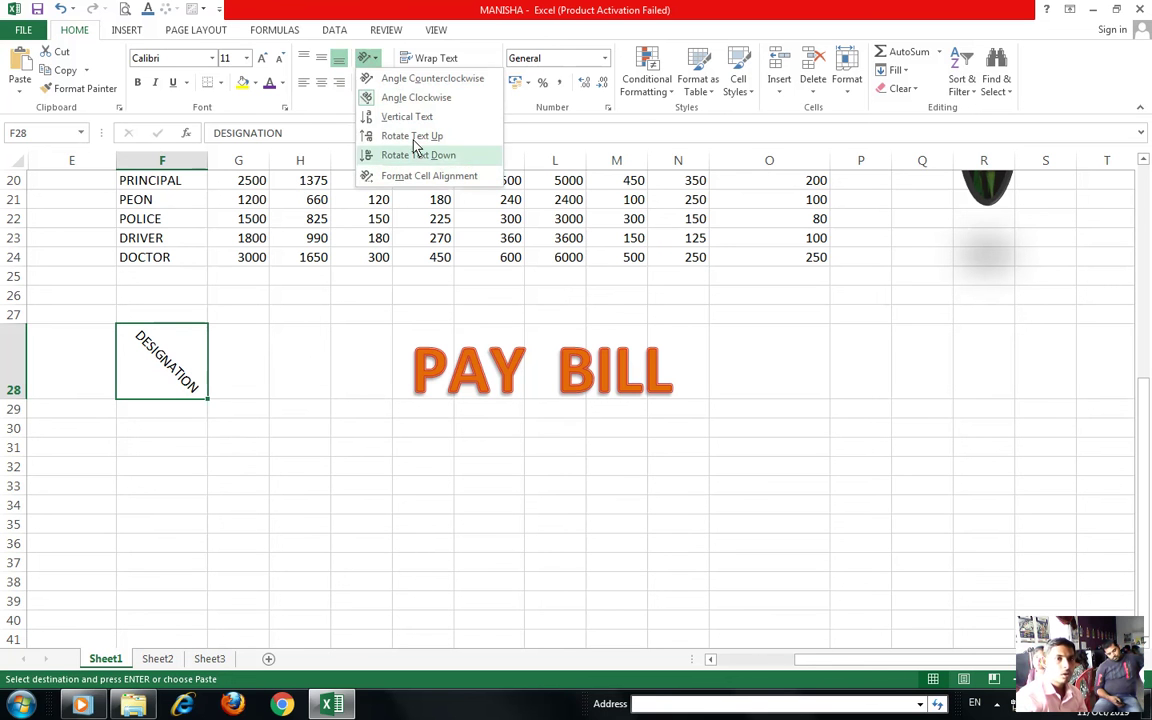
pyautogui.press('Escape')
pyautogui.press('Escape')
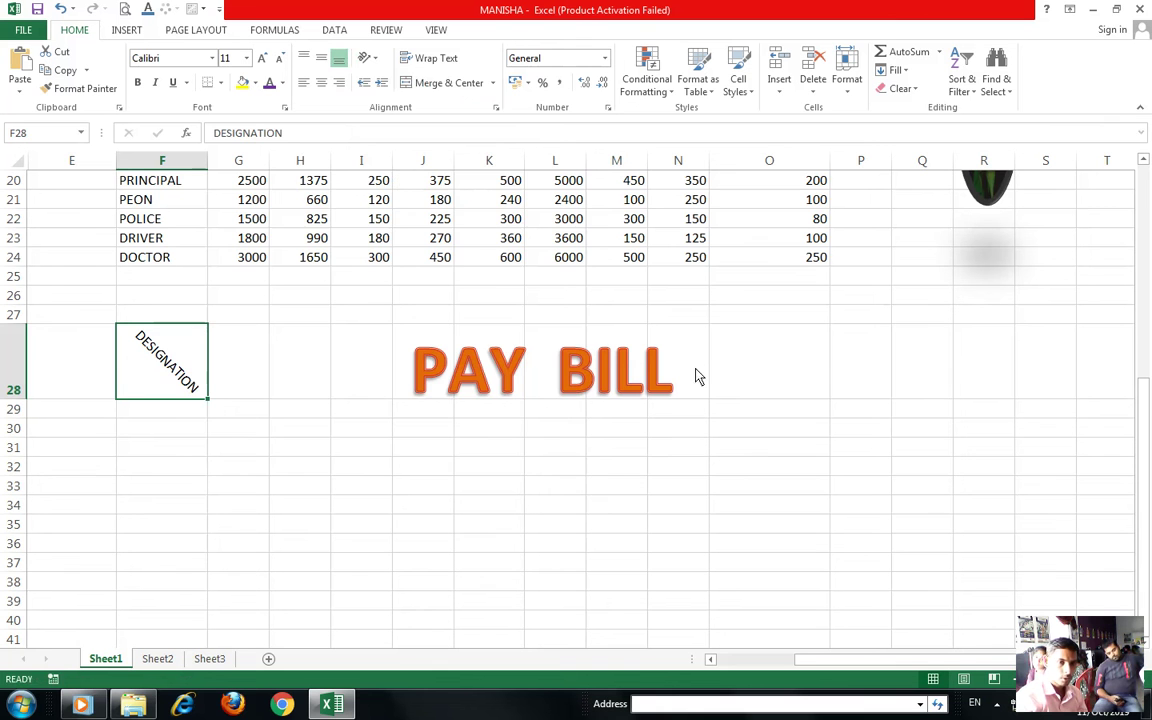
pyautogui.hotkey('ctrl', '1')
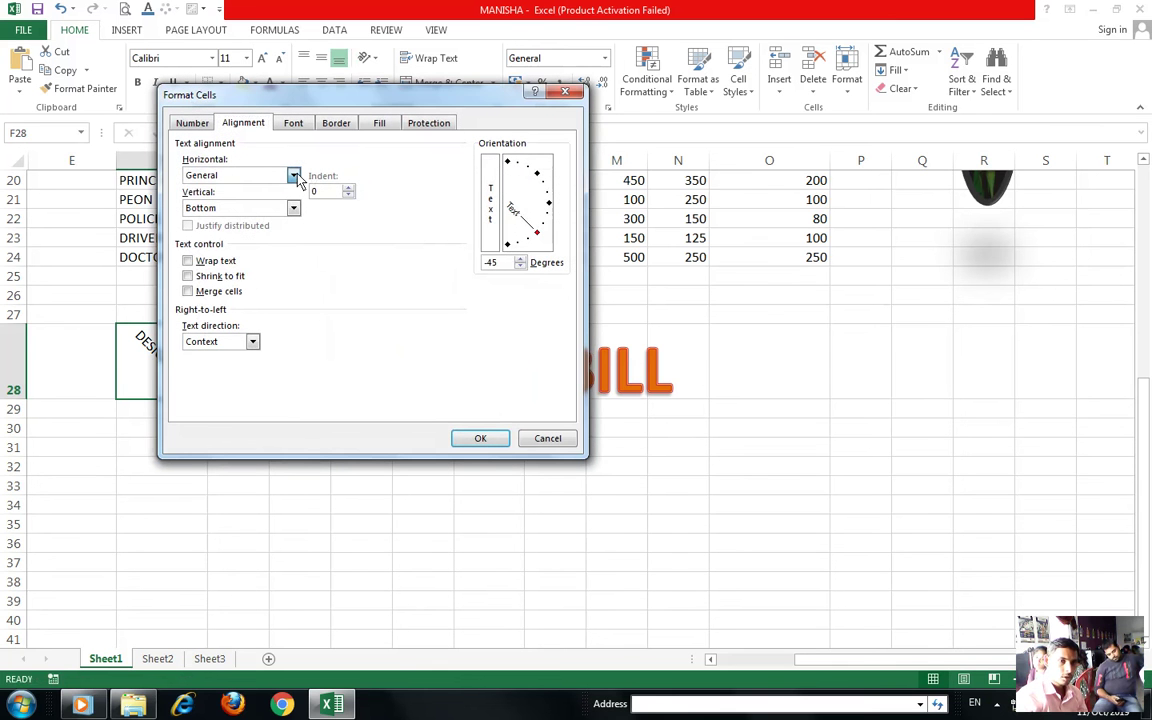
pyautogui.click(293, 175)
pyautogui.click(250, 208)
pyautogui.click(293, 207)
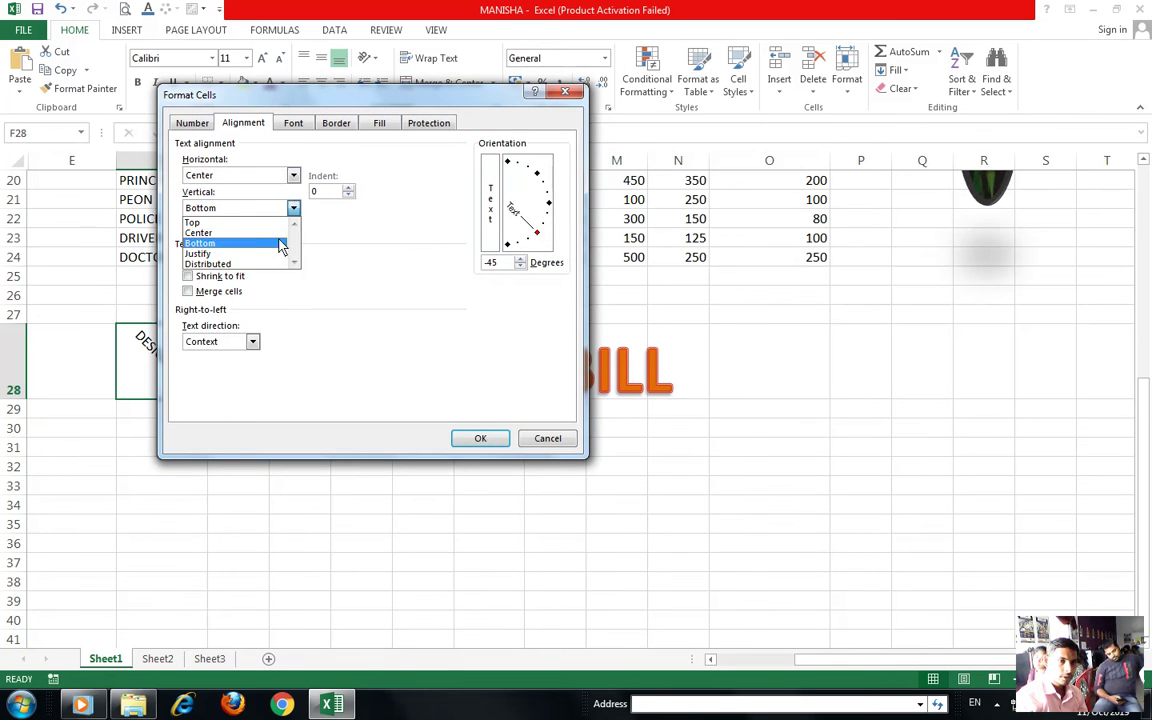
pyautogui.click(198, 232)
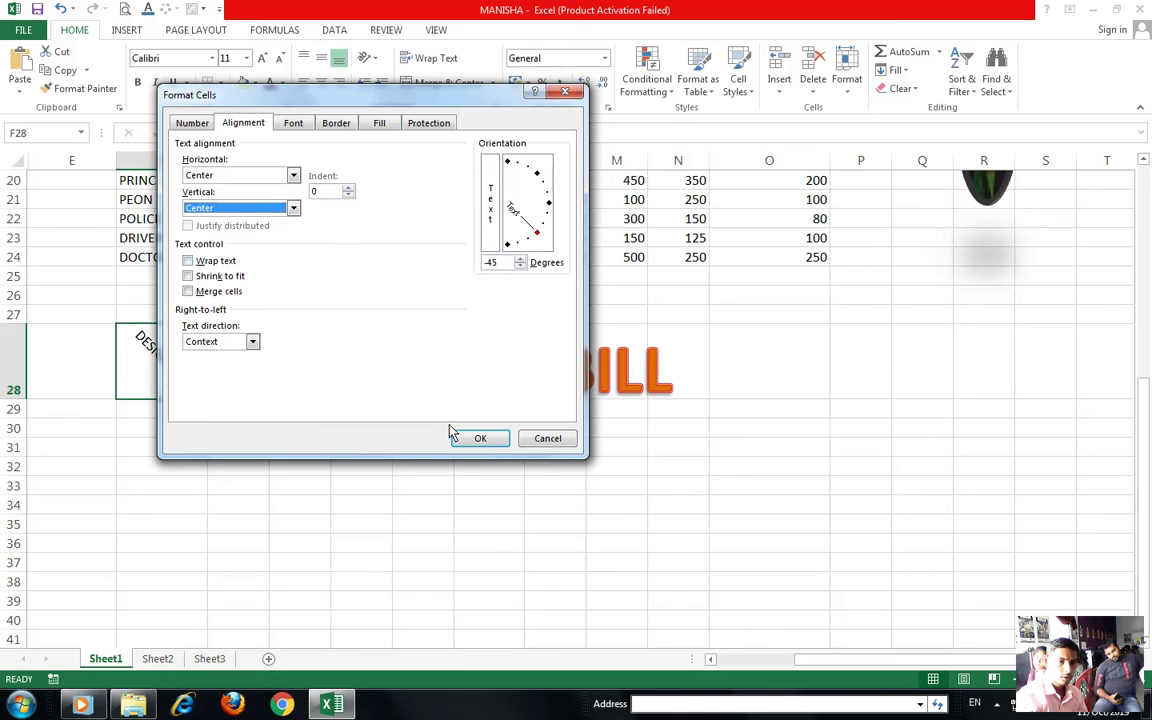
pyautogui.click(480, 438)
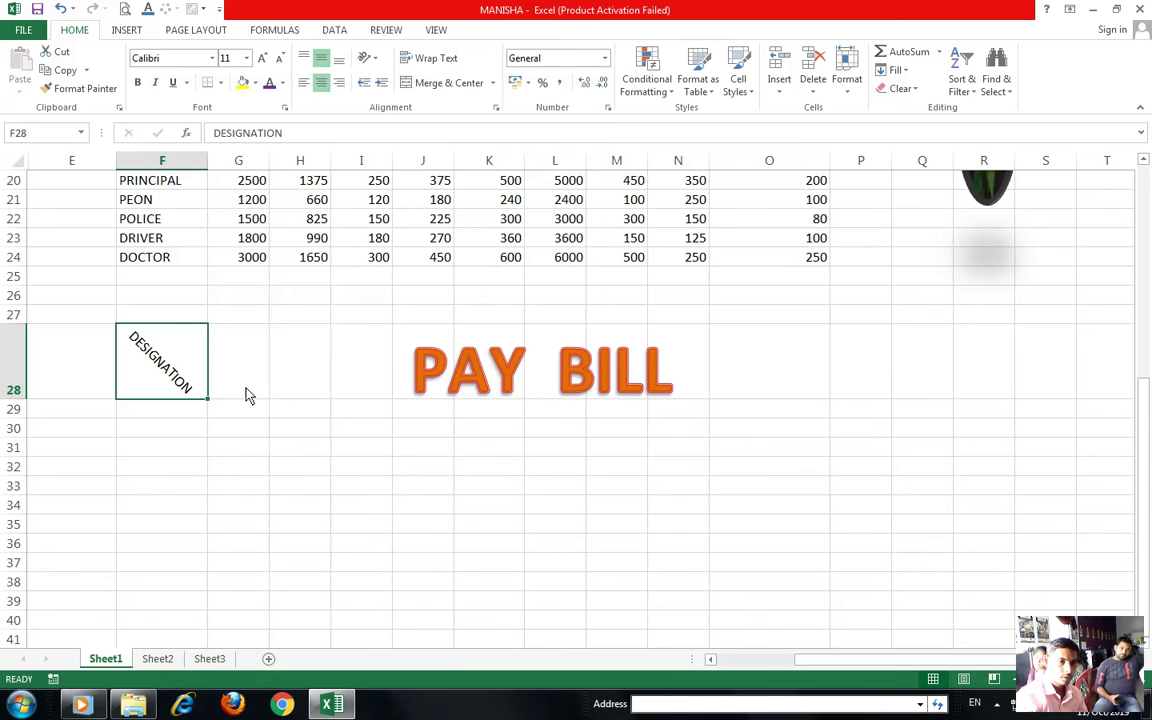
# Set F28's text orientation to 0 degrees so it reads horizontally.
pyautogui.click(367, 58)
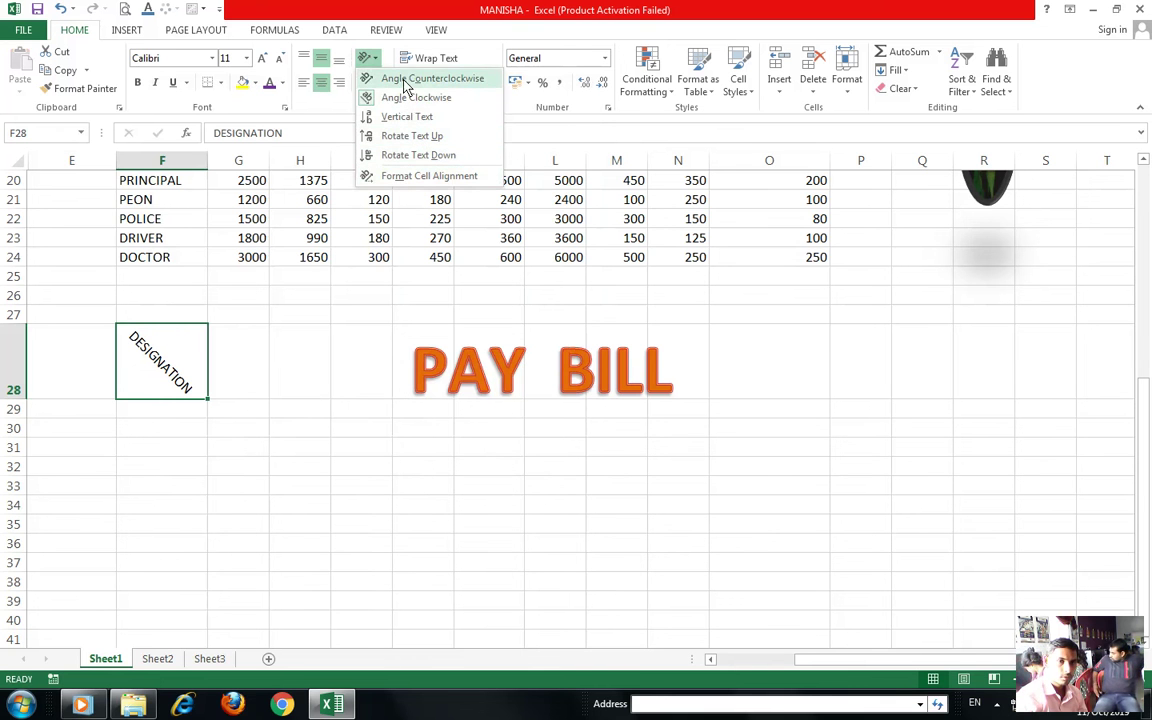
pyautogui.click(410, 79)
pyautogui.click(367, 58)
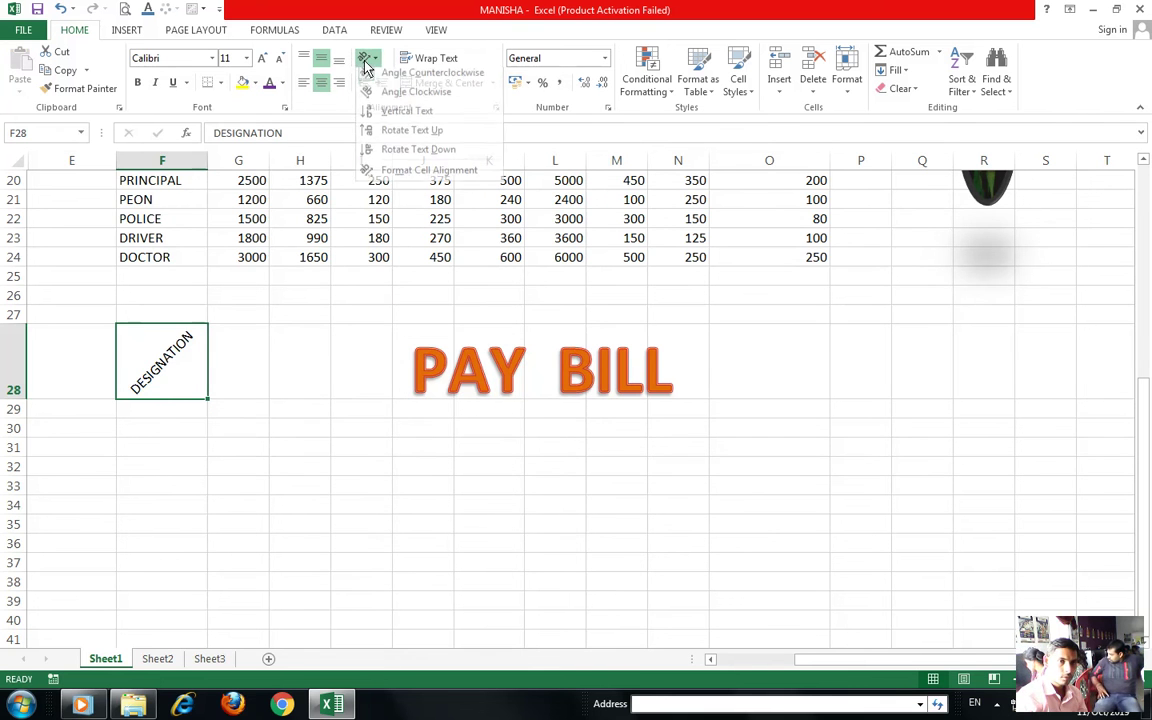
pyautogui.click(422, 175)
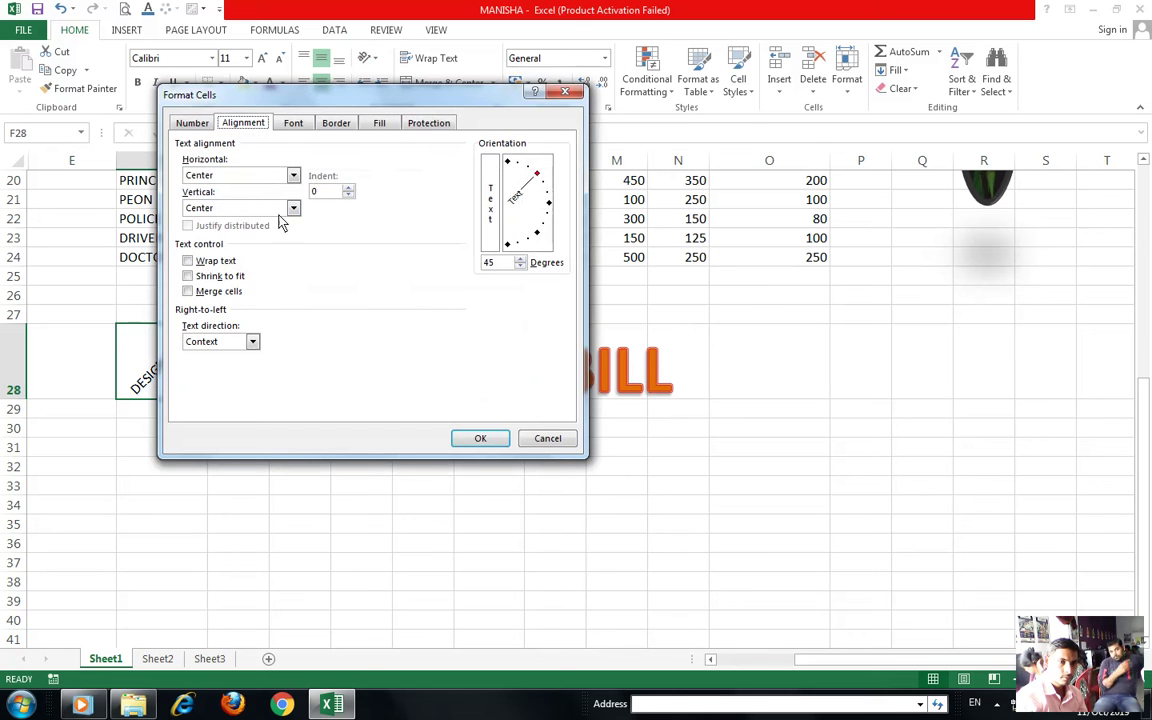
pyautogui.click(520, 266)
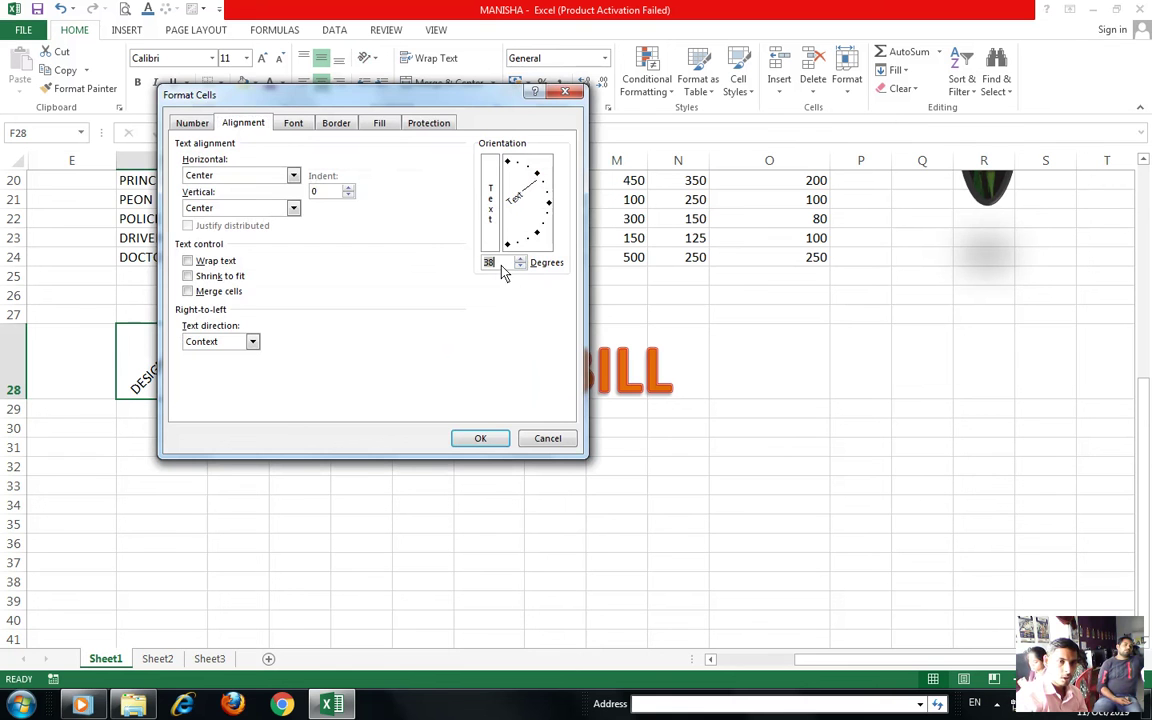
pyautogui.write('0')
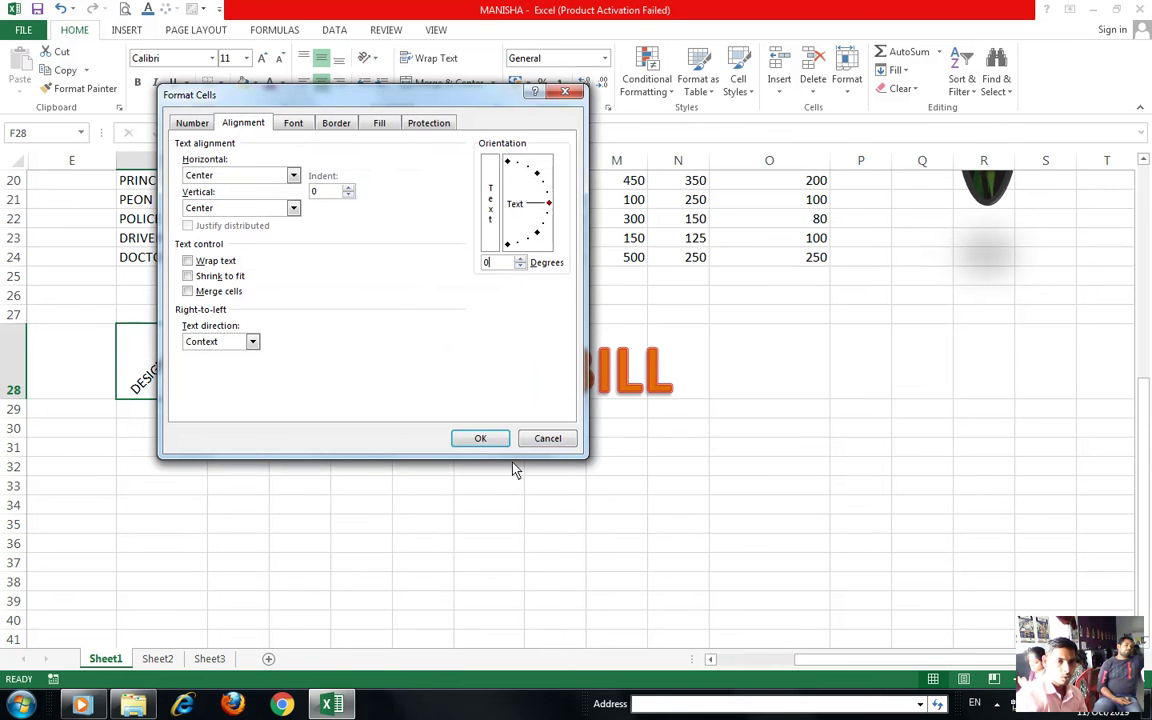
pyautogui.click(482, 440)
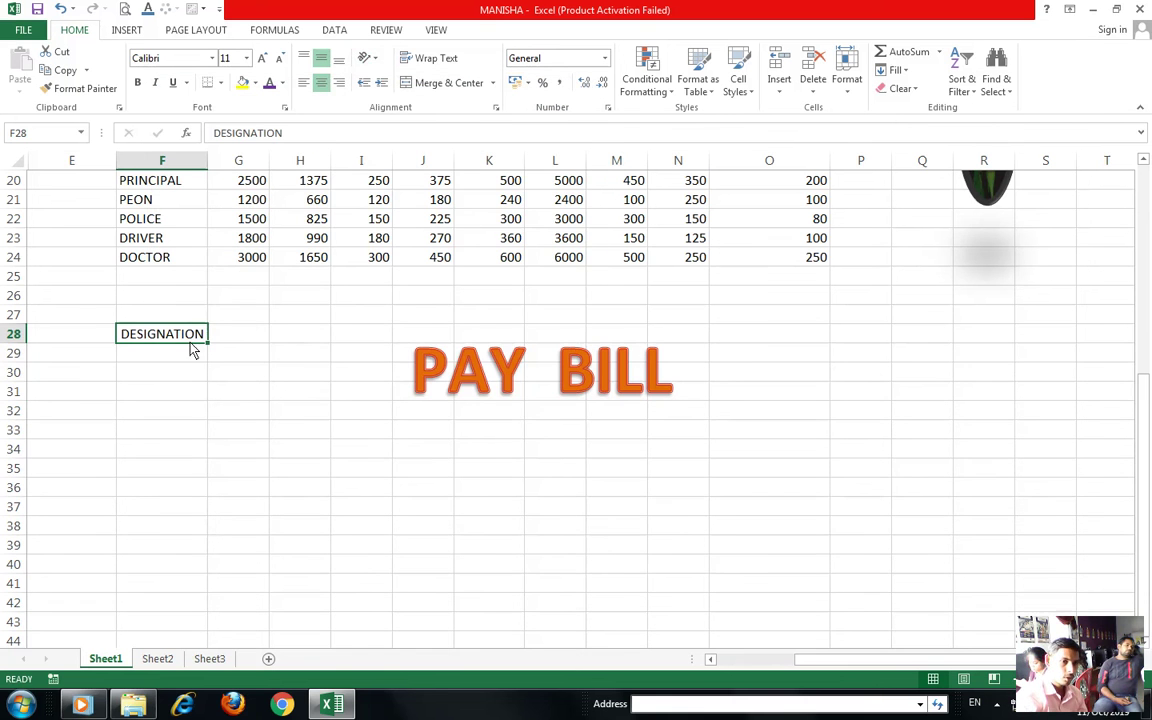
# Narrow column F and start typing 'Mkcl Click Courses' into cell F32.
pyautogui.moveTo(208, 168); pyautogui.dragTo(173, 172)
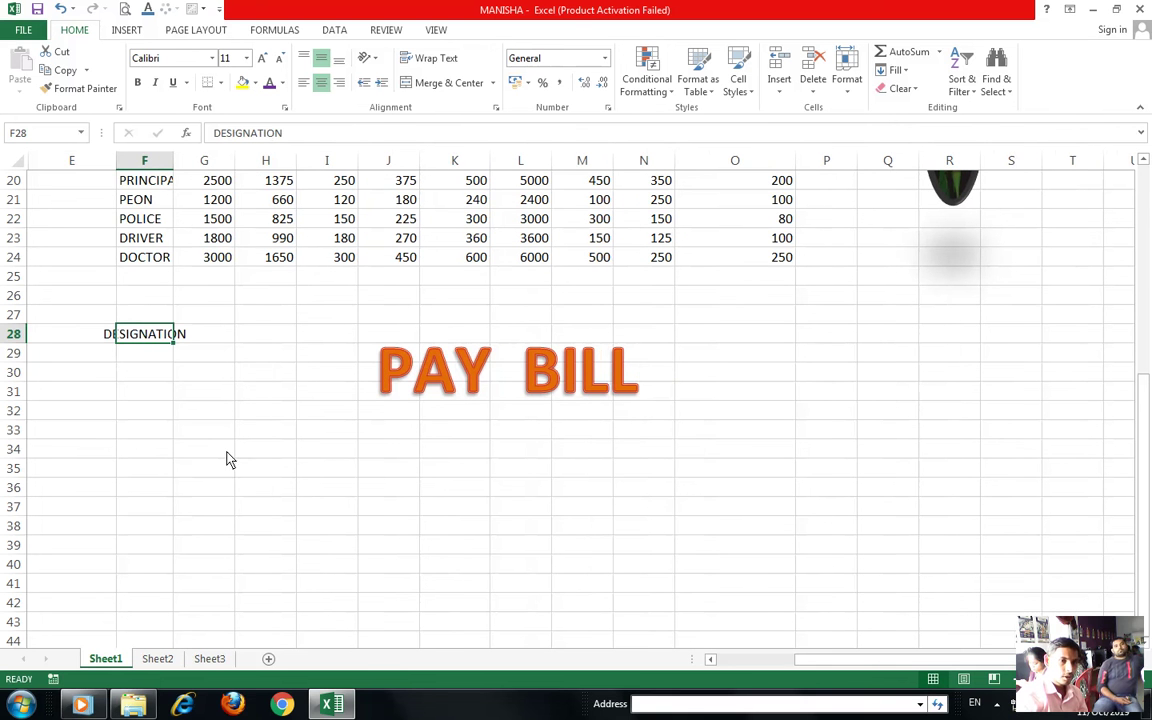
pyautogui.click(205, 466)
pyautogui.click(143, 338)
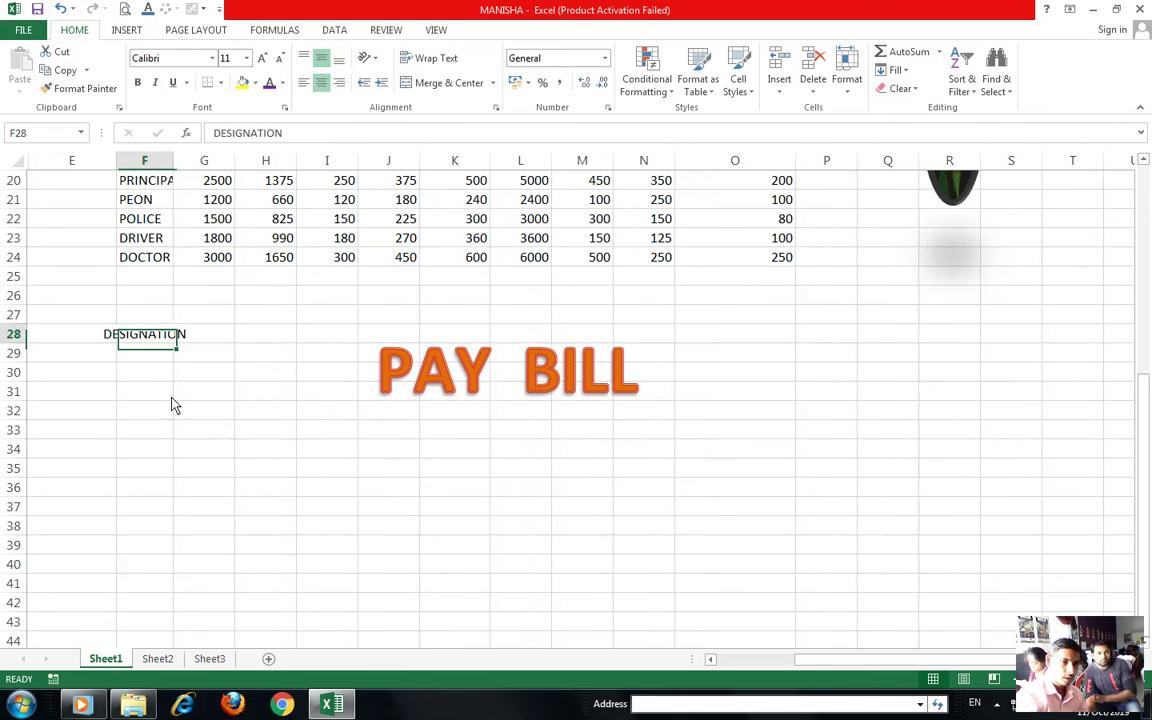
pyautogui.click(144, 410)
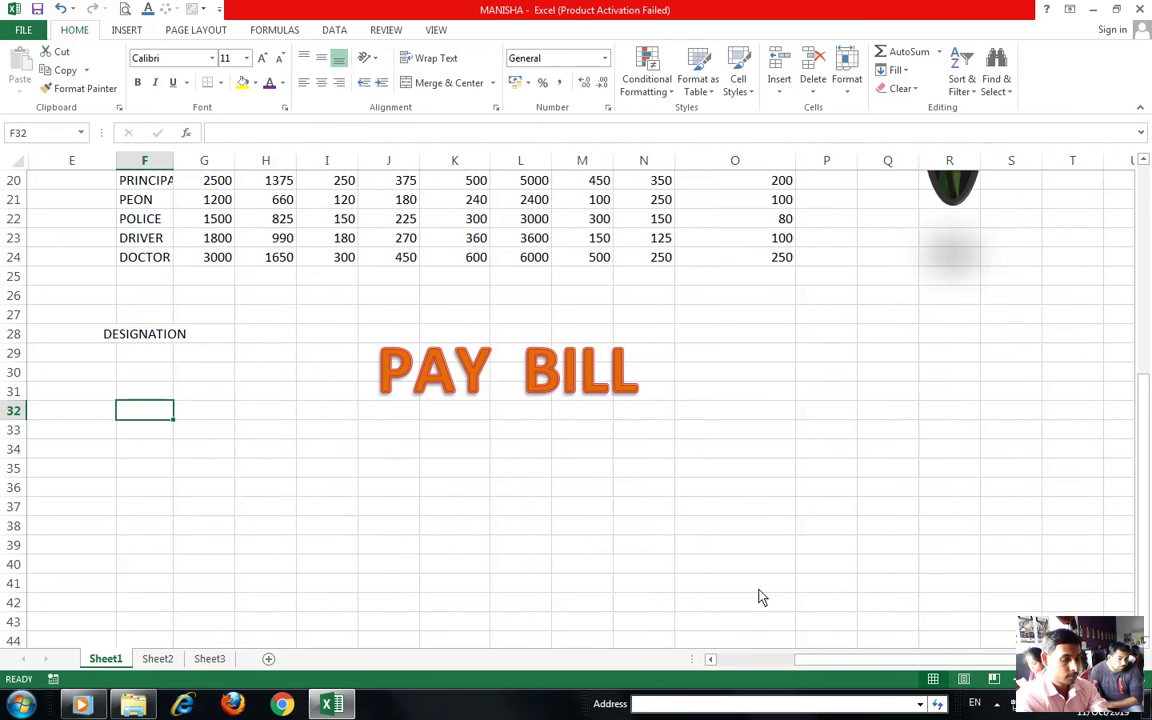
pyautogui.write('Mkcl Click Courses')
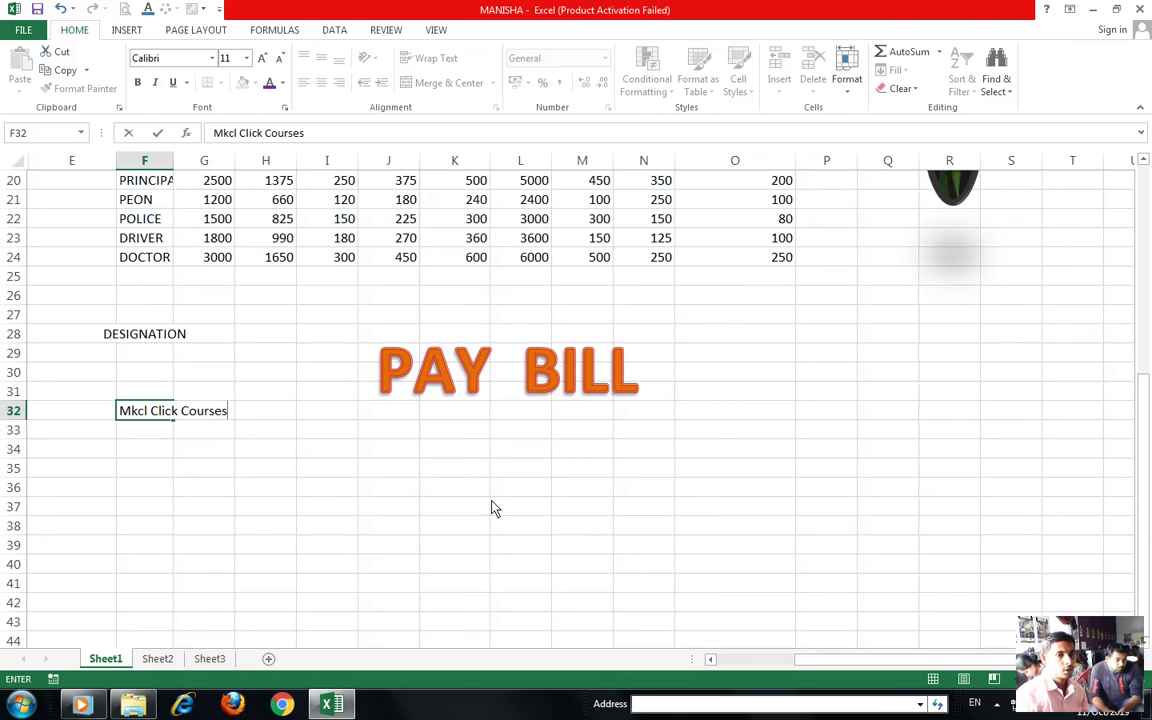
# Confirm the F32 entry and turn on Wrap Text for F32 and F28.
pyautogui.click(432, 490)
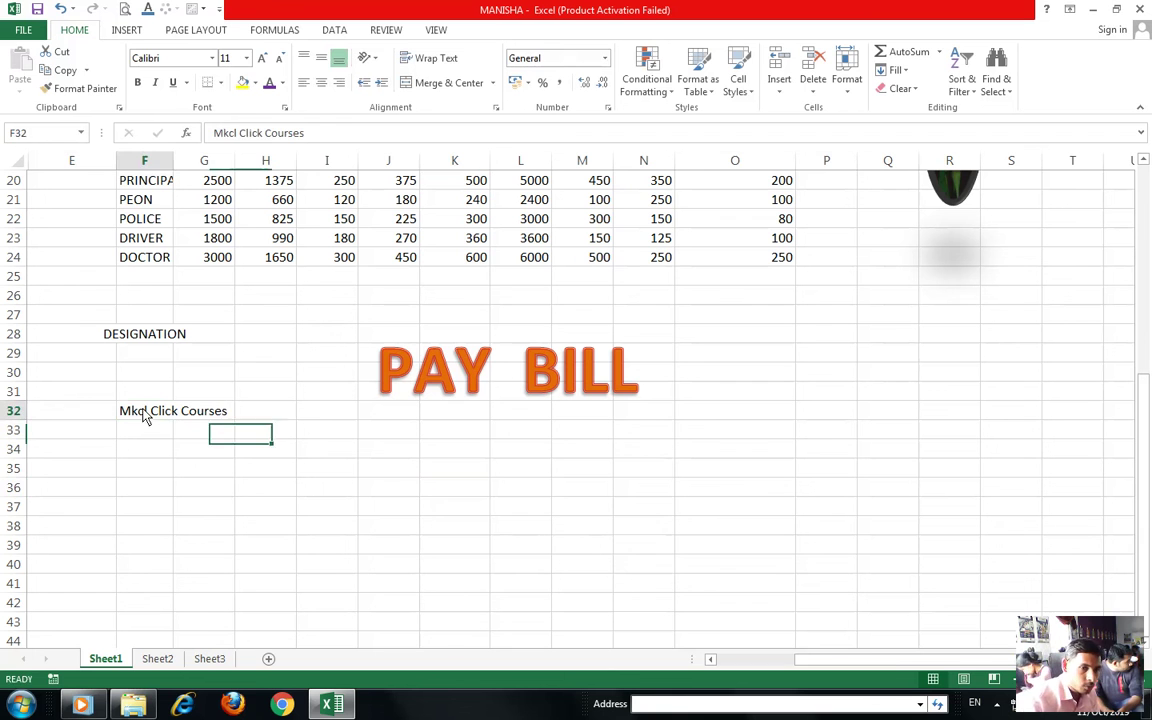
pyautogui.moveTo(147, 418); pyautogui.dragTo(216, 411)
pyautogui.click(266, 487)
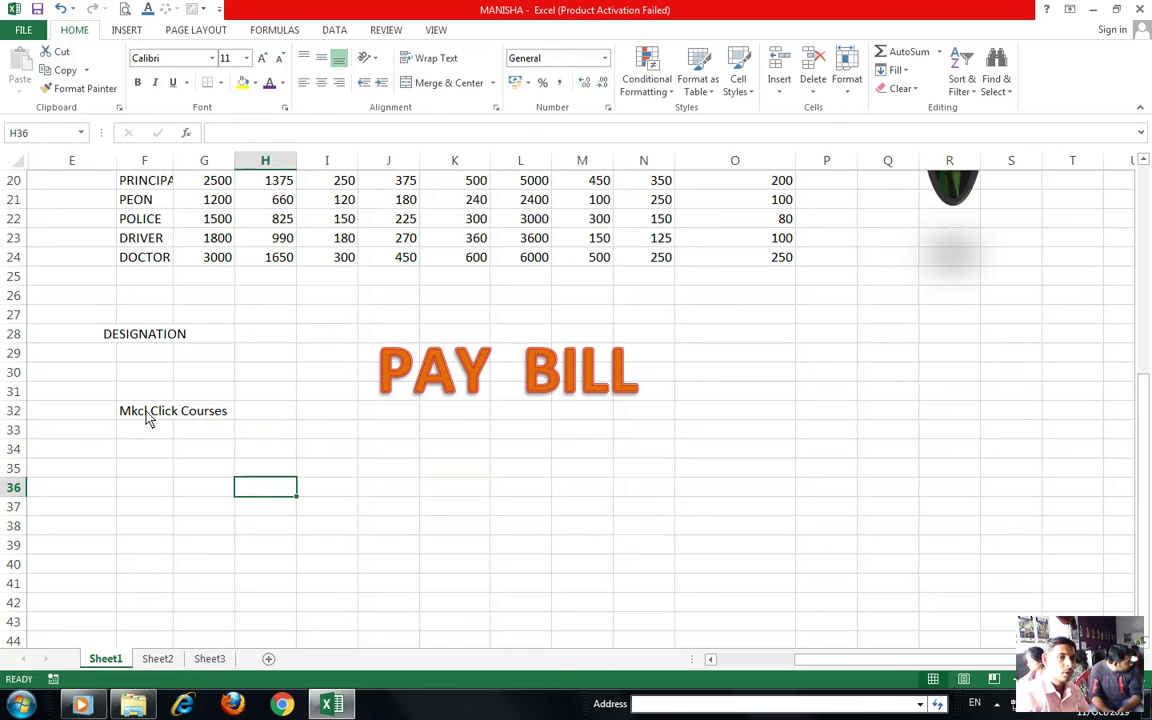
pyautogui.click(149, 412)
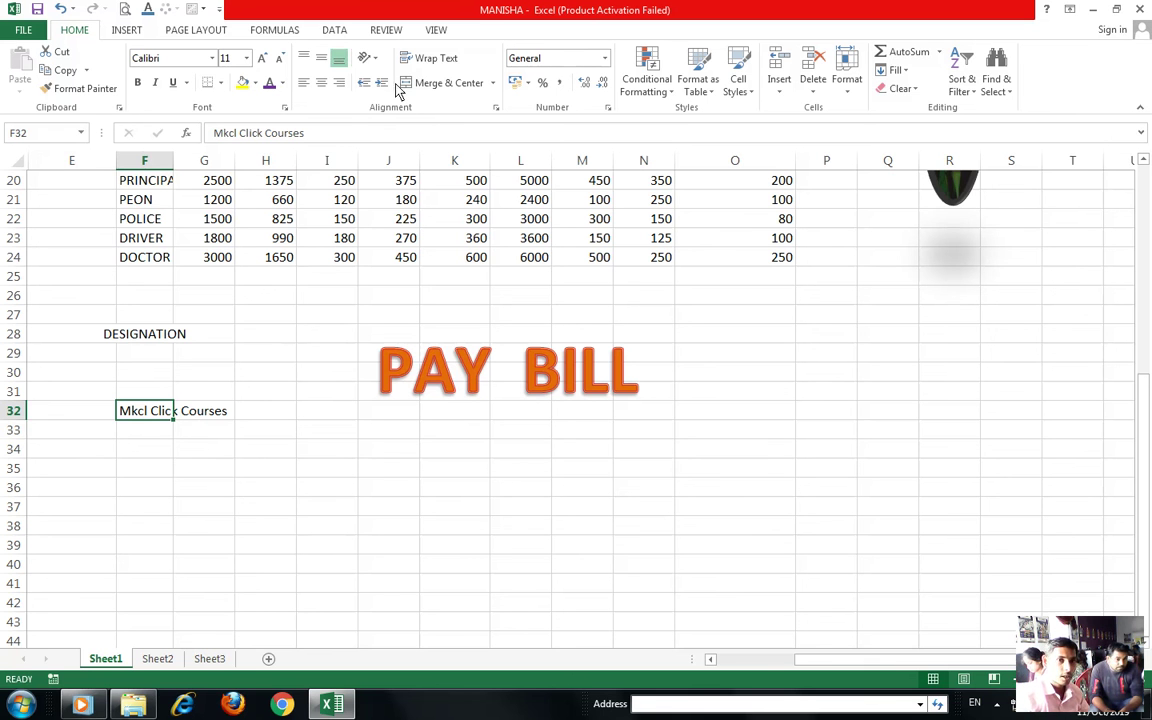
pyautogui.click(420, 58)
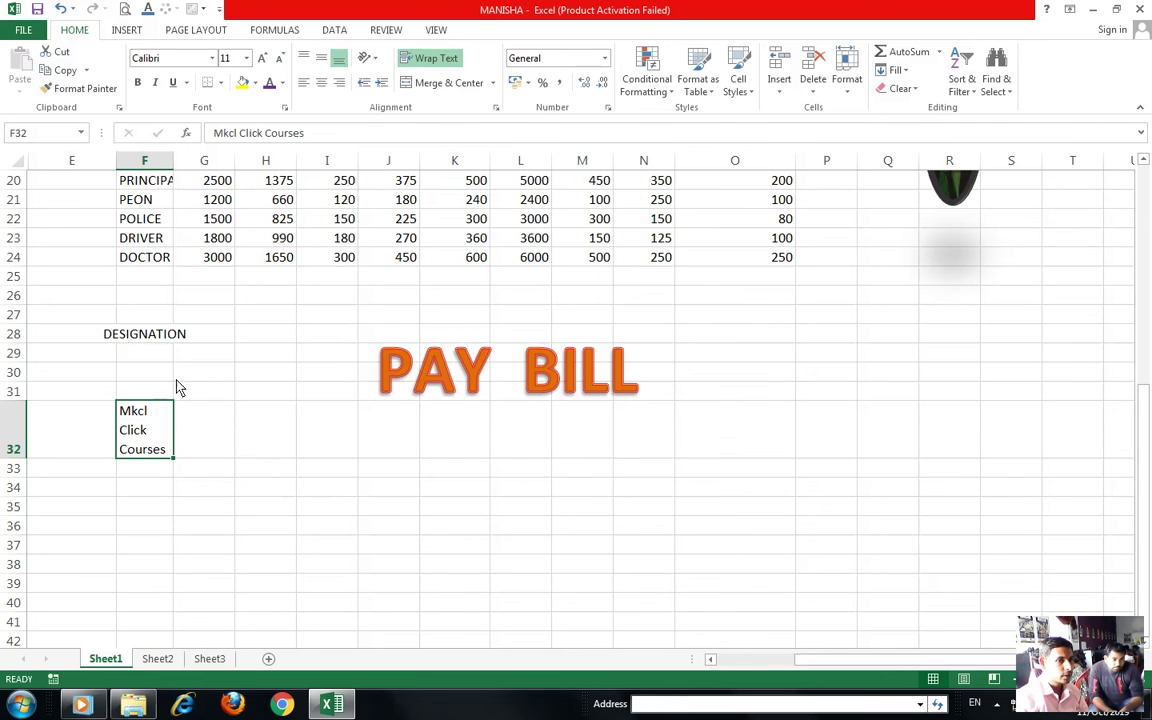
pyautogui.click(133, 331)
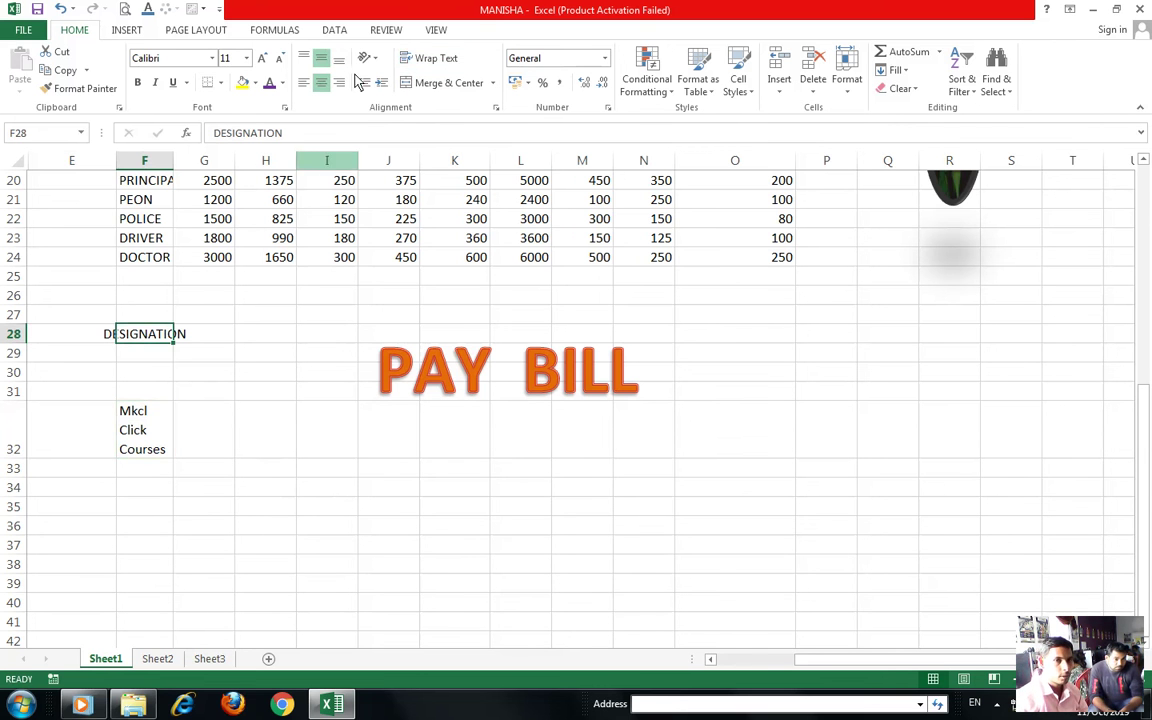
pyautogui.click(436, 58)
pyautogui.click(267, 497)
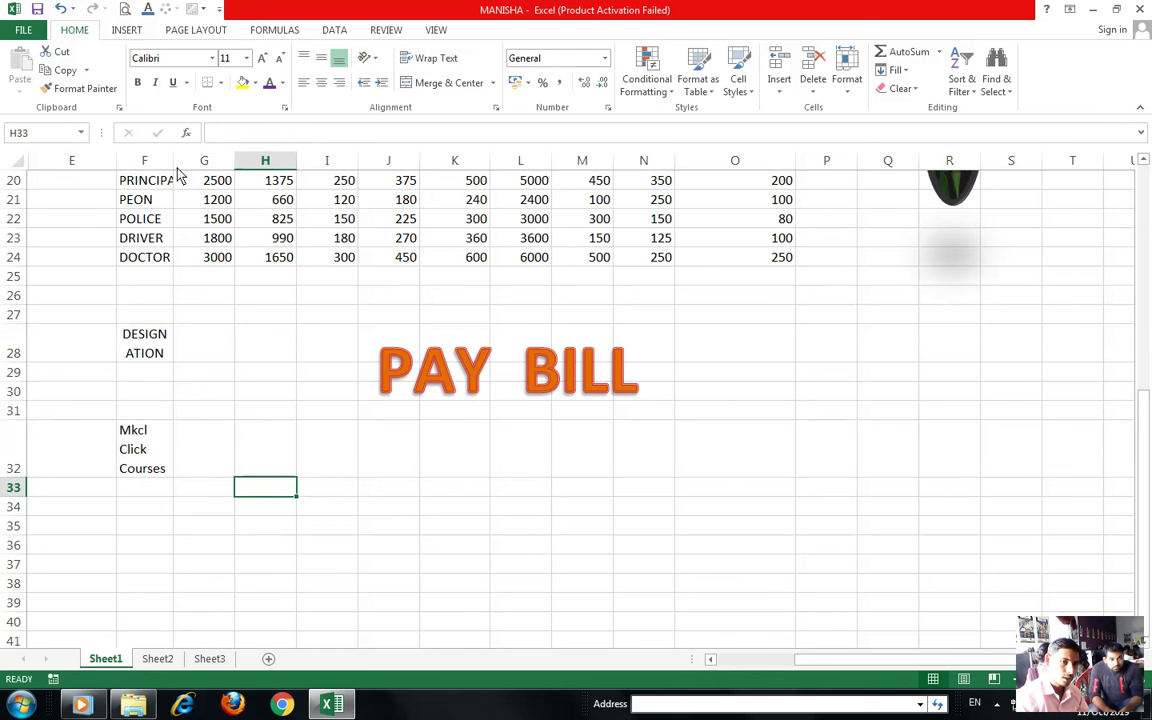
# Widen column F so DESIGNATION fits on one line.
pyautogui.moveTo(174, 160)
pyautogui.mouseDown()
pyautogui.moveTo(178, 175)
pyautogui.moveTo(208, 170)
pyautogui.mouseUp()
pyautogui.click(160, 455)
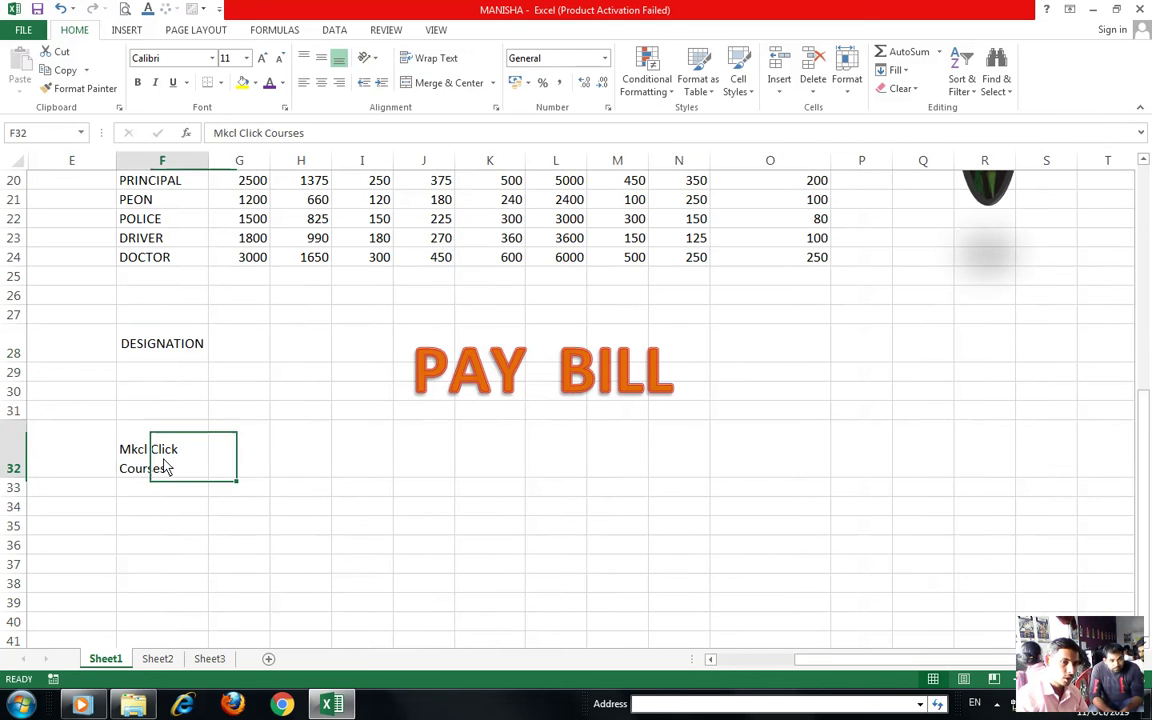
pyautogui.click(285, 546)
pyautogui.click(196, 350)
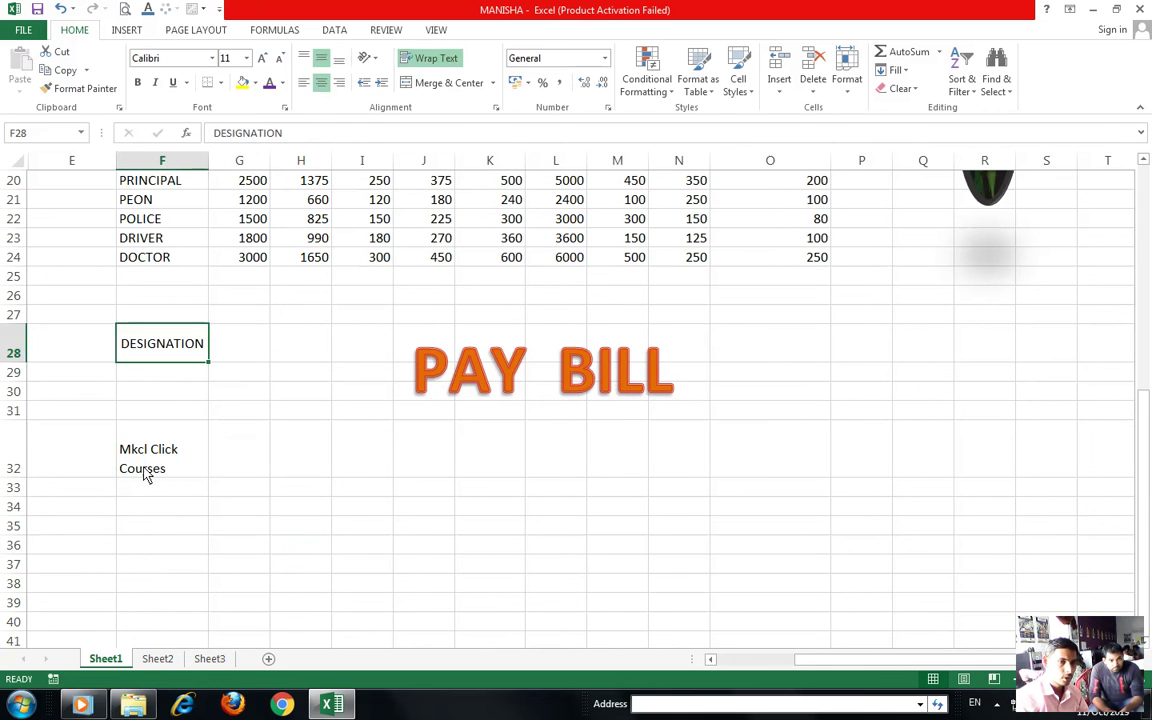
pyautogui.click(147, 472)
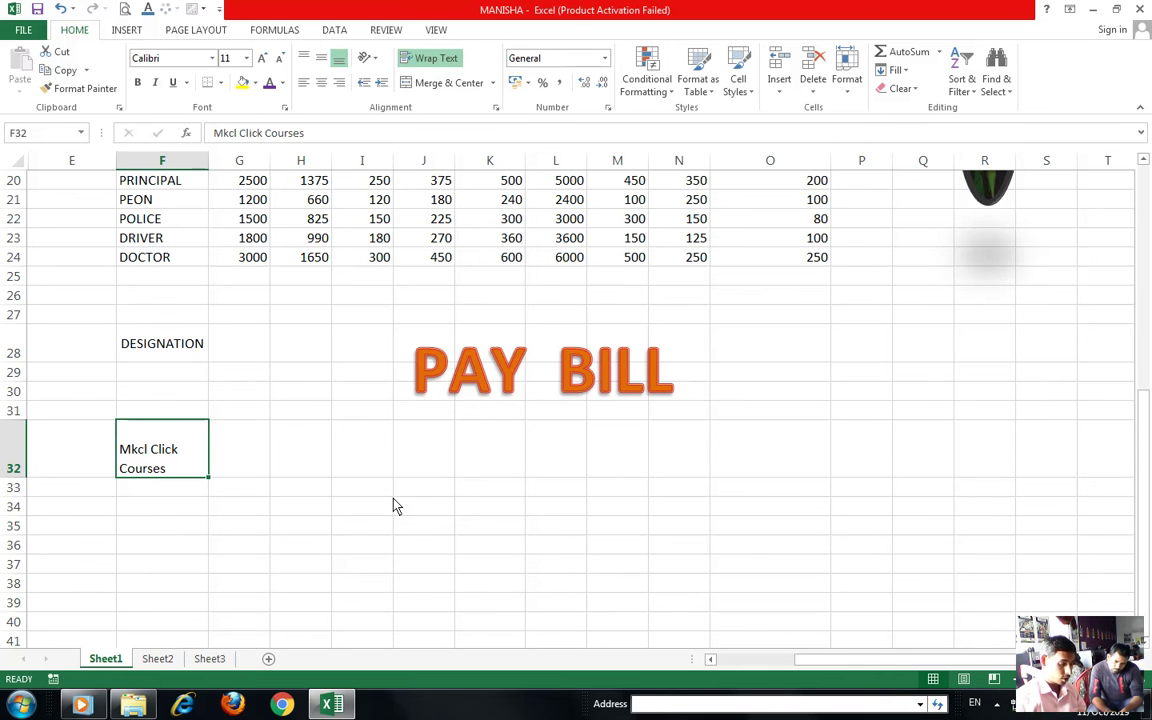
# Apply the 40% - Accent4 cell style to header row F17:Q17.
pyautogui.scroll(2, 391, 501)
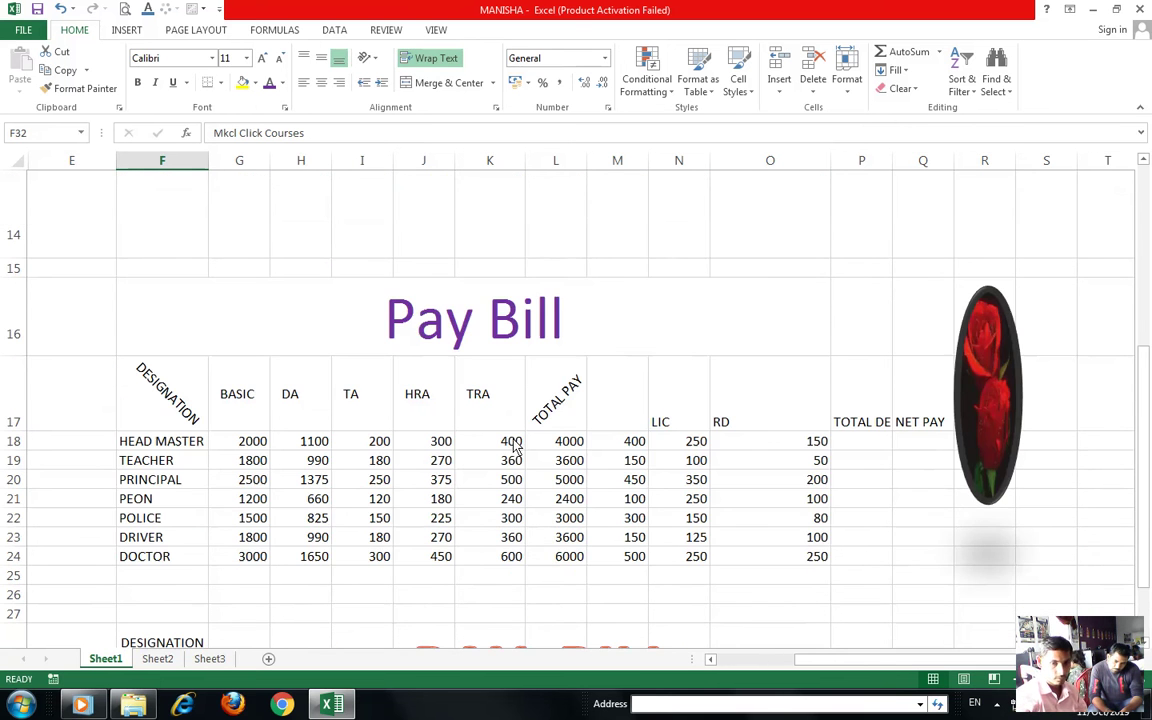
pyautogui.moveTo(176, 403); pyautogui.dragTo(903, 407)
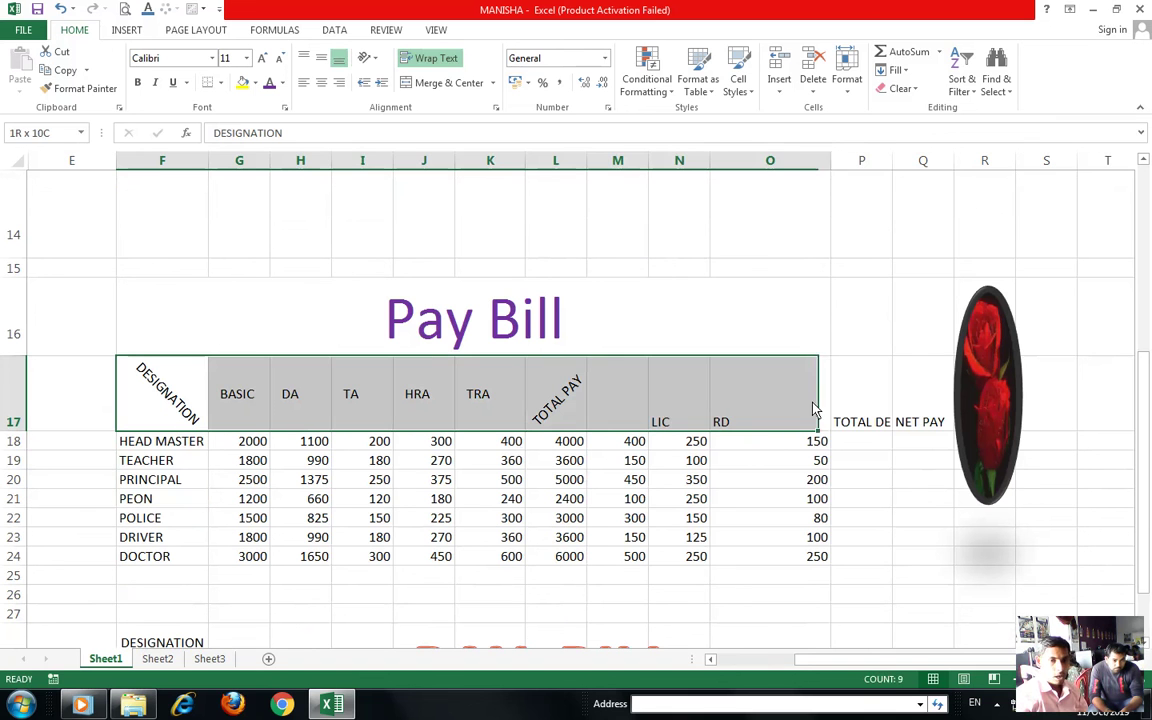
pyautogui.click(742, 90)
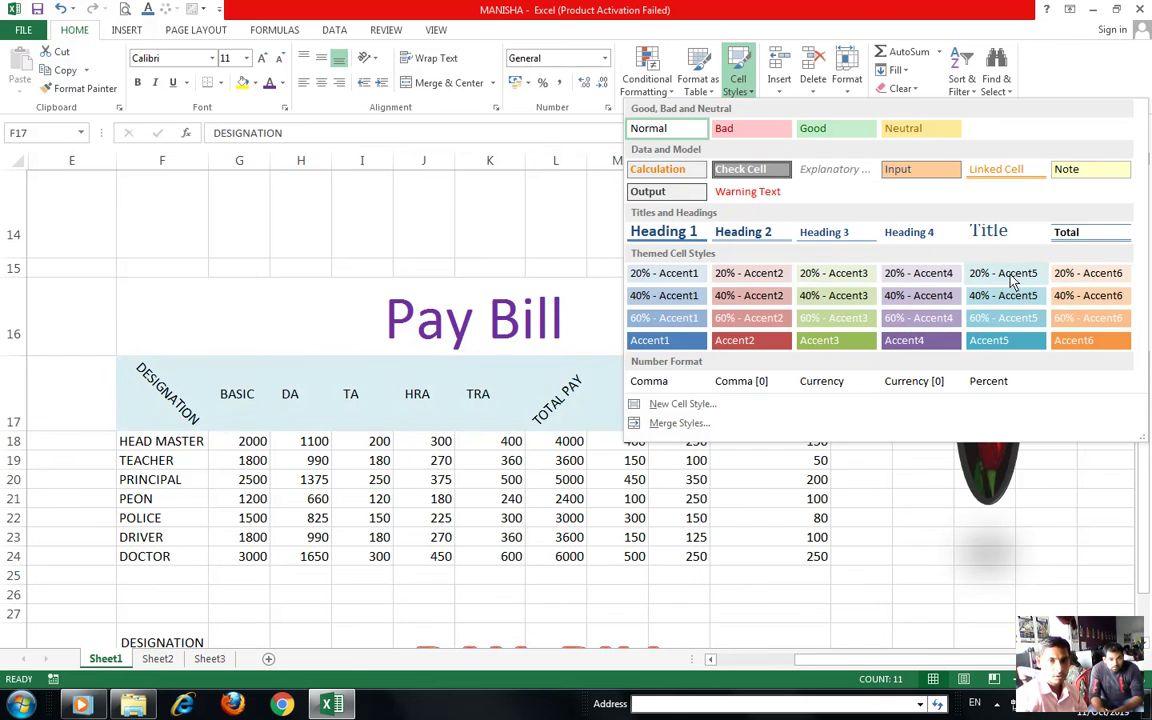
pyautogui.click(913, 295)
pyautogui.click(698, 540)
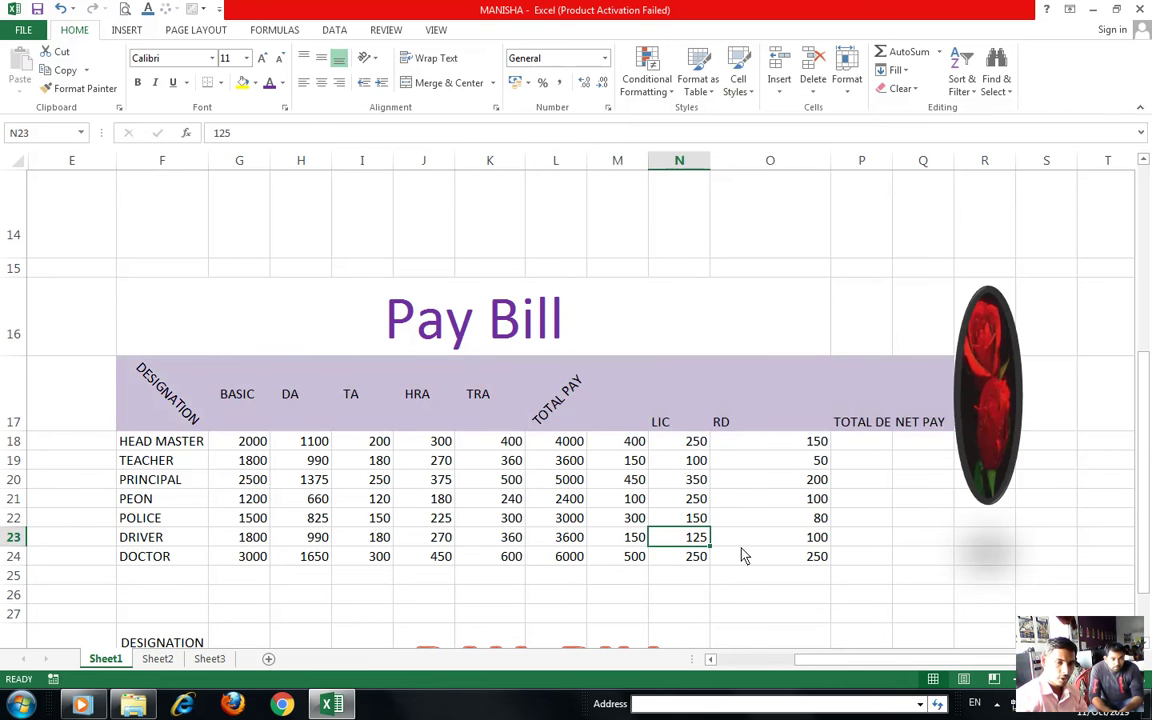
# Move the rose picture beside the table and give data rows F18:P25 the Accent4 style.
pyautogui.moveTo(990, 395); pyautogui.dragTo(1032, 485)
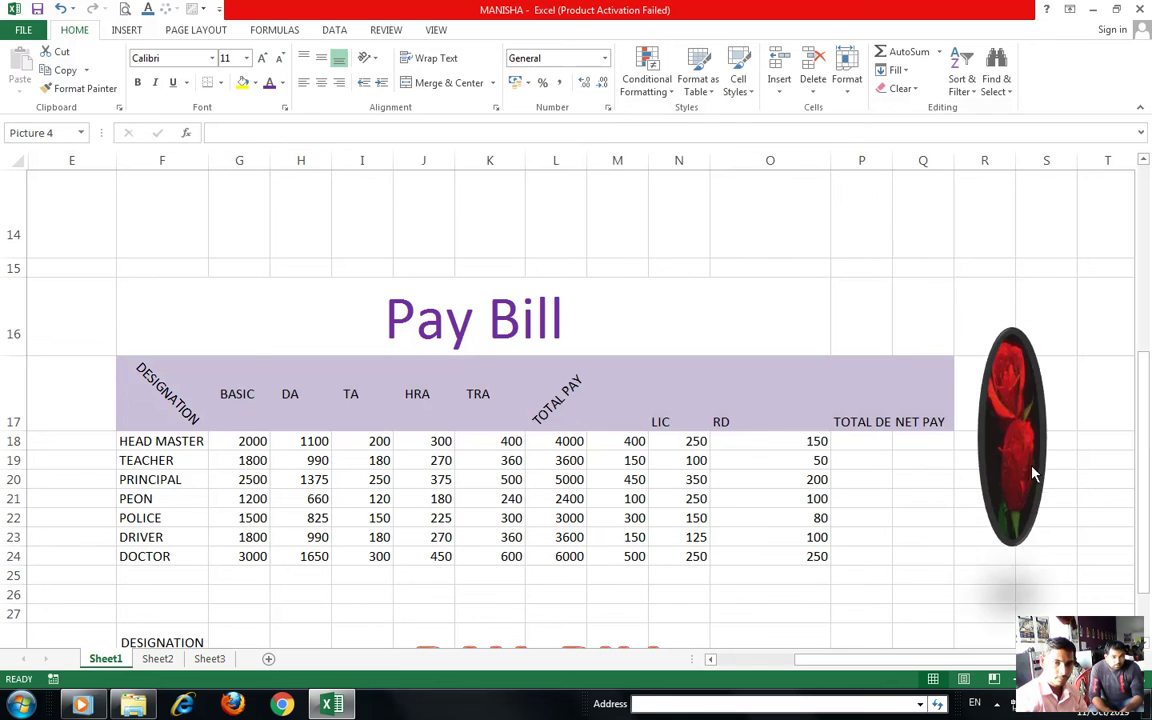
pyautogui.click(1021, 309)
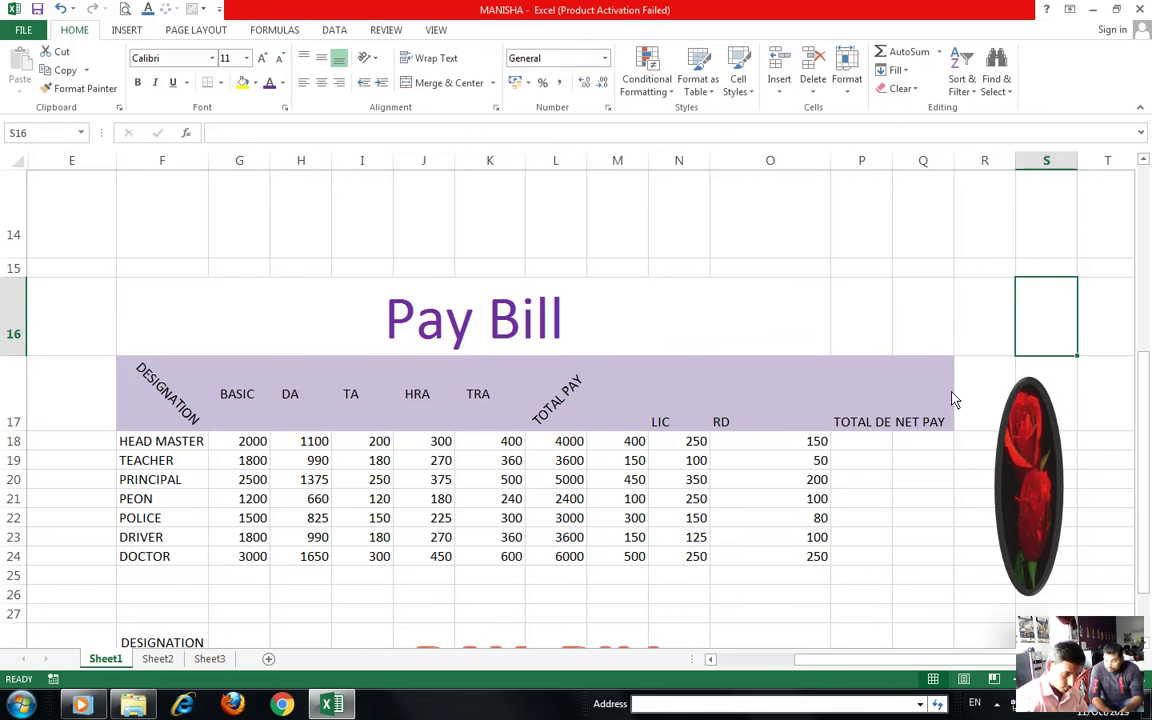
pyautogui.click(169, 447)
pyautogui.moveTo(169, 458); pyautogui.dragTo(897, 581)
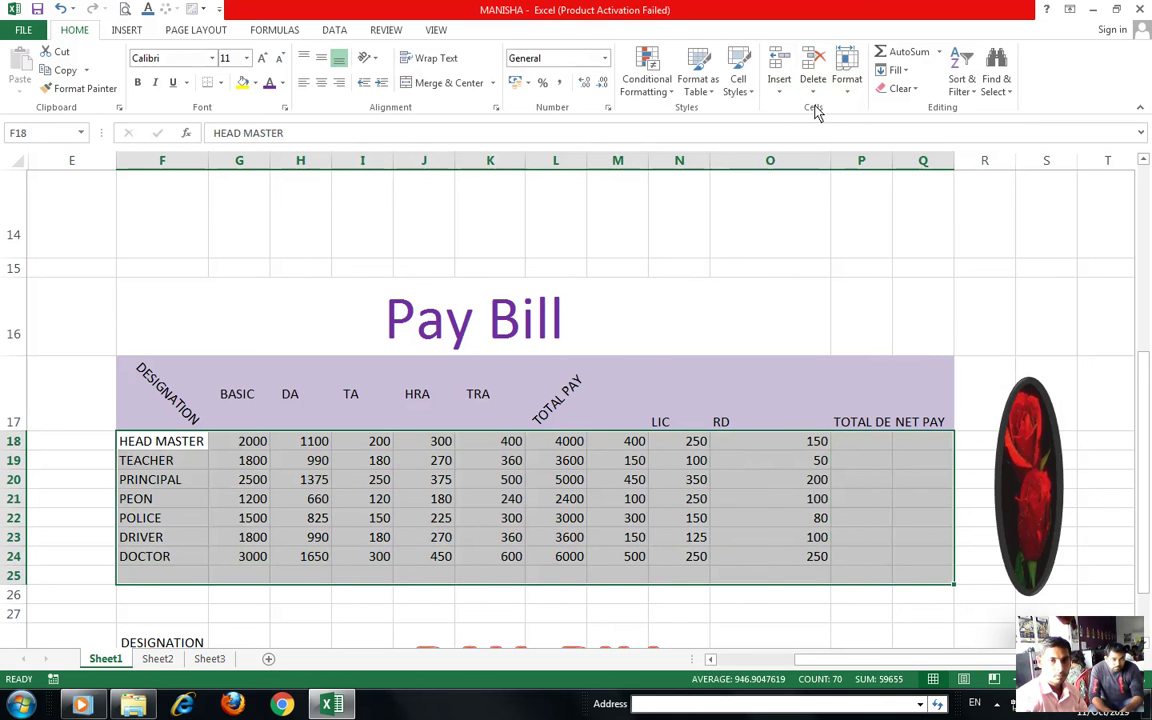
pyautogui.click(739, 78)
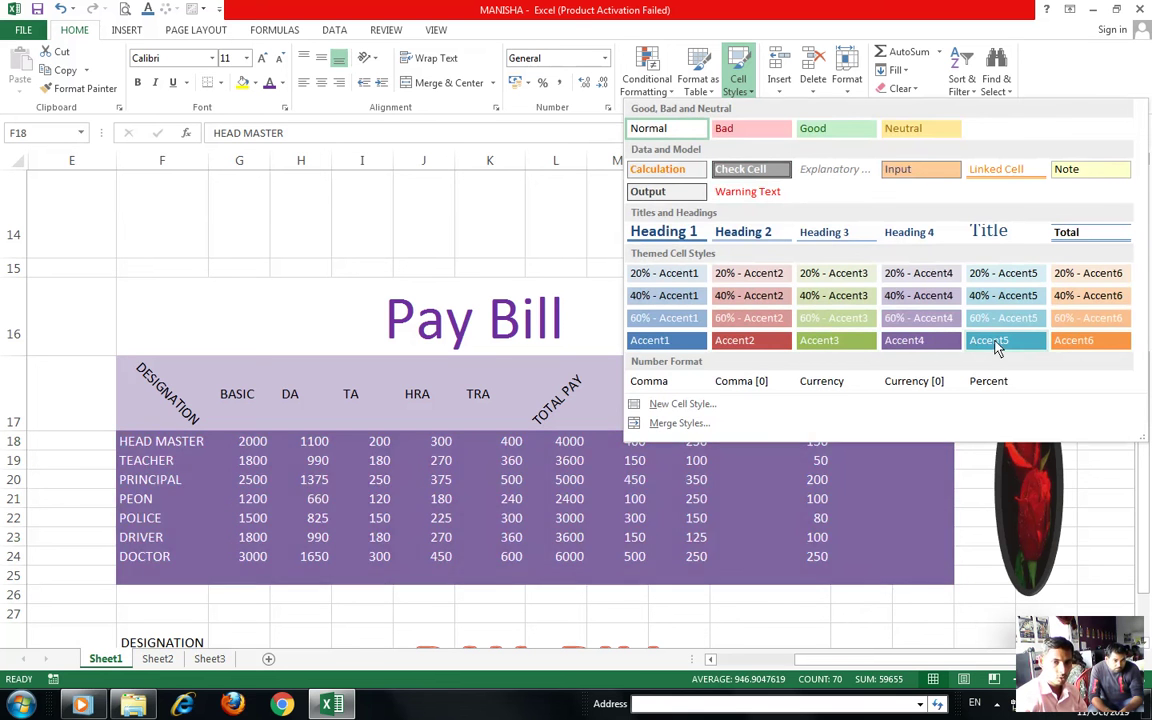
pyautogui.click(840, 305)
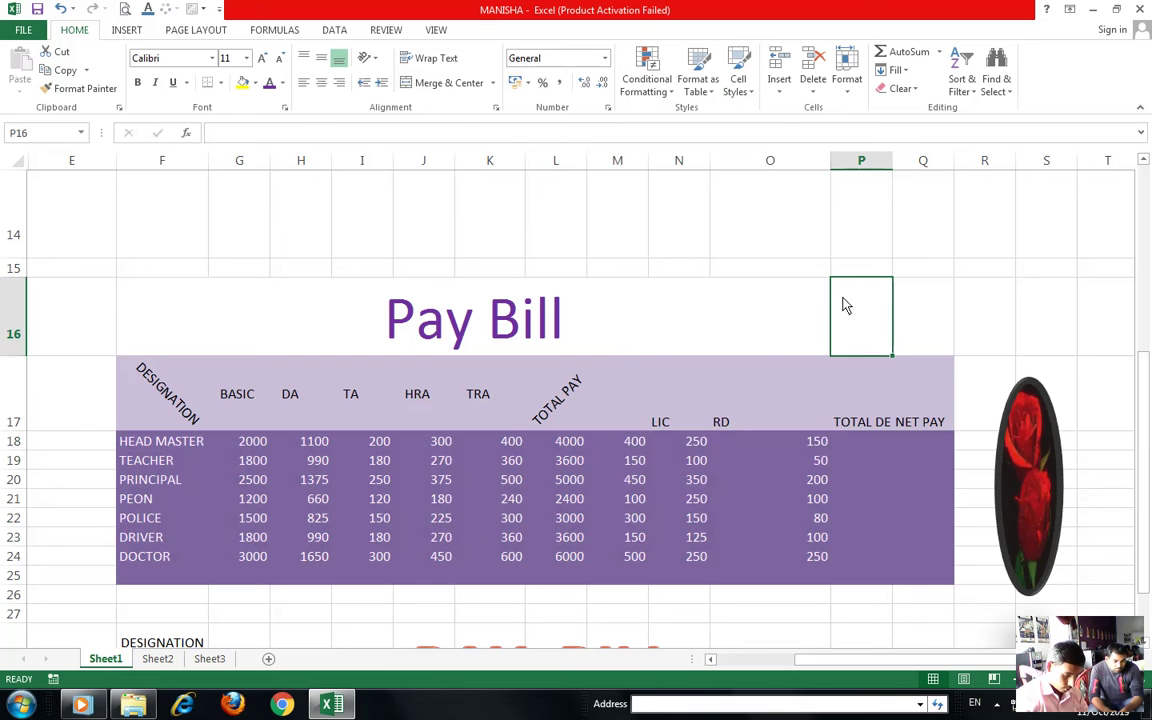
# Freeze panes at row 17 so the rows above the header stay fixed.
pyautogui.click(16, 420)
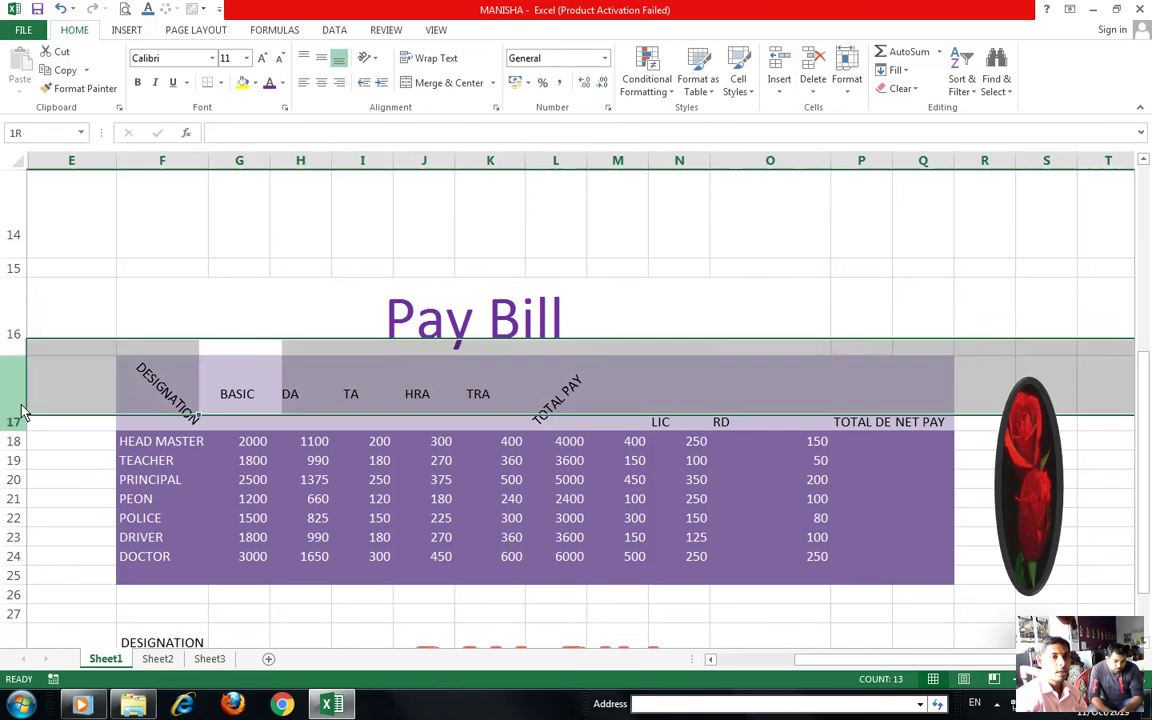
pyautogui.click(434, 30)
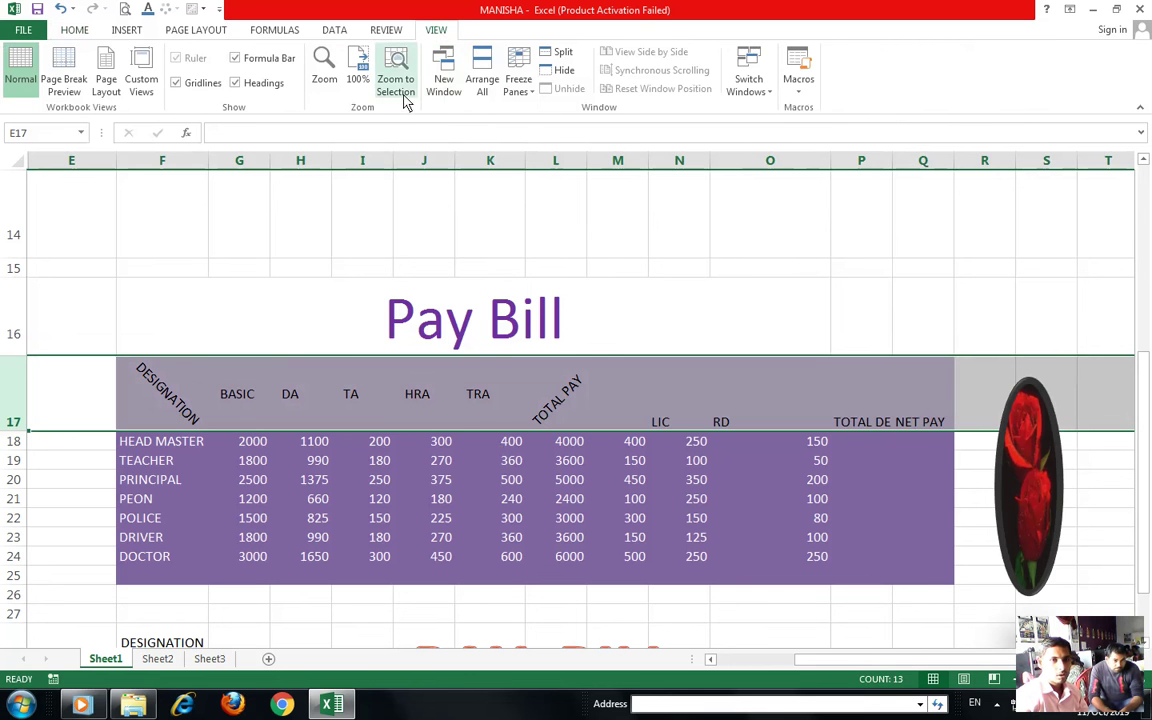
pyautogui.click(518, 72)
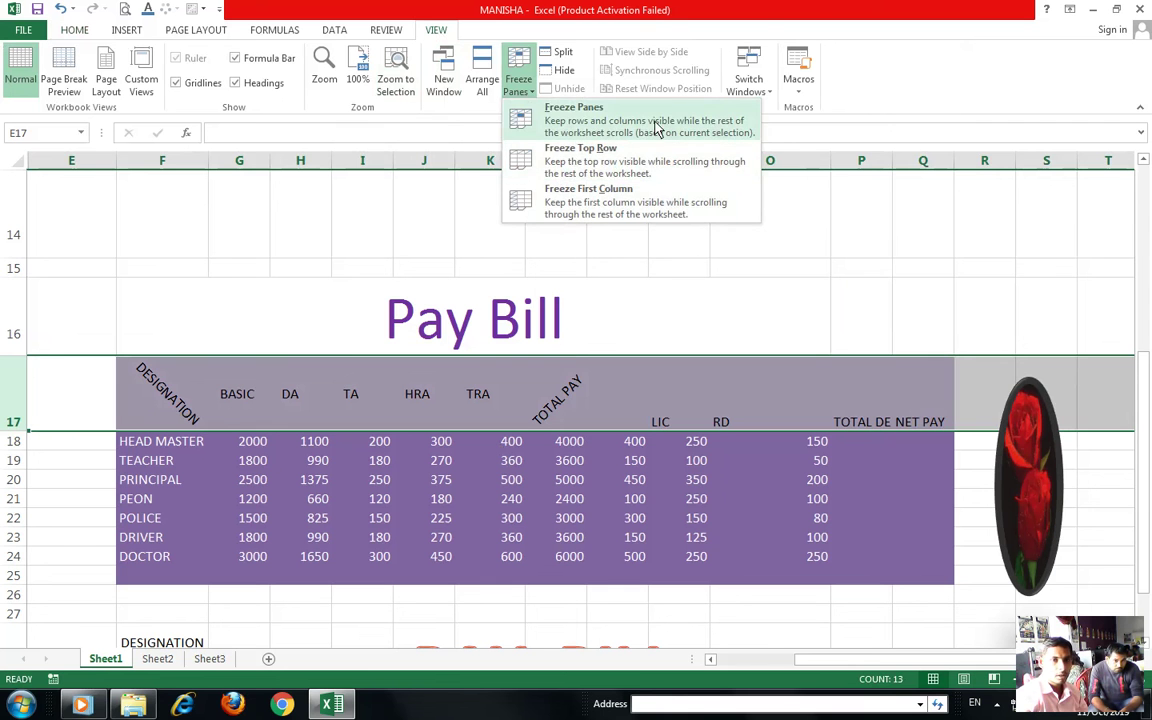
pyautogui.click(614, 130)
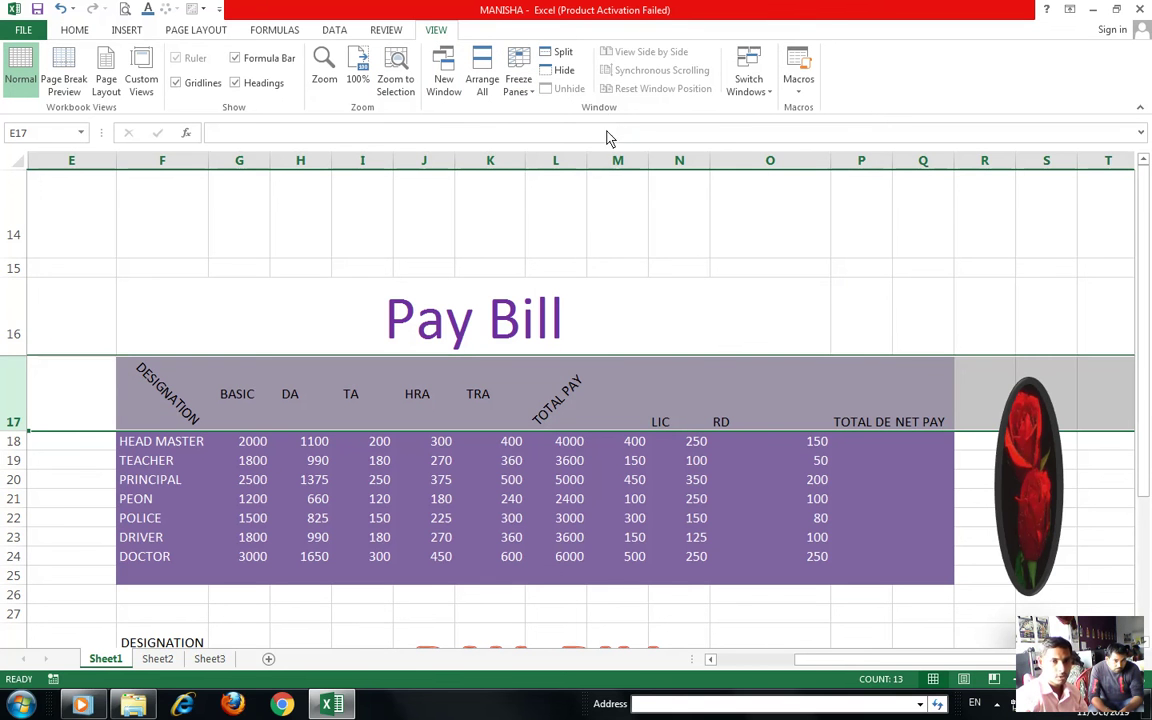
# Scroll the data up and down to confirm the Pay Bill heading stays in place.
pyautogui.click(680, 461)
pyautogui.scroll(-1, 895, 483)
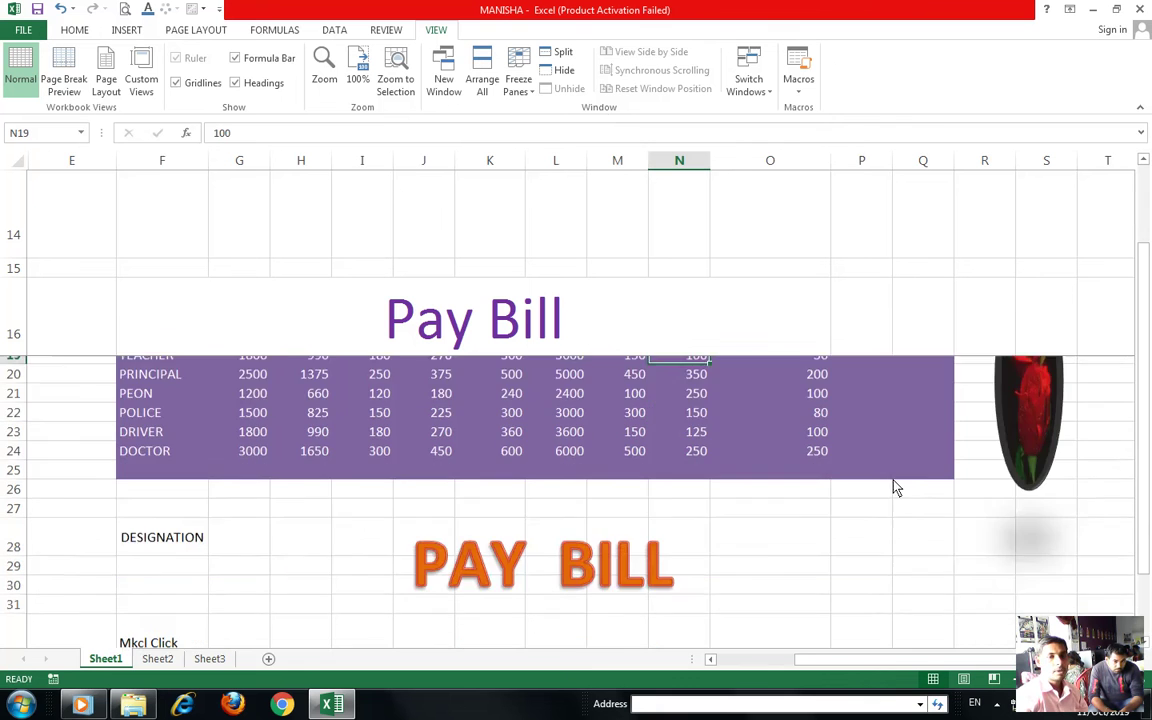
pyautogui.scroll(1, 751, 486)
pyautogui.scroll(-2, 770, 478)
pyautogui.scroll(-4, 745, 464)
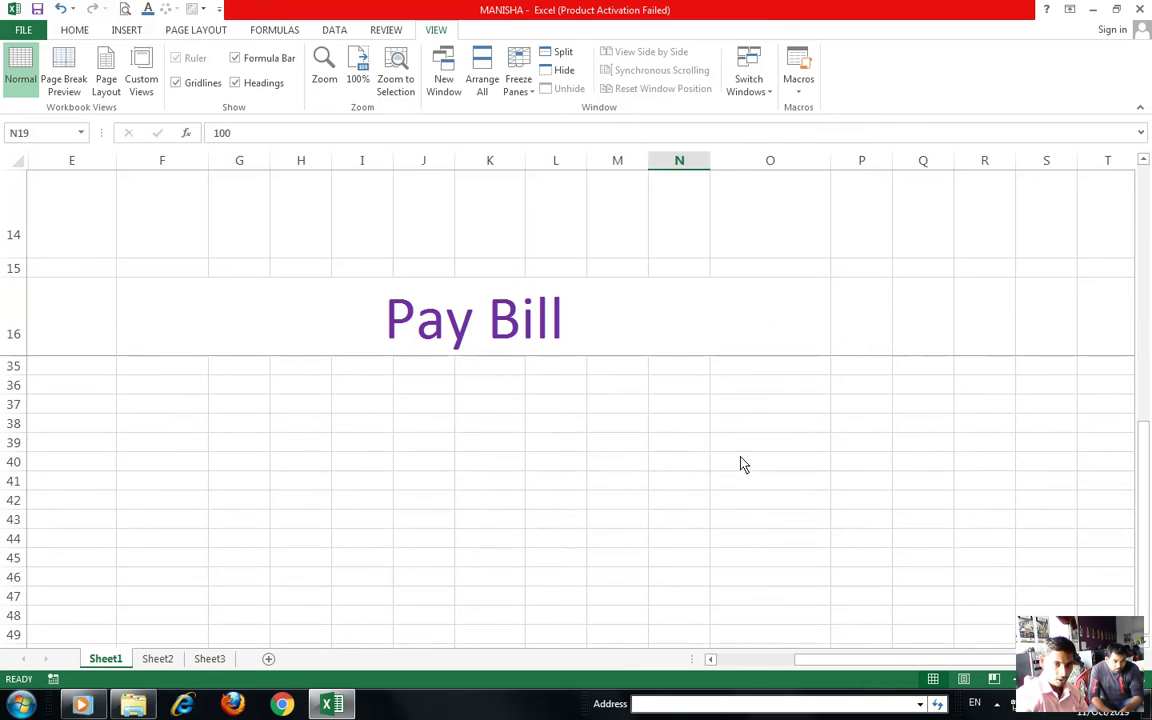
pyautogui.scroll(5, 725, 470)
pyautogui.scroll(1, 711, 480)
pyautogui.scroll(-4, 711, 480)
pyautogui.scroll(-3, 712, 481)
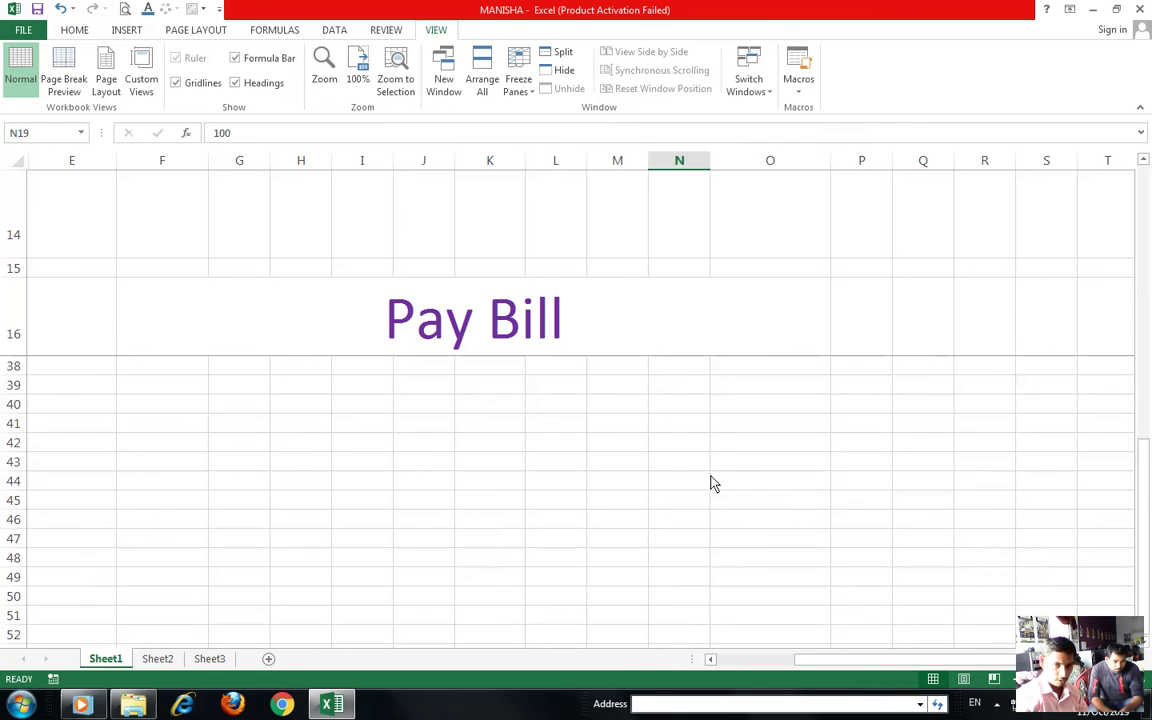
pyautogui.scroll(-4, 712, 481)
pyautogui.scroll(9, 712, 483)
pyautogui.scroll(2, 712, 483)
pyautogui.scroll(-2, 710, 481)
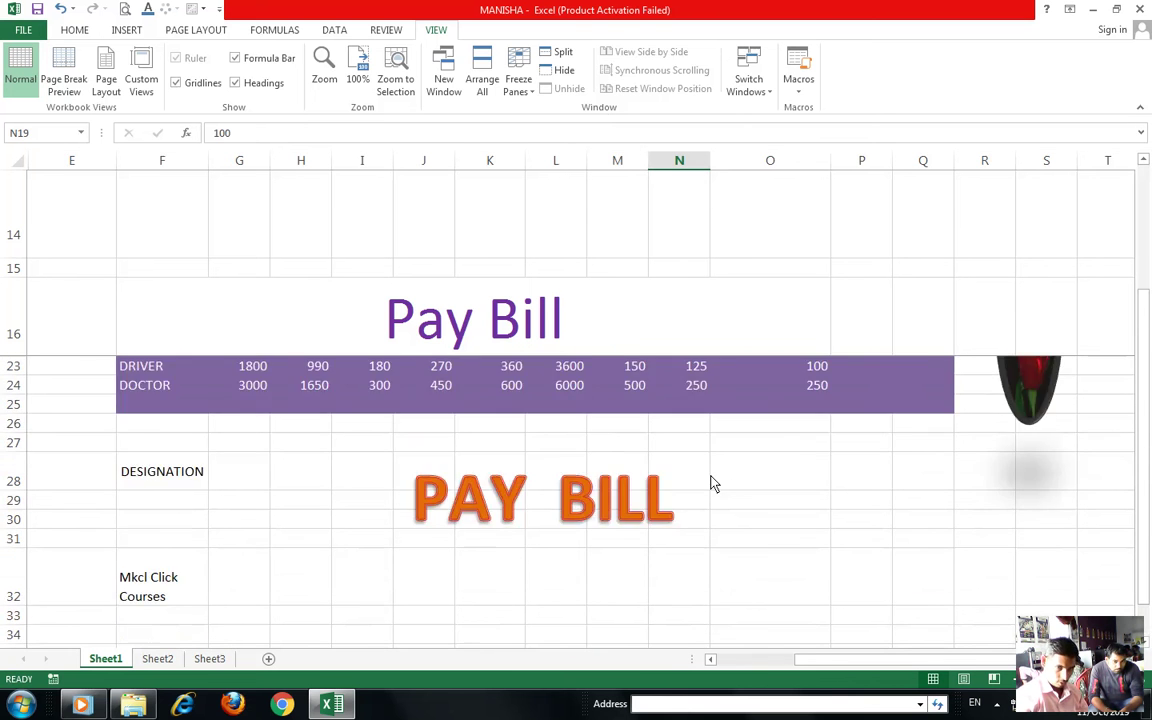
pyautogui.scroll(-2, 710, 481)
pyautogui.scroll(3, 712, 485)
pyautogui.scroll(1, 711, 485)
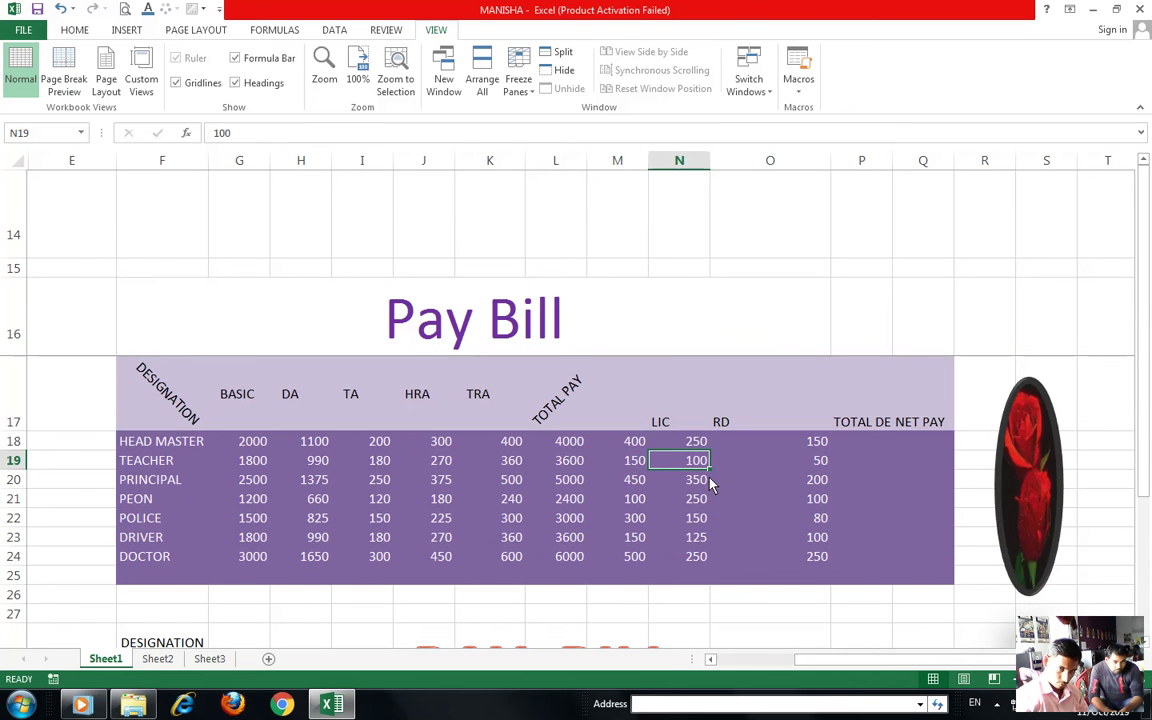
pyautogui.moveTo(1138, 417); pyautogui.dragTo(1138, 418)
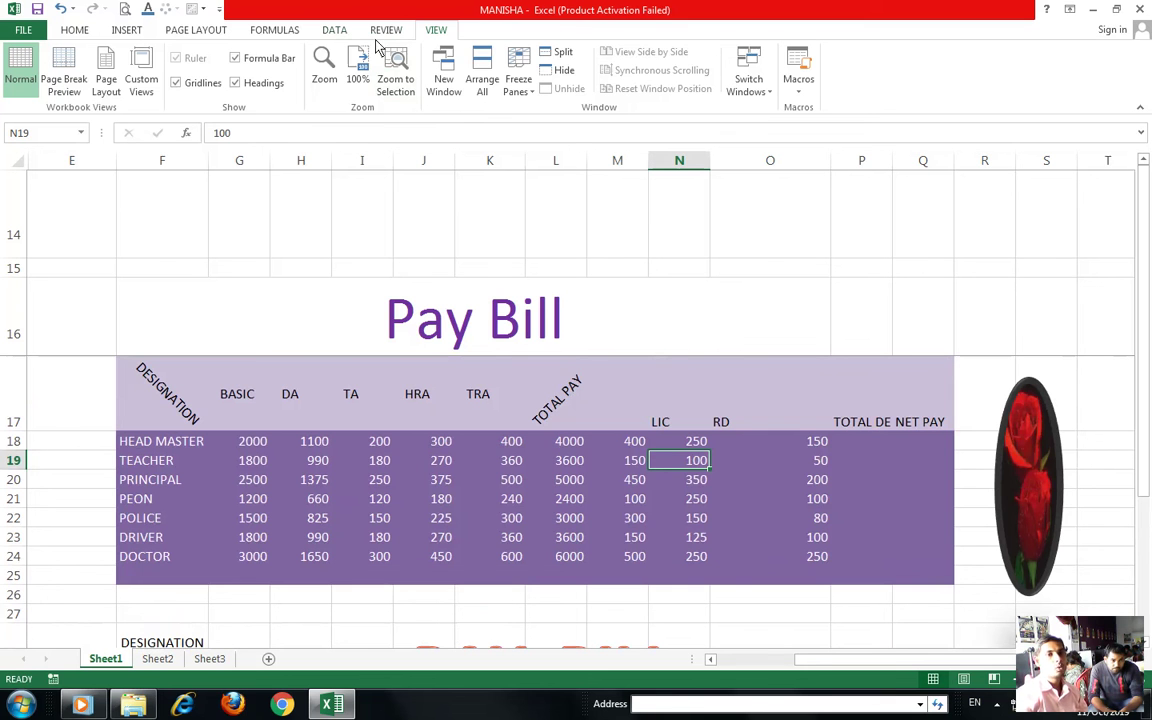
# Try the 75% and then 100% zoom levels.
pyautogui.click(326, 68)
pyautogui.moveTo(375, 169)
pyautogui.mouseDown()
pyautogui.moveTo(425, 195)
pyautogui.moveTo(687, 142)
pyautogui.mouseUp()
pyautogui.click(610, 206)
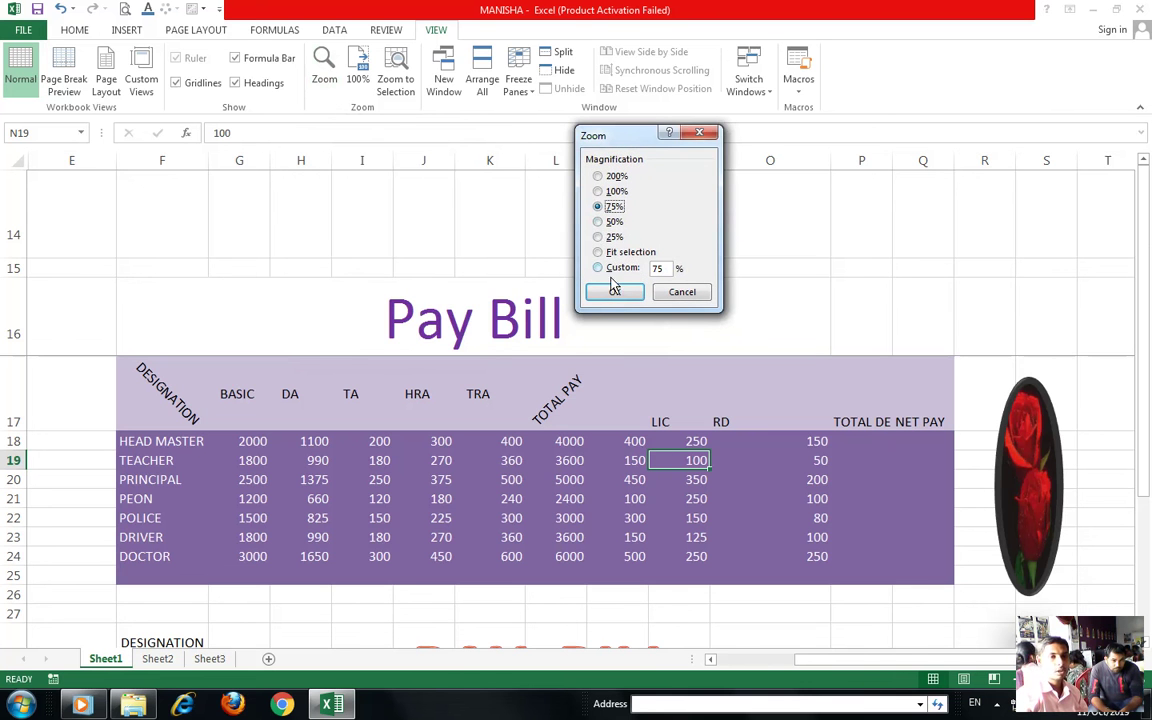
pyautogui.click(614, 290)
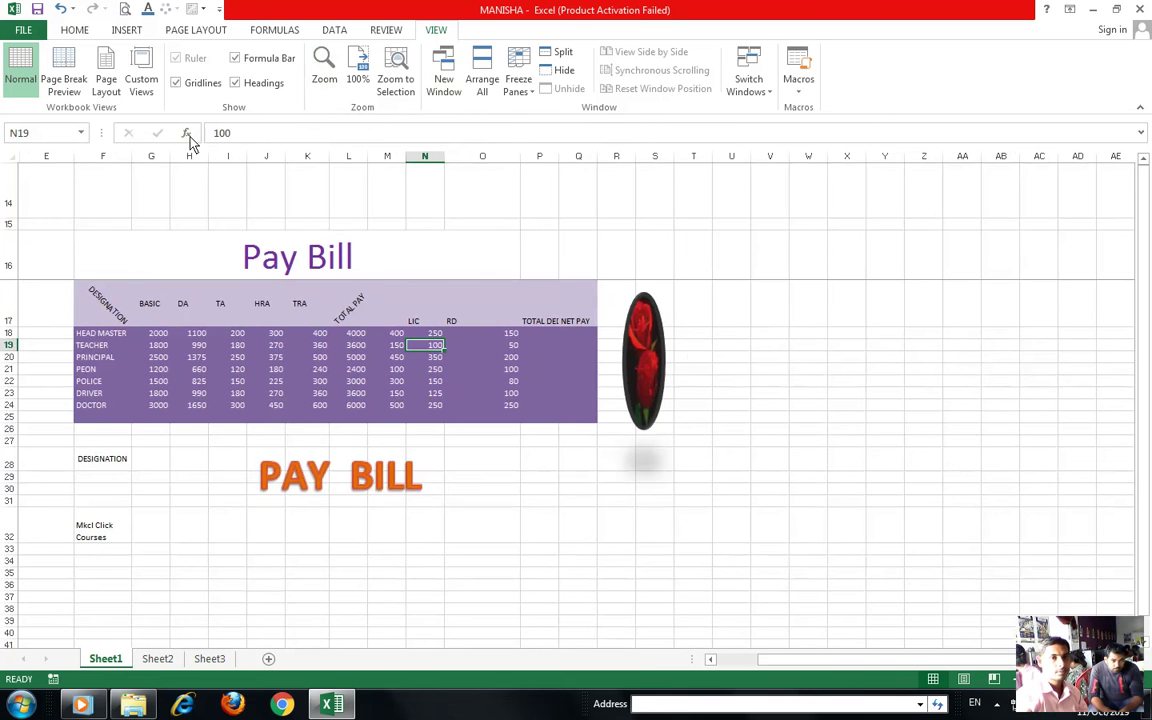
pyautogui.click(324, 70)
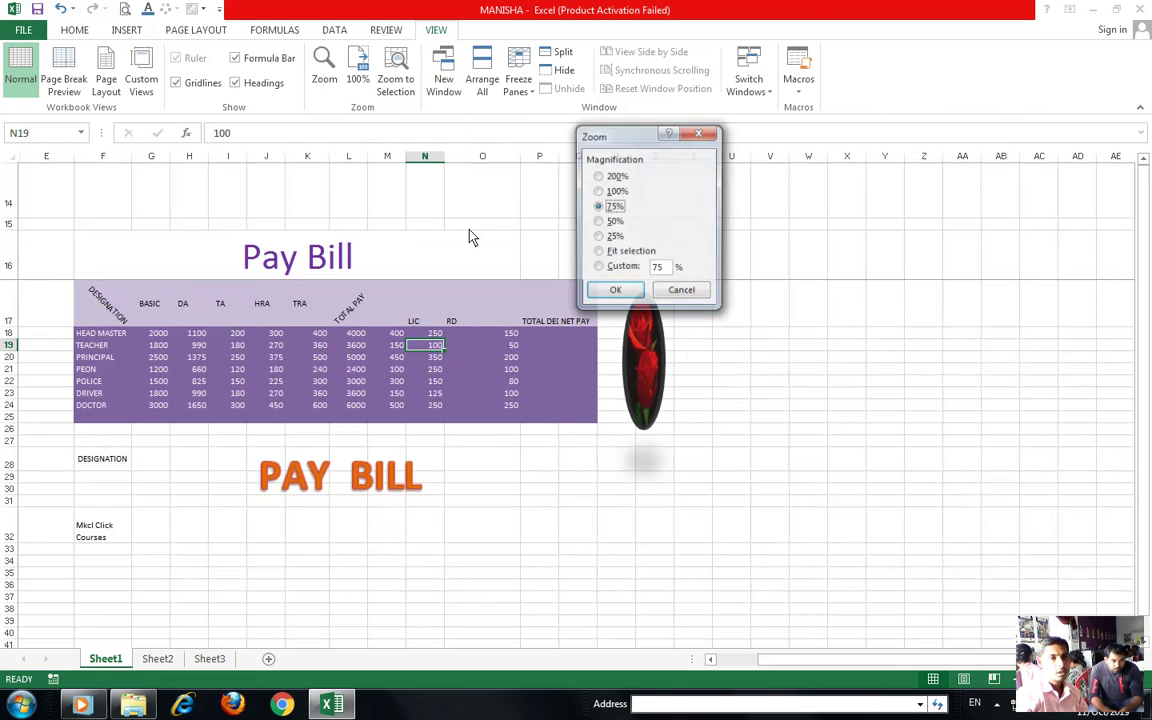
pyautogui.click(612, 191)
pyautogui.click(614, 291)
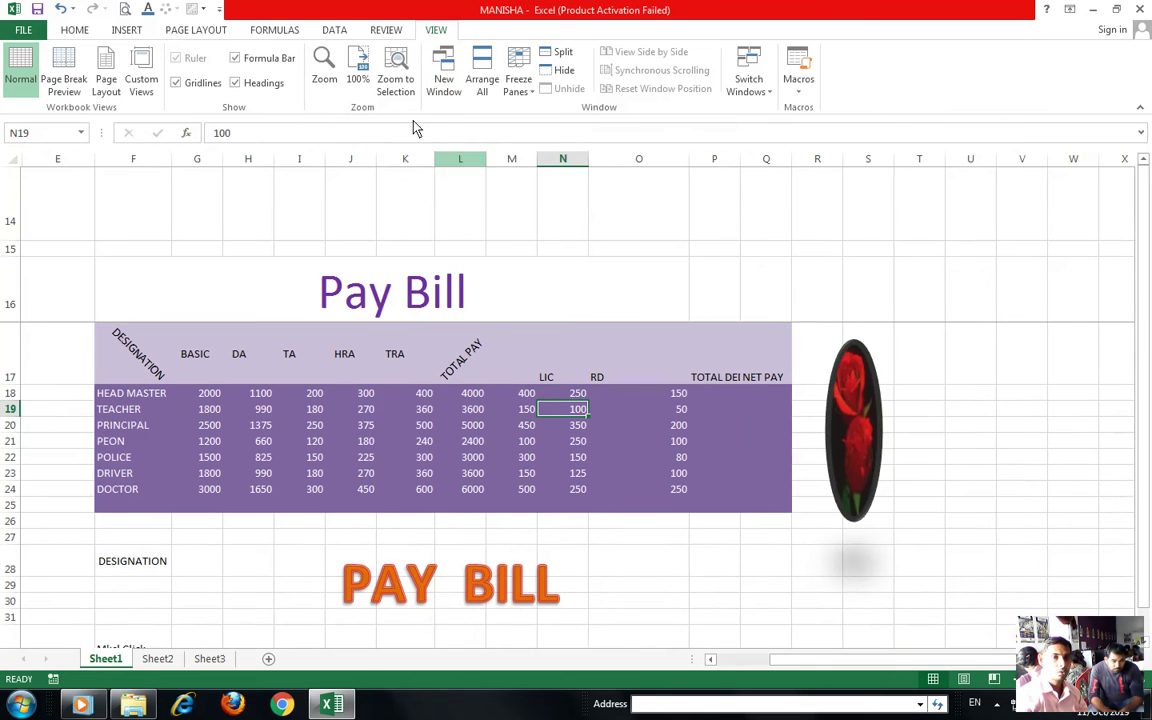
# Pick 200%, then apply a custom 150% zoom instead.
pyautogui.click(328, 72)
pyautogui.click(598, 176)
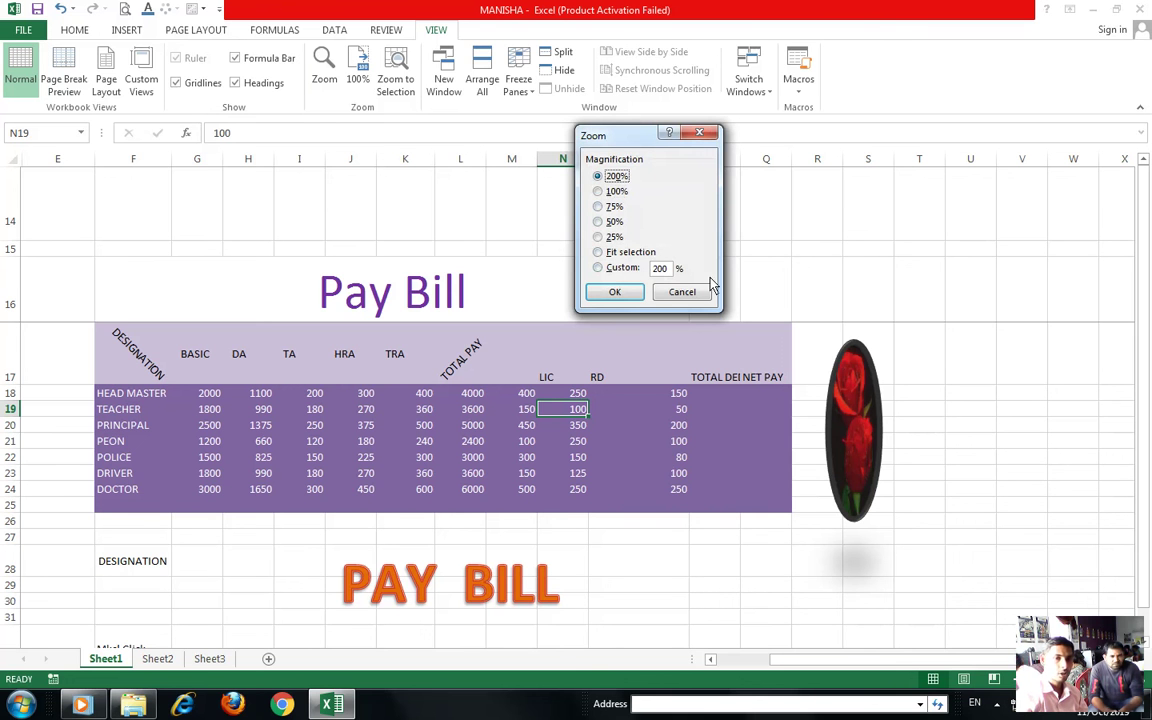
pyautogui.doubleClick(660, 268)
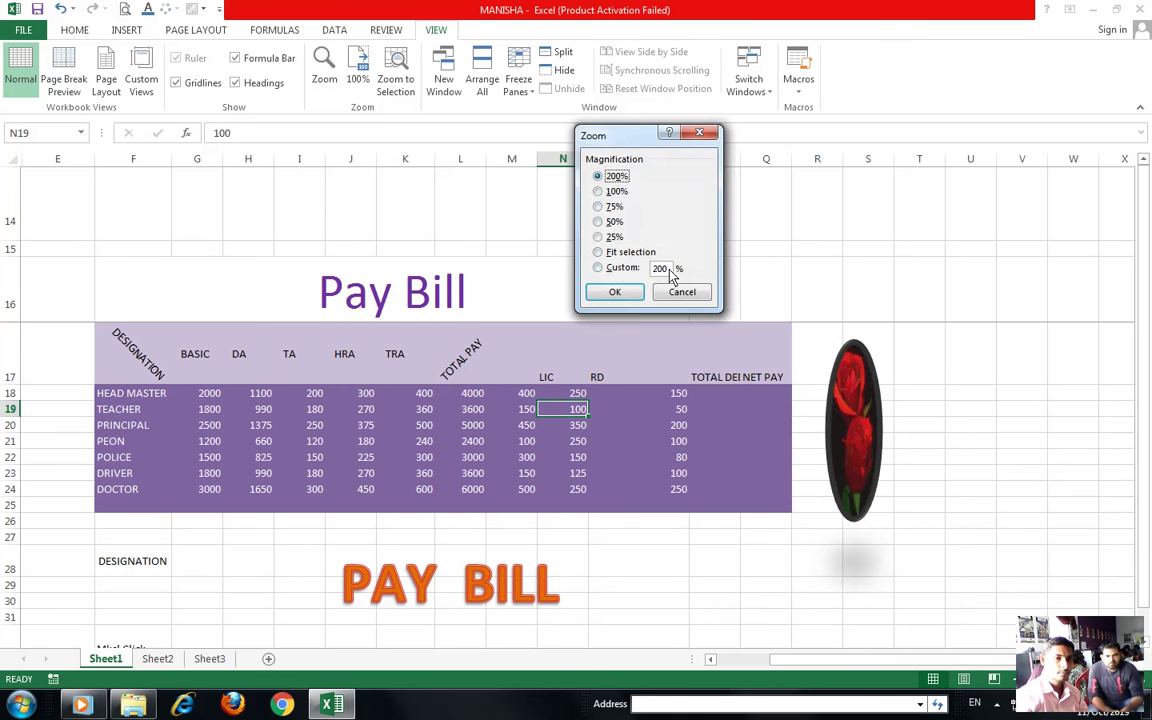
pyautogui.write('150')
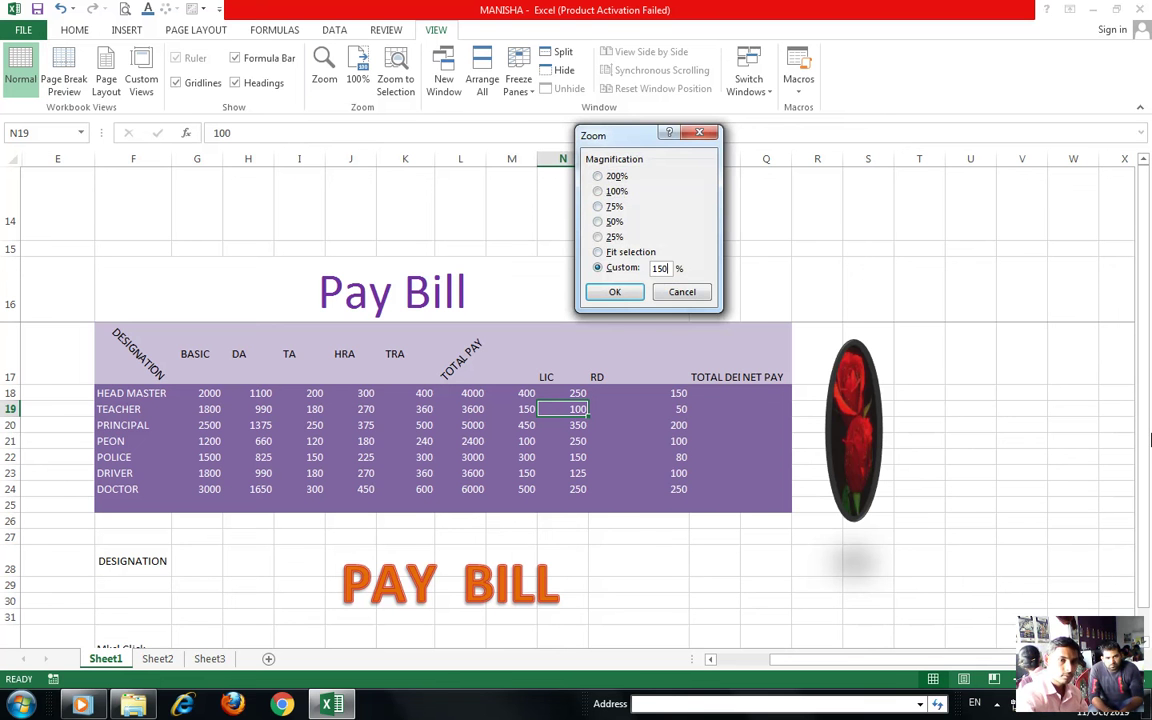
pyautogui.click(602, 296)
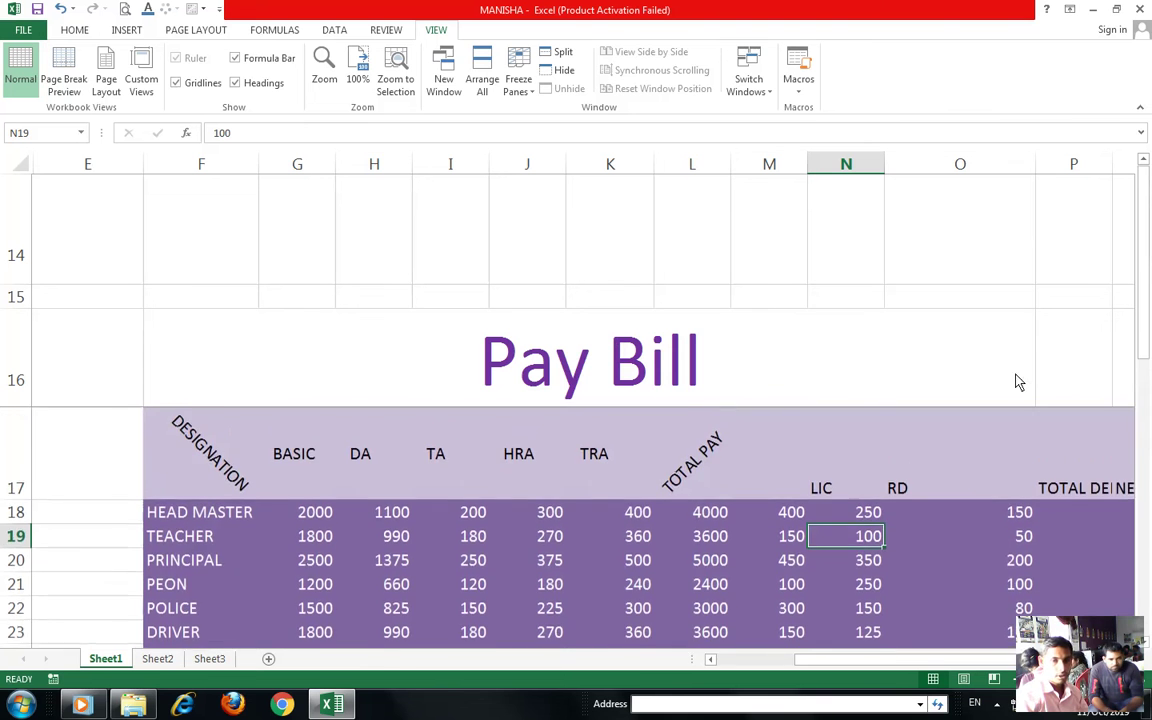
# Change the custom zoom to about 125%.
pyautogui.scroll(-1, 1018, 382)
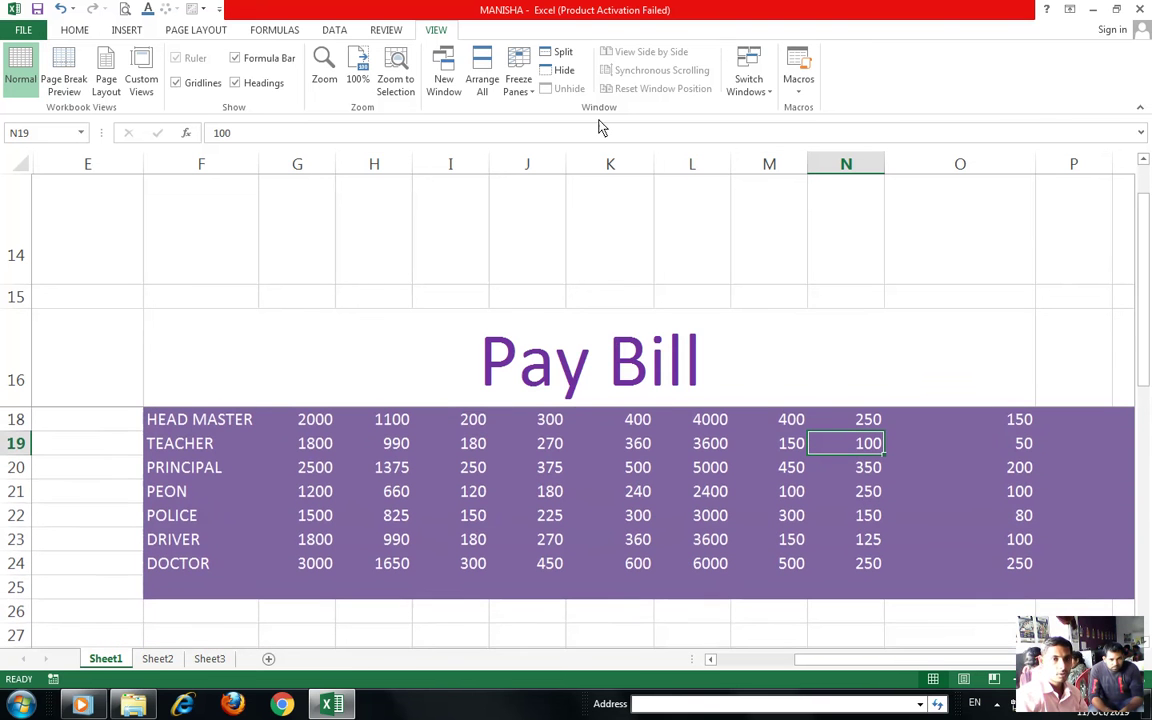
pyautogui.click(324, 72)
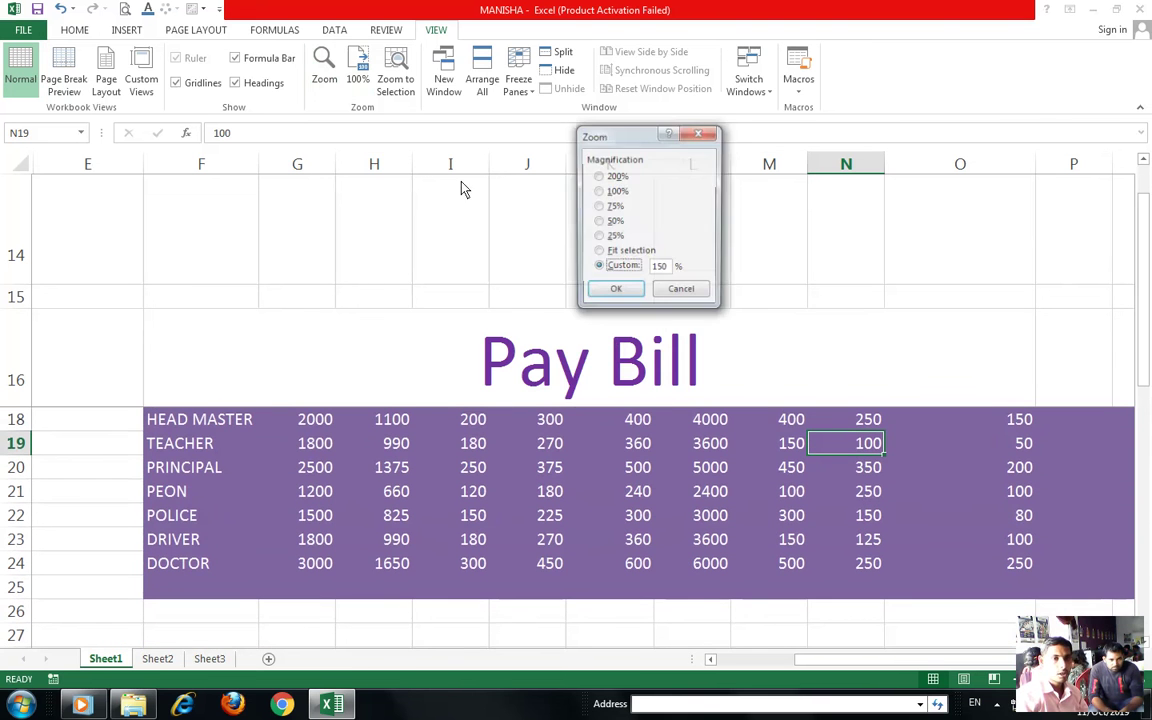
pyautogui.doubleClick(668, 269)
pyautogui.write('12')
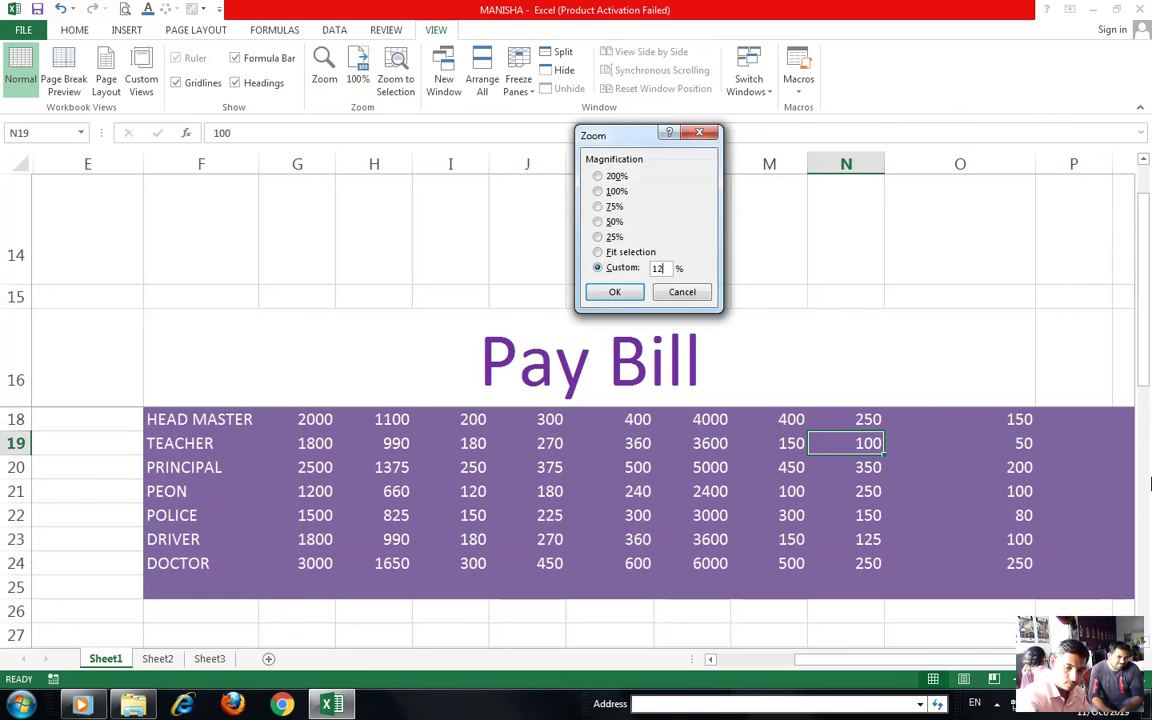
pyautogui.write('5')
pyautogui.press('Return')
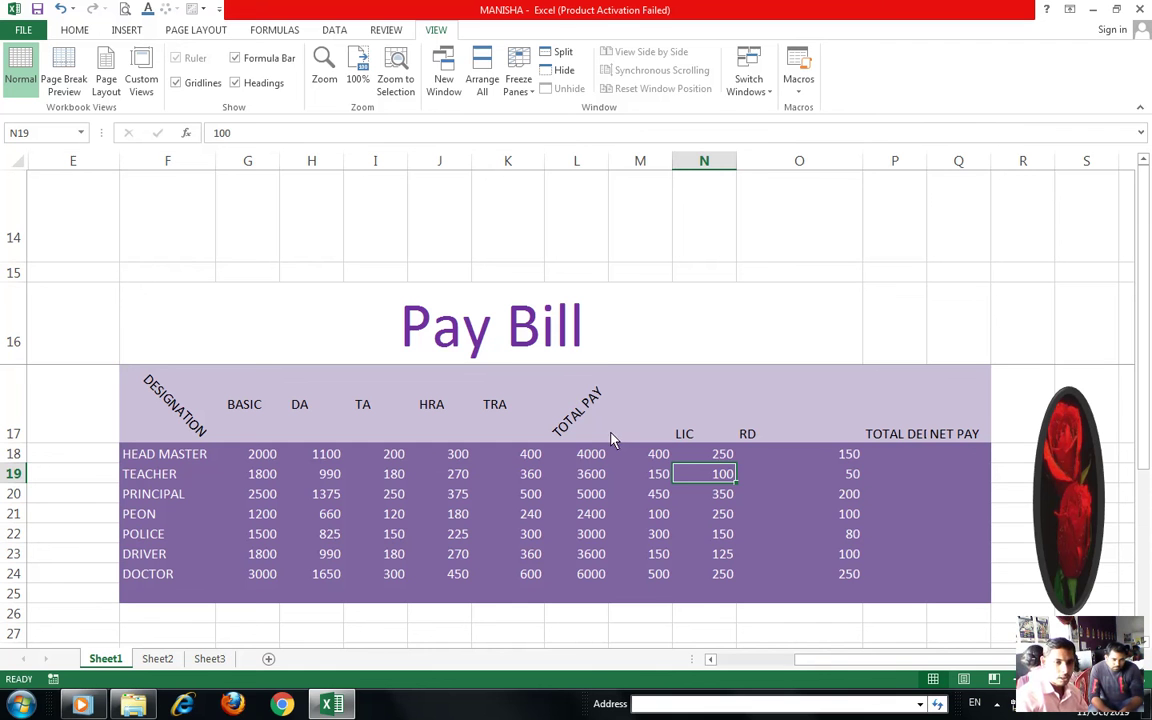
# Apply the custom 'Rs. #,##0;Rs. -#,##0' format to TOTAL PAY cells L18:L24.
pyautogui.moveTo(588, 456); pyautogui.dragTo(585, 500)
pyautogui.press('Up')
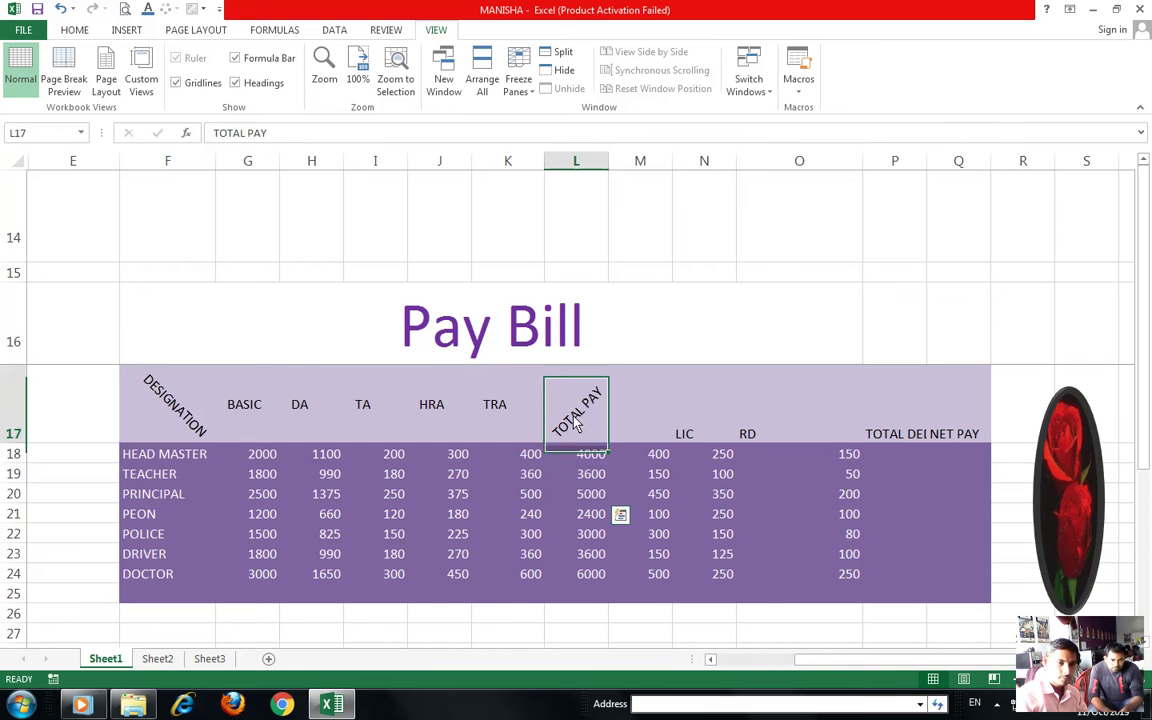
pyautogui.moveTo(588, 456); pyautogui.dragTo(570, 588)
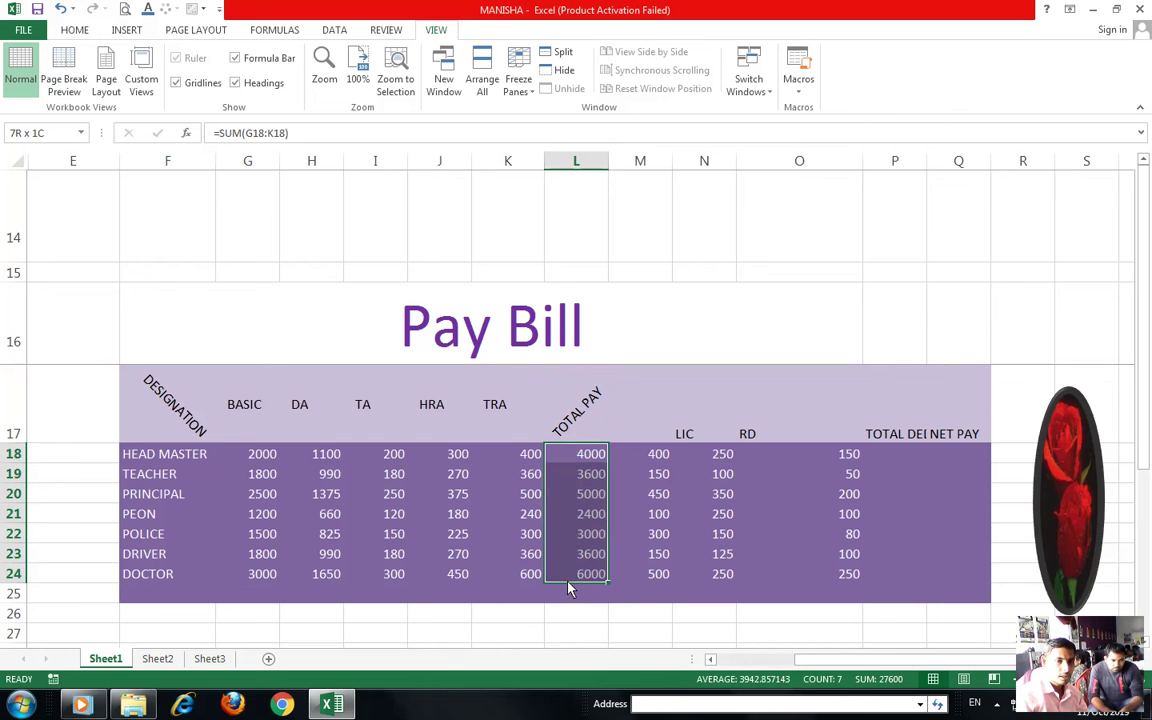
pyautogui.click(62, 31)
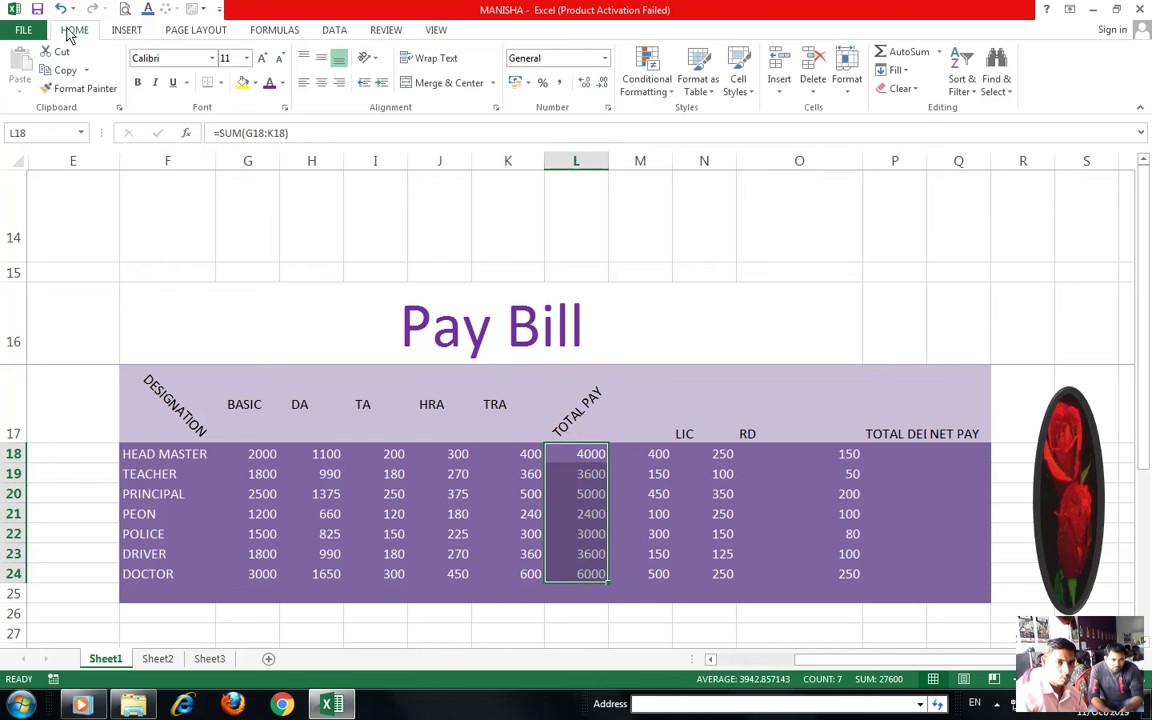
pyautogui.click(603, 59)
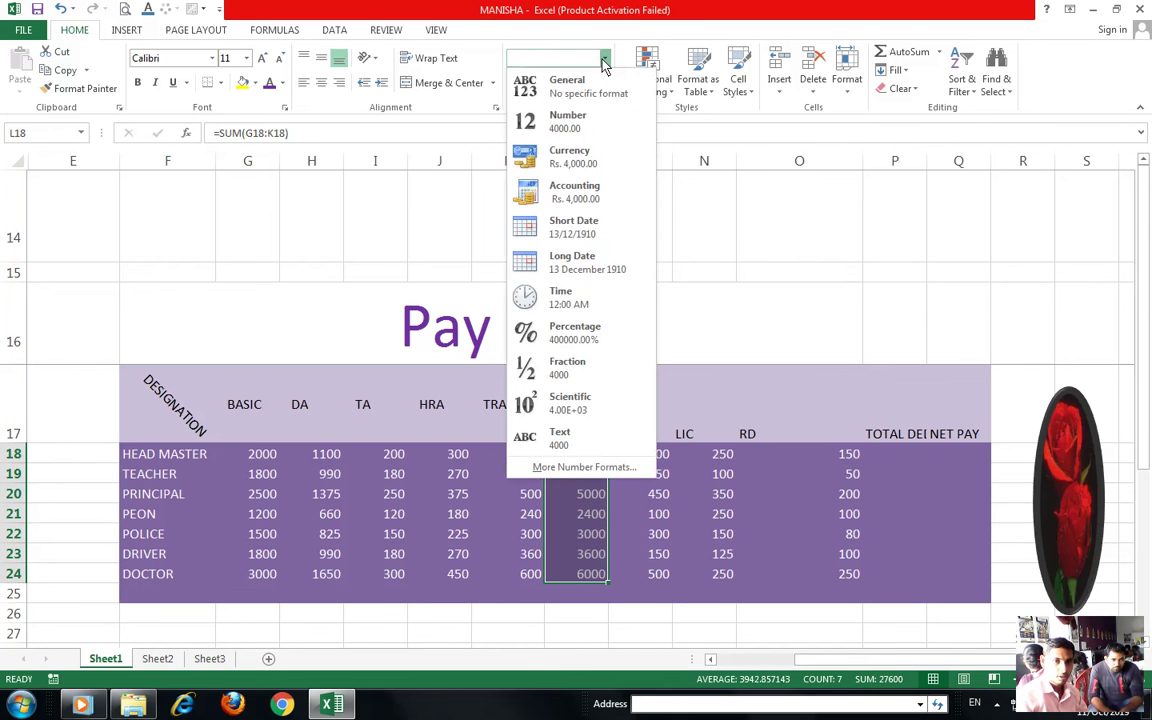
pyautogui.click(742, 190)
pyautogui.click(607, 108)
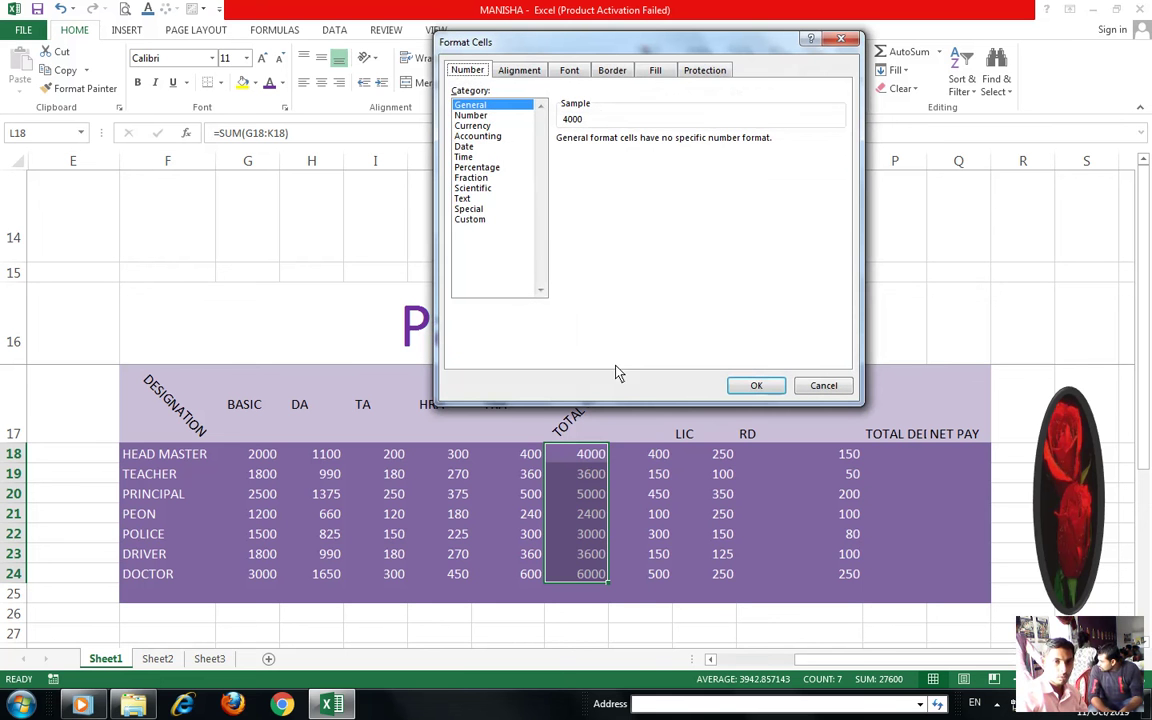
pyautogui.click(466, 219)
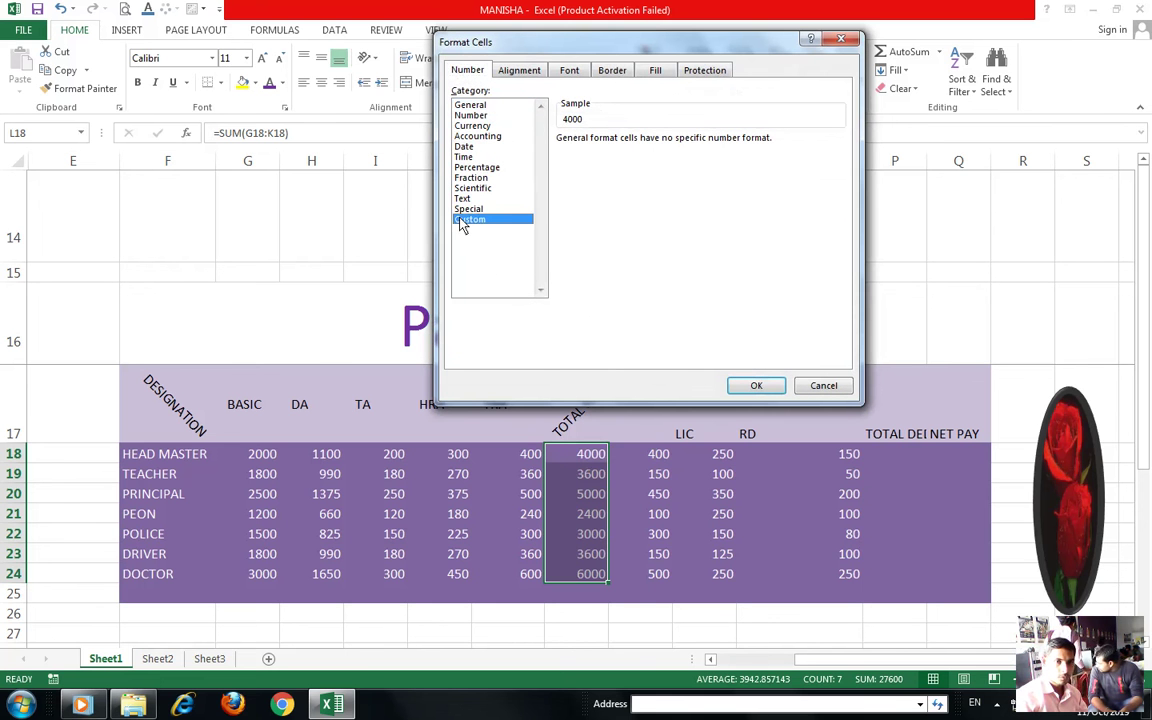
pyautogui.moveTo(838, 173); pyautogui.dragTo(840, 202)
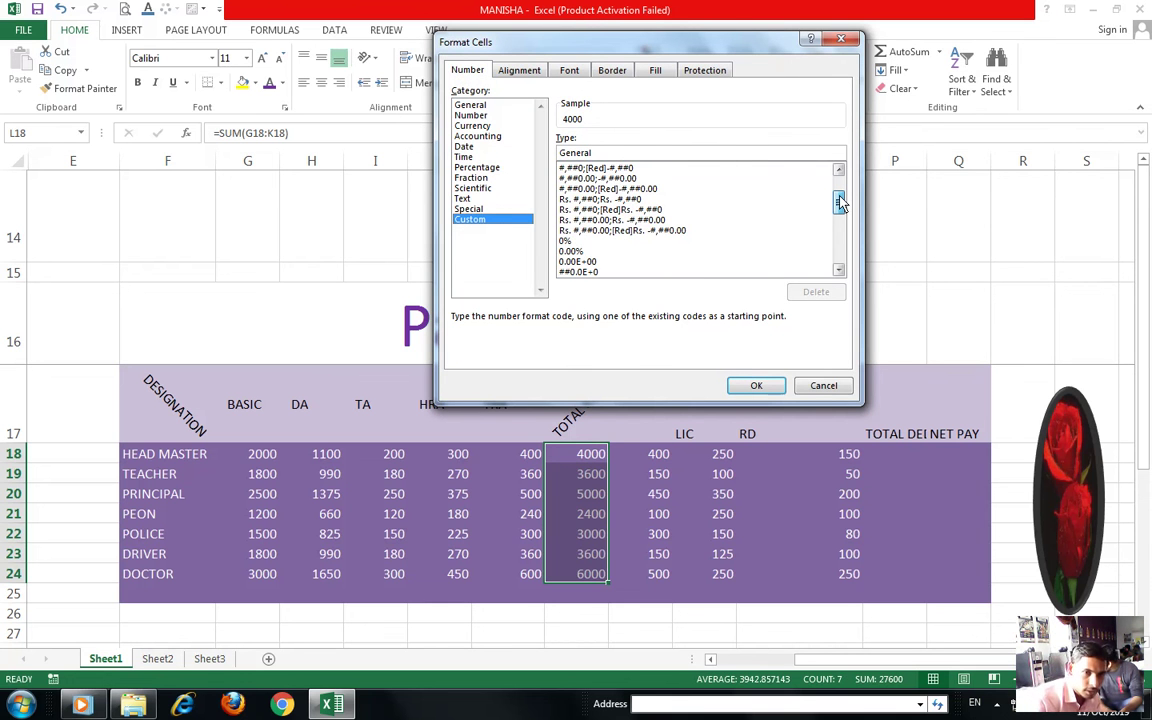
pyautogui.moveTo(840, 203); pyautogui.dragTo(838, 188)
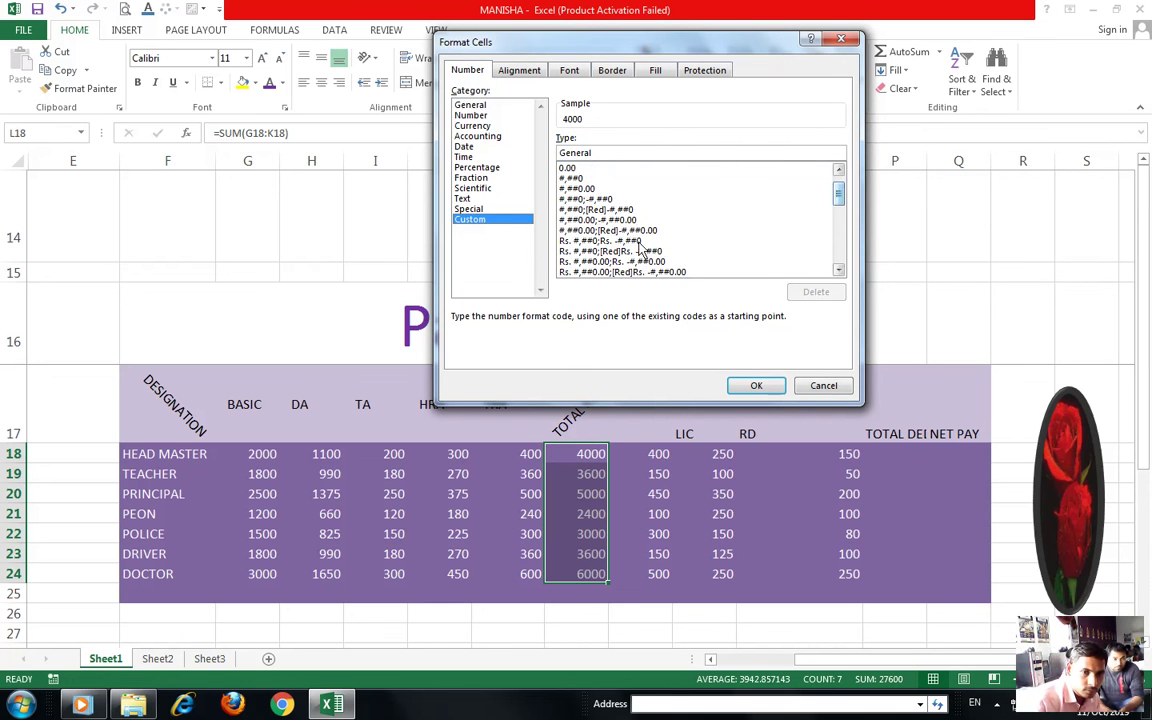
pyautogui.click(640, 240)
pyautogui.click(742, 386)
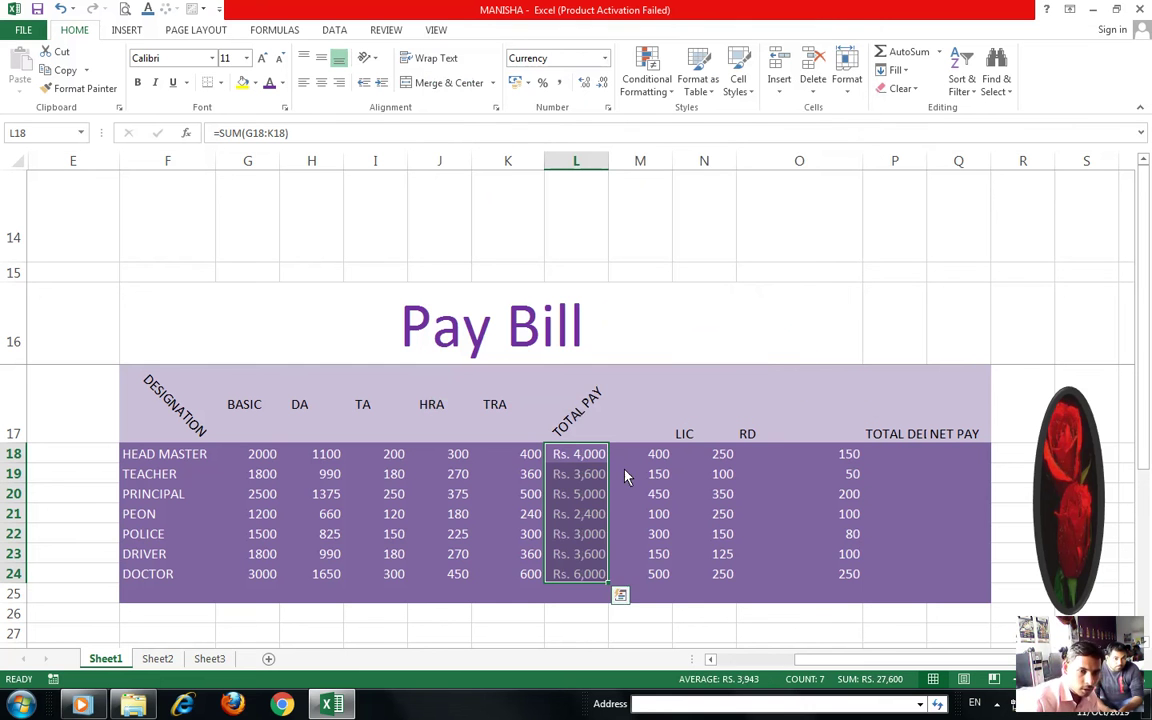
# Reselect the TOTAL PAY amounts in column L to check the rupee display.
pyautogui.click(680, 340)
pyautogui.moveTo(578, 453); pyautogui.dragTo(563, 580)
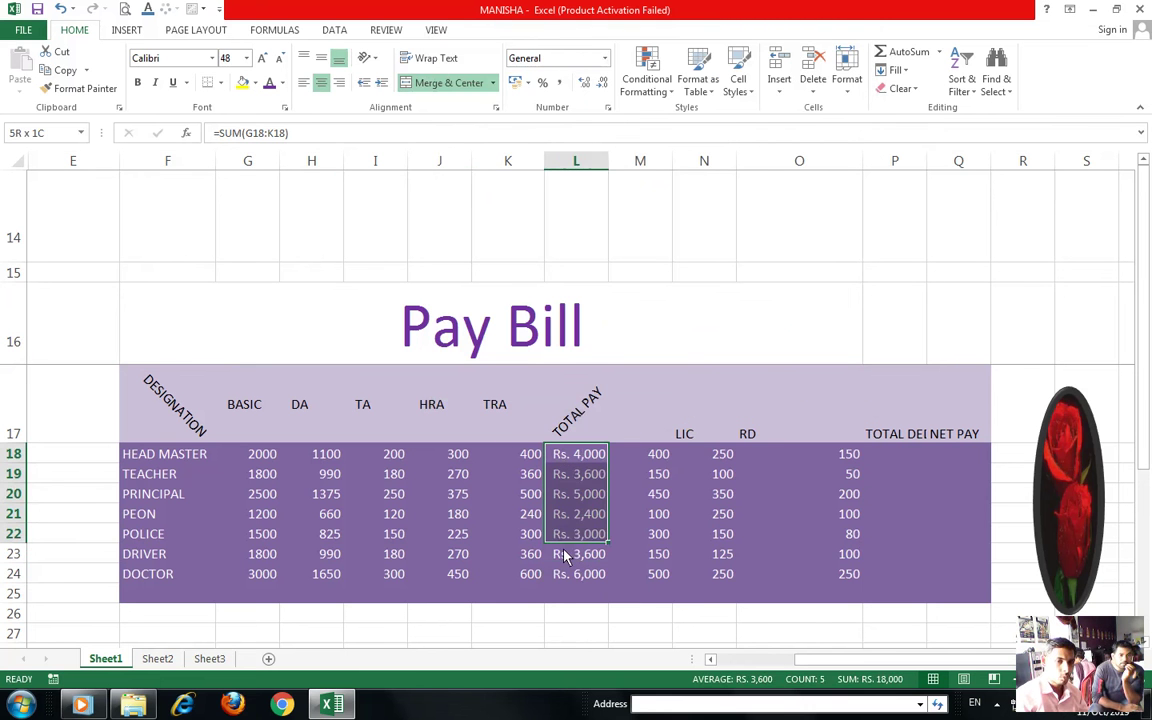
pyautogui.click(686, 580)
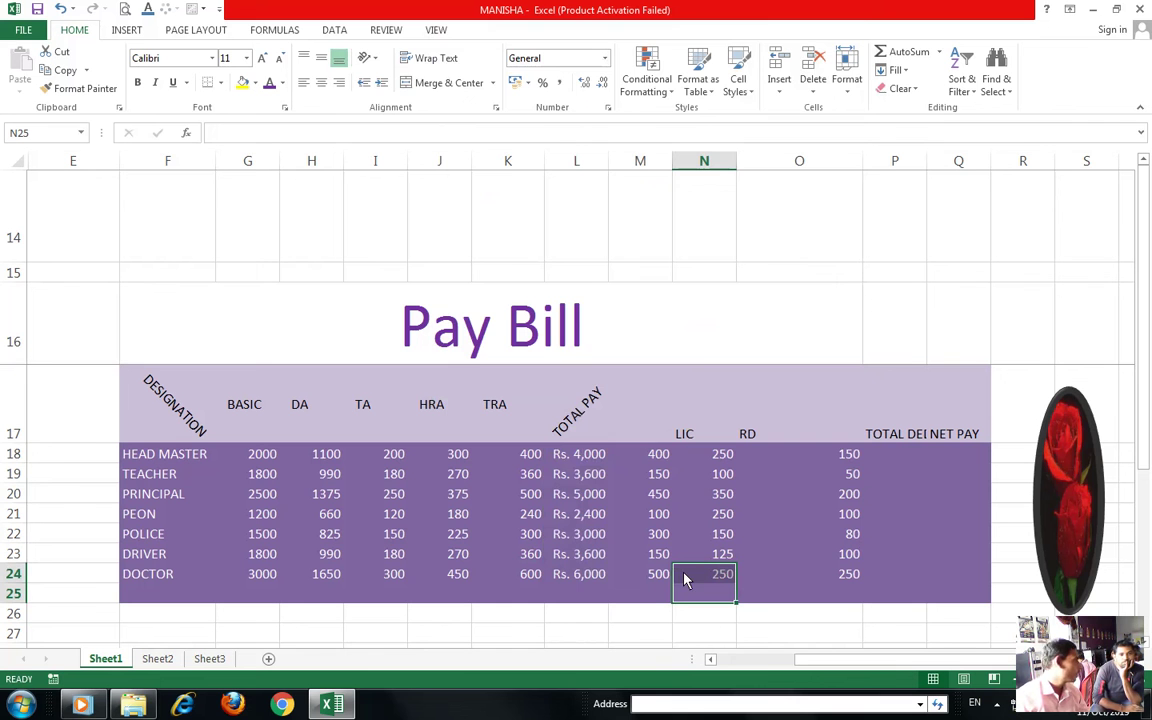
# Browse the custom number formats, then close Format Cells and the format list unchanged.
pyautogui.click(607, 108)
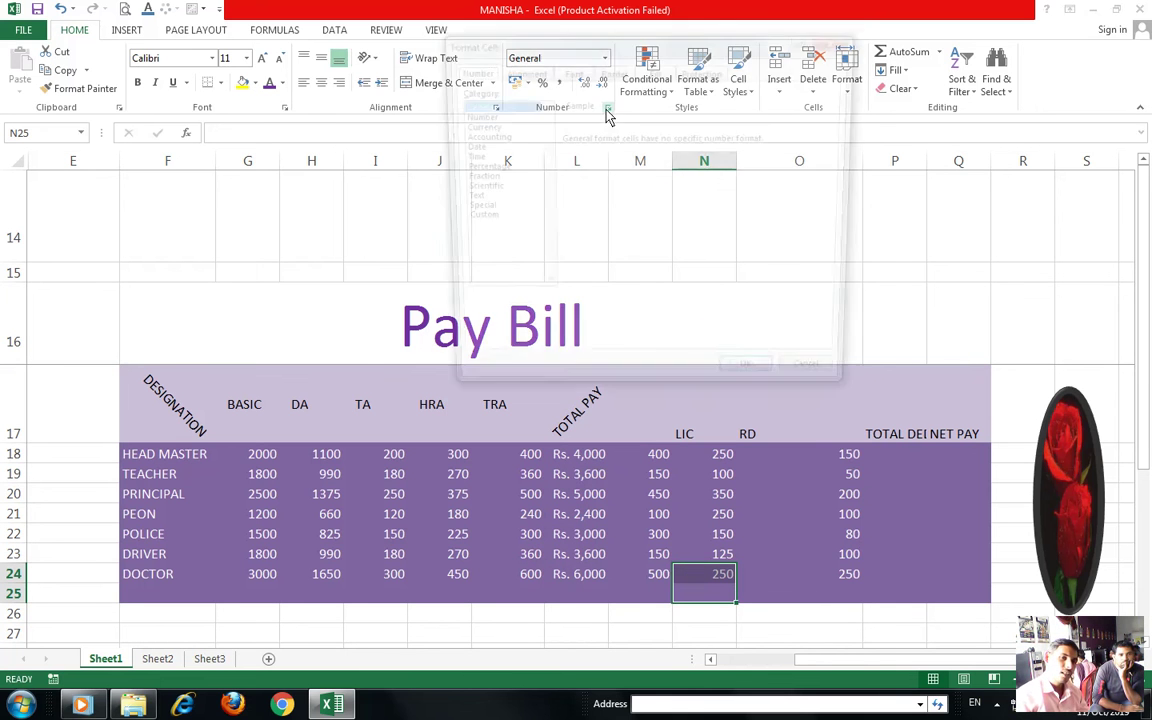
pyautogui.click(478, 221)
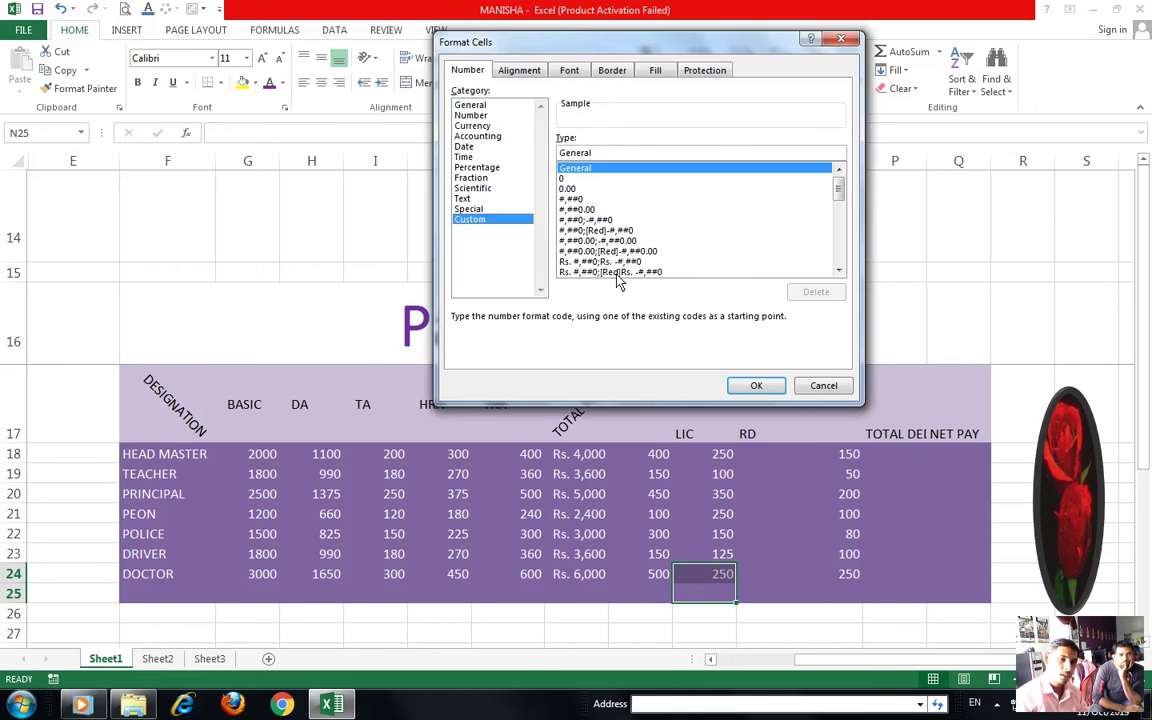
pyautogui.scroll(-4, 757, 180)
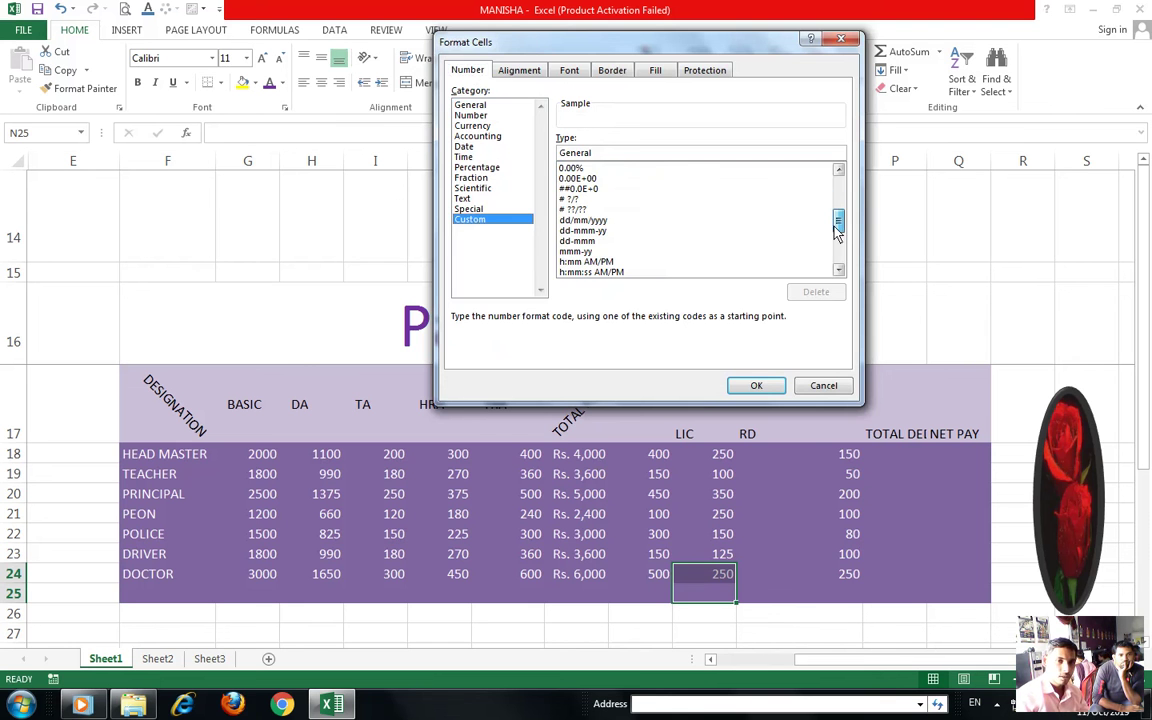
pyautogui.scroll(4, 757, 180)
pyautogui.click(841, 39)
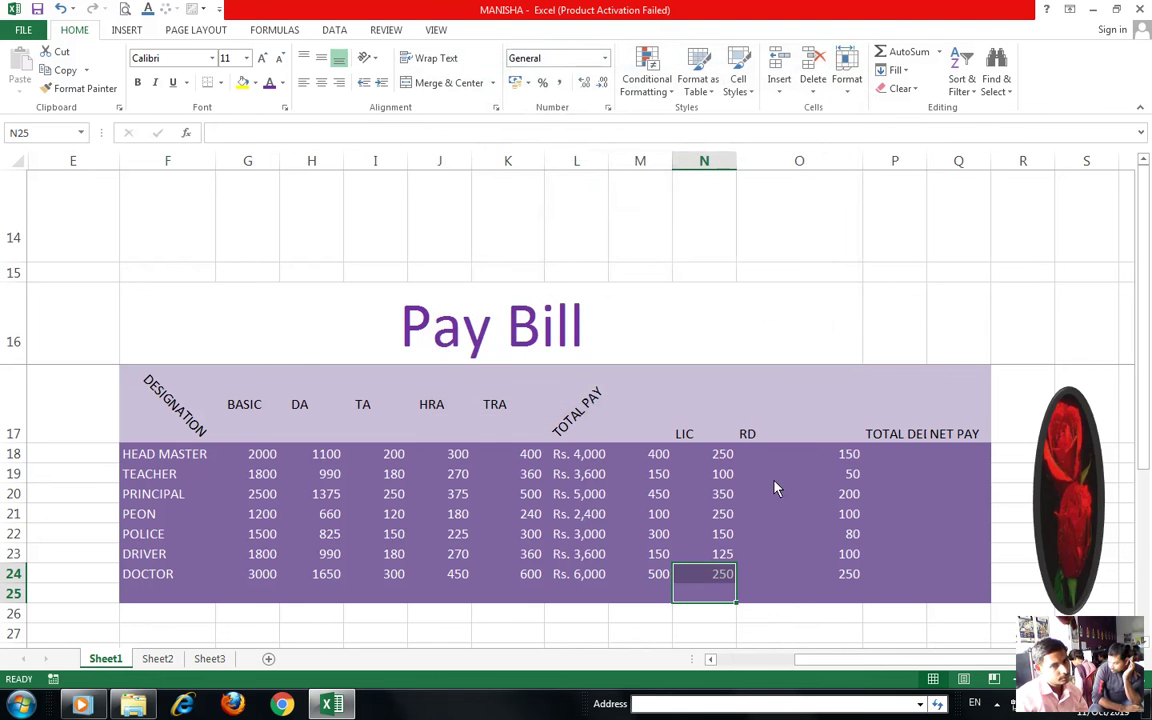
pyautogui.scroll(-1, 753, 497)
pyautogui.scroll(1, 753, 497)
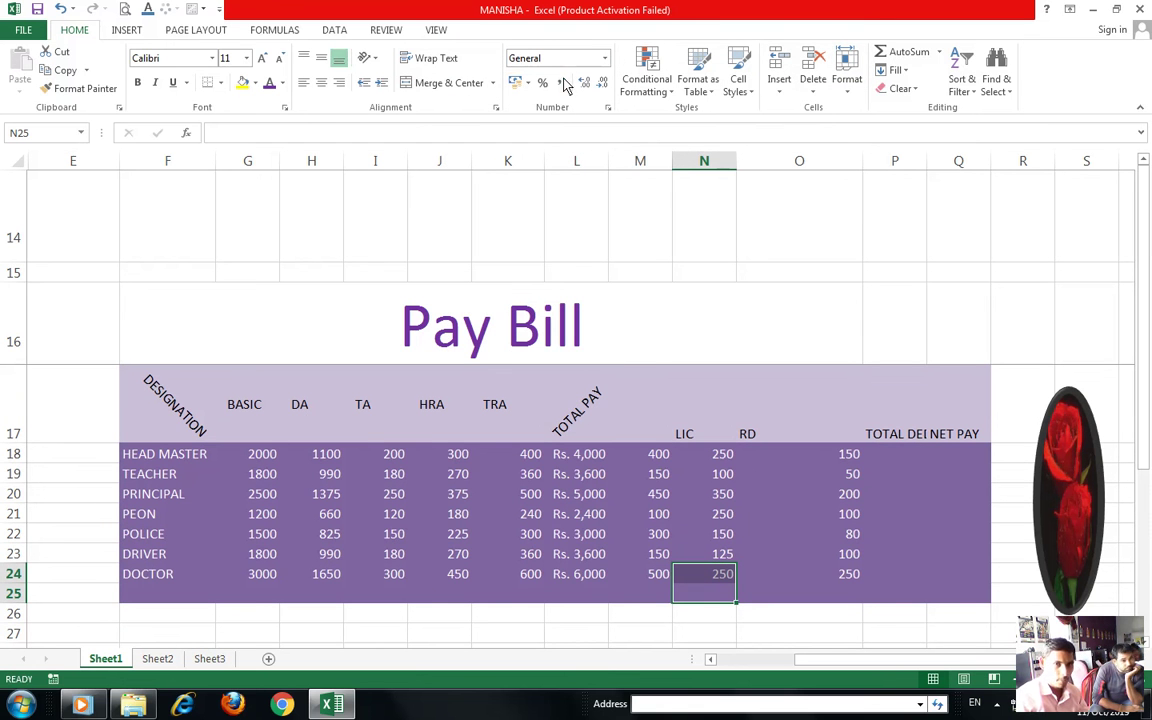
pyautogui.click(604, 58)
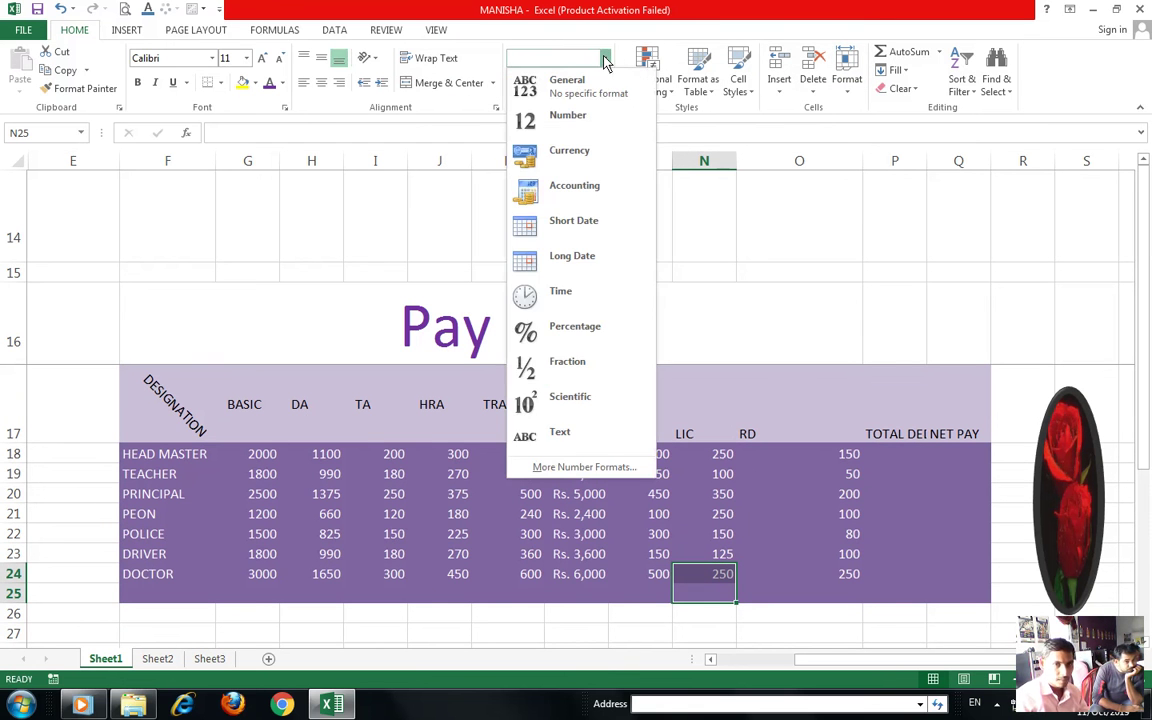
pyautogui.click(869, 347)
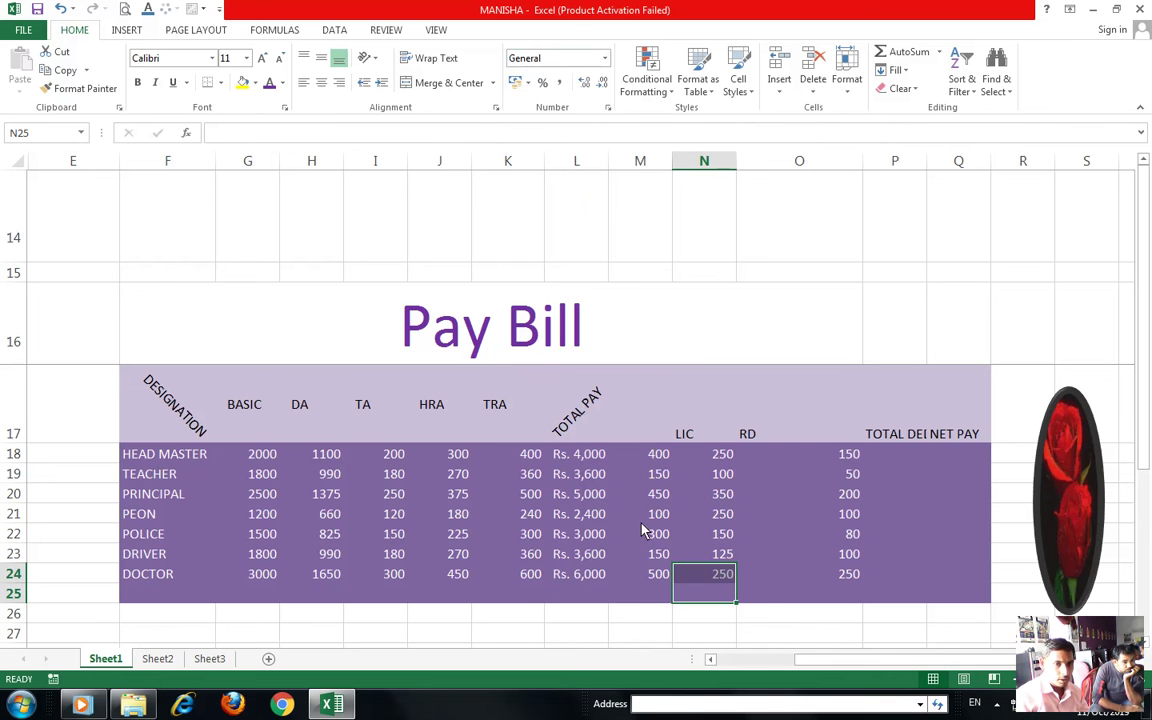
pyautogui.scroll(-1, 595, 453)
pyautogui.scroll(1, 620, 480)
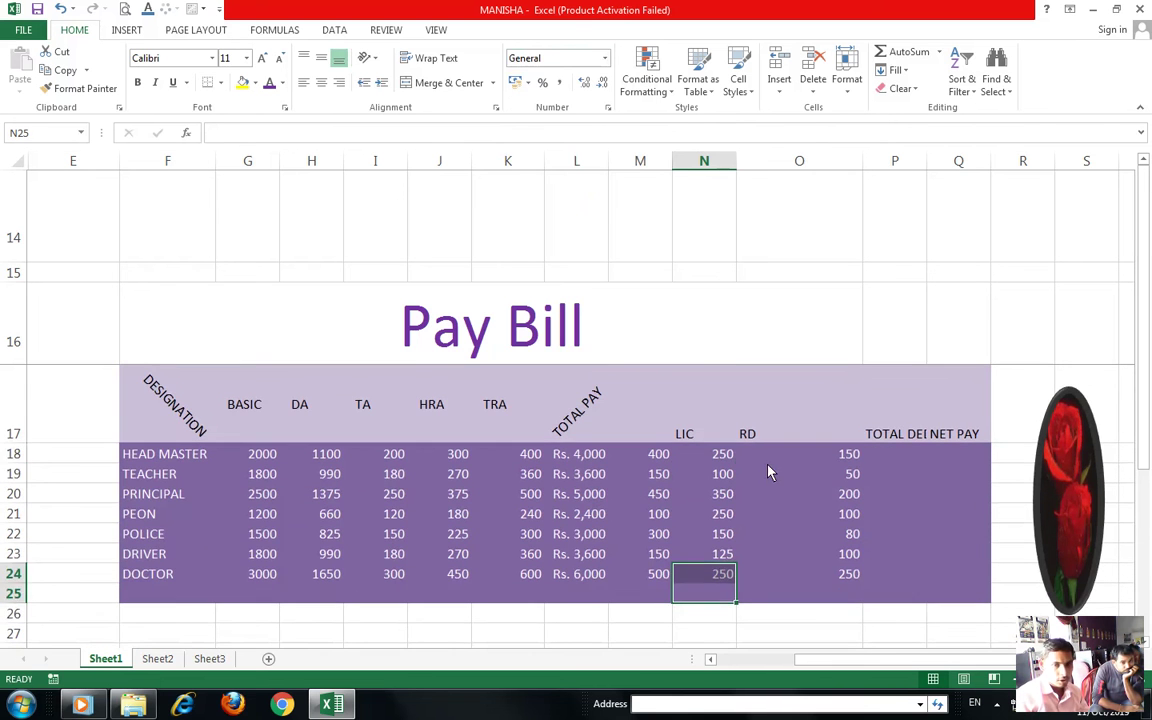
pyautogui.click(770, 465)
pyautogui.click(769, 456)
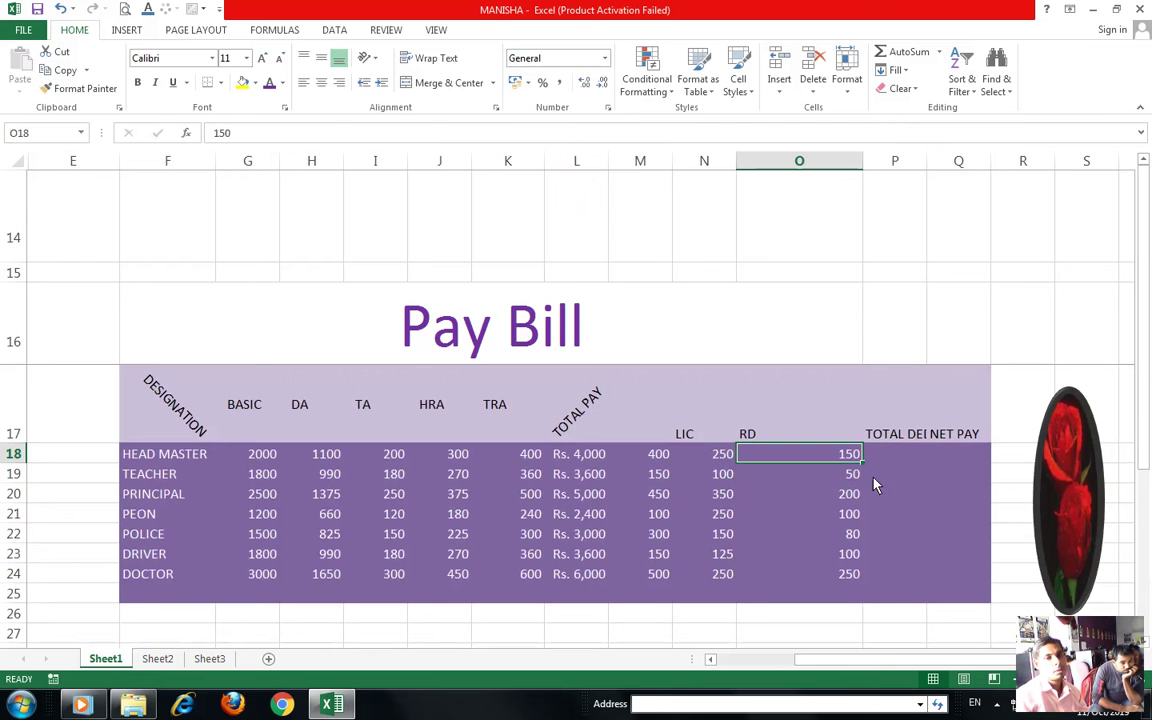
pyautogui.click(897, 457)
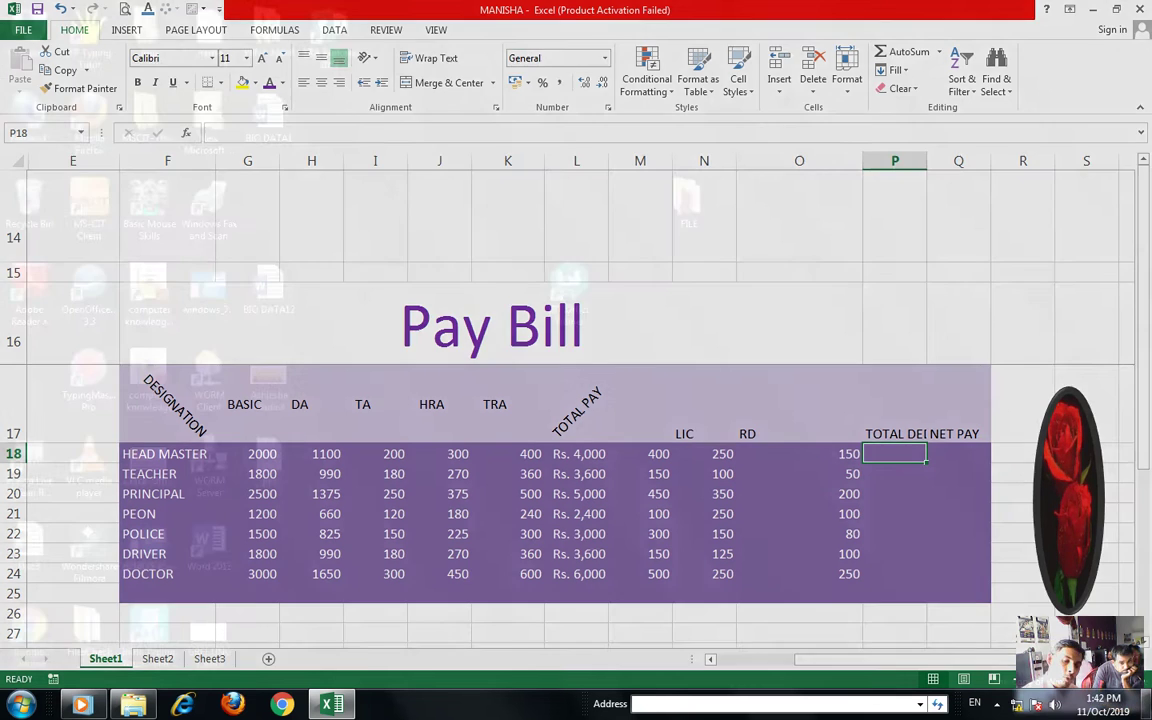
pyautogui.click(1147, 705)
pyautogui.click(331, 705)
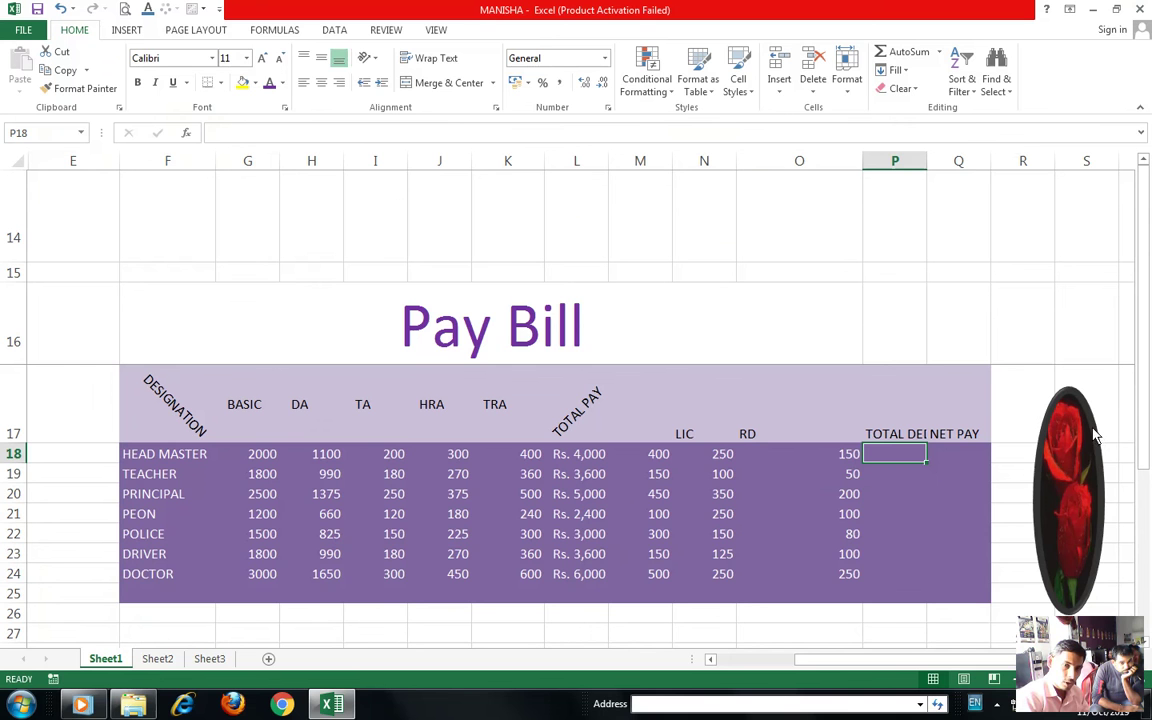
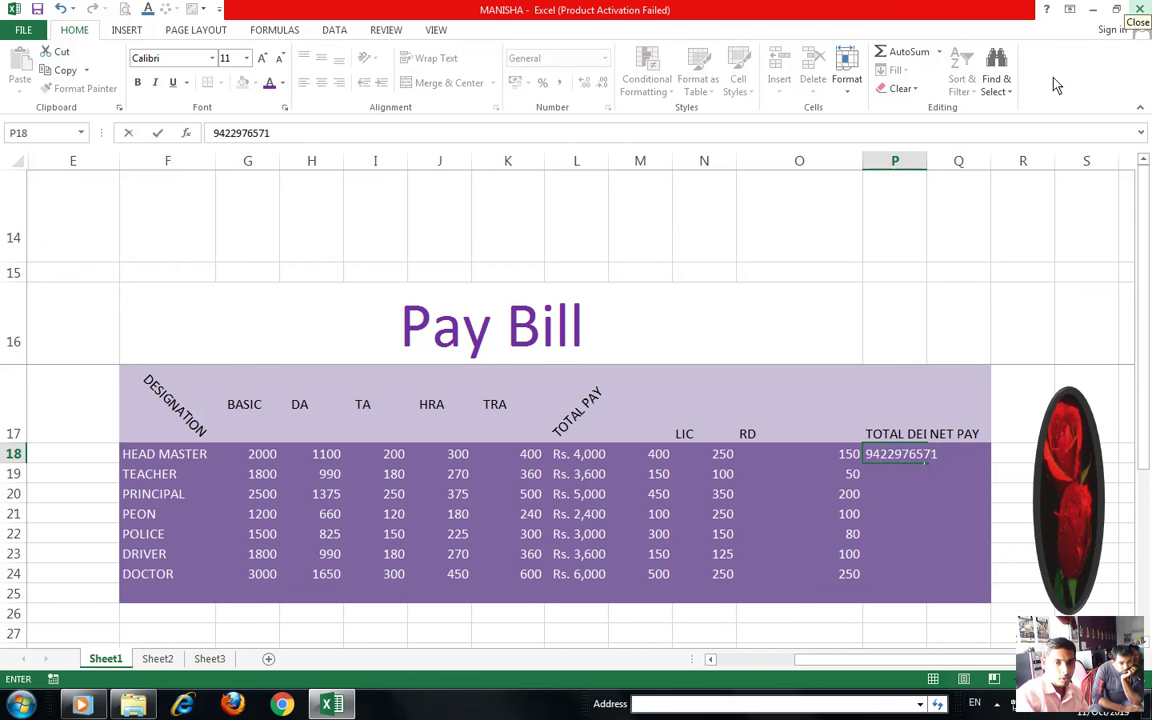
pyautogui.click(948, 515)
pyautogui.click(932, 460)
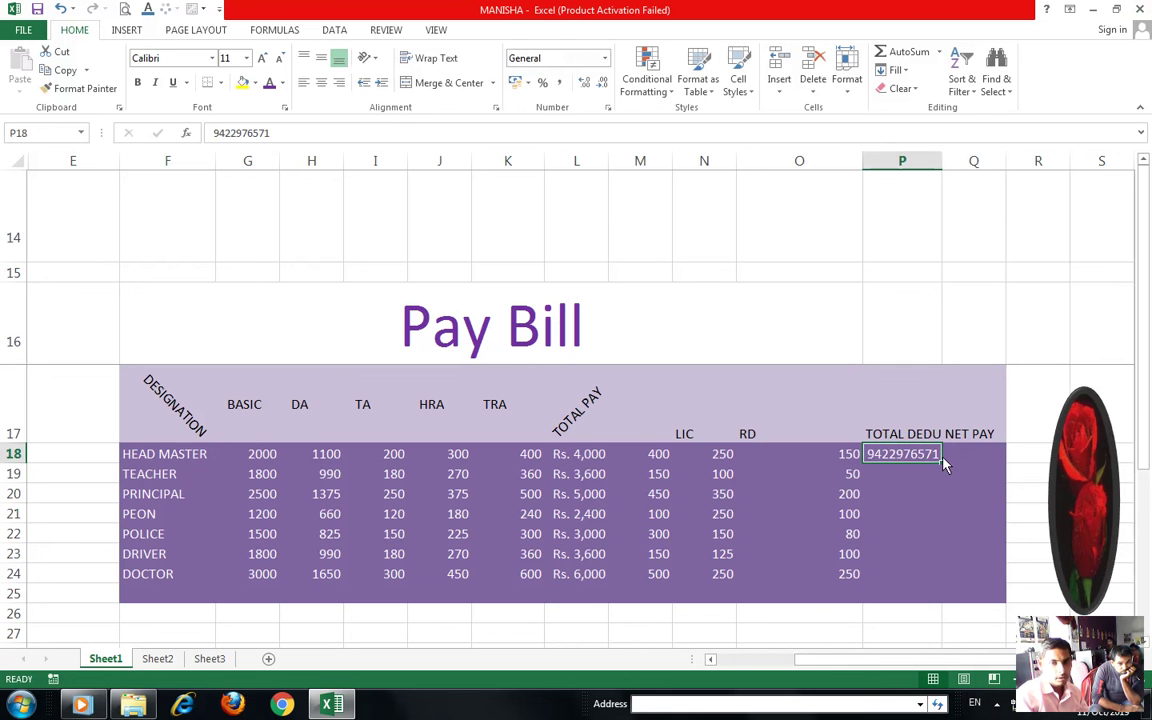
pyautogui.click(893, 477)
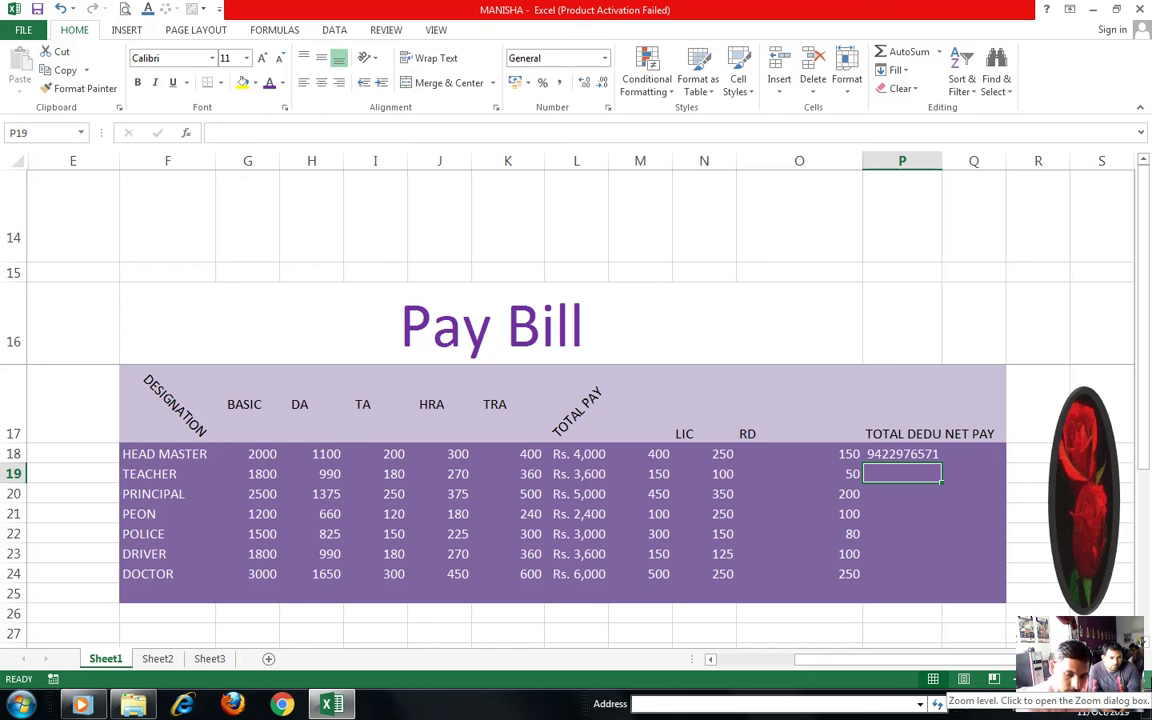
pyautogui.write('2587987')
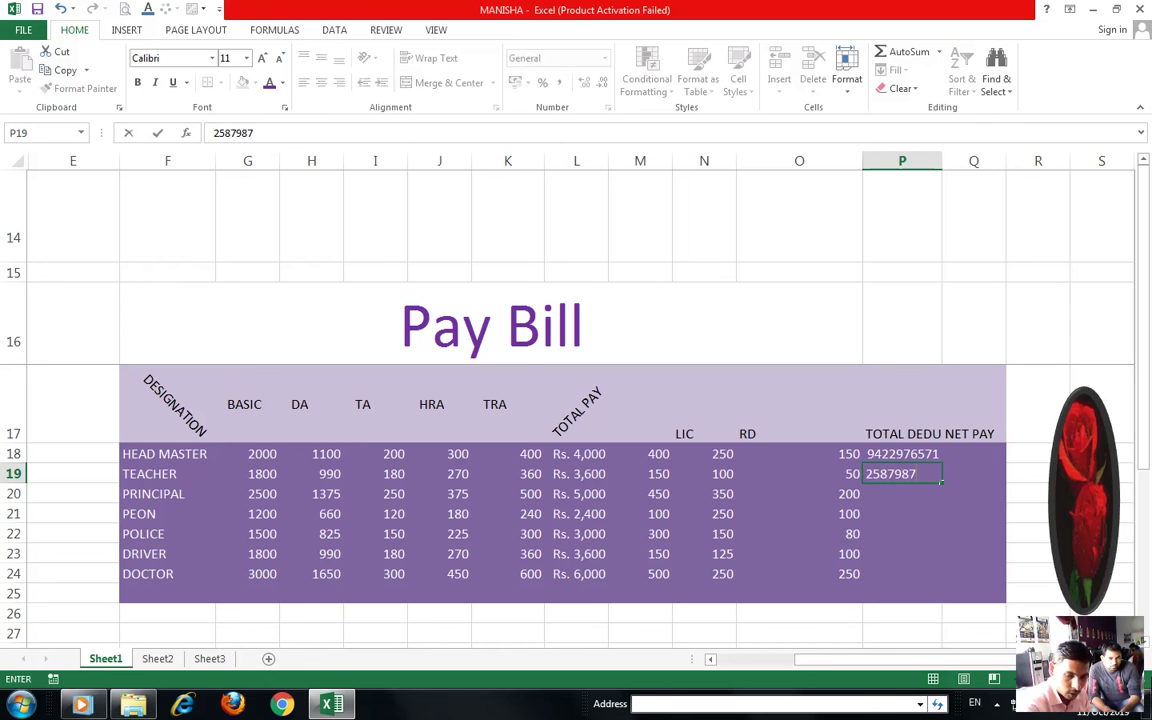
pyautogui.write('45698774787')
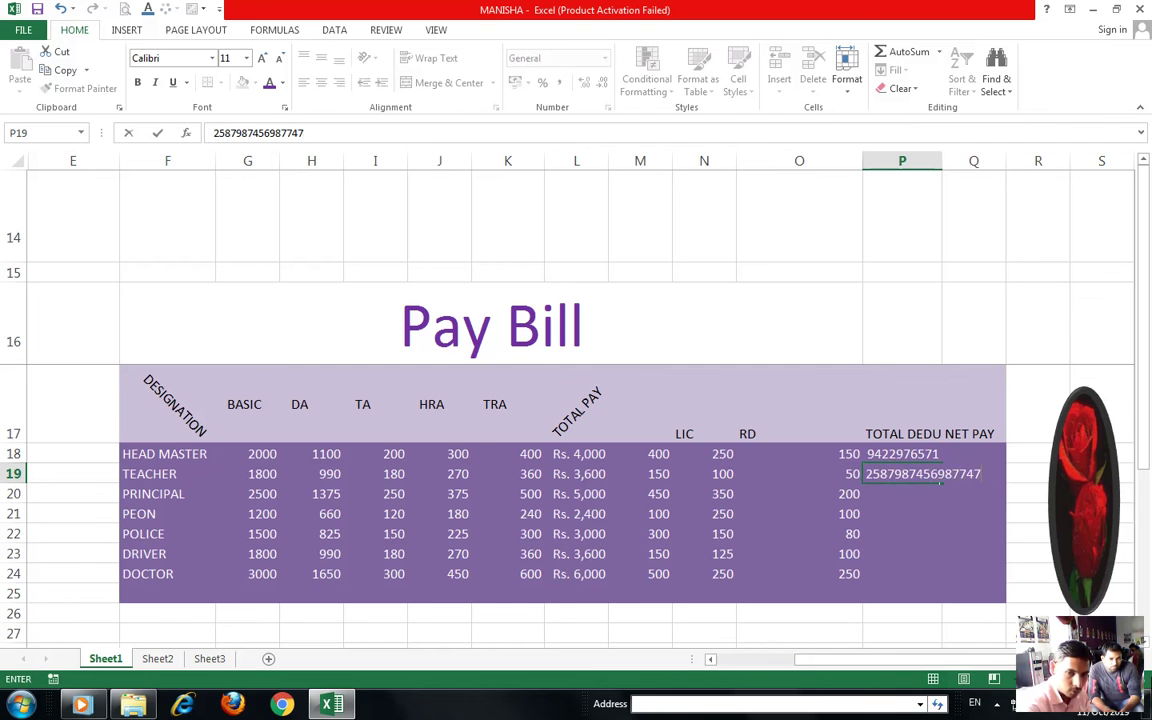
pyautogui.hotkey('ctrl', 'Return')
pyautogui.click(957, 534)
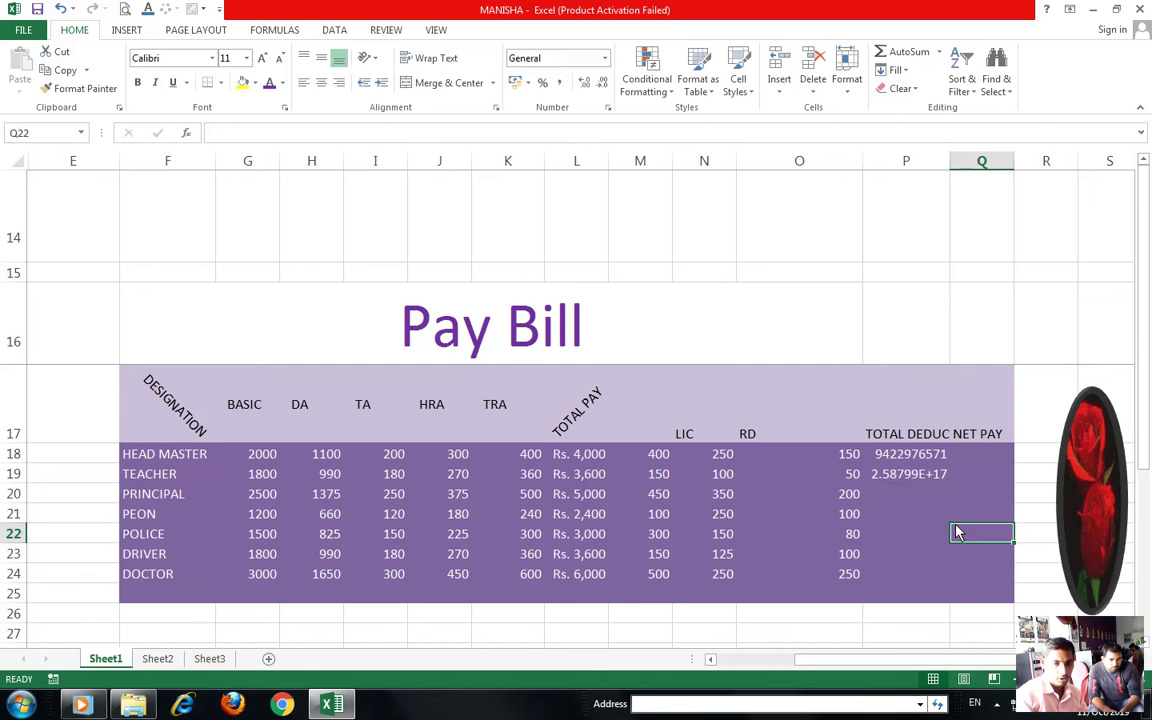
pyautogui.doubleClick(951, 165)
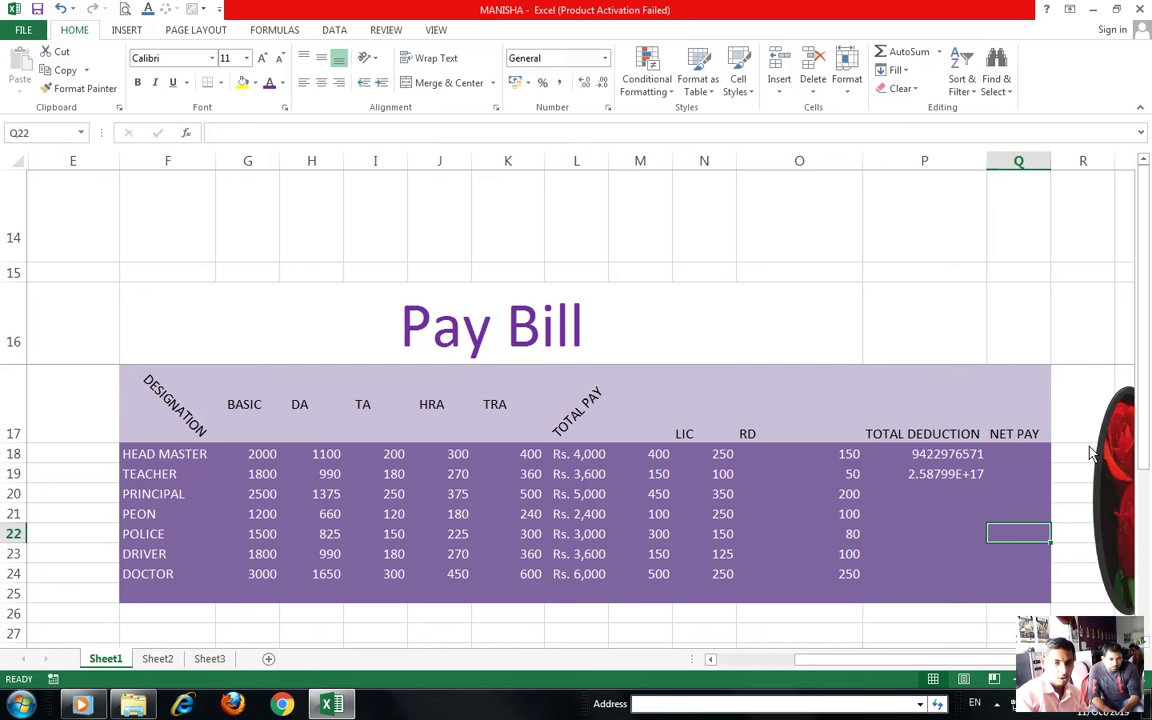
pyautogui.click(957, 476)
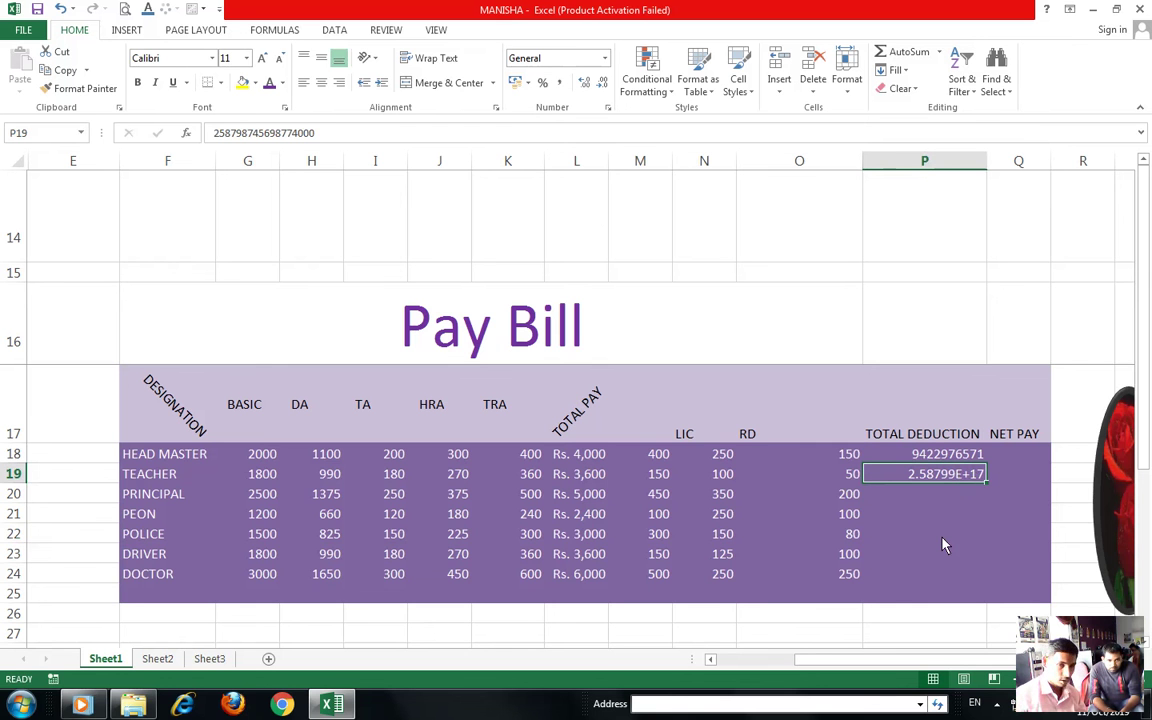
# After browsing Special and Text formats, apply custom format code 0 to P19.
pyautogui.click(608, 110)
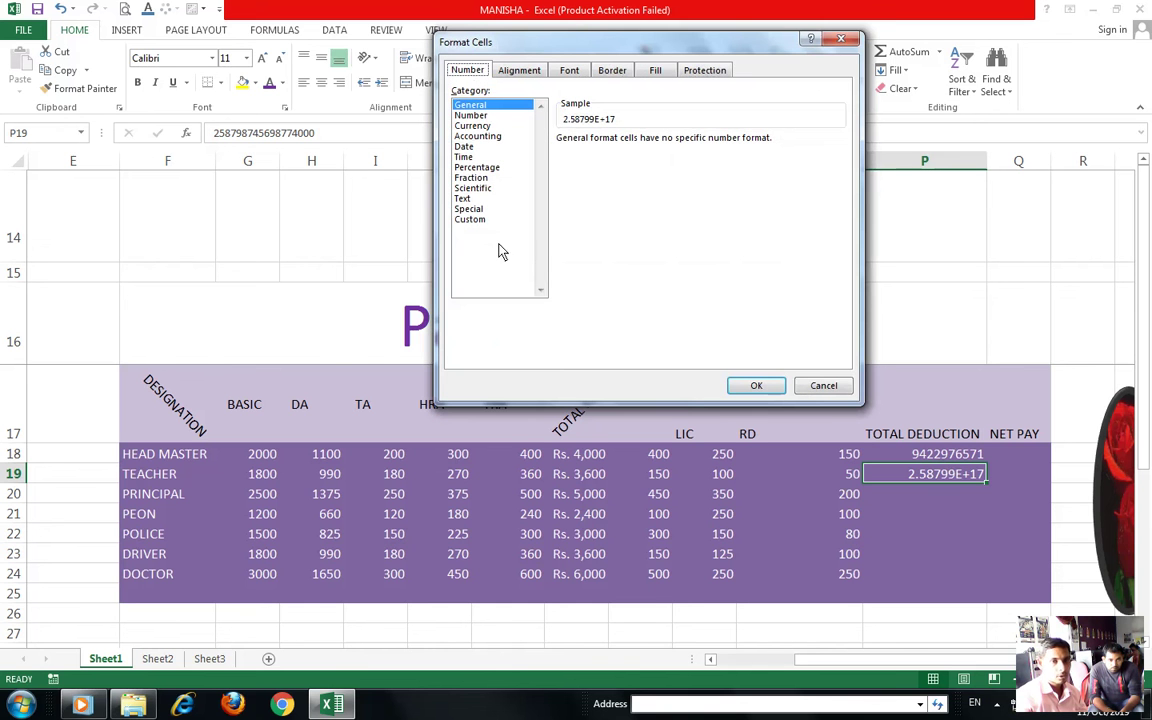
pyautogui.moveTo(617, 52); pyautogui.dragTo(327, 47)
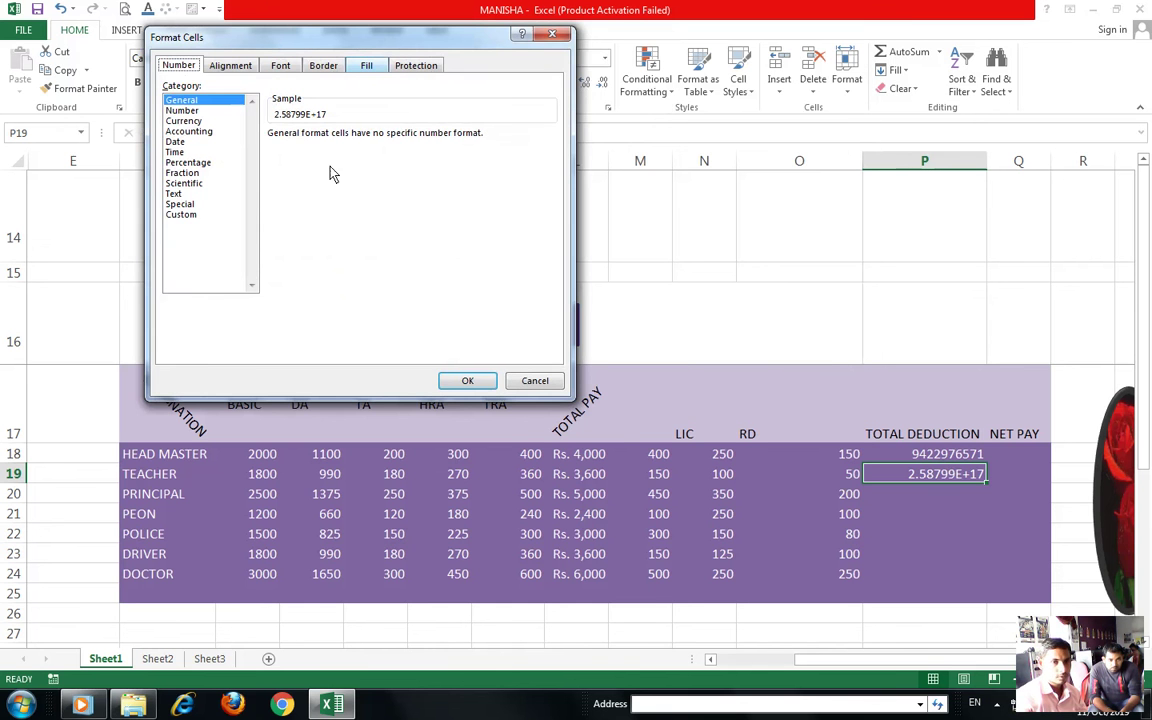
pyautogui.click(182, 214)
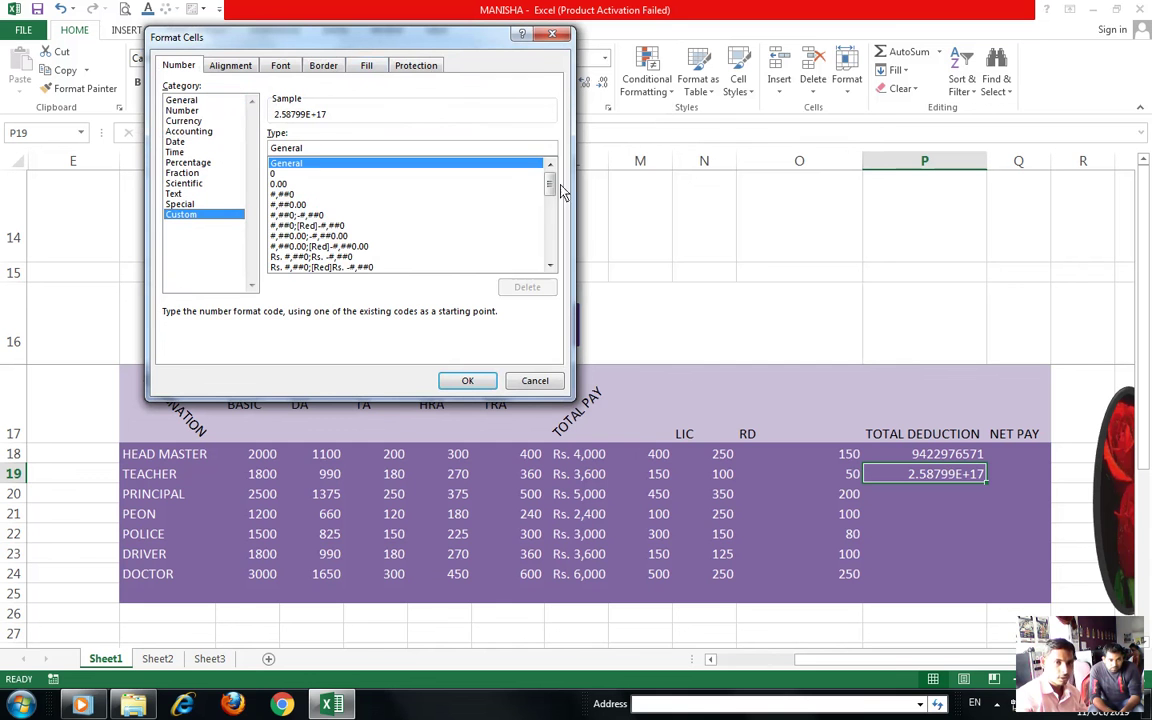
pyautogui.moveTo(549, 184); pyautogui.dragTo(551, 210)
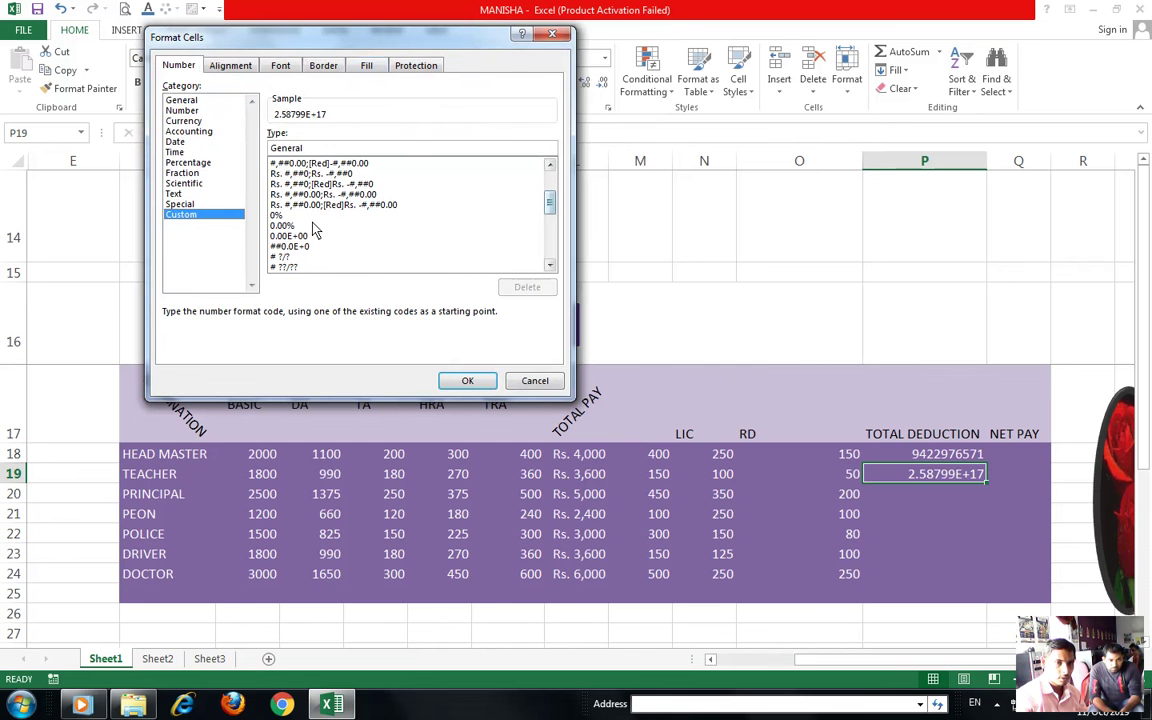
pyautogui.click(175, 203)
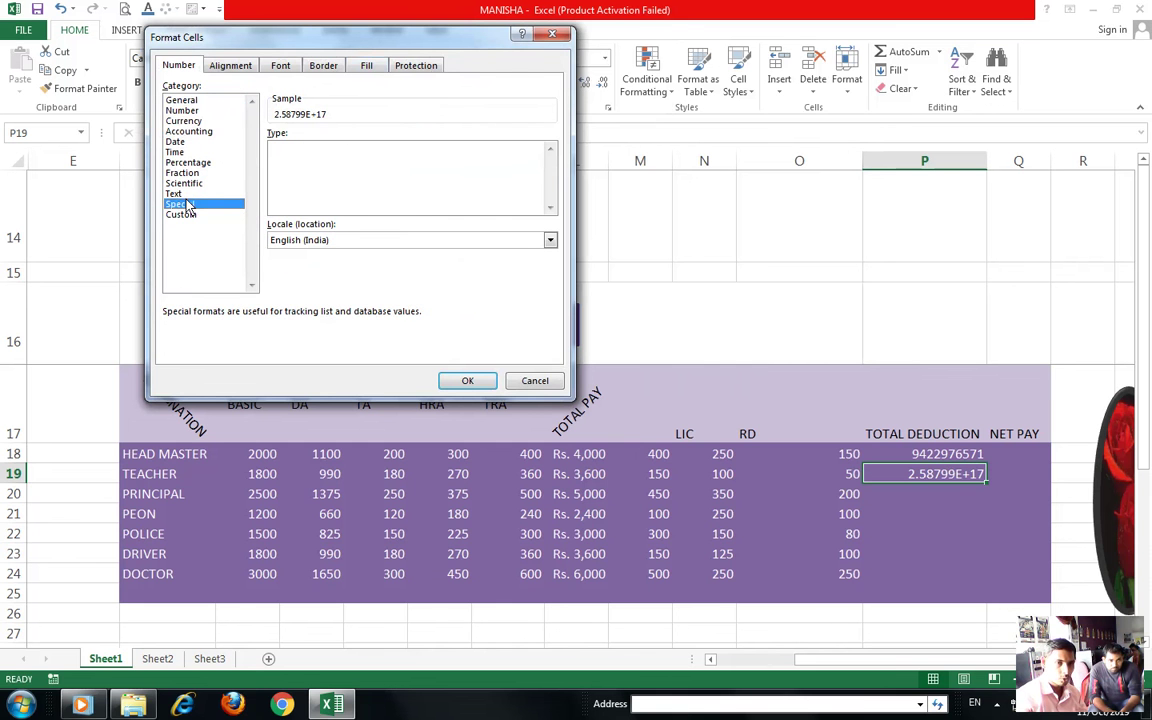
pyautogui.click(170, 193)
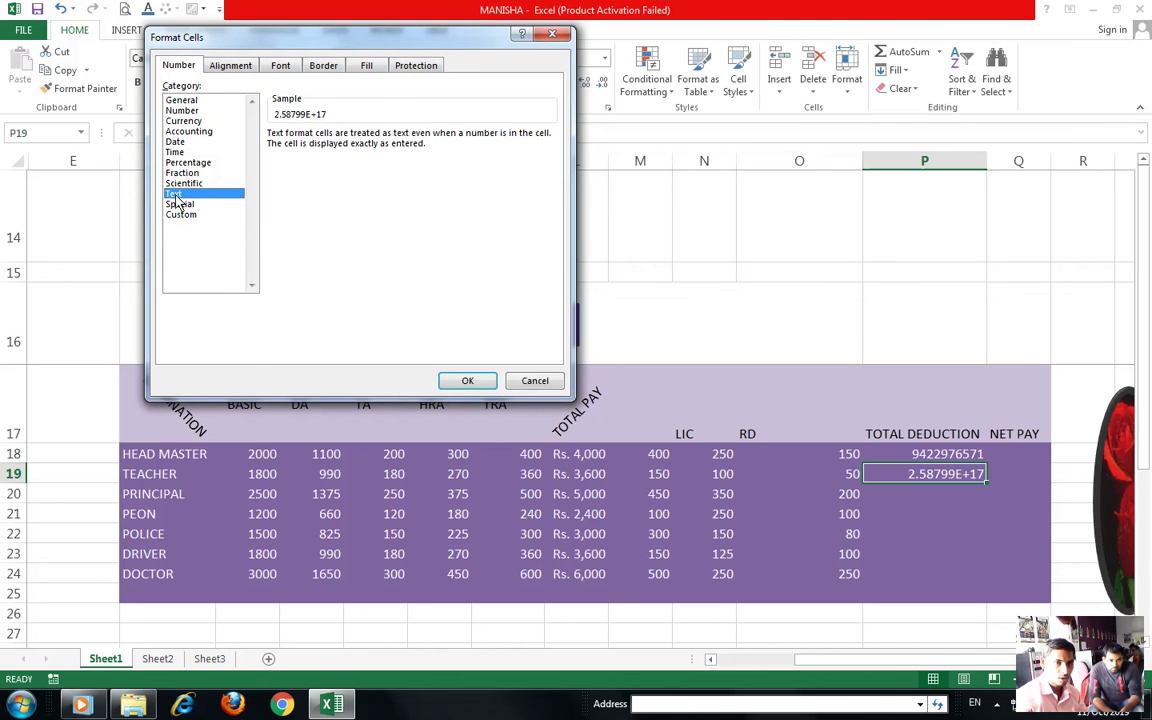
pyautogui.click(175, 206)
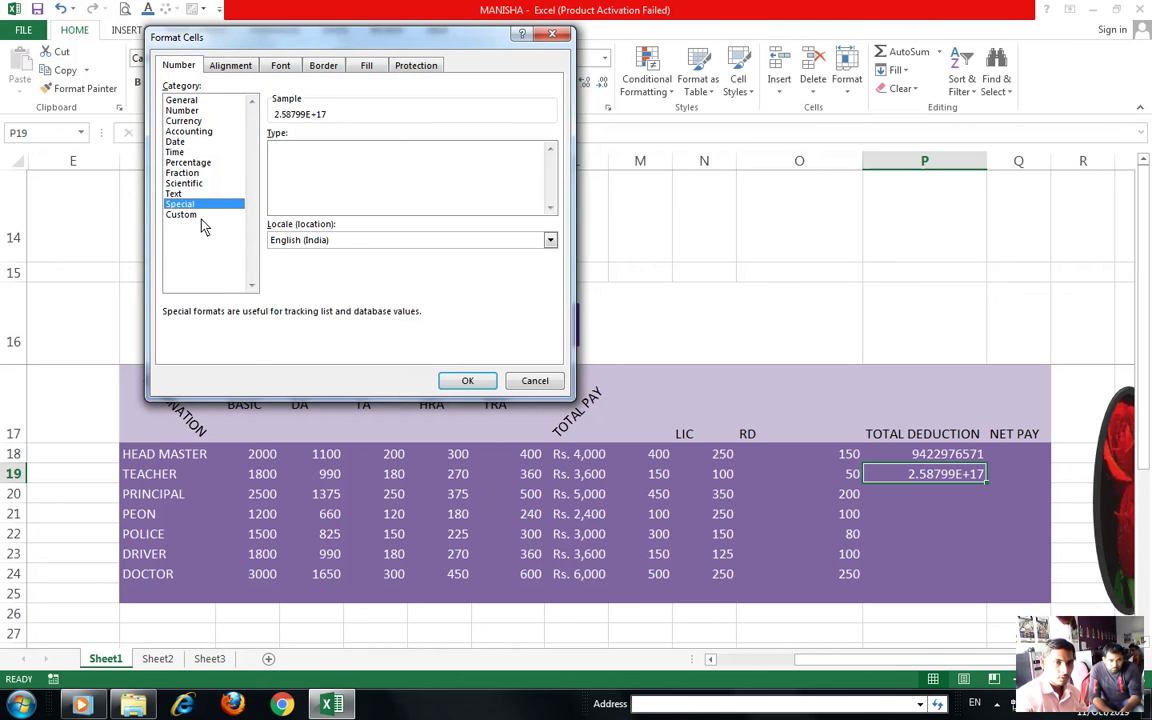
pyautogui.click(190, 214)
pyautogui.click(283, 174)
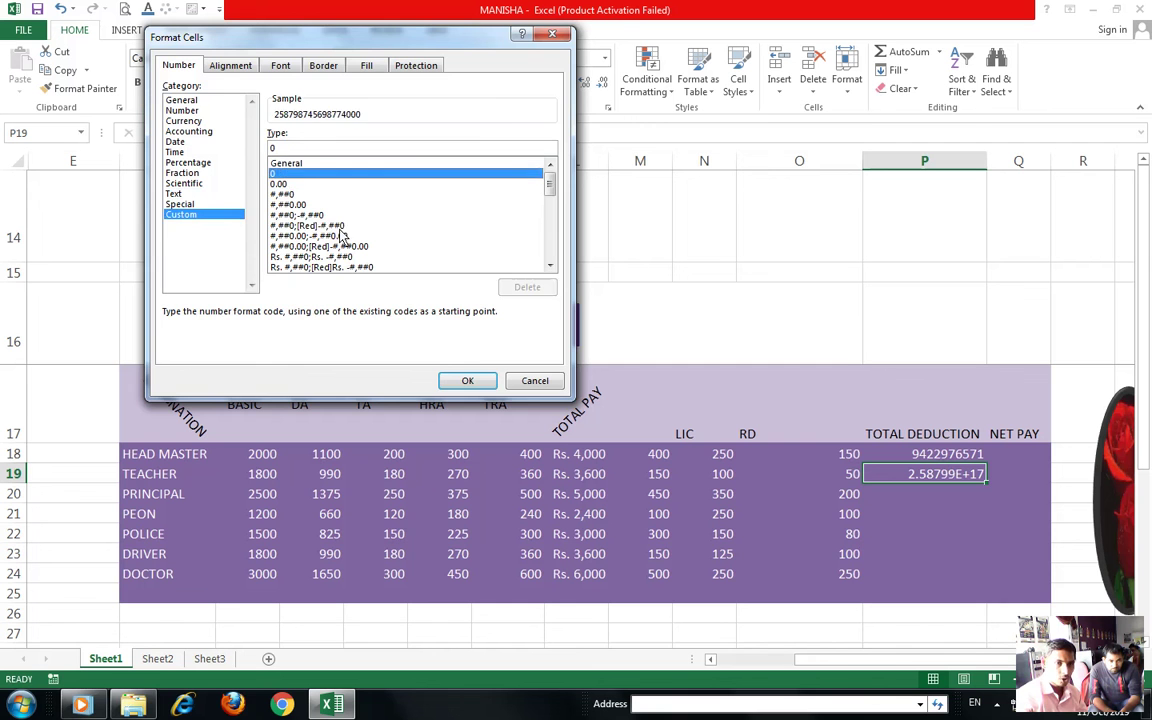
pyautogui.click(467, 380)
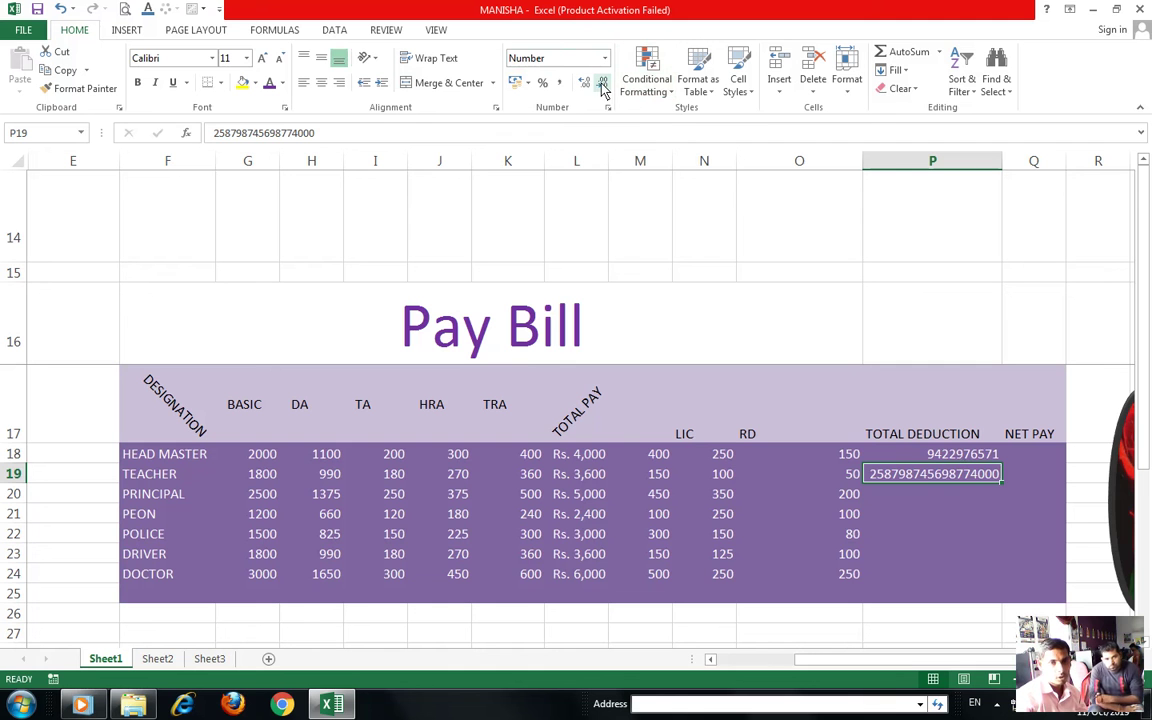
pyautogui.click(955, 497)
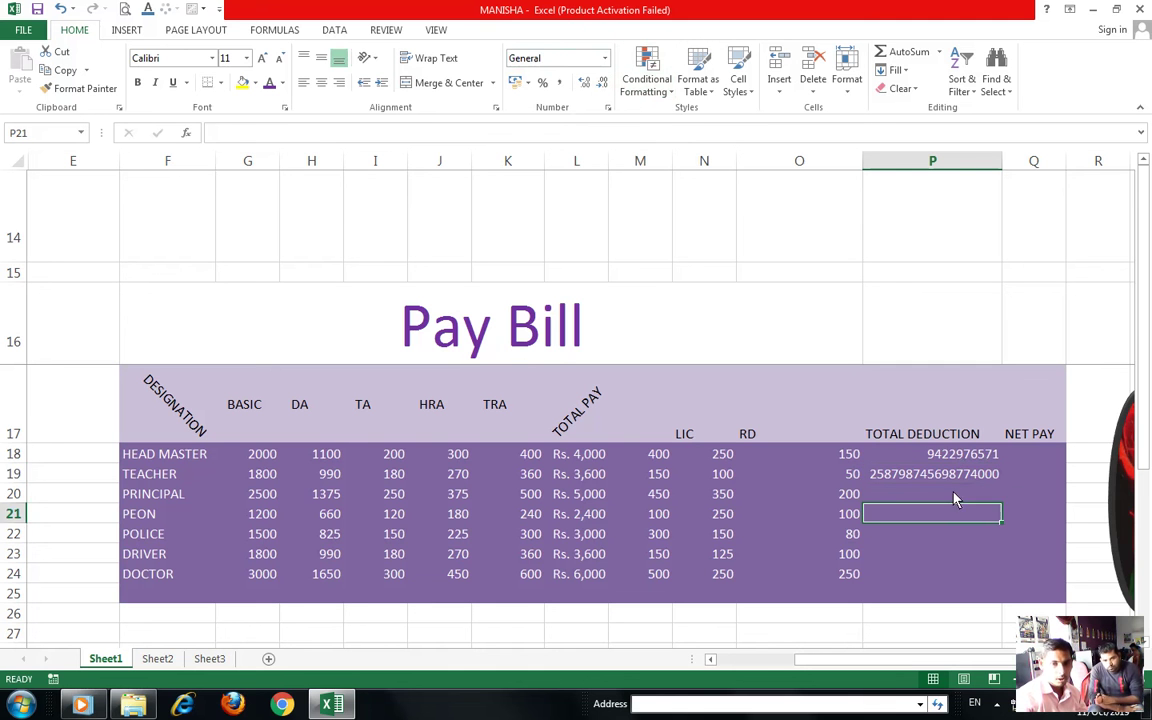
pyautogui.press('Up')
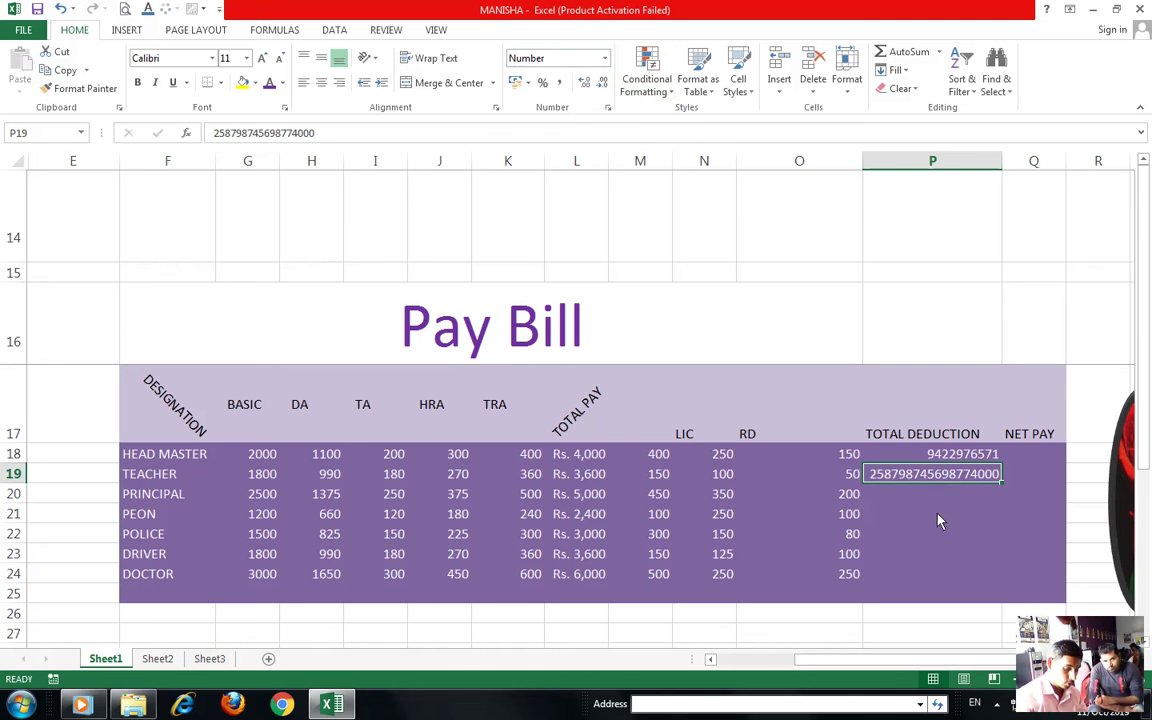
pyautogui.click(935, 454)
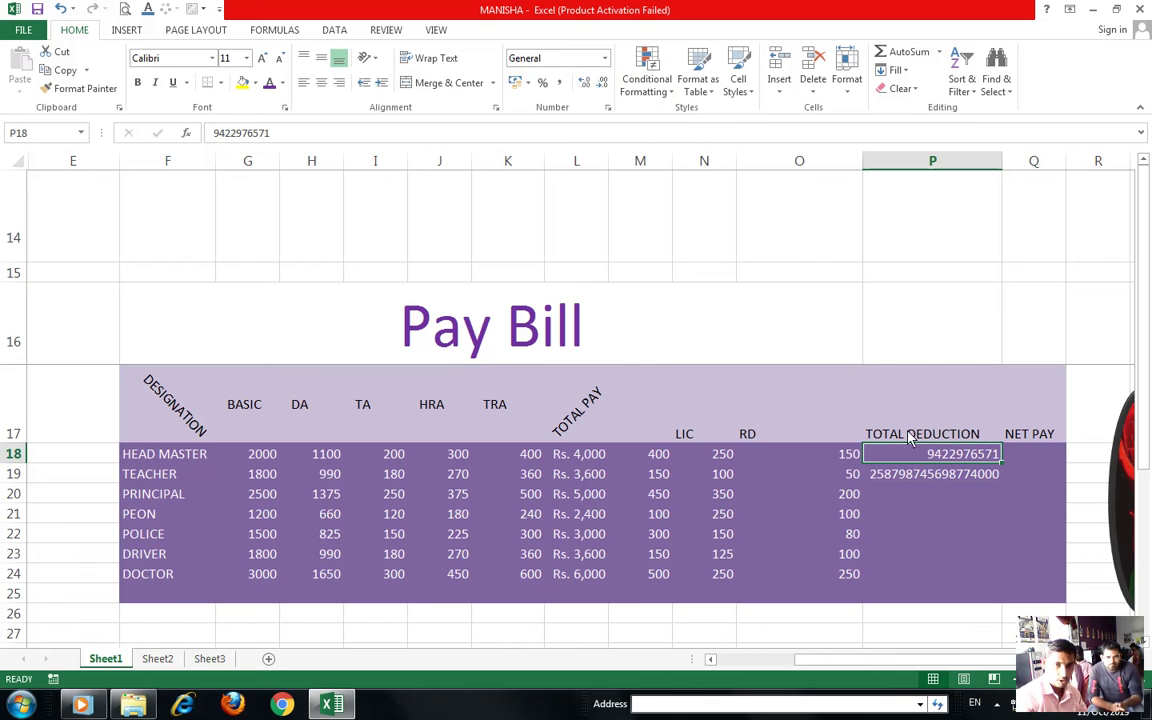
pyautogui.click(604, 58)
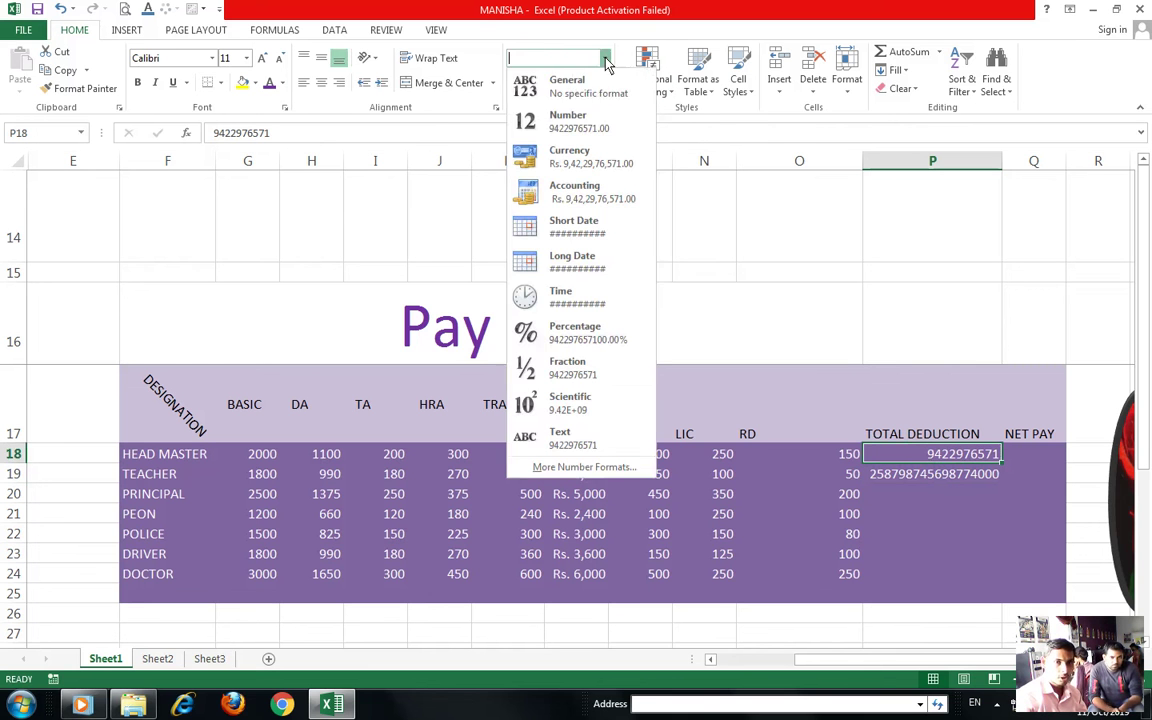
pyautogui.click(578, 127)
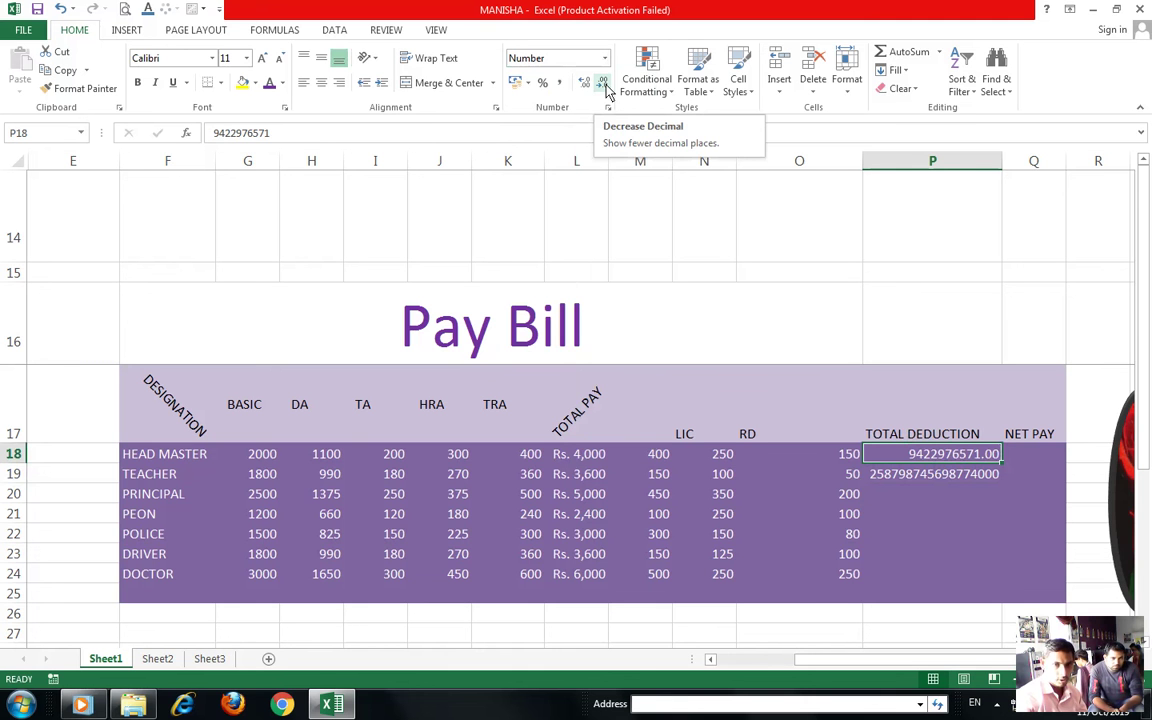
pyautogui.click(604, 84)
pyautogui.click(604, 84)
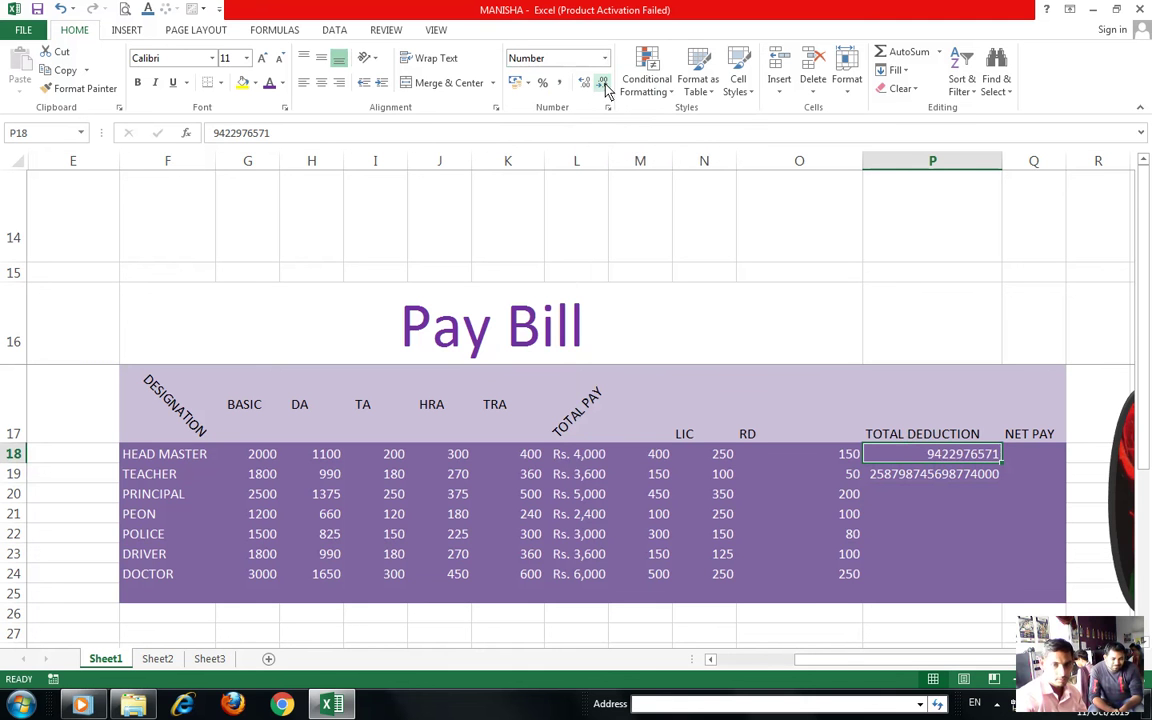
pyautogui.click(805, 537)
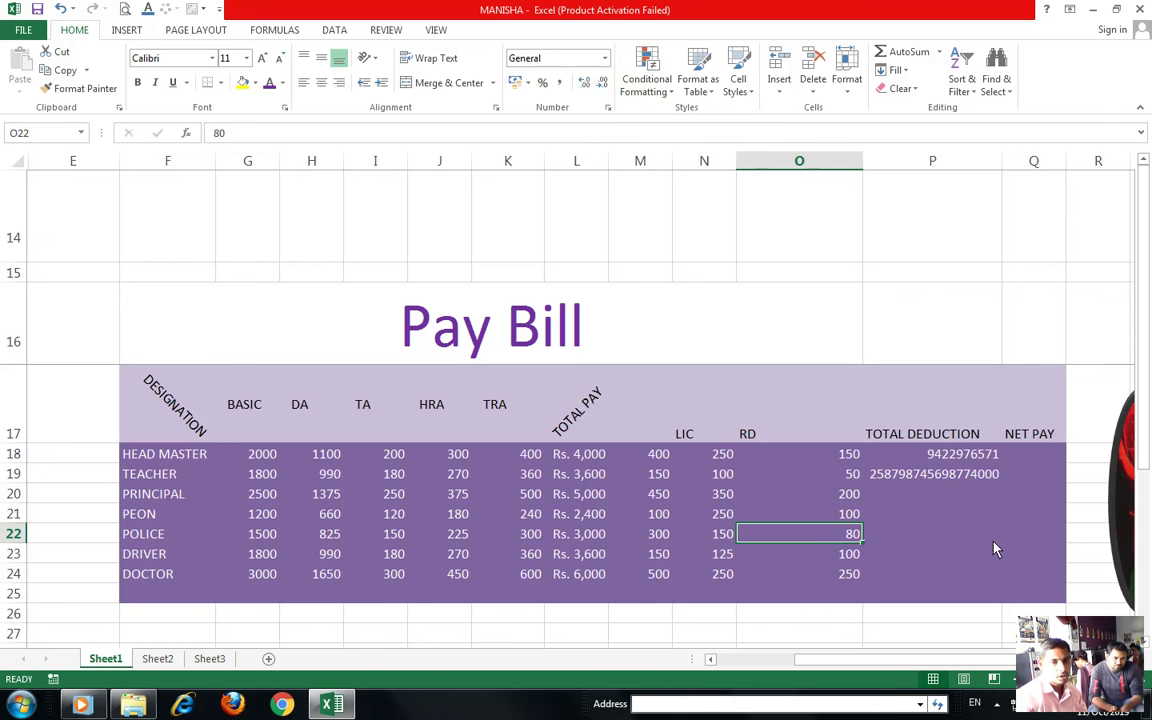
# Type 50.2222 into P21 and apply the Number format so it displays 50.22.
pyautogui.click(985, 512)
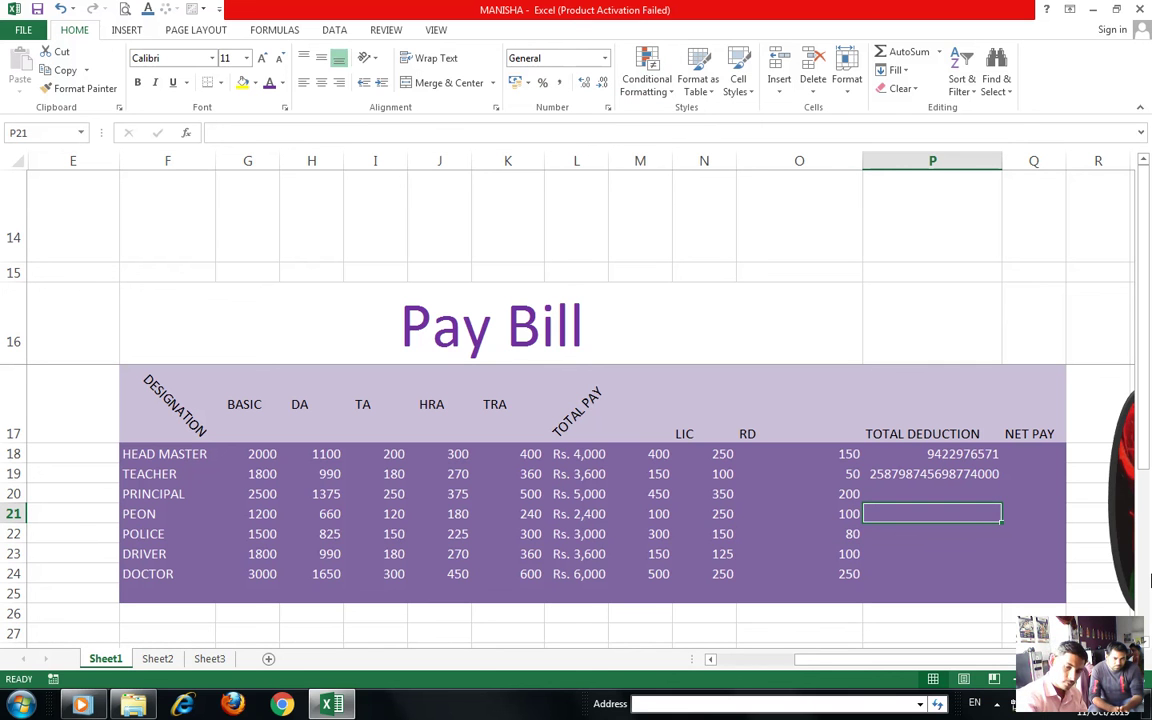
pyautogui.write('5')
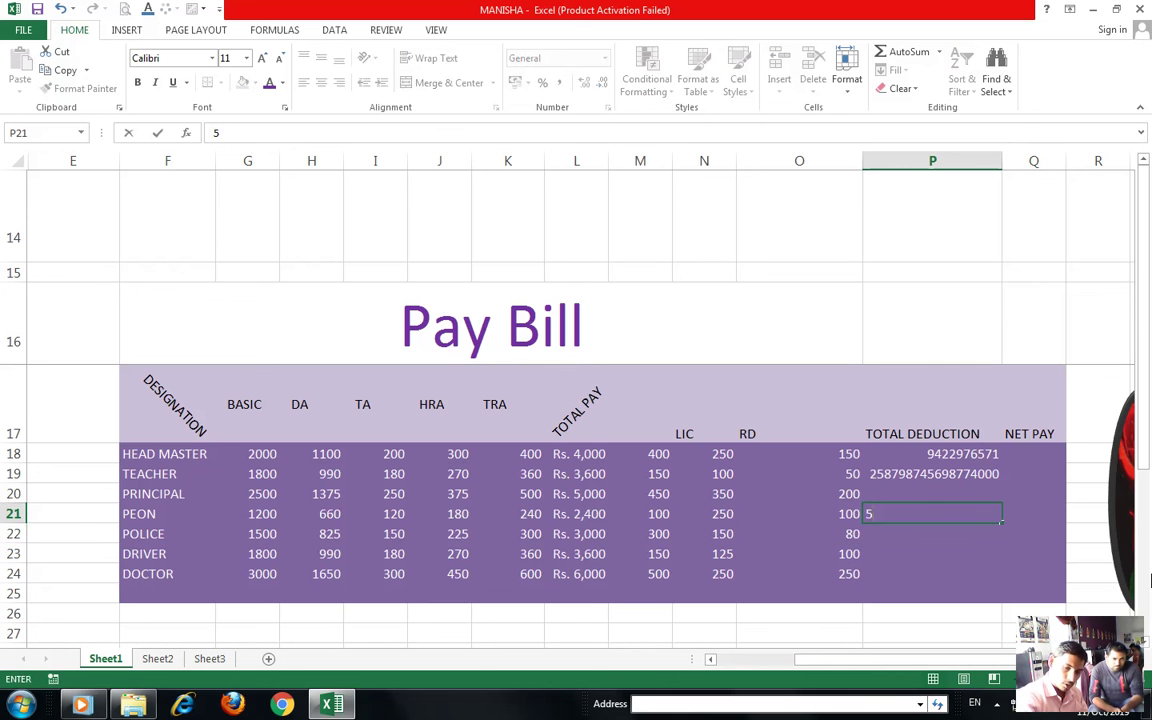
pyautogui.write('2222')
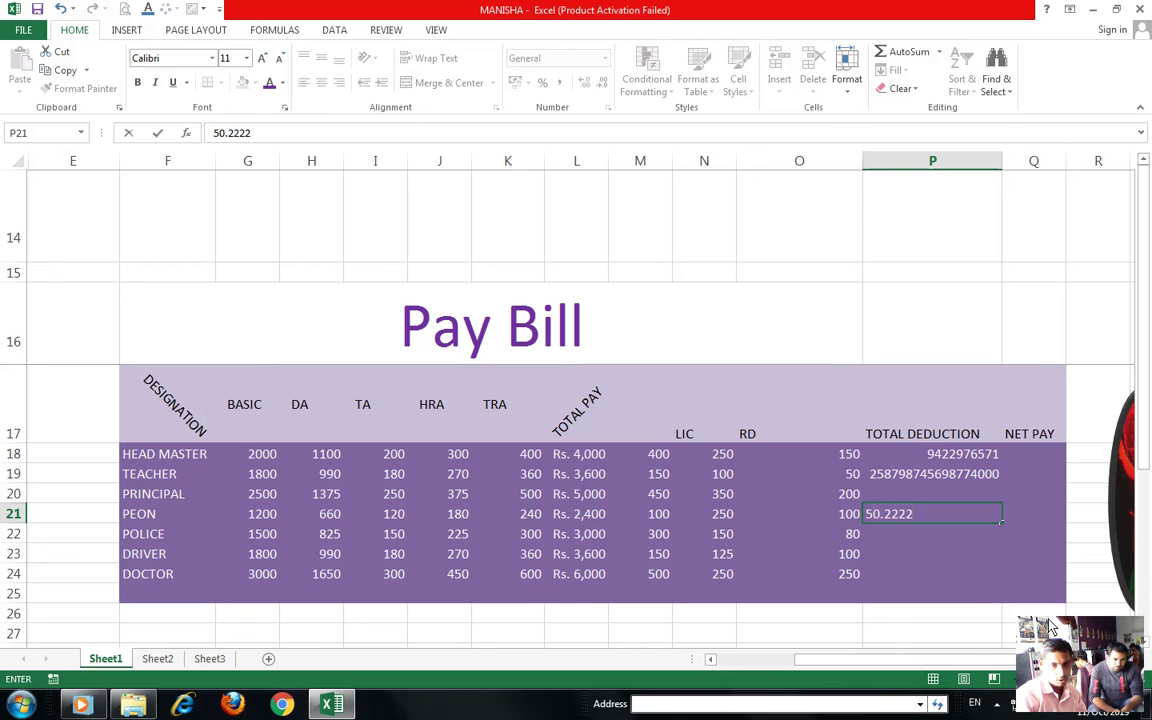
pyautogui.click(963, 572)
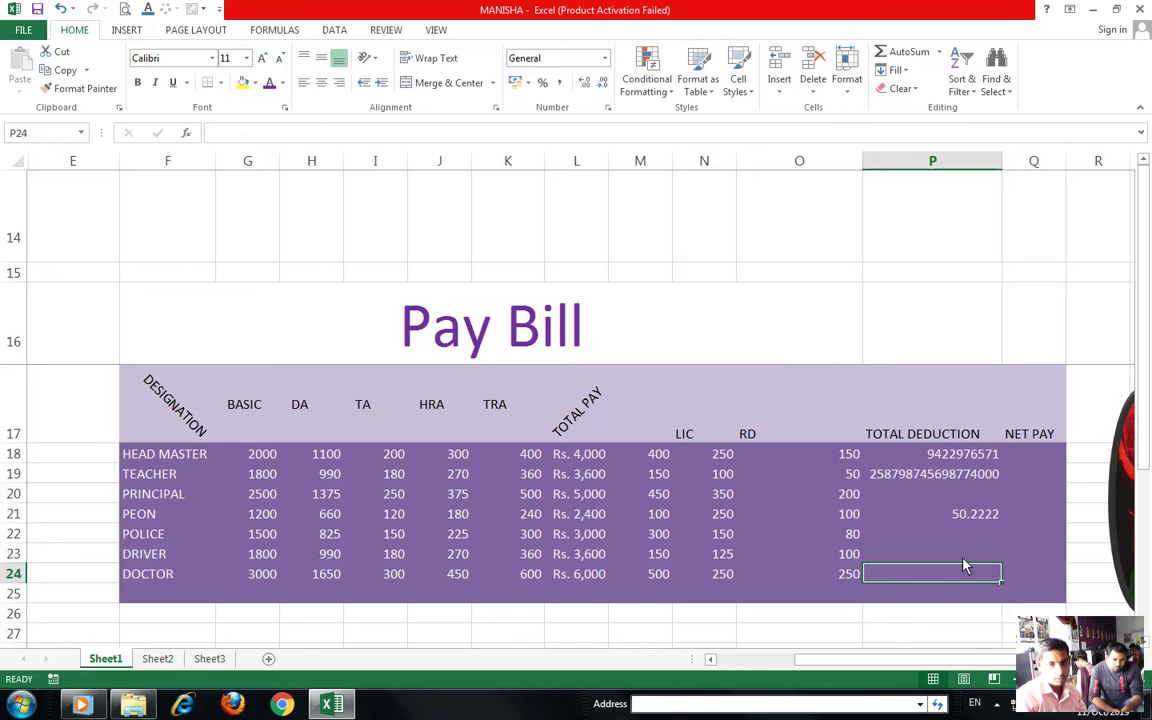
pyautogui.click(962, 518)
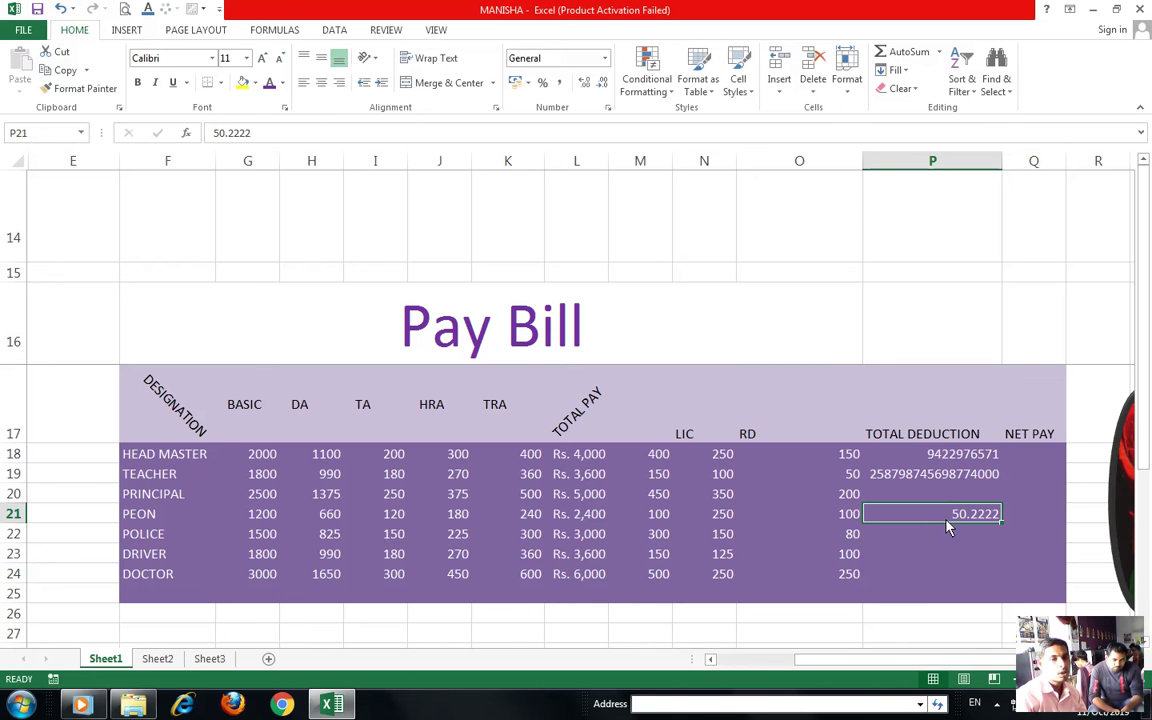
pyautogui.click(601, 88)
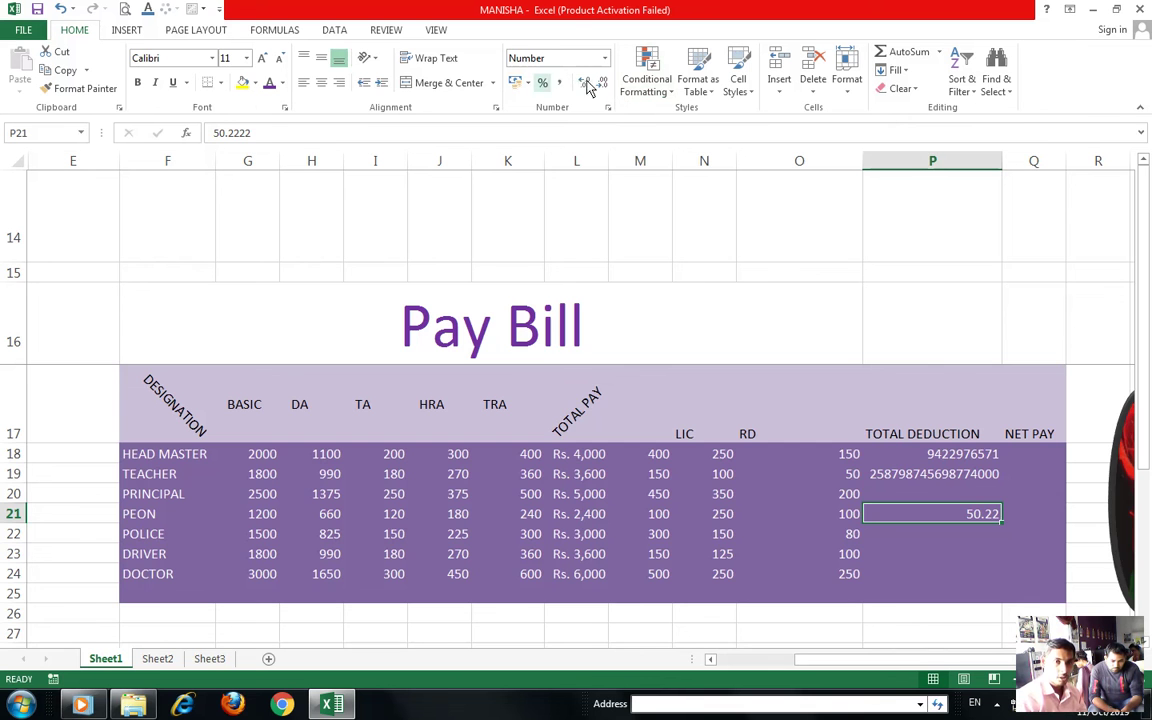
pyautogui.scroll(-1, 690, 470)
pyautogui.scroll(1, 700, 503)
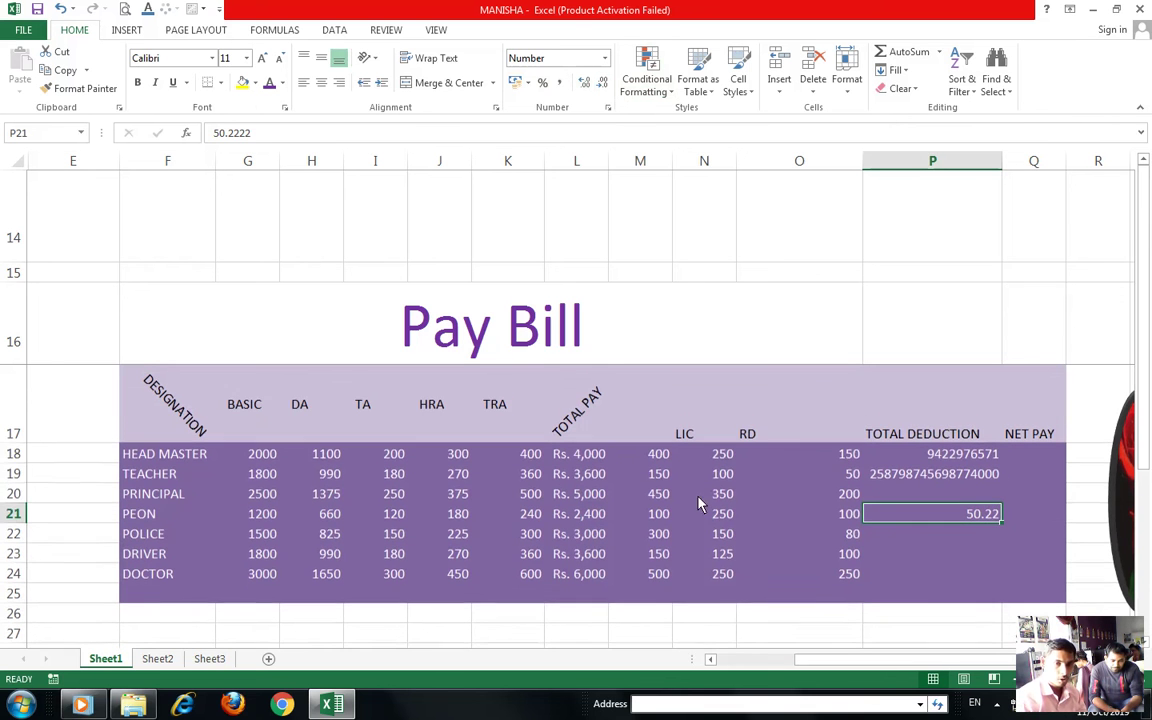
# Format the LIC values in M18:M24 as Currency.
pyautogui.moveTo(645, 459); pyautogui.dragTo(656, 578)
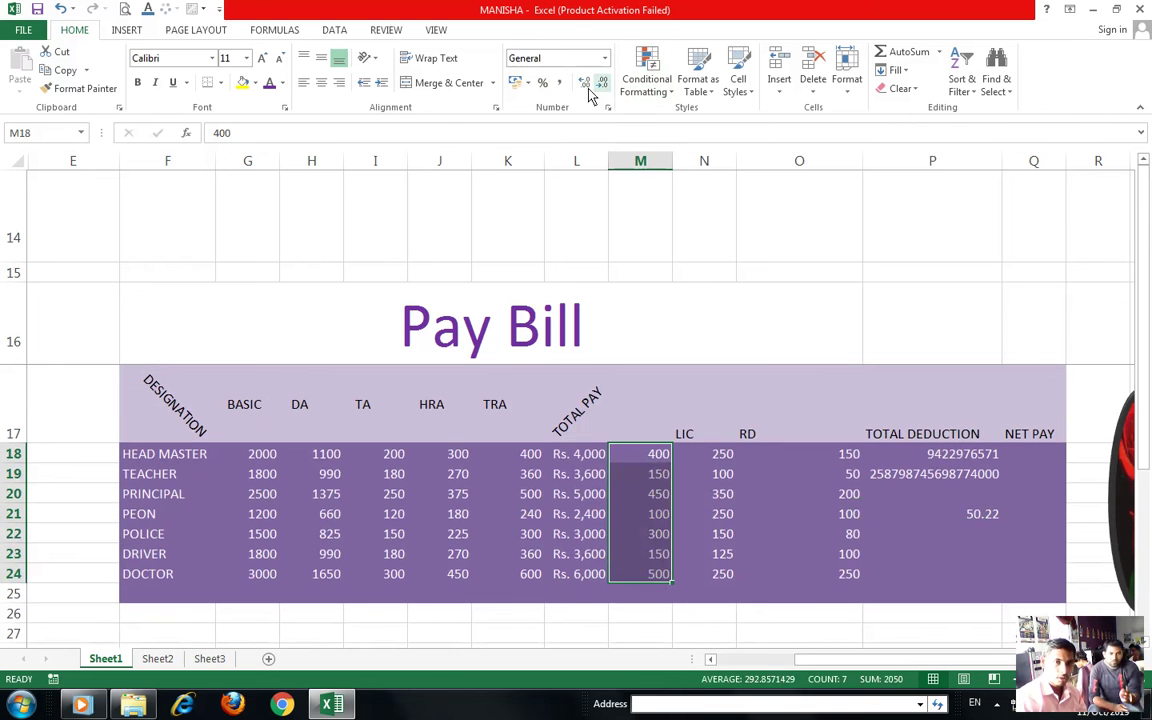
pyautogui.click(604, 58)
pyautogui.press('Escape')
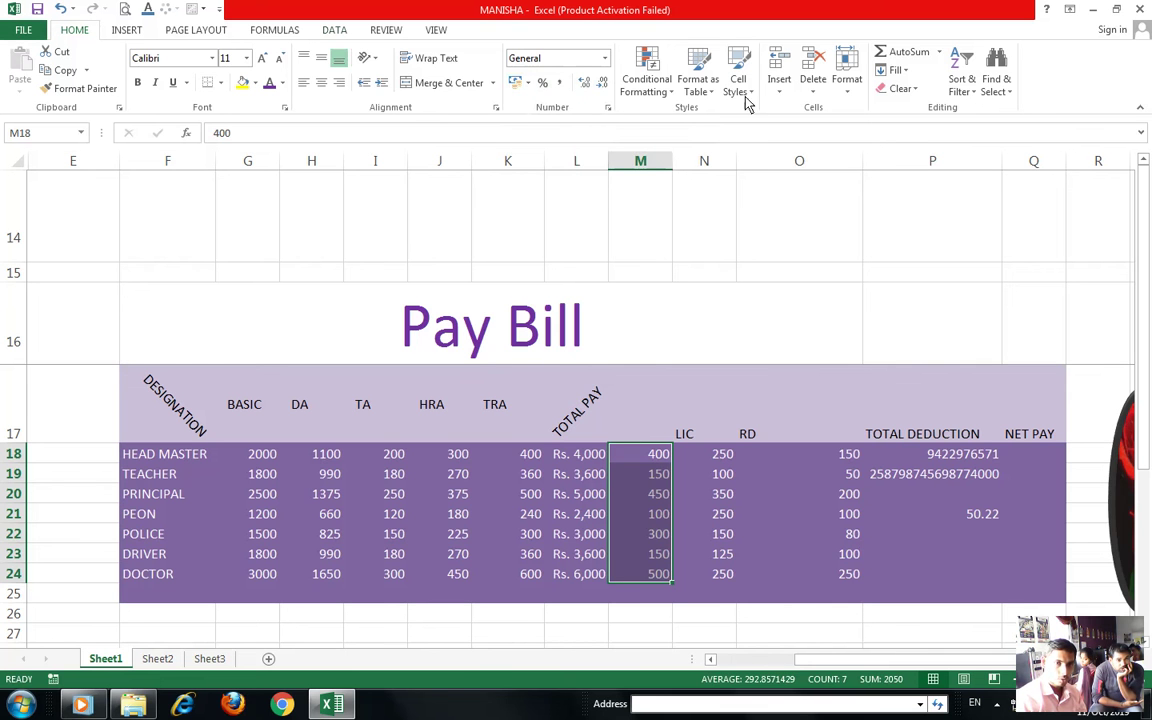
pyautogui.click(604, 58)
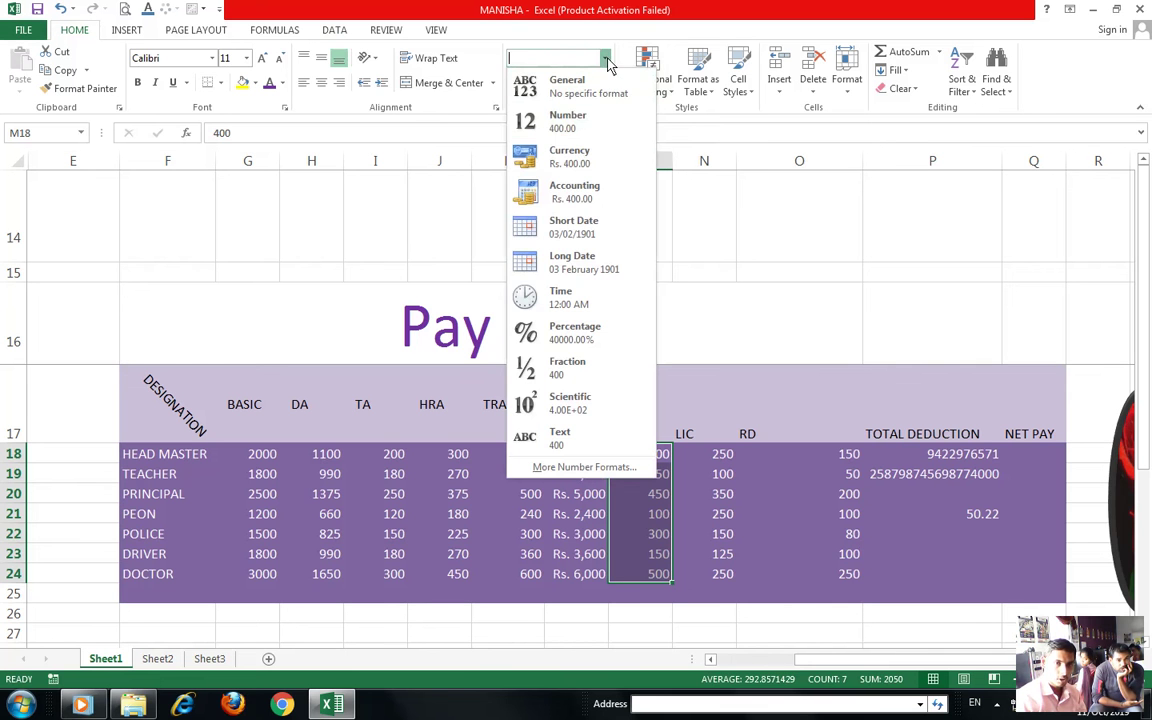
pyautogui.click(576, 157)
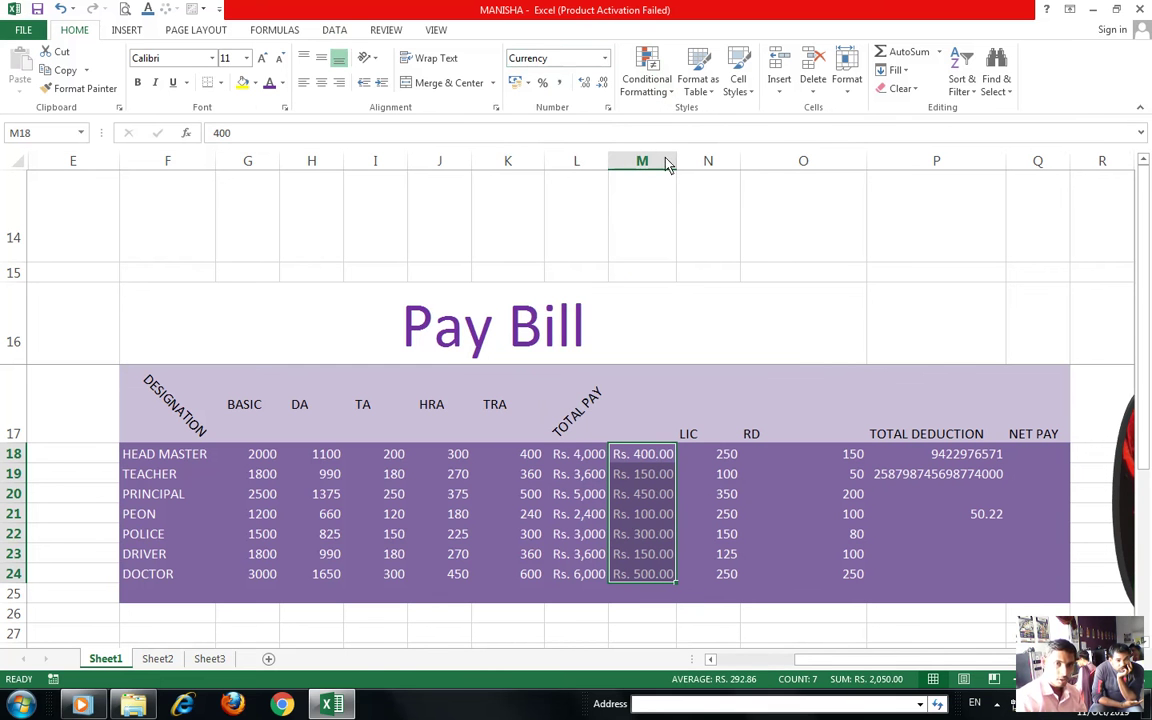
# Try a long date custom format on the column, then undo it.
pyautogui.click(608, 108)
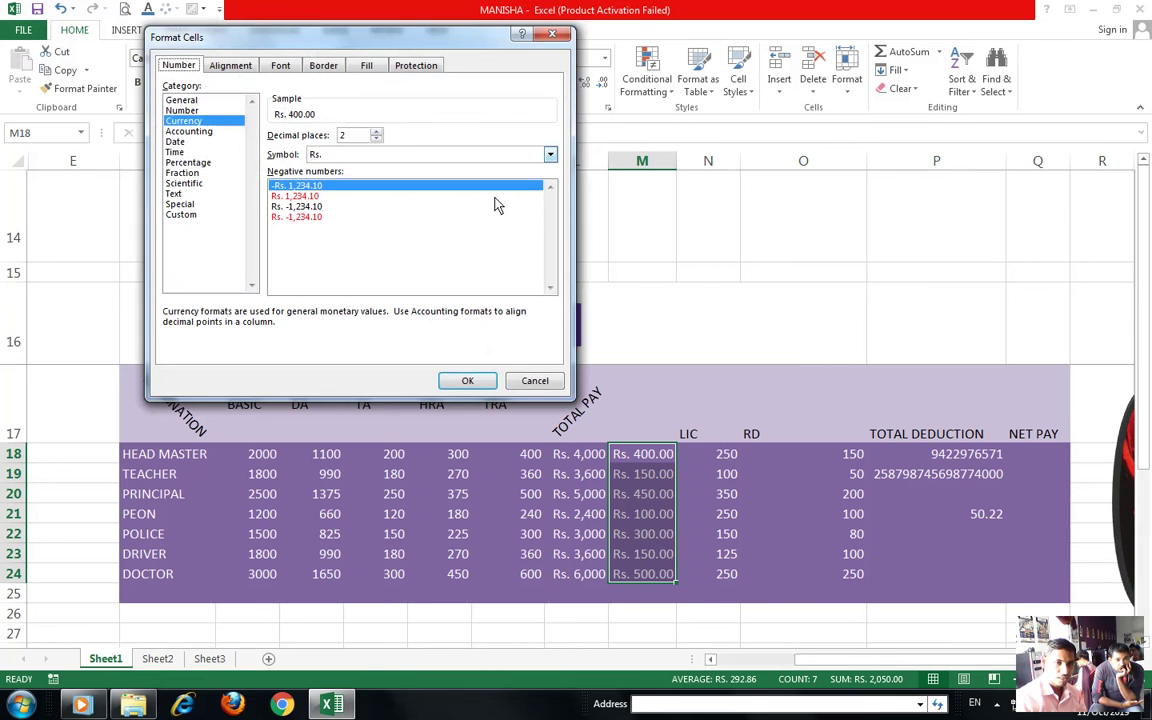
pyautogui.click(185, 215)
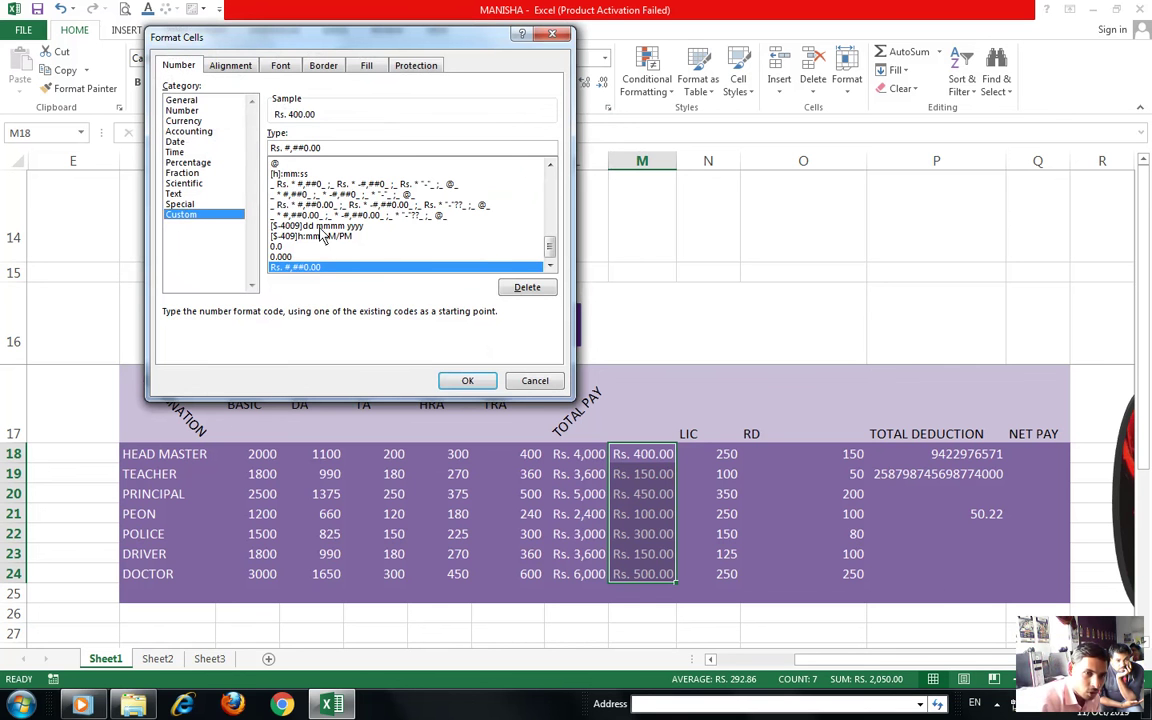
pyautogui.moveTo(553, 246); pyautogui.dragTo(545, 254)
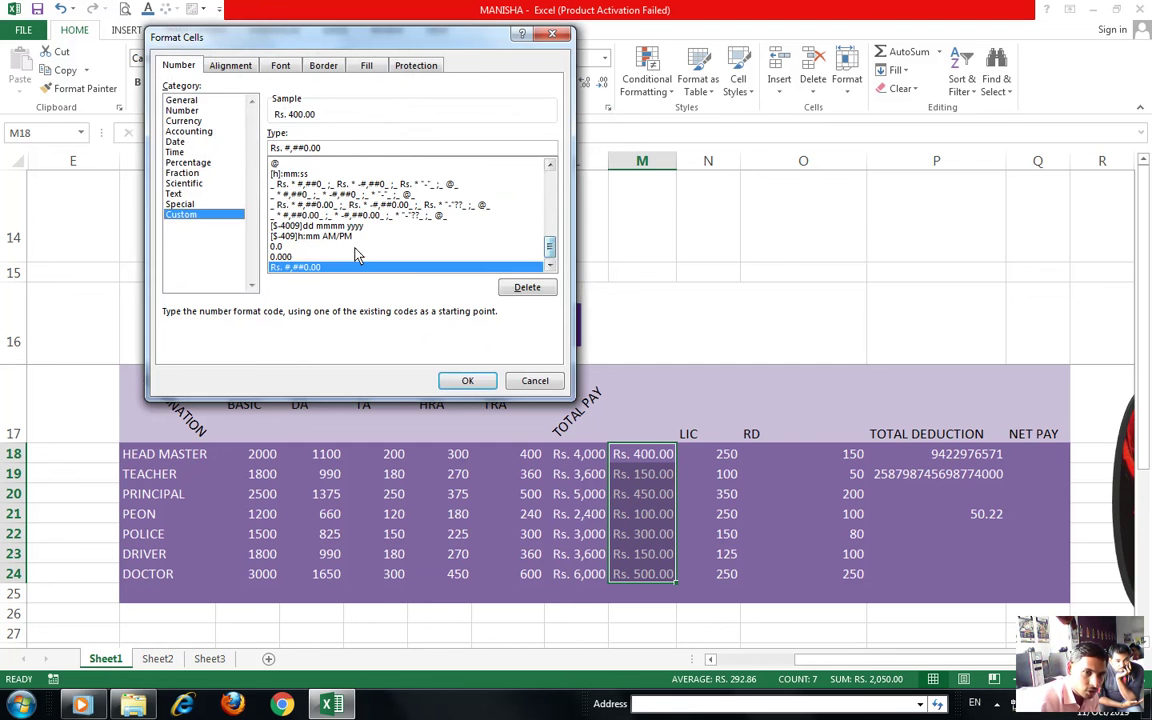
pyautogui.click(285, 226)
pyautogui.click(470, 381)
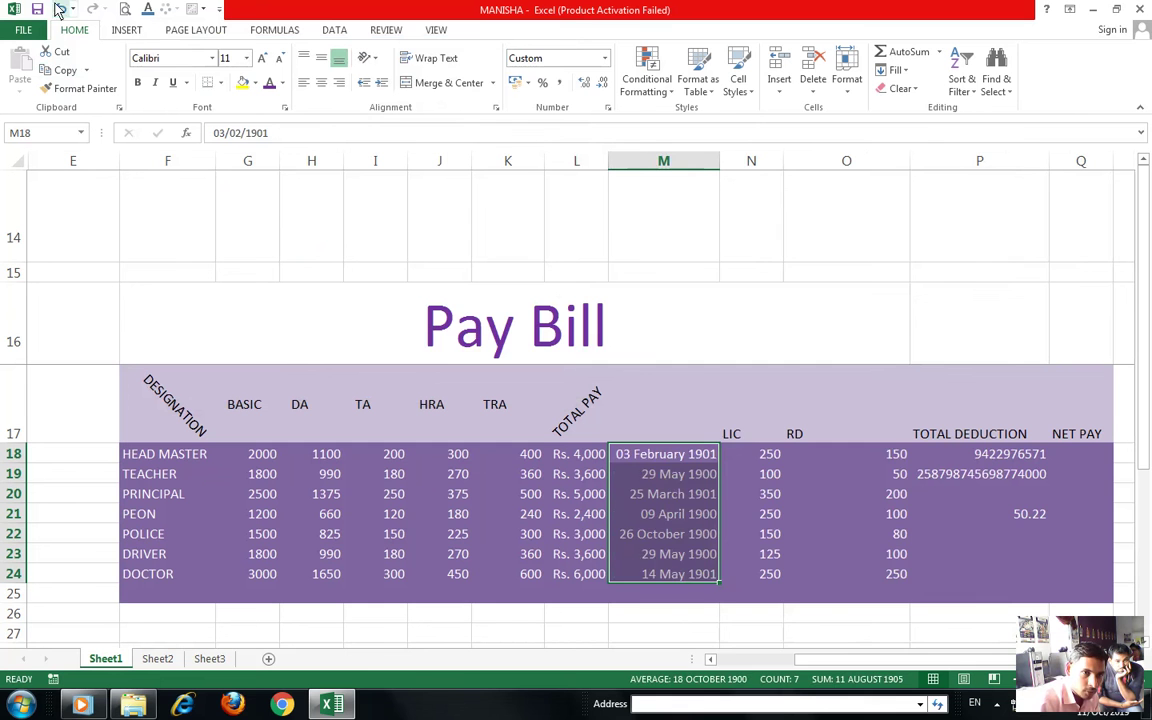
pyautogui.click(60, 8)
# Switch column M to Accounting format and review its custom code in Format Cells.
pyautogui.click(516, 83)
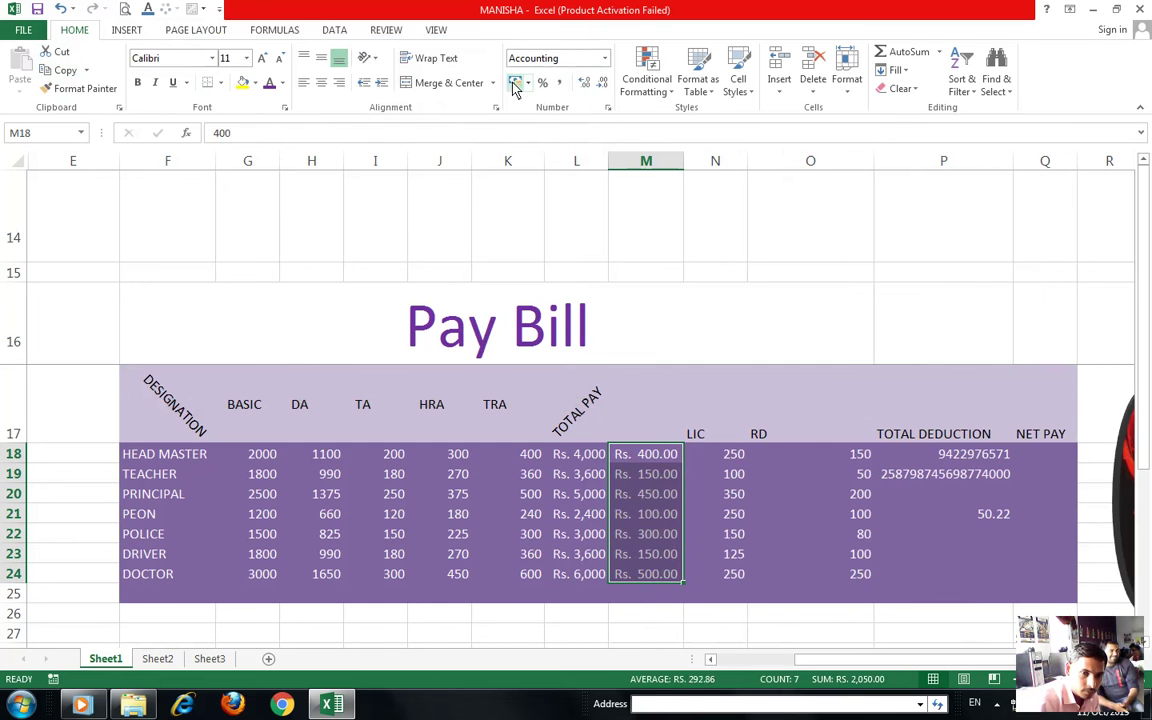
pyautogui.click(606, 107)
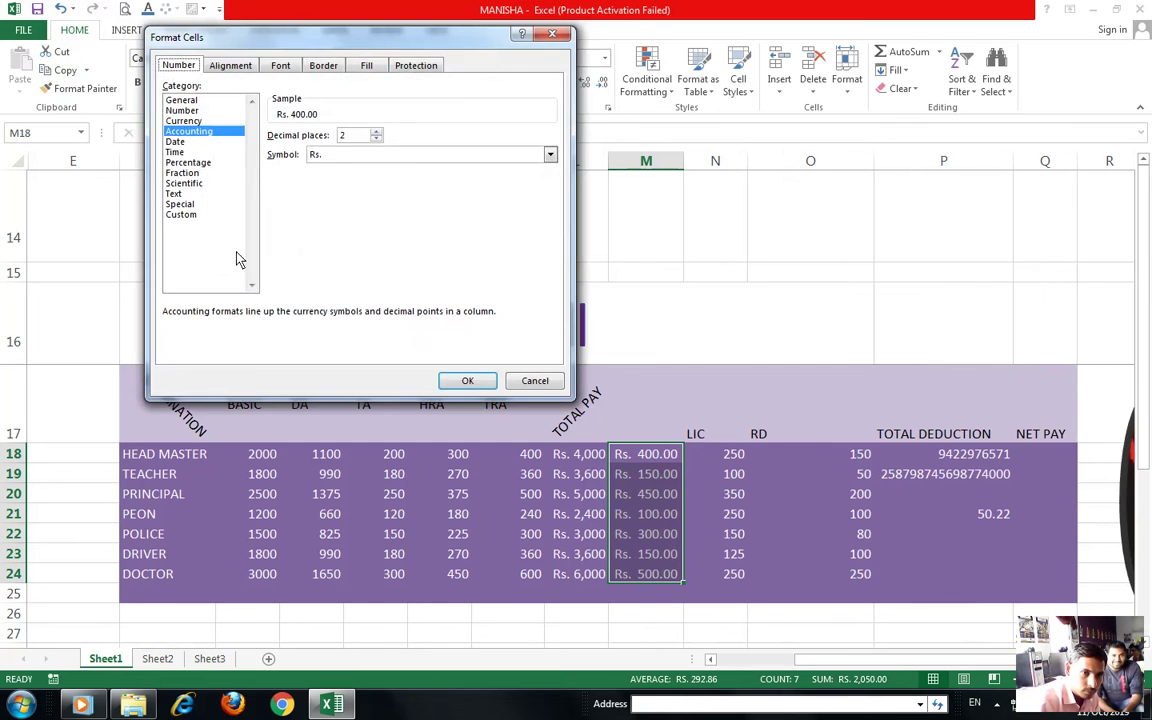
pyautogui.click(190, 214)
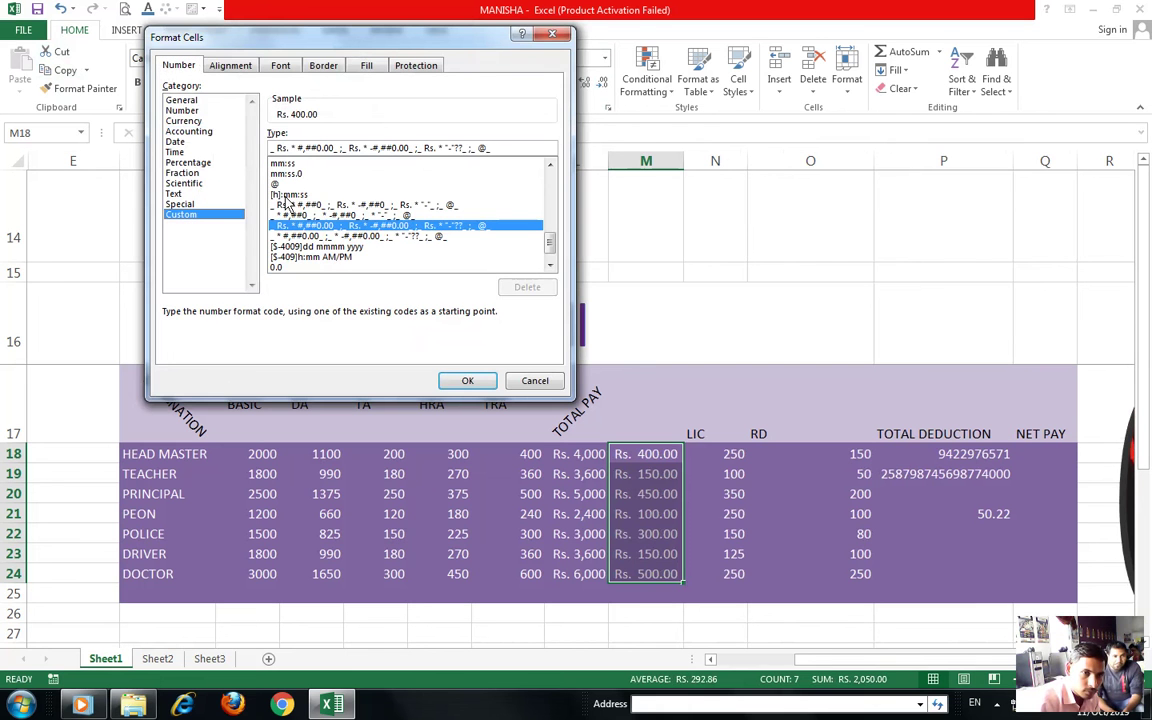
pyautogui.click(552, 34)
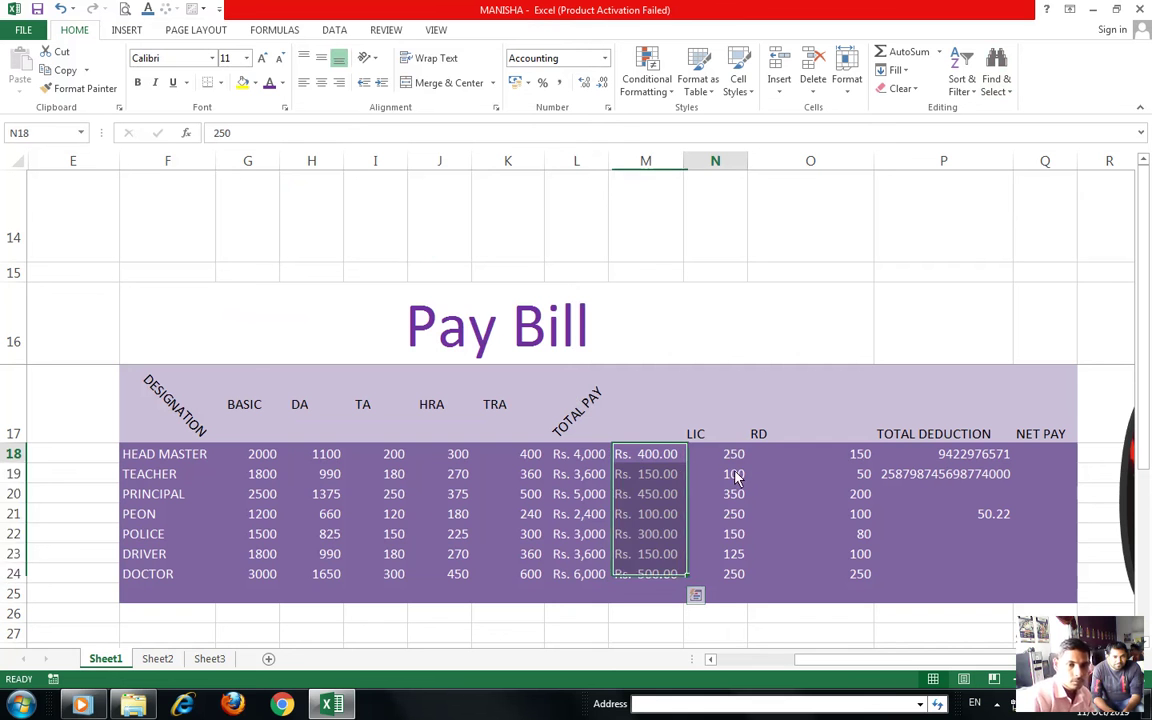
# Select the LIC values N18:N24, try Percentage, then apply Rs. currency format.
pyautogui.moveTo(735, 456); pyautogui.dragTo(733, 572)
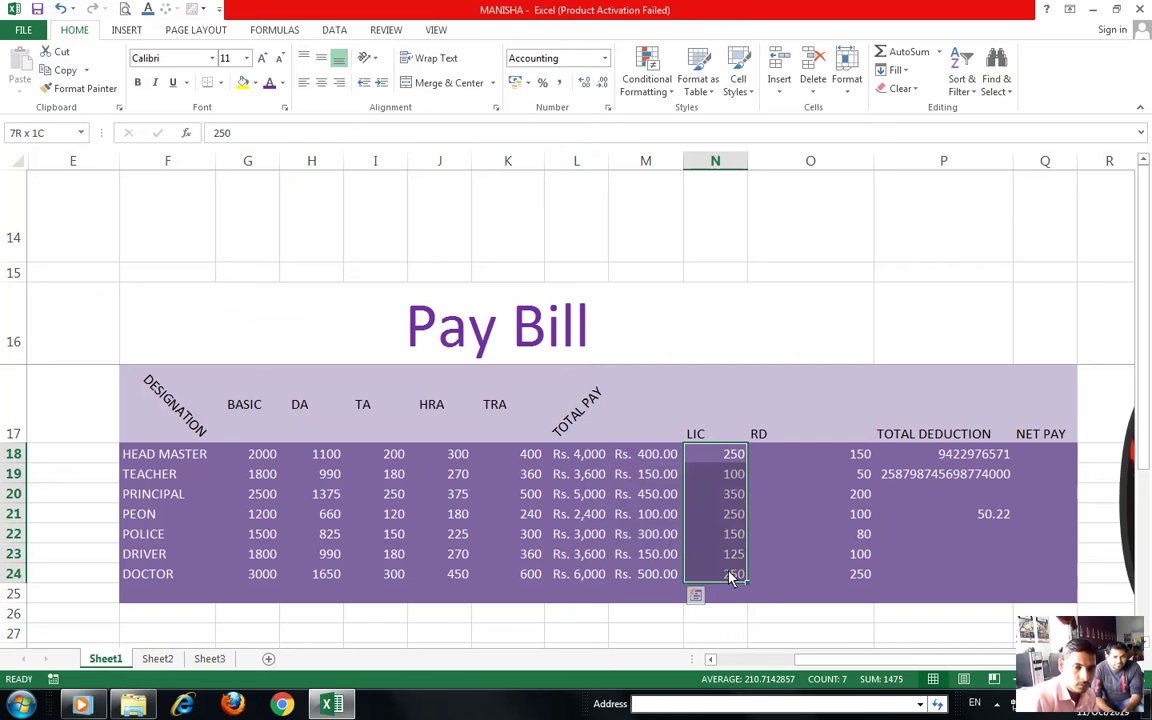
pyautogui.click(543, 84)
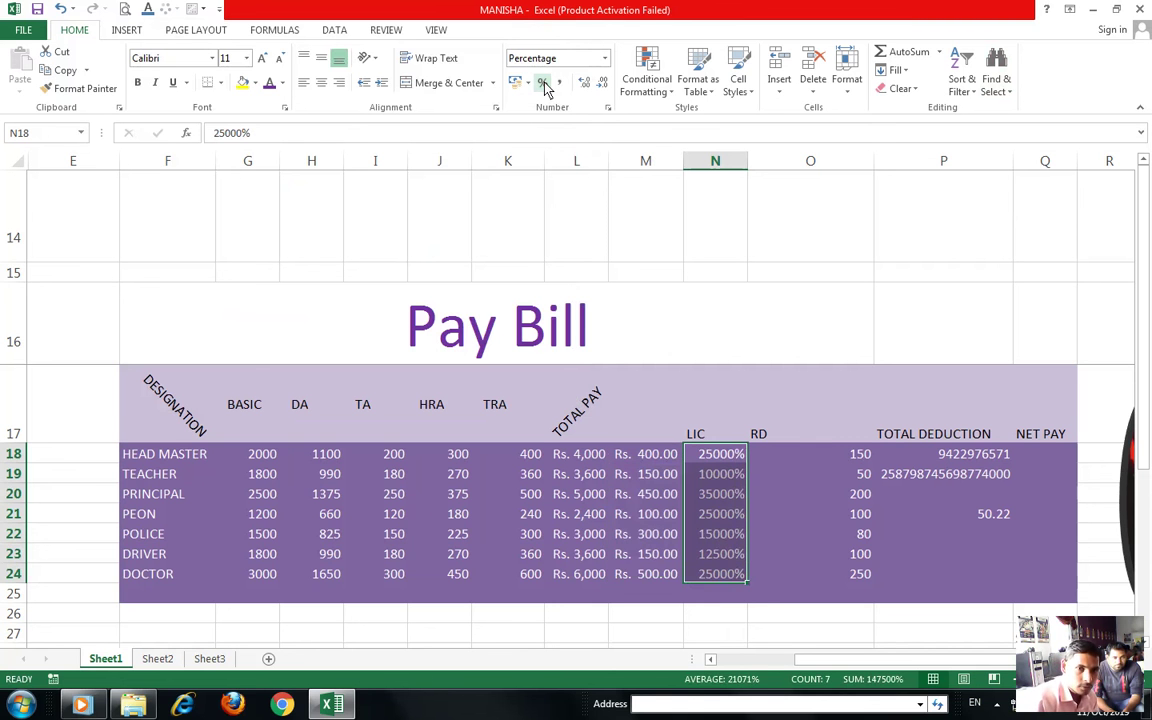
pyautogui.click(604, 58)
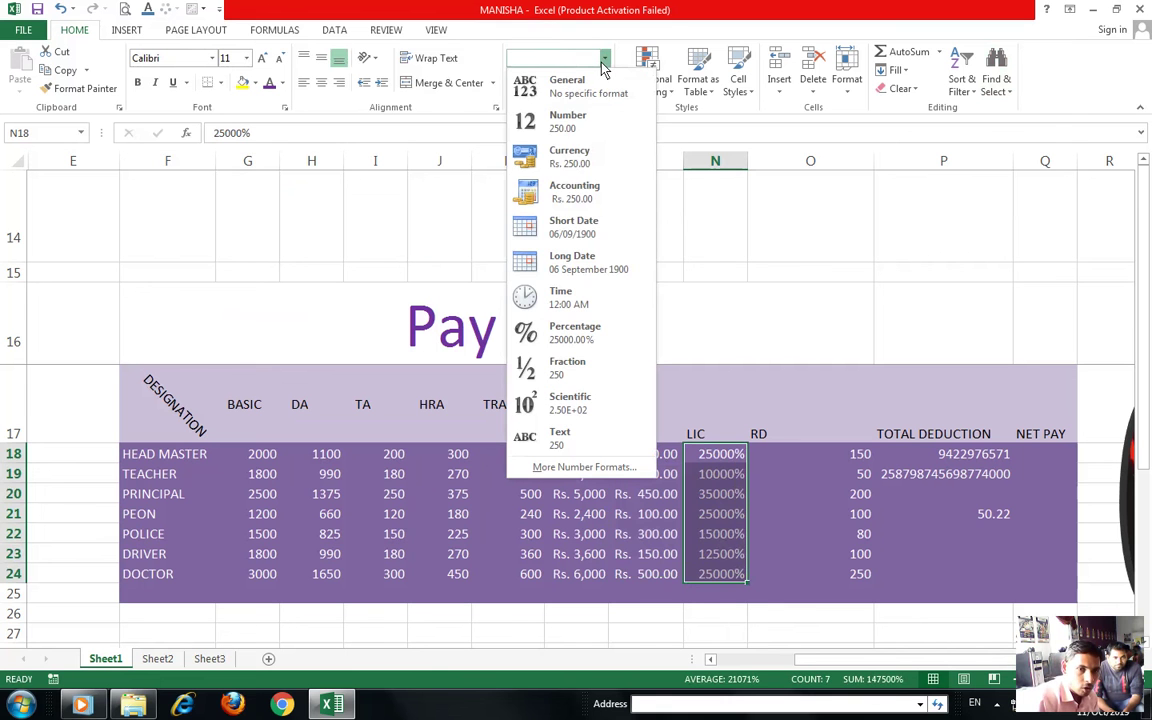
pyautogui.click(580, 156)
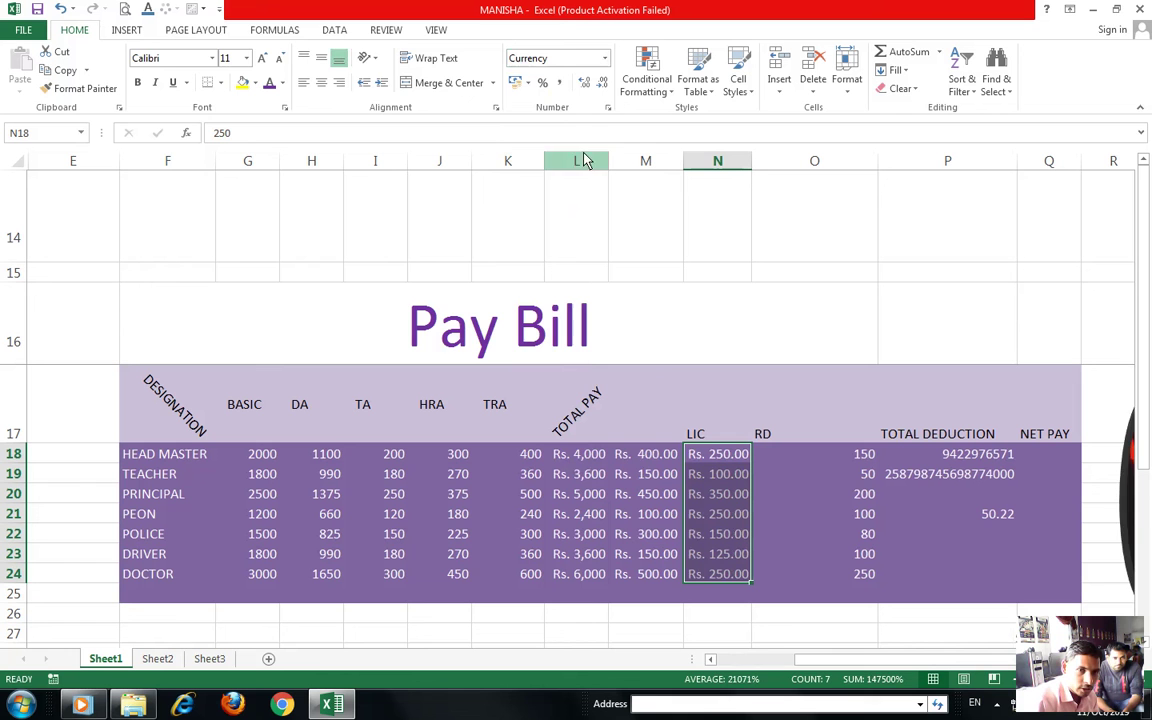
# Reset the LIC values to the General format through Format Cells.
pyautogui.click(609, 108)
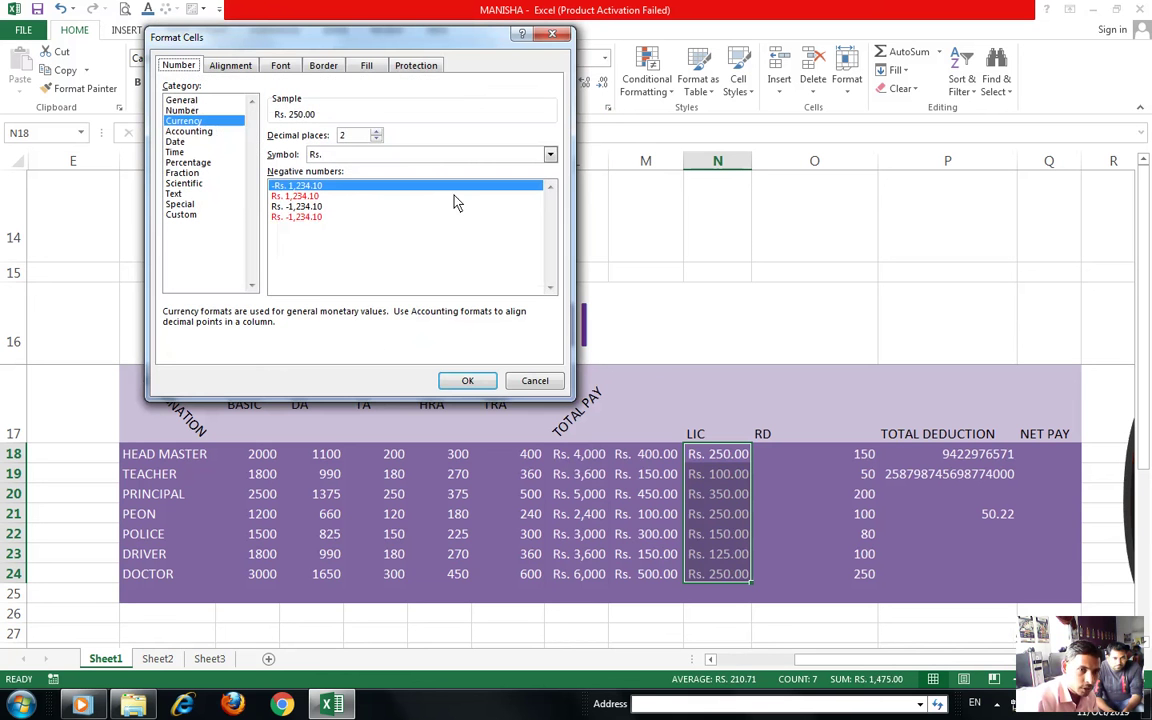
pyautogui.click(182, 214)
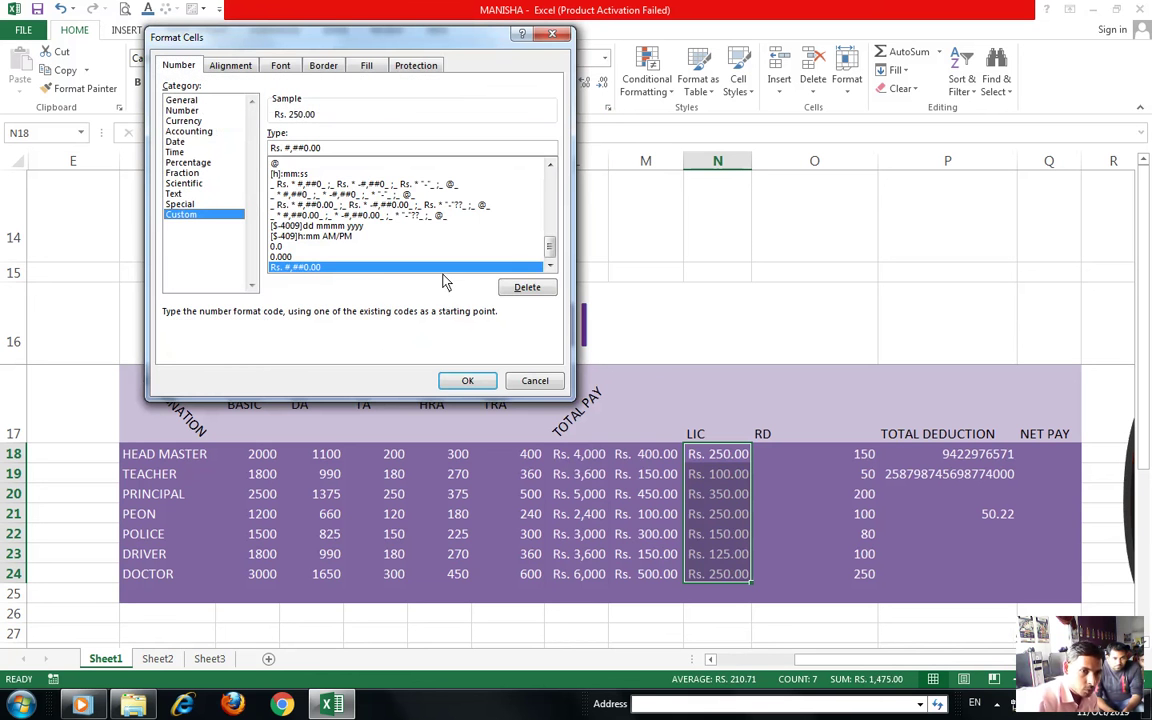
pyautogui.moveTo(550, 255); pyautogui.dragTo(549, 183)
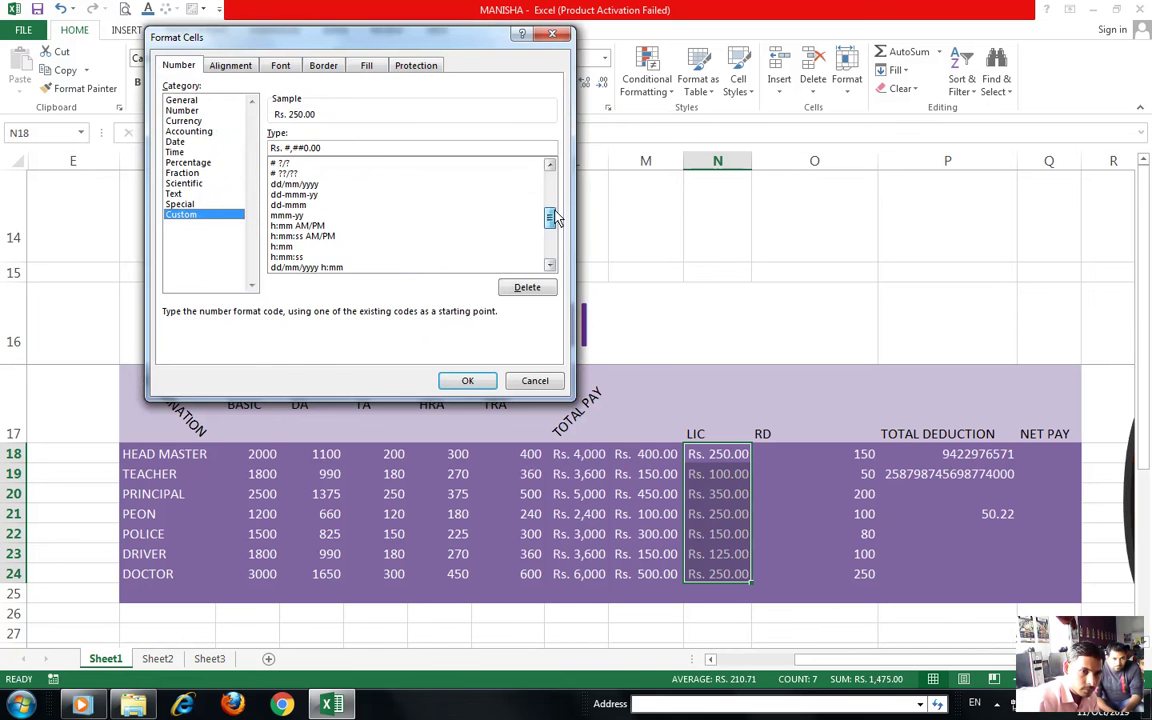
pyautogui.click(285, 163)
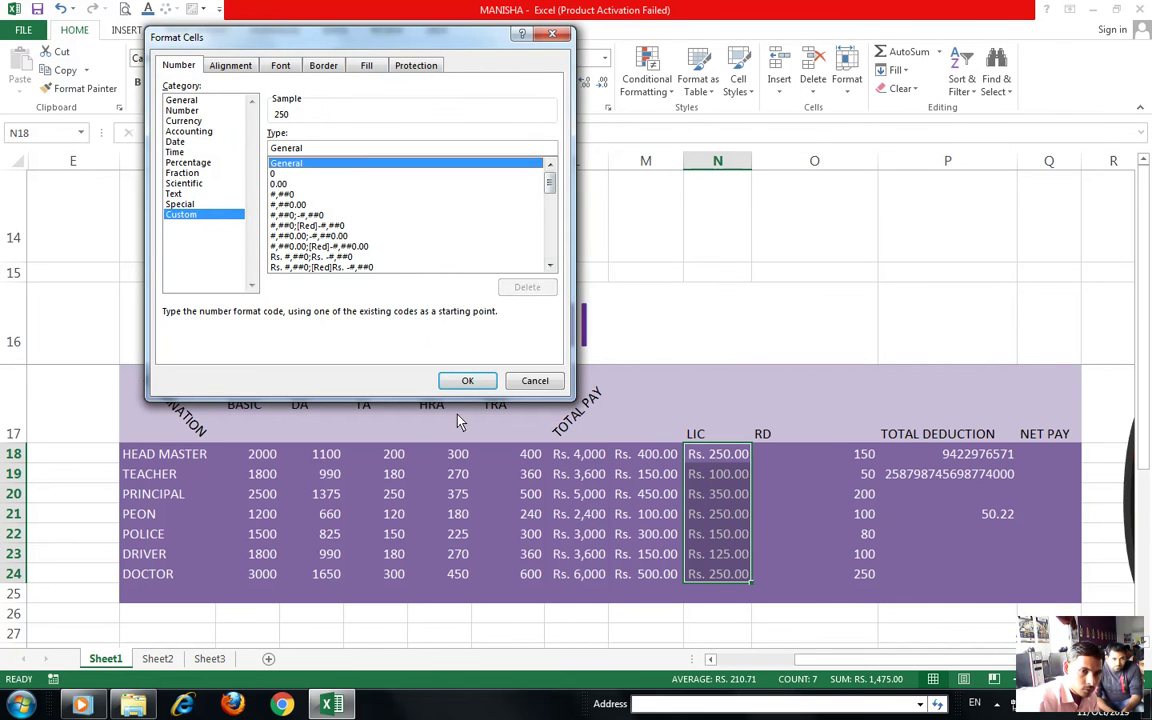
pyautogui.click(465, 380)
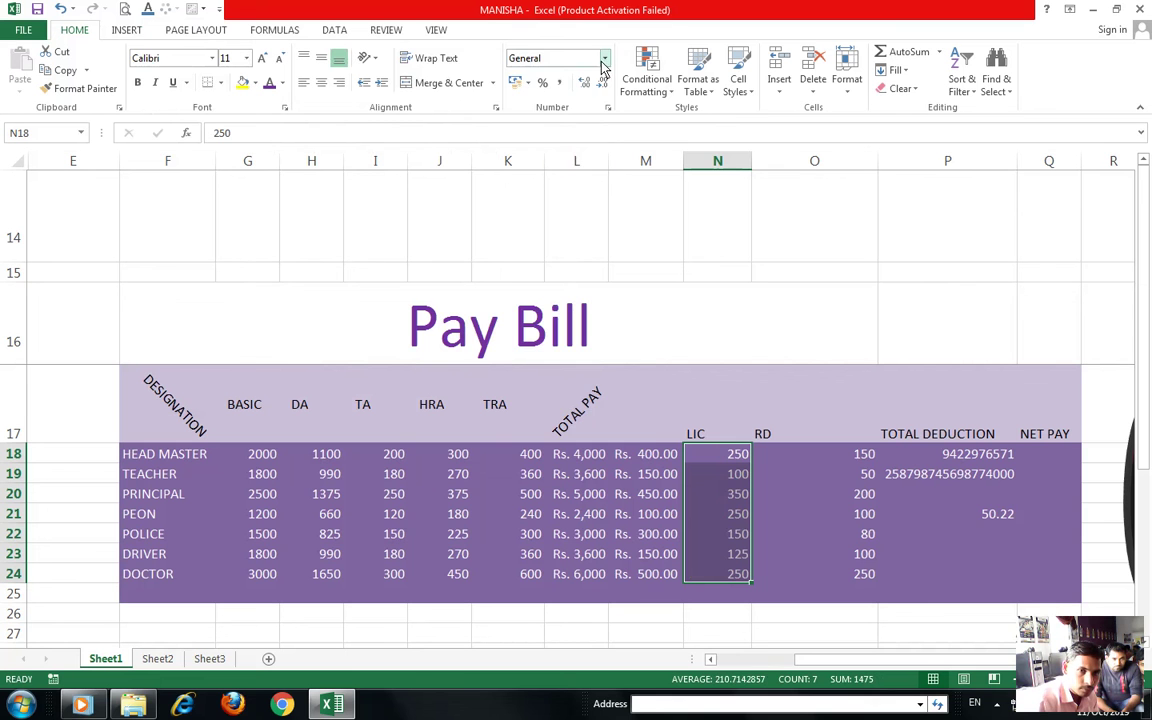
# Reapply Rs. currency to the LIC values, then select the whole table F17:Q25.
pyautogui.click(545, 58)
pyautogui.click(568, 155)
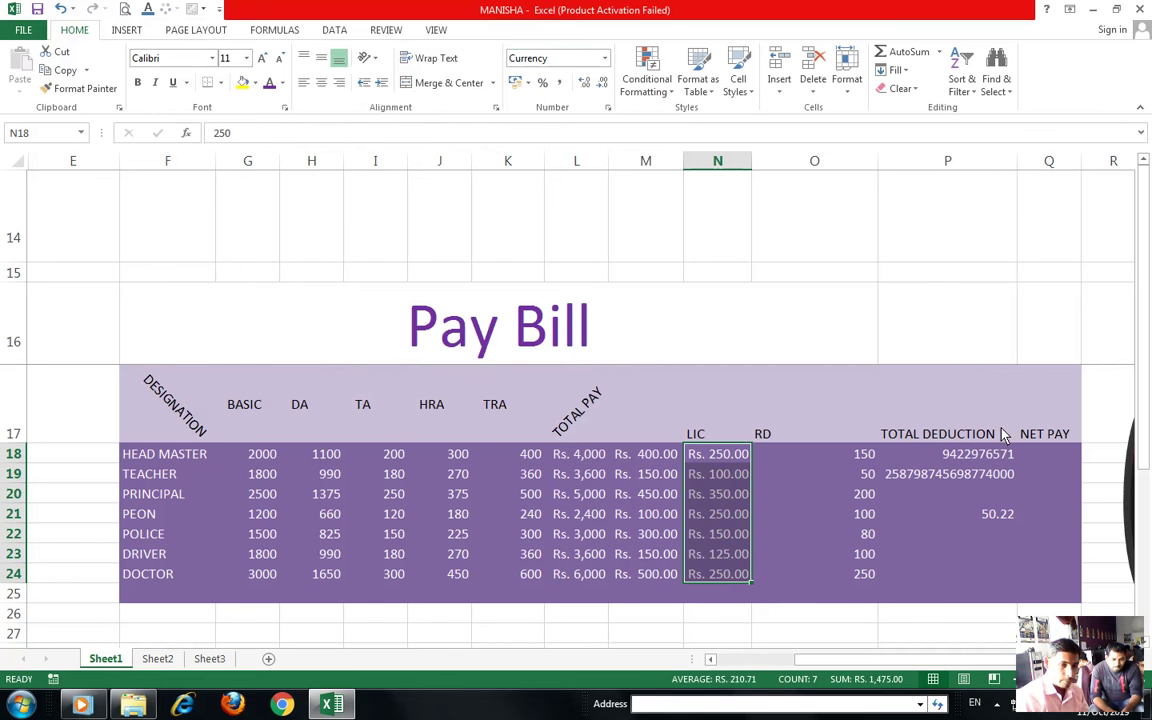
pyautogui.click(787, 297)
pyautogui.click(712, 632)
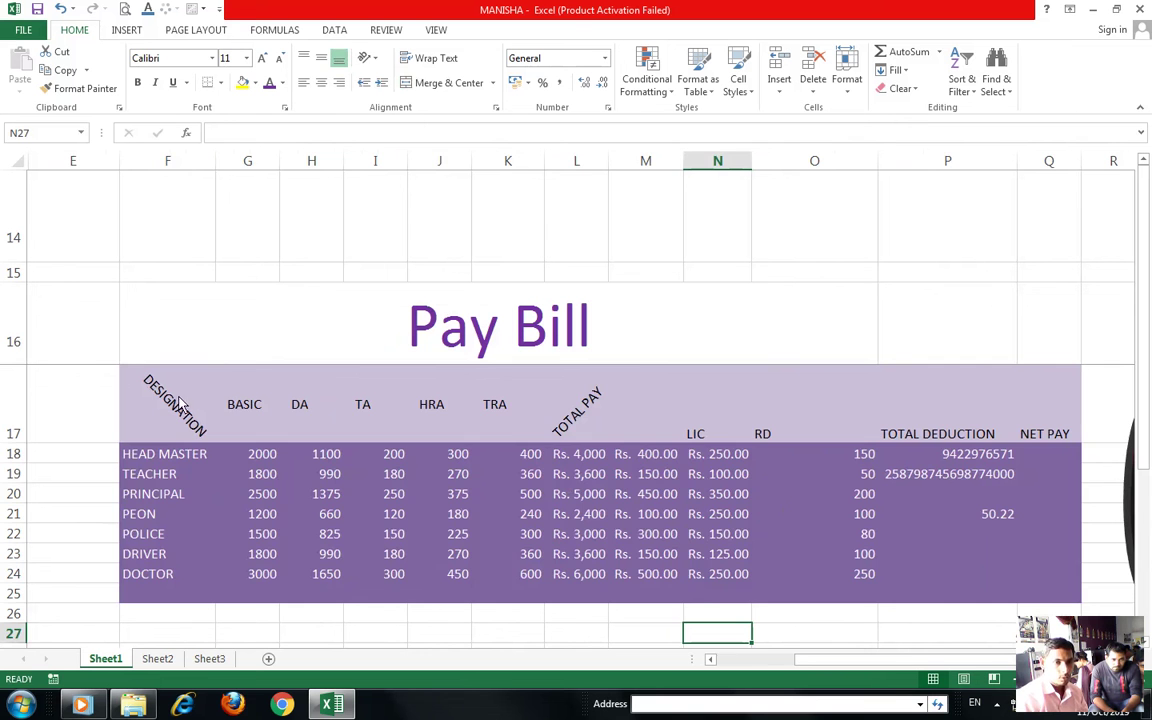
pyautogui.moveTo(160, 378); pyautogui.dragTo(1075, 603)
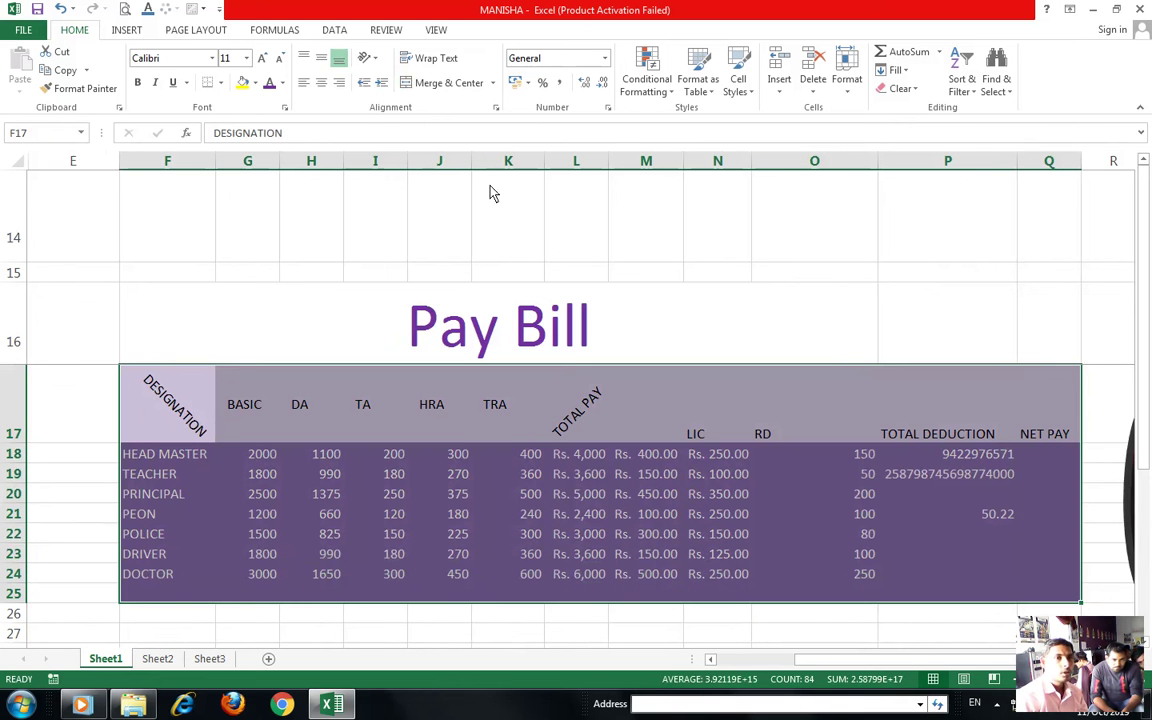
# Fill the table F17:Q25 with a light pink picked from the More Colors Standard hexagons.
pyautogui.click(255, 88)
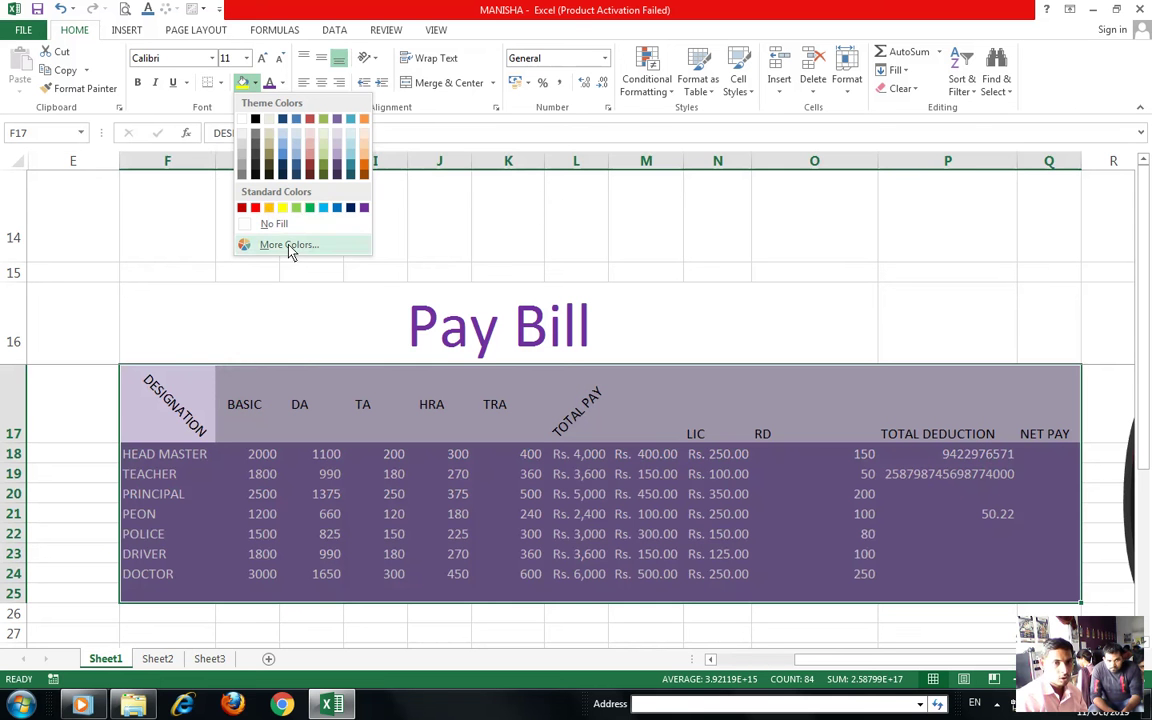
pyautogui.click(289, 245)
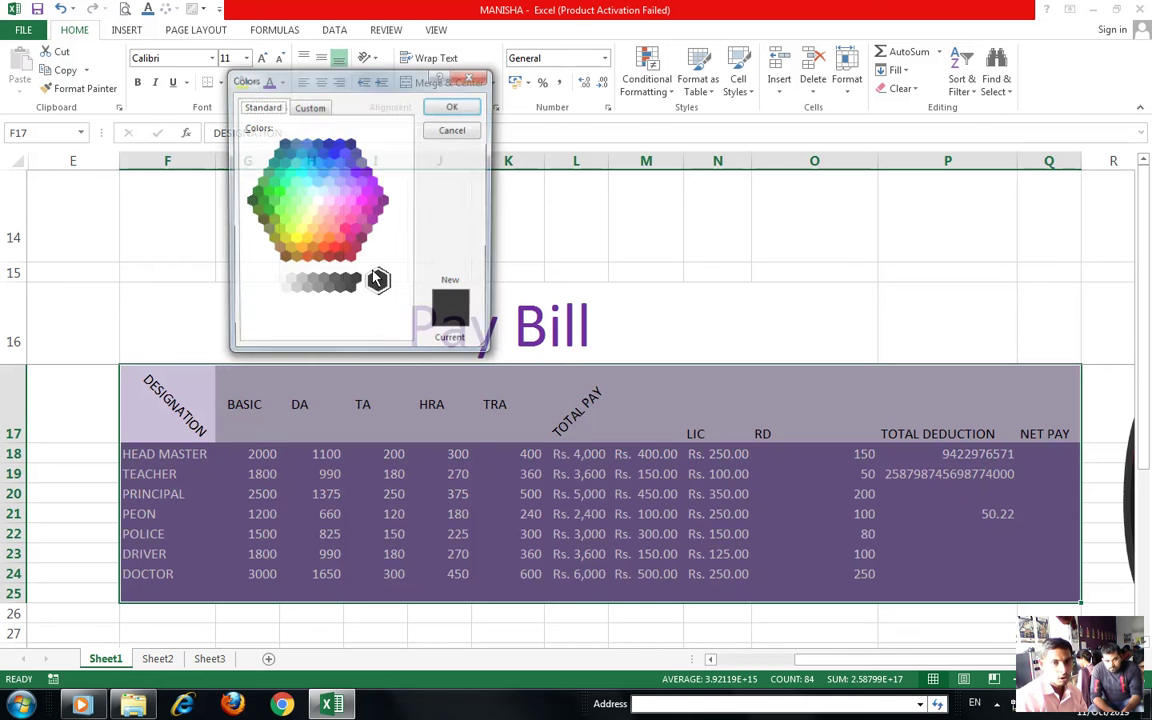
pyautogui.click(362, 195)
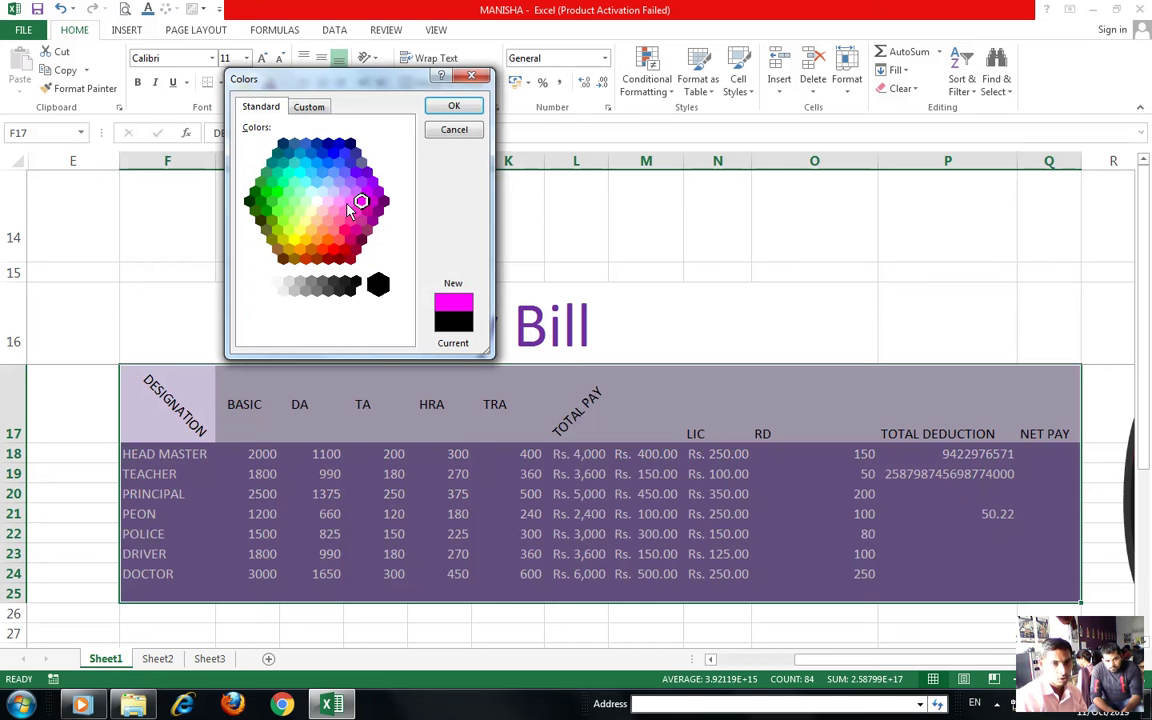
pyautogui.click(350, 201)
pyautogui.click(453, 106)
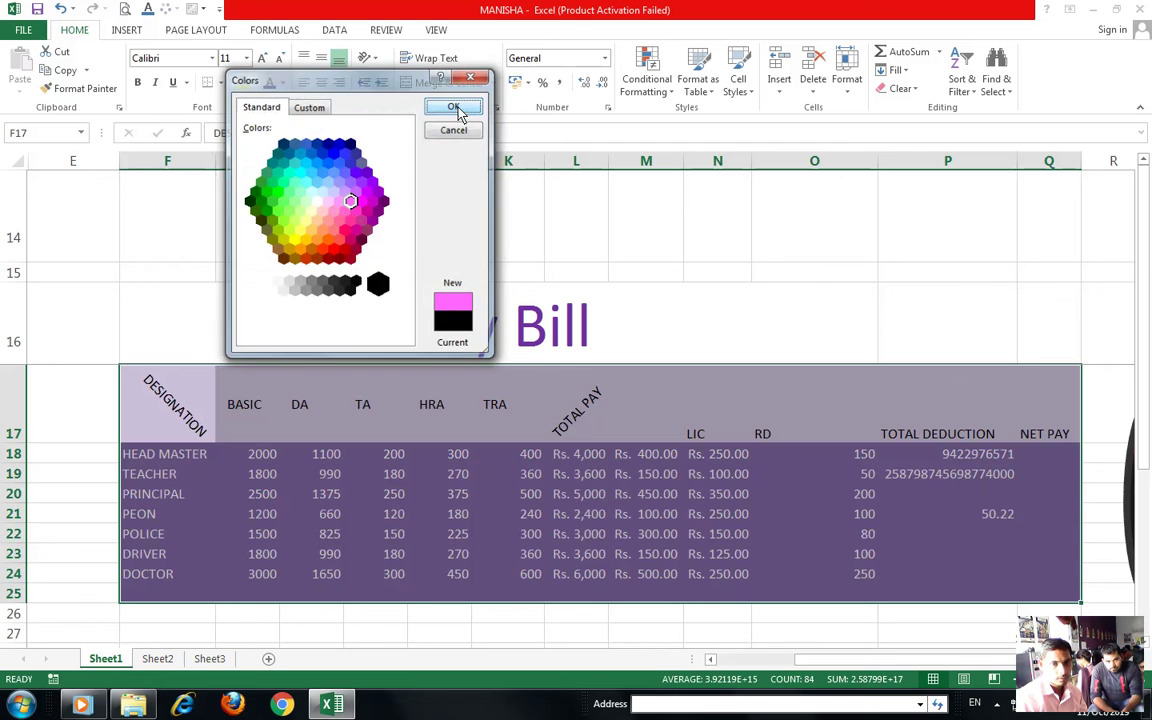
pyautogui.click(743, 335)
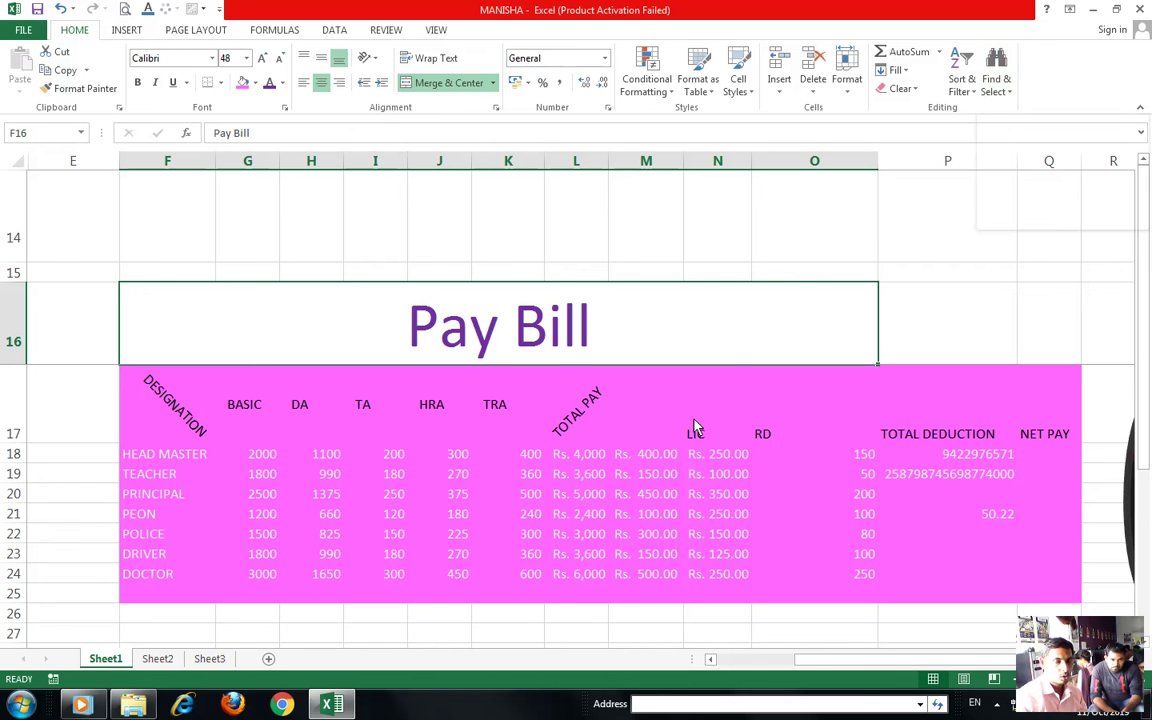
pyautogui.click(578, 415)
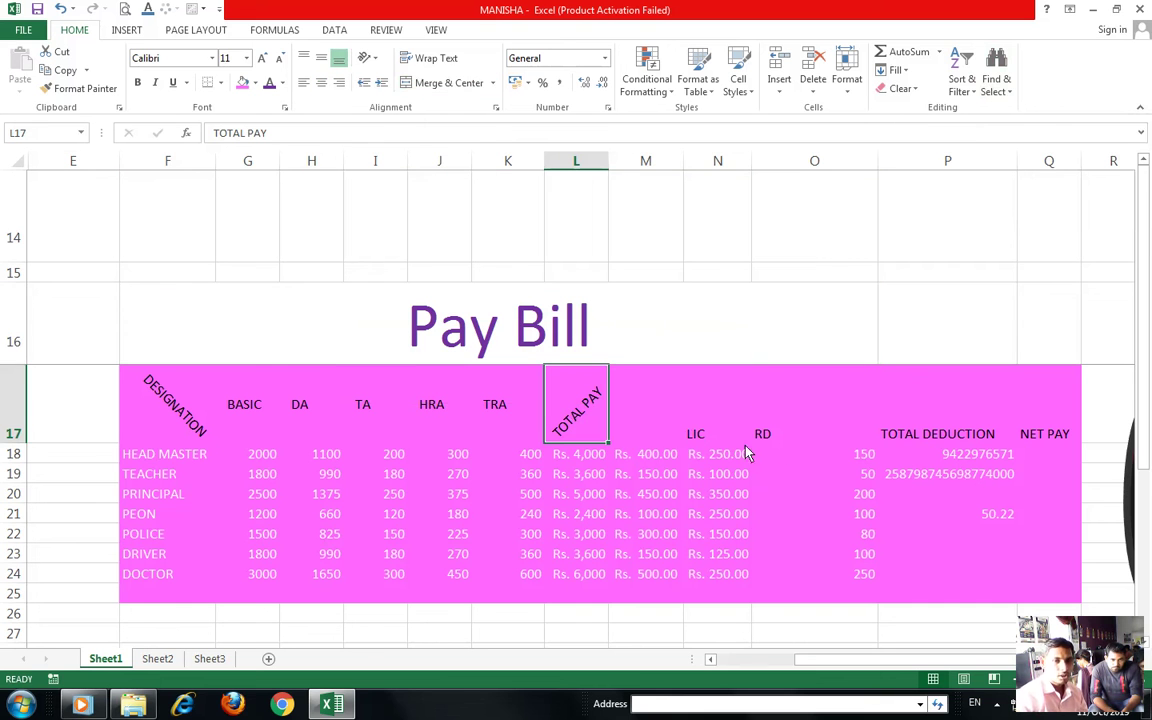
# Use Find and Replace to change 'Total Pay' to 'Pay Total' with Replace All.
pyautogui.click(993, 90)
pyautogui.click(1025, 128)
pyautogui.write('Total')
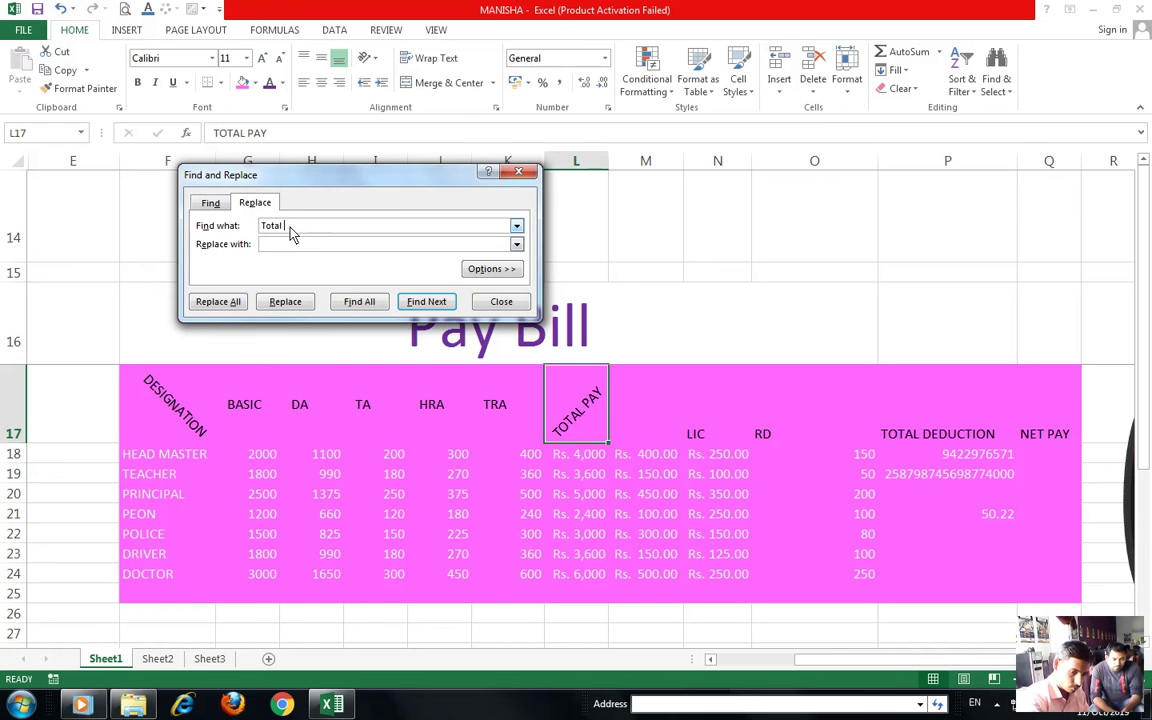
pyautogui.write('P')
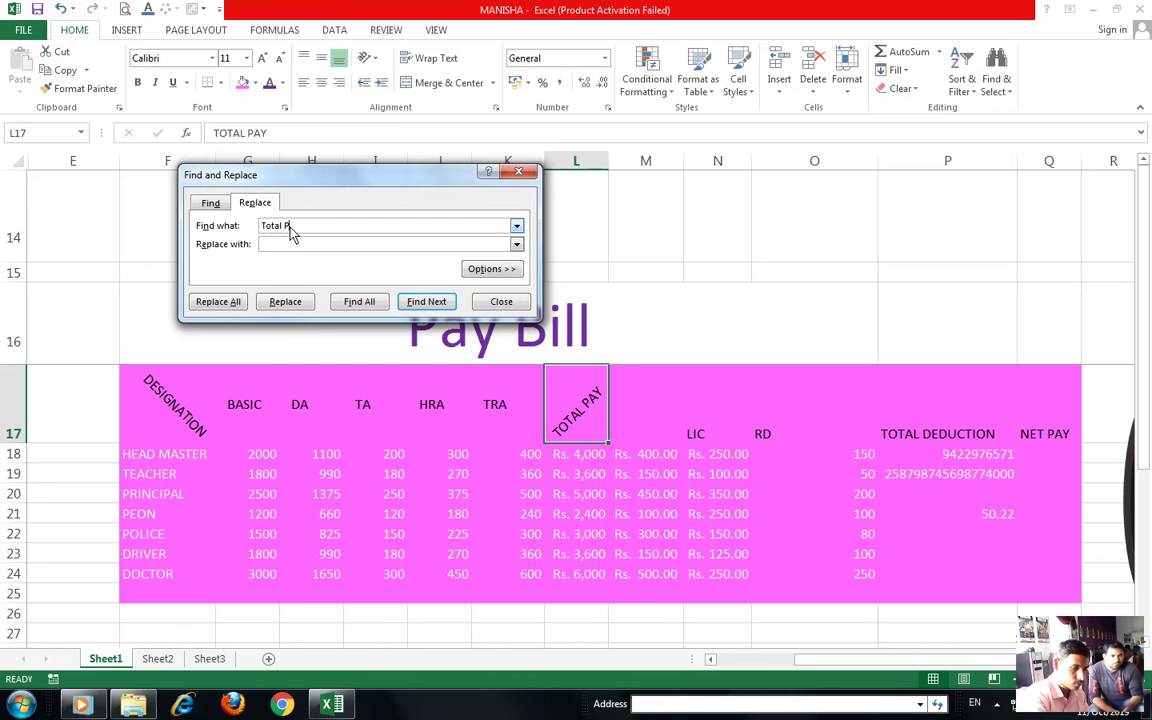
pyautogui.write('ay')
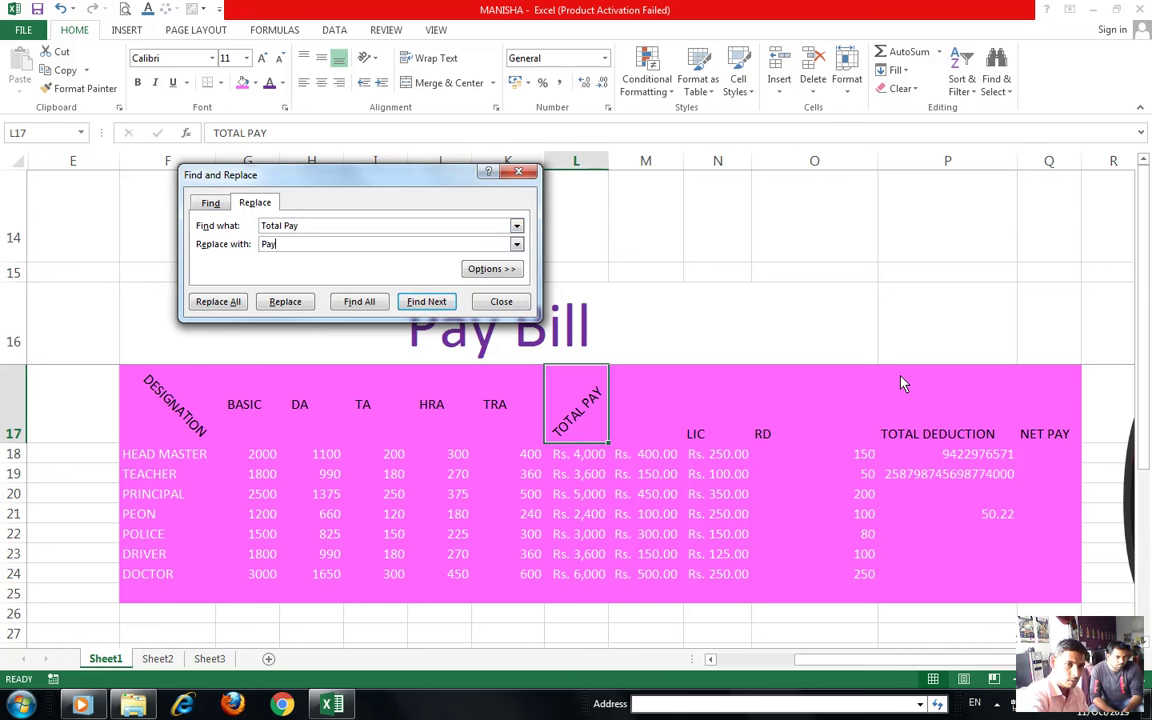
pyautogui.click(290, 244)
pyautogui.write('Pay Tota')
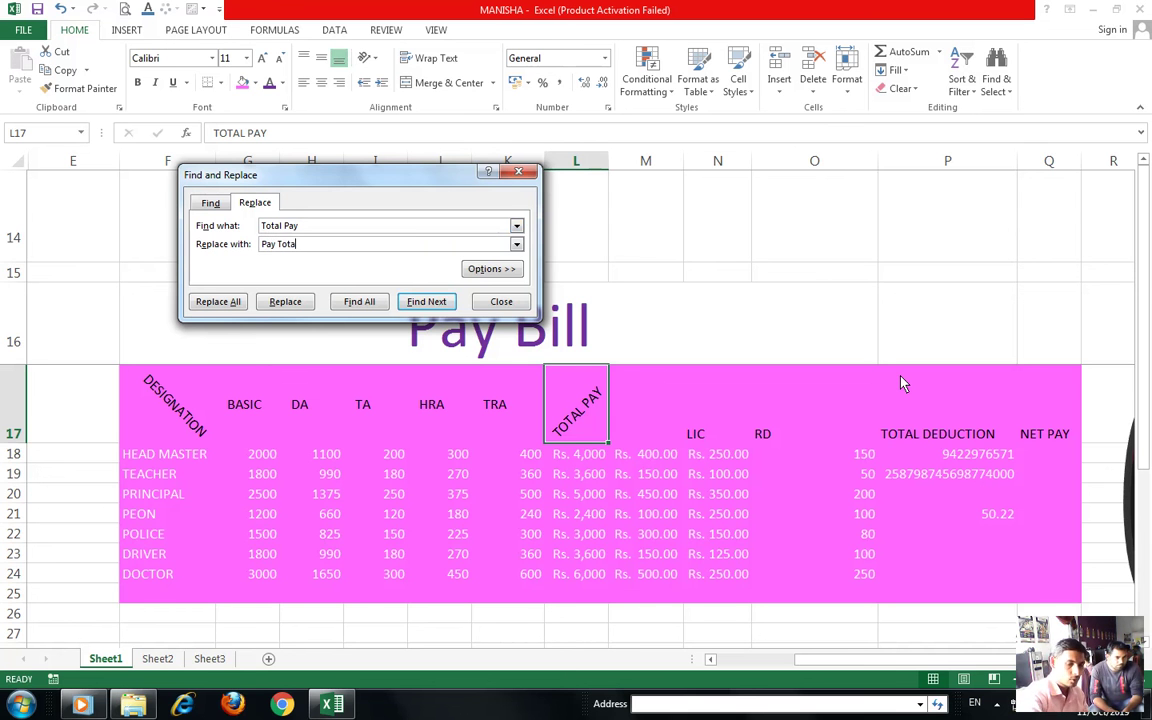
pyautogui.write('l')
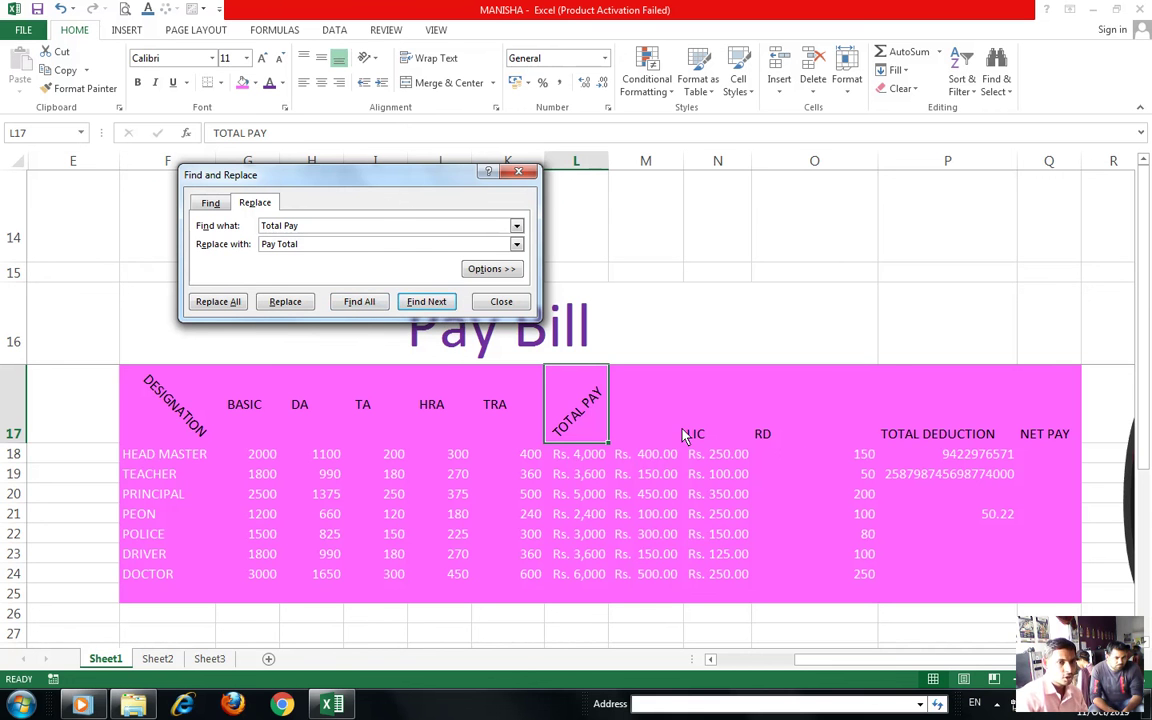
pyautogui.click(219, 302)
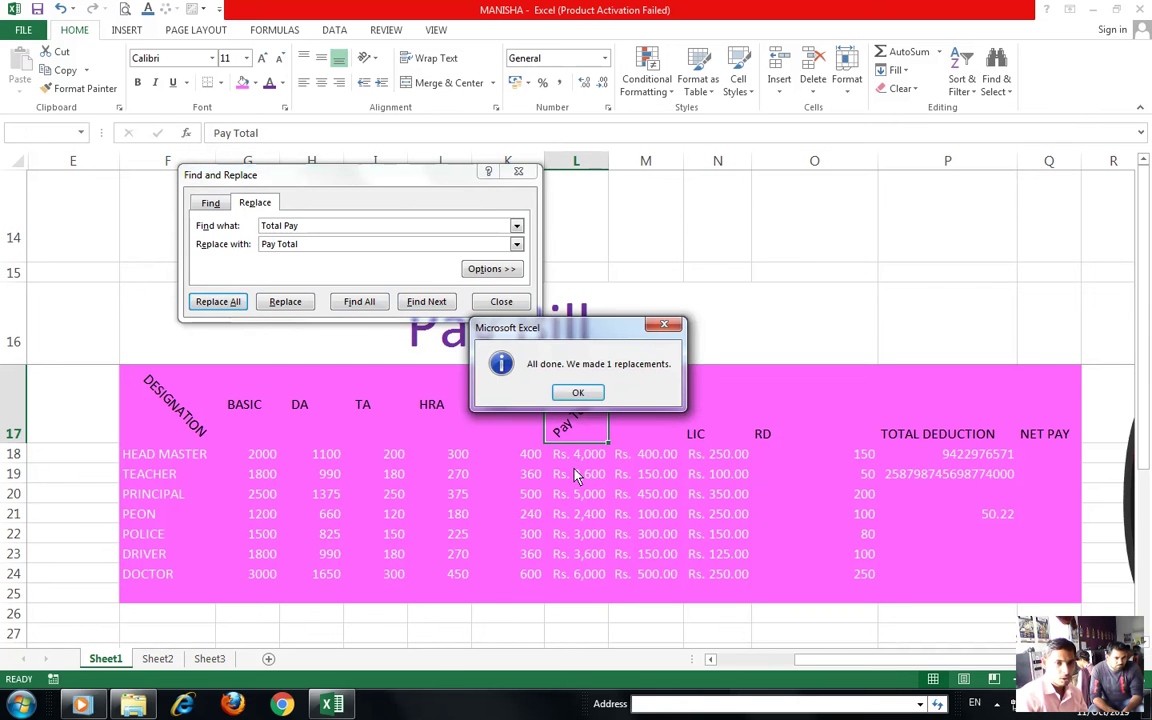
pyautogui.click(582, 393)
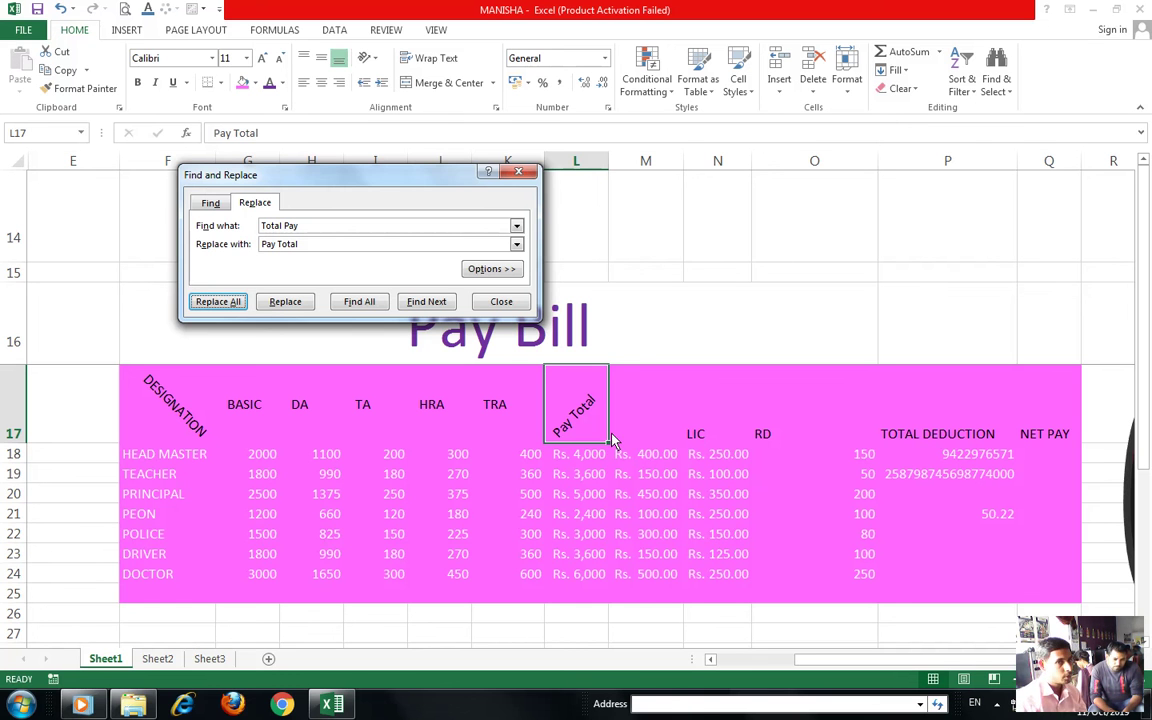
pyautogui.click(518, 172)
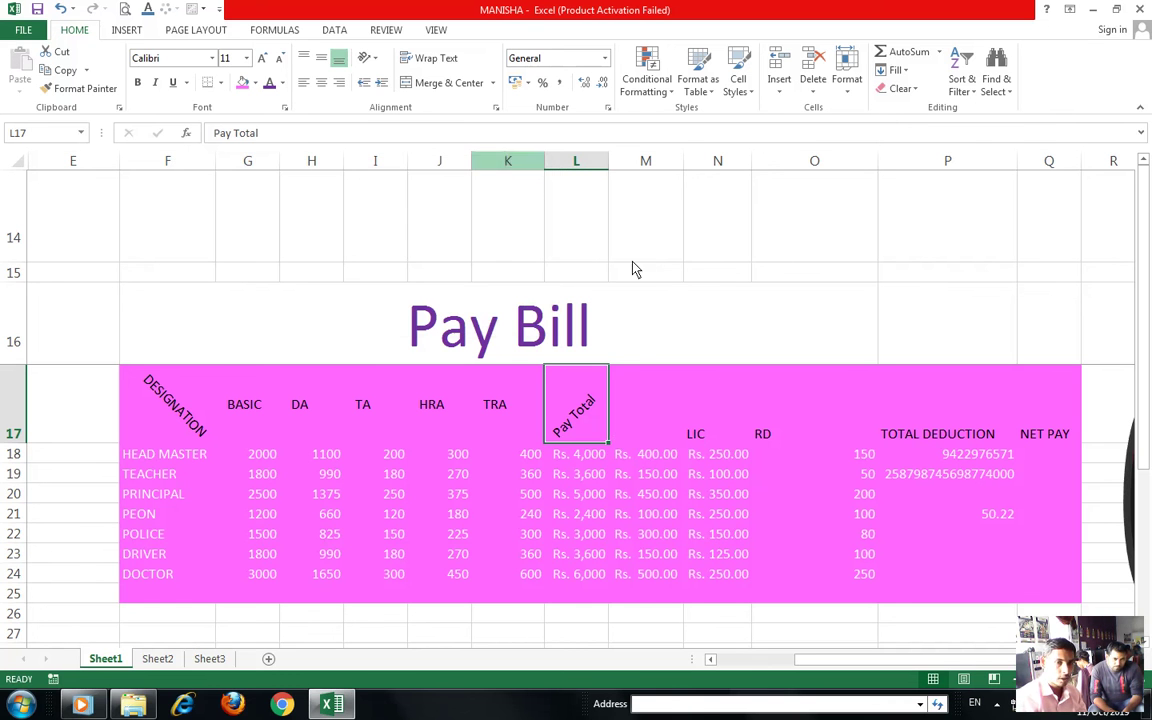
pyautogui.click(692, 456)
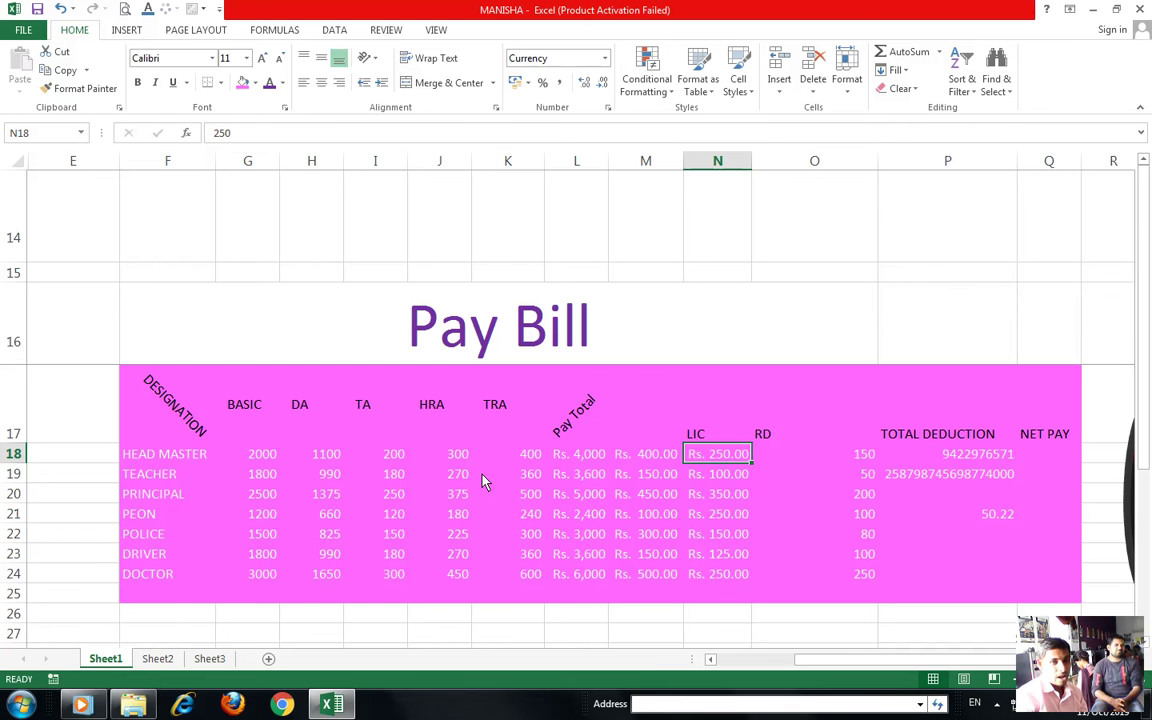
pyautogui.scroll(-1, 524, 444)
pyautogui.scroll(1, 524, 444)
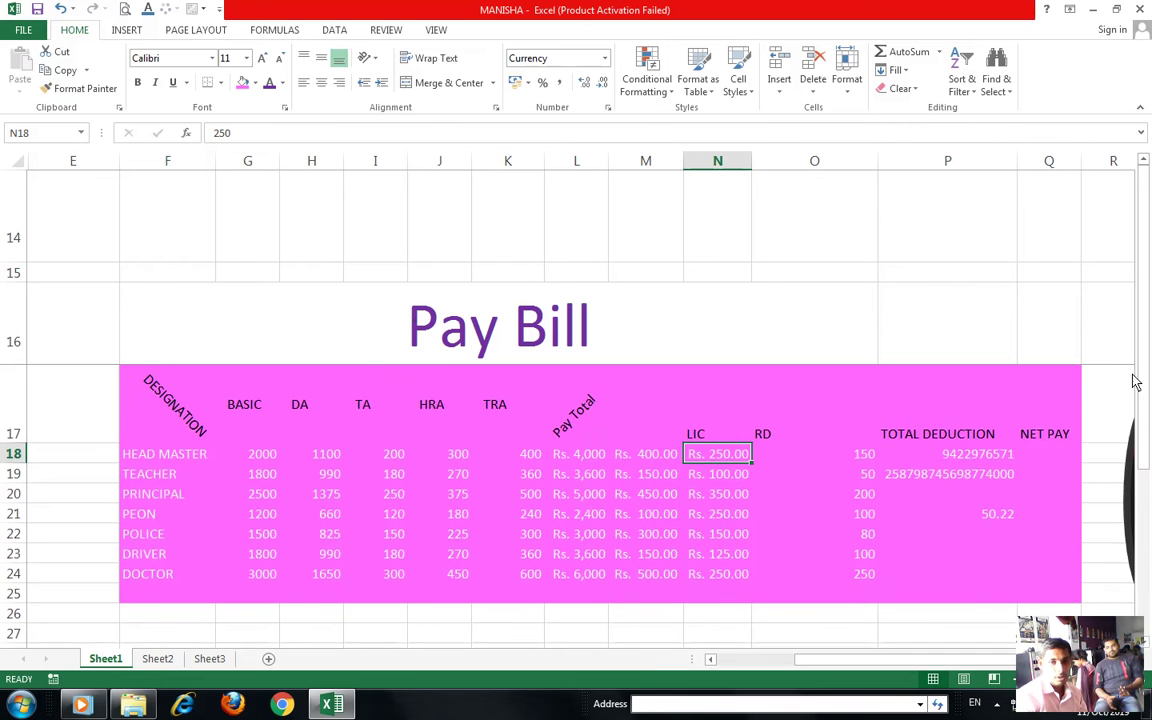
pyautogui.moveTo(1140, 372); pyautogui.dragTo(1147, 334)
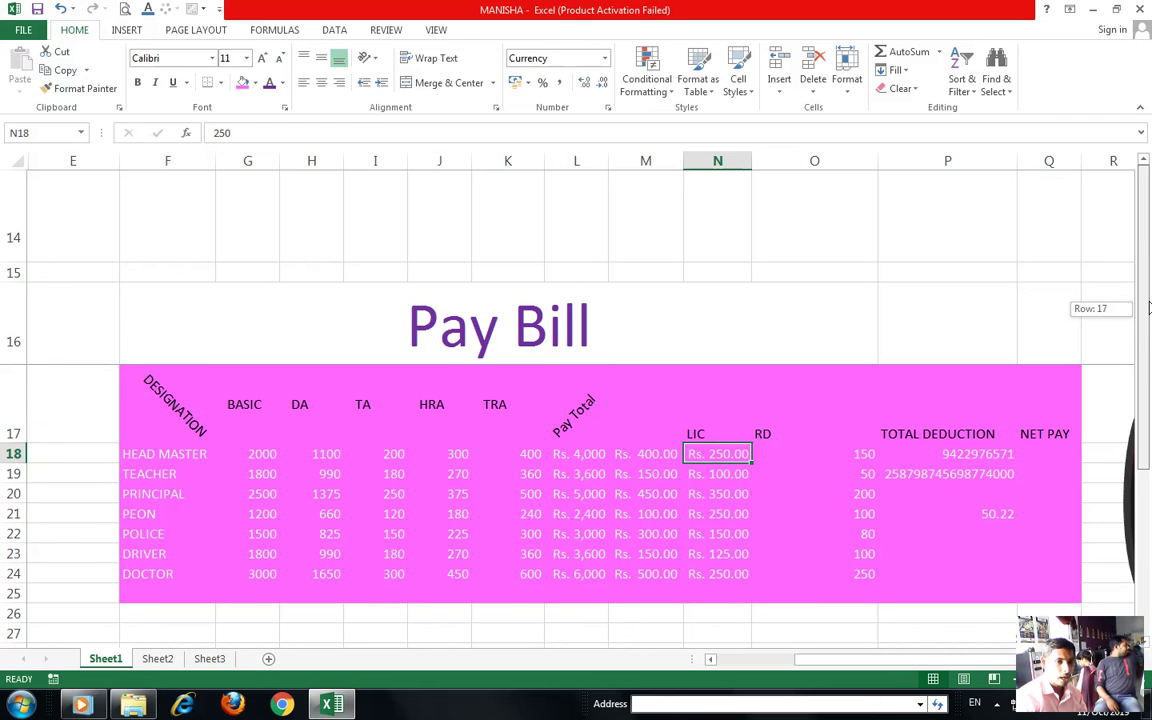
pyautogui.click(577, 438)
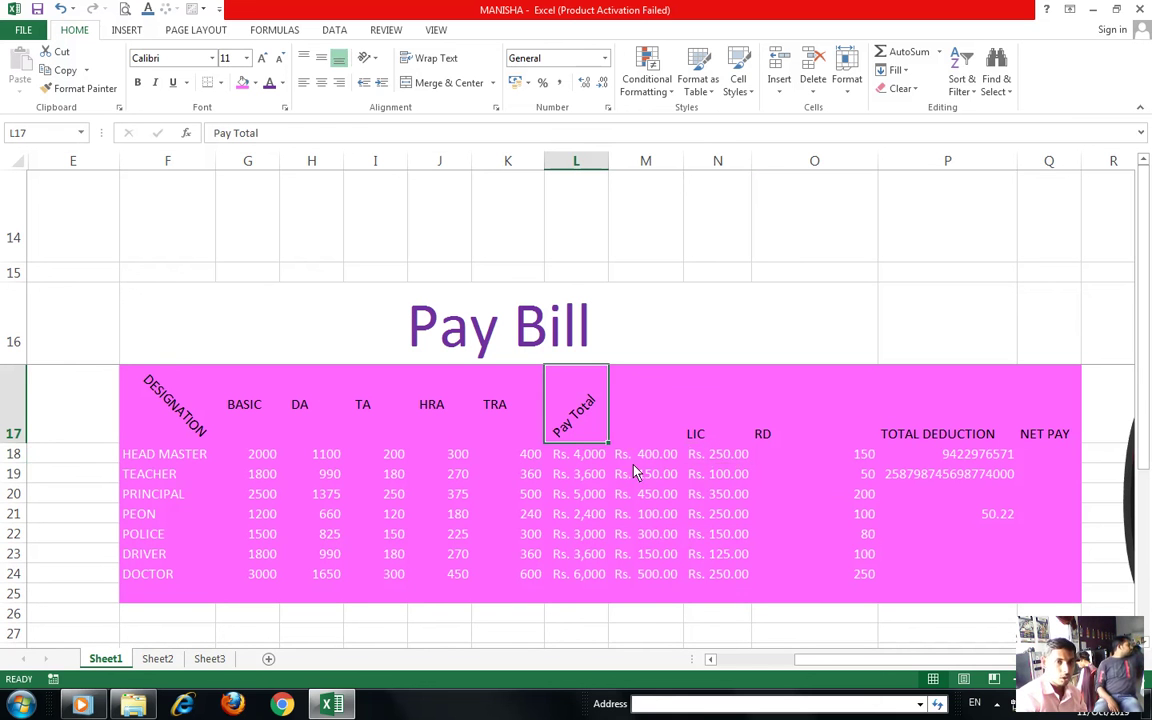
pyautogui.click(127, 30)
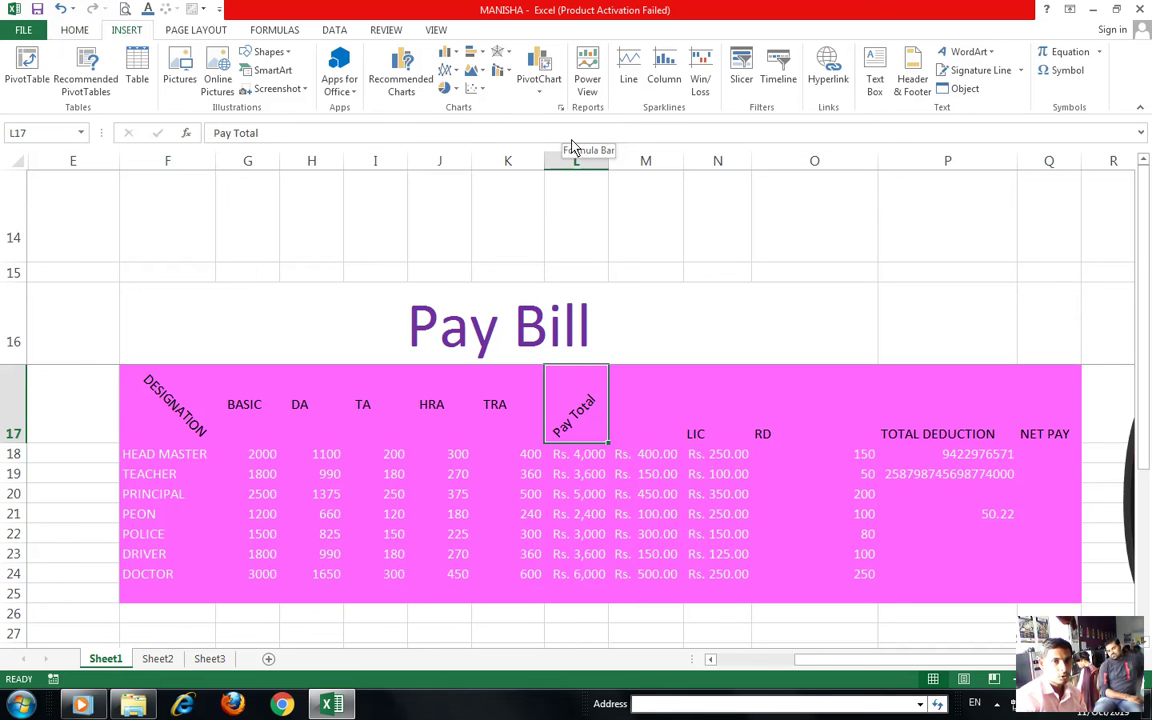
pyautogui.click(828, 80)
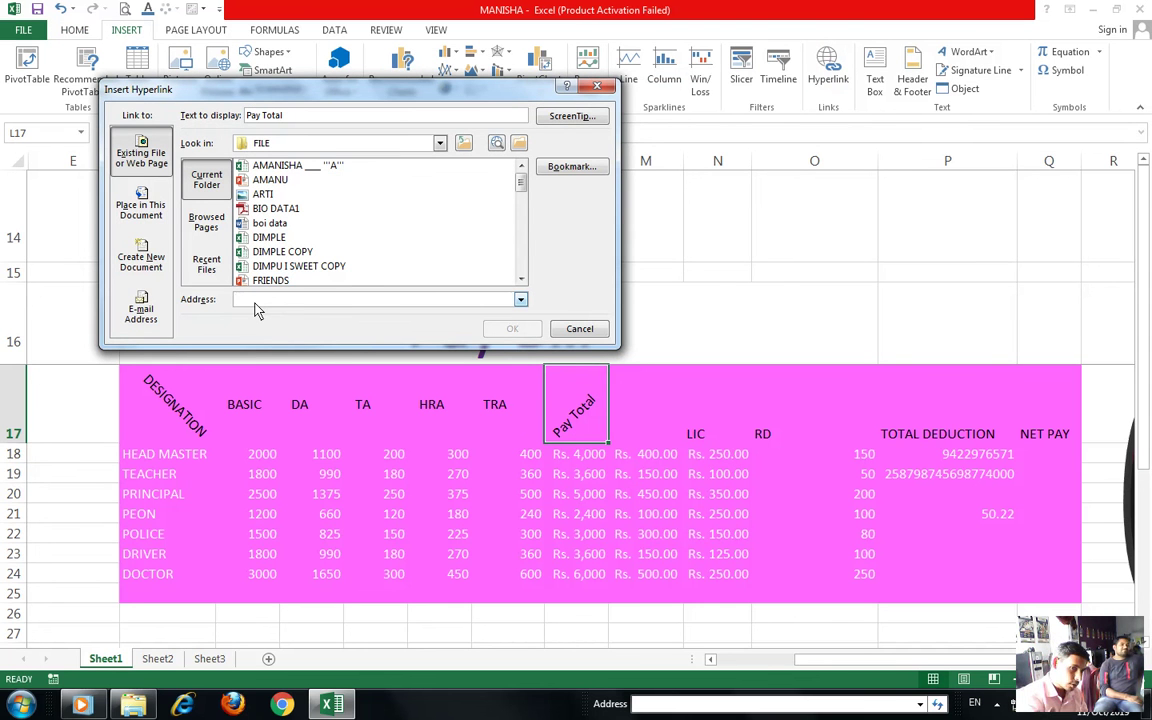
pyautogui.write('http://www.msn.com')
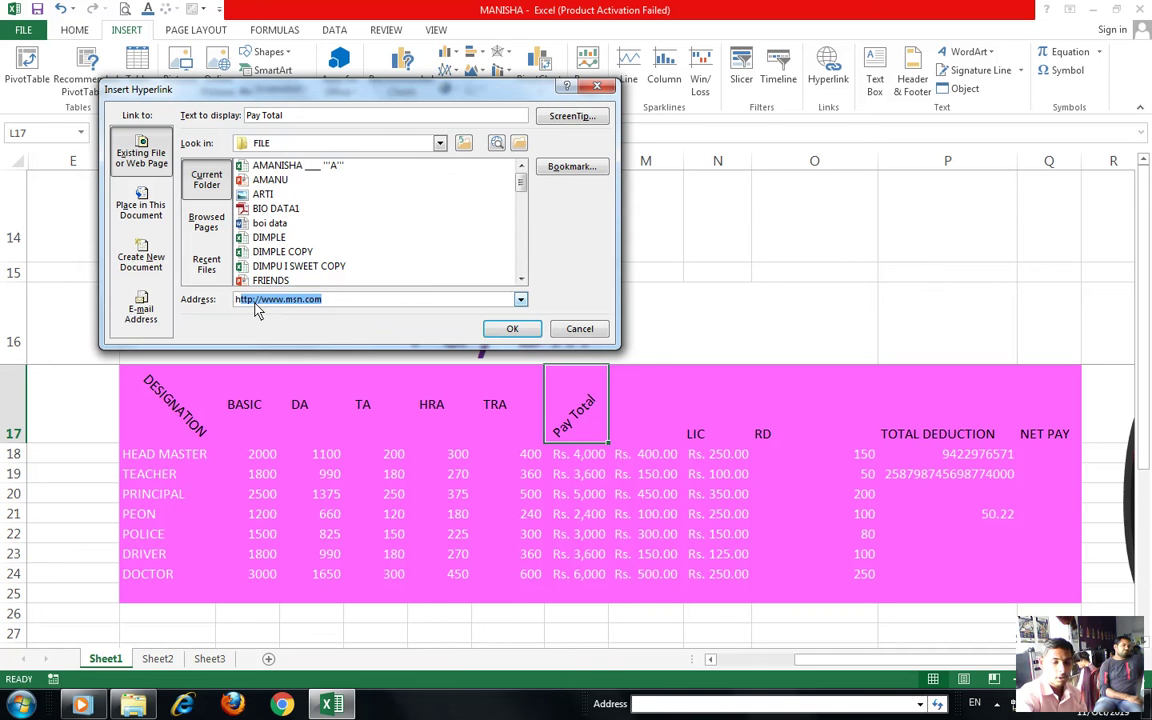
pyautogui.press('End')
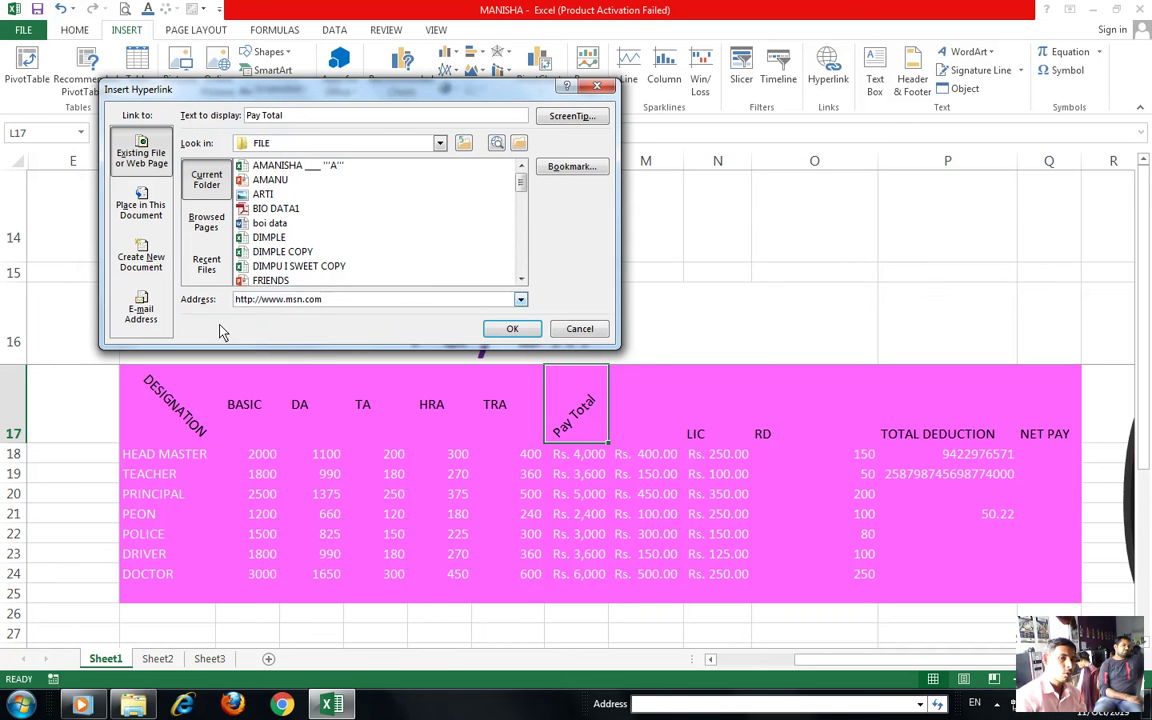
pyautogui.click(512, 329)
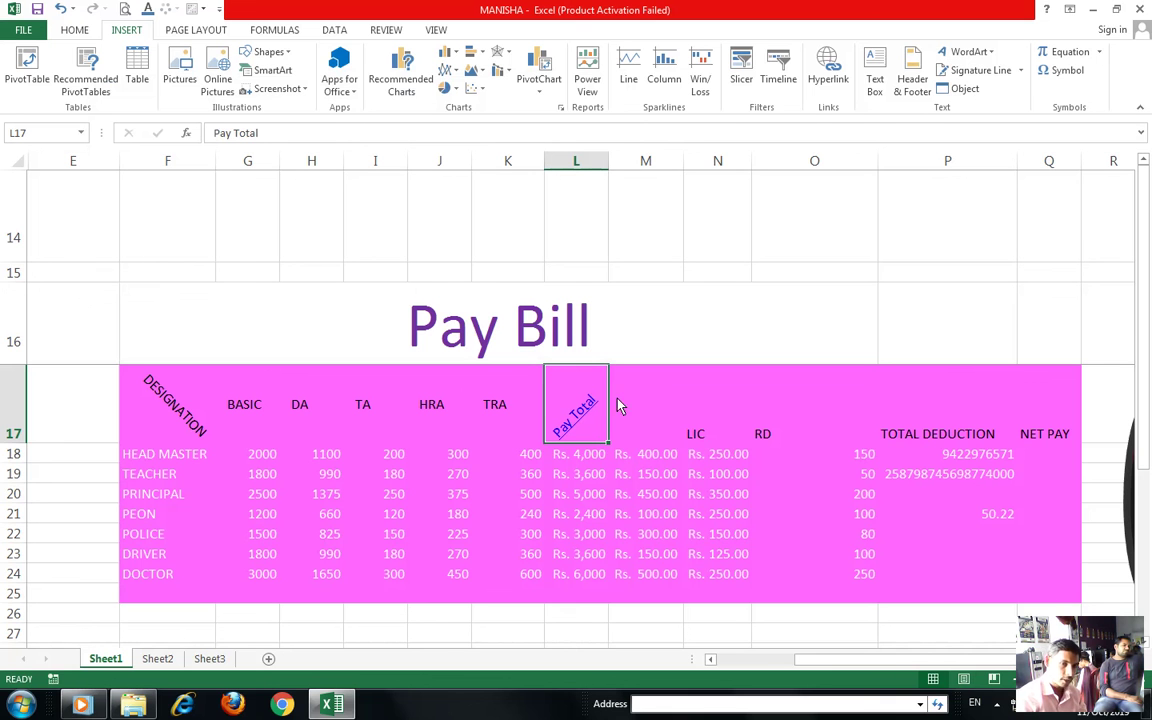
# Hyperlink the Rs. 4,000 value in L18 to the DIMPLE COPY workbook, then test and close it.
pyautogui.click(570, 456)
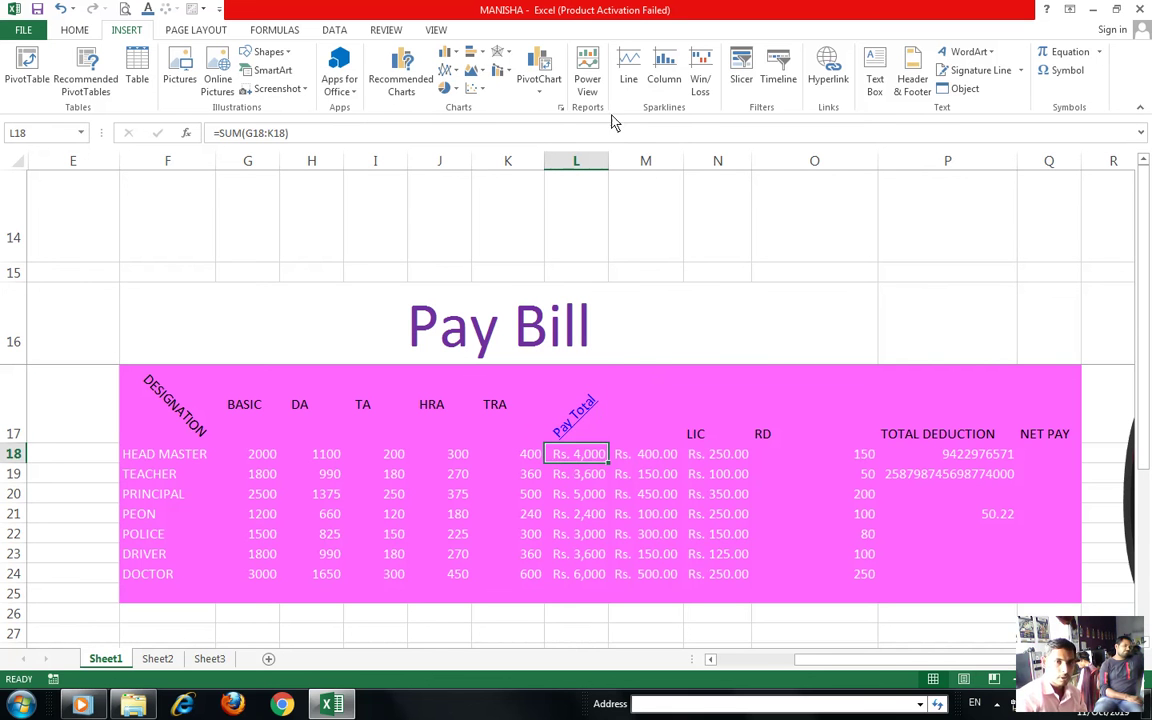
pyautogui.click(828, 72)
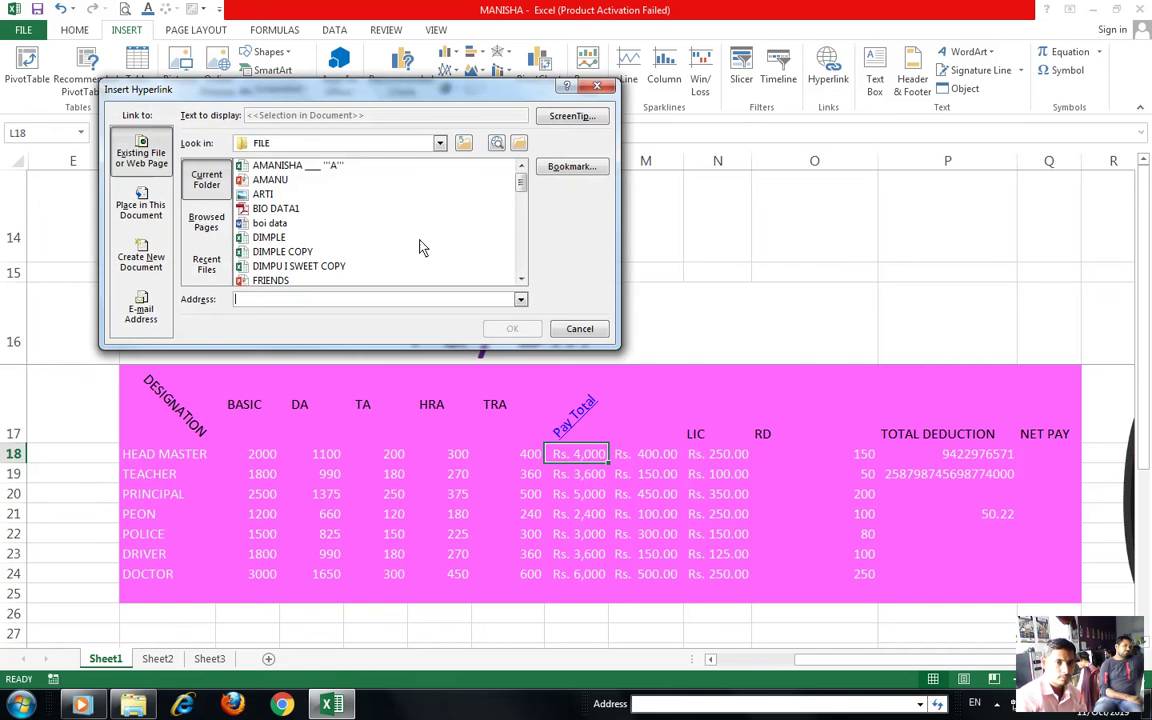
pyautogui.click(281, 252)
pyautogui.click(514, 330)
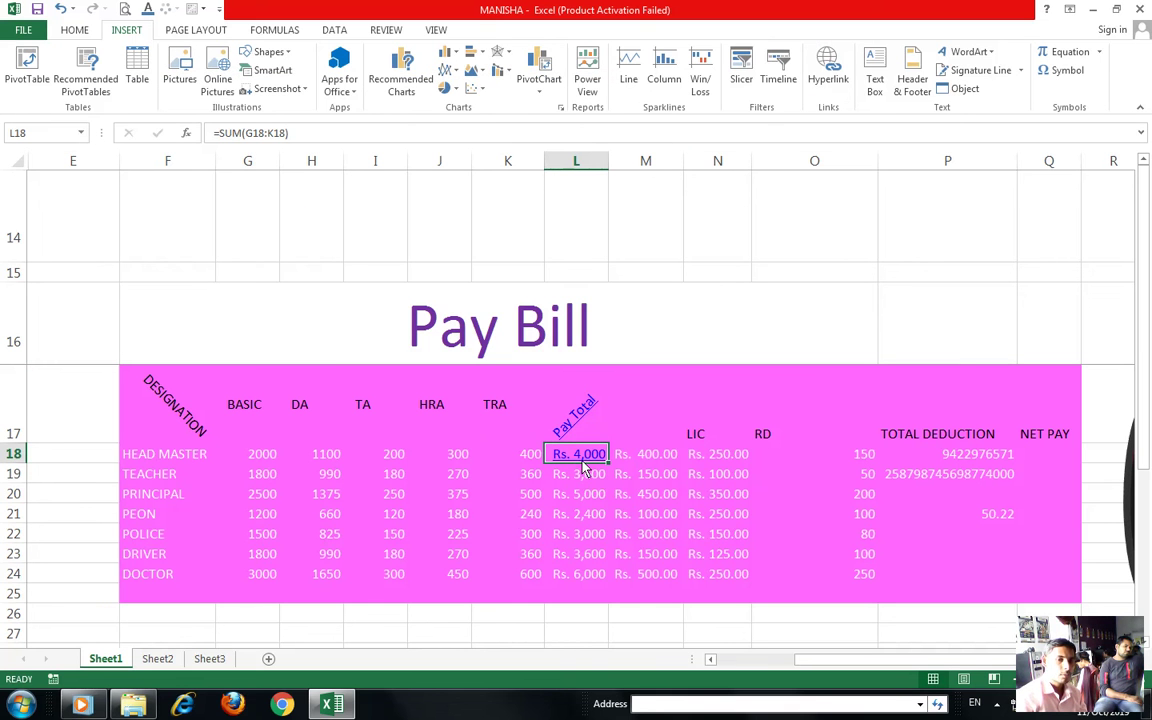
pyautogui.click(582, 461)
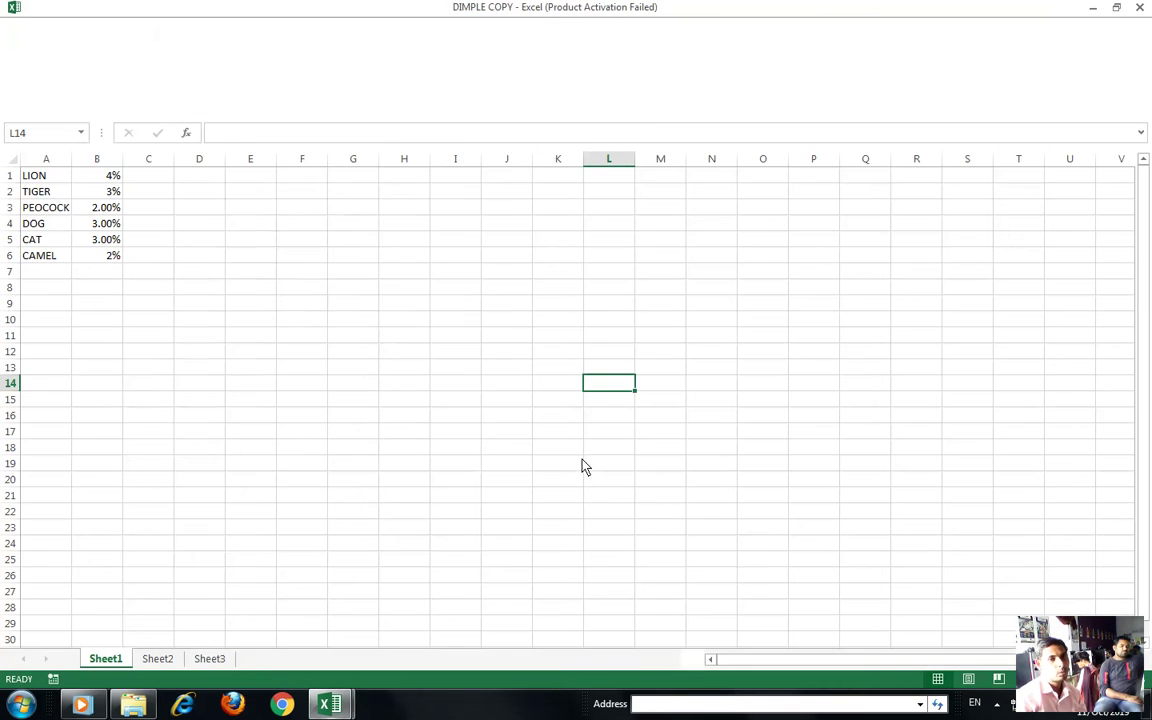
pyautogui.click(1140, 10)
pyautogui.click(797, 330)
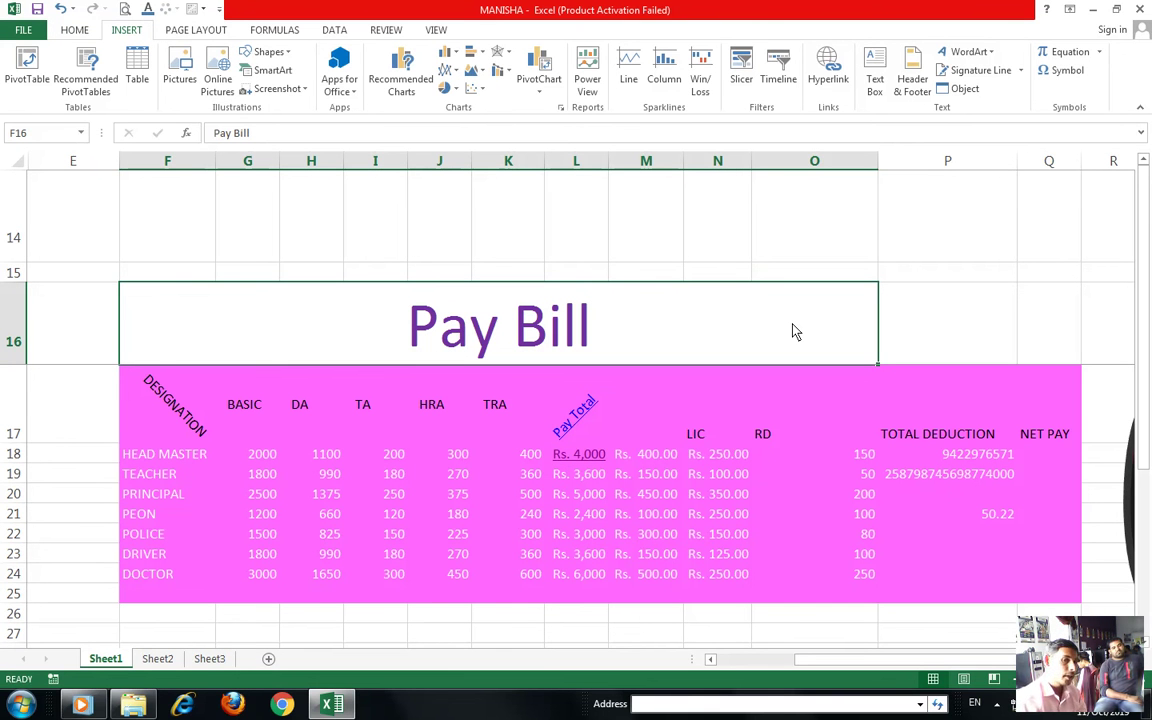
# Hide gridlines and delete the empty rows 14 and 15 above the title.
pyautogui.click(437, 30)
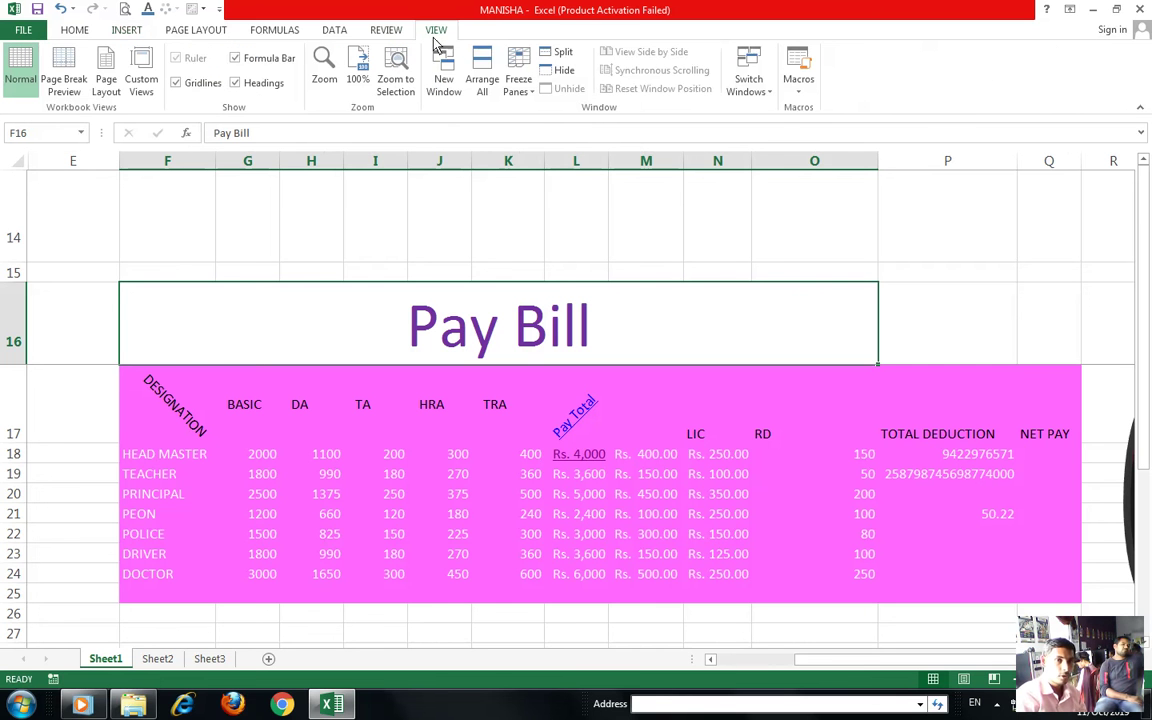
pyautogui.click(190, 88)
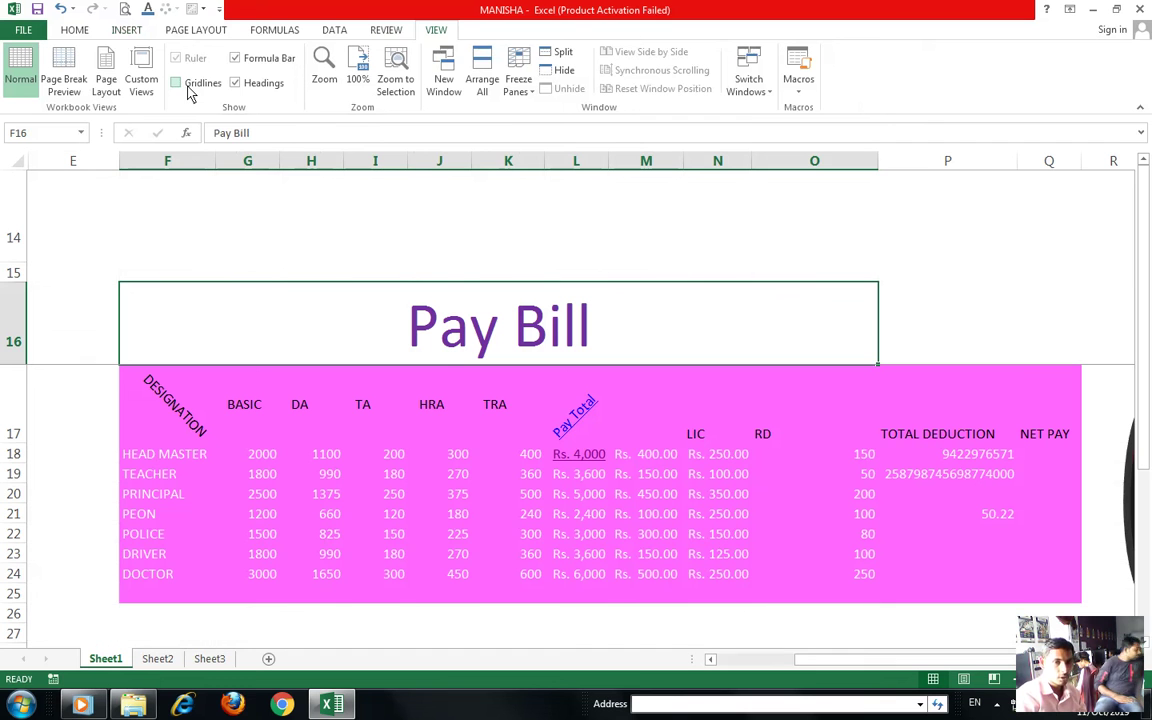
pyautogui.click(910, 272)
pyautogui.scroll(-4, 422, 378)
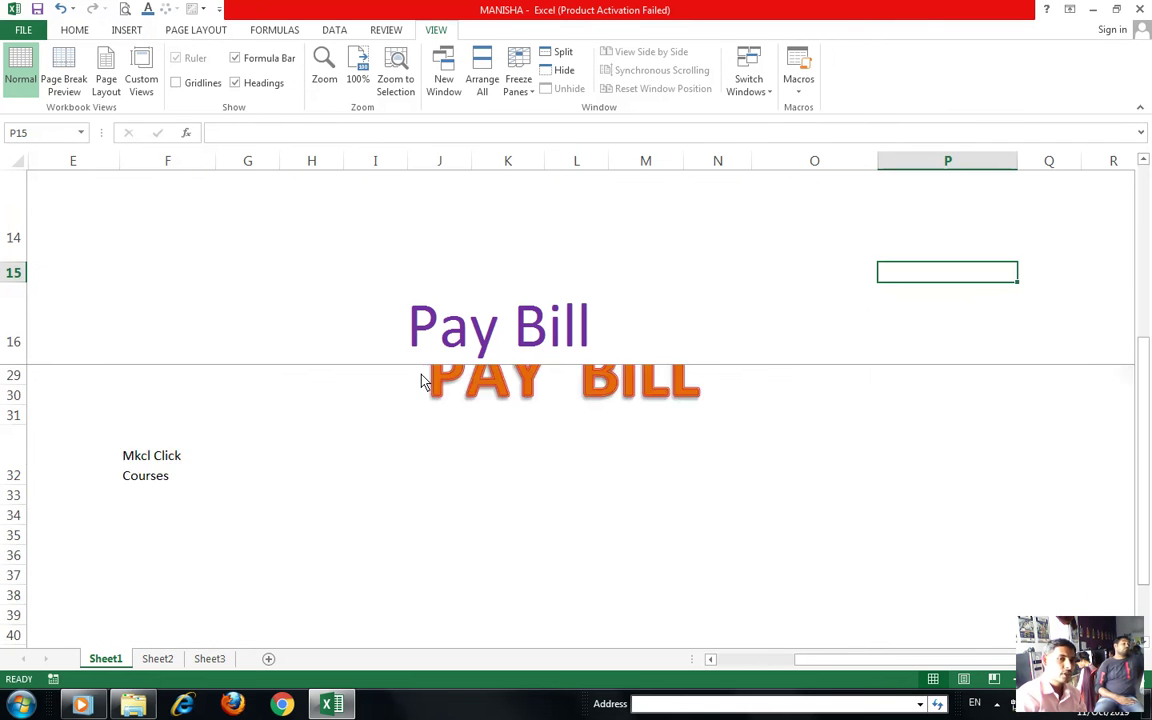
pyautogui.scroll(-3, 419, 460)
pyautogui.scroll(7, 419, 460)
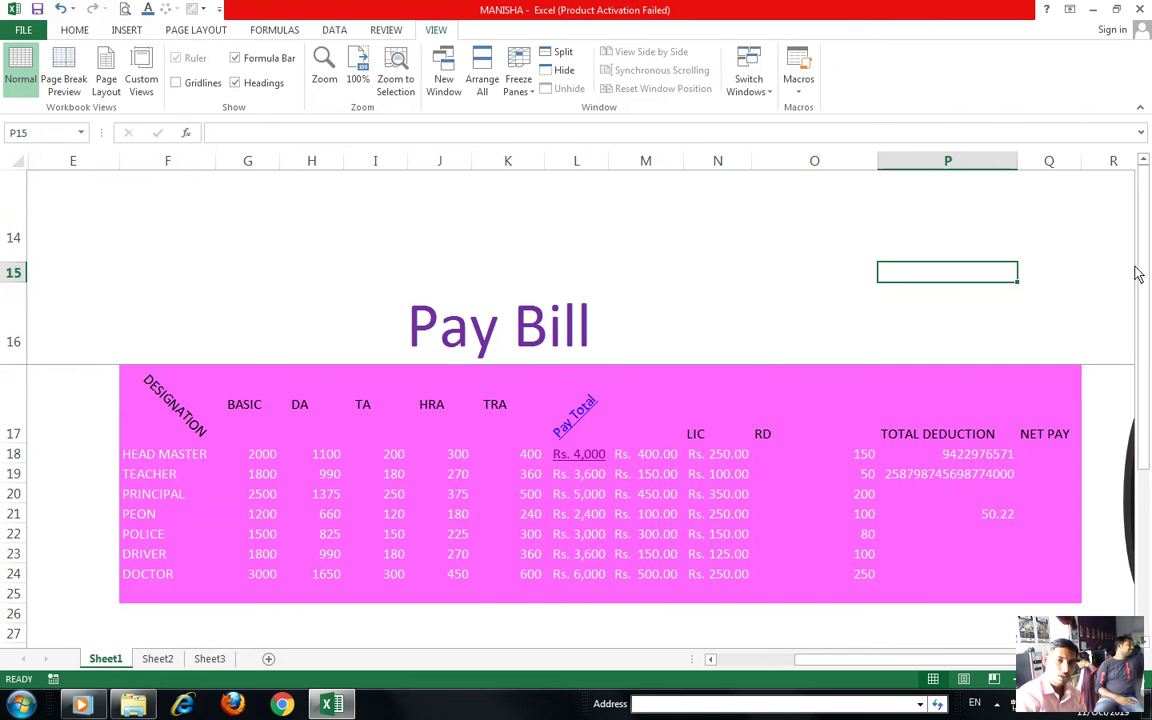
pyautogui.moveTo(1137, 272); pyautogui.dragTo(1149, 122)
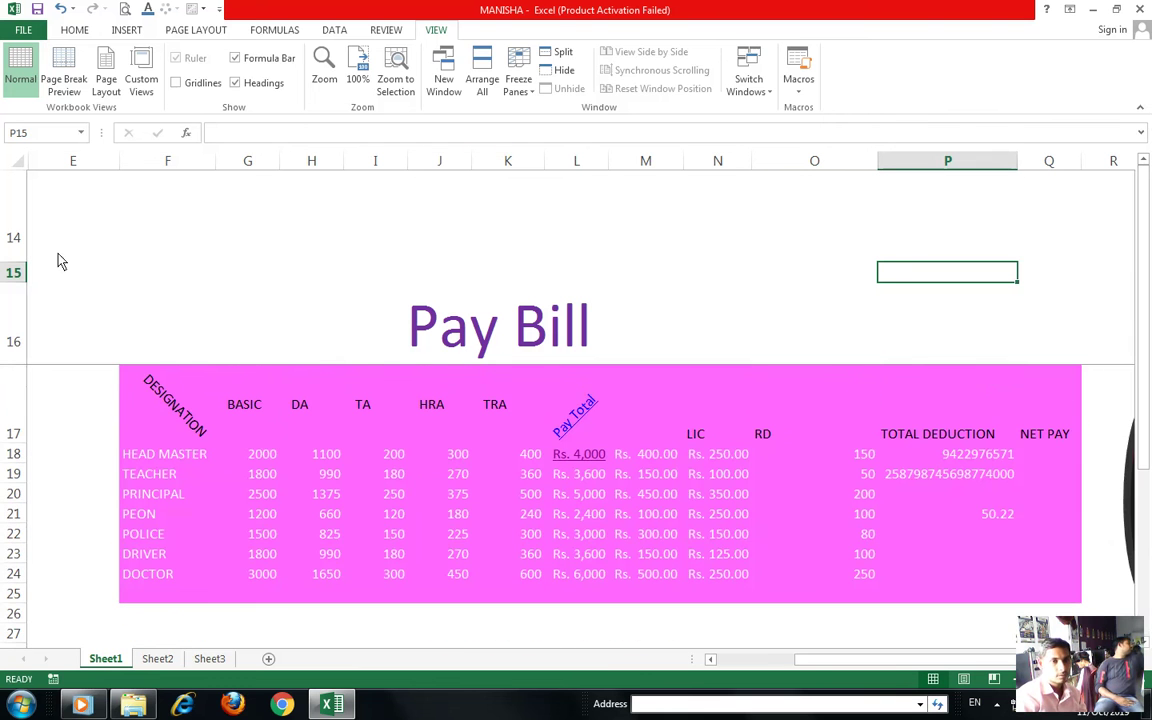
pyautogui.click(13, 198)
pyautogui.moveTo(13, 184); pyautogui.dragTo(13, 272)
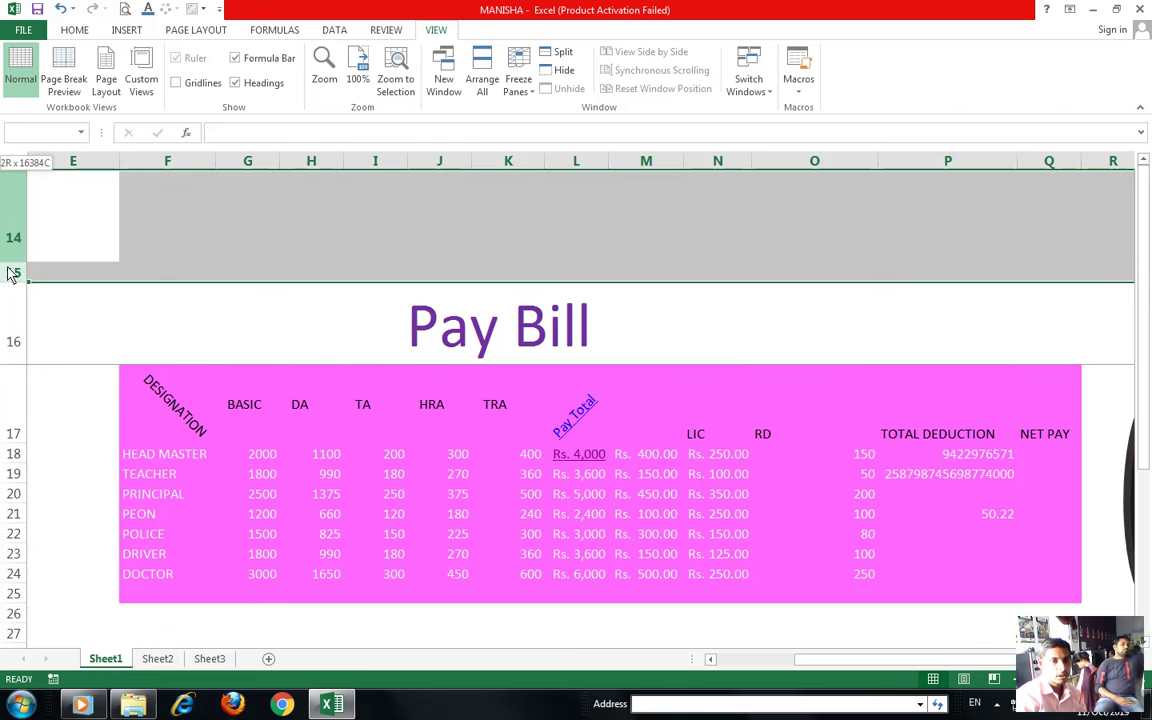
pyautogui.click(73, 30)
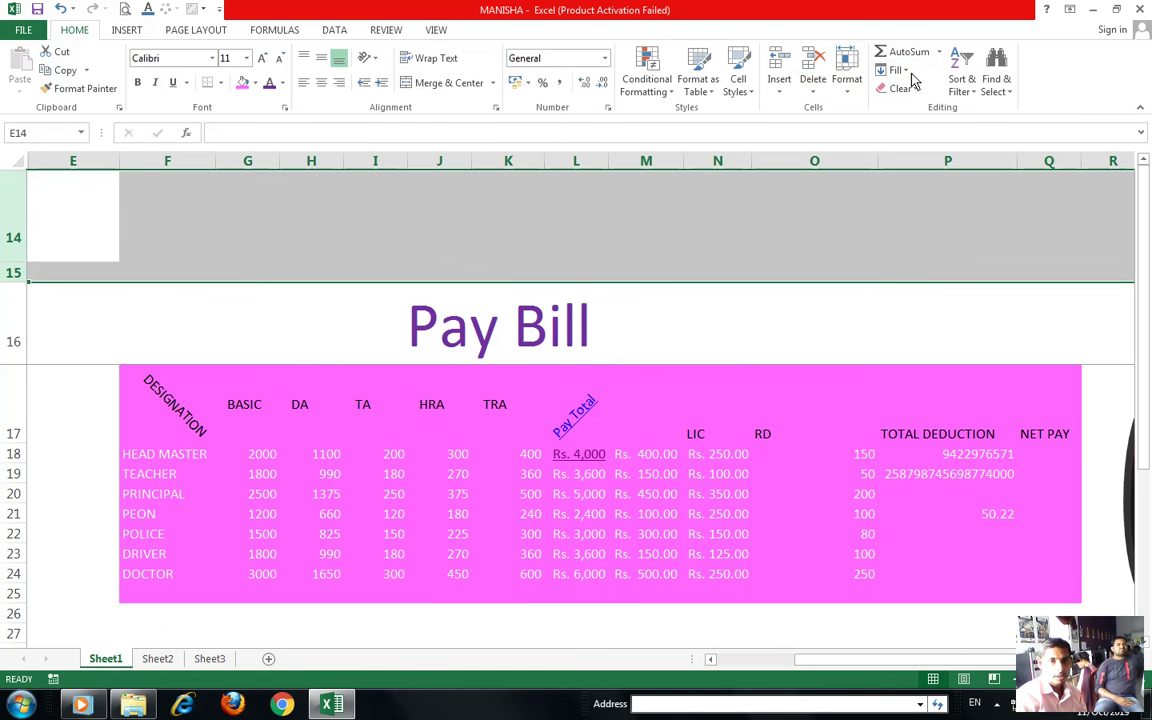
pyautogui.click(812, 66)
pyautogui.click(717, 481)
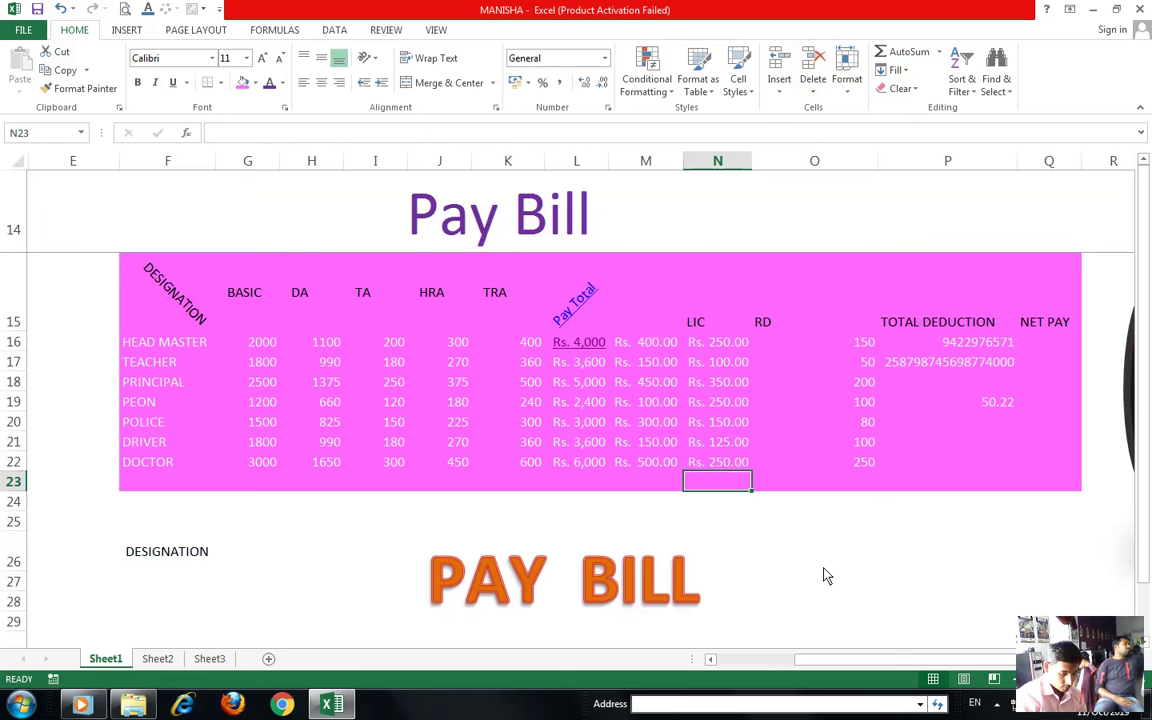
# Show gridlines again and toggle the Formula Bar and Headings off and back on.
pyautogui.click(437, 30)
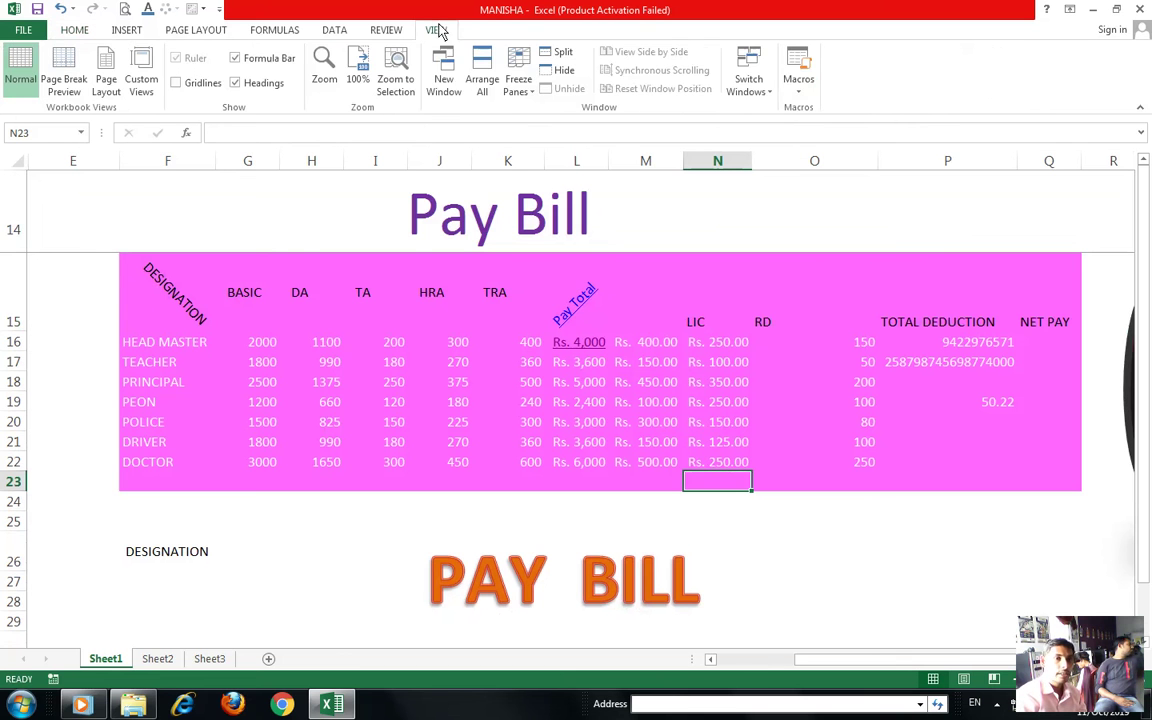
pyautogui.click(178, 82)
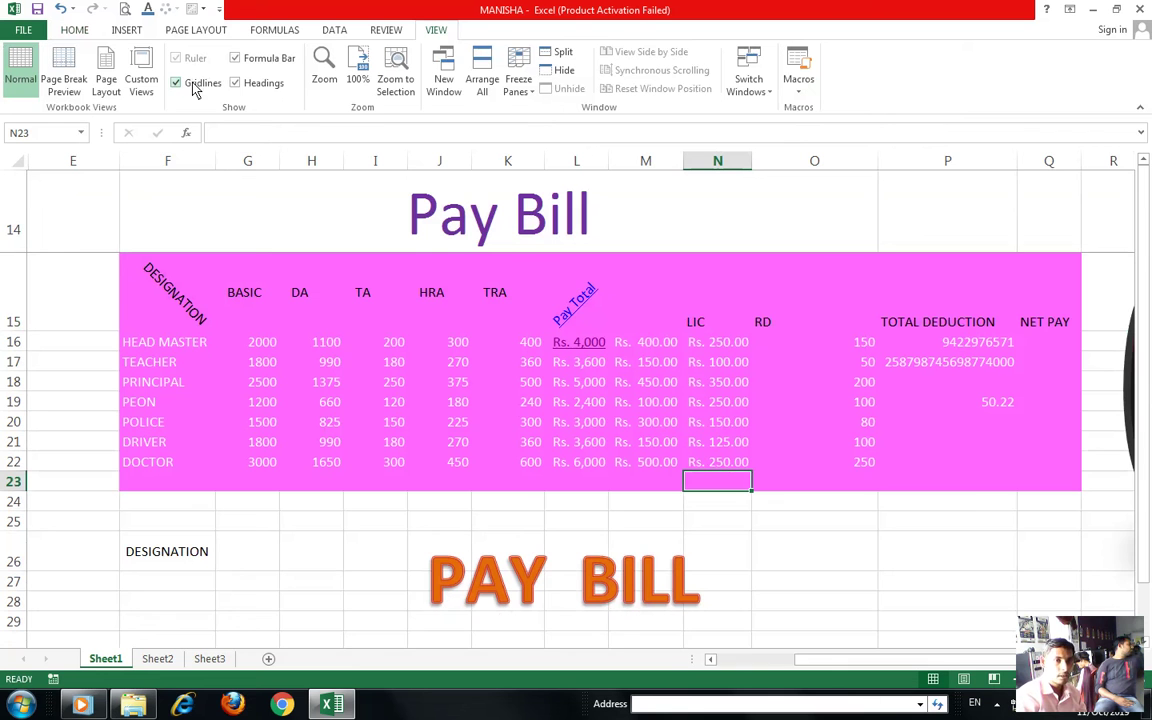
pyautogui.click(253, 60)
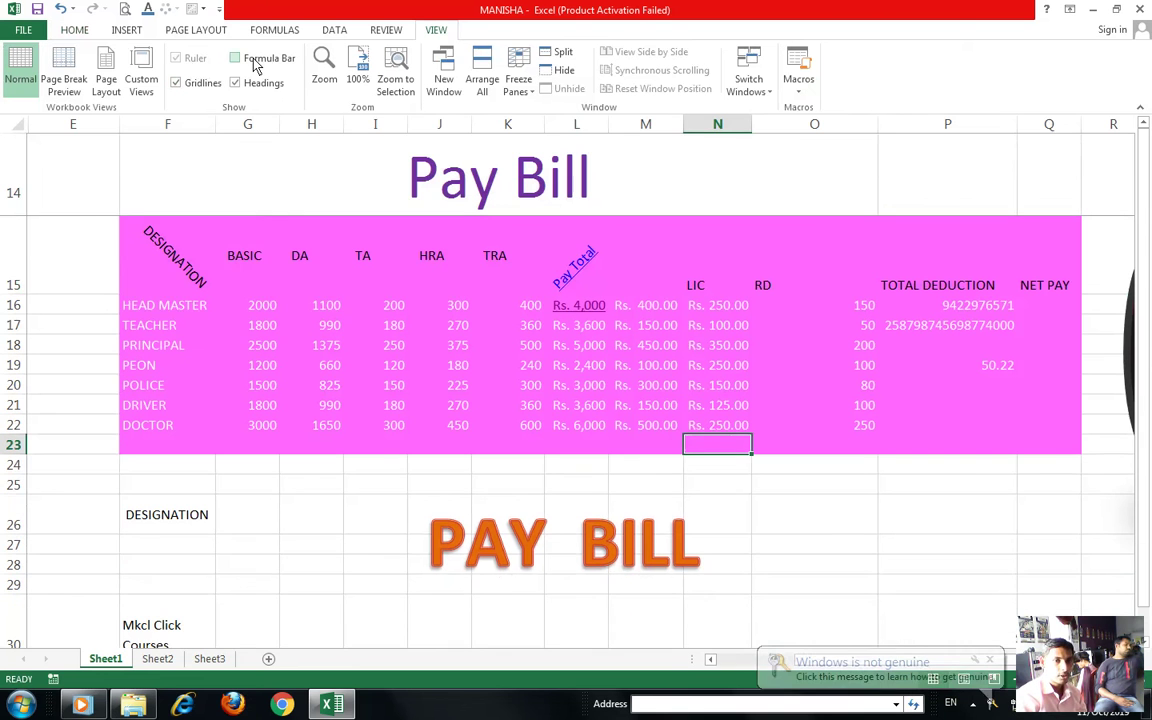
pyautogui.click(253, 60)
pyautogui.click(257, 88)
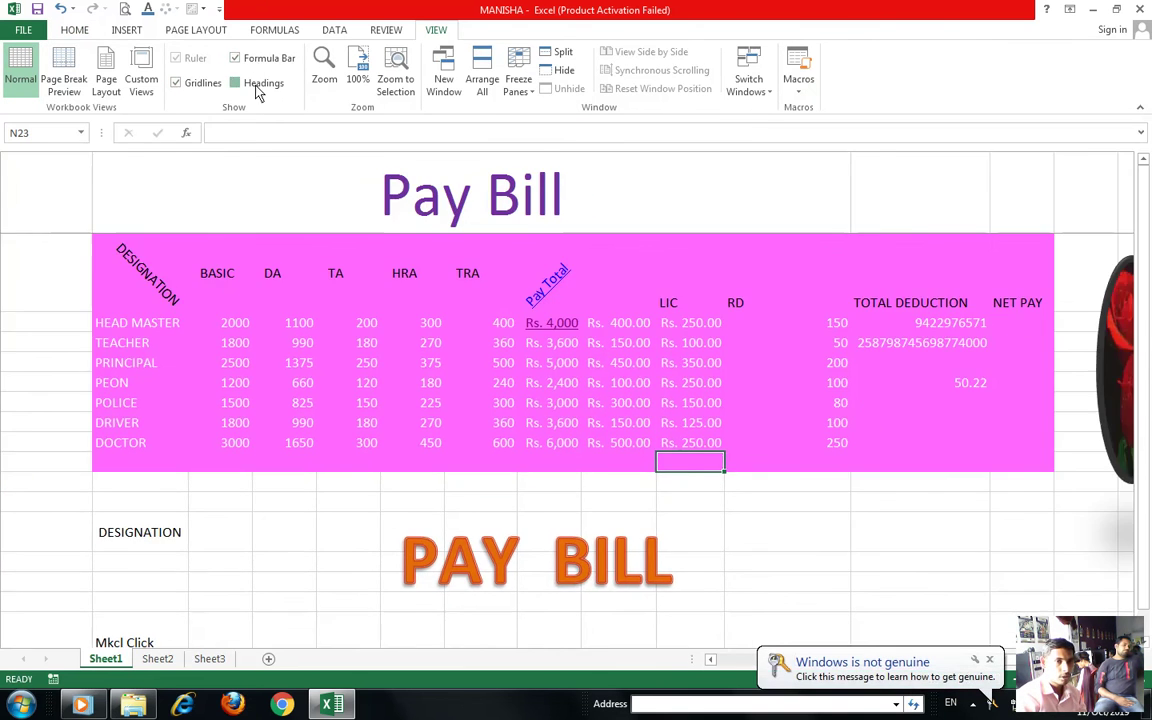
pyautogui.click(257, 88)
pyautogui.click(257, 63)
pyautogui.click(256, 63)
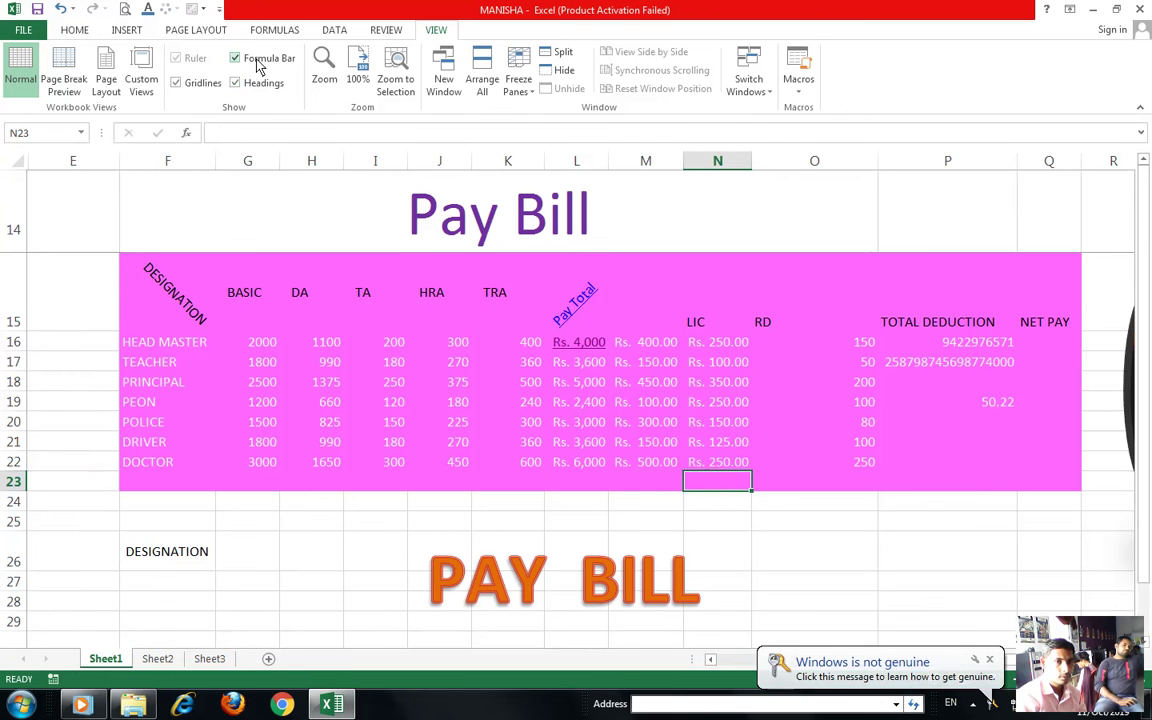
# Return to the Home tab and minimise Excel to reveal the FILE folder in Explorer.
pyautogui.click(75, 31)
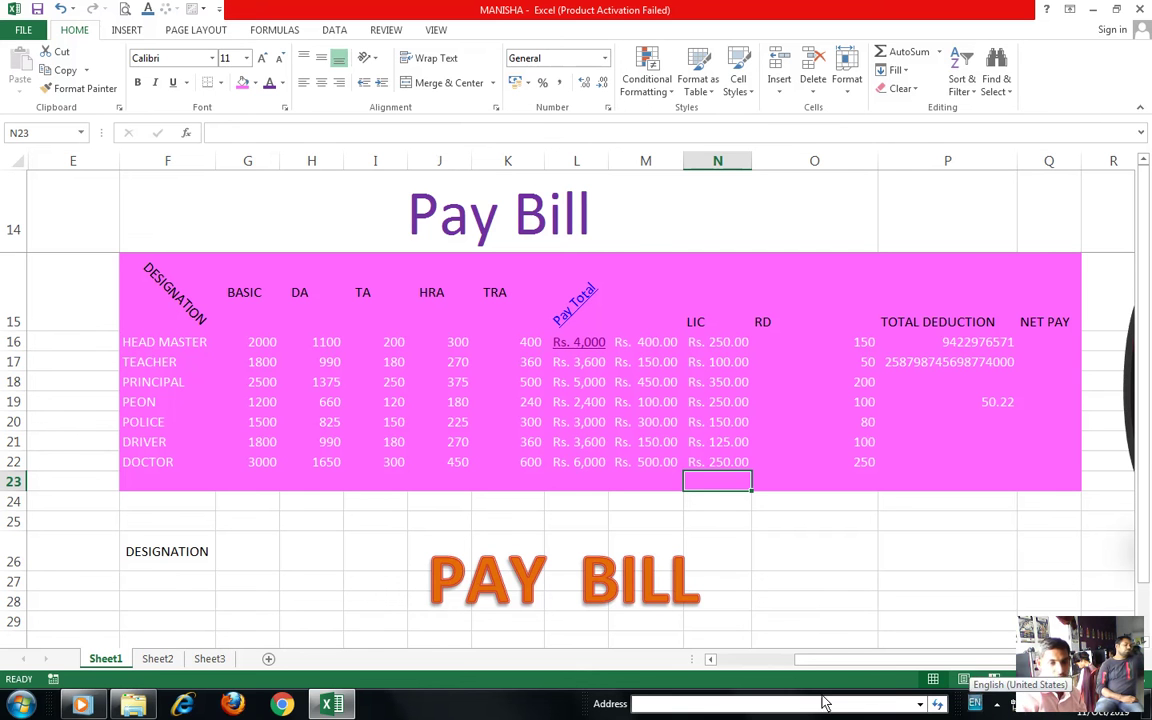
pyautogui.click(1108, 705)
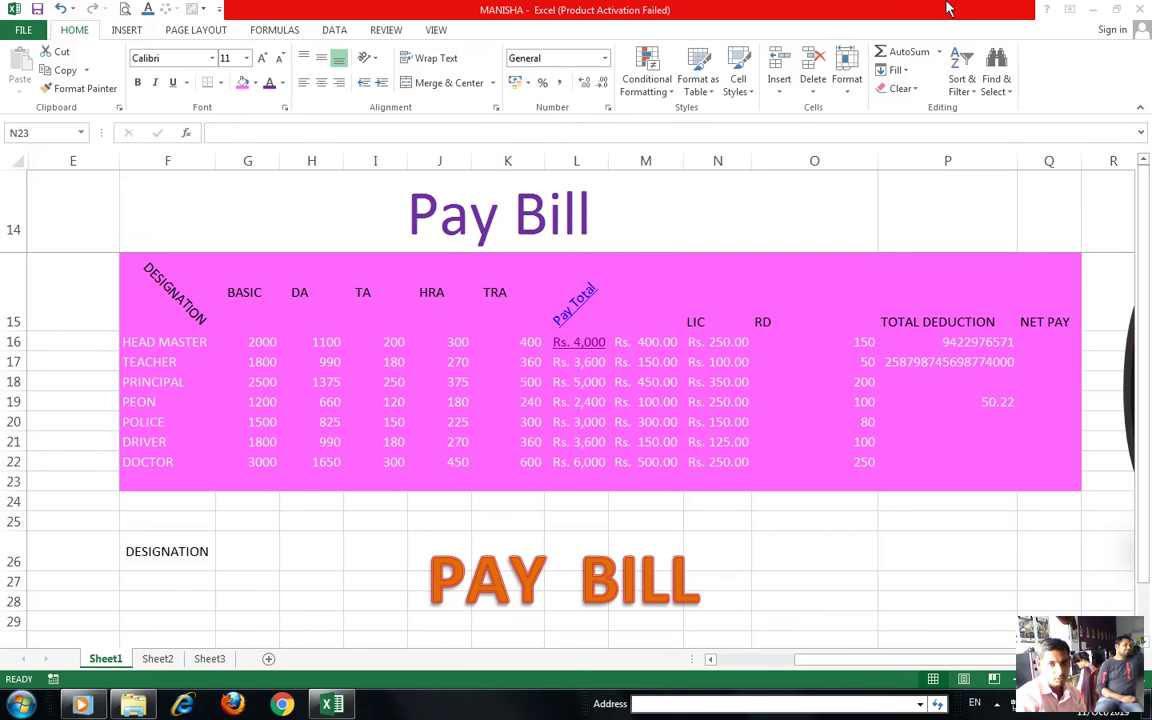
pyautogui.click(1091, 9)
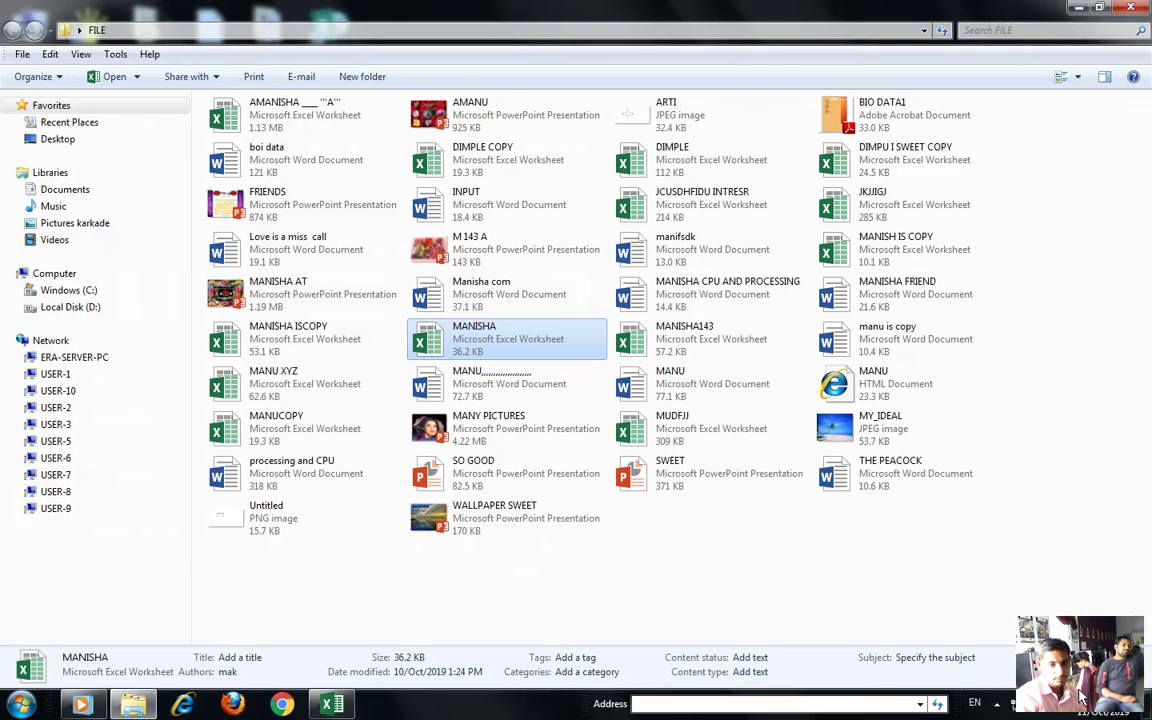
pyautogui.click(997, 704)
pyautogui.click(970, 622)
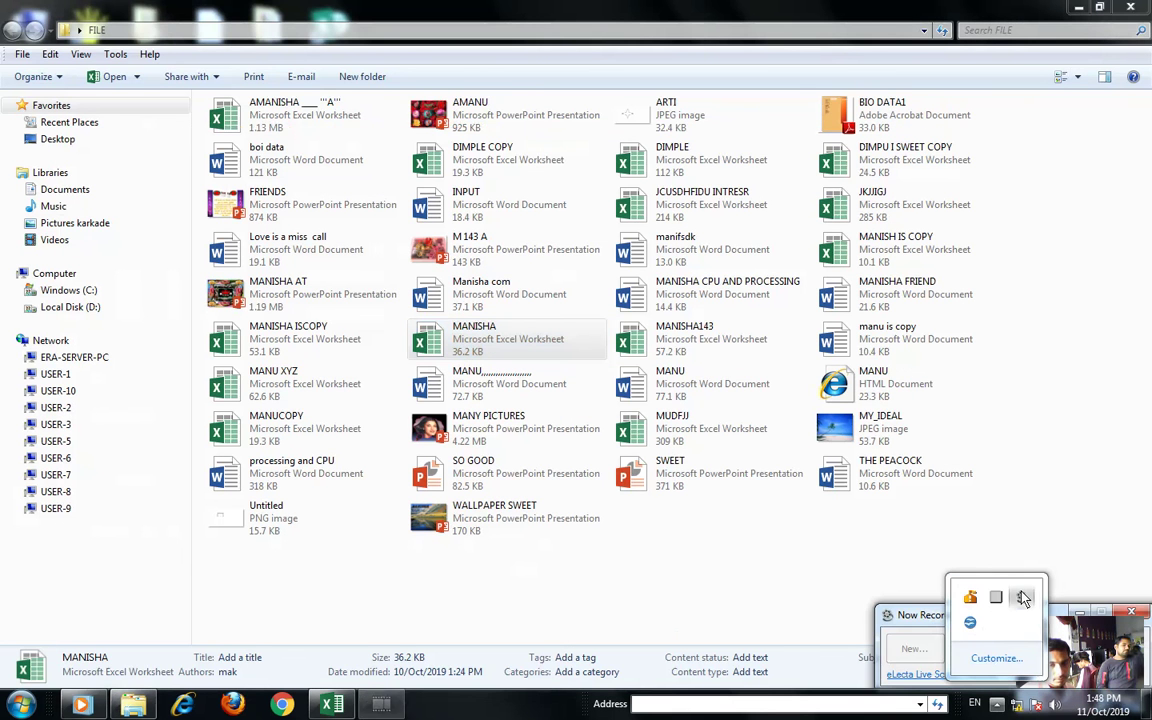